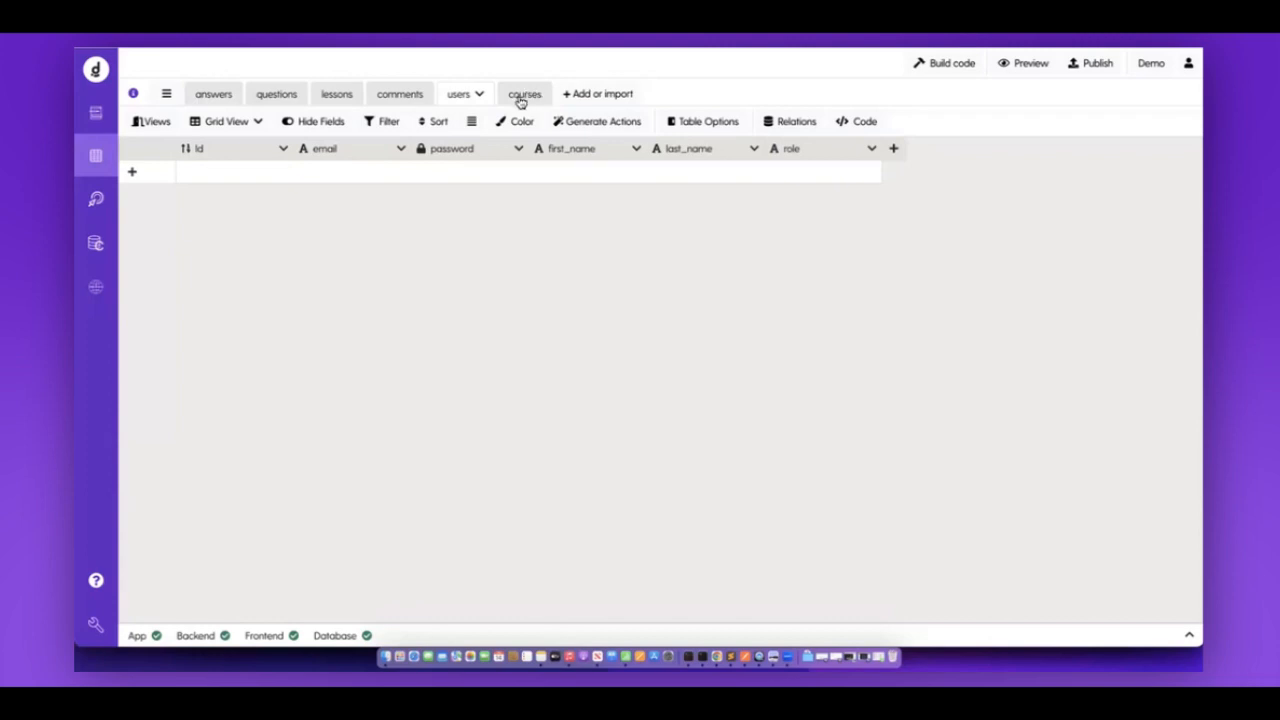
Look over the courses and questions tables, then go to the empty Back-End Actions page.
click(520, 99)
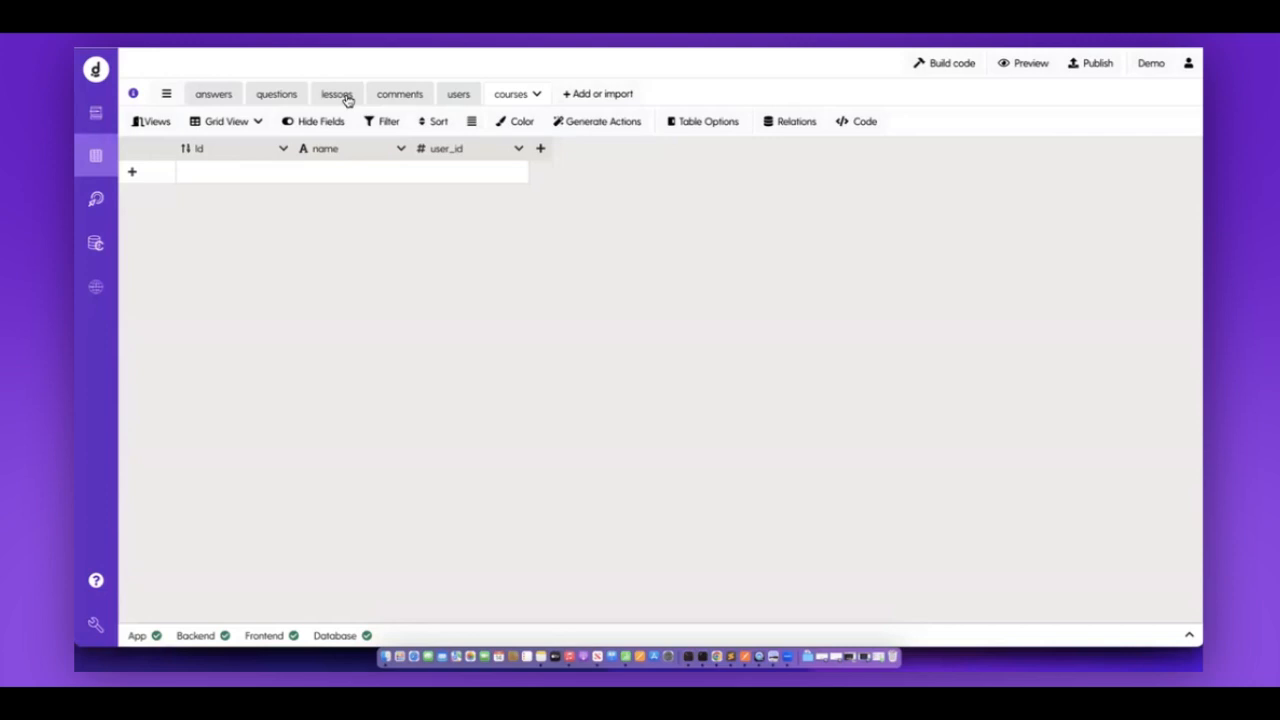
click(265, 96)
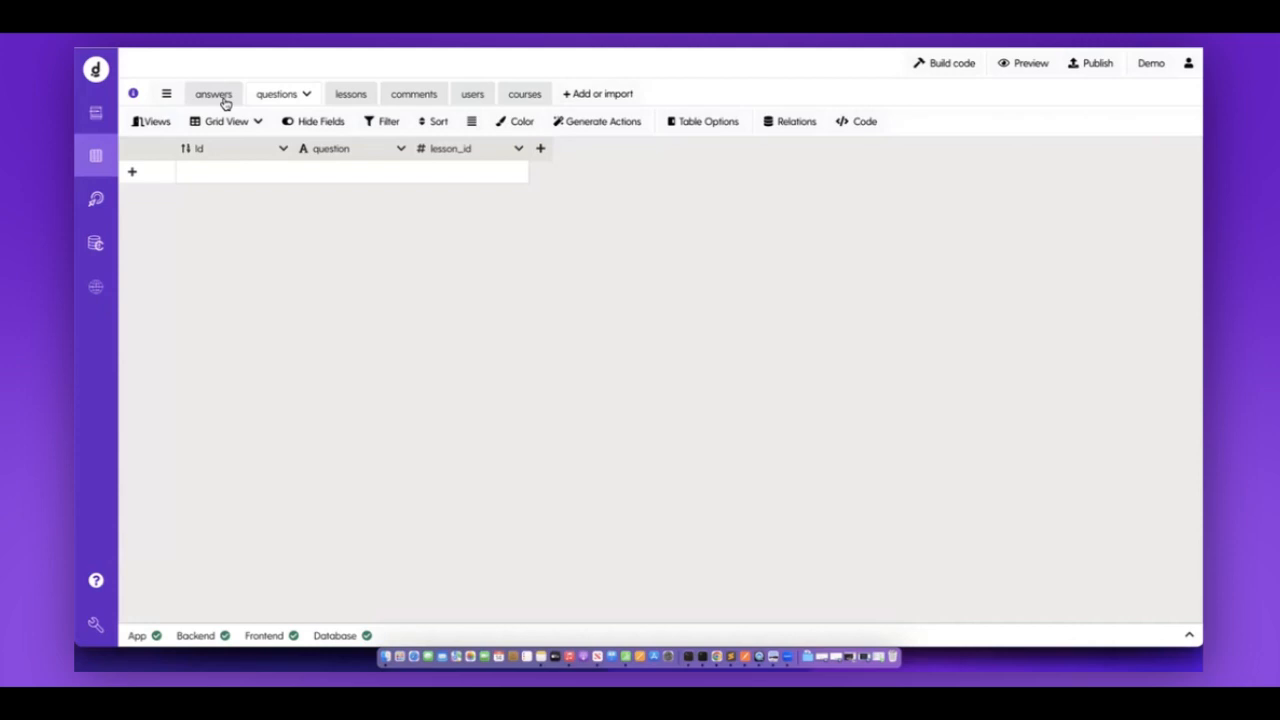
click(93, 203)
drag(134, 103, 226, 103)
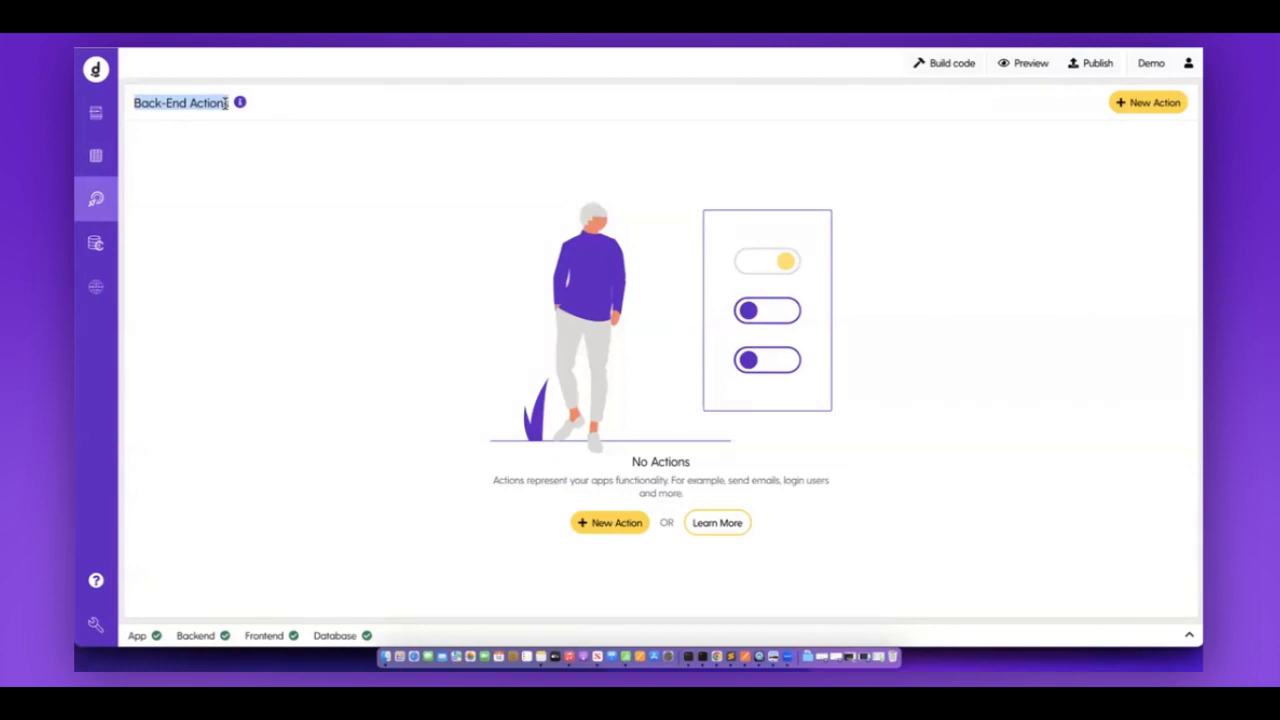
Create a new back-end action named signUp and bring up its trigger type list.
click(1170, 106)
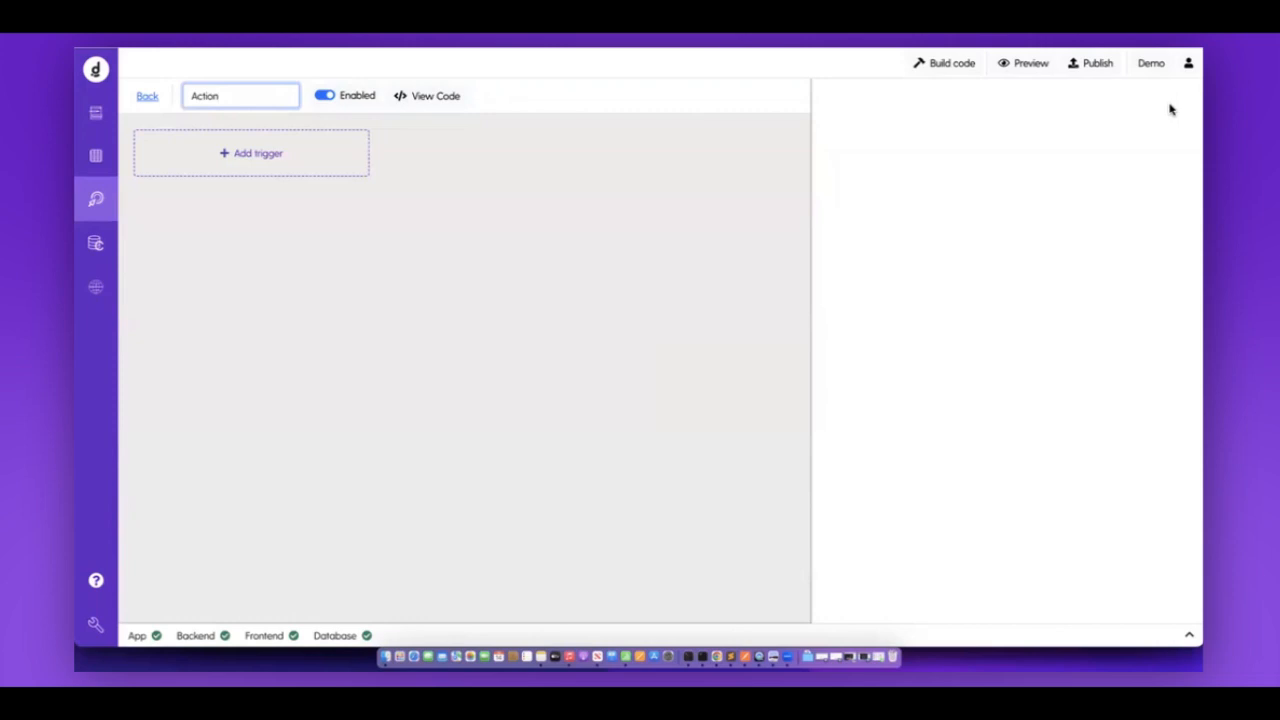
key(super+a)
text(sd)
key(BackSpace)
text(ignUp)
key(Return)
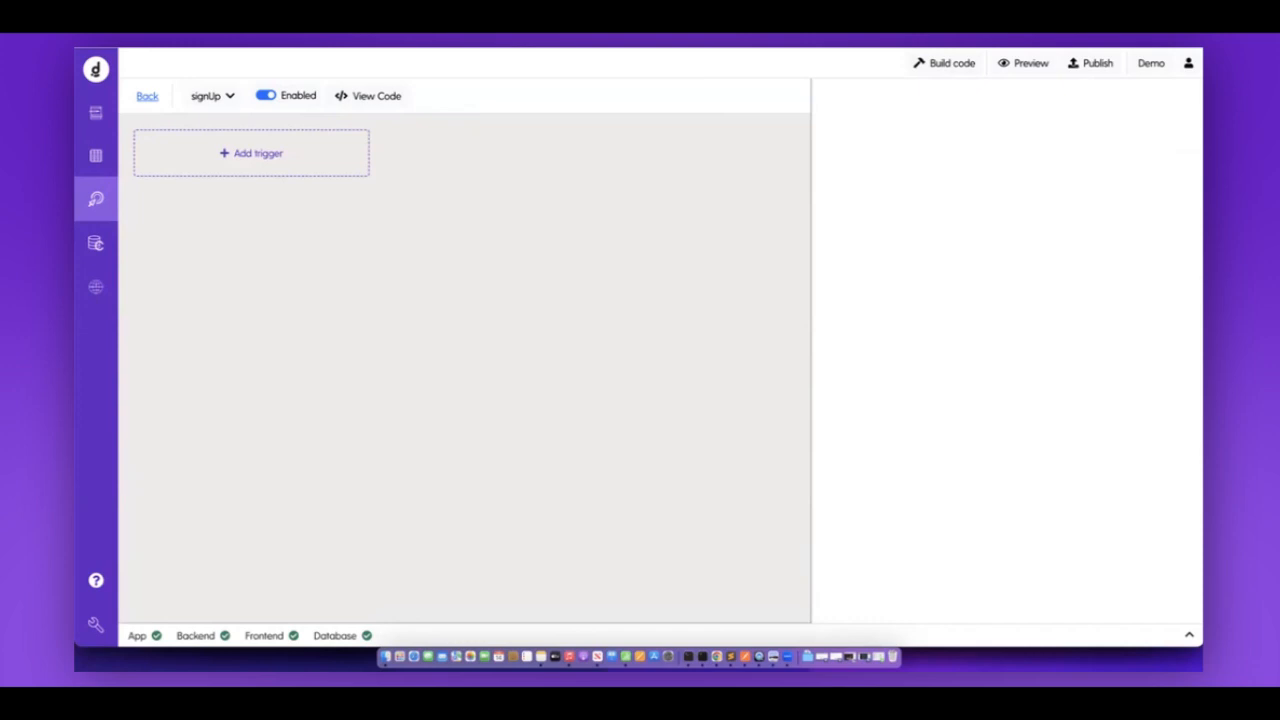
click(260, 162)
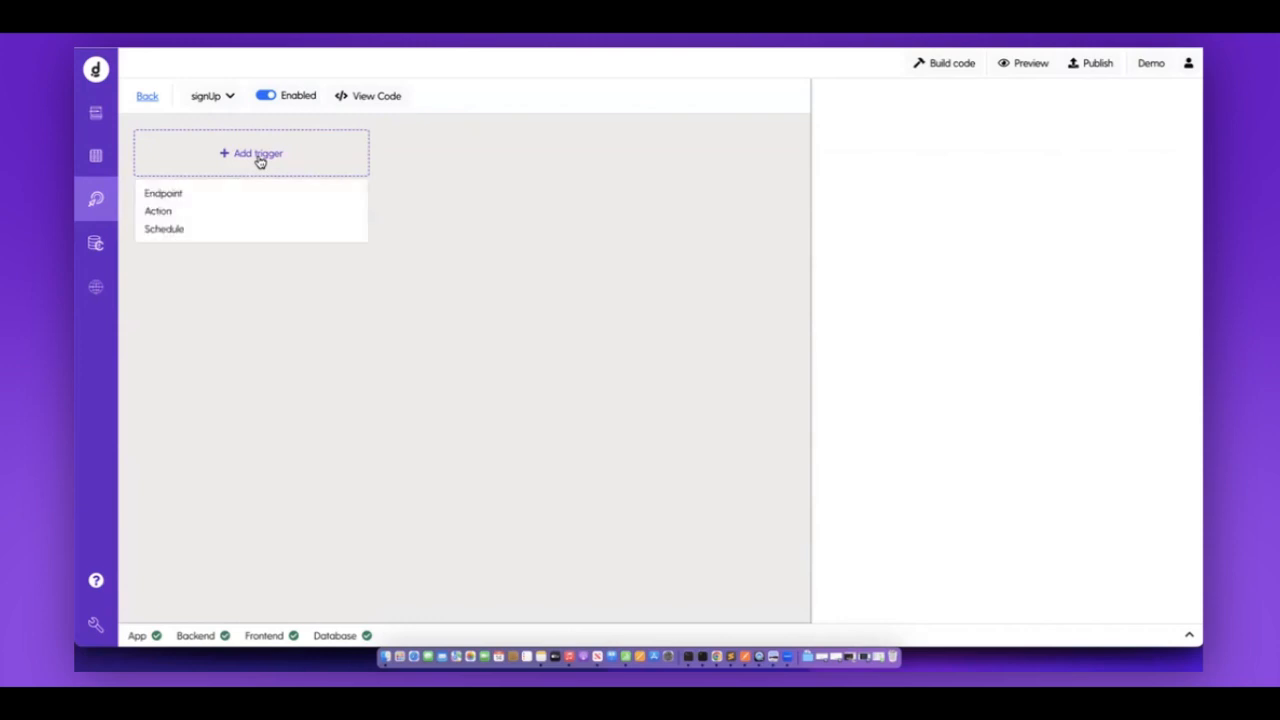
Set signUp's trigger to Endpoint, then go back to the database tables.
click(175, 192)
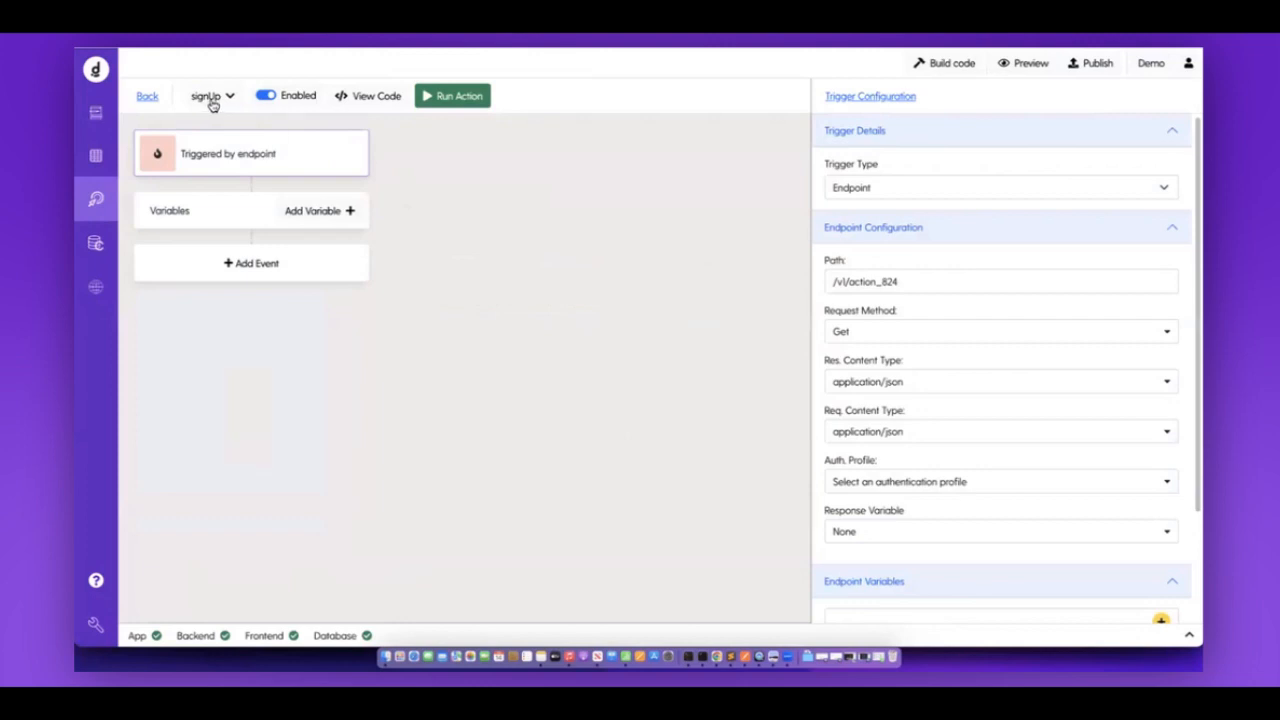
click(98, 158)
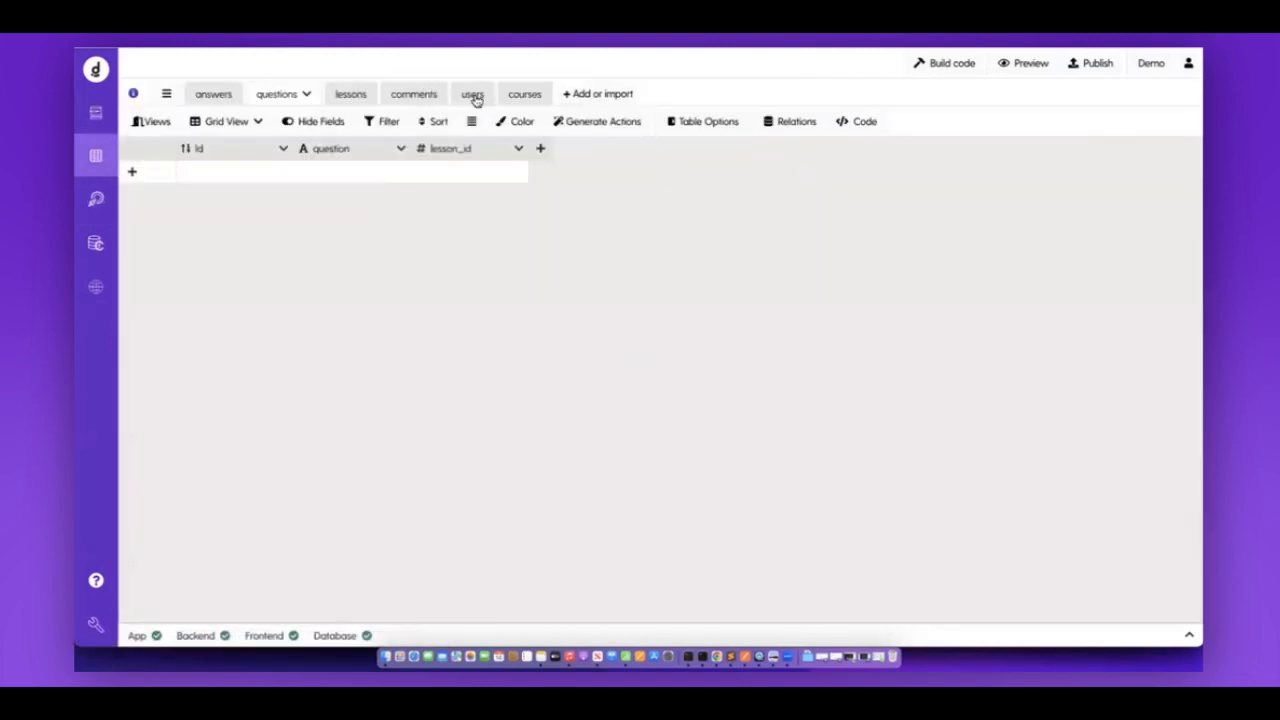
Check the users table's first_name null setting, leaving it allowed, then return to signUp.
click(473, 96)
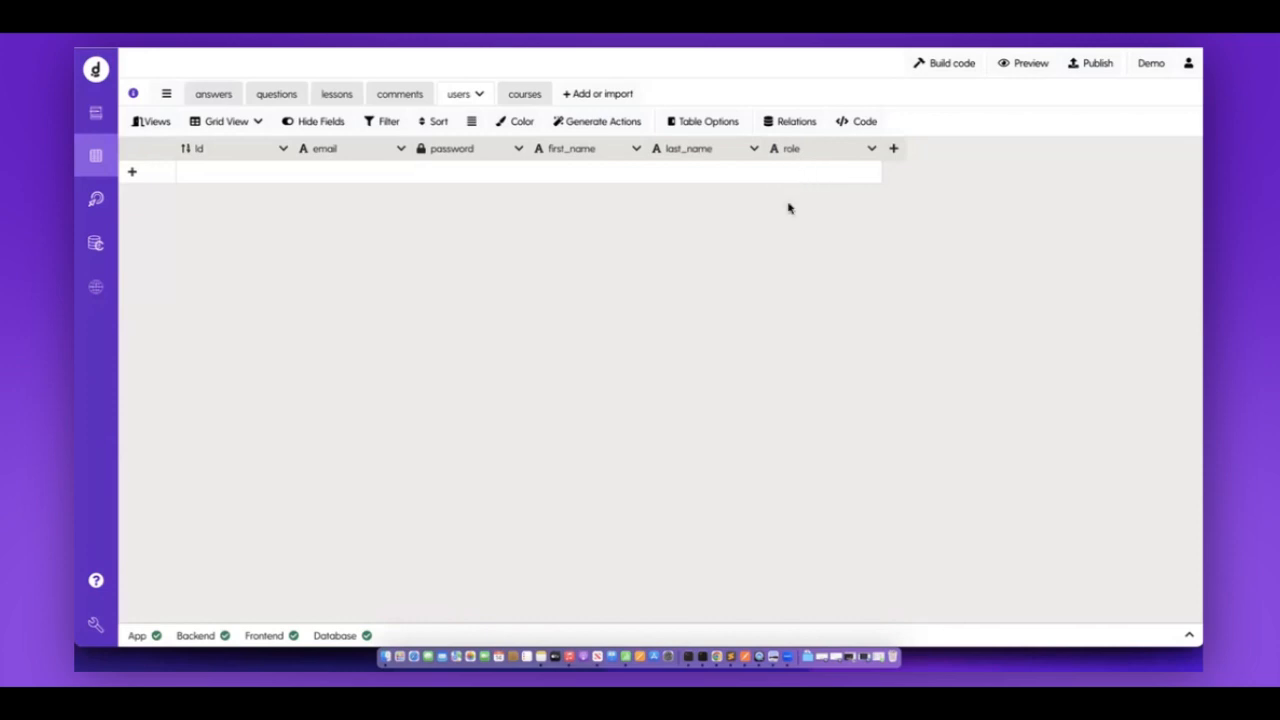
click(637, 150)
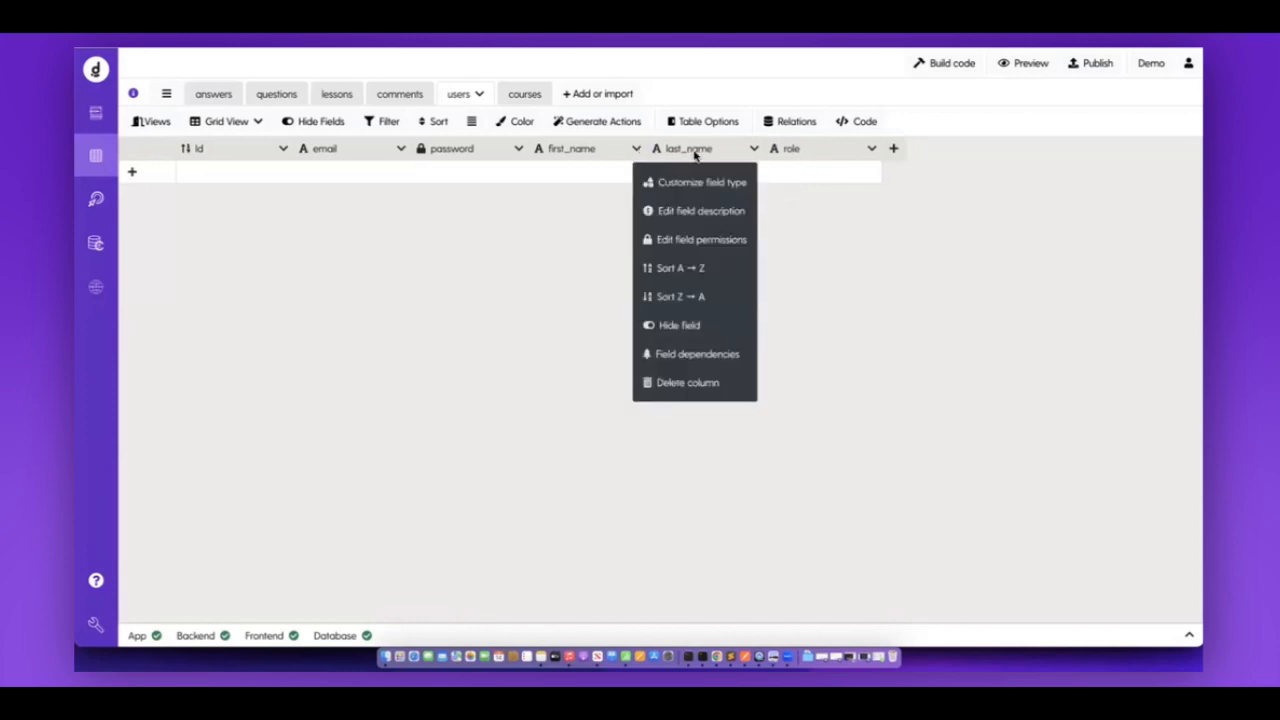
click(680, 182)
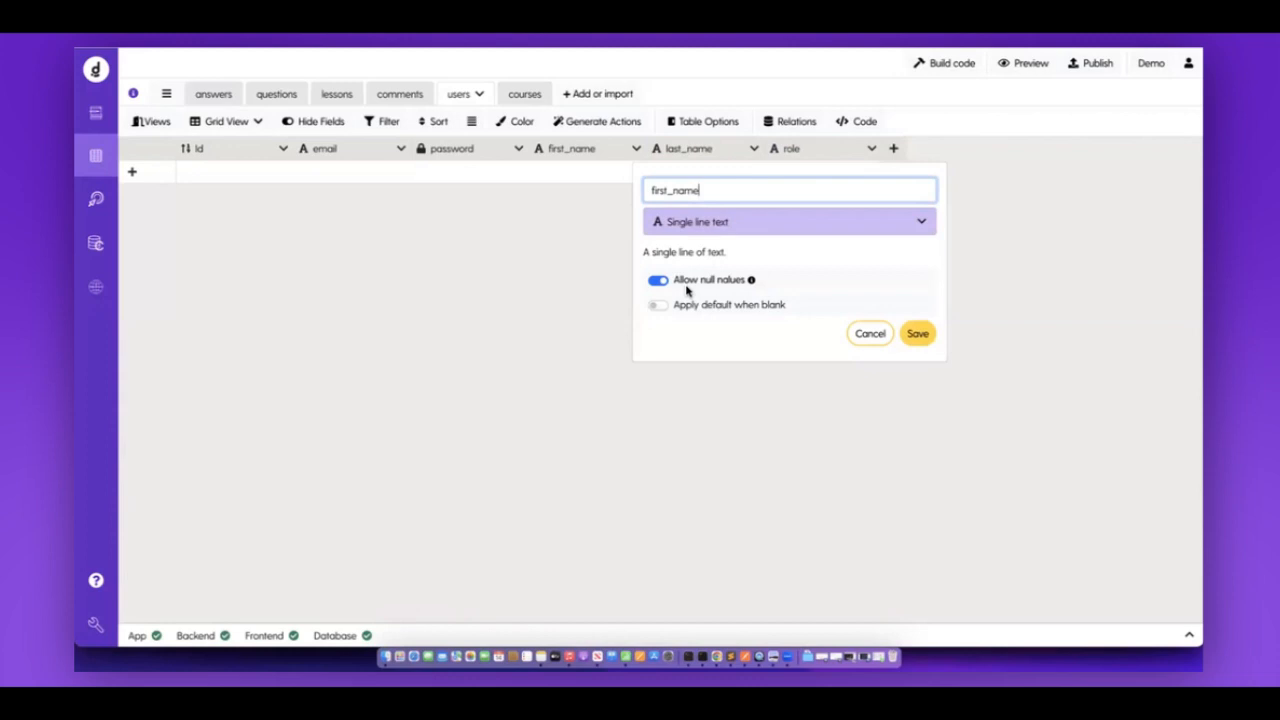
click(726, 280)
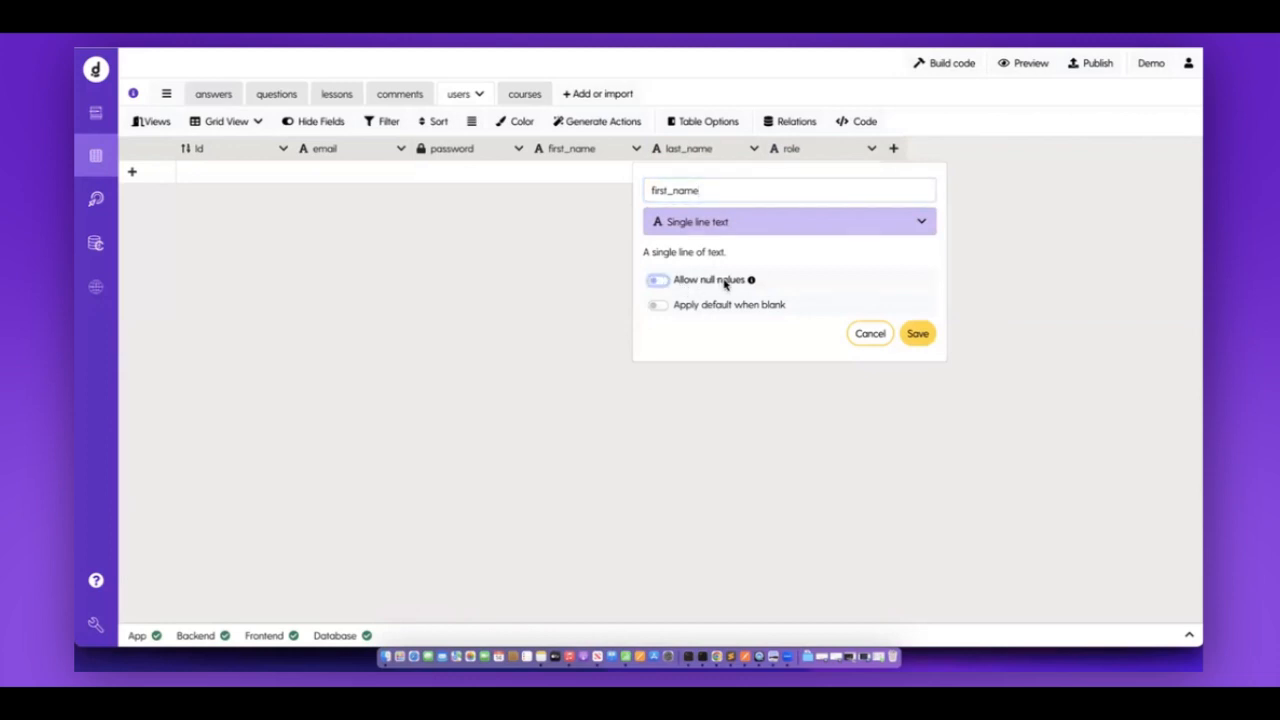
click(658, 281)
click(510, 297)
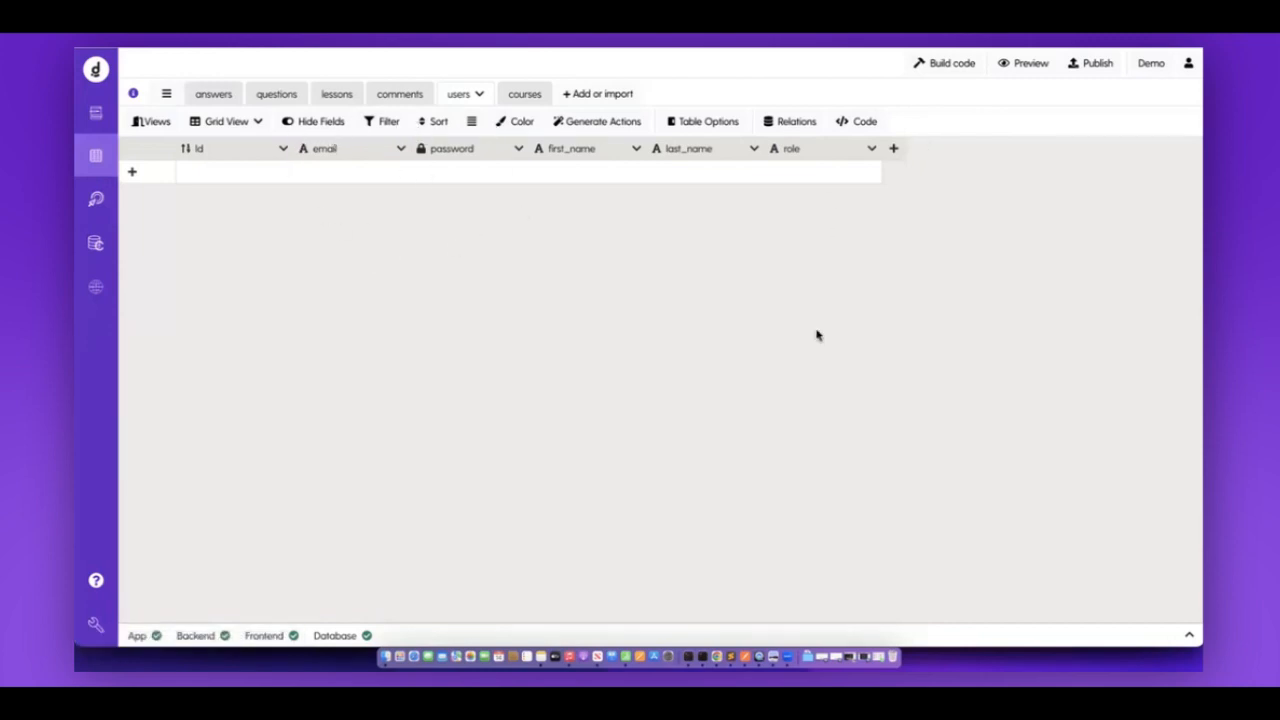
click(99, 199)
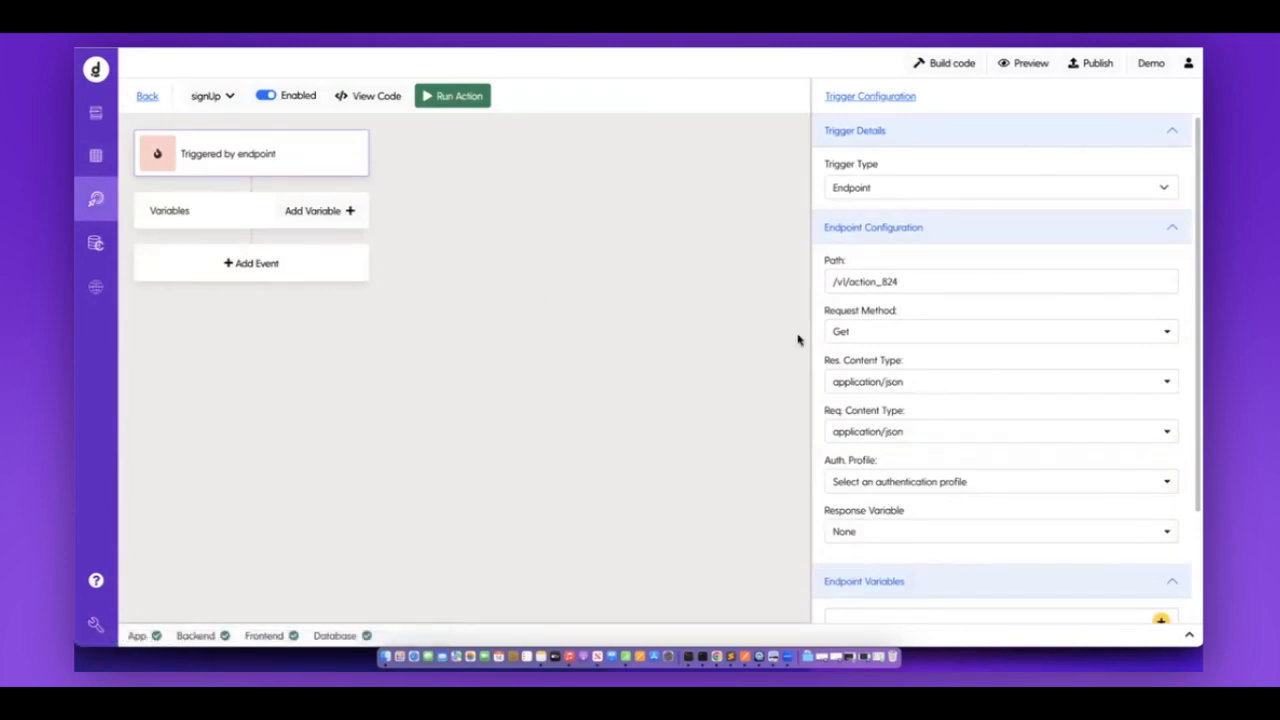
Add an email query variable with label and name email.
scroll(981, 375, down, 3)
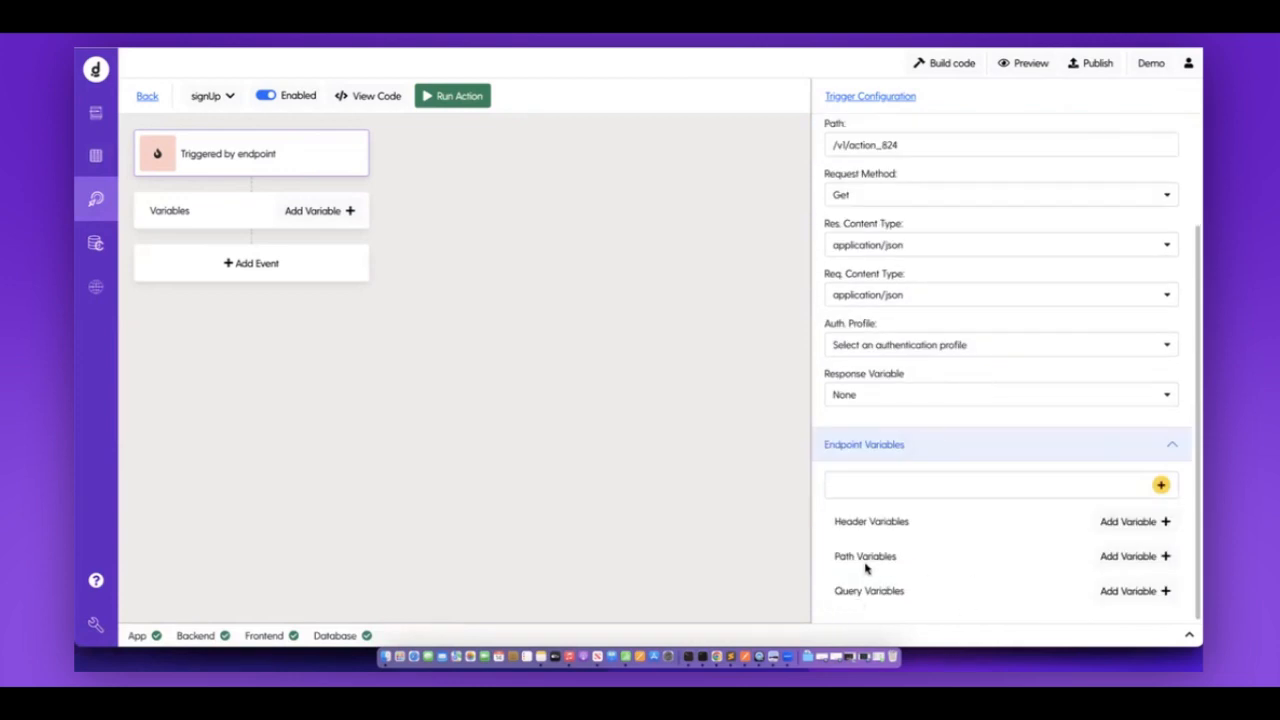
drag(829, 594, 921, 595)
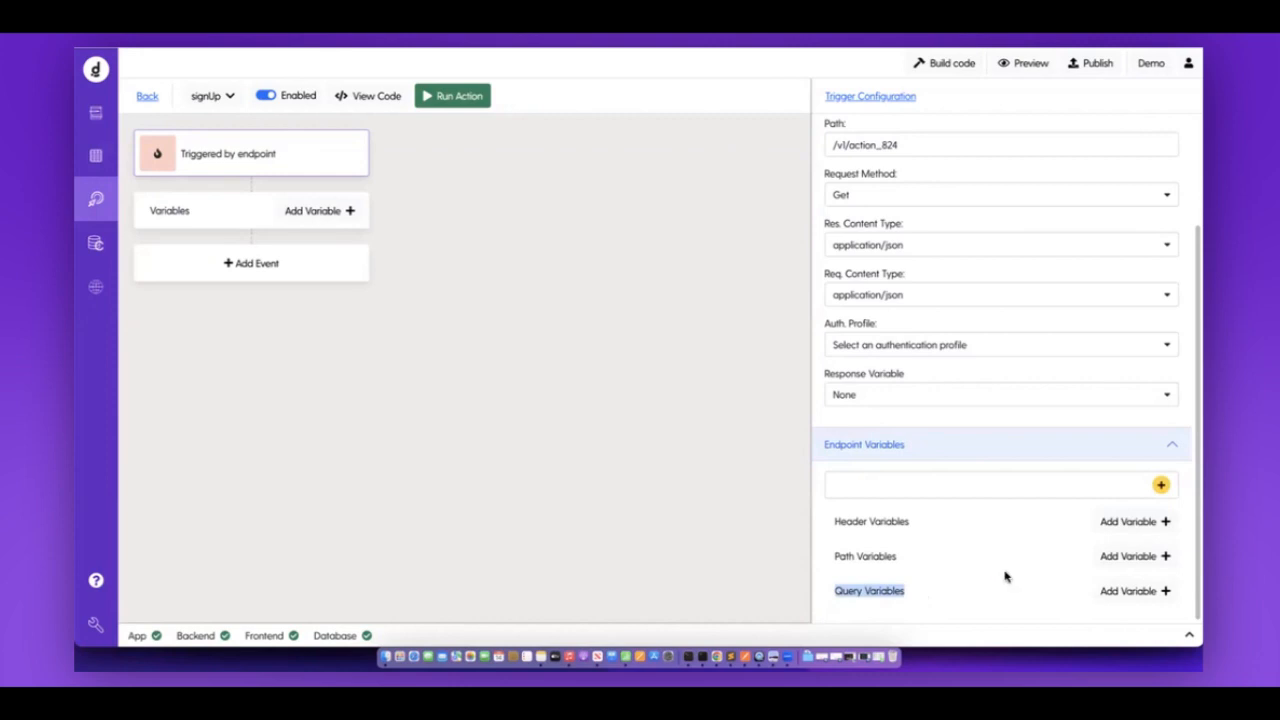
click(1115, 592)
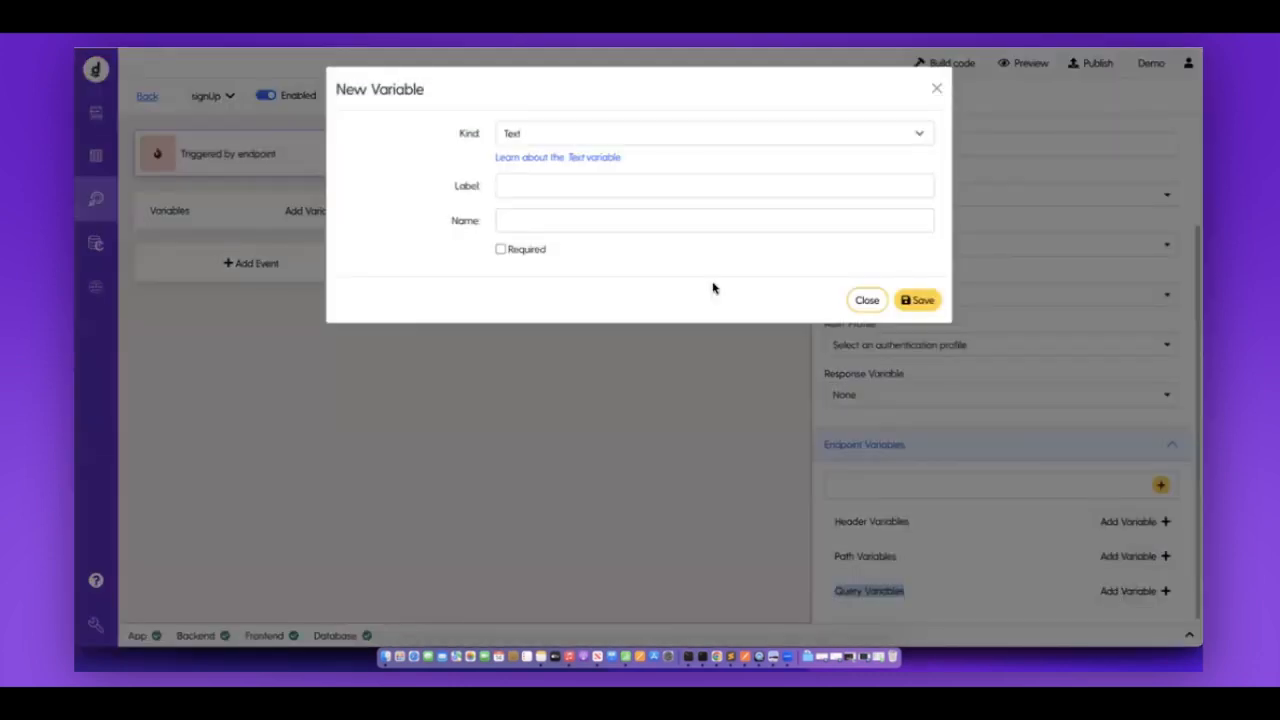
click(591, 191)
text(email)
key(super+a)
key(super+c)
click(541, 219)
key(super+v)
click(927, 306)
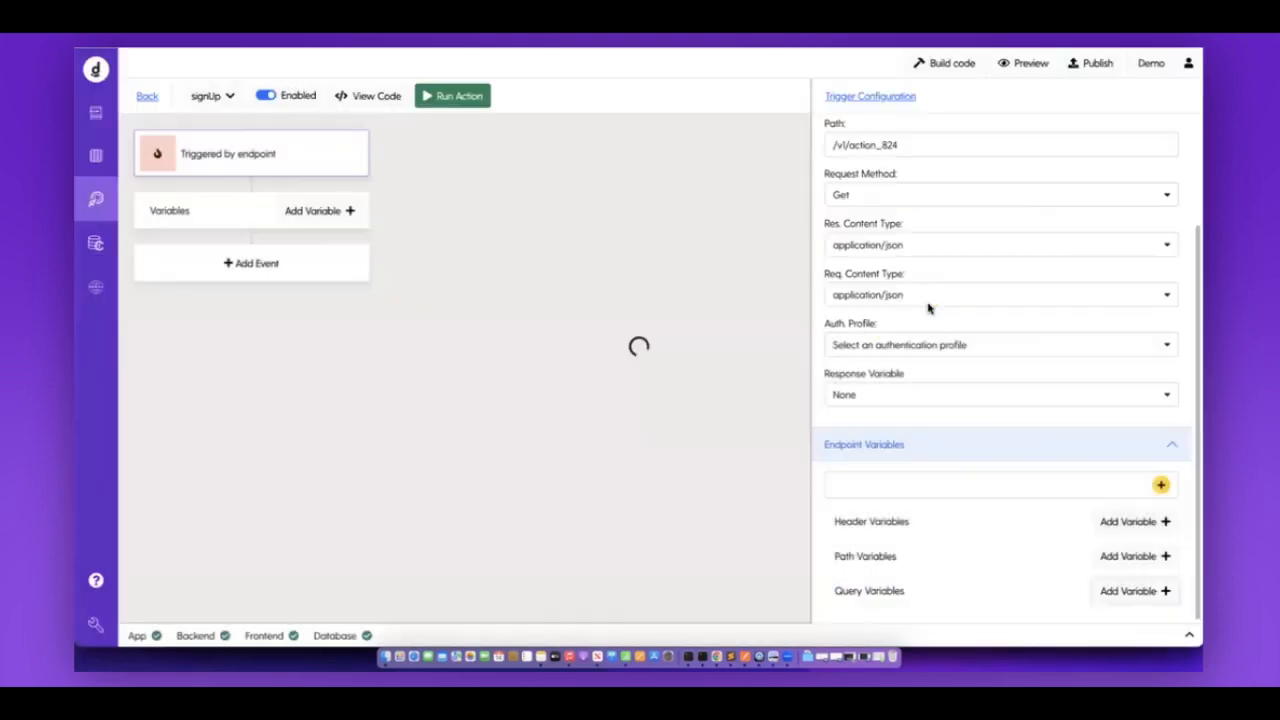
Add a password query variable with label and name password.
click(1114, 568)
click(588, 184)
text(password)
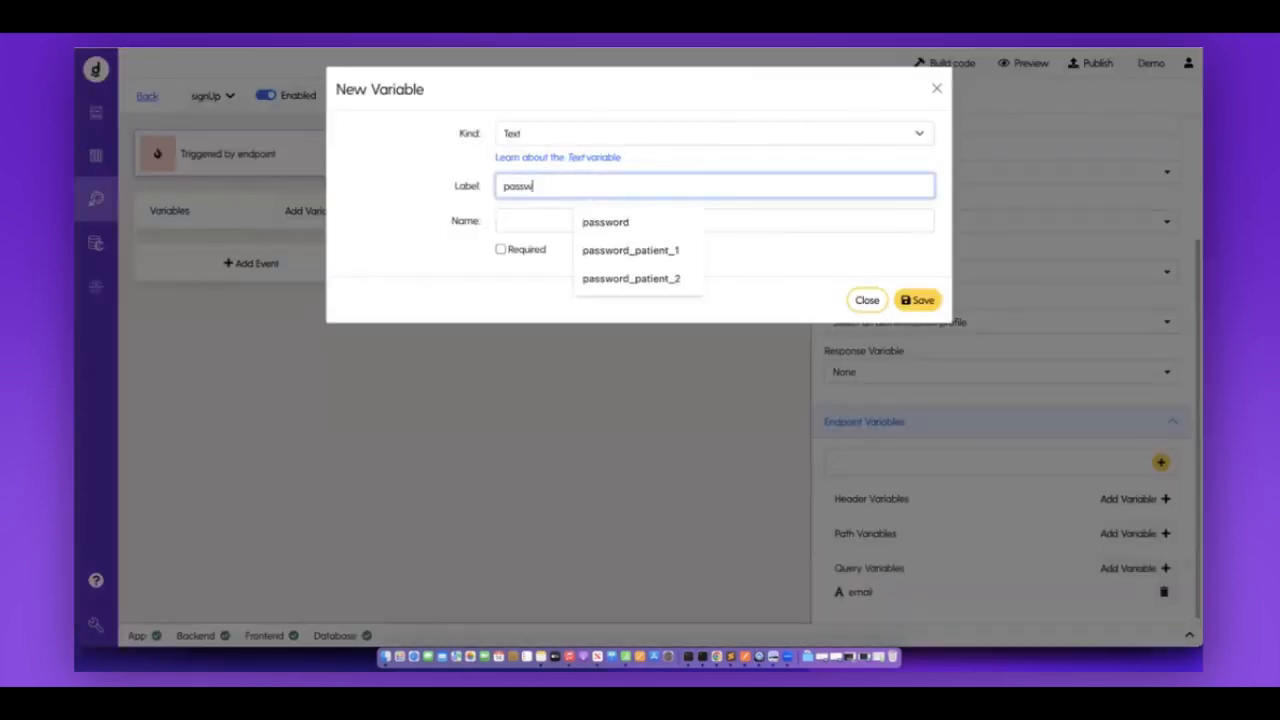
key(super+a)
key(super+c)
click(524, 210)
key(super+v)
click(923, 302)
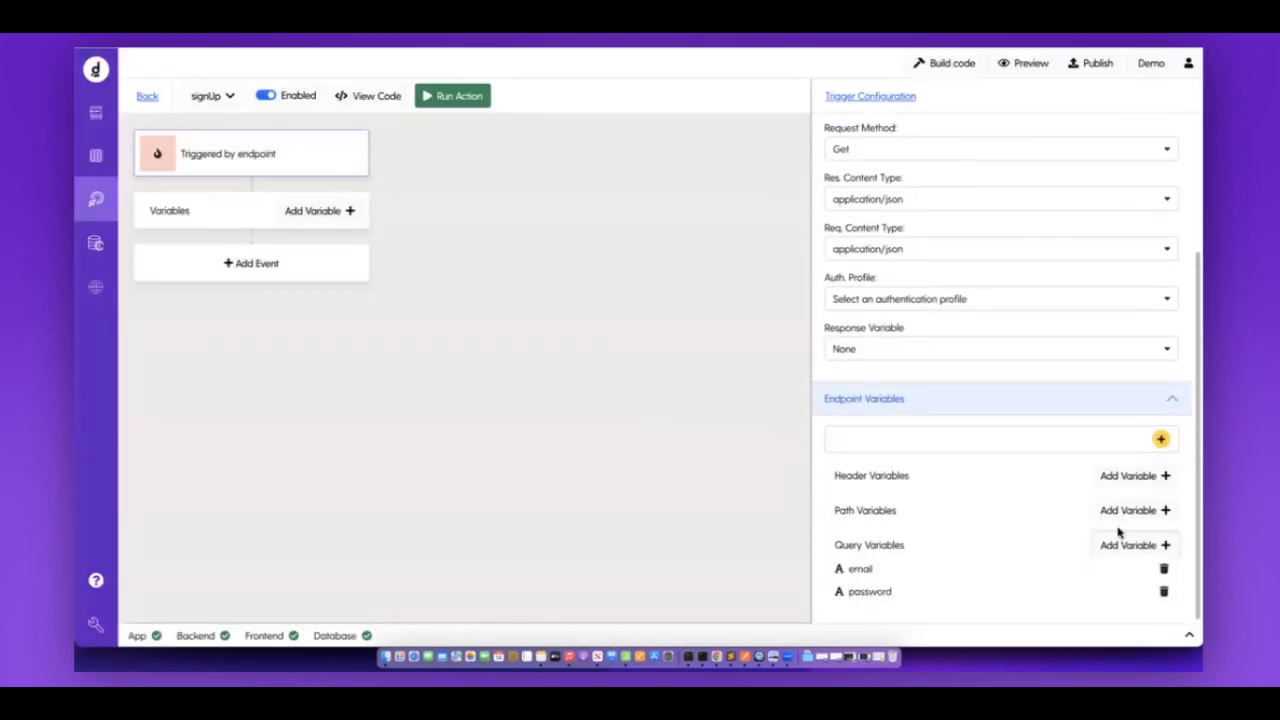
Add a role query variable, then recheck the users table fields before returning to signUp.
click(1125, 545)
text(role)
double_click(534, 189)
key(super+c)
click(520, 214)
key(super+v)
click(920, 300)
scroll(858, 559, down, 1)
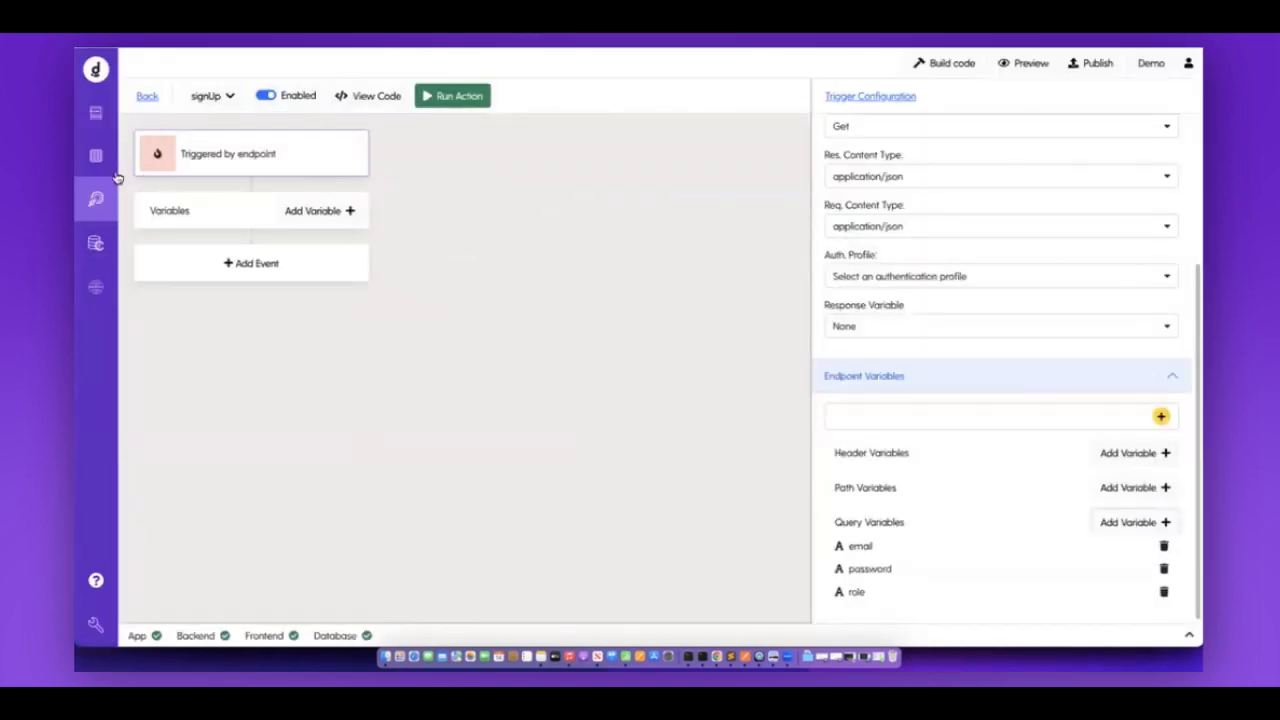
click(103, 168)
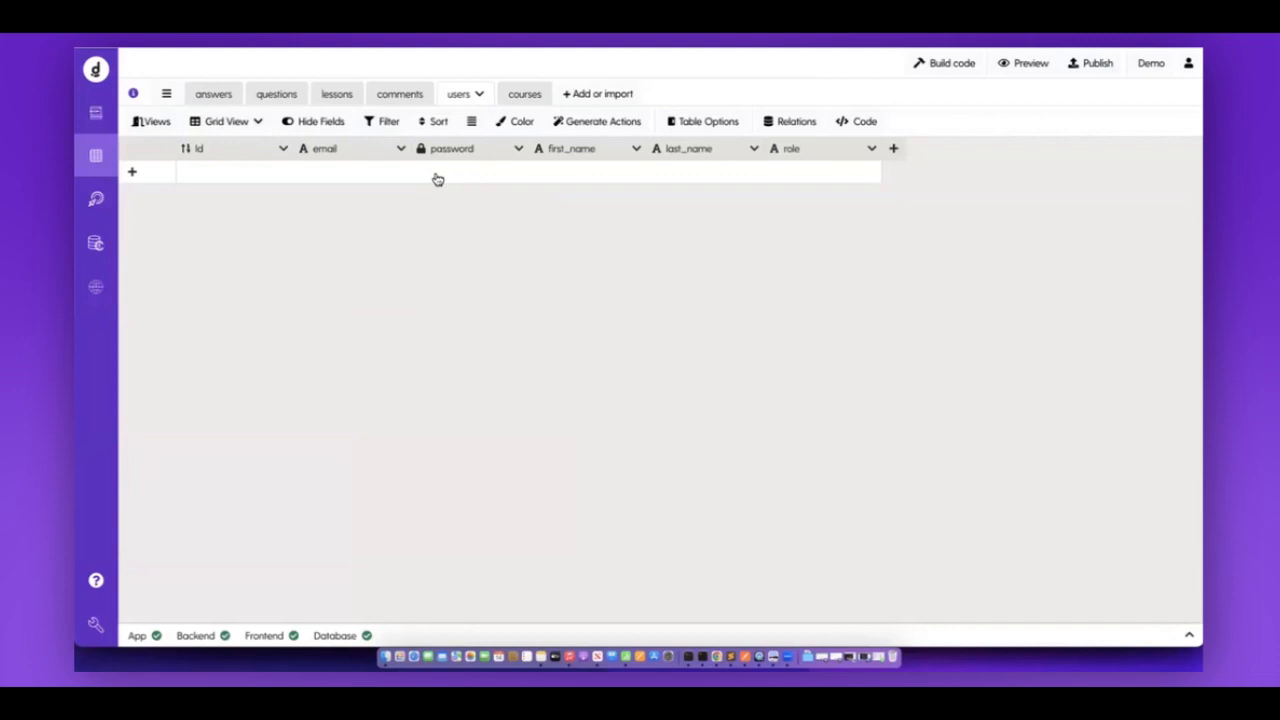
click(100, 200)
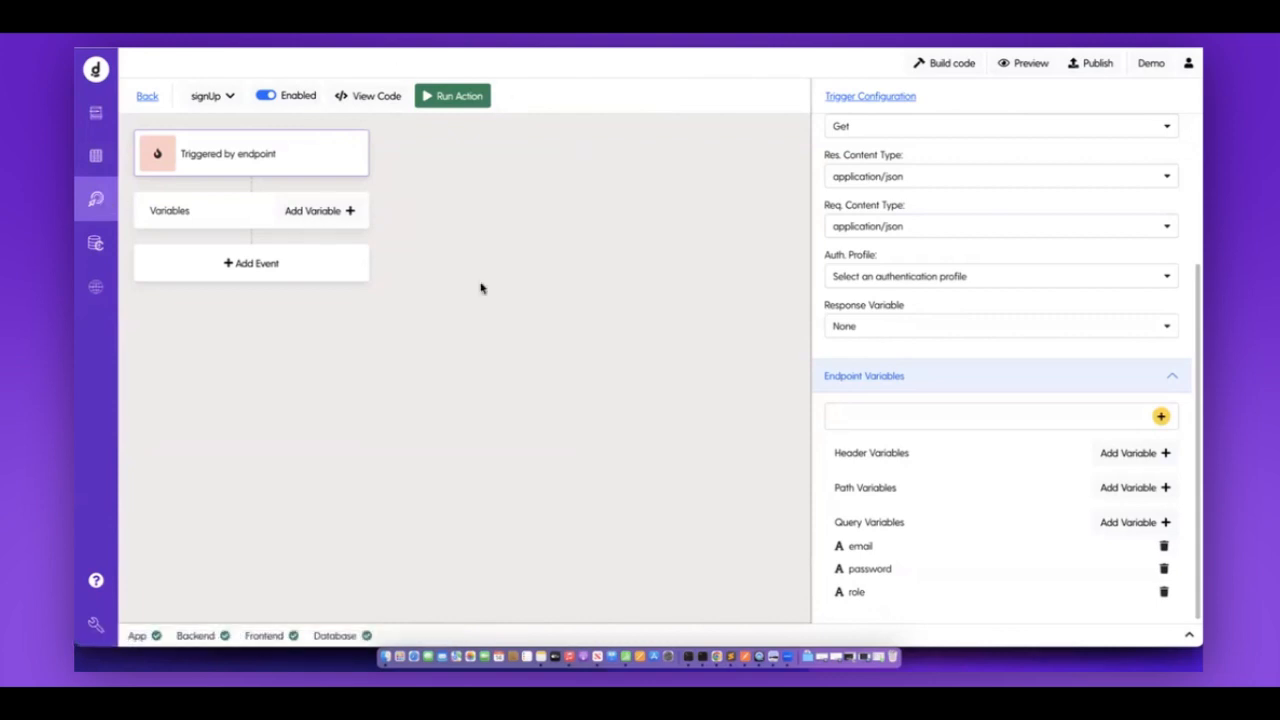
Add the first event to signUp and set its type to Database Requests > Create.
click(261, 282)
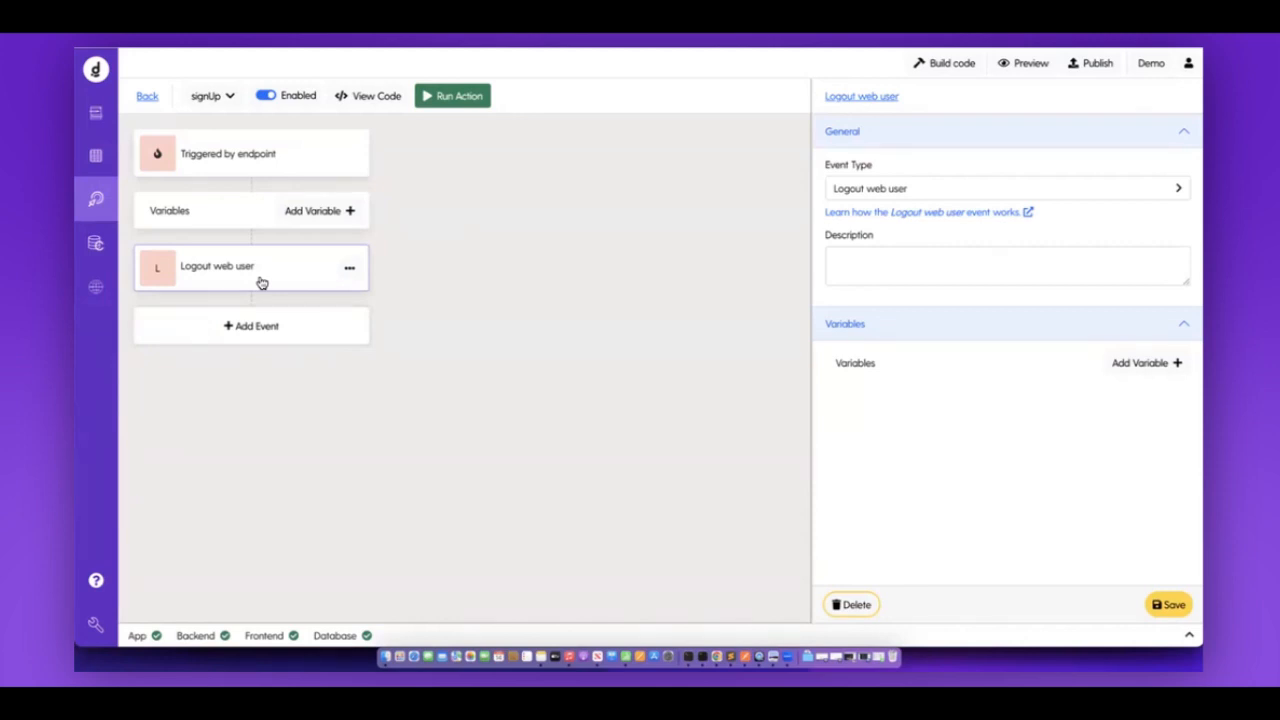
click(882, 186)
mouse_move(884, 307)
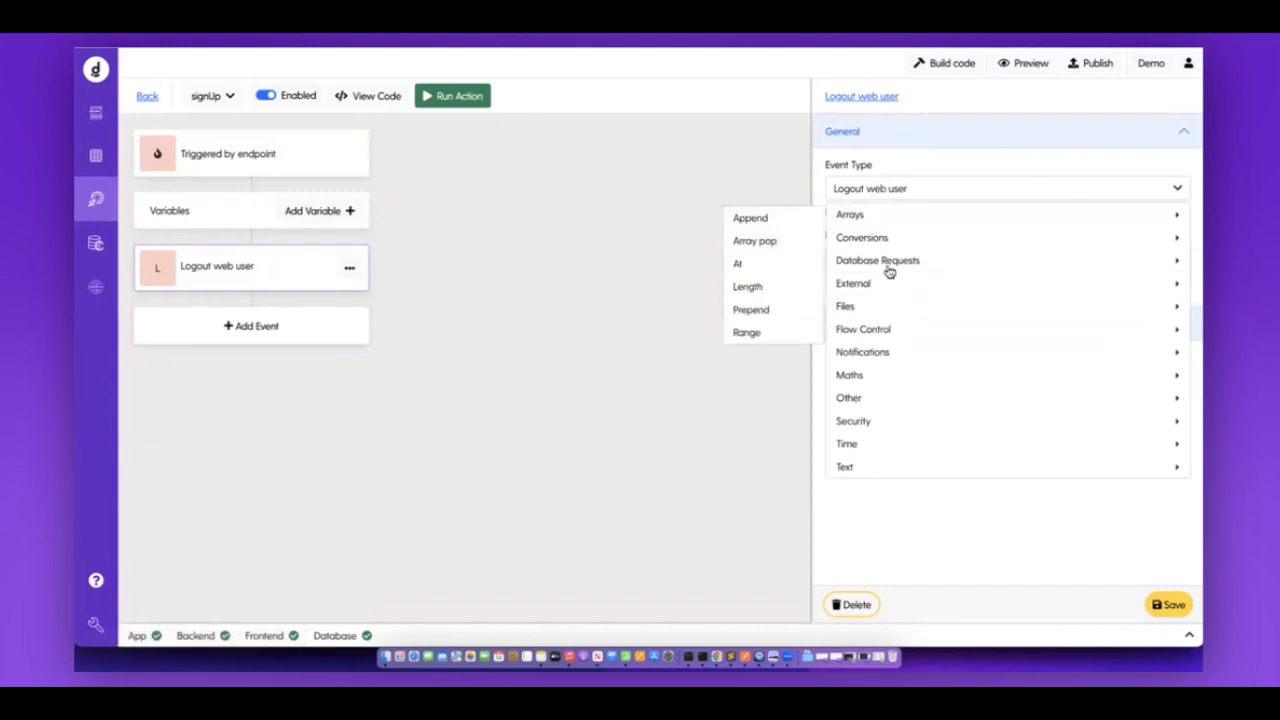
mouse_move(881, 364)
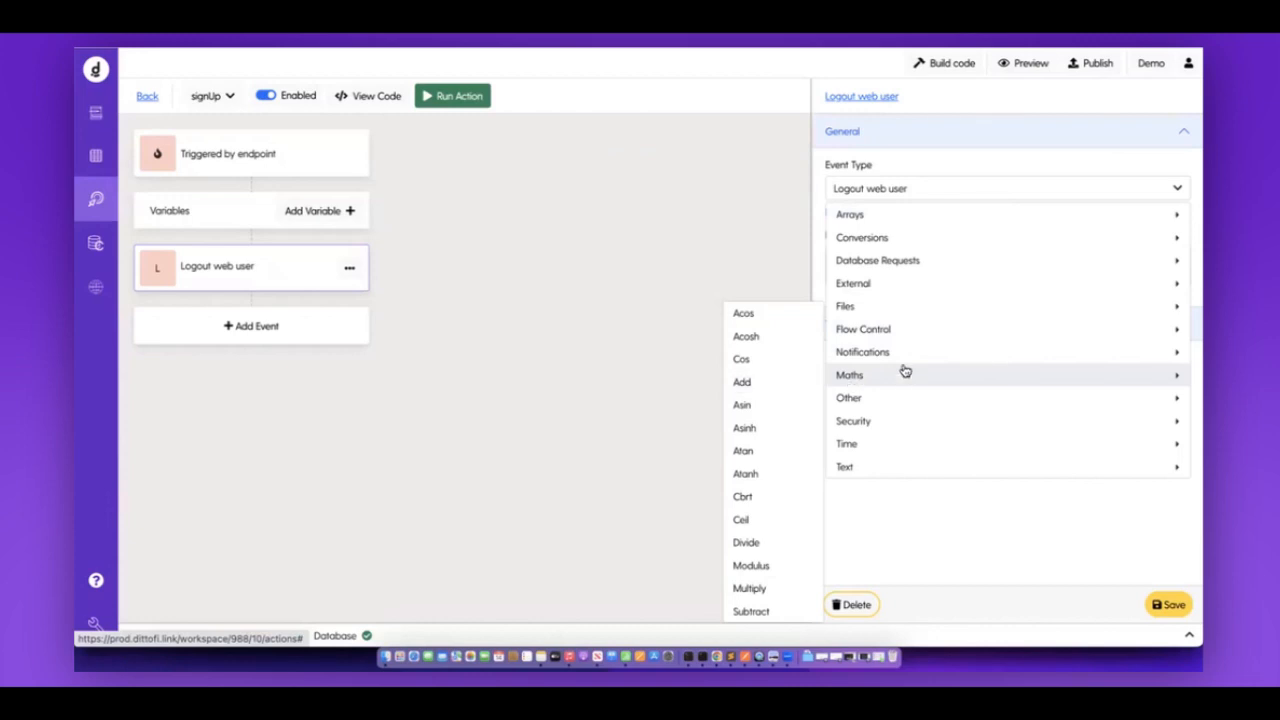
mouse_move(935, 268)
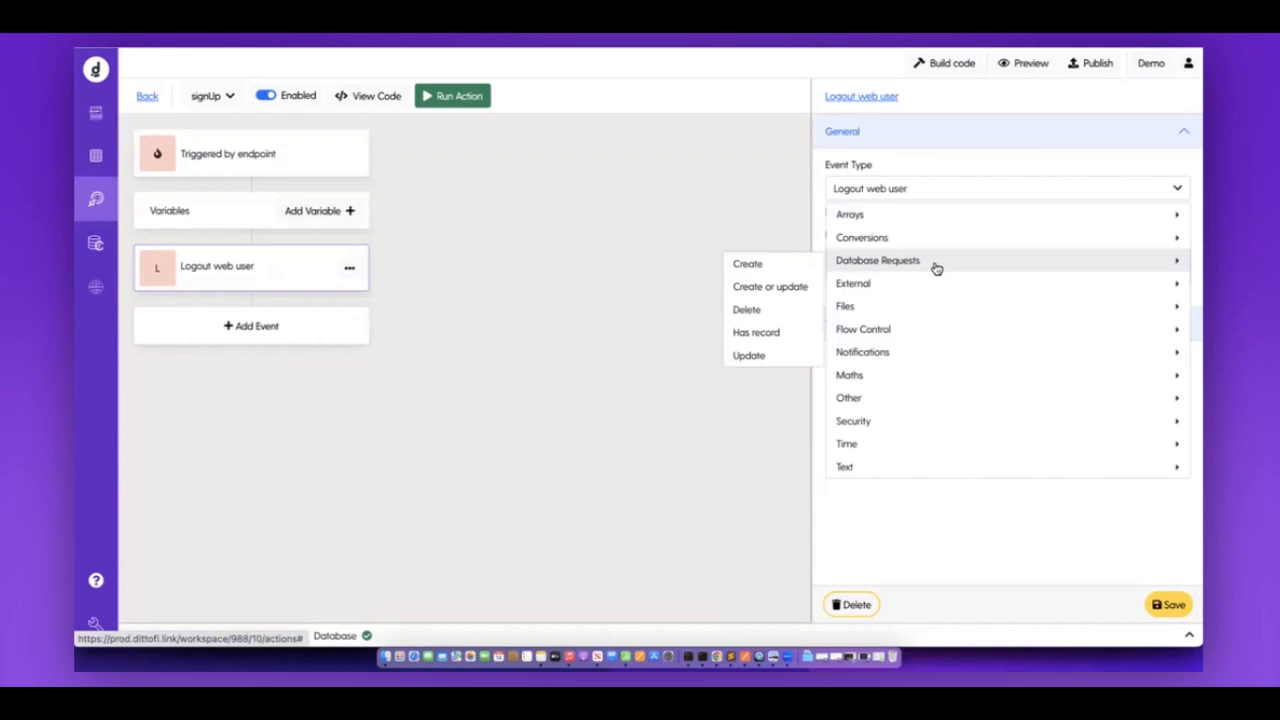
click(771, 271)
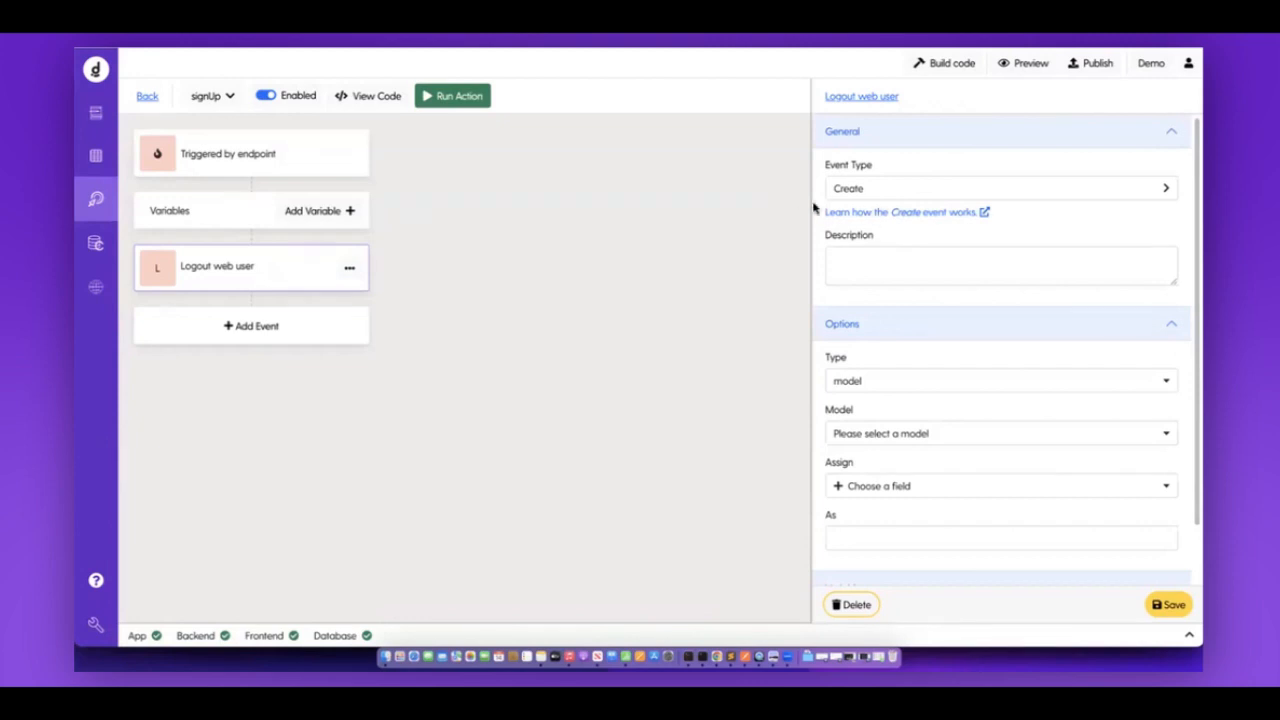
Set the Create event's model to users.
scroll(822, 348, down, 1)
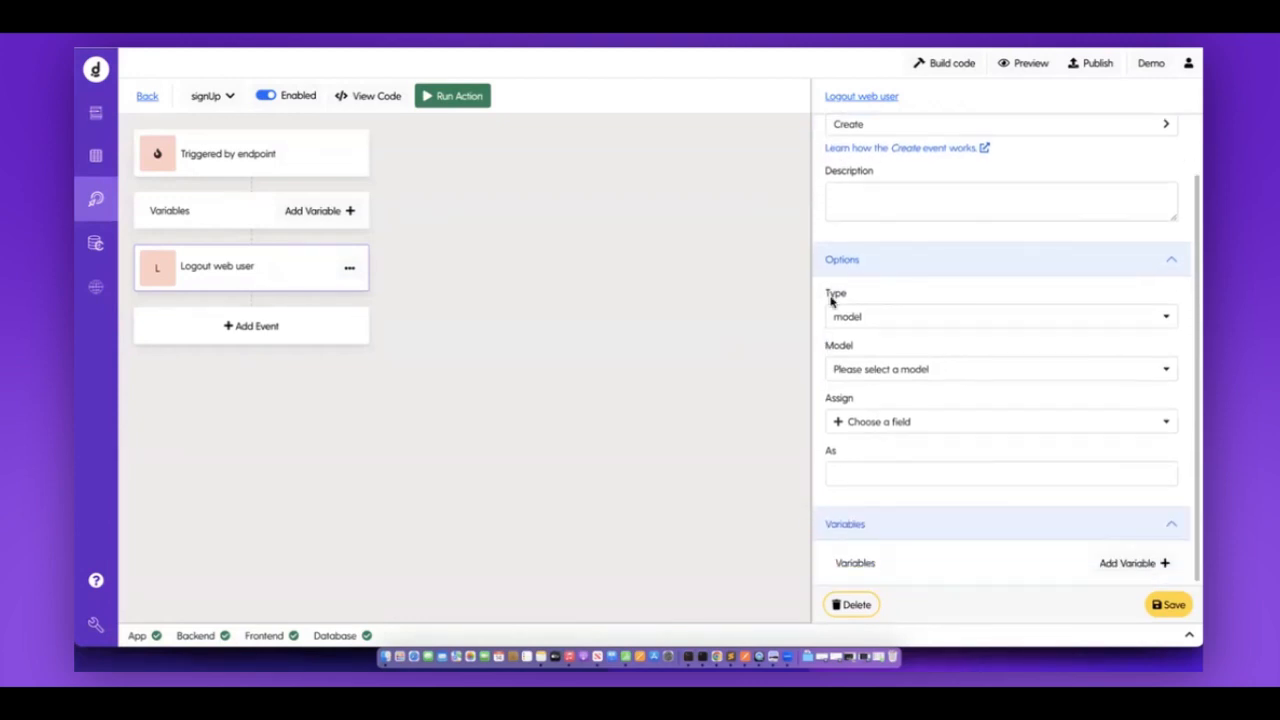
drag(823, 289, 902, 472)
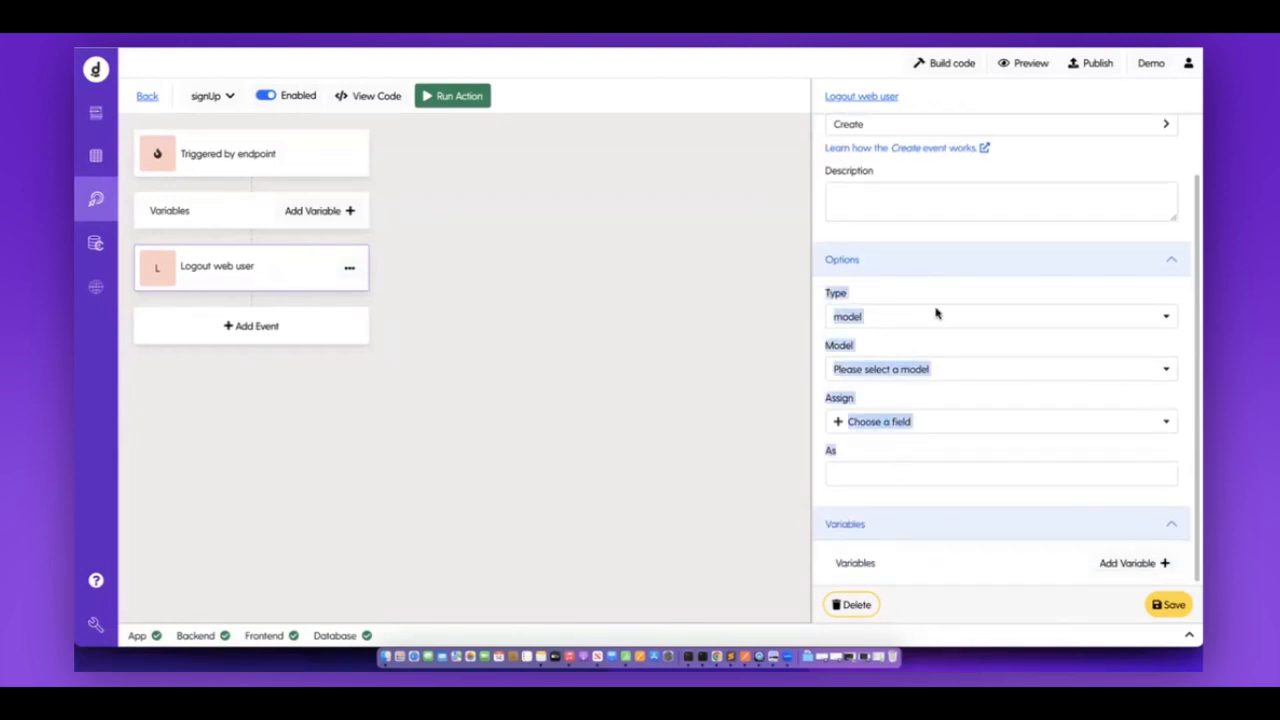
click(876, 294)
scroll(870, 295, up, 1)
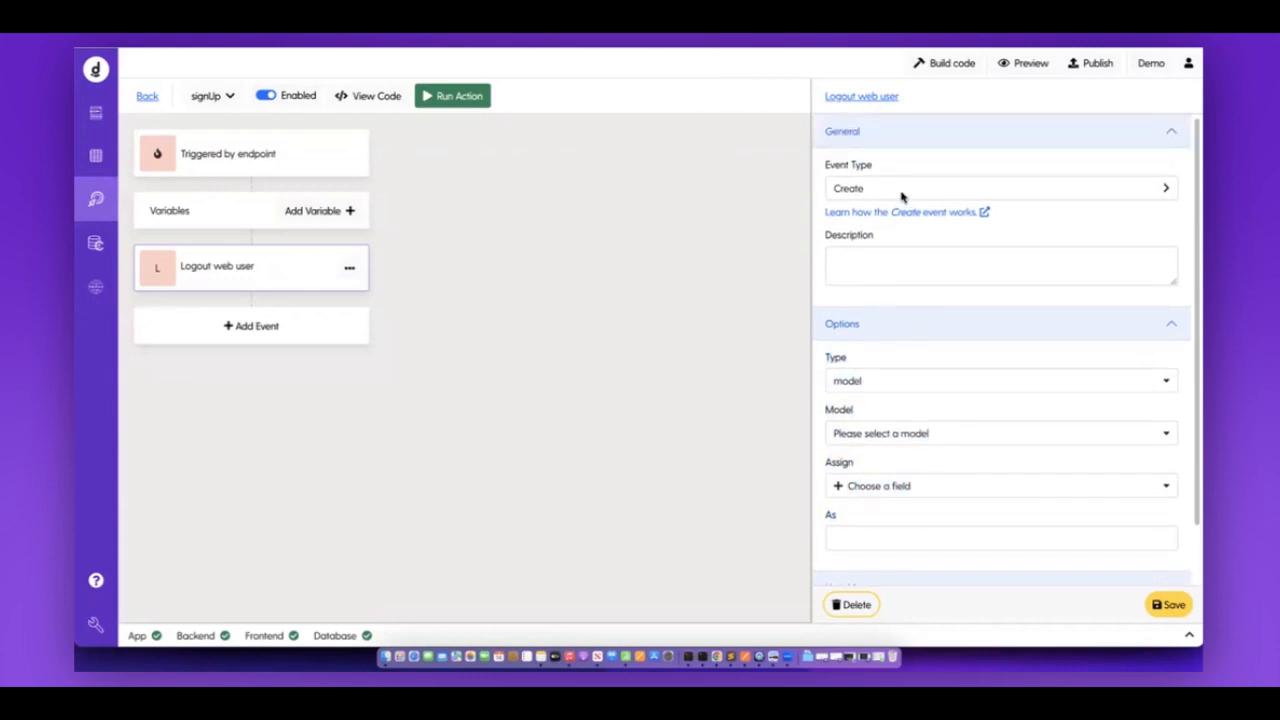
click(847, 433)
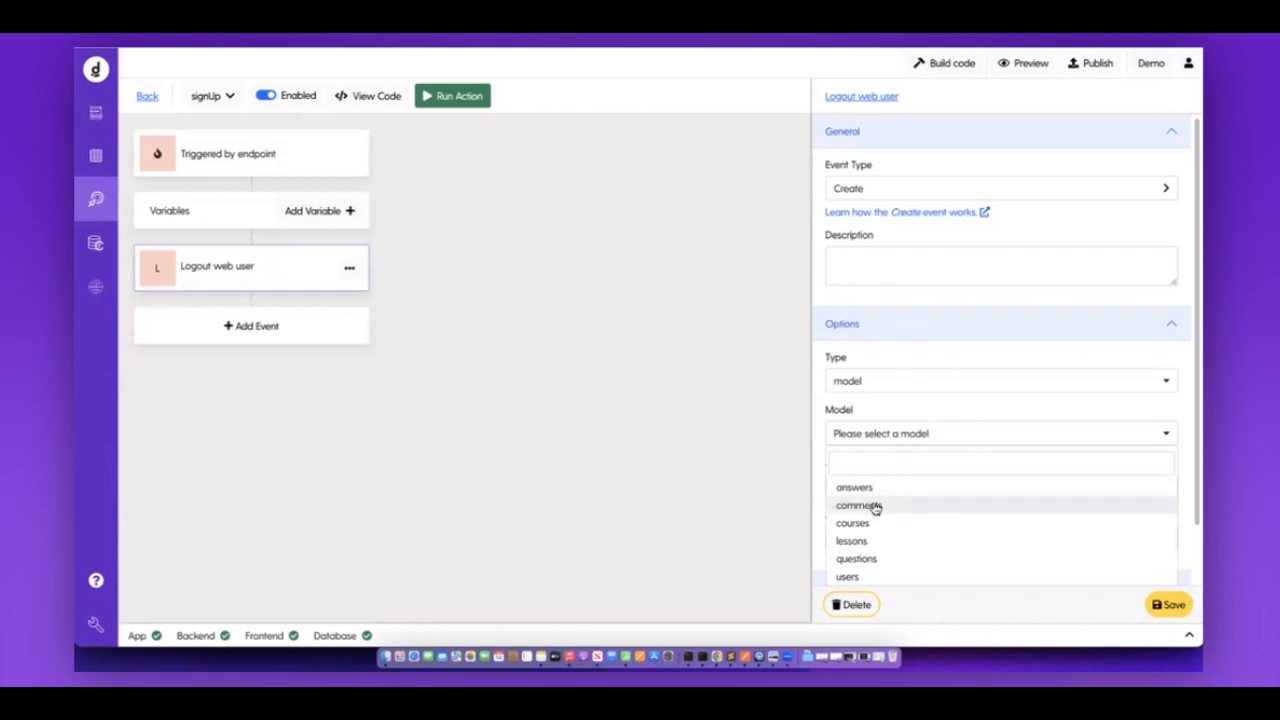
click(849, 577)
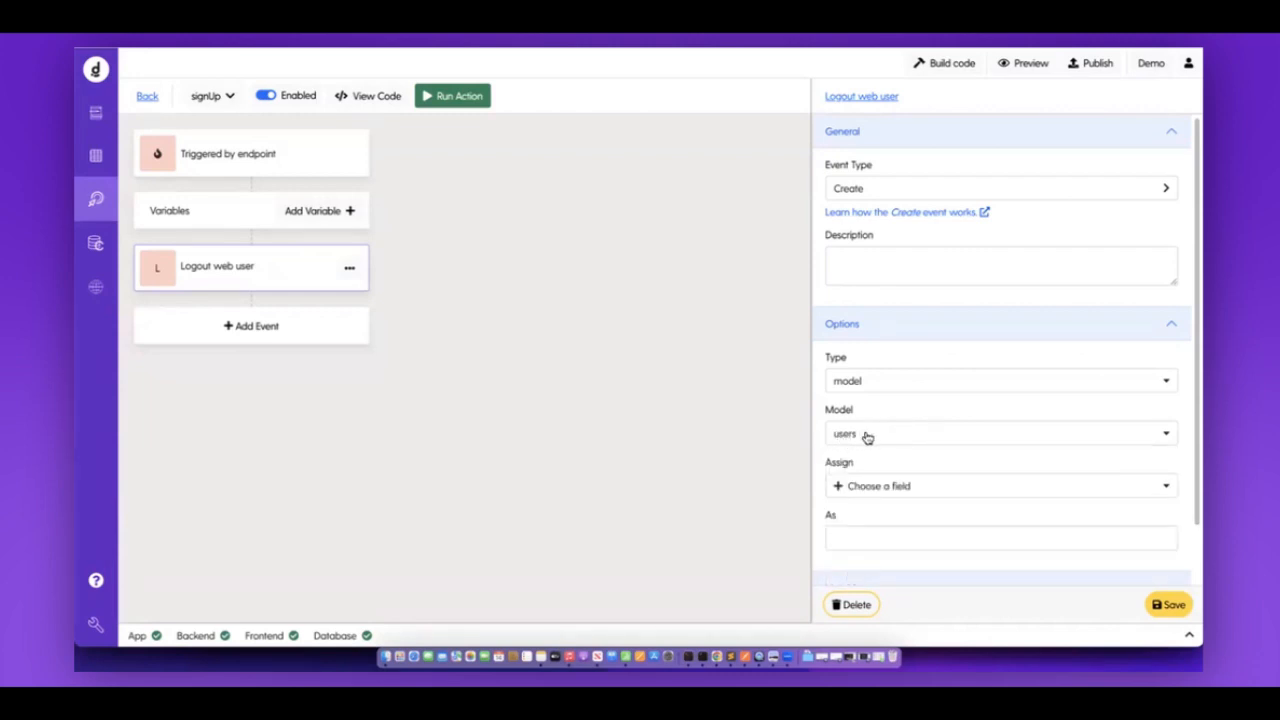
Add the email, password and role fields to the event's Assign list.
scroll(867, 437, down, 1)
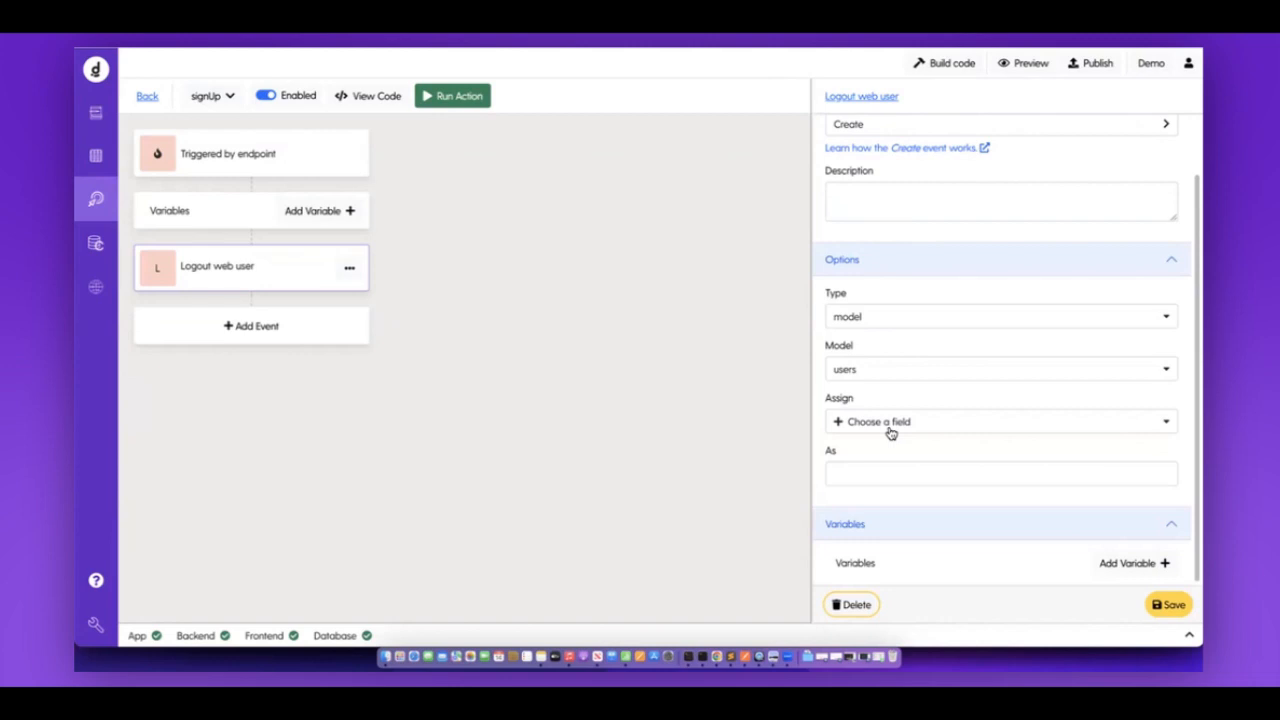
click(890, 433)
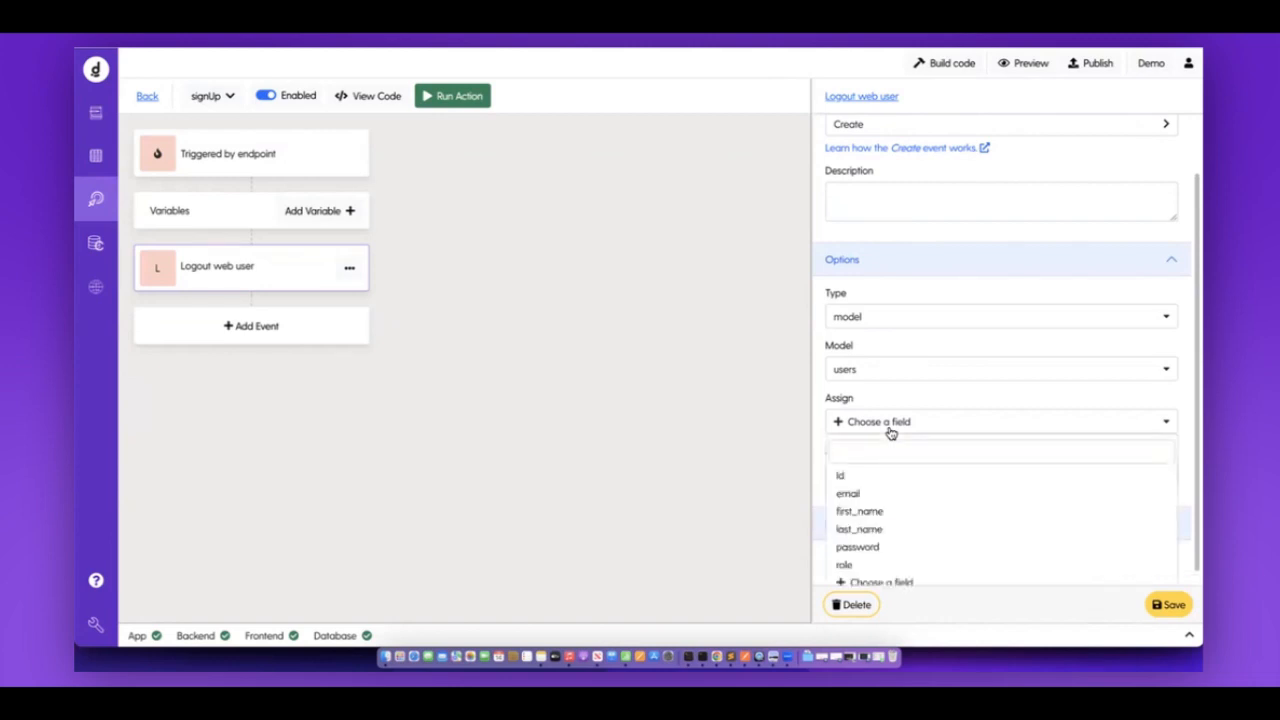
click(868, 496)
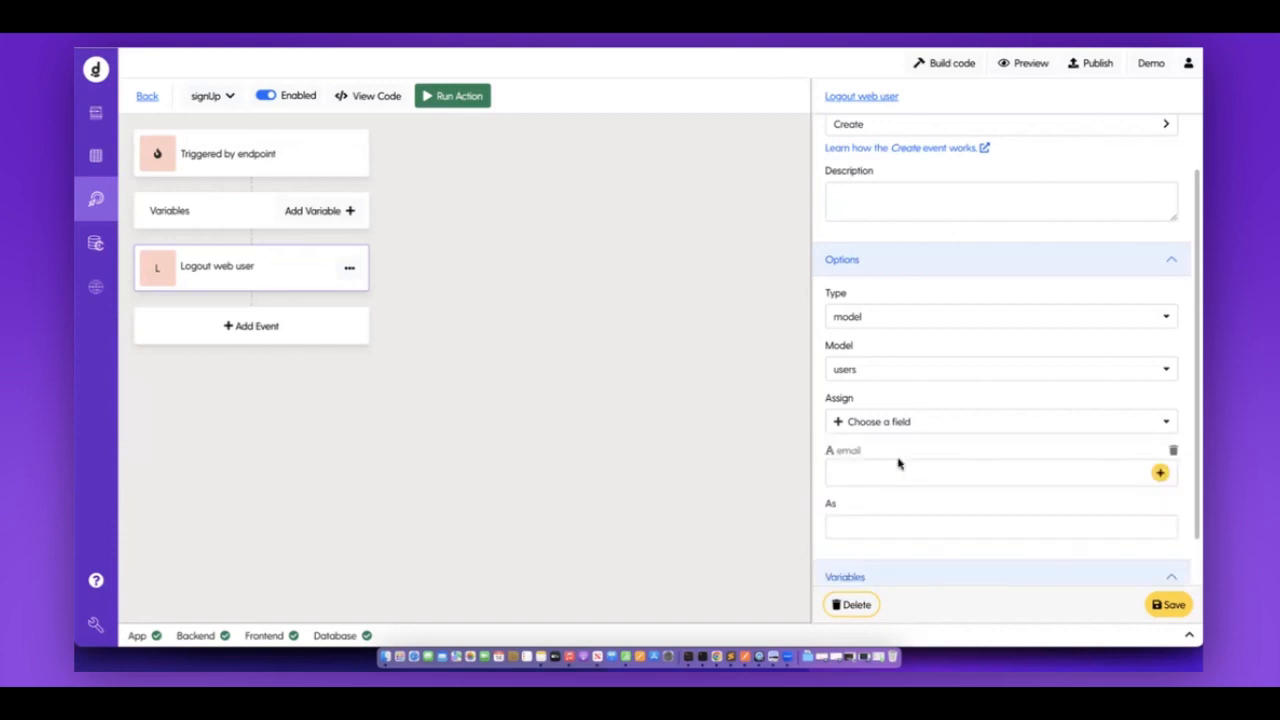
drag(837, 451, 936, 455)
click(894, 426)
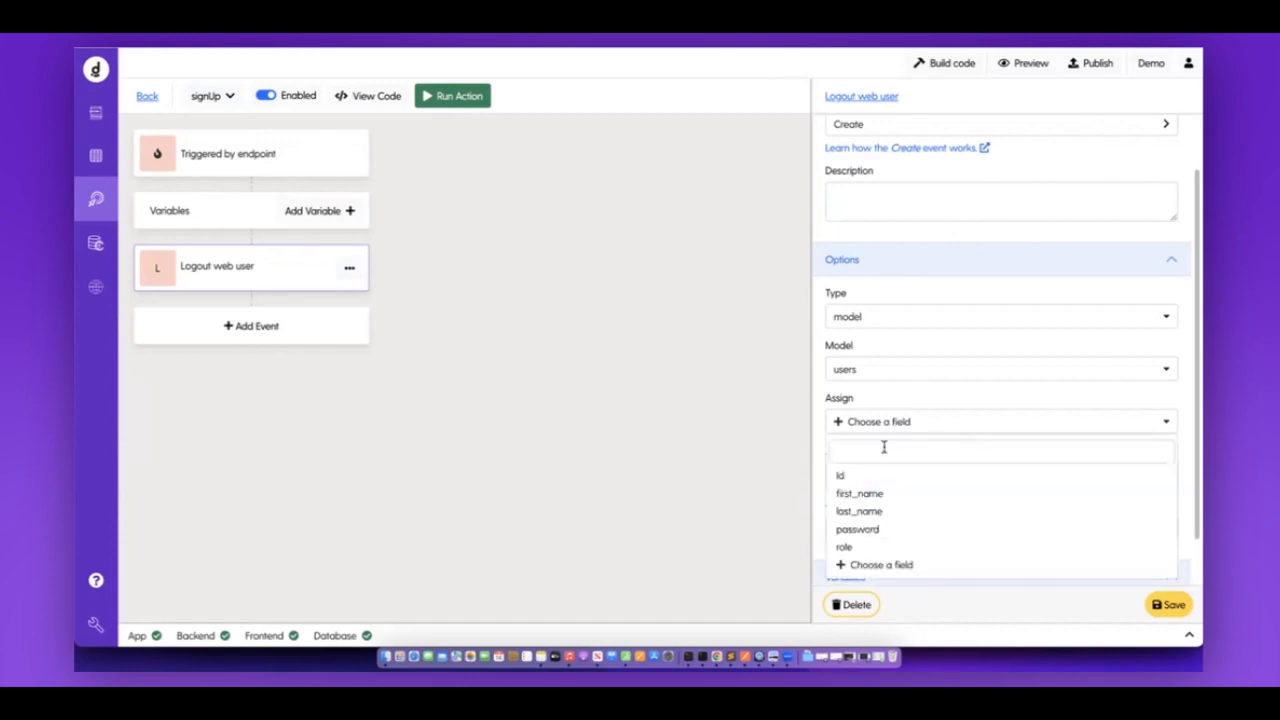
click(877, 521)
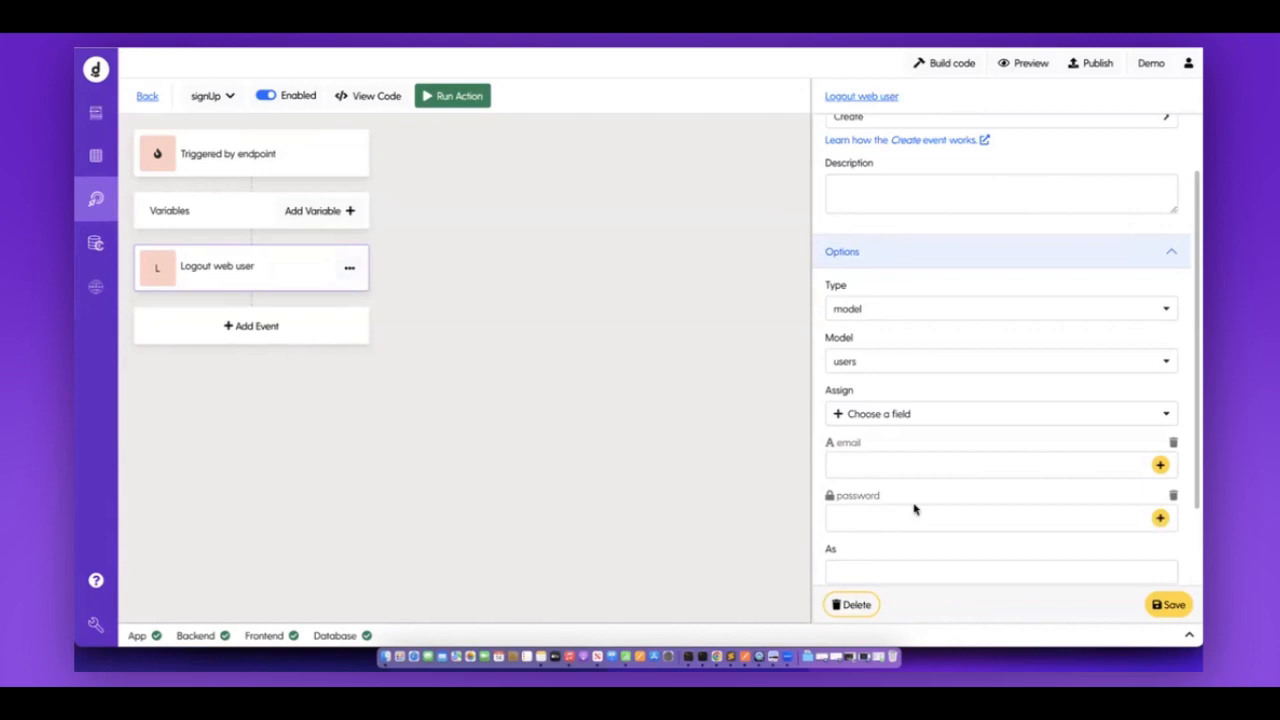
click(885, 415)
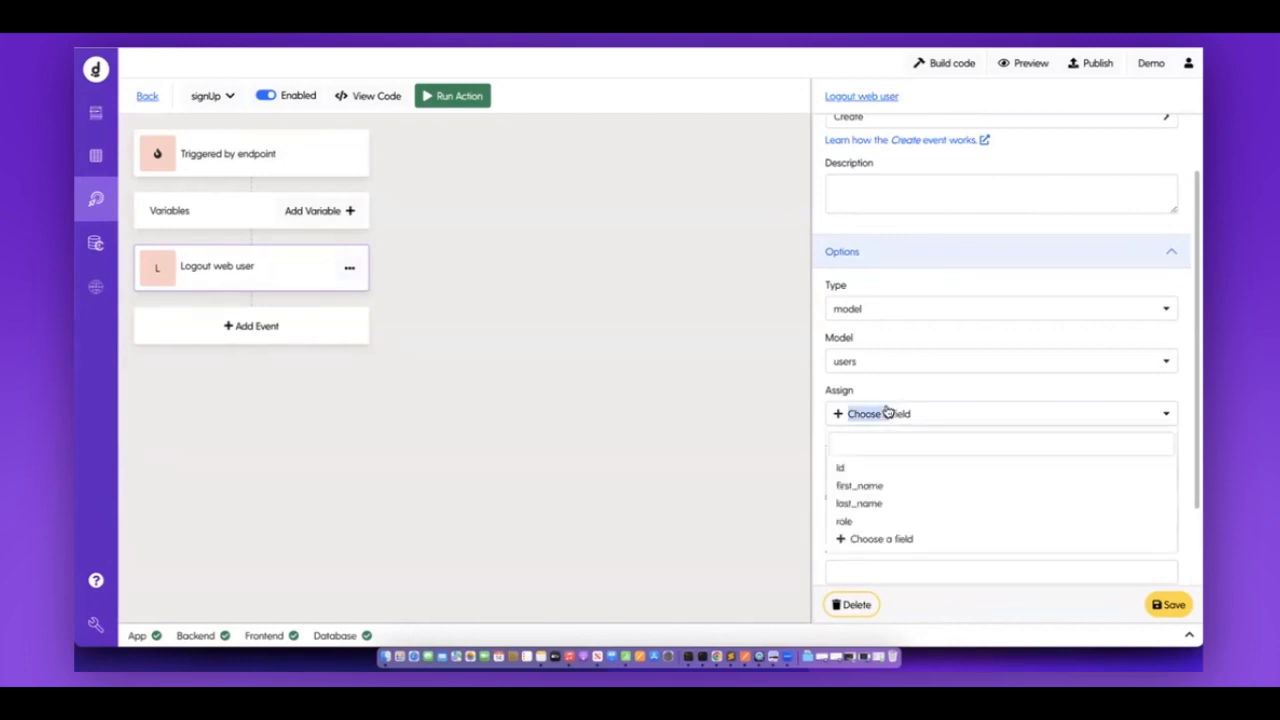
click(870, 520)
scroll(876, 520, down, 1)
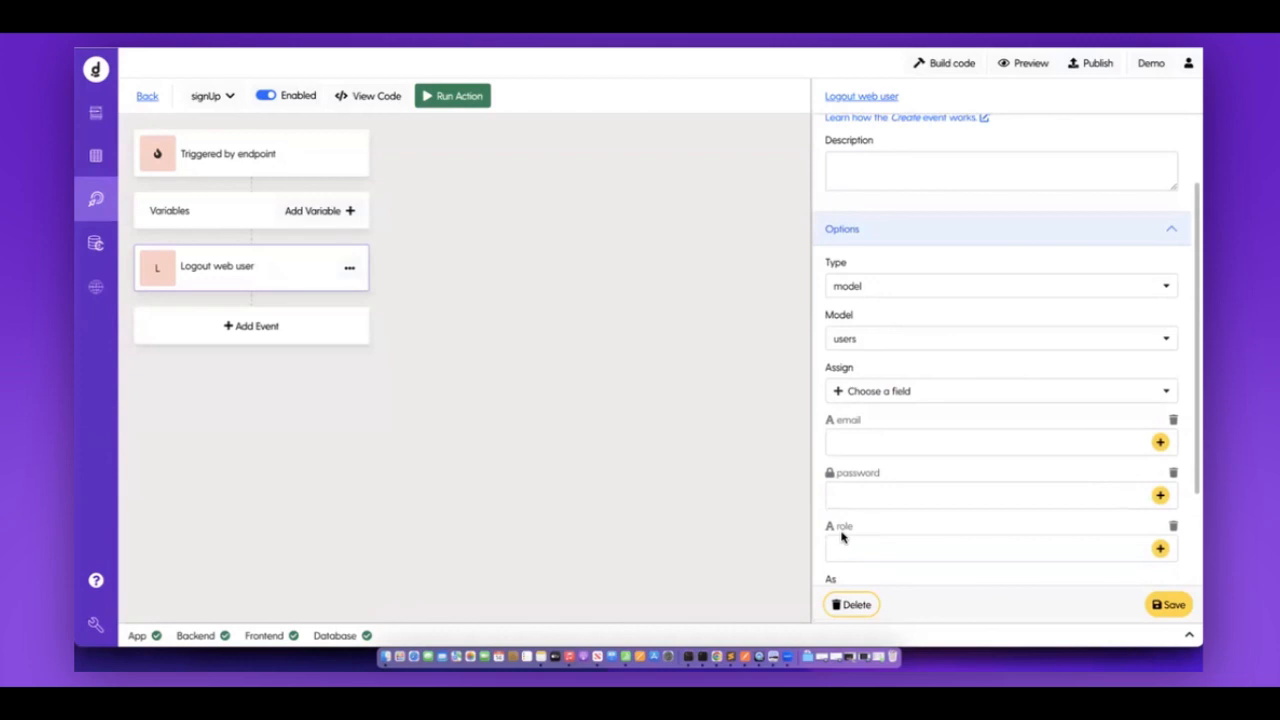
scroll(841, 537, down, 1)
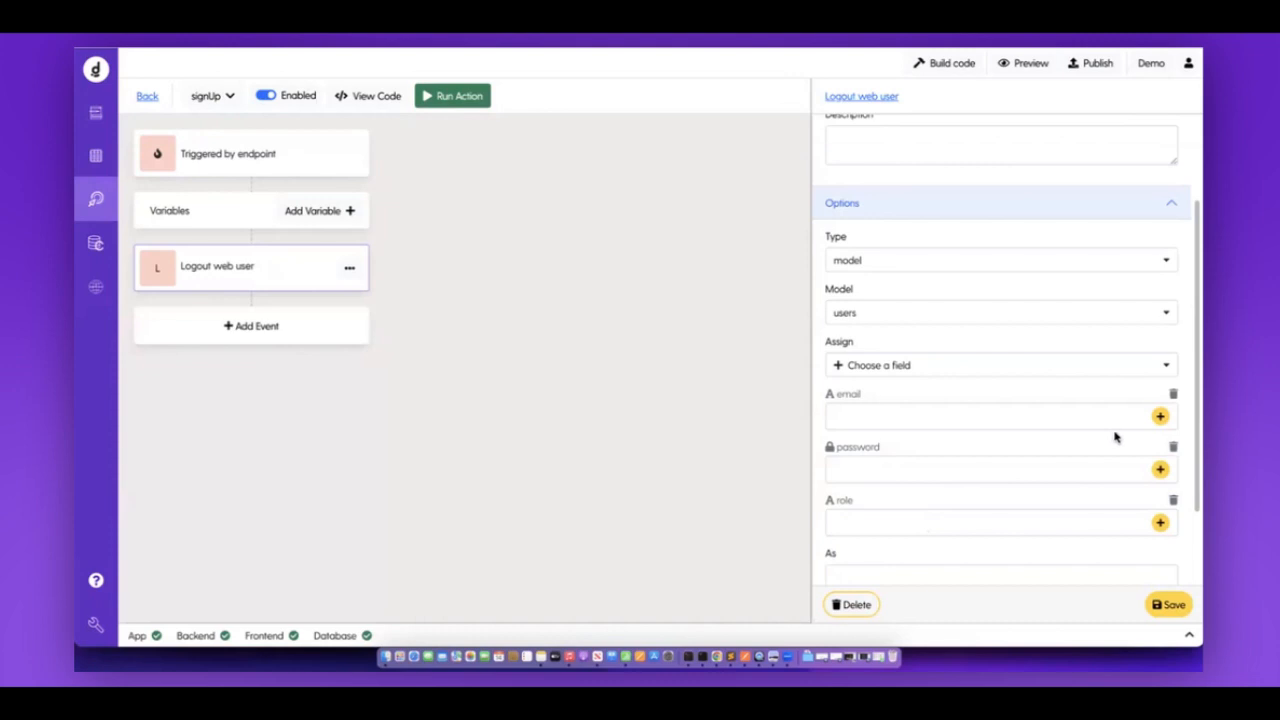
Map the users email, password and role fields to the same-named endpoint query variables.
click(1160, 416)
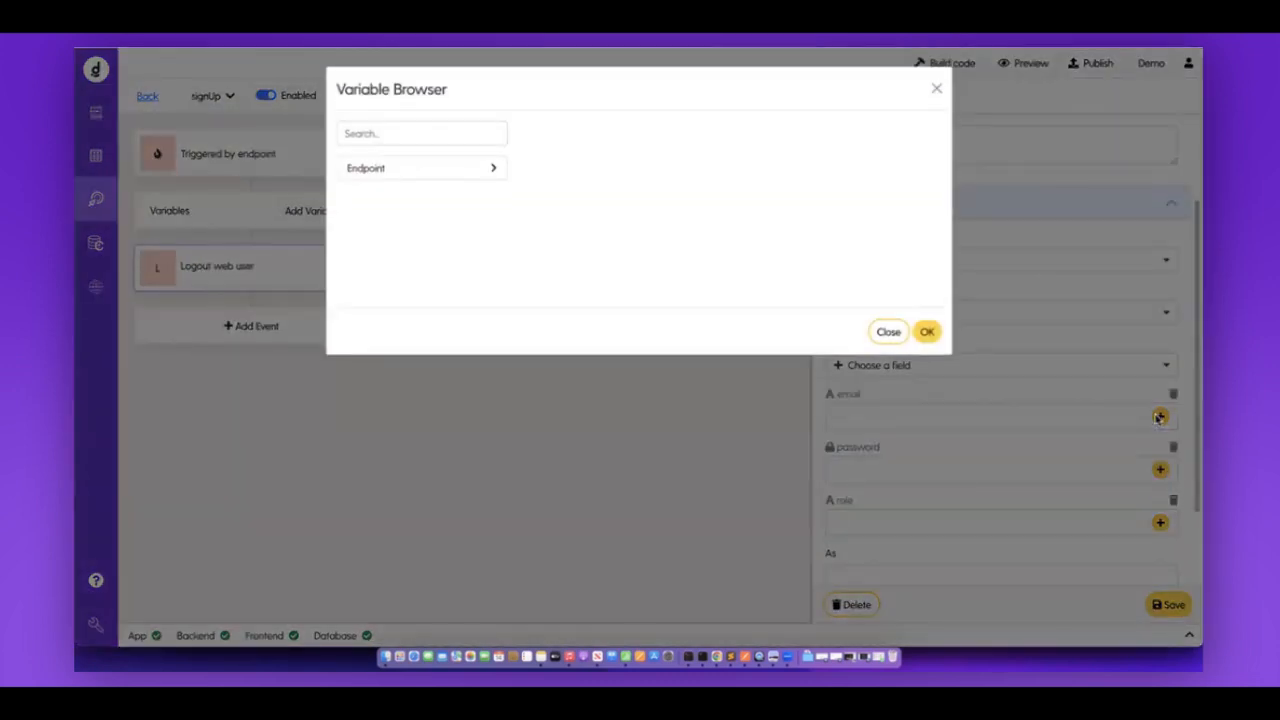
click(497, 170)
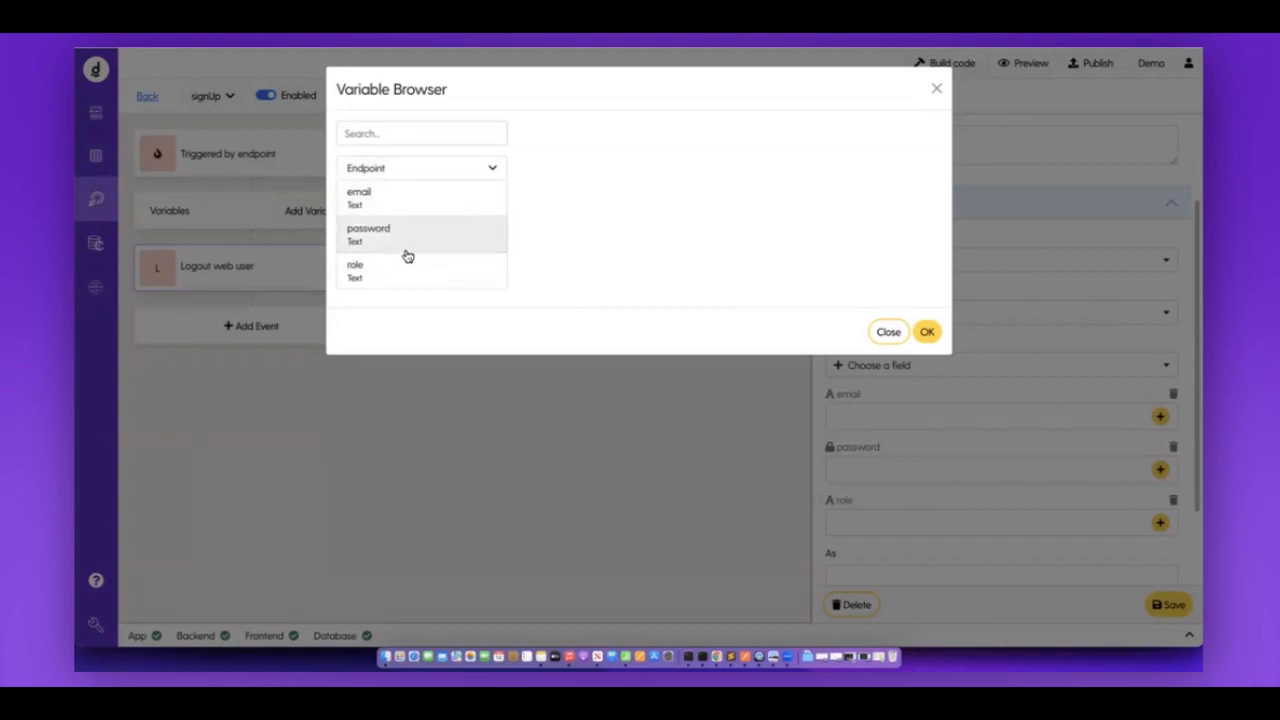
click(402, 203)
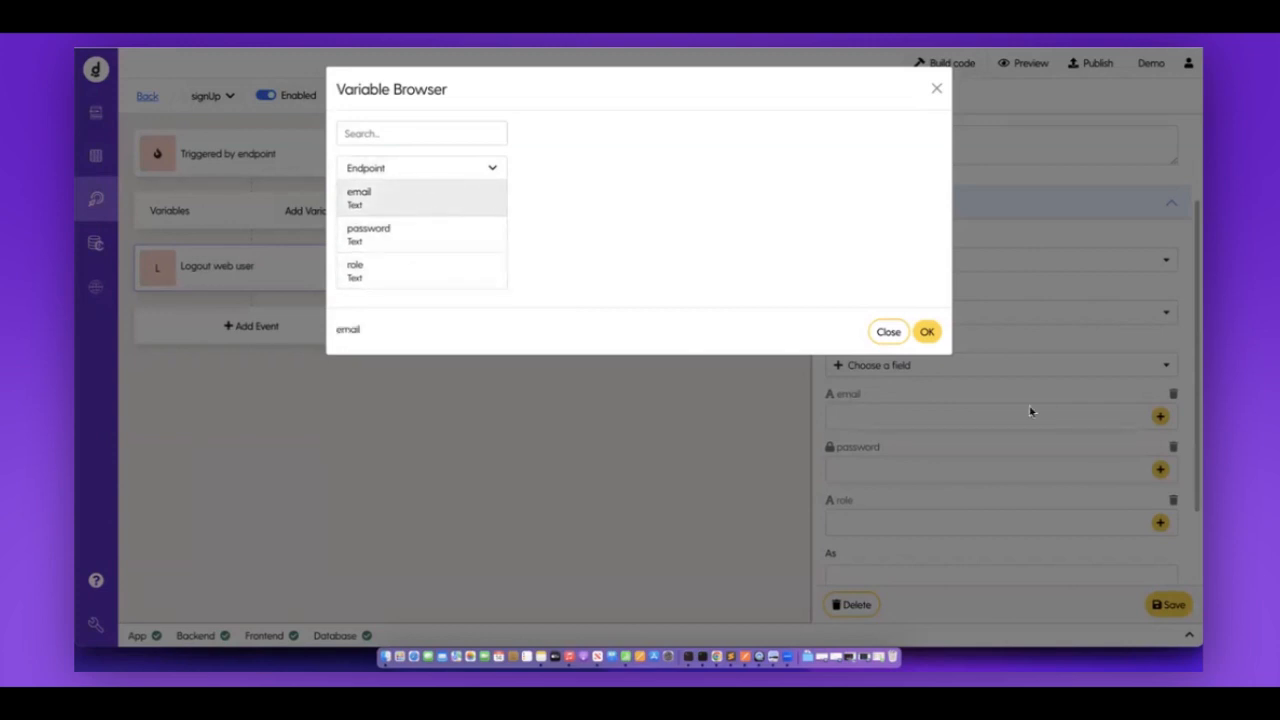
click(928, 331)
click(1158, 471)
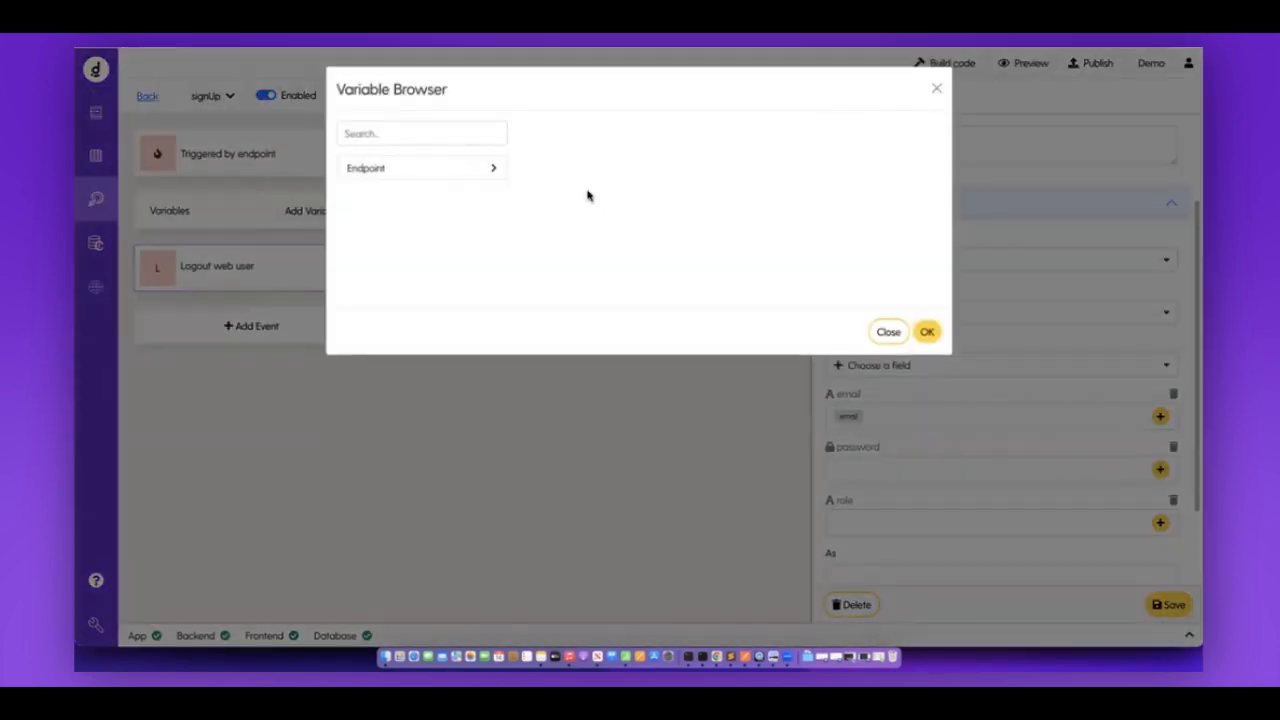
click(494, 169)
click(432, 230)
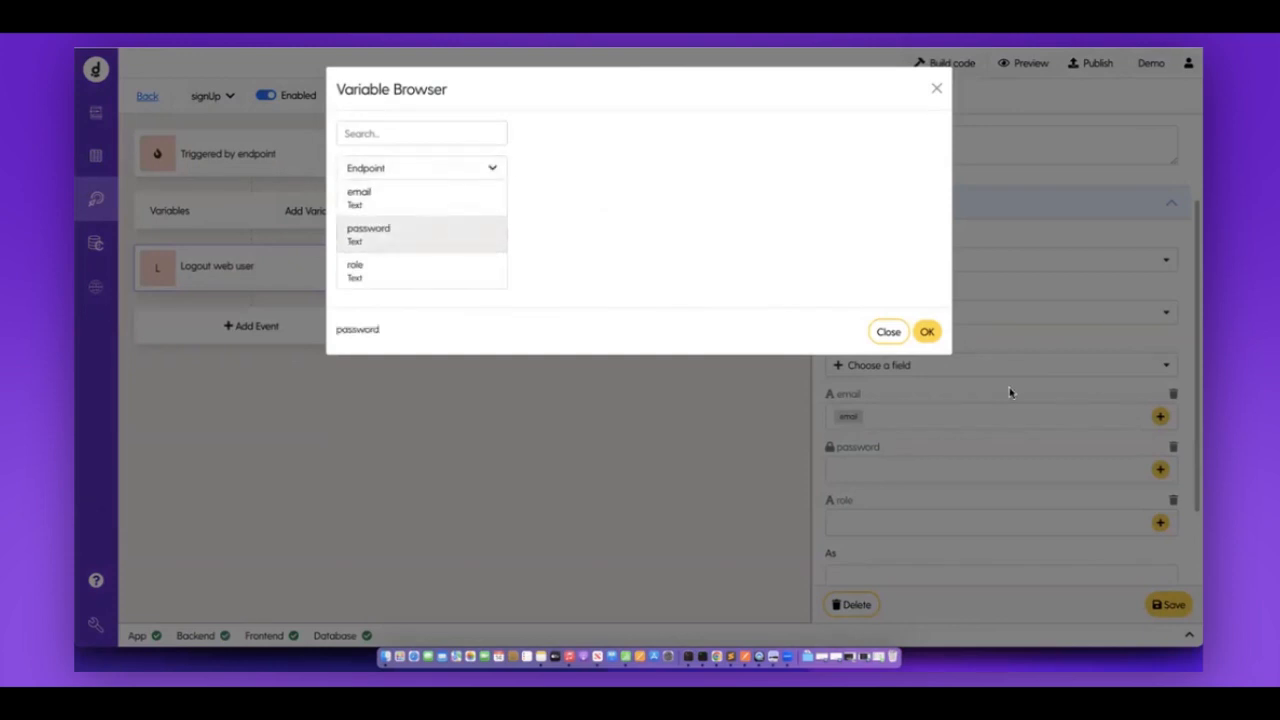
click(930, 333)
click(1159, 522)
click(397, 169)
click(397, 272)
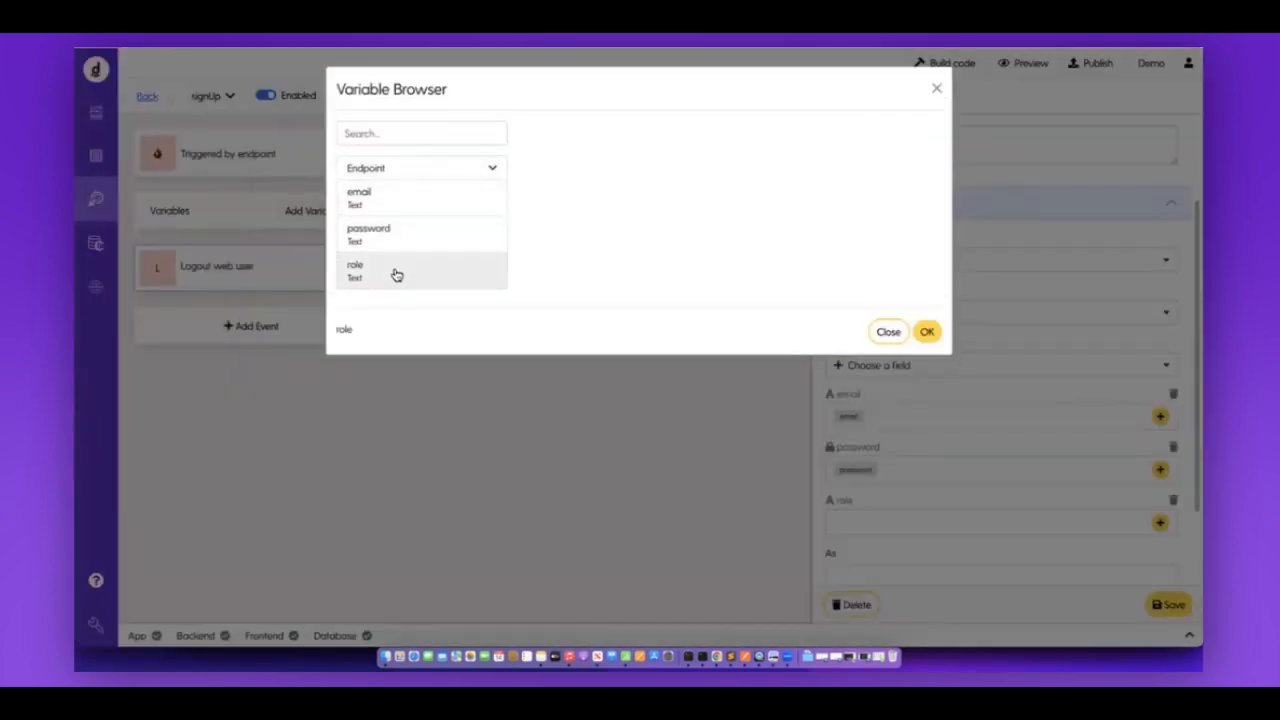
click(927, 334)
scroll(939, 490, down, 3)
scroll(939, 490, down, 1)
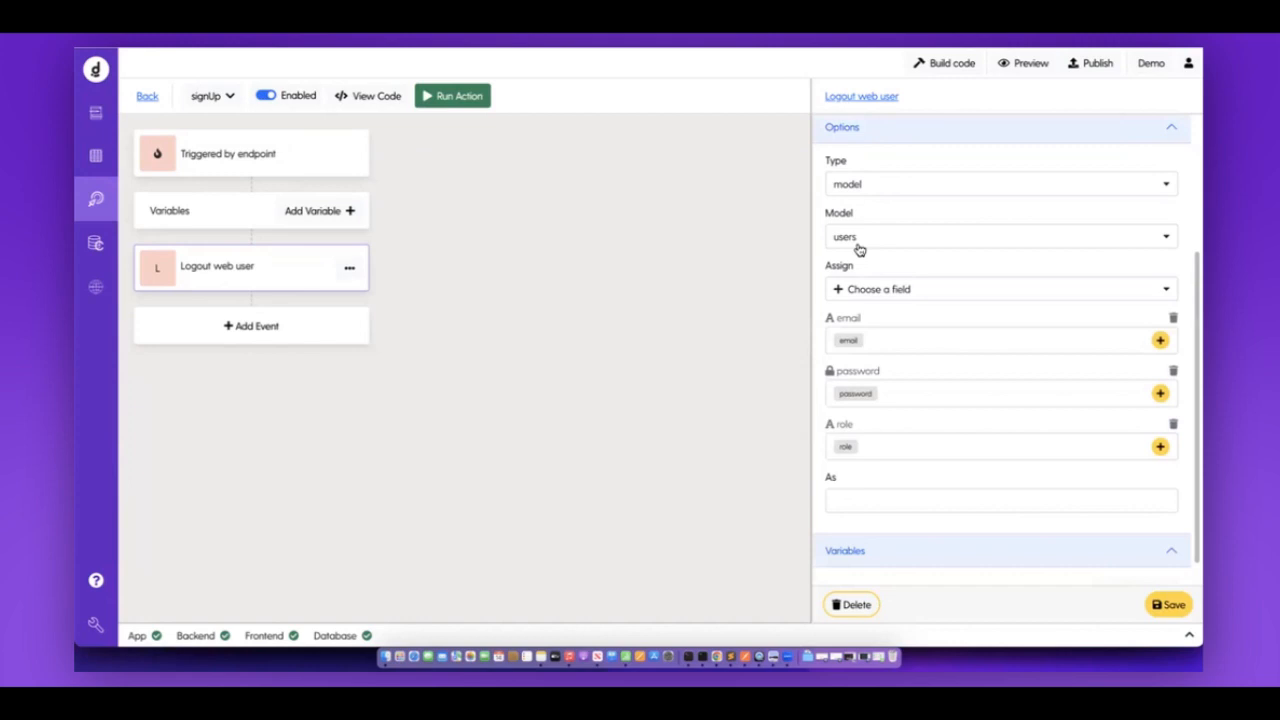
drag(820, 480, 862, 481)
Store the created user as newUser, save the Create event, and start a code build.
click(858, 504)
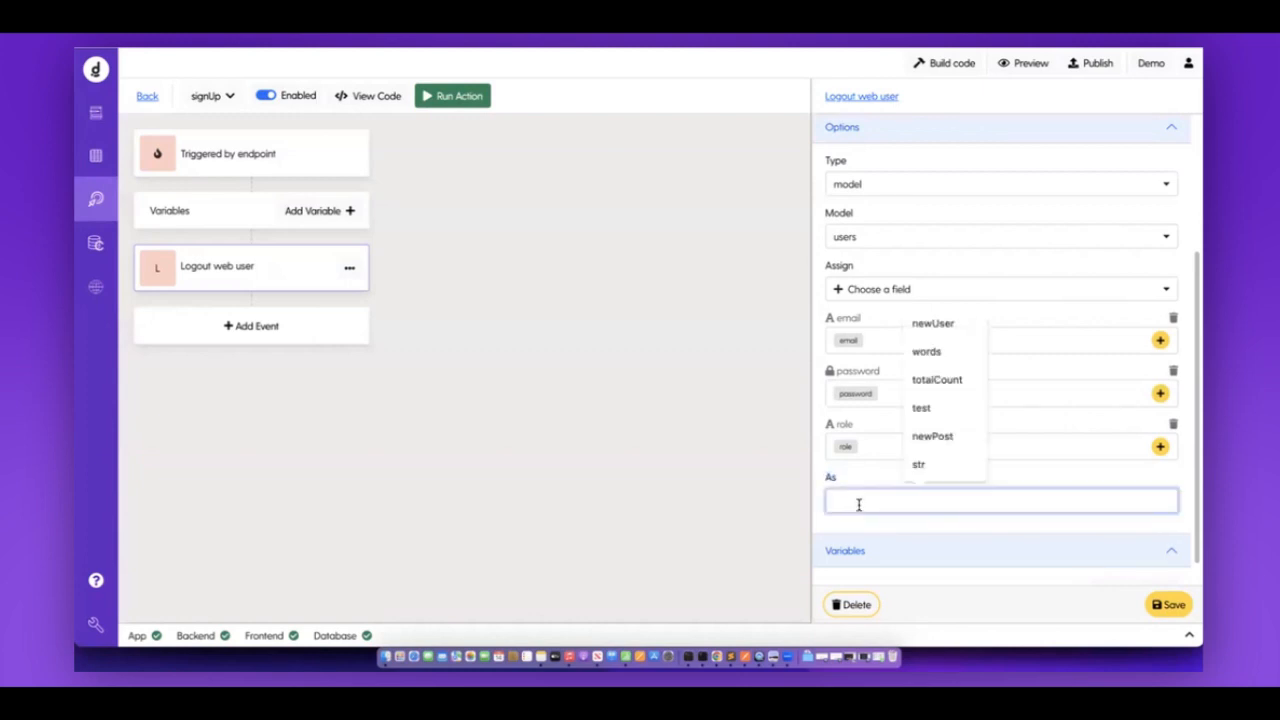
text(newUse)
click(985, 381)
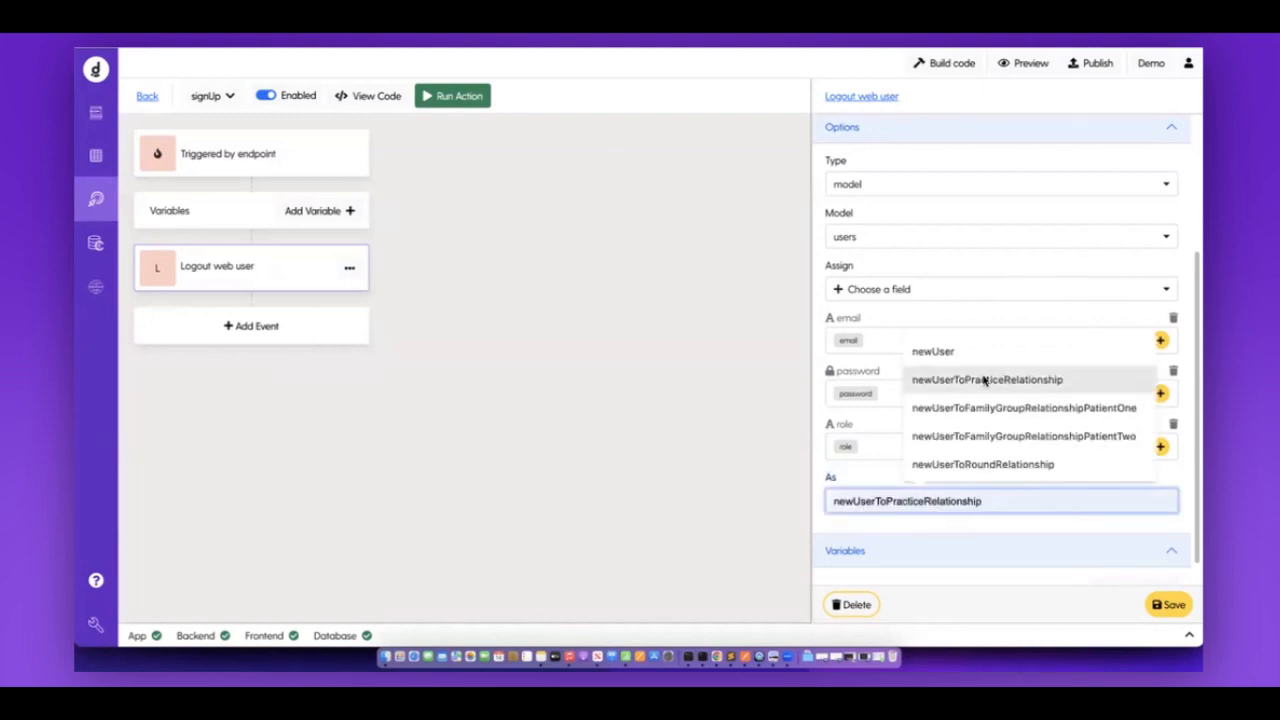
click(964, 356)
click(1166, 602)
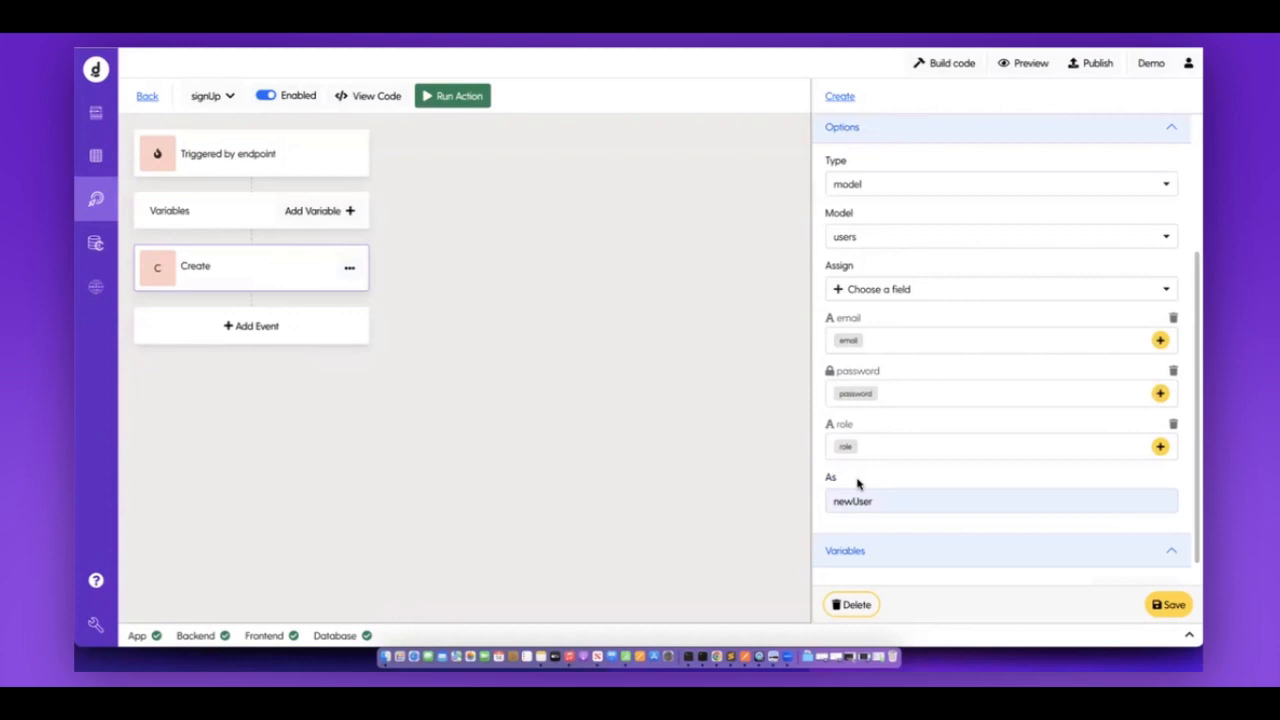
click(939, 66)
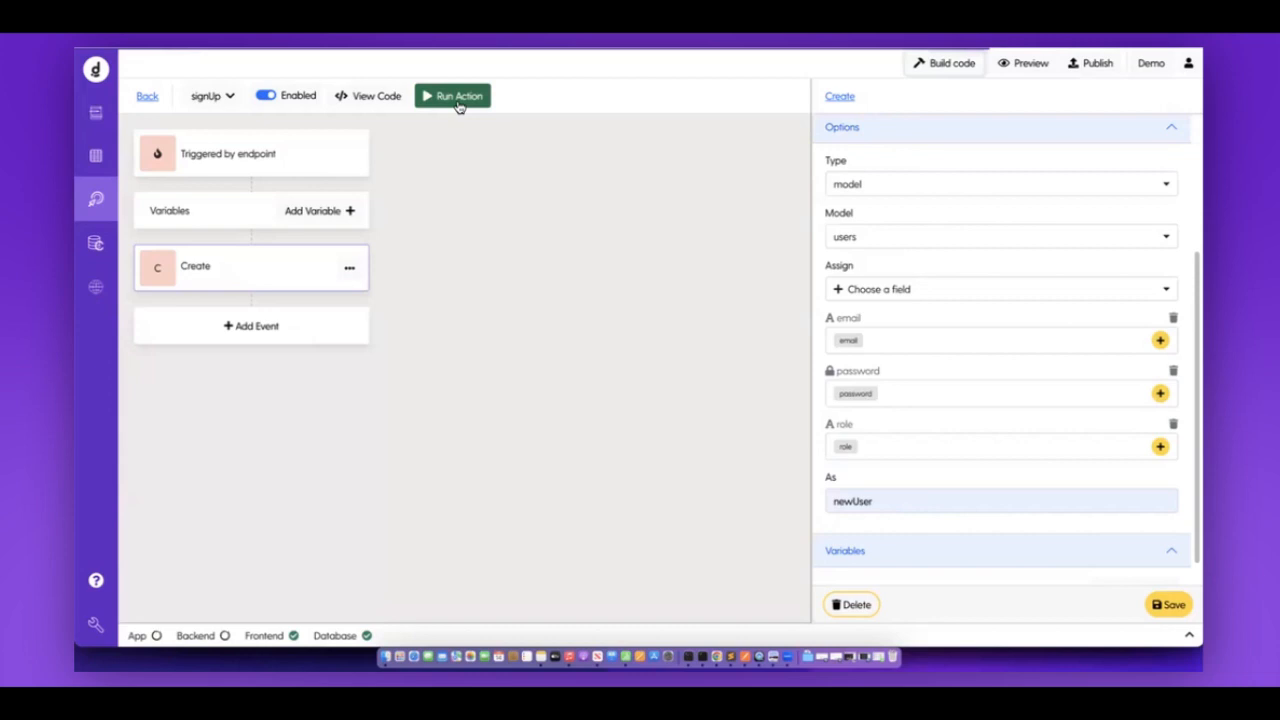
Fill a signUp test run with a saved email, password and role Instructor, then view users.
click(459, 100)
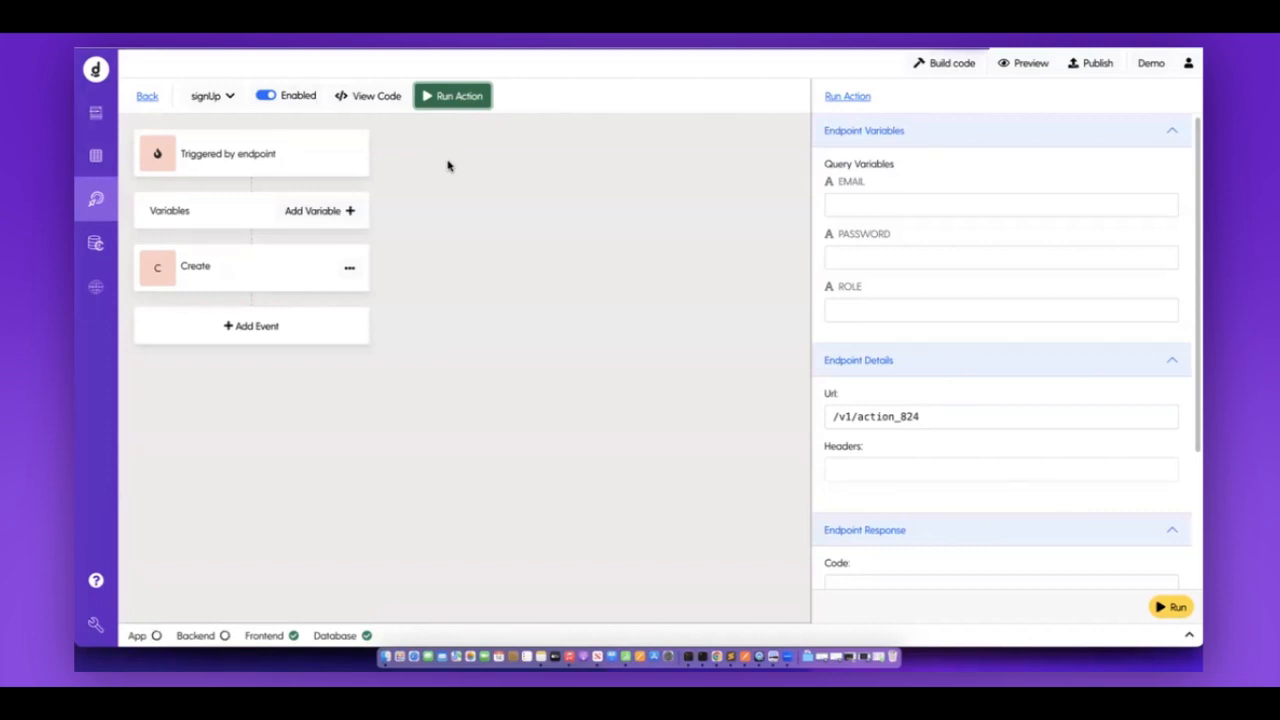
click(937, 206)
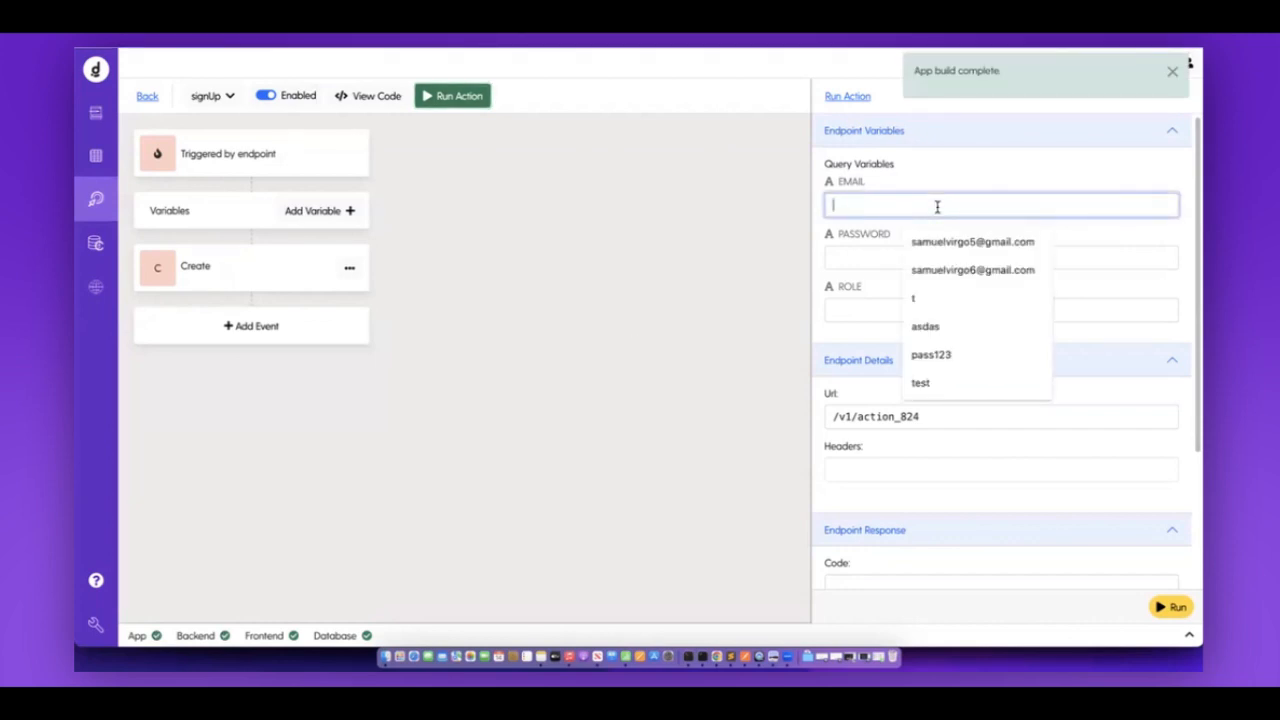
click(977, 240)
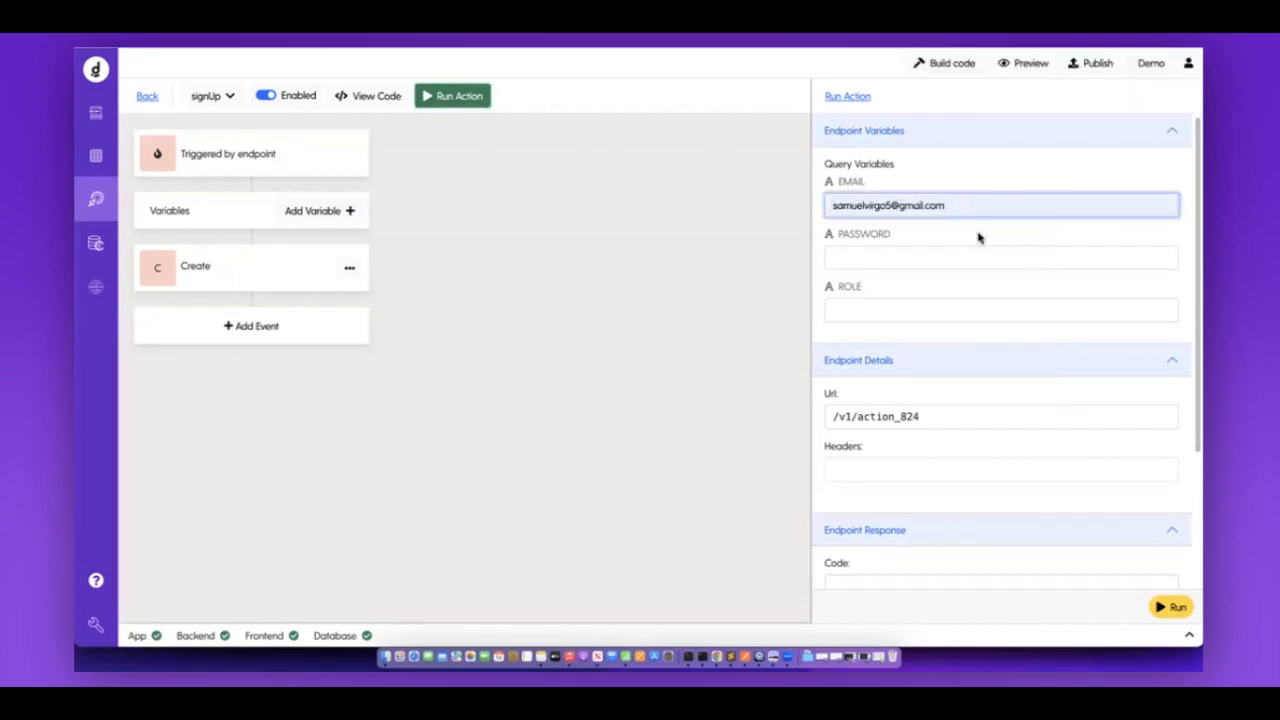
click(943, 255)
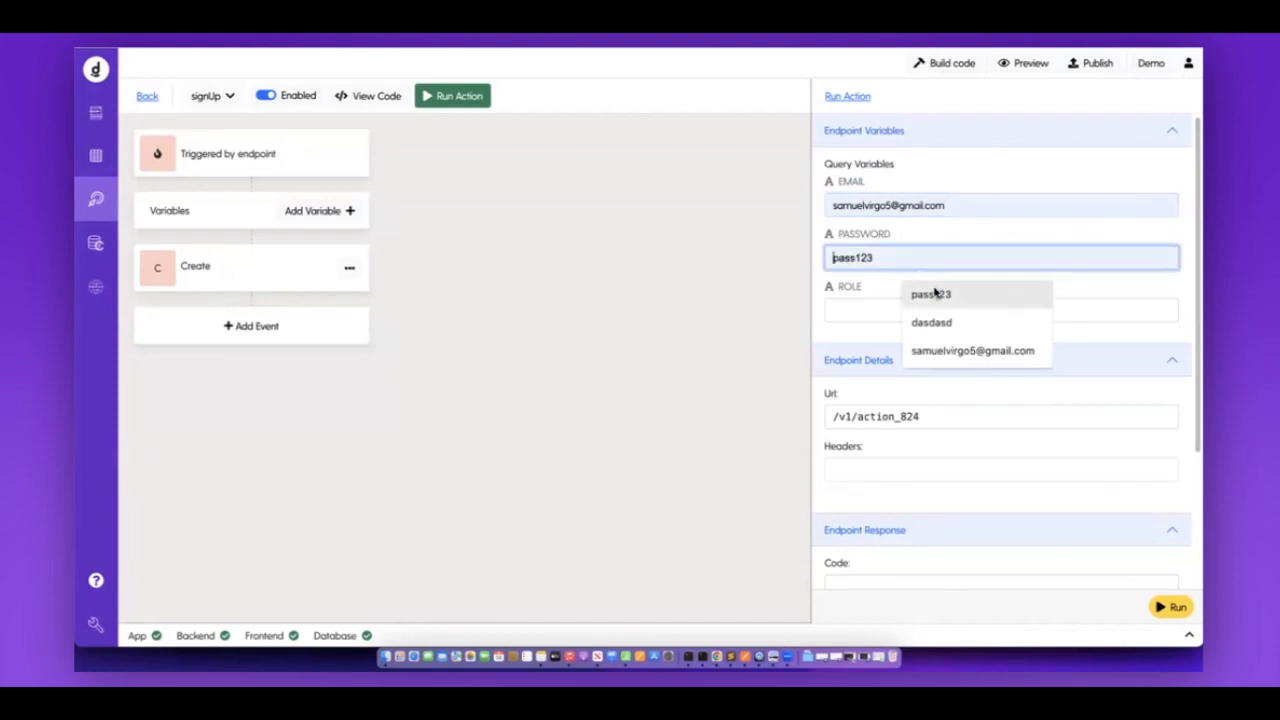
click(935, 291)
click(895, 305)
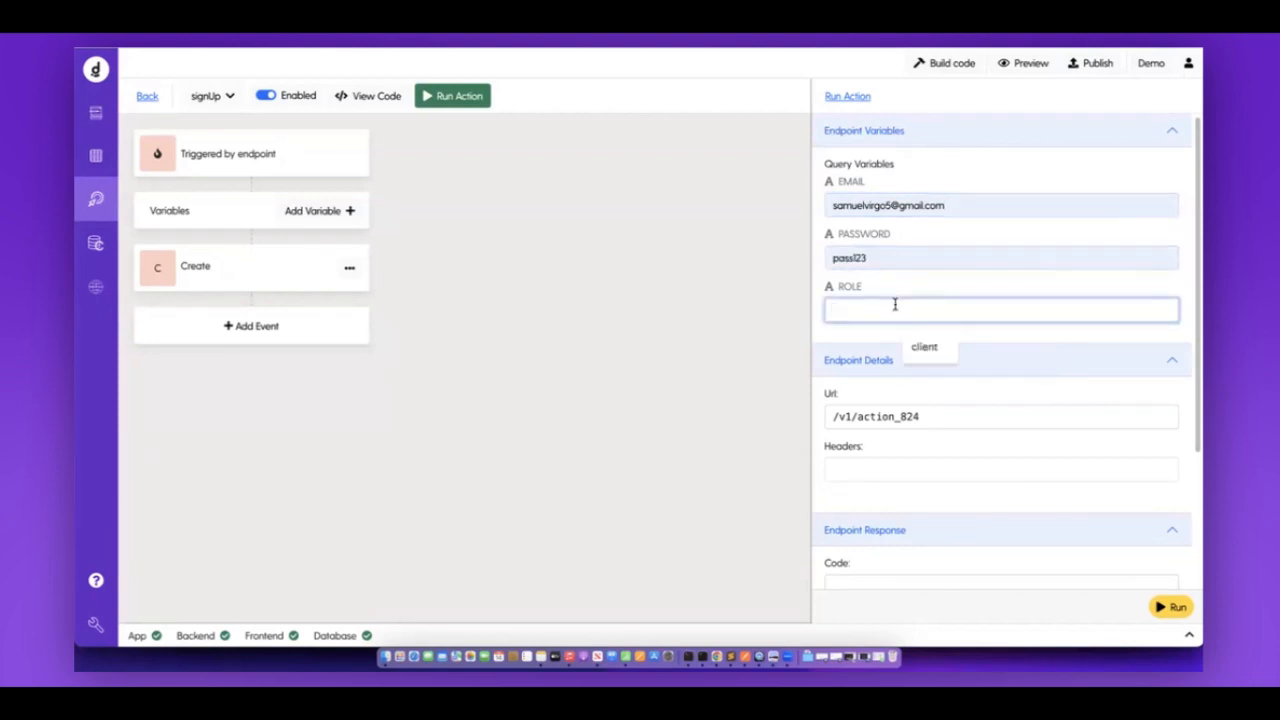
text(Instructor)
click(910, 300)
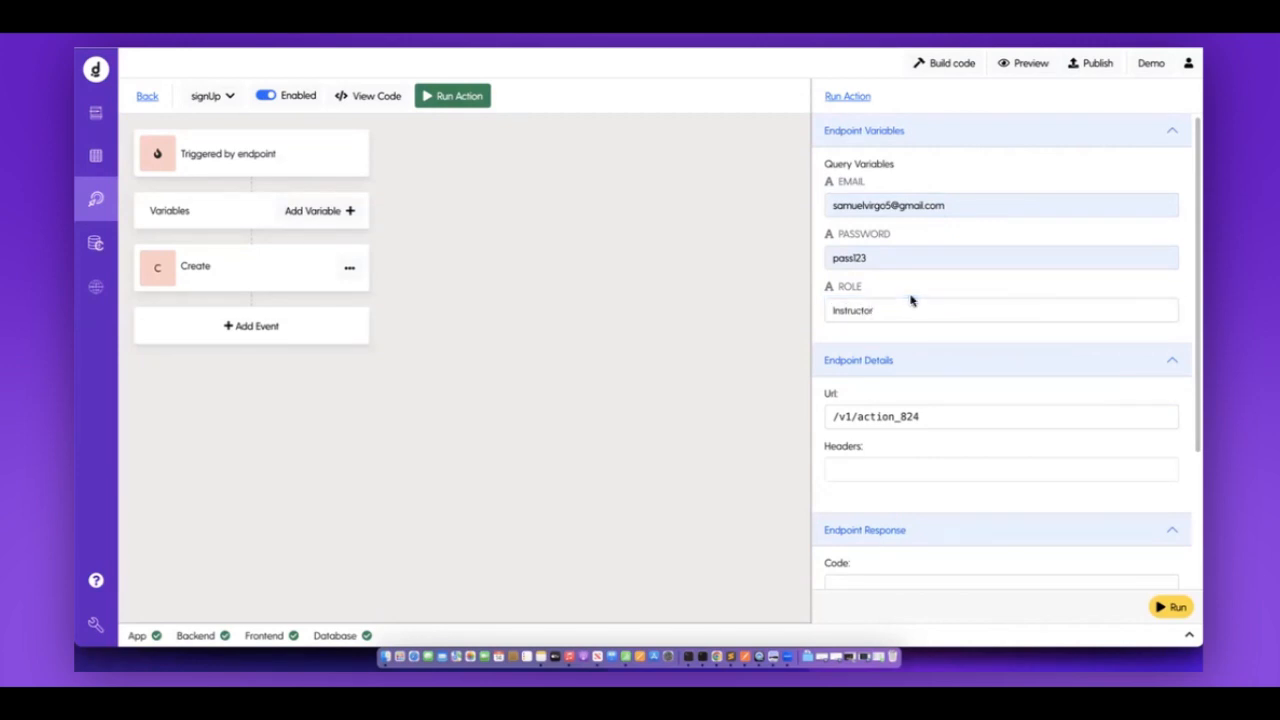
click(95, 157)
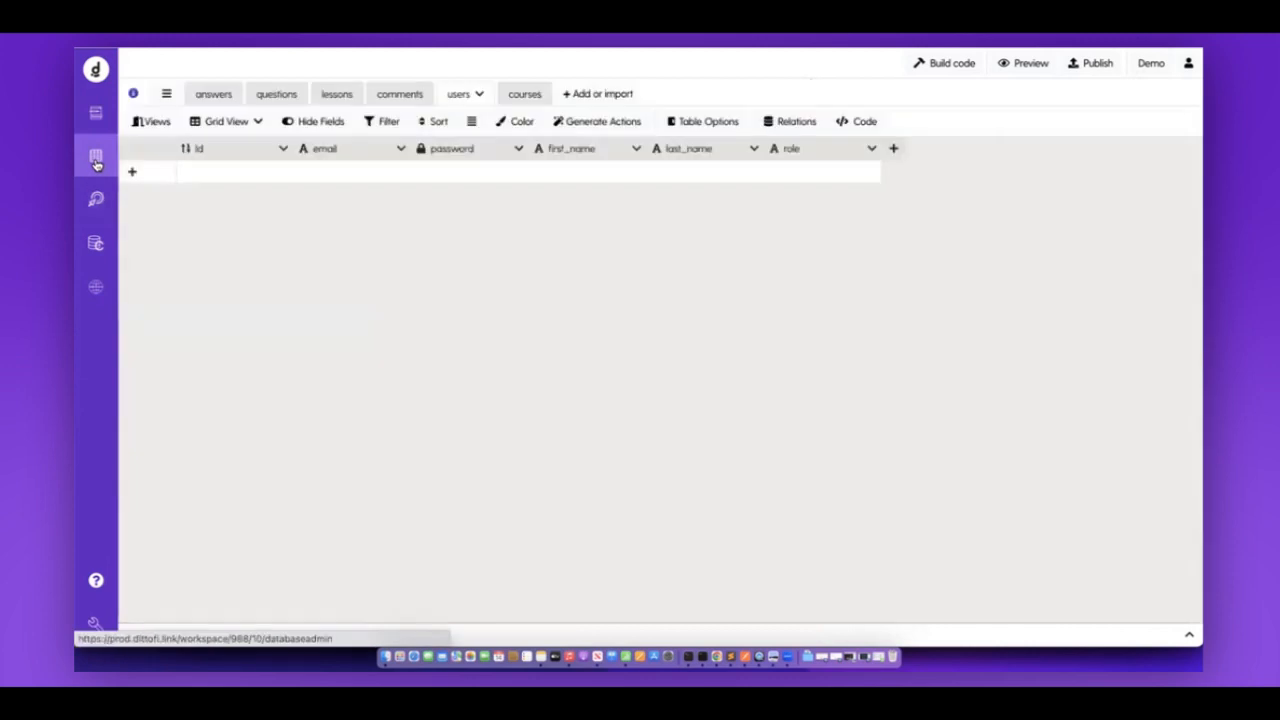
Rerun the signUp action's test and select its email and password values.
click(90, 199)
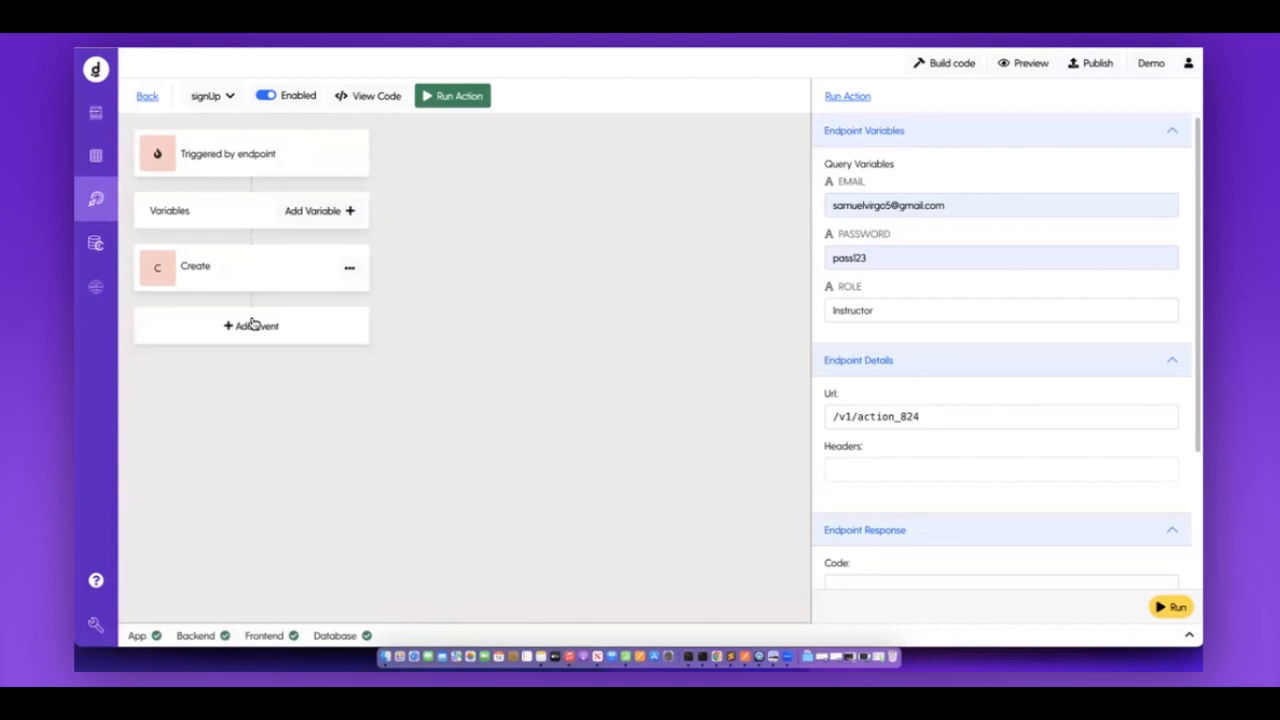
click(1178, 607)
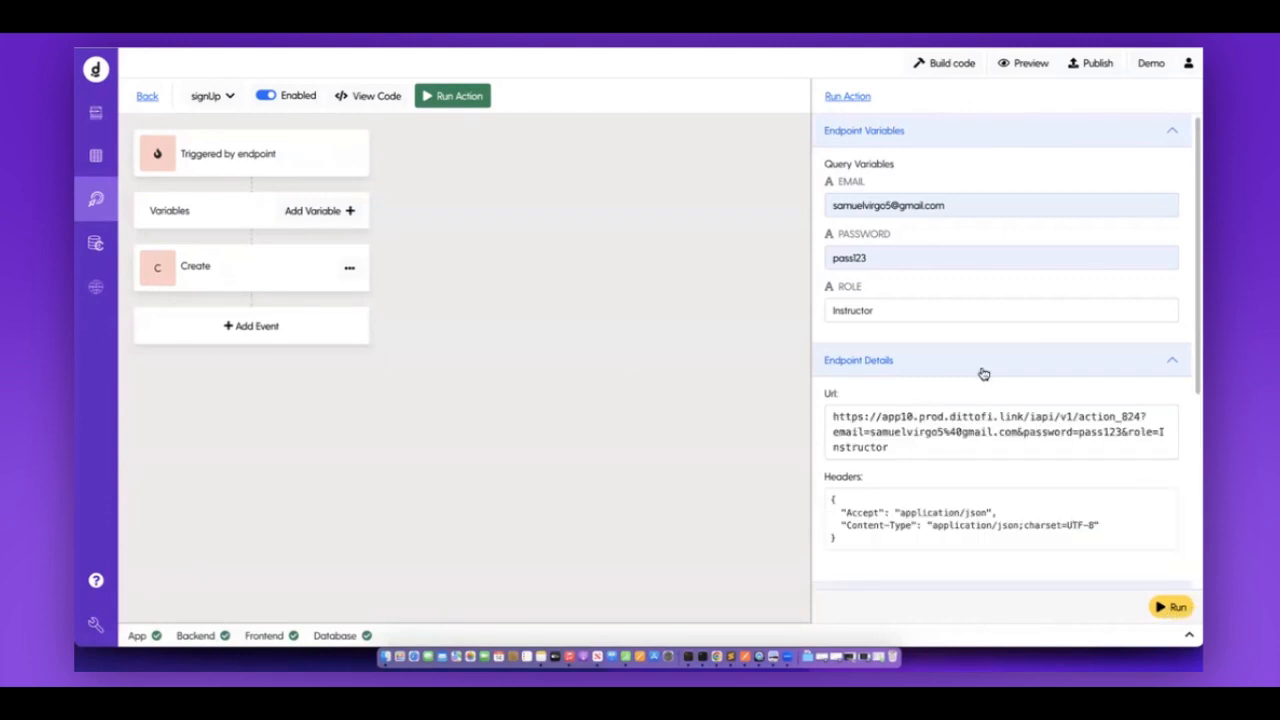
scroll(983, 372, down, 1)
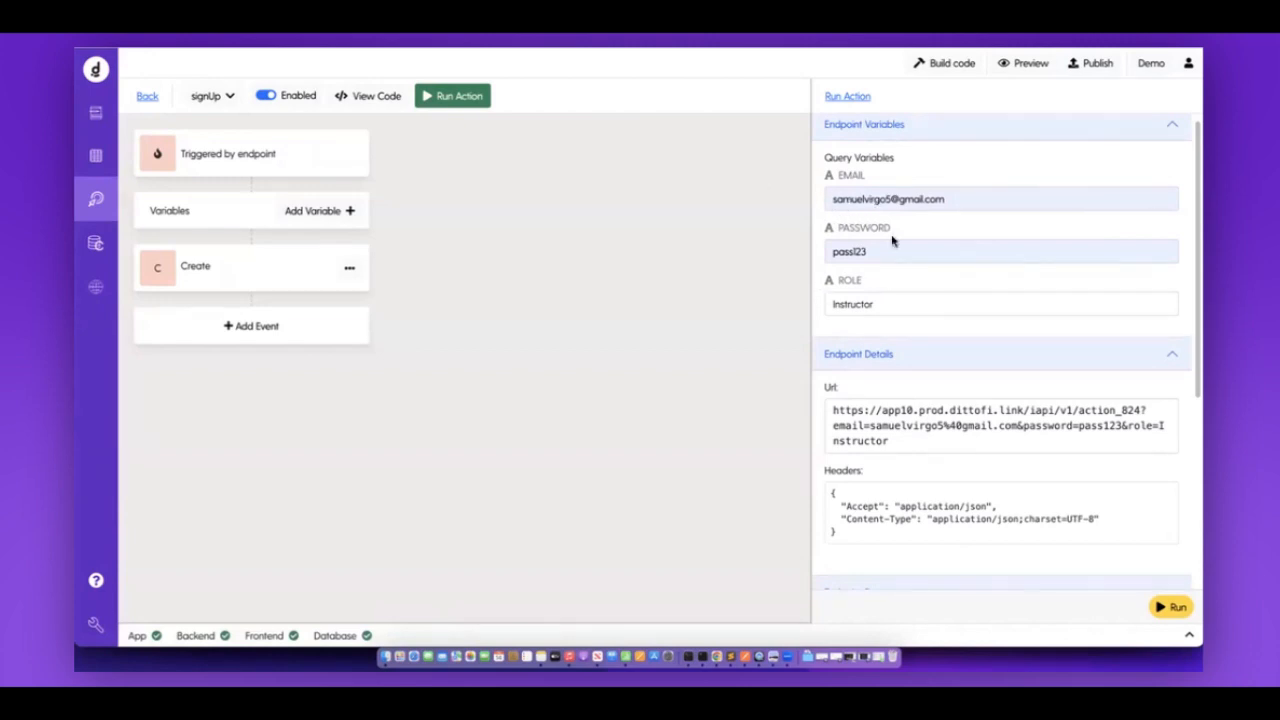
drag(831, 206, 1040, 203)
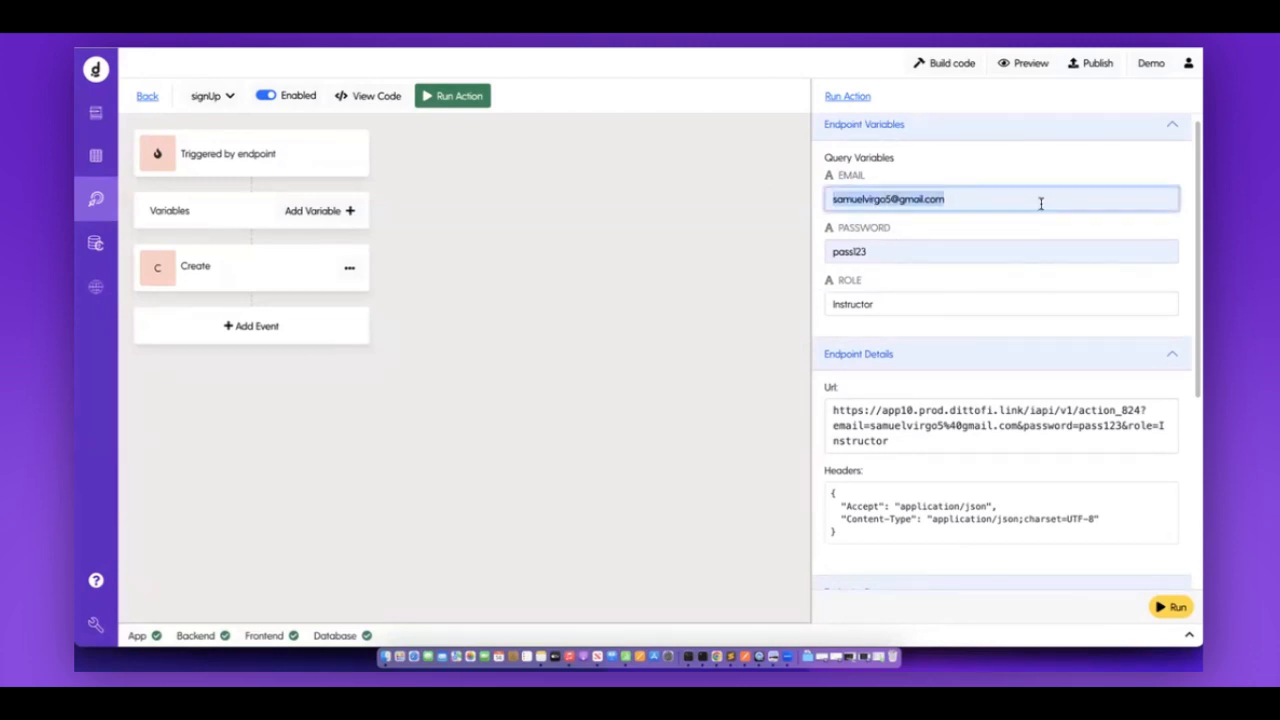
drag(831, 251, 968, 252)
click(937, 303)
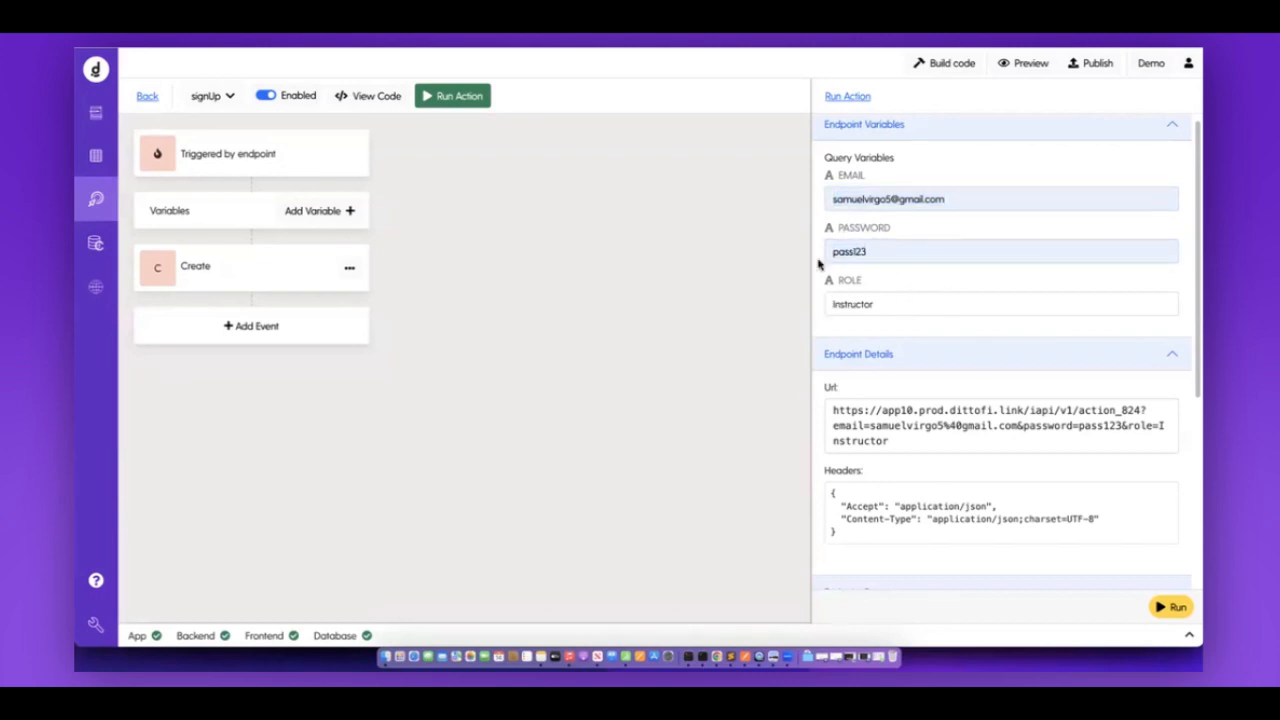
Check the users table for the new Instructor record, then return to the signUp action.
click(96, 155)
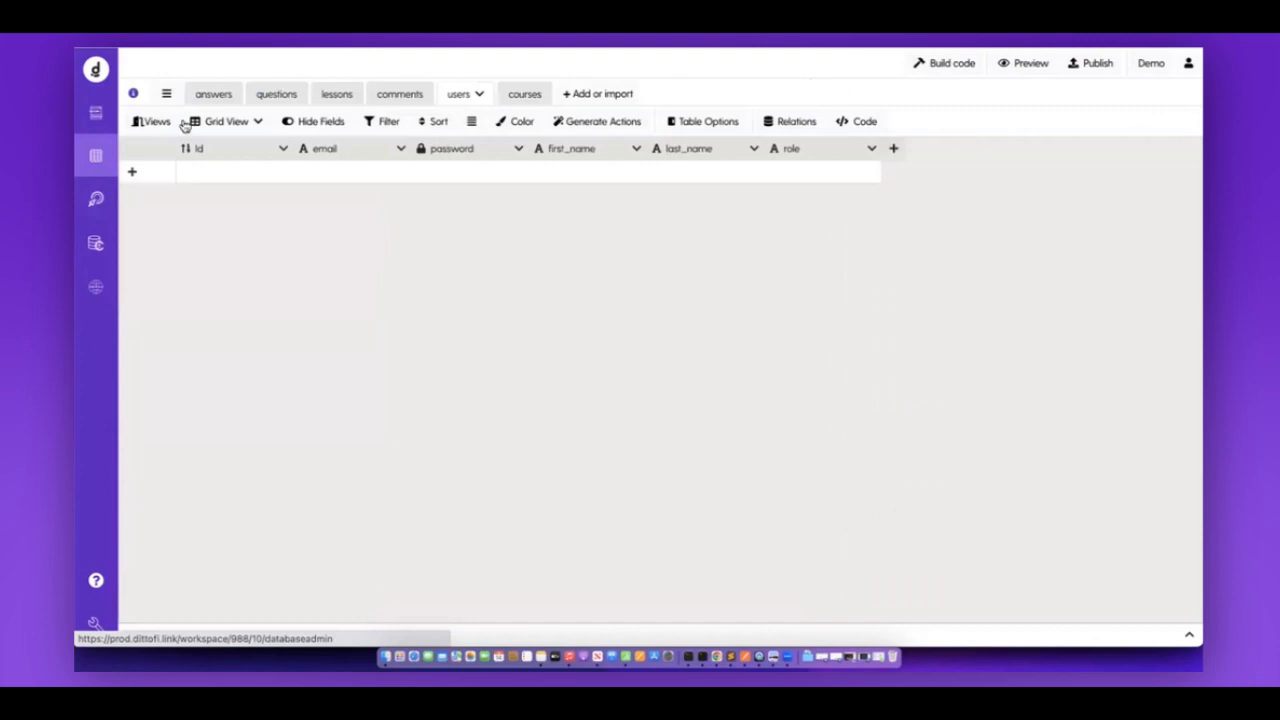
click(405, 94)
click(459, 96)
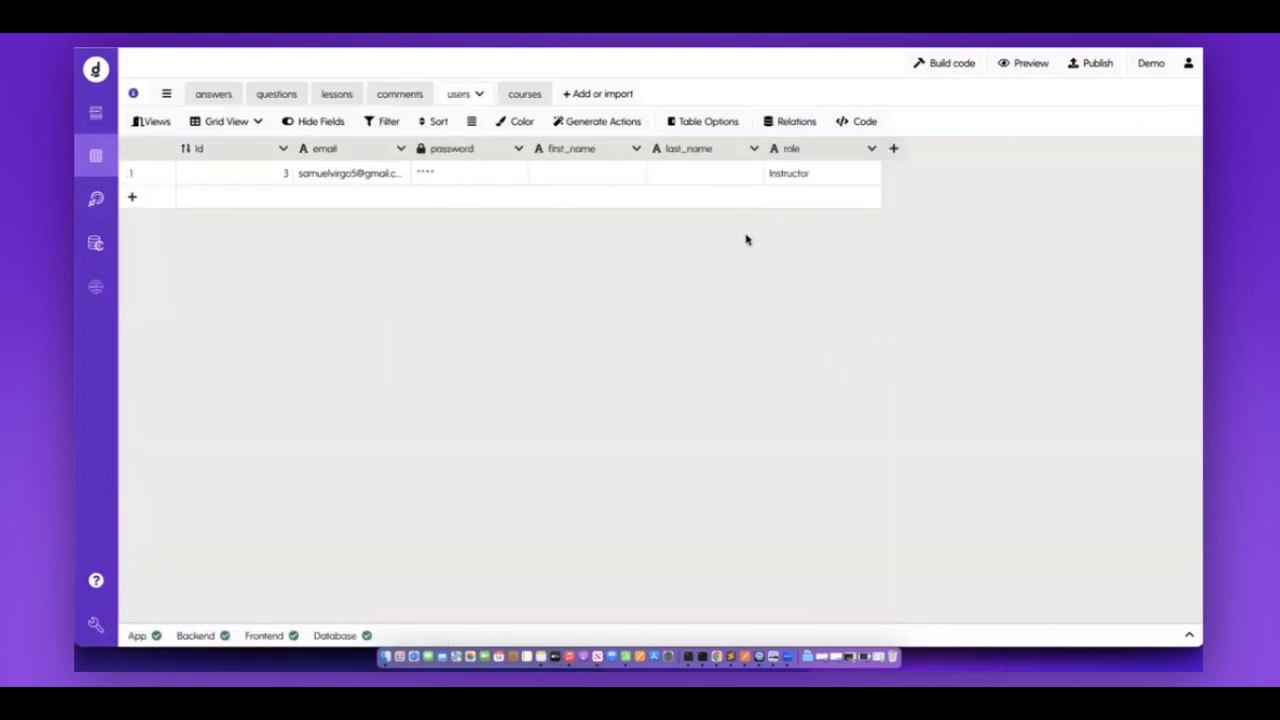
click(98, 203)
Review the signUp trigger's query variables and start a new test run.
click(222, 168)
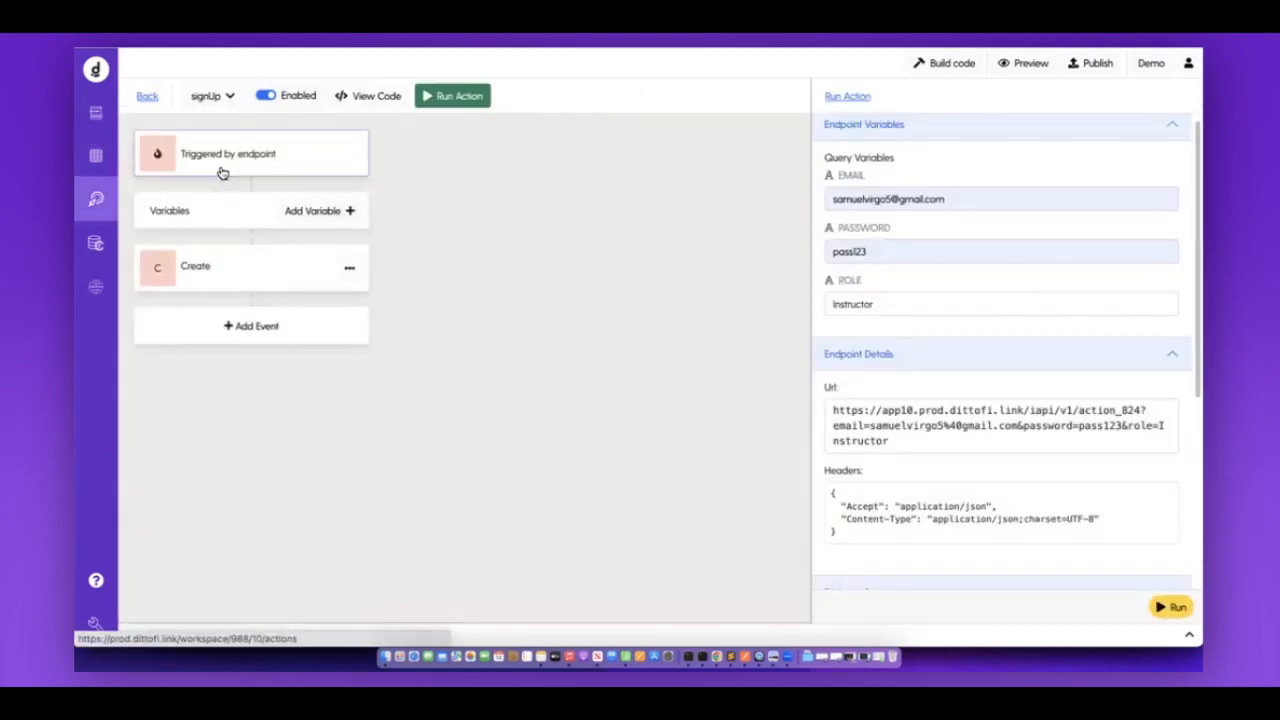
scroll(995, 468, down, 2)
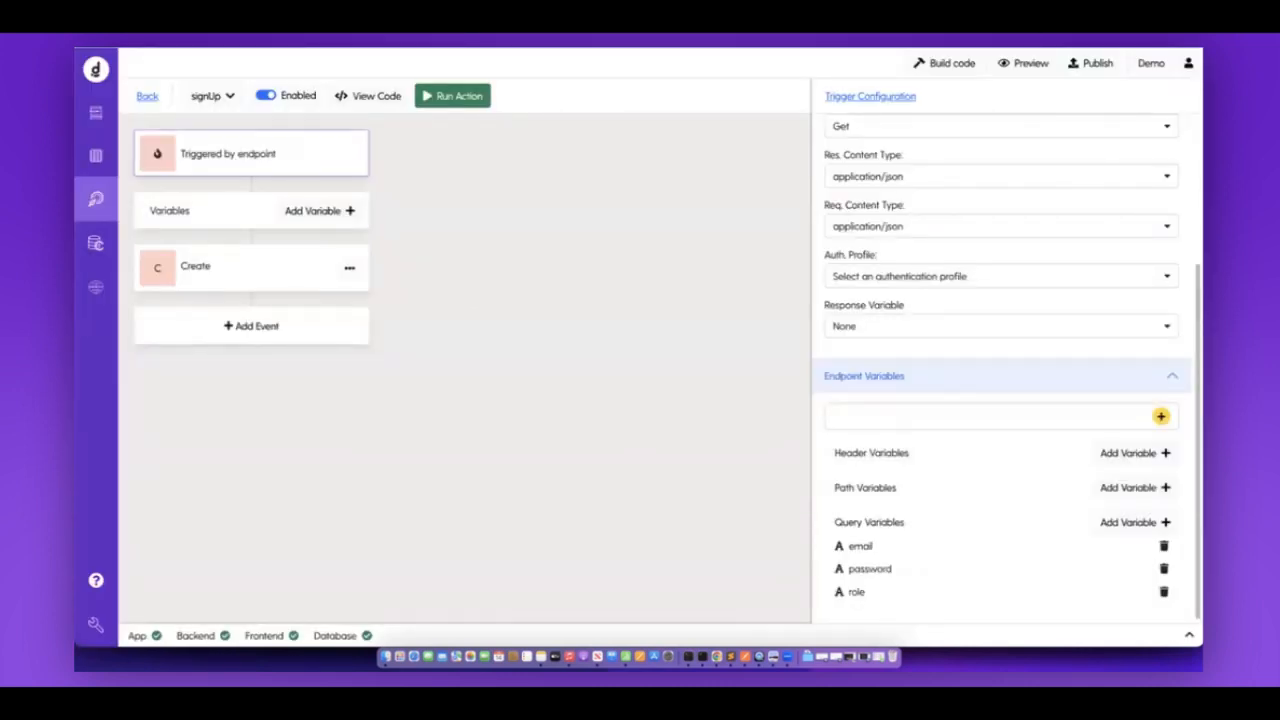
click(447, 100)
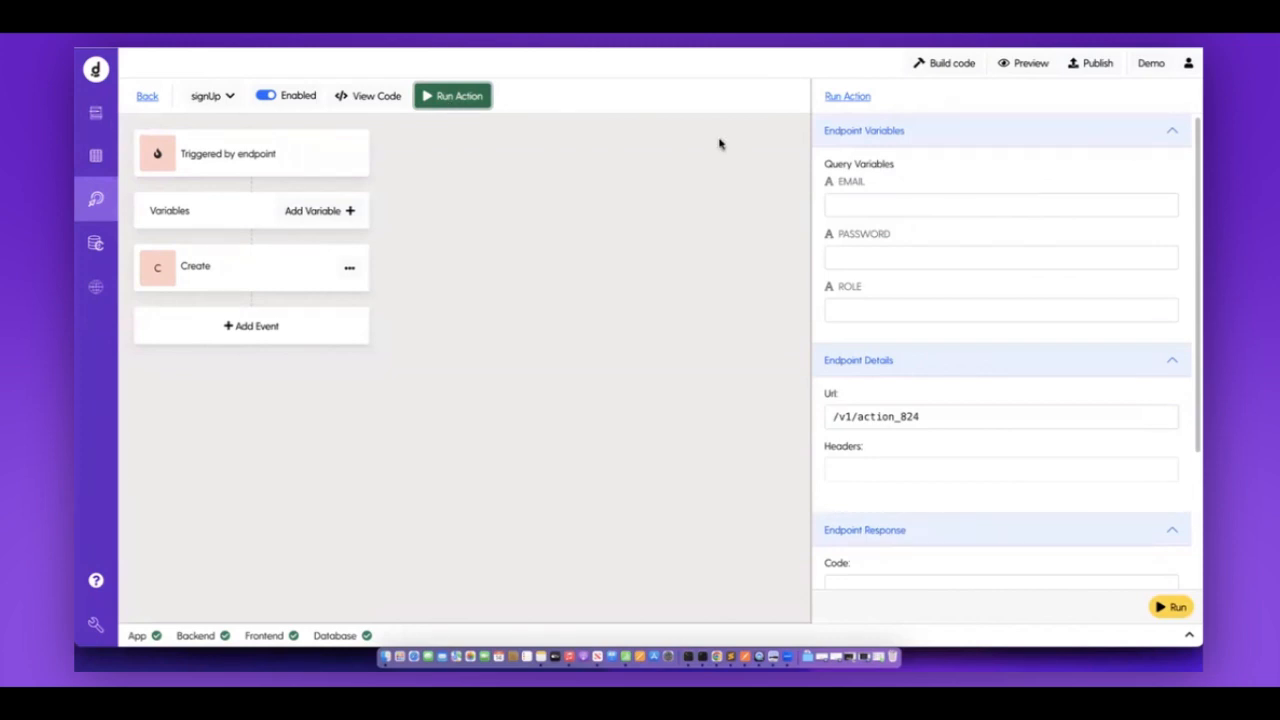
Fill the test email and password from saved values, set role Instructor, and run signUp.
click(956, 204)
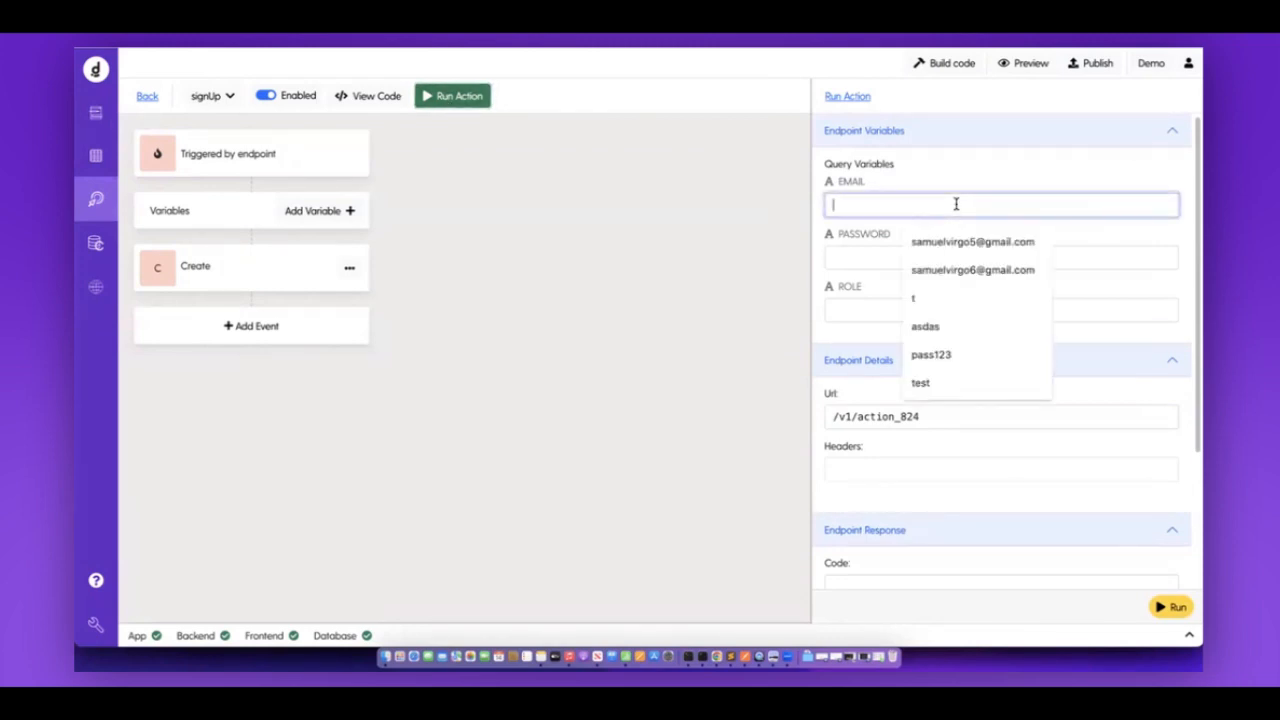
click(946, 270)
click(928, 254)
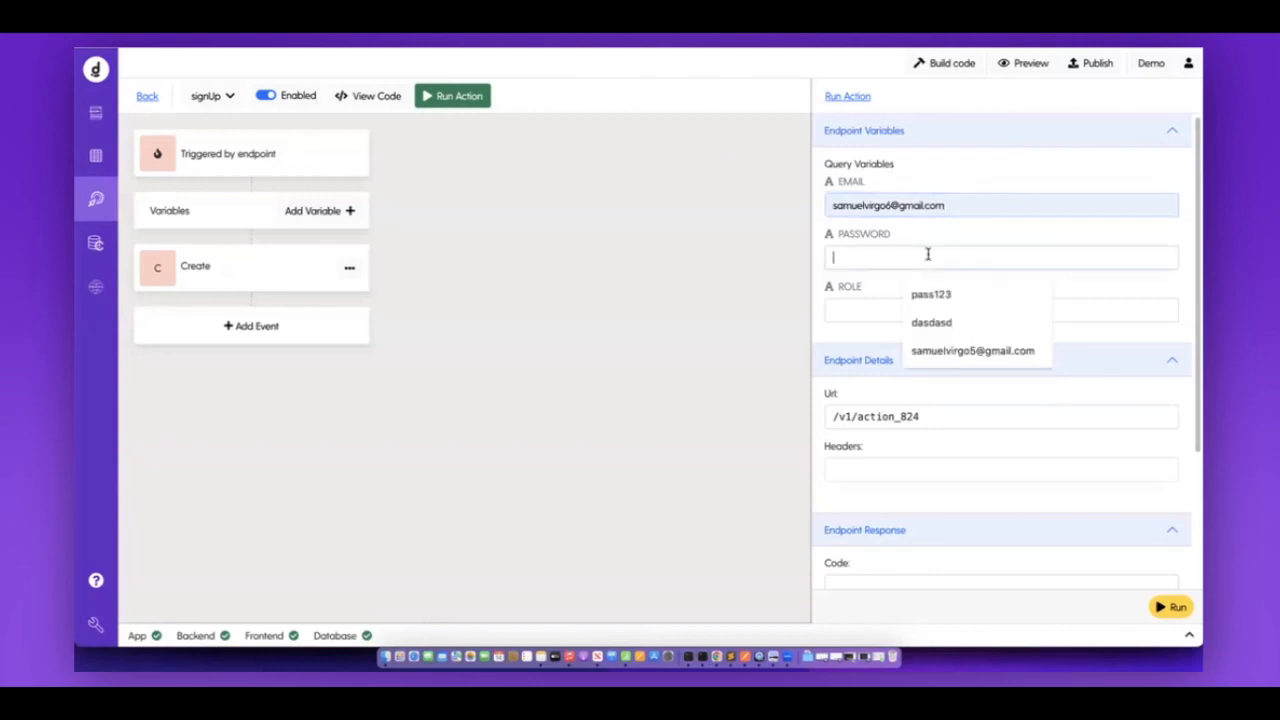
click(931, 294)
click(894, 303)
click(931, 371)
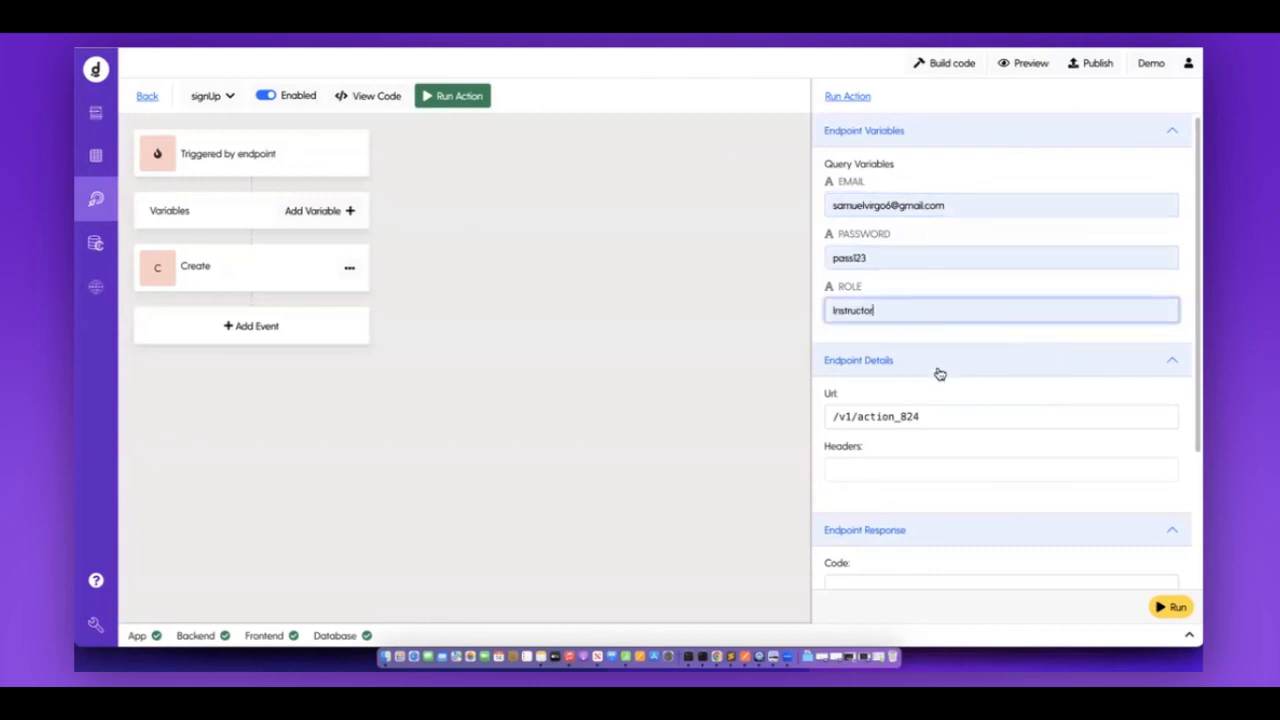
click(1170, 607)
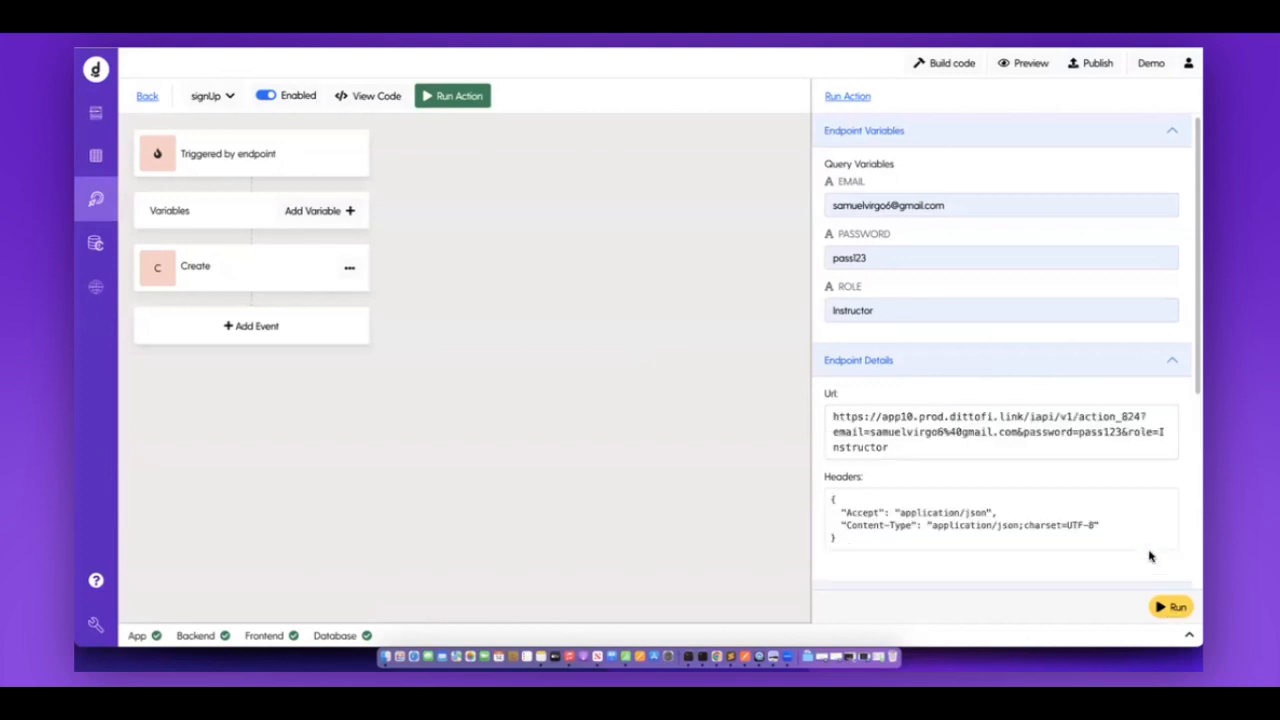
Inspect the 200 response body and select its null data value.
scroll(1115, 483, down, 5)
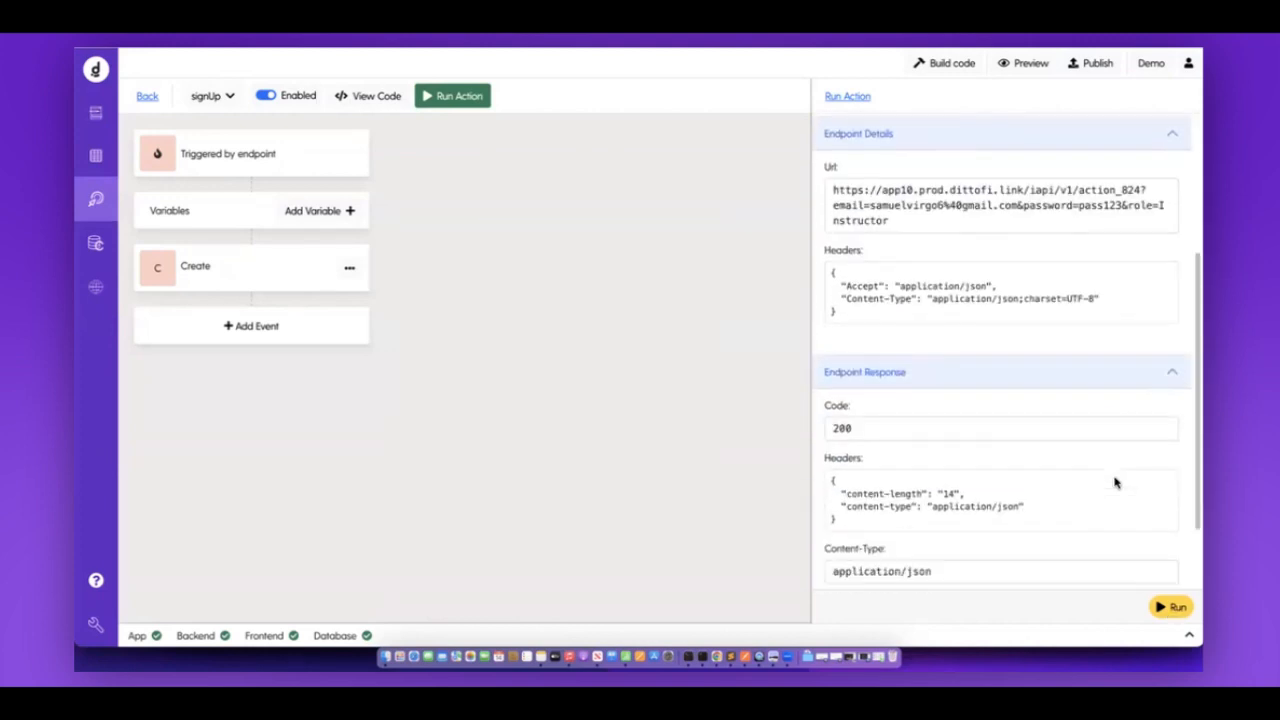
scroll(1115, 483, down, 2)
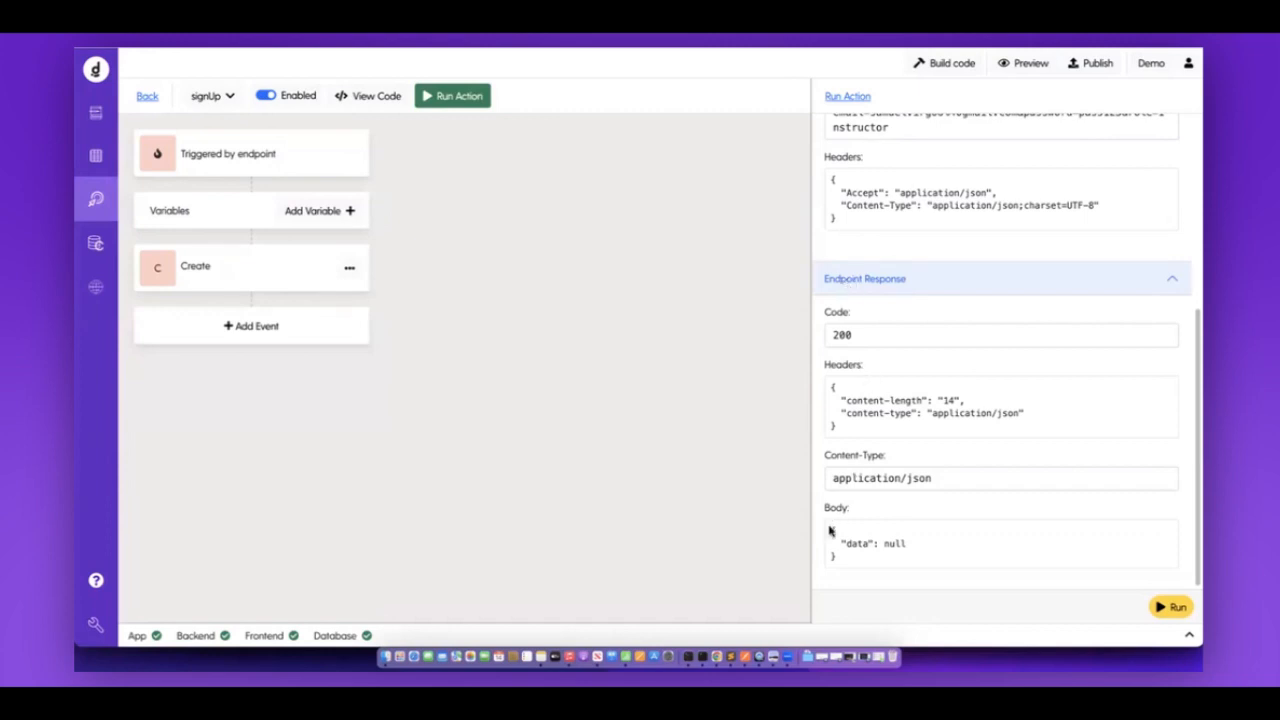
drag(829, 527, 851, 566)
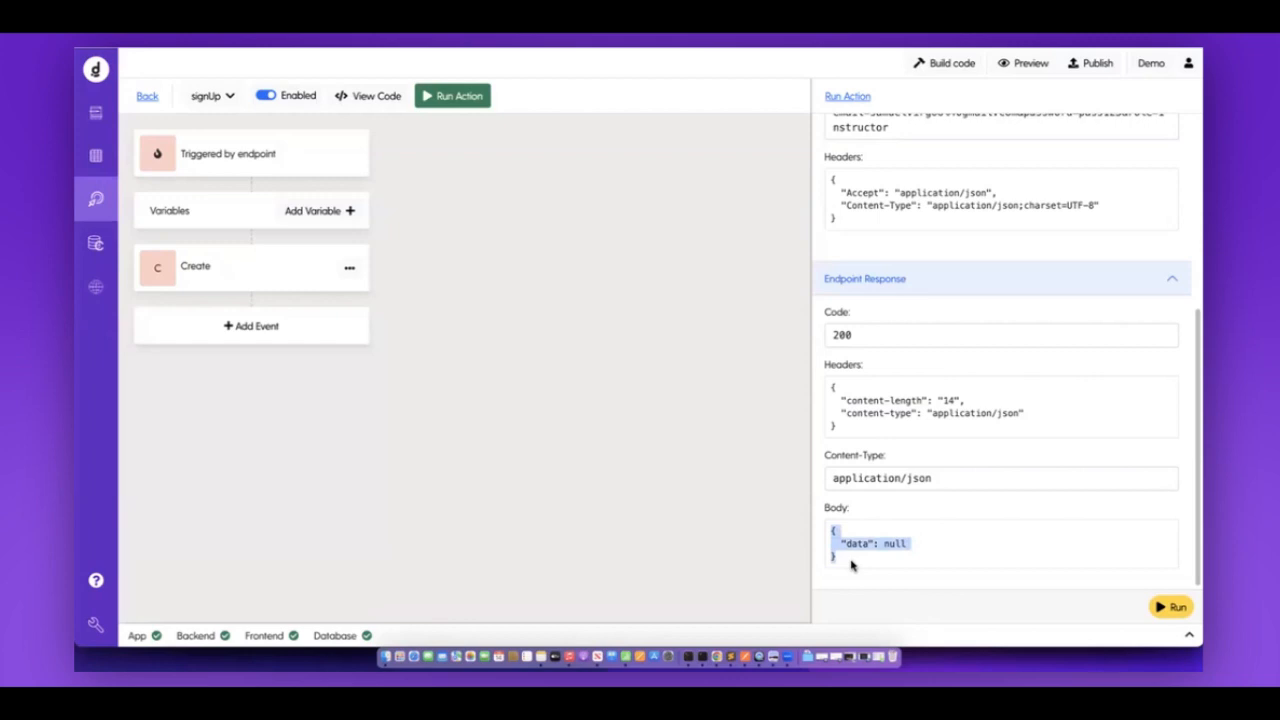
double_click(895, 544)
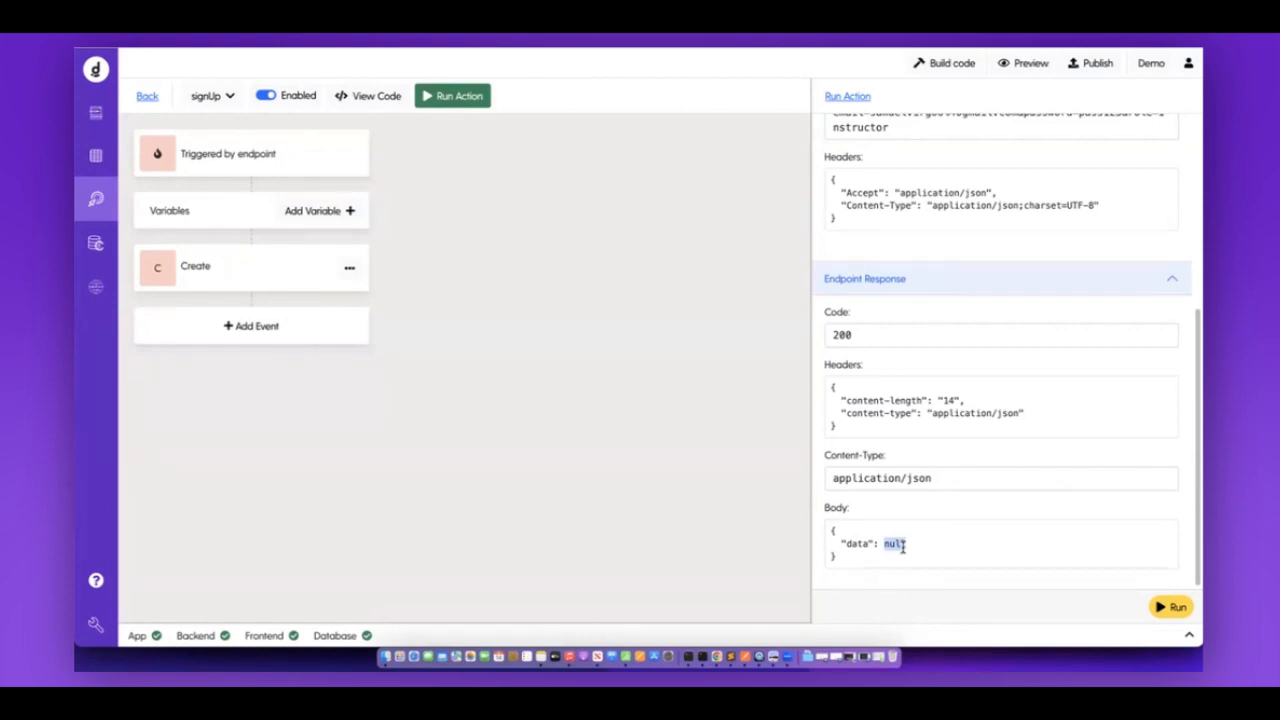
Review the trigger's response setting and the Create event's newUser output variable.
click(346, 166)
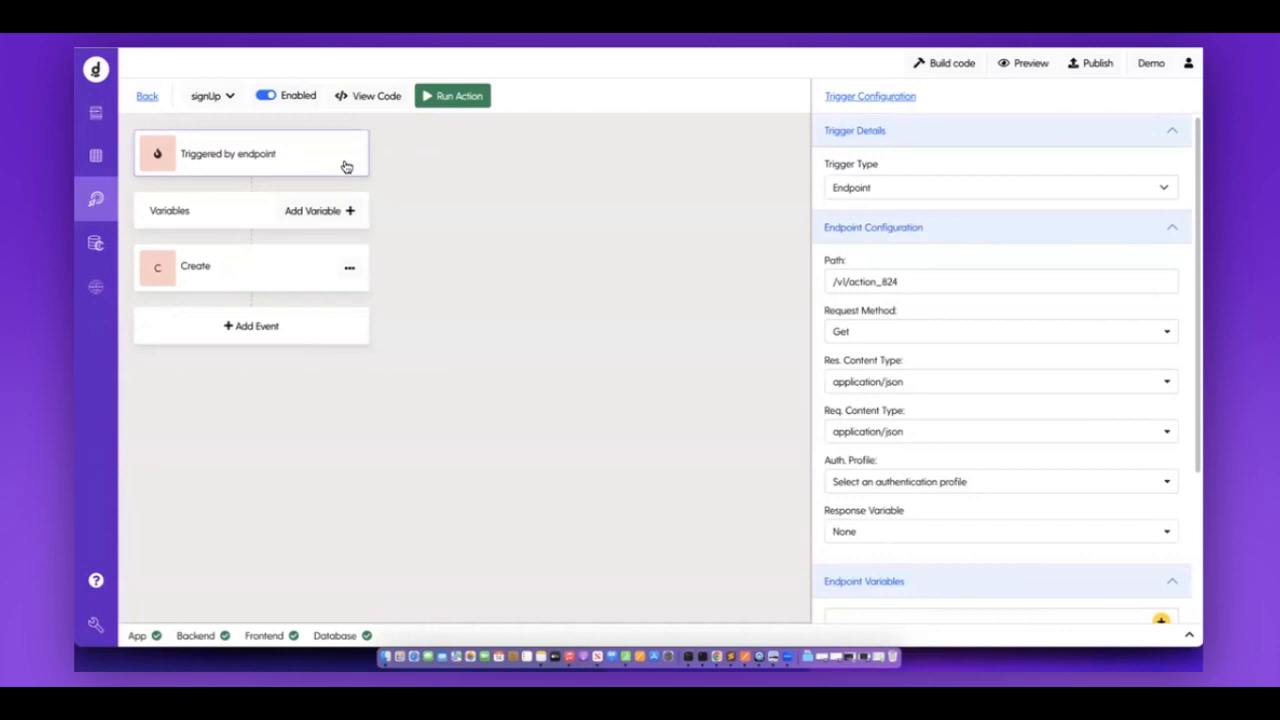
drag(825, 512, 908, 513)
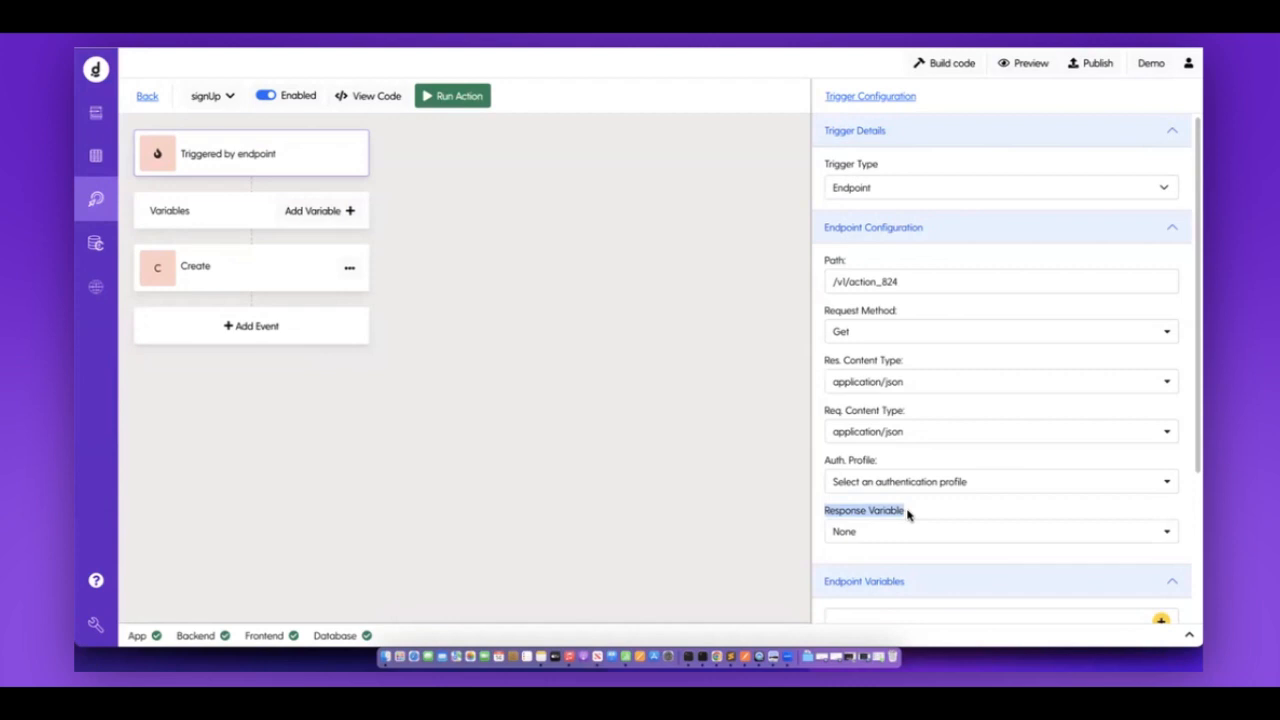
scroll(908, 513, down, 3)
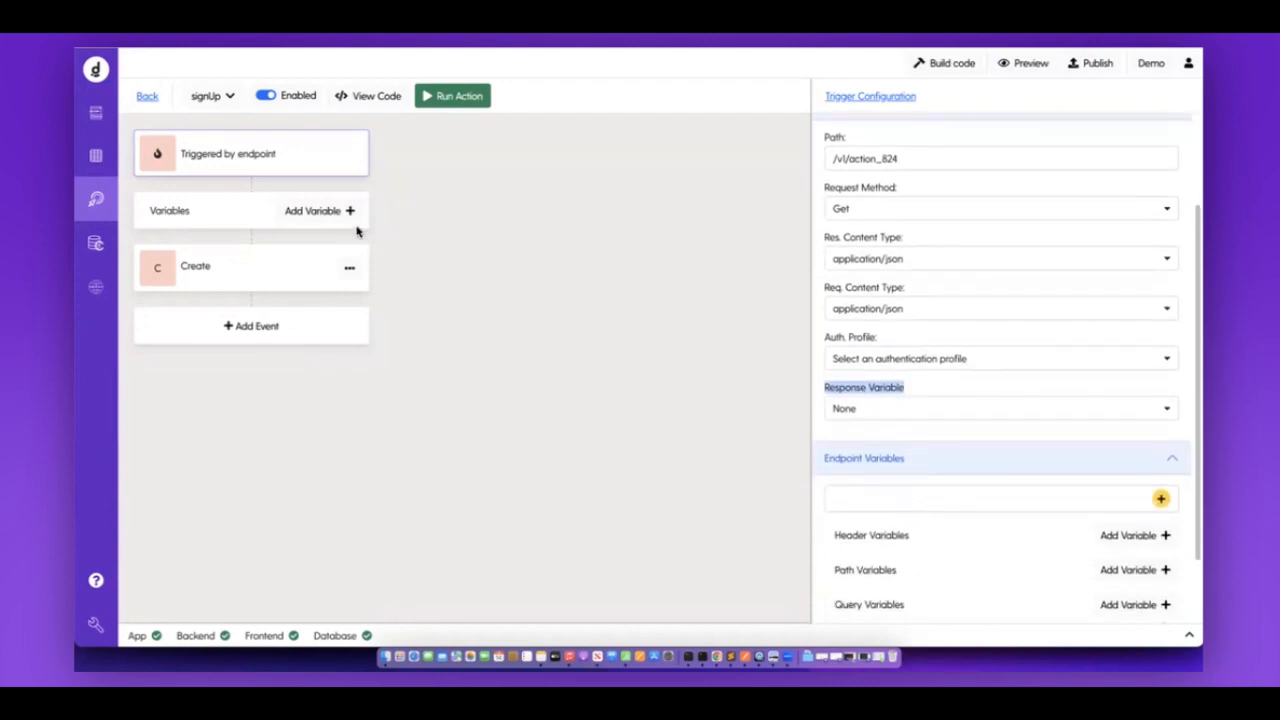
click(259, 282)
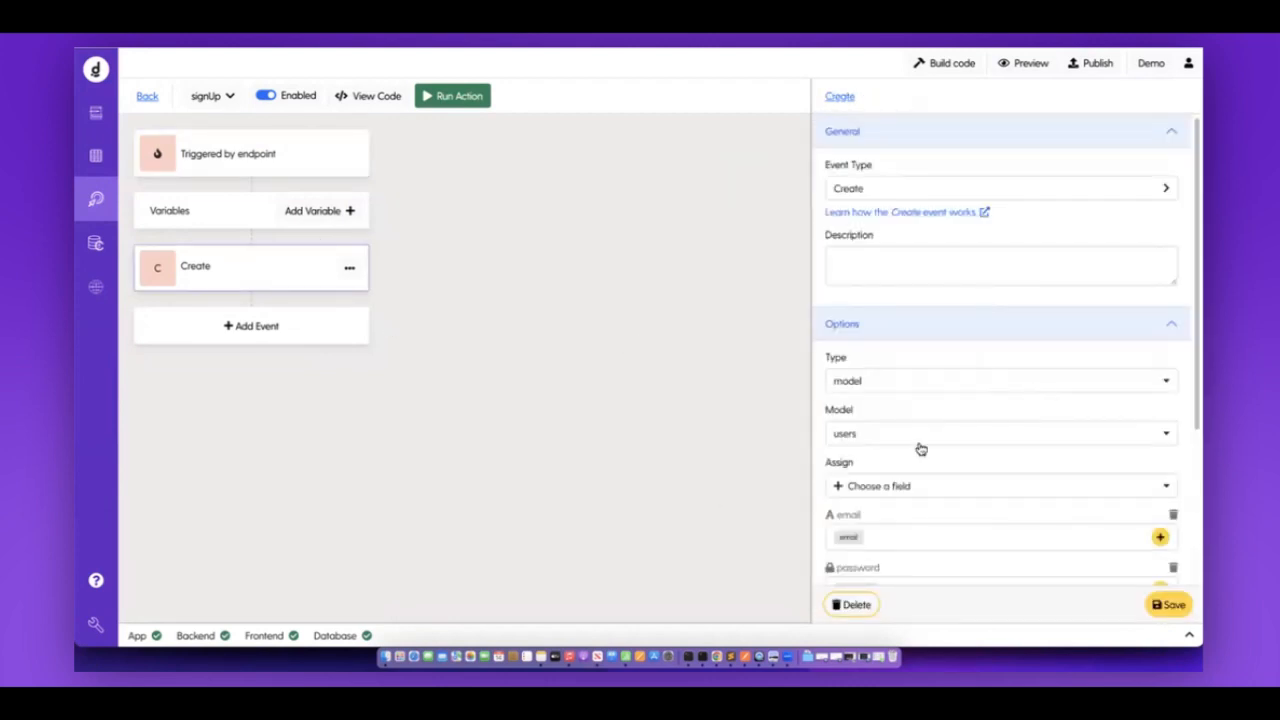
scroll(921, 449, down, 1)
scroll(921, 449, down, 2)
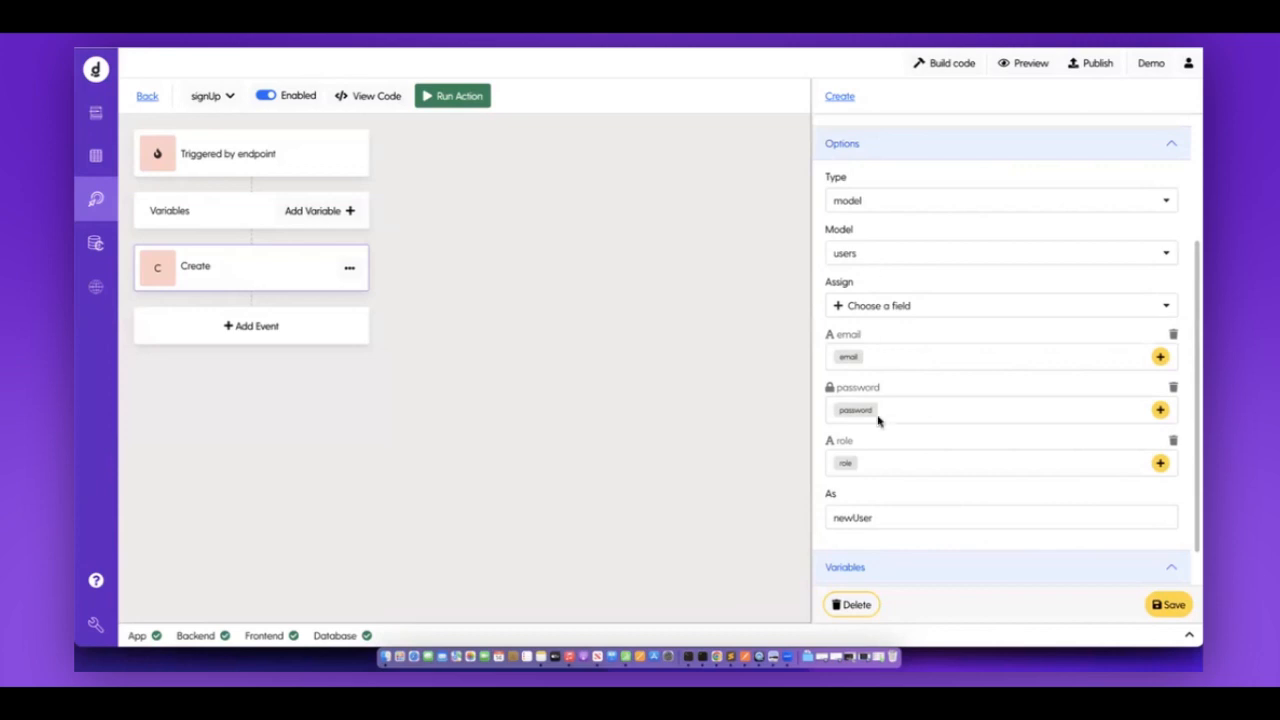
drag(832, 518, 877, 520)
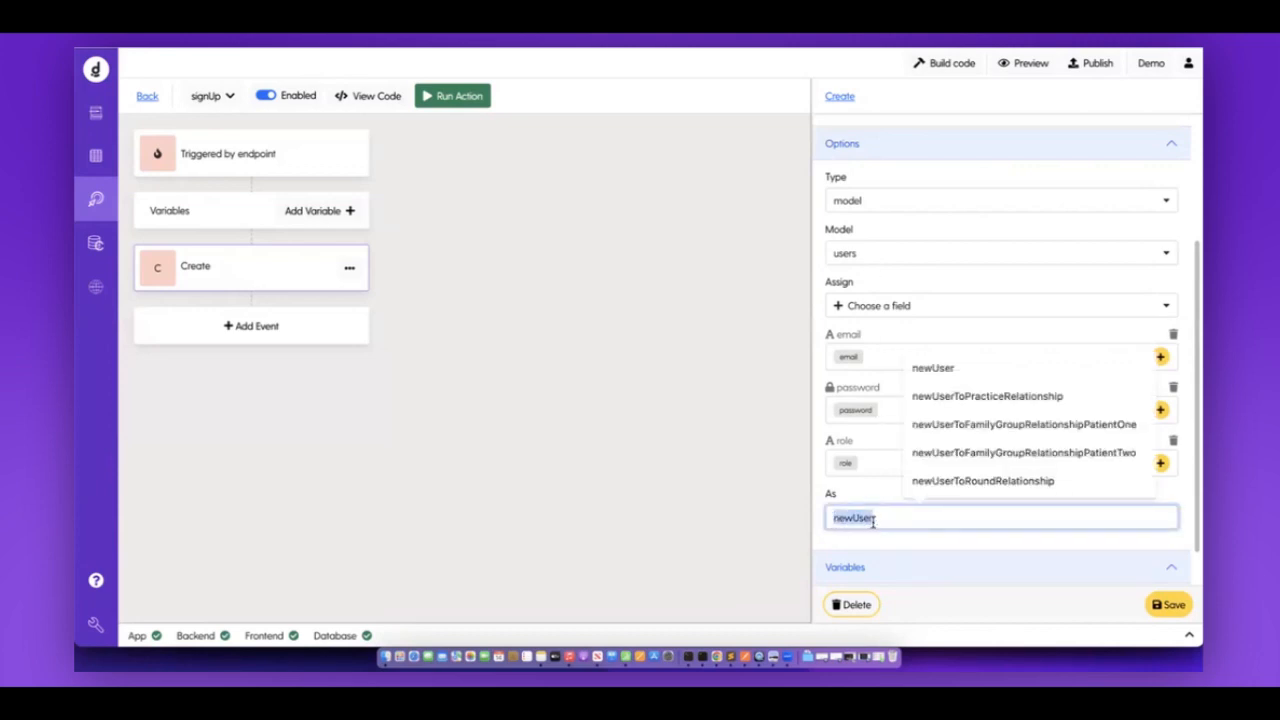
drag(832, 518, 873, 519)
click(866, 497)
Set the signUp endpoint's Response Variable to newUser.
click(324, 172)
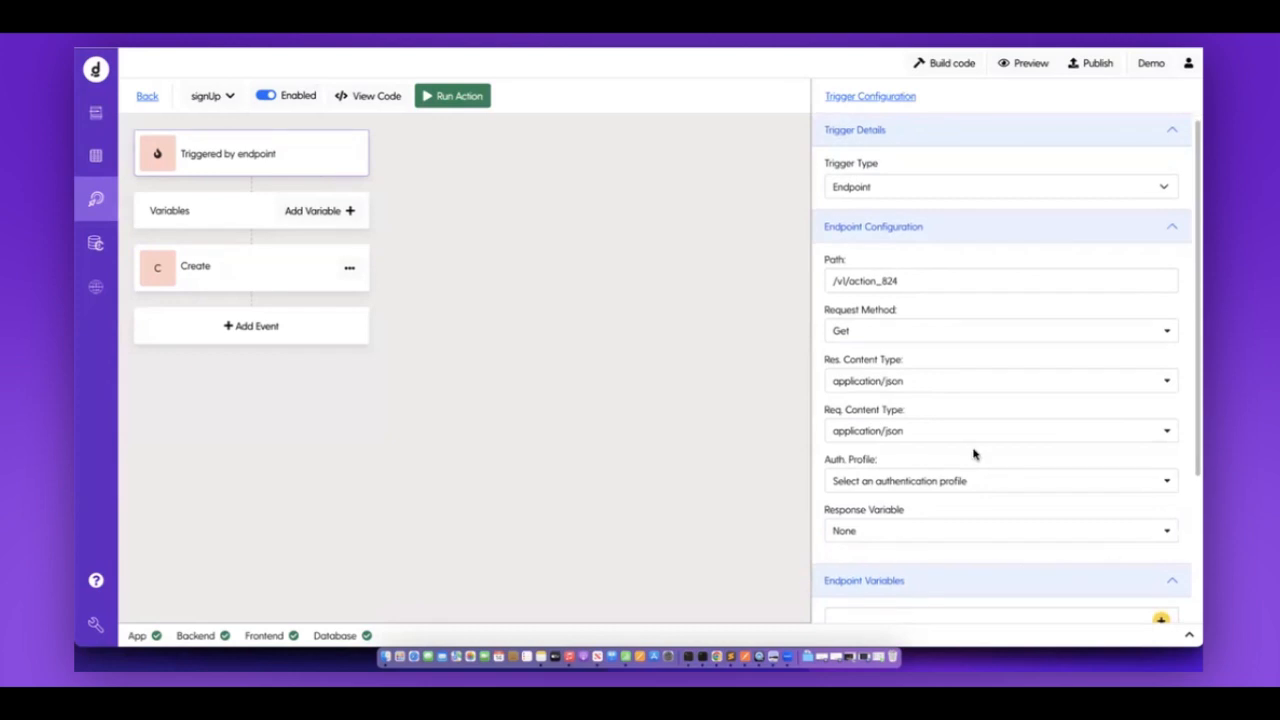
scroll(930, 430, down, 3)
click(846, 328)
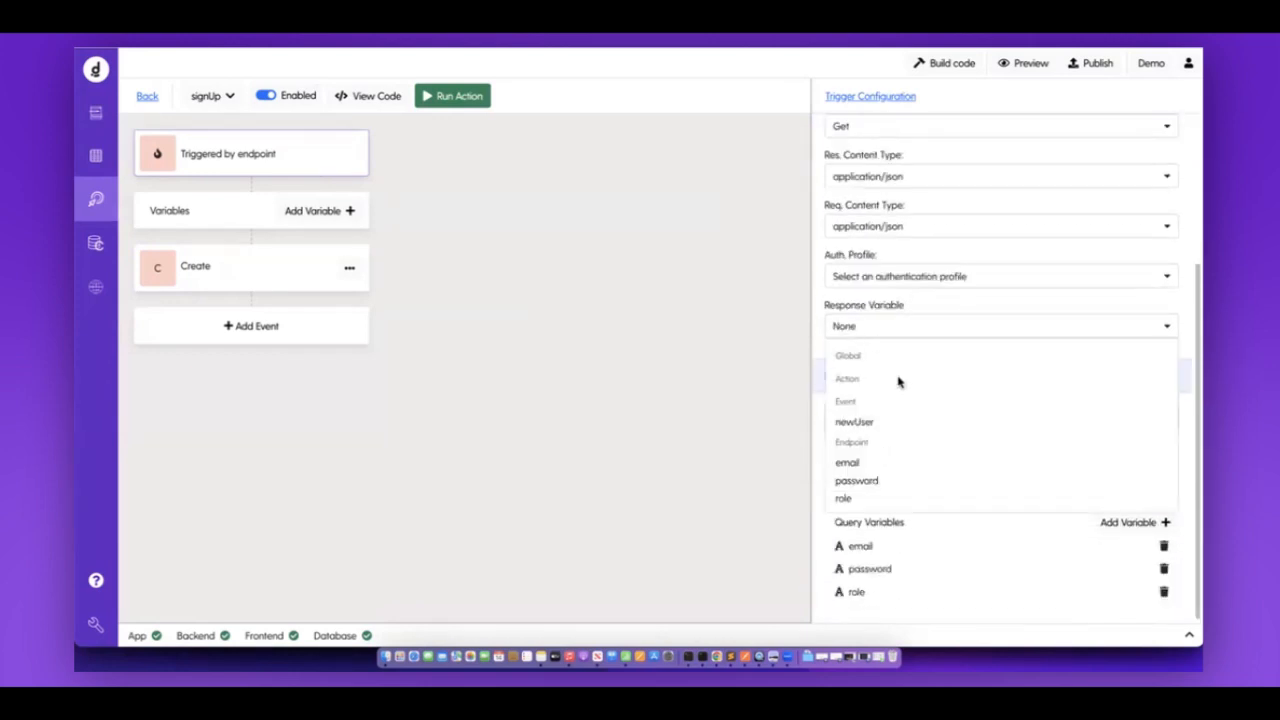
click(862, 424)
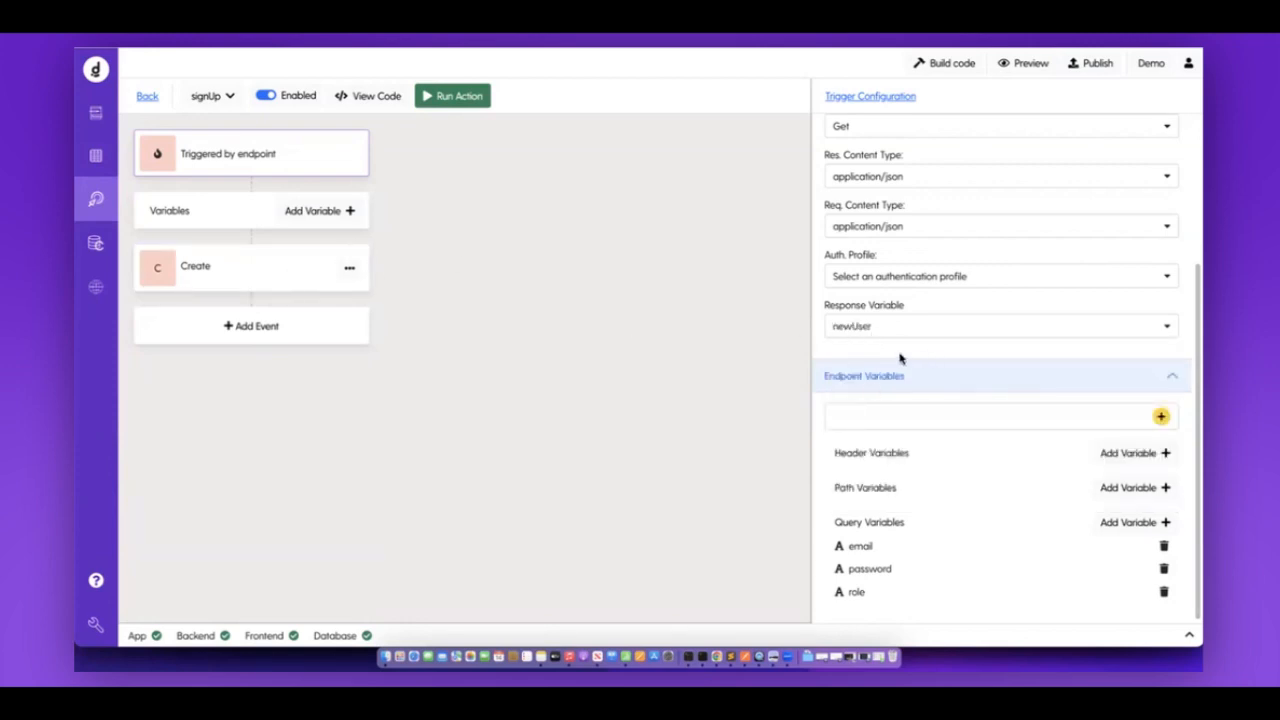
Build the code until 'App build complete', then reopen the Response Variable choices.
click(950, 62)
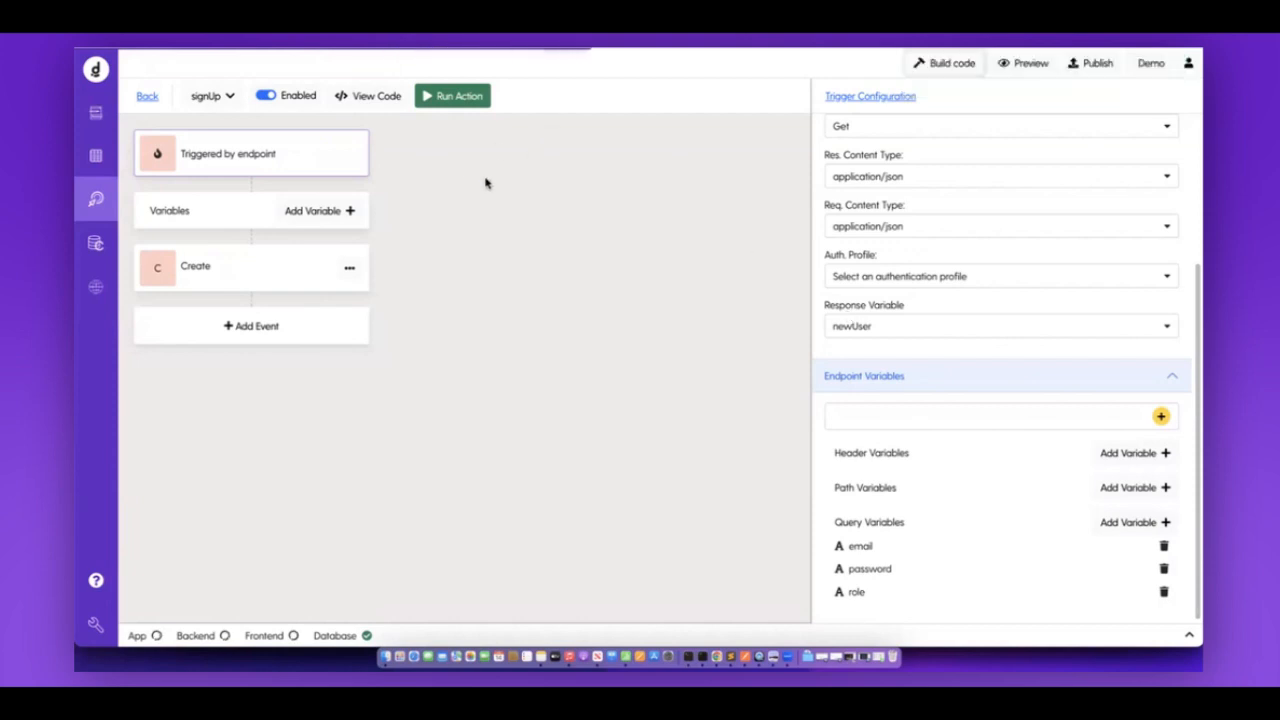
click(890, 334)
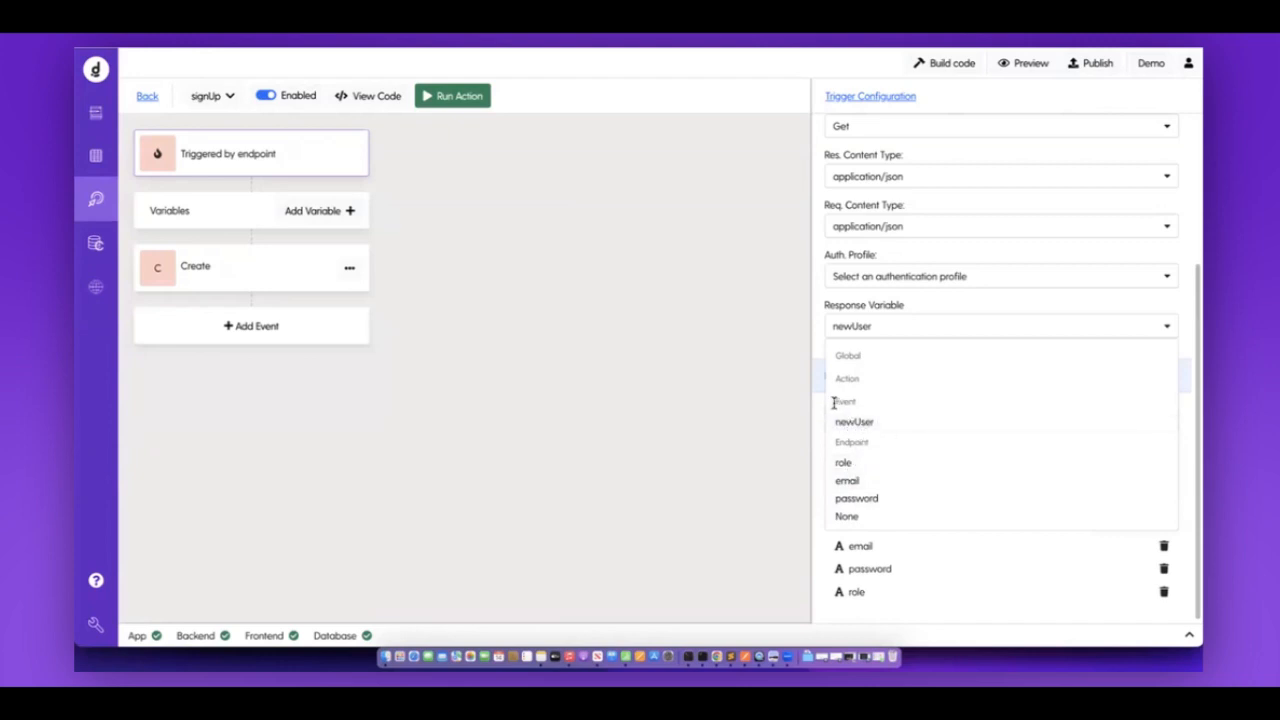
Point out the Event and Endpoint variable groups in the Response Variable list, then close it.
drag(838, 402, 869, 406)
drag(835, 444, 886, 449)
click(641, 371)
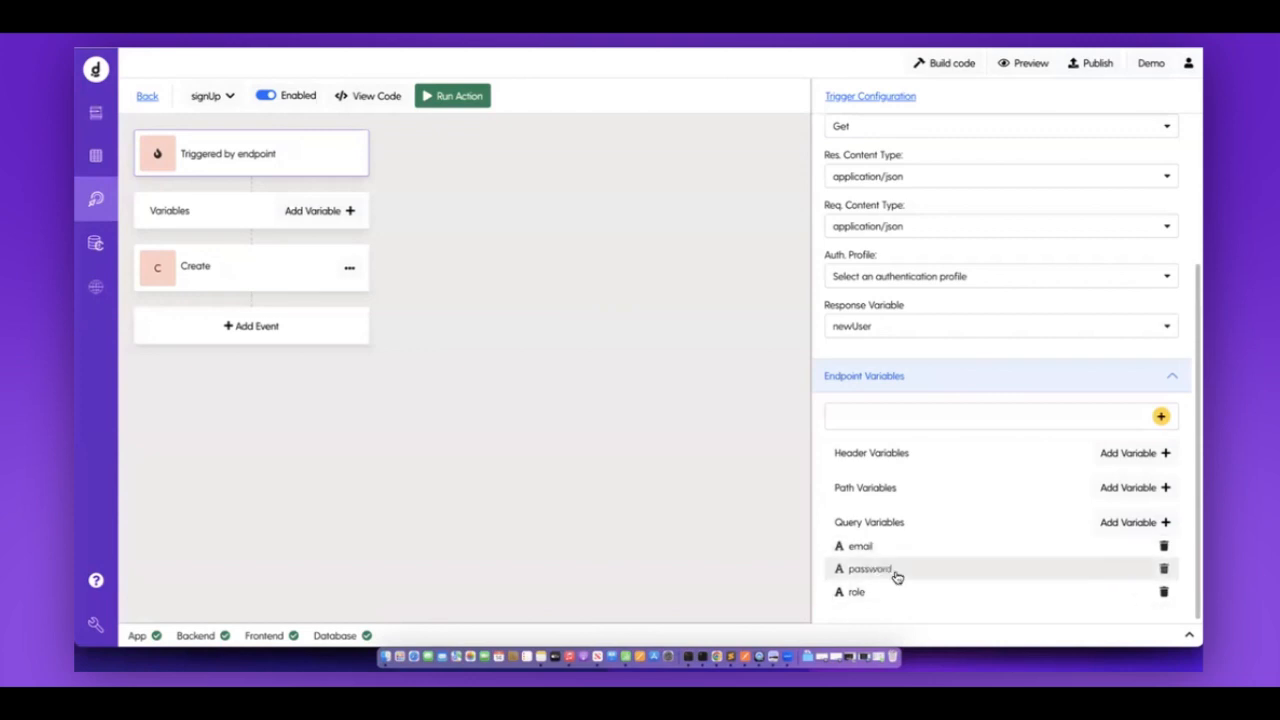
Run a new signUp test with the email's digit changed to 7, saved password, role Instructor.
click(459, 104)
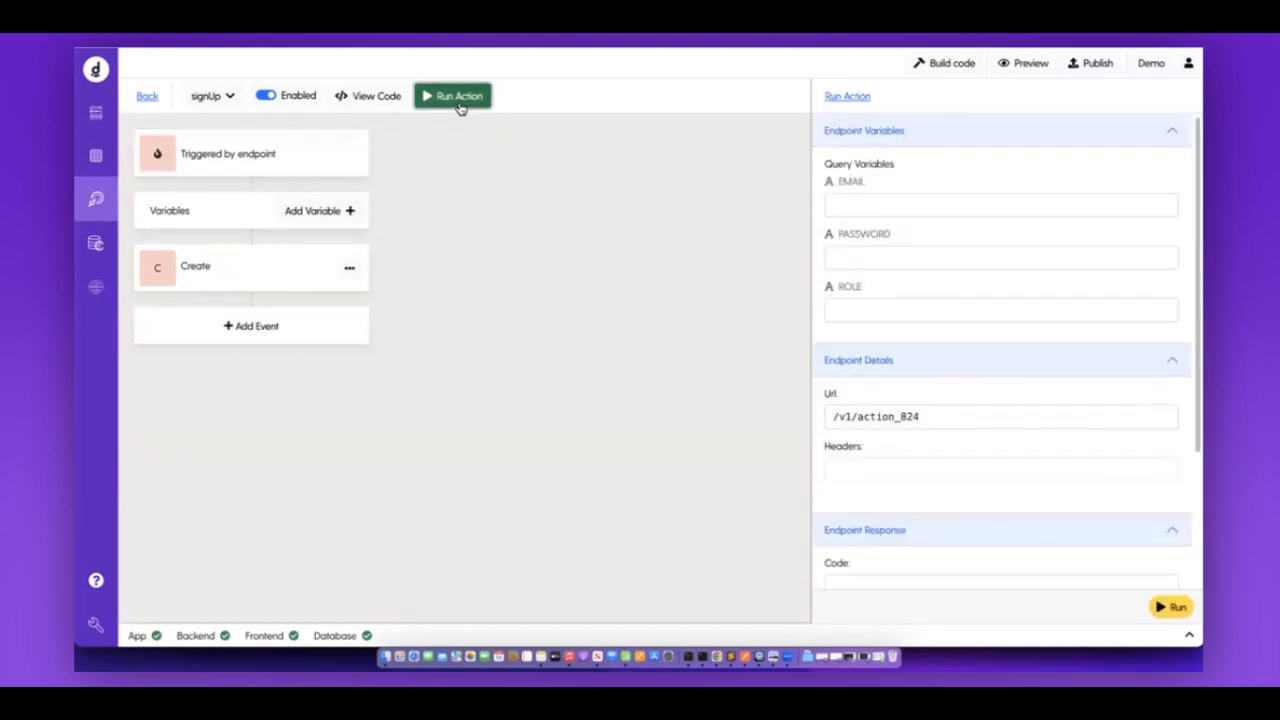
click(945, 207)
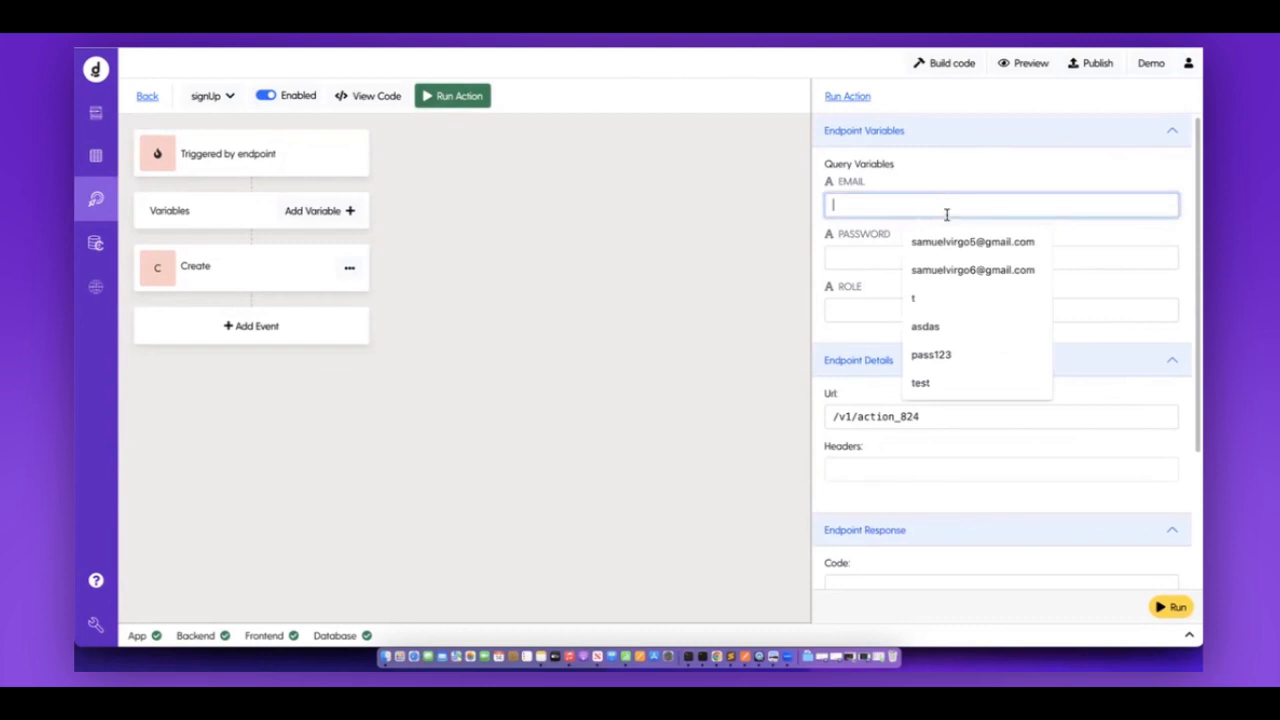
click(962, 268)
click(887, 205)
key(BackSpace)
text(7)
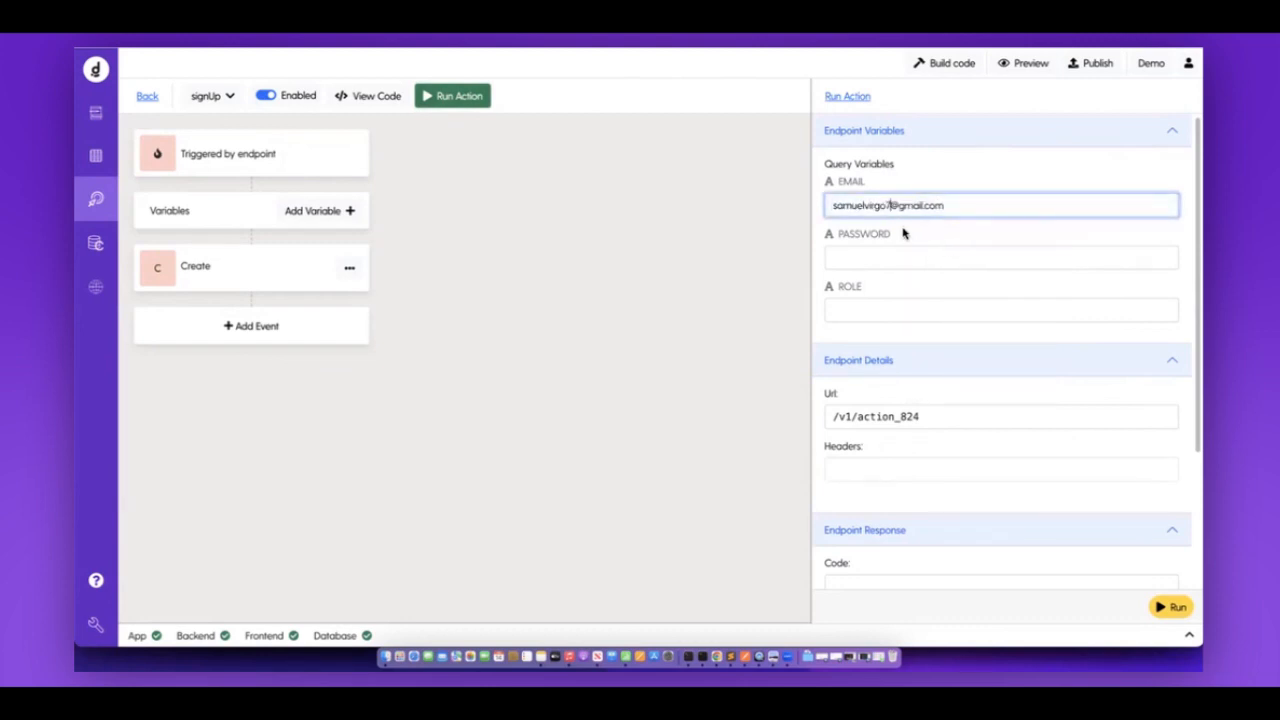
click(898, 246)
text(pass123)
click(932, 294)
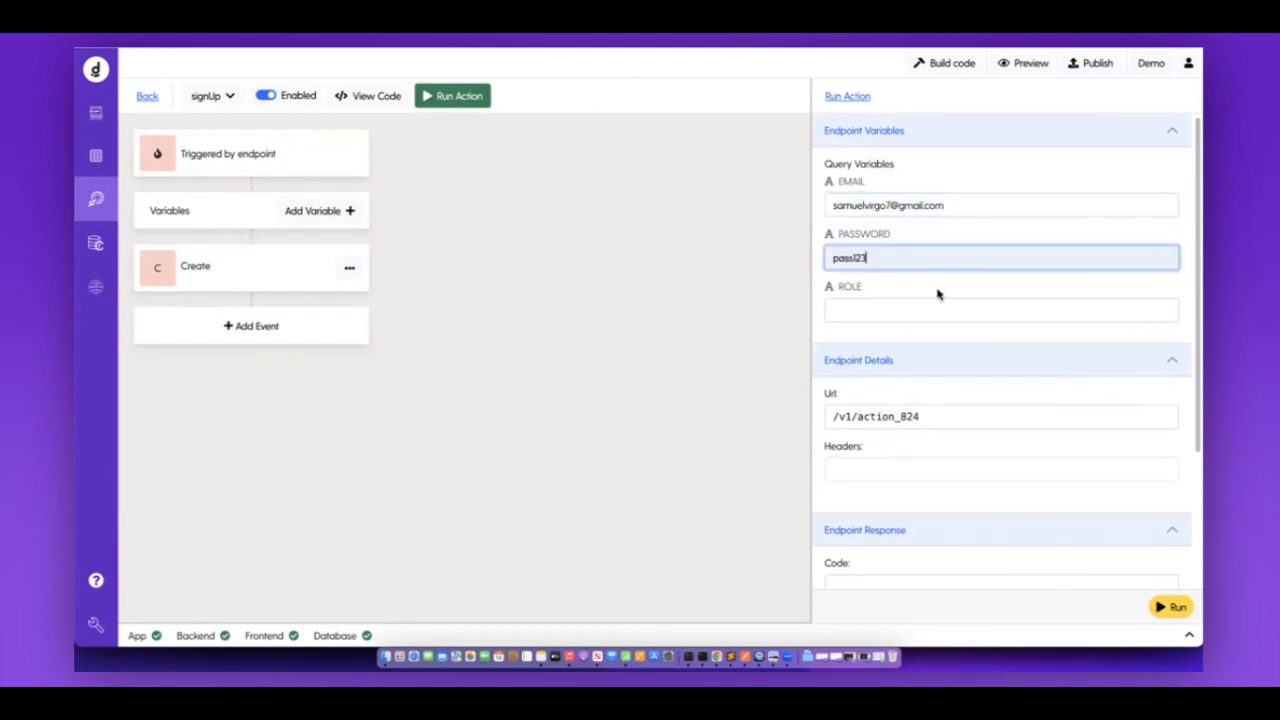
click(906, 310)
click(934, 374)
click(1168, 606)
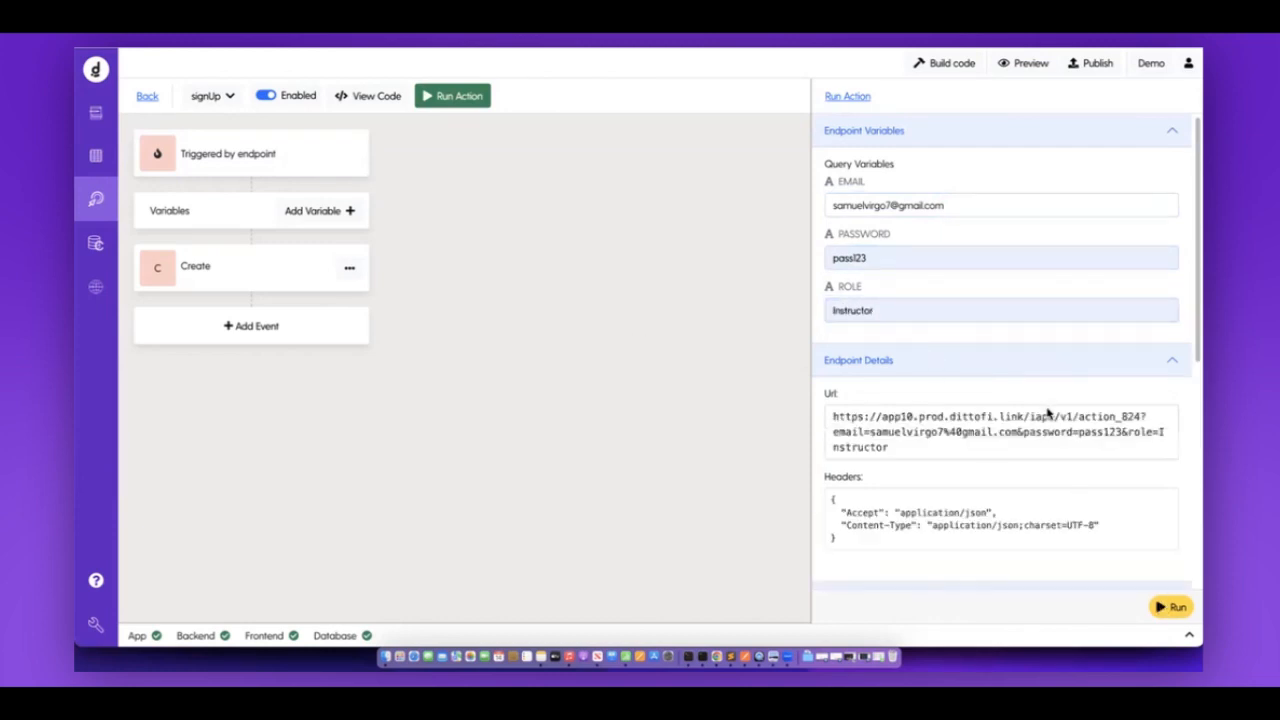
Inspect the returned user record with Id 5, then open the Database tables.
scroll(1048, 412, down, 3)
scroll(1048, 412, down, 3)
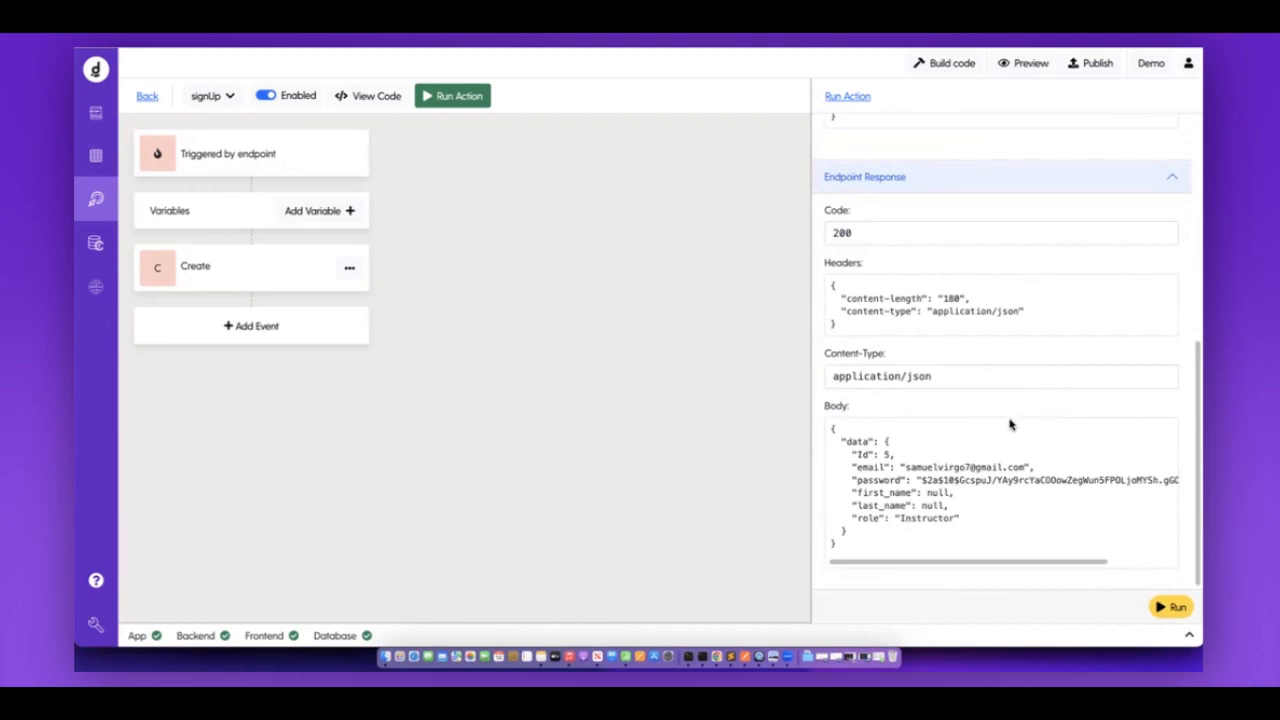
drag(885, 441, 888, 537)
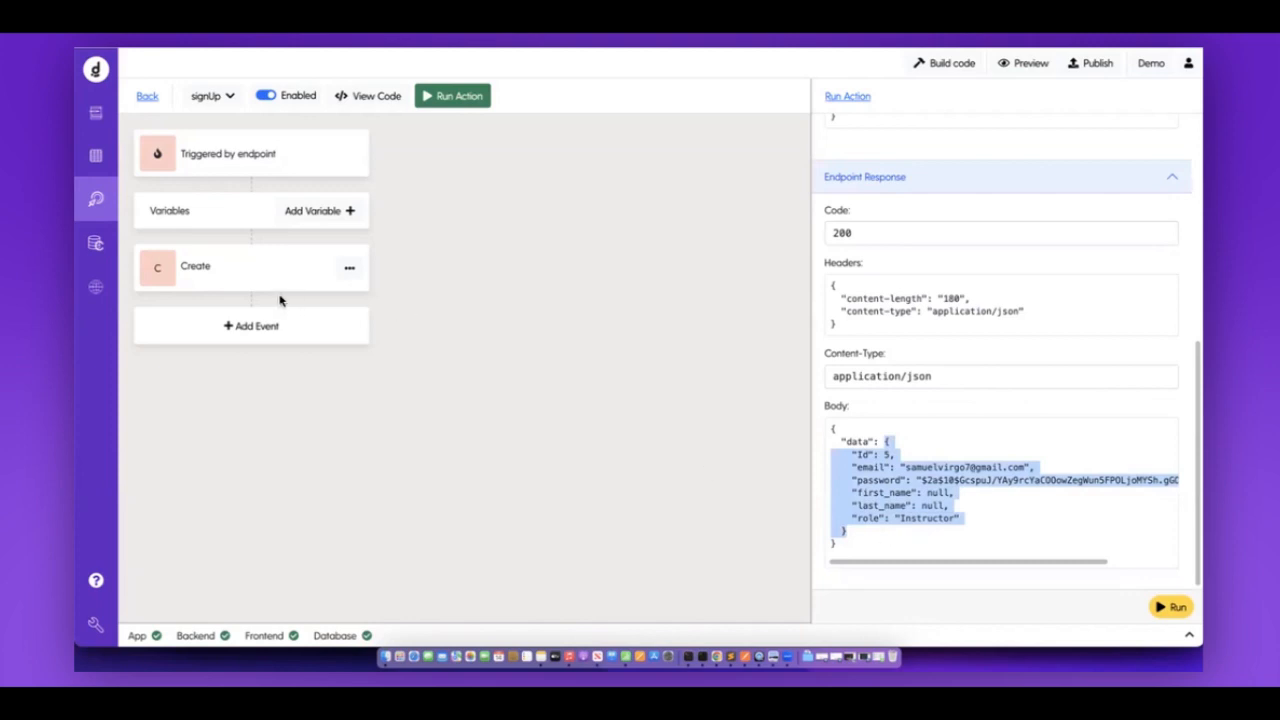
click(876, 447)
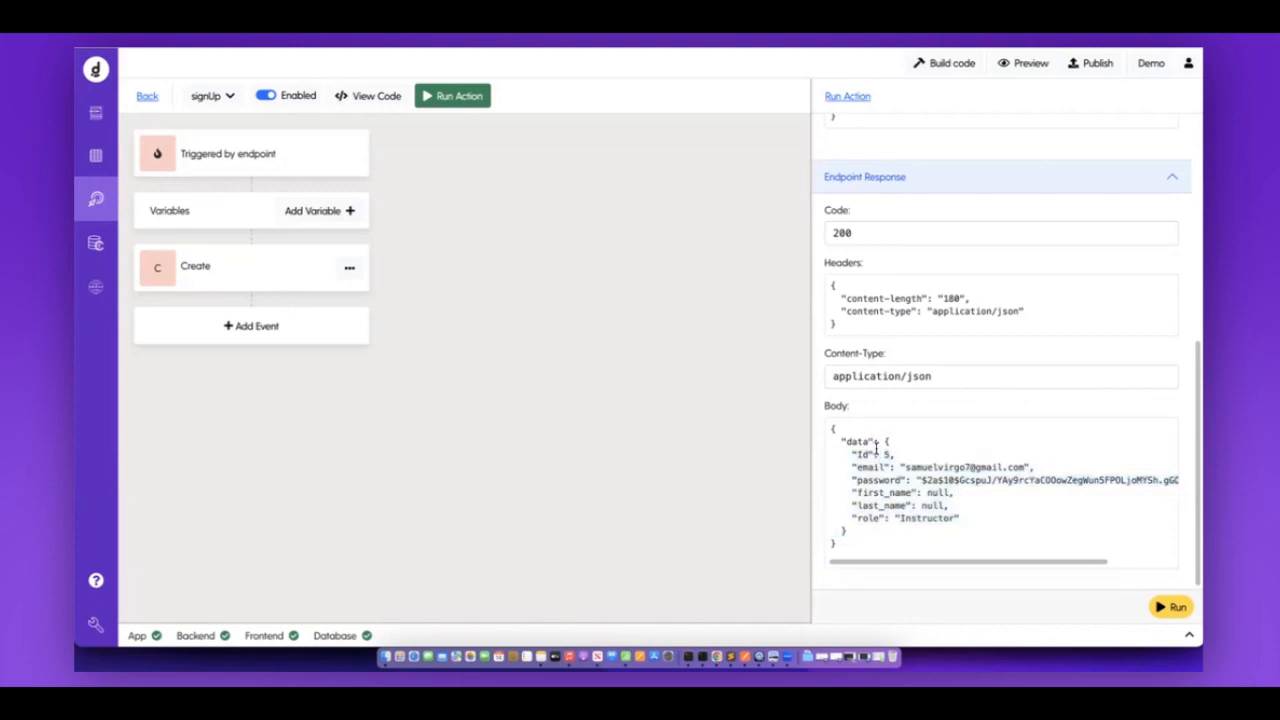
drag(849, 454, 918, 457)
click(96, 155)
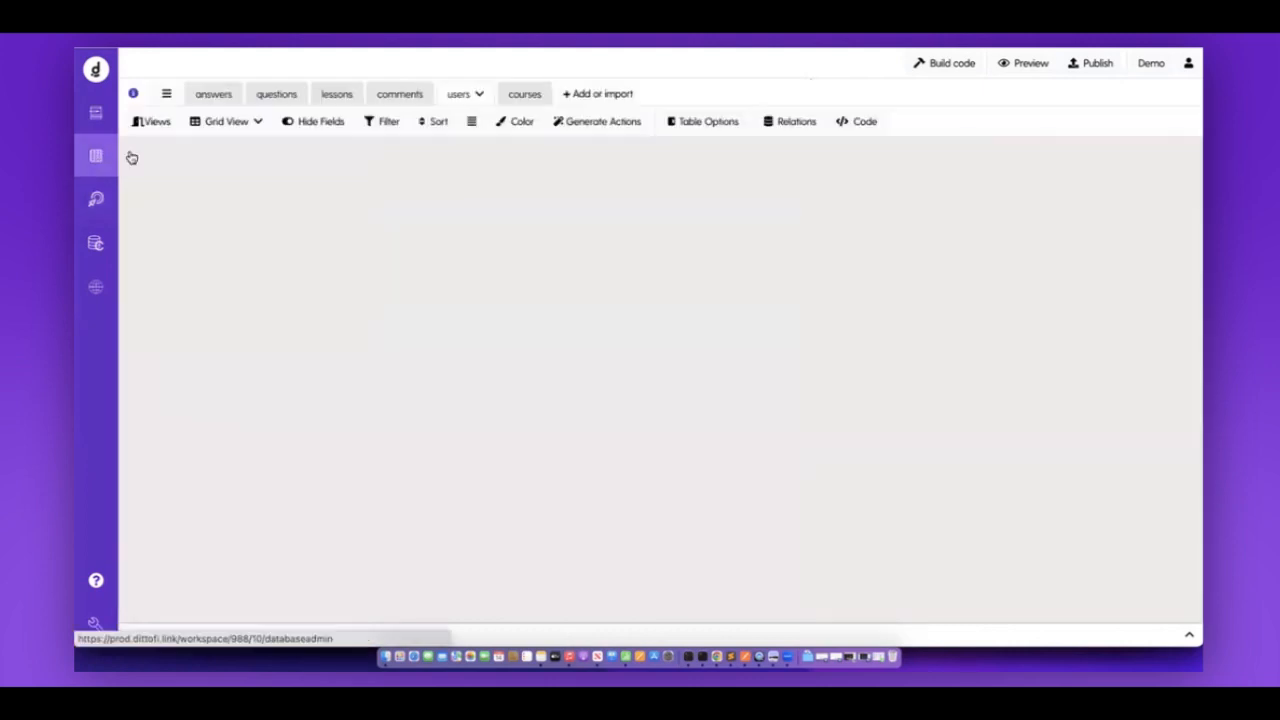
Reload the users table to see the new user, then return to the signUp action.
click(400, 97)
click(464, 97)
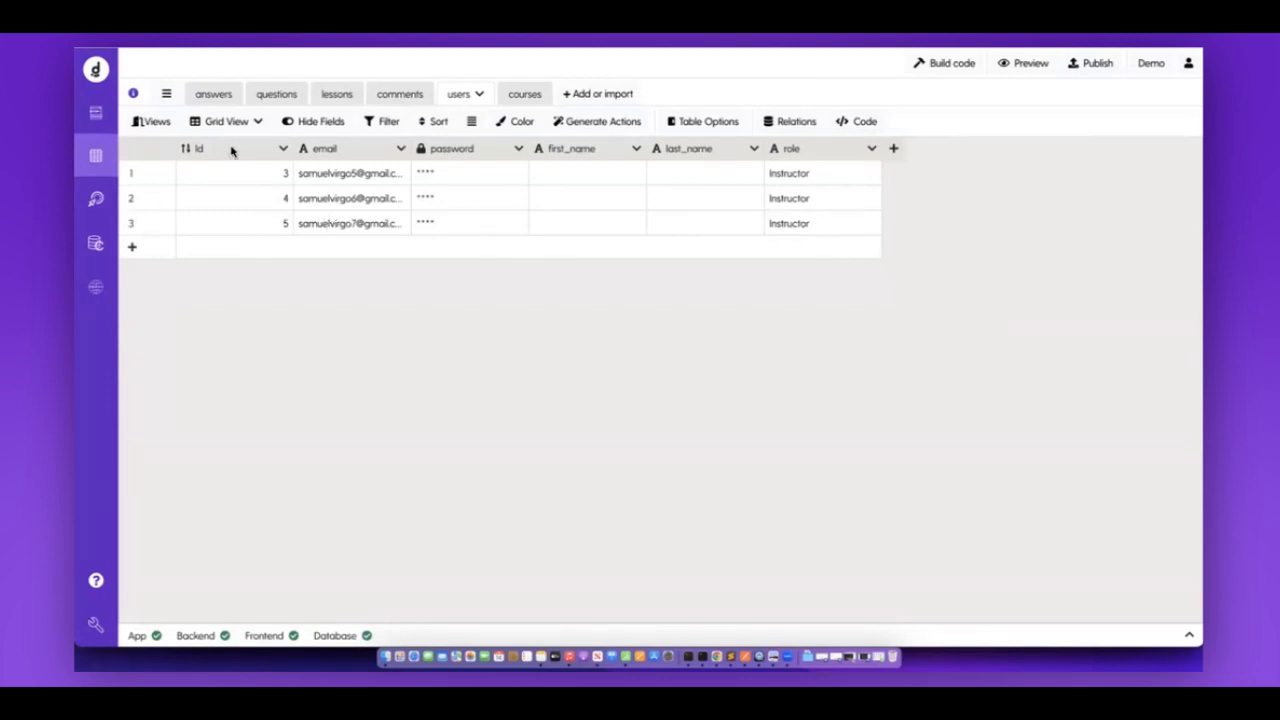
click(92, 203)
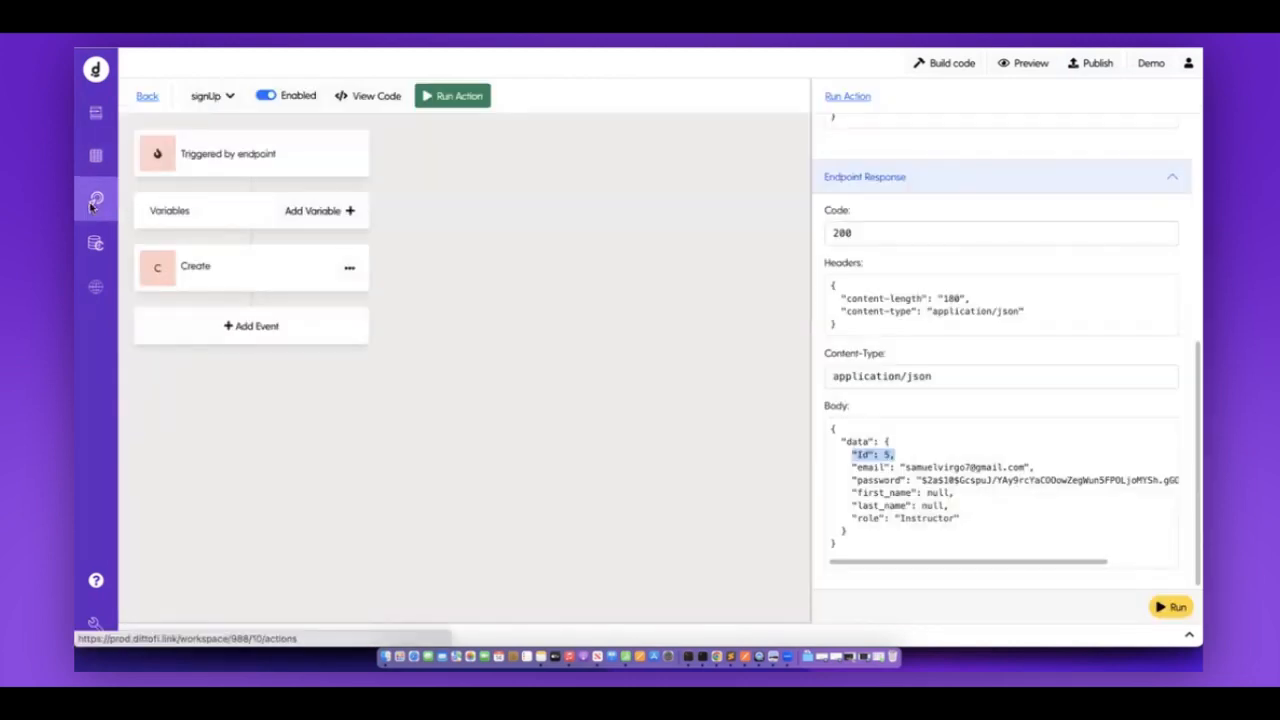
Review the null first_name and last_name values and add an event after Create.
drag(925, 494, 944, 494)
click(928, 505)
double_click(928, 505)
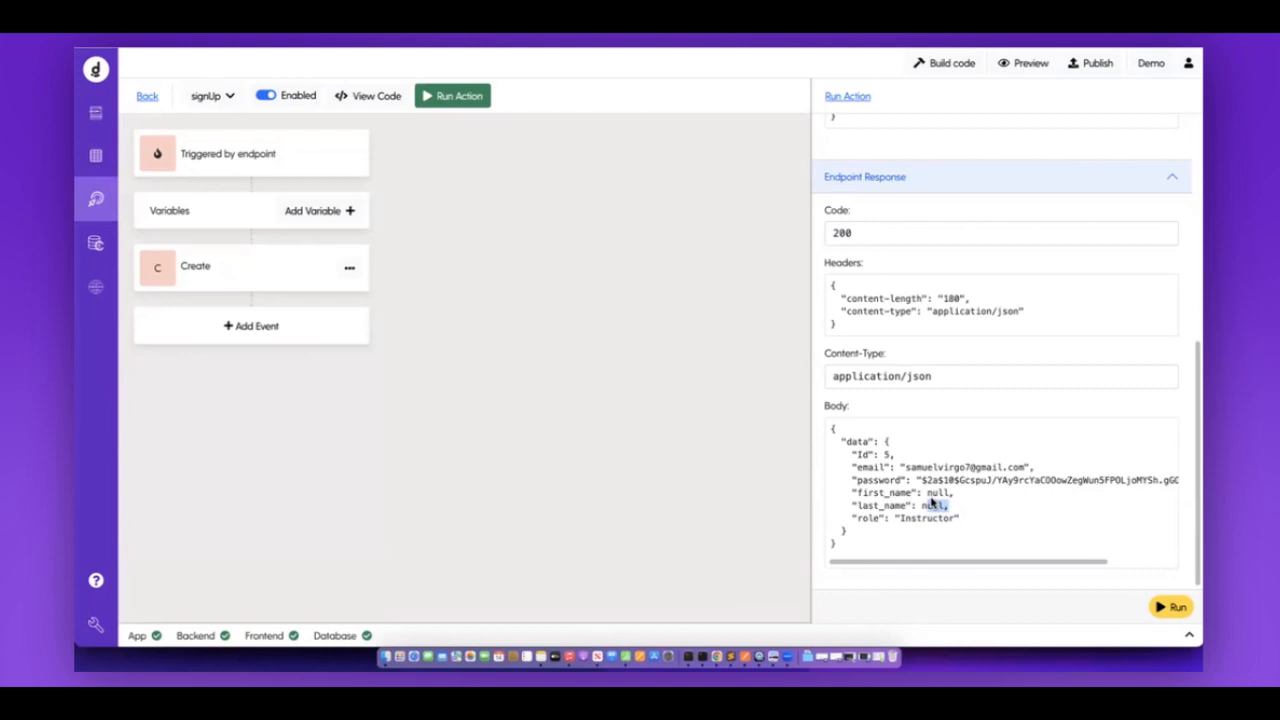
click(251, 338)
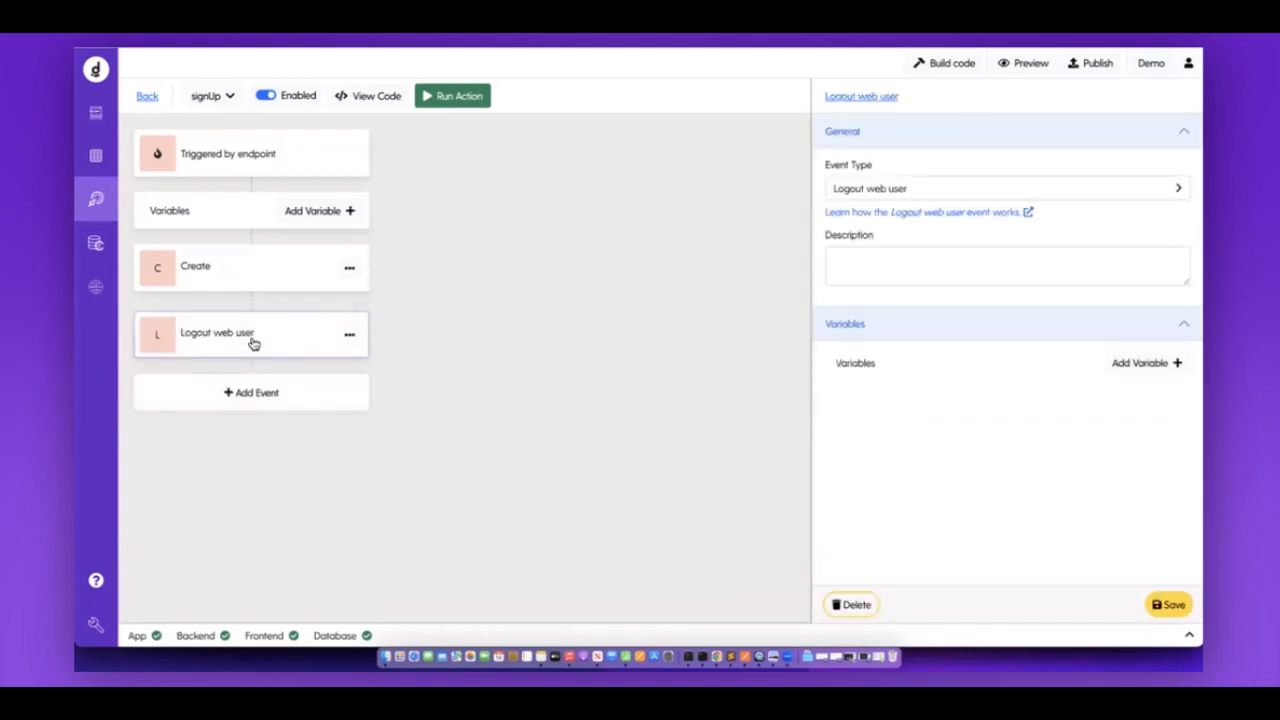
Set the new event's type to Security > Login web user with the basicLogin profile.
click(891, 188)
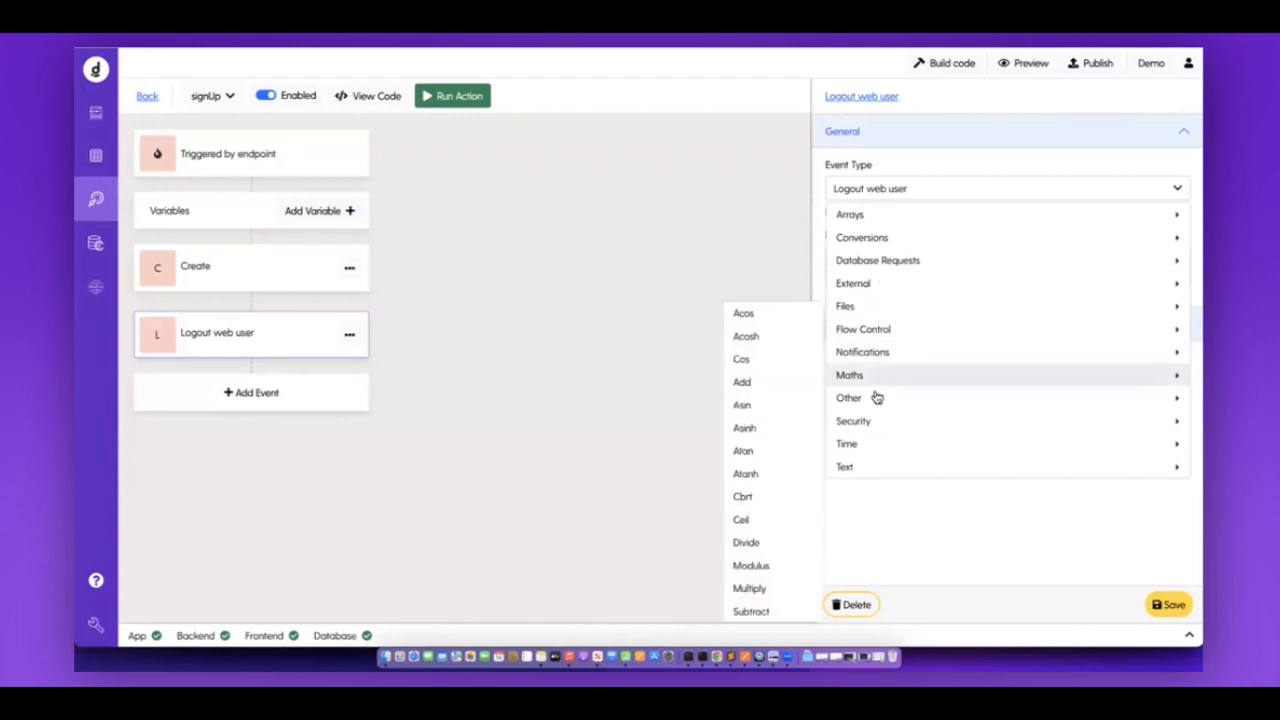
mouse_move(868, 424)
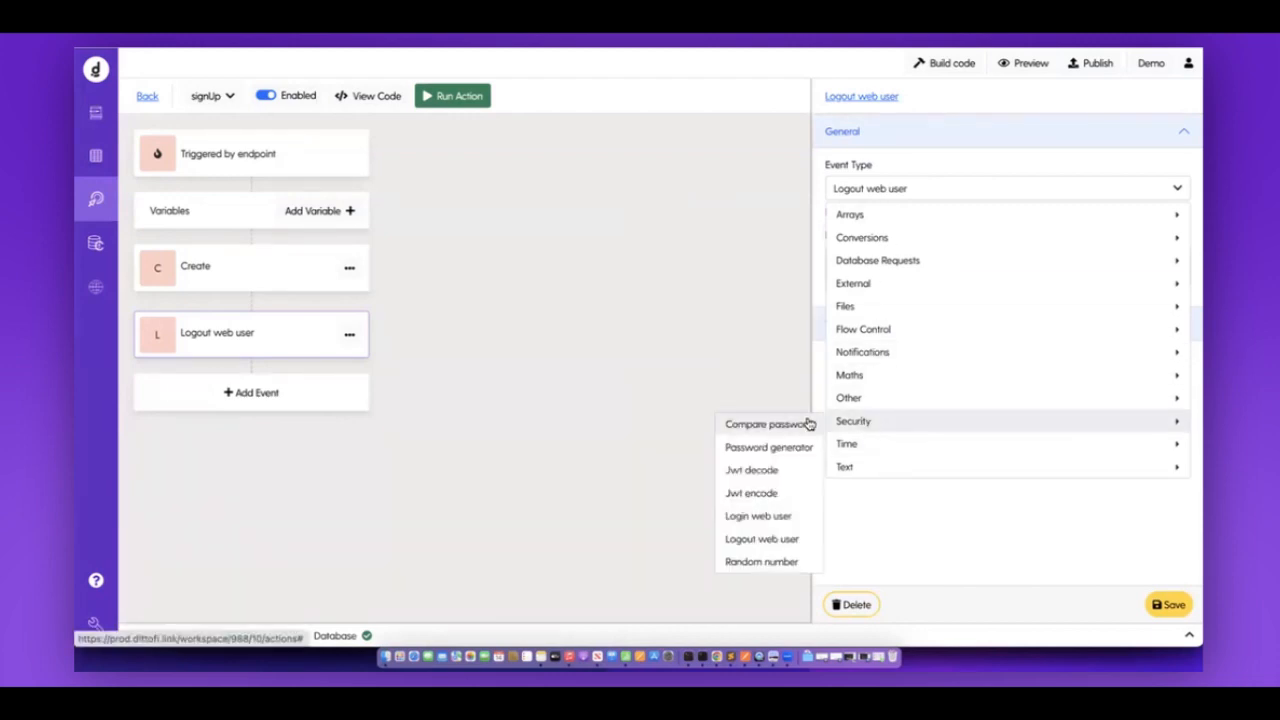
click(772, 516)
click(900, 380)
click(872, 437)
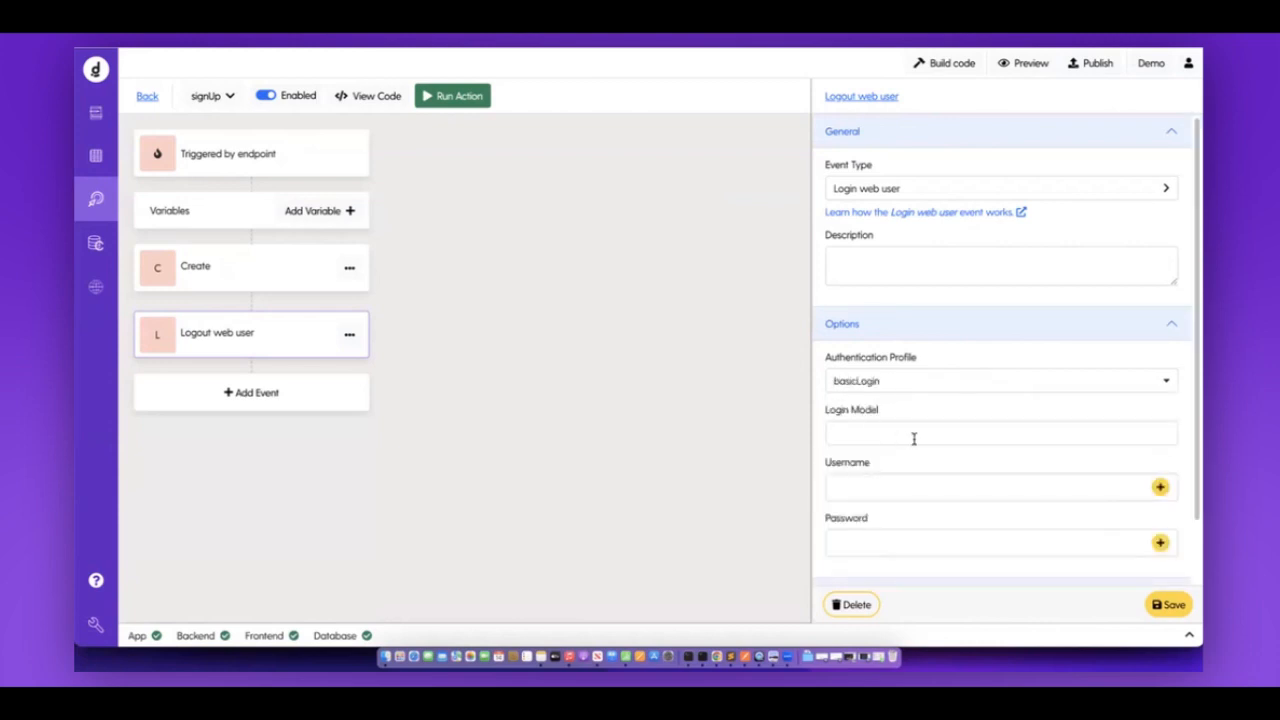
Review the Username, Password and Authentication Profile fields, reselecting basicLogin.
scroll(883, 449, down, 1)
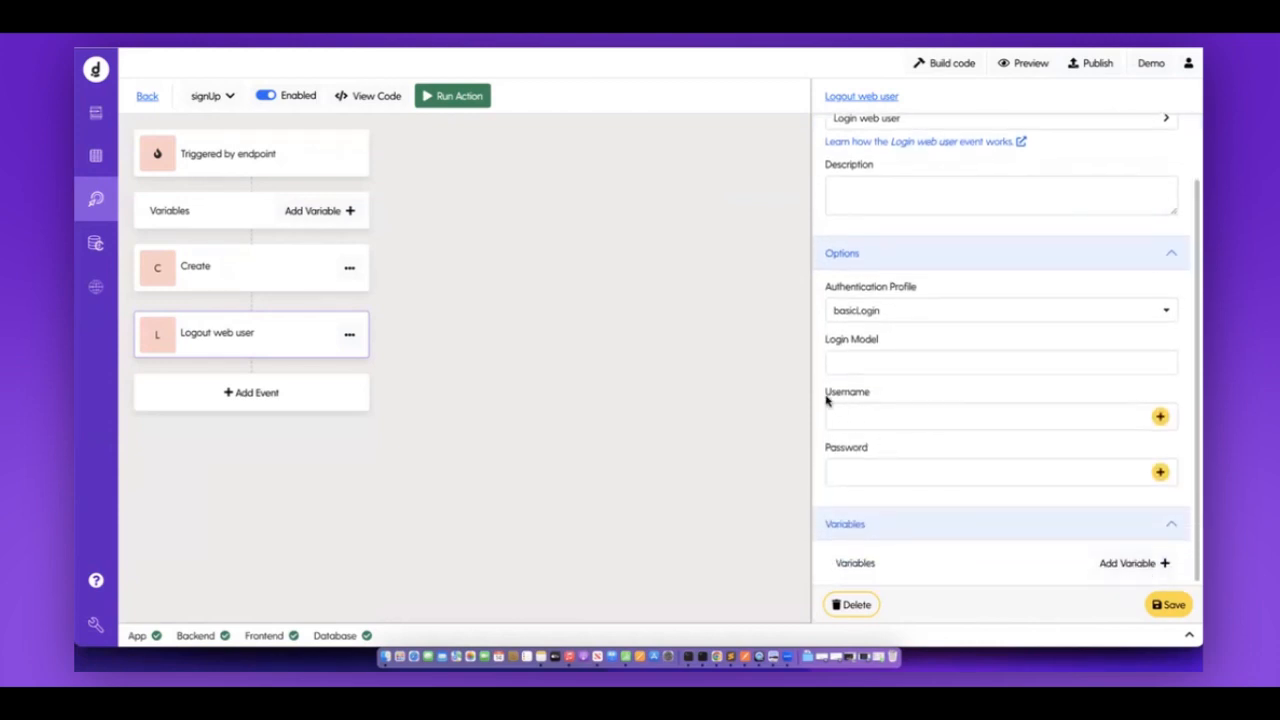
drag(838, 397, 918, 397)
drag(823, 449, 891, 455)
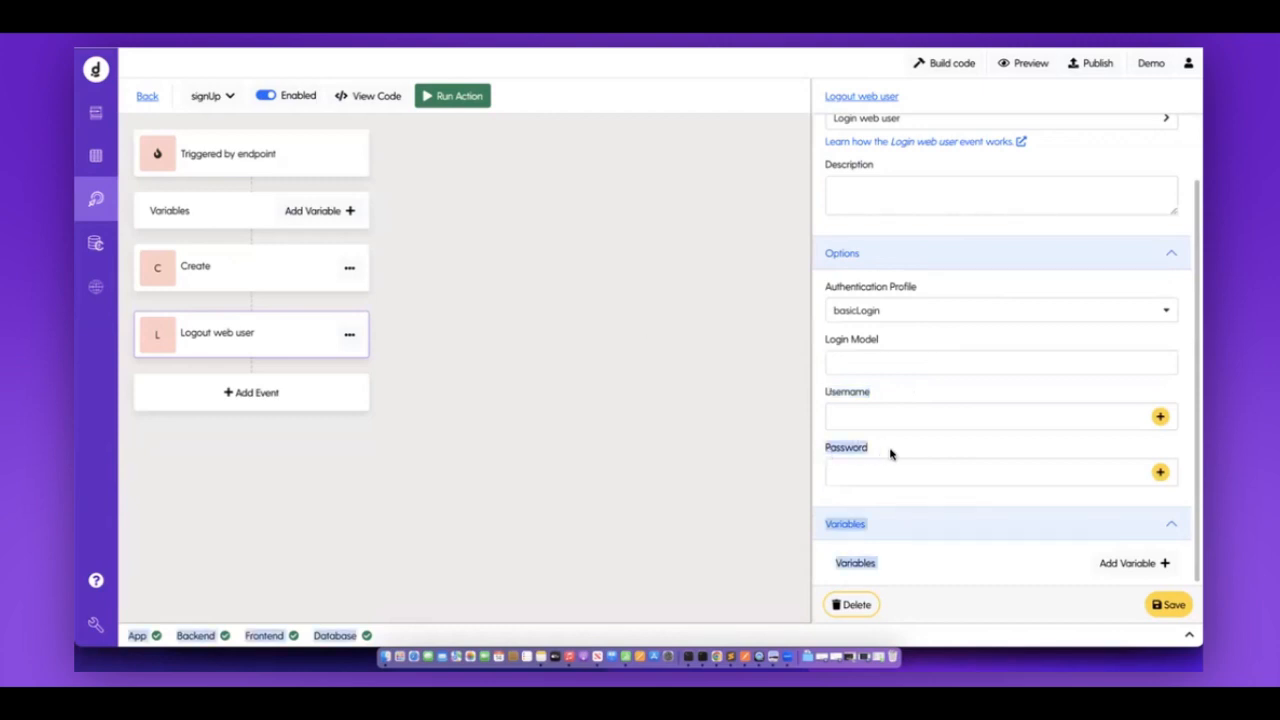
click(891, 455)
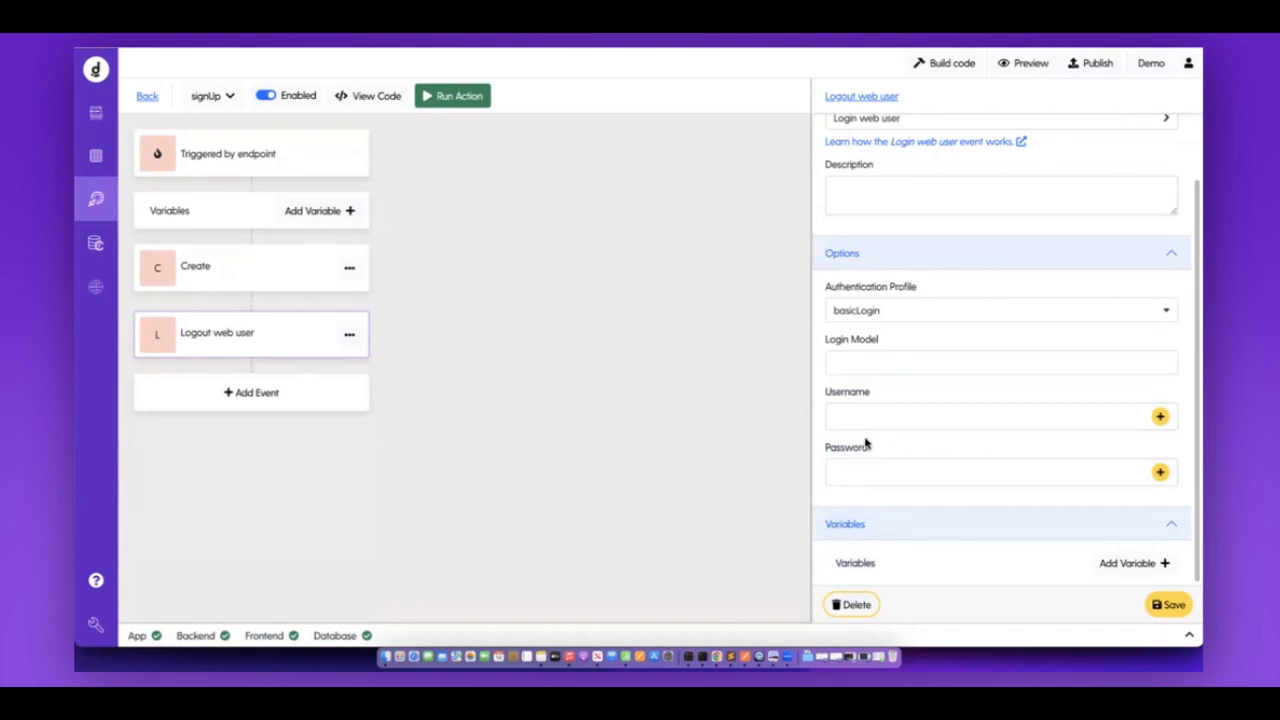
drag(821, 286, 927, 295)
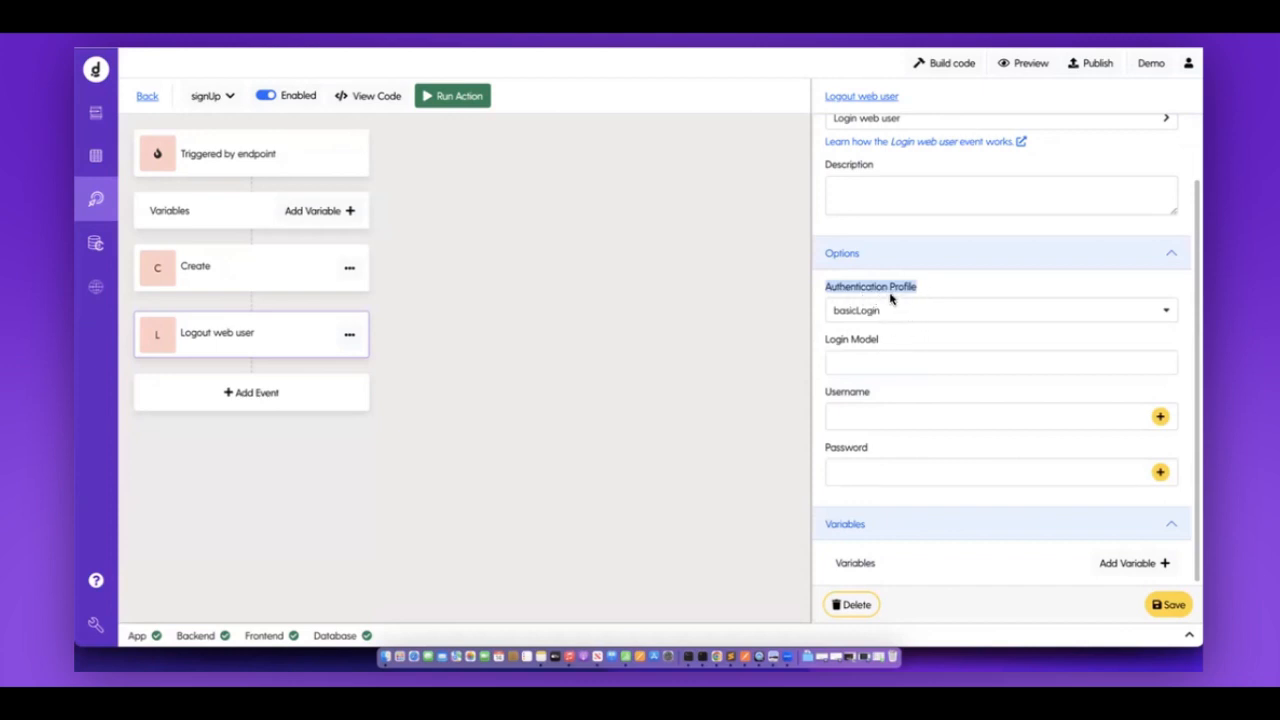
click(850, 313)
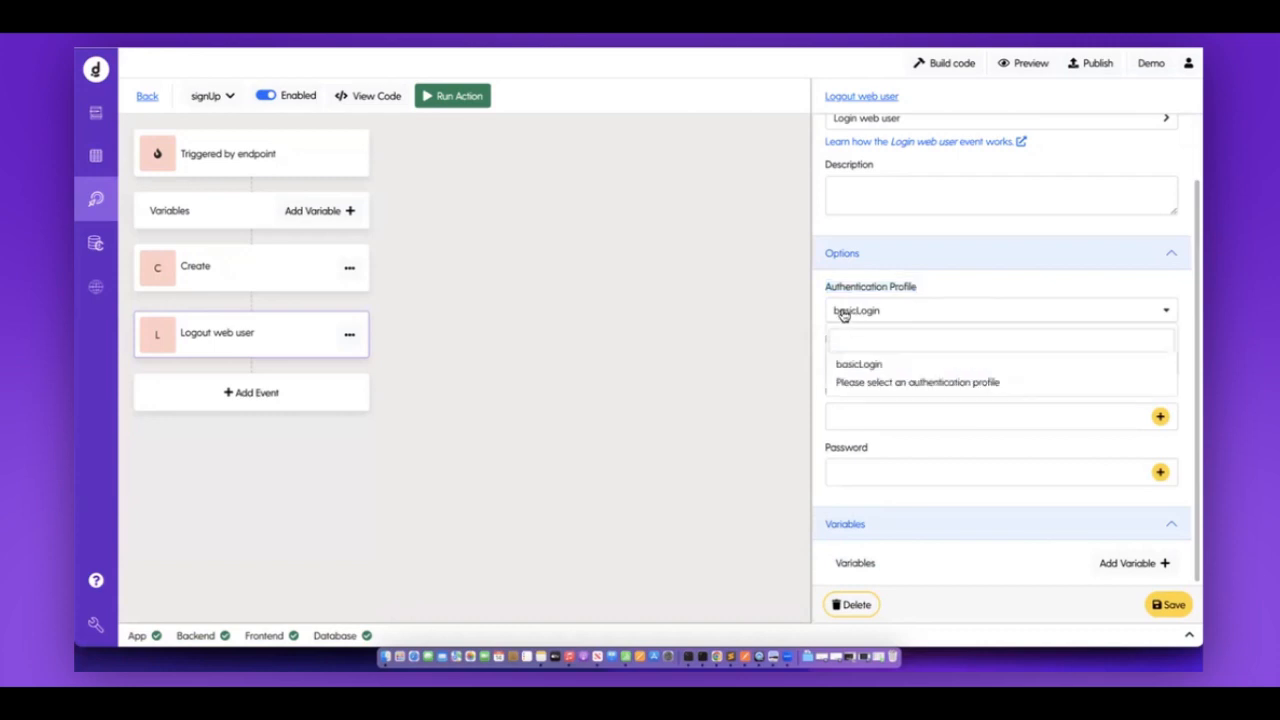
click(848, 383)
click(855, 381)
click(858, 432)
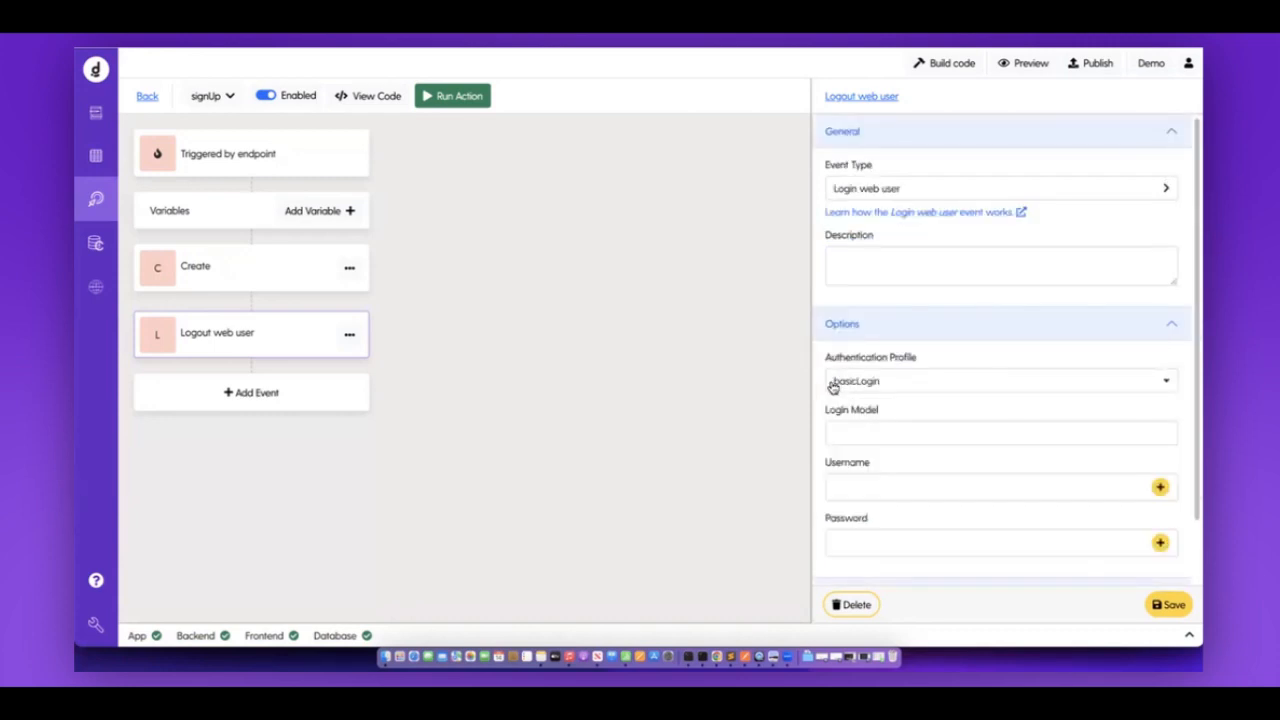
drag(824, 356, 922, 362)
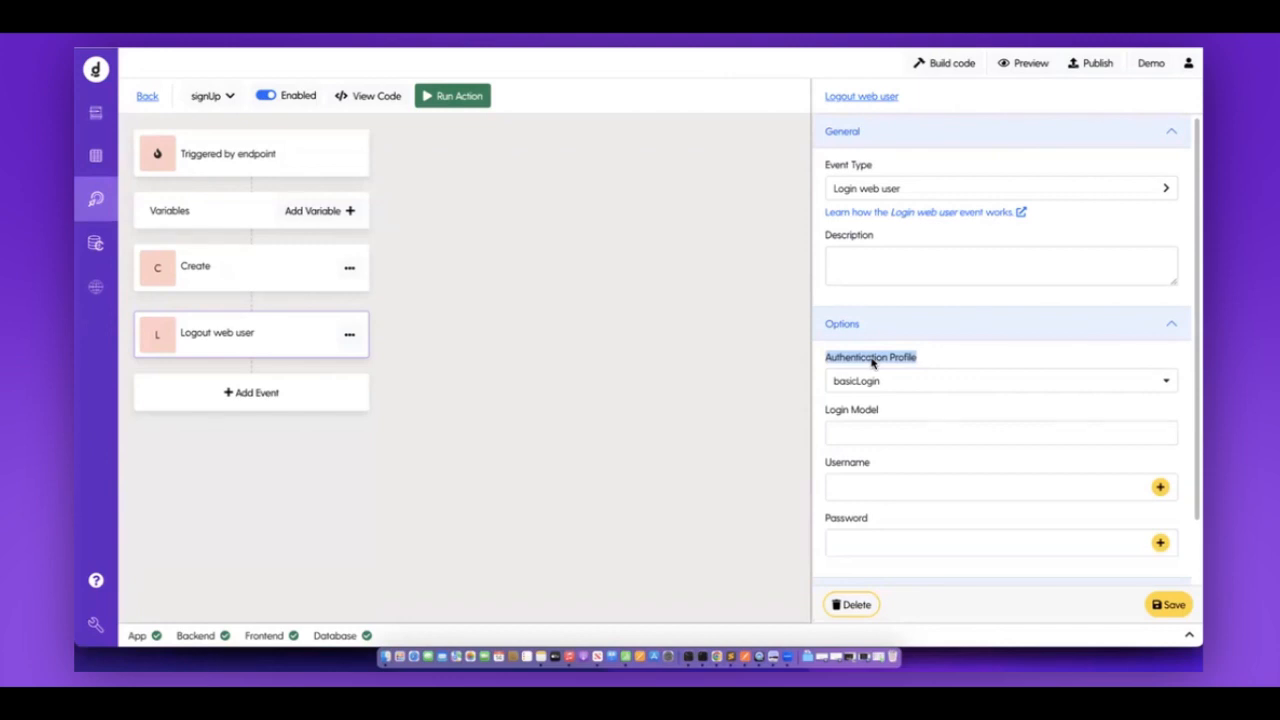
Check the Database Add or import options, then return to signUp and open the wrench tools list.
click(98, 158)
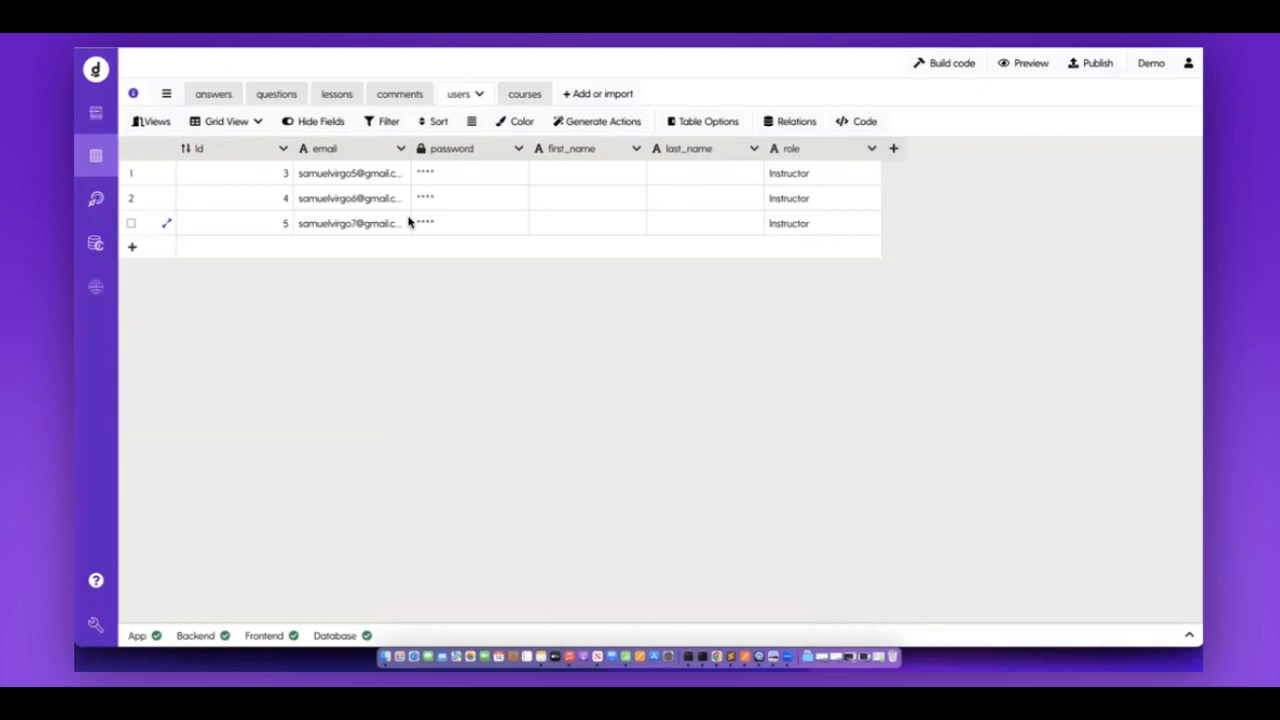
click(576, 96)
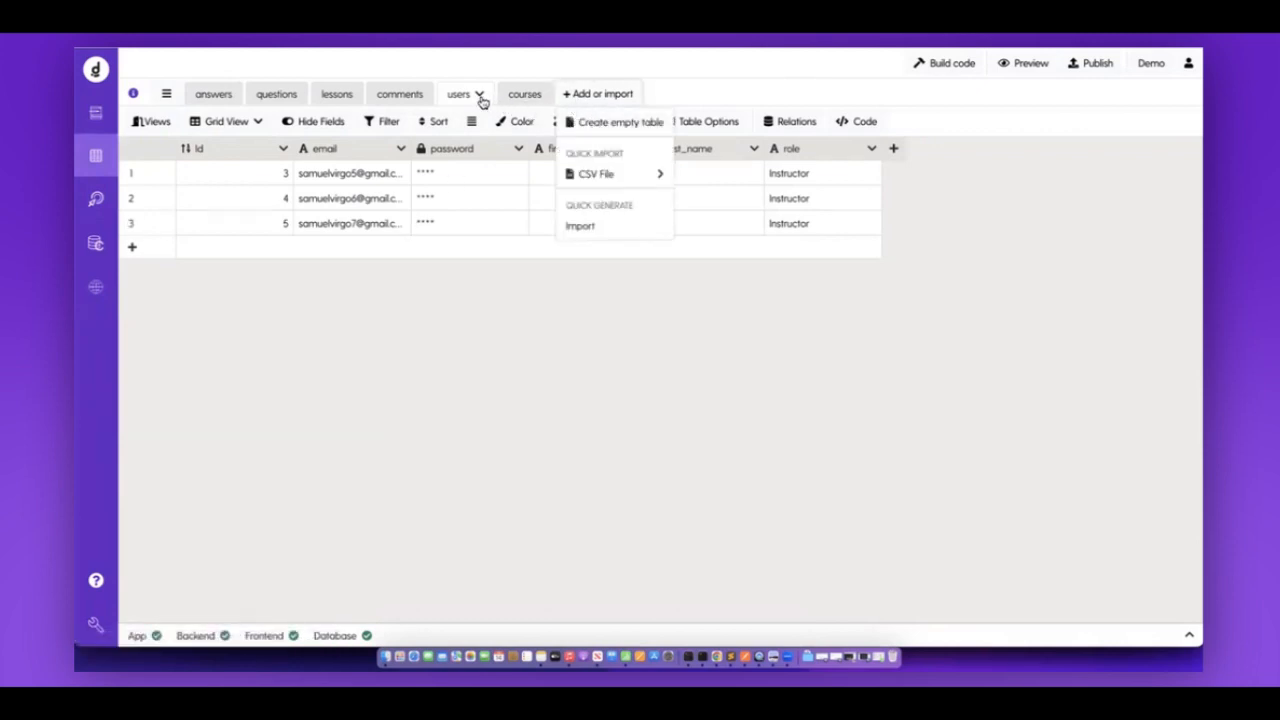
click(687, 92)
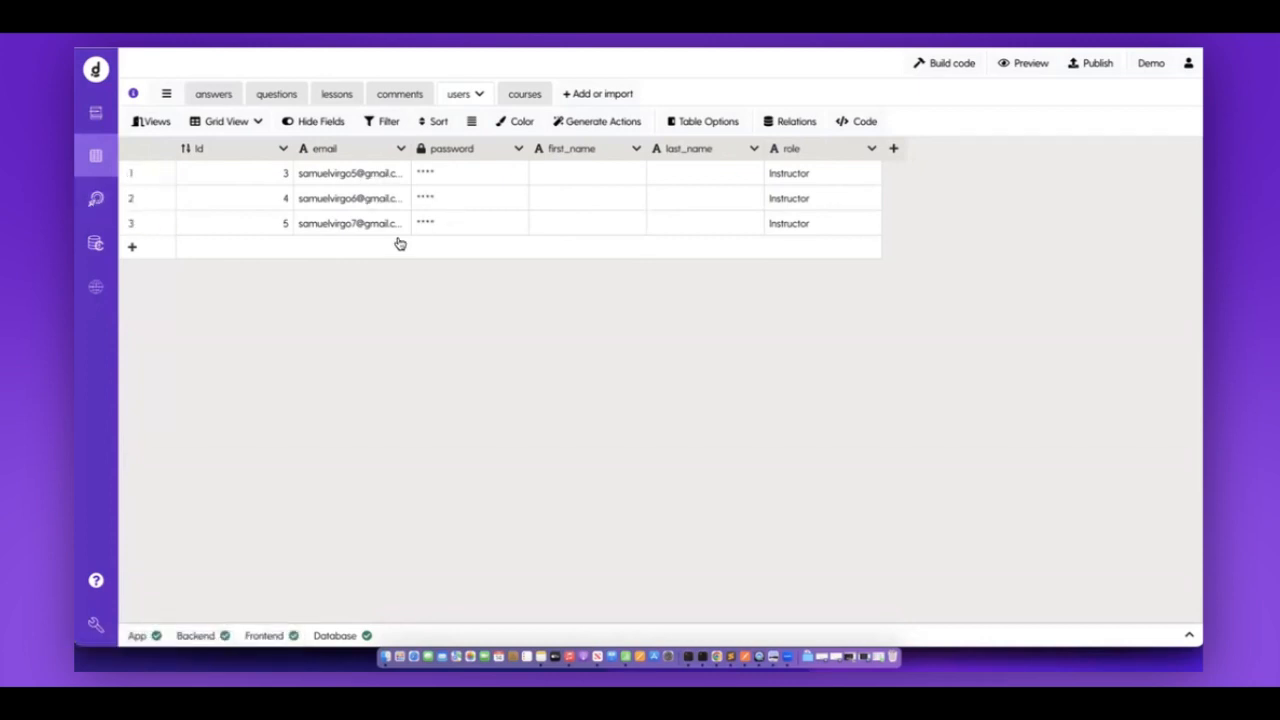
click(89, 213)
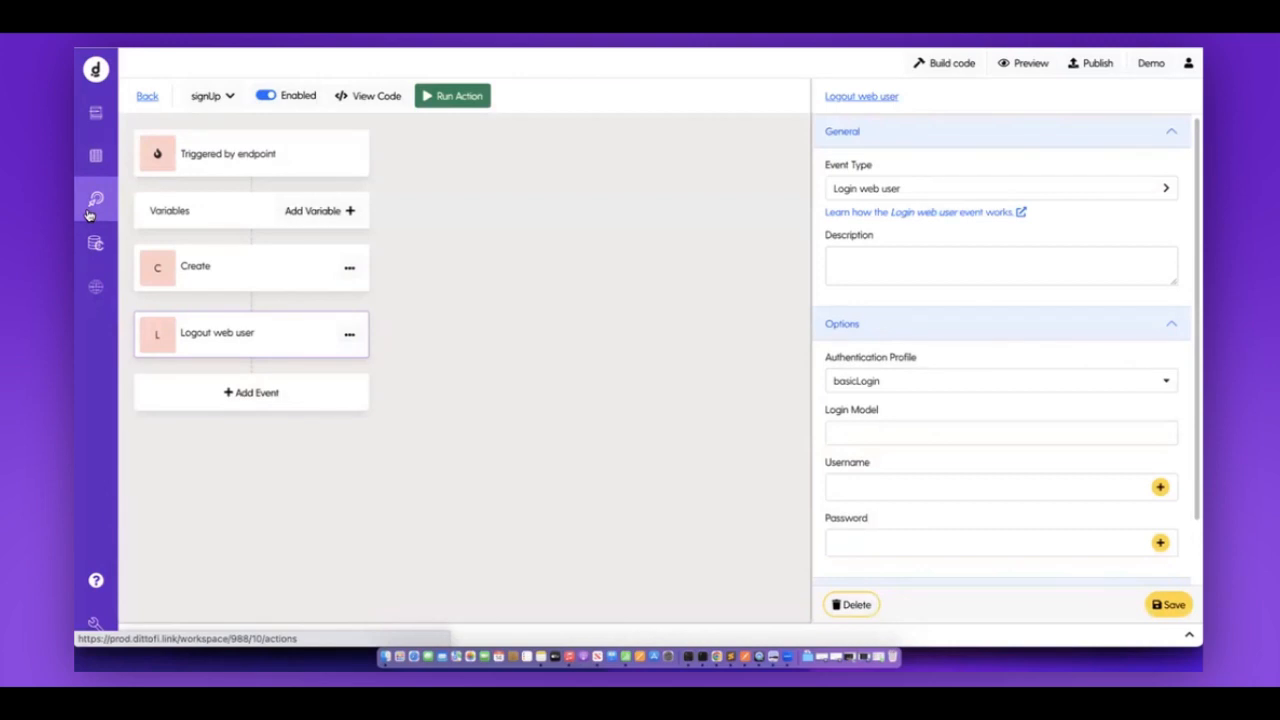
click(98, 630)
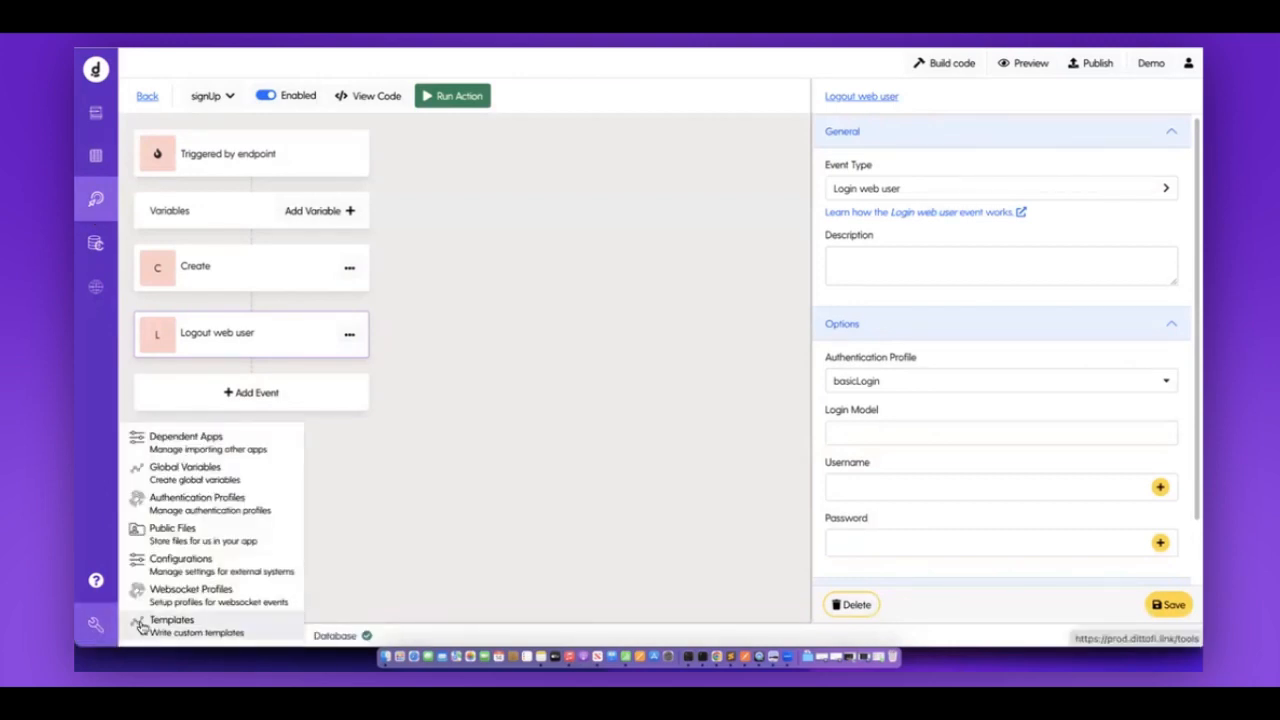
Review the basicLogin profile's Login table, Username and Password settings, then reopen the users table.
click(205, 510)
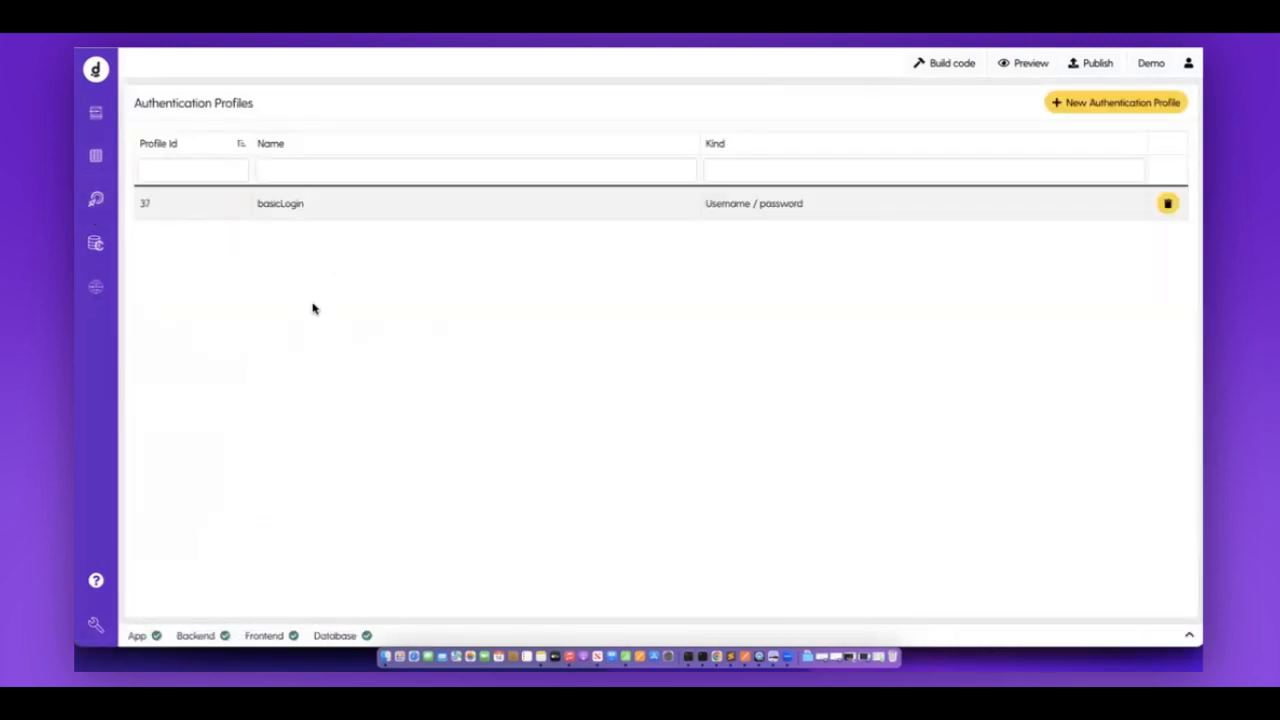
click(330, 205)
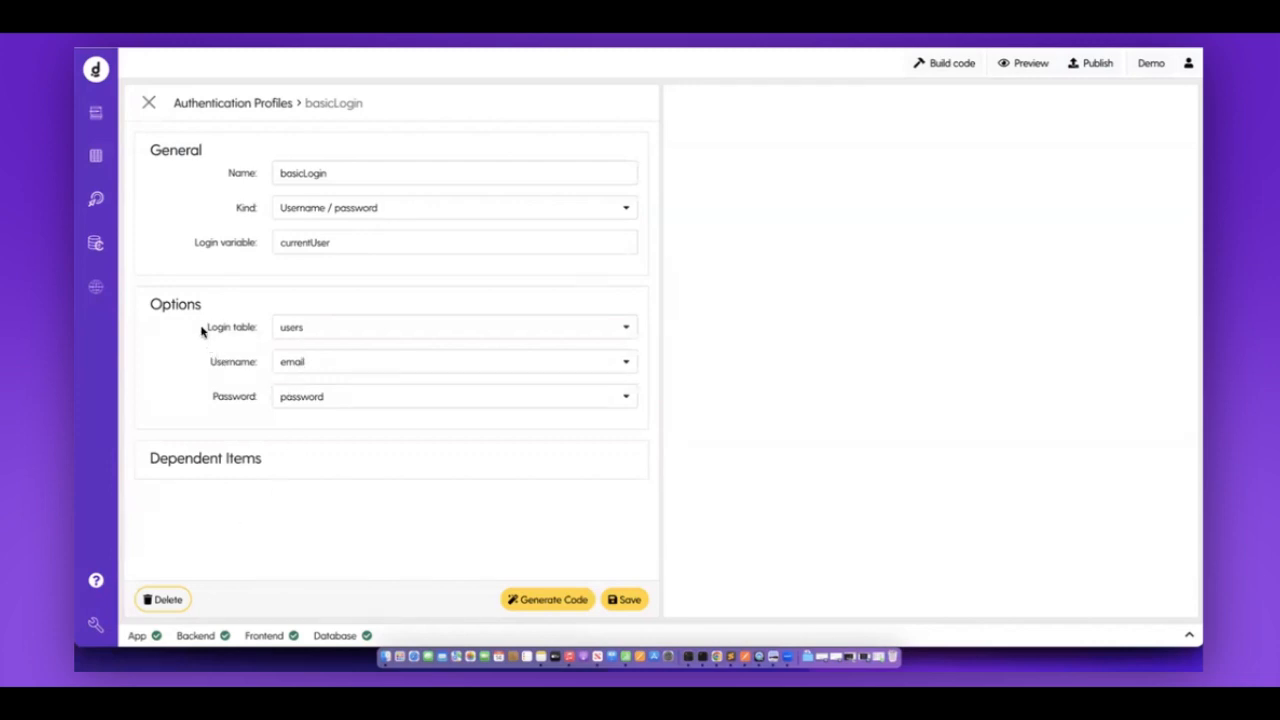
drag(194, 332, 268, 335)
drag(203, 368, 268, 370)
click(196, 398)
click(96, 155)
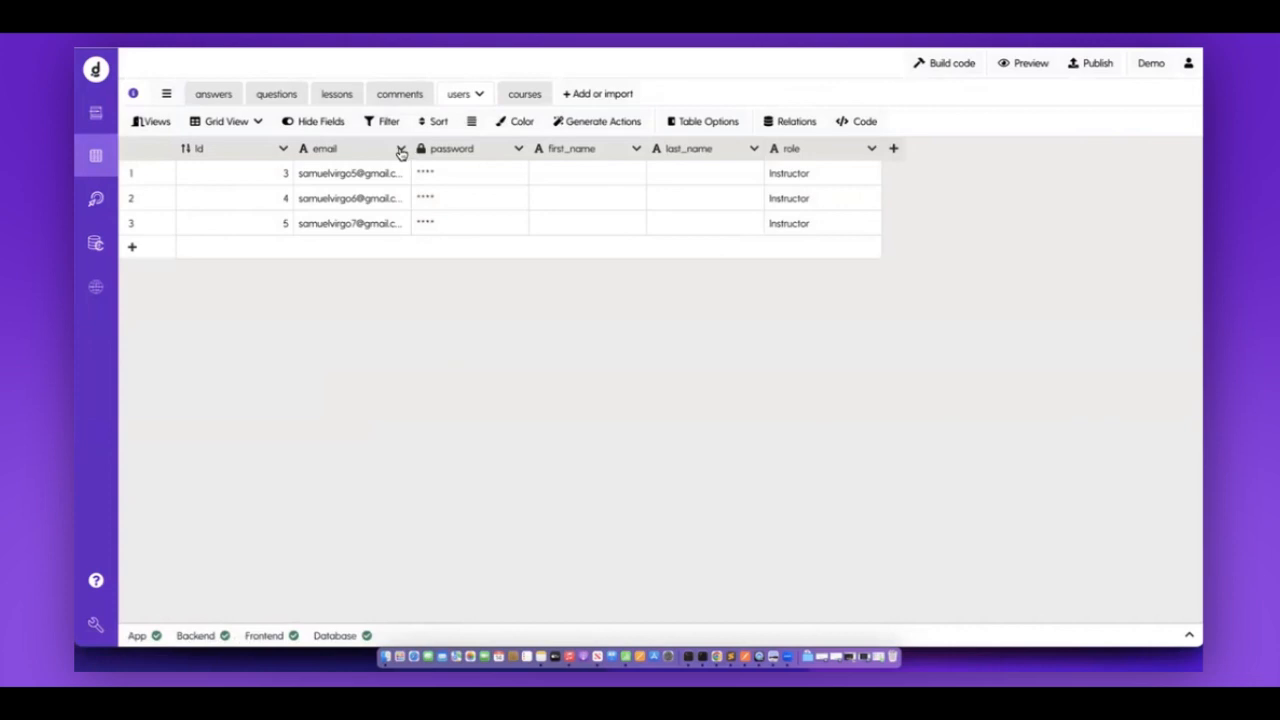
Start renaming the users table's email column, then cancel, leaving it unchanged.
click(400, 150)
click(462, 180)
double_click(425, 190)
text(username)
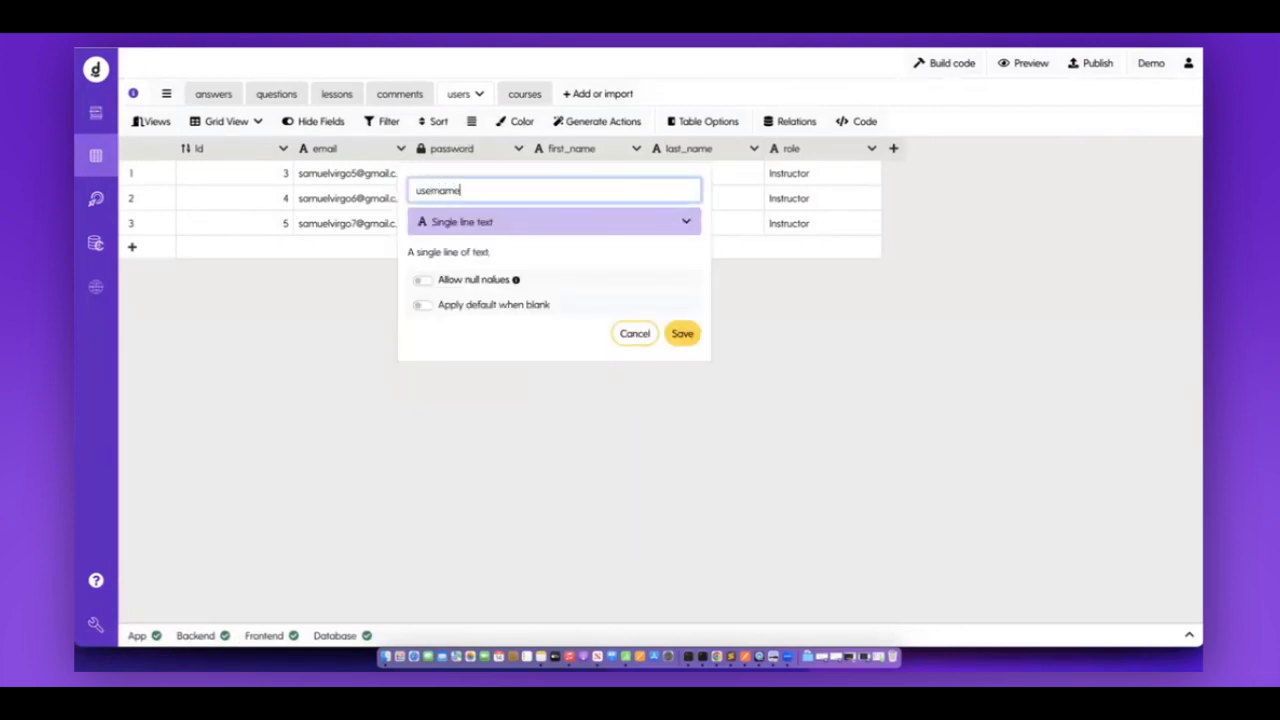
click(242, 331)
Open the basicLogin authentication profile, then return to the signUp action editor.
mouse_move(110, 622)
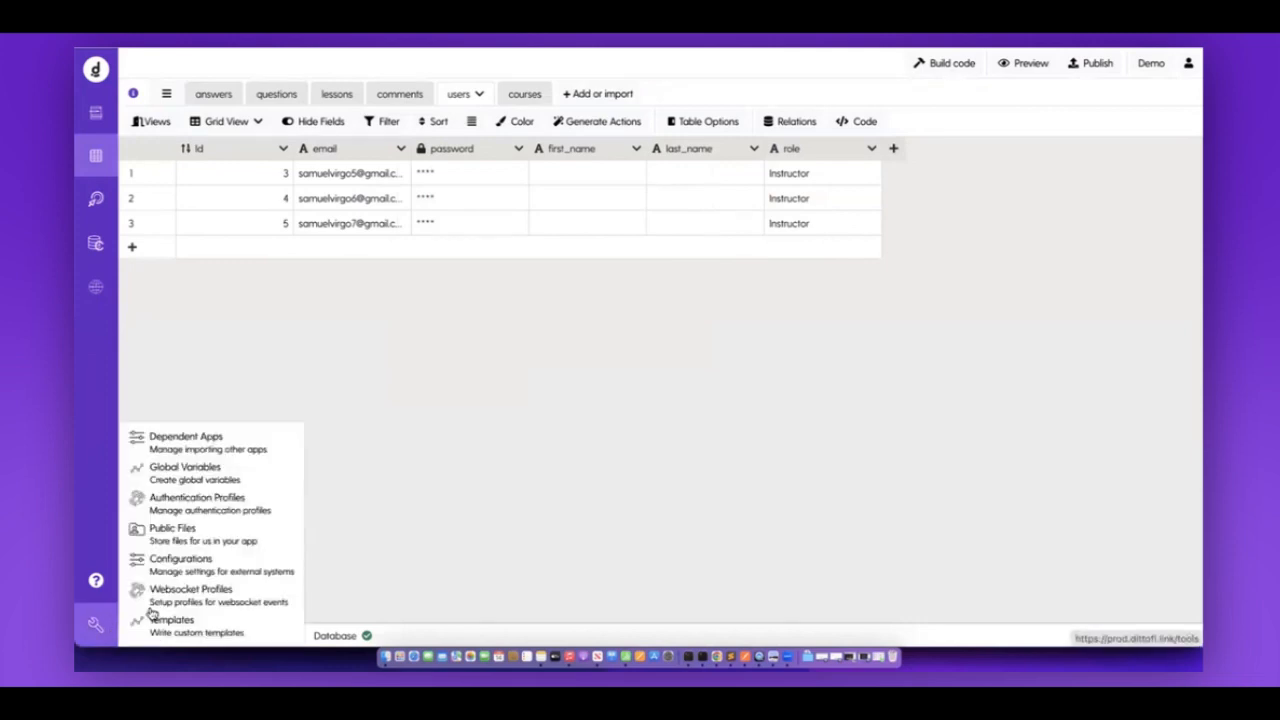
click(205, 515)
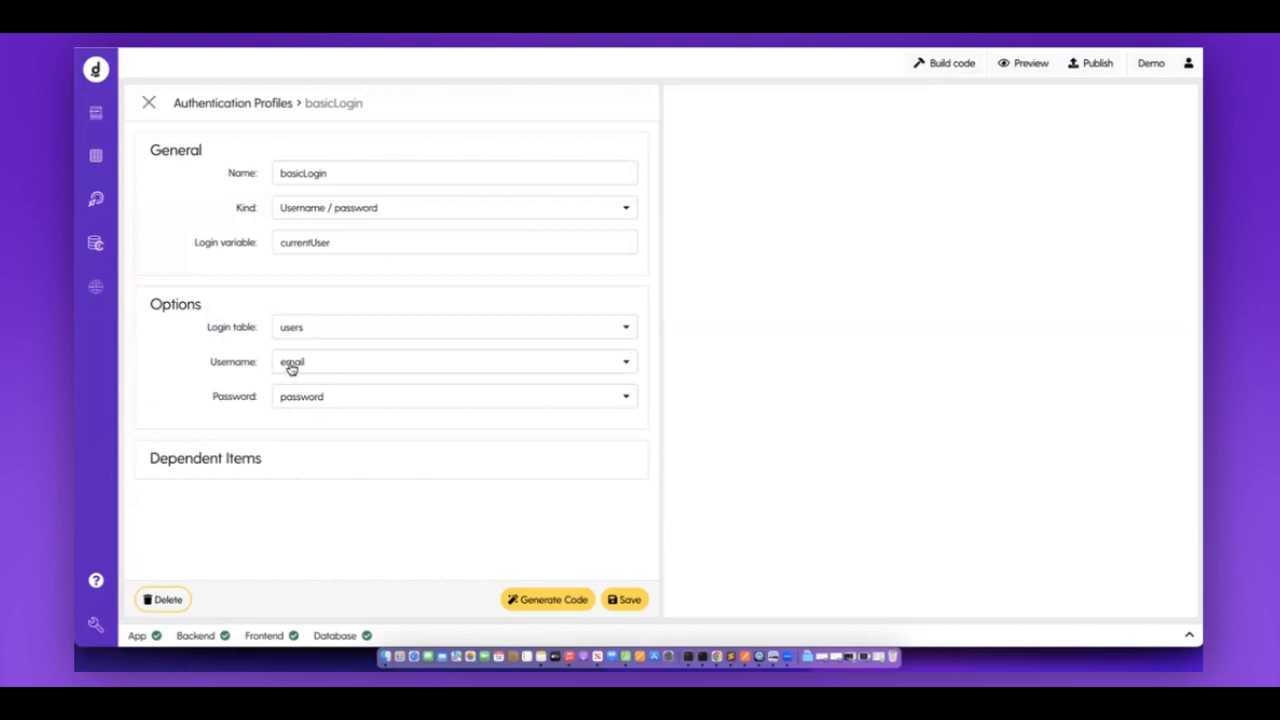
click(96, 199)
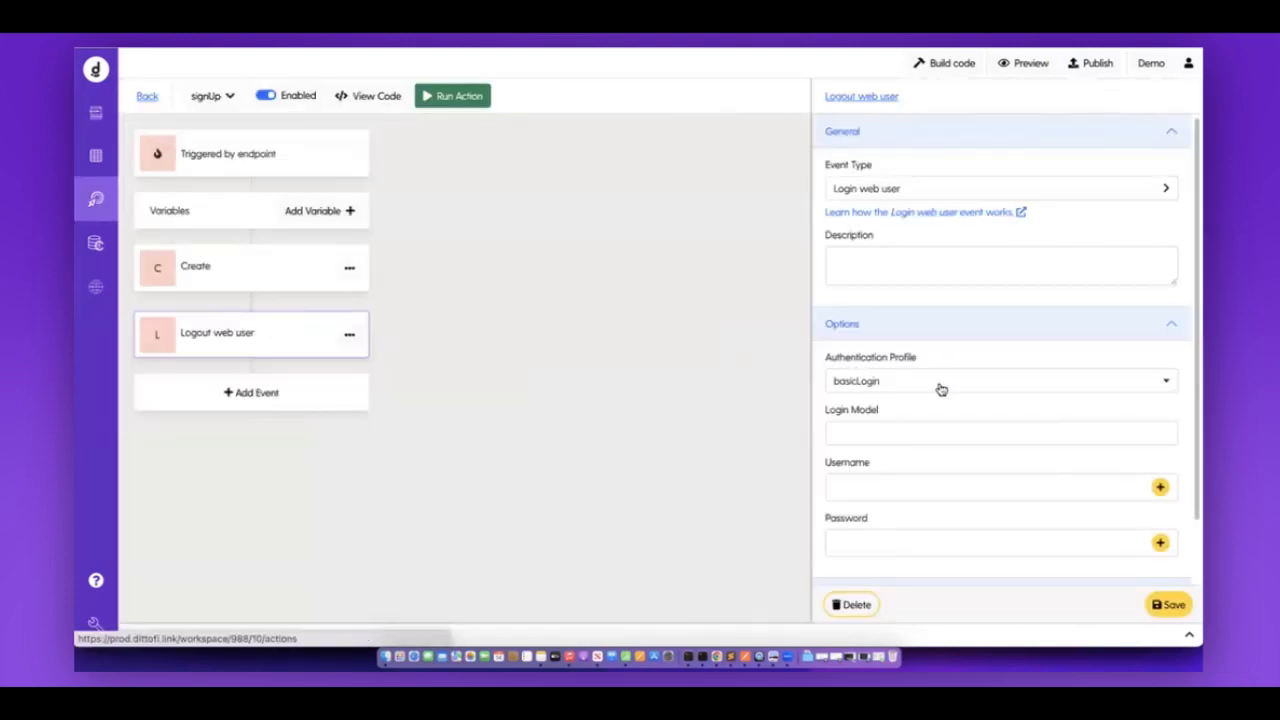
Set the Login event's Username to the endpoint's email variable.
scroll(984, 417, down, 2)
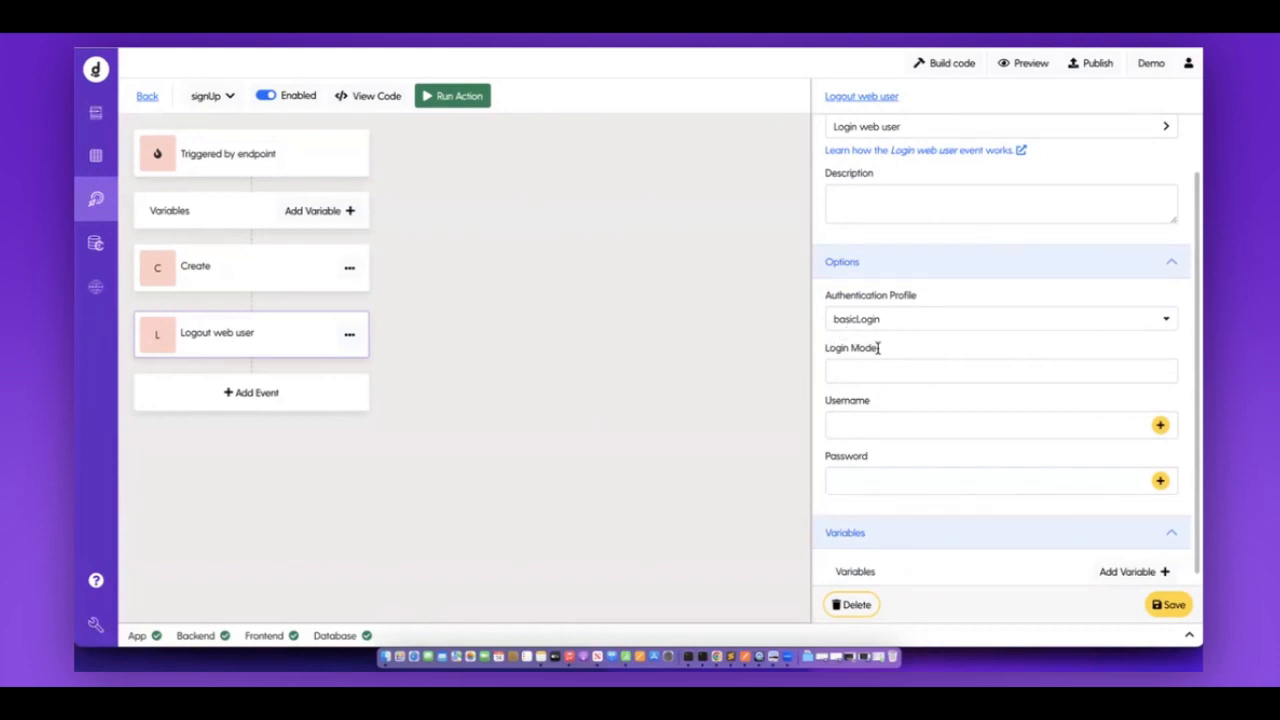
scroll(983, 390, down, 1)
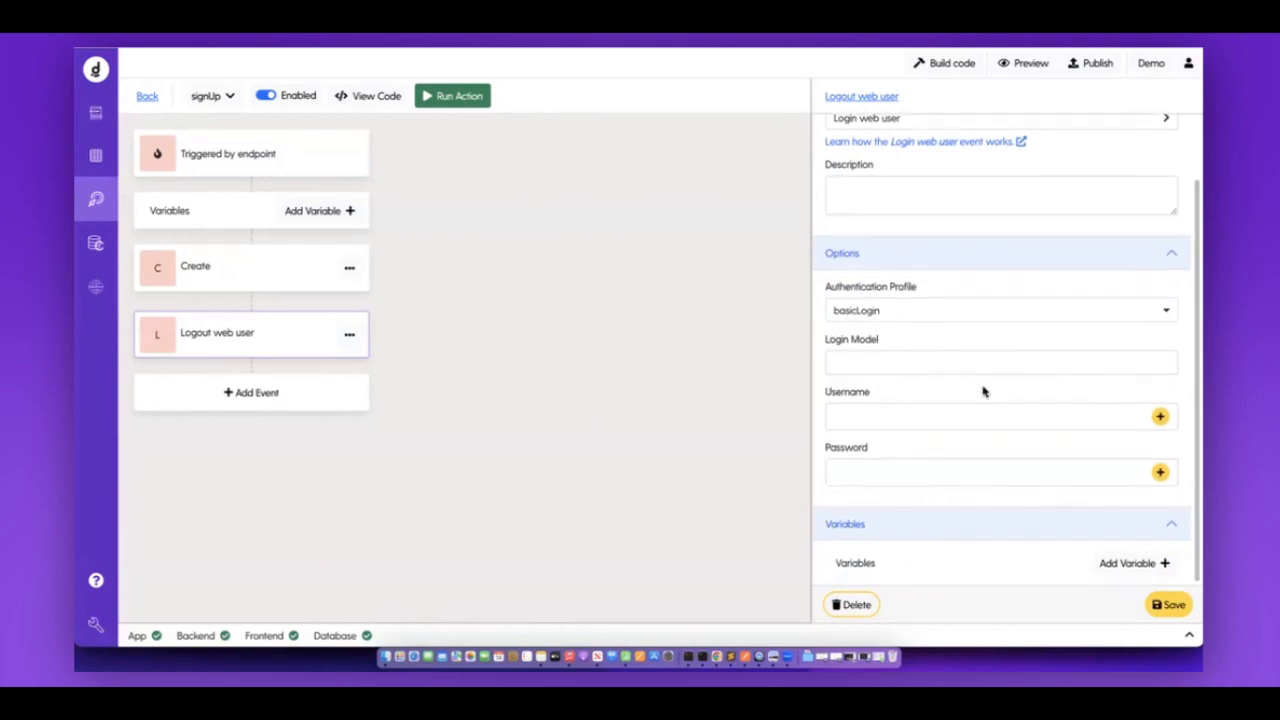
double_click(849, 397)
drag(823, 448, 895, 449)
click(880, 397)
drag(823, 450, 870, 453)
click(1160, 418)
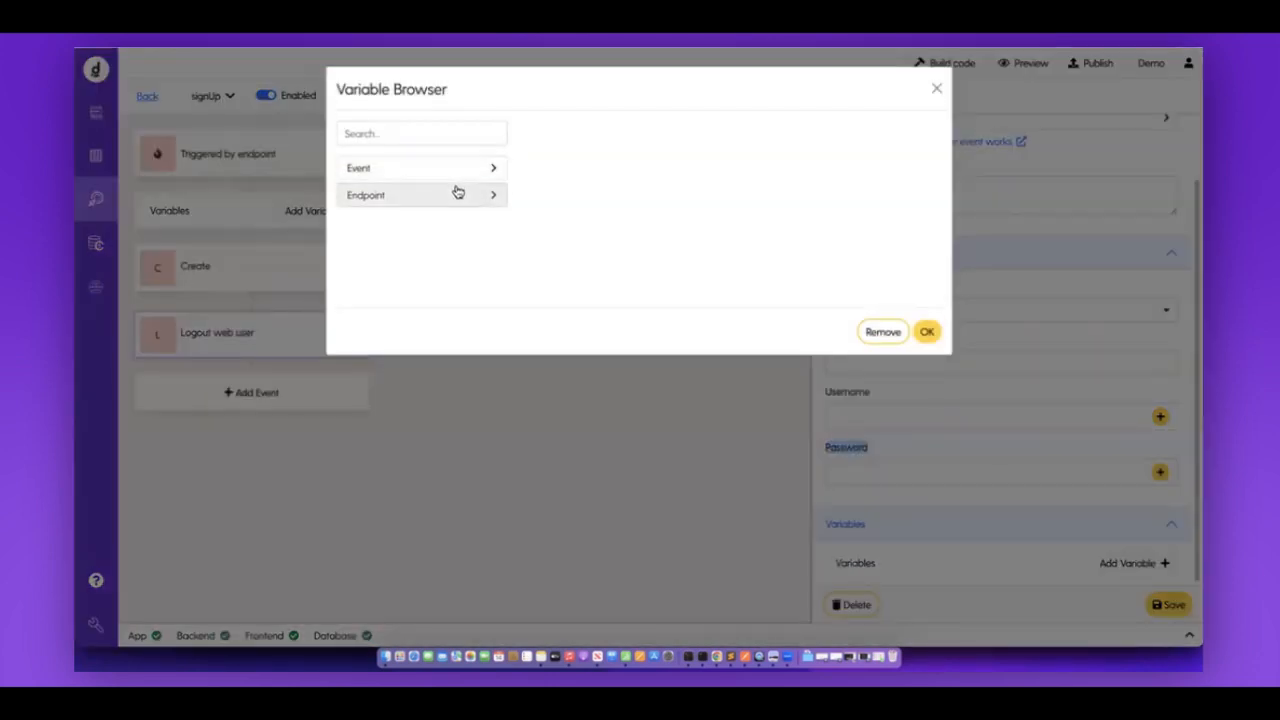
click(457, 194)
click(434, 220)
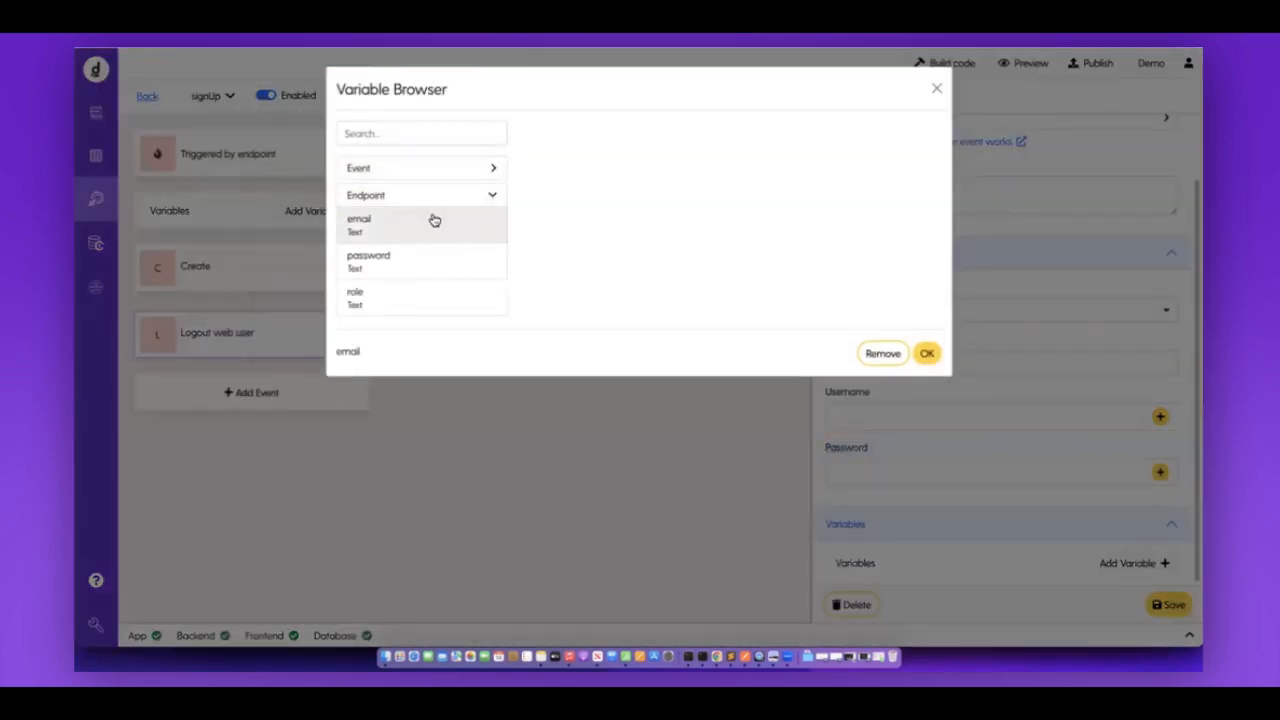
click(927, 353)
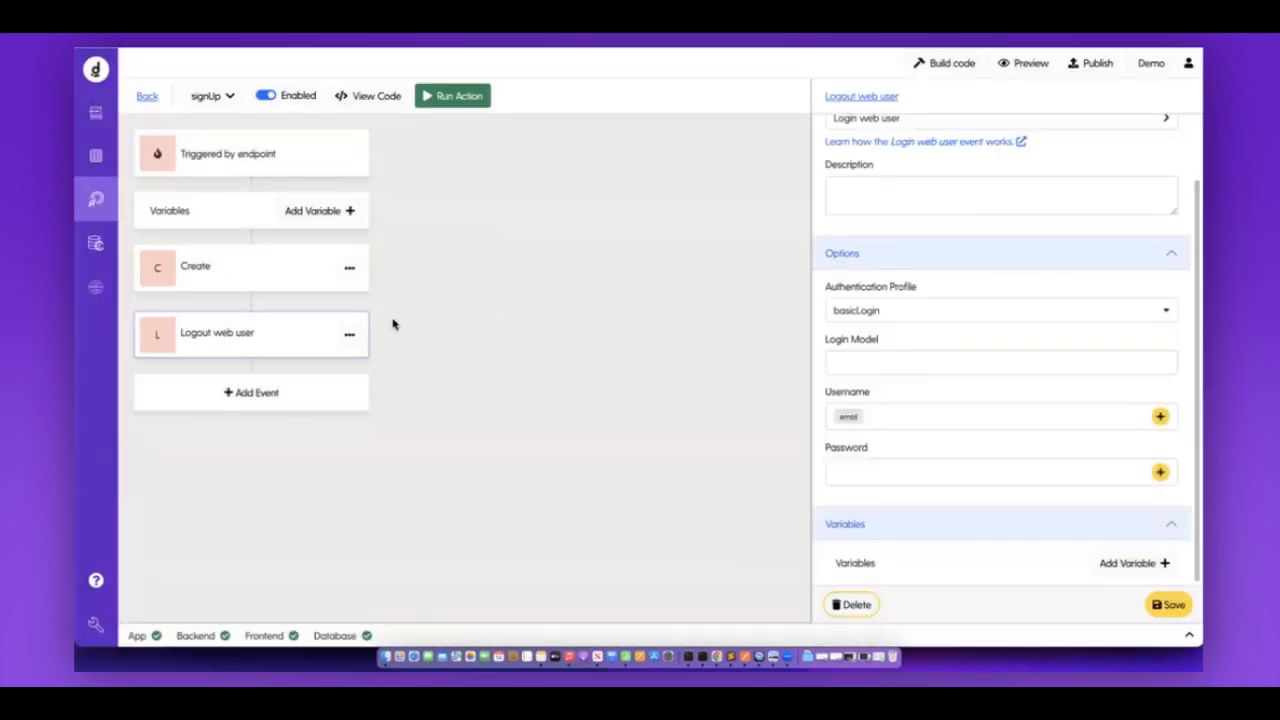
Set Password to the endpoint's password variable, Login Model to newlyLoggedInUser, and save.
click(1160, 472)
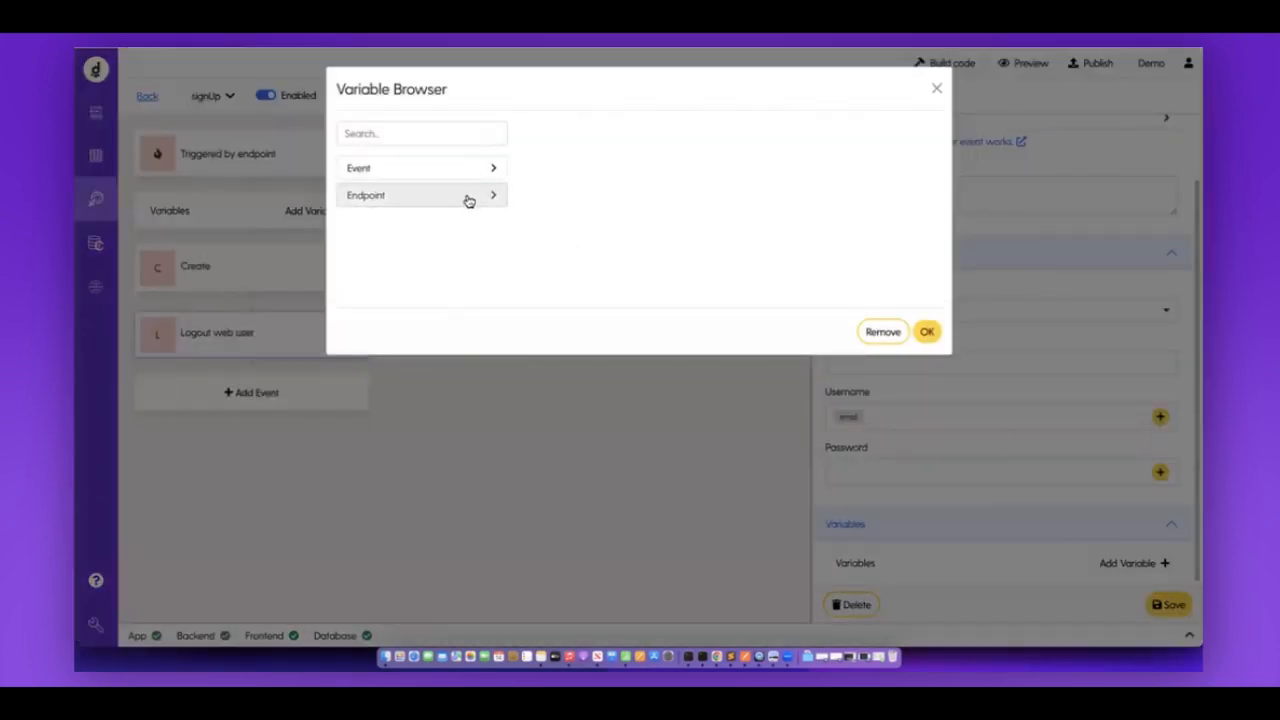
click(465, 197)
click(362, 262)
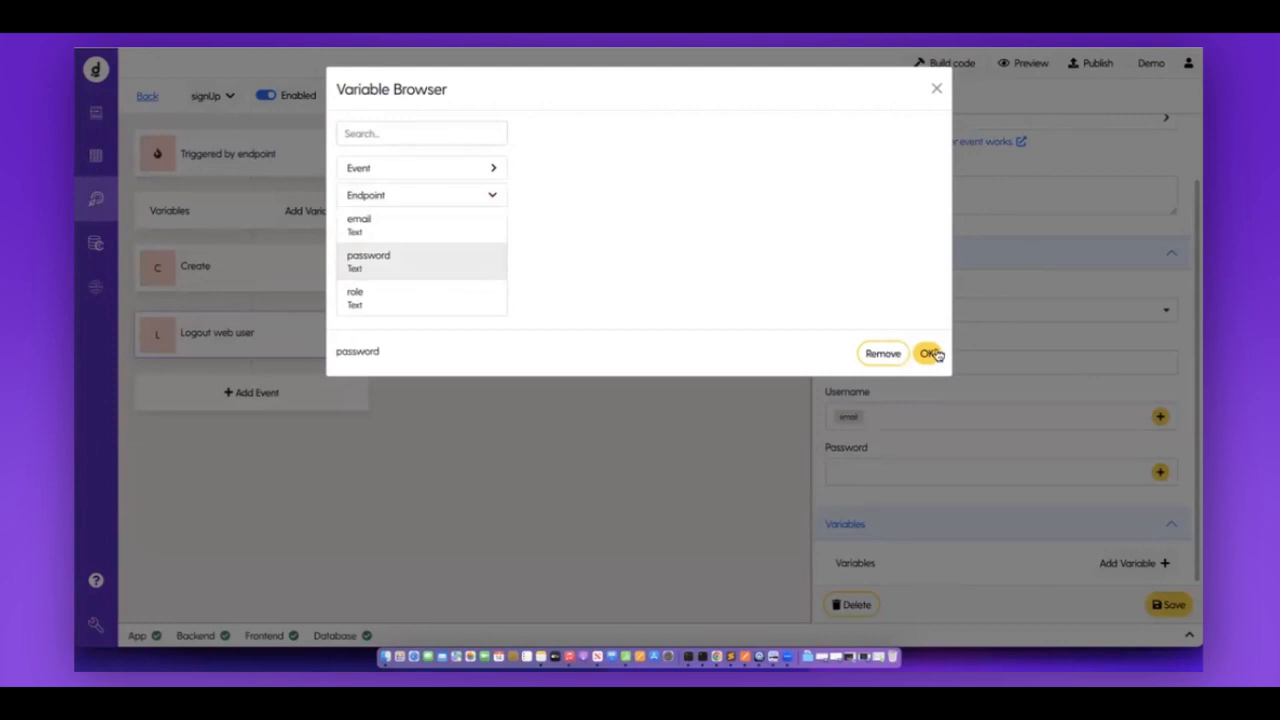
click(927, 353)
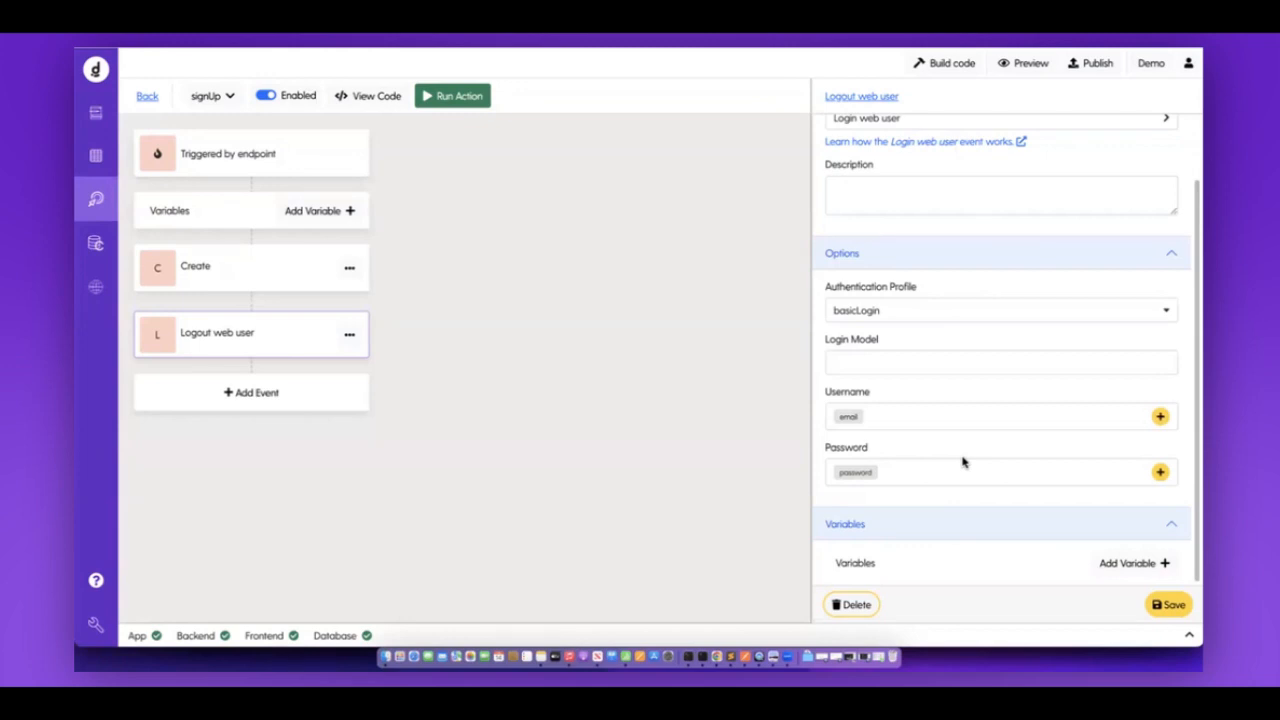
click(896, 362)
click(943, 401)
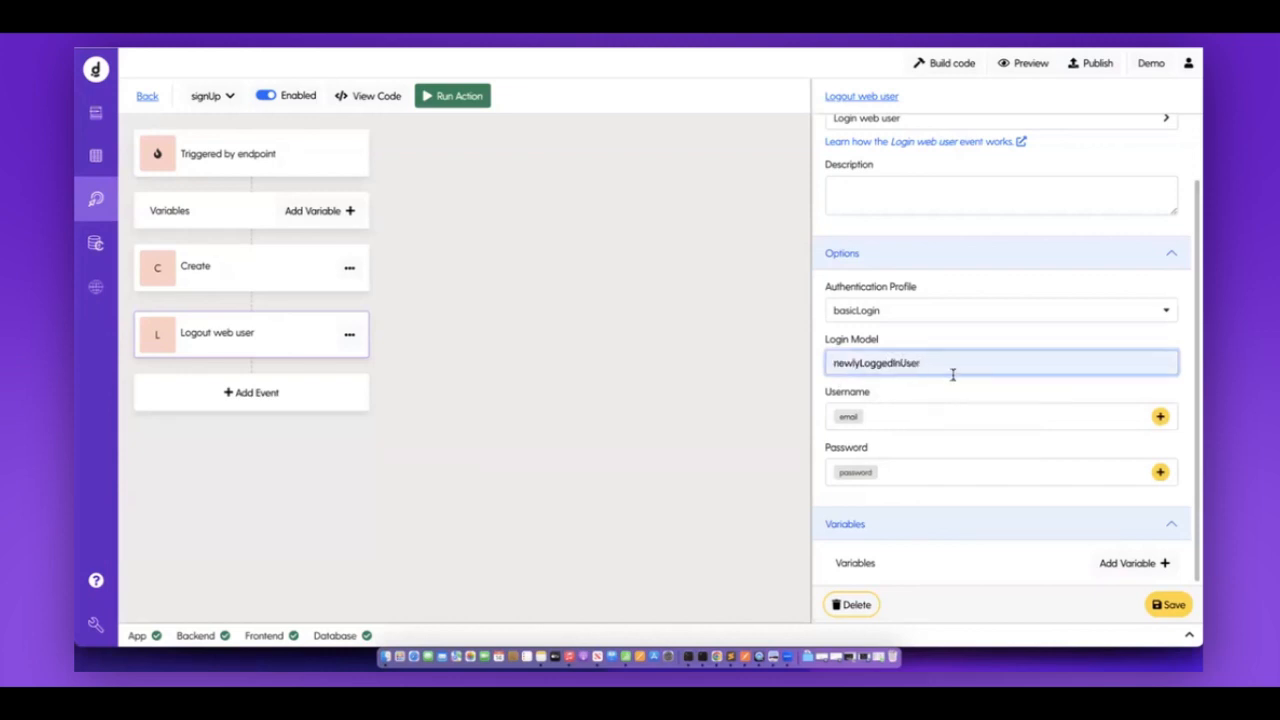
click(1150, 604)
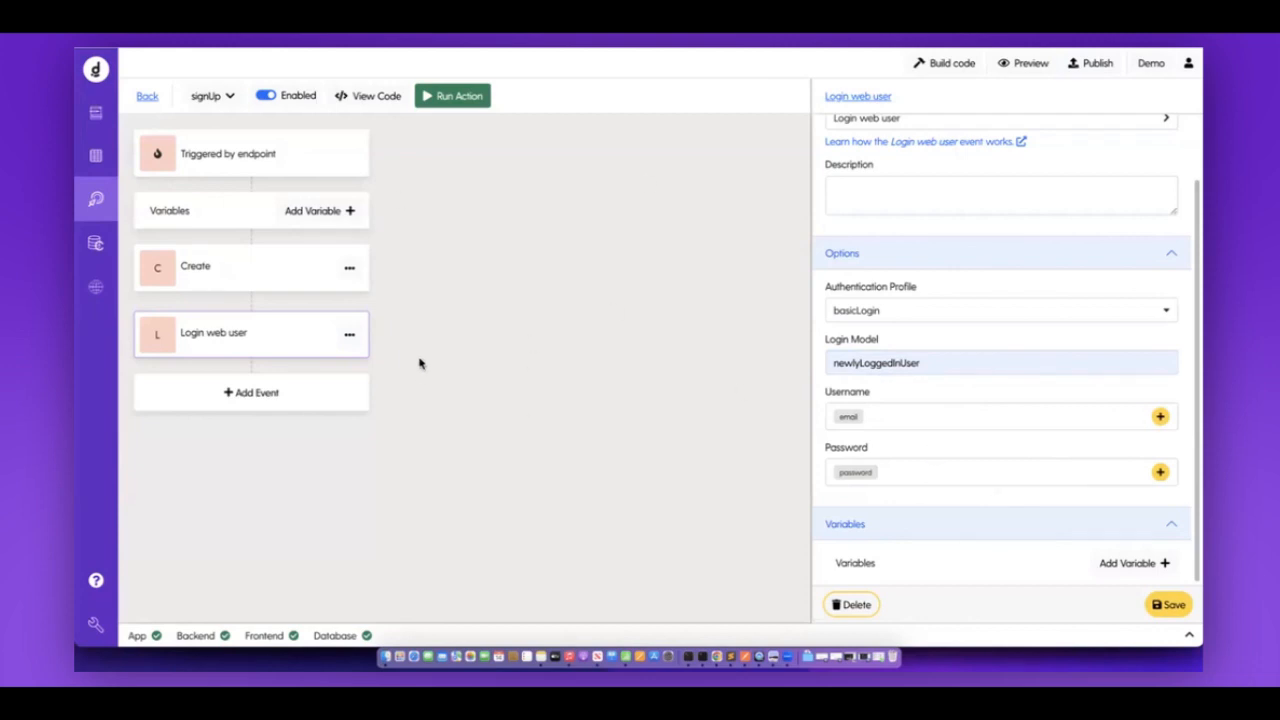
click(334, 168)
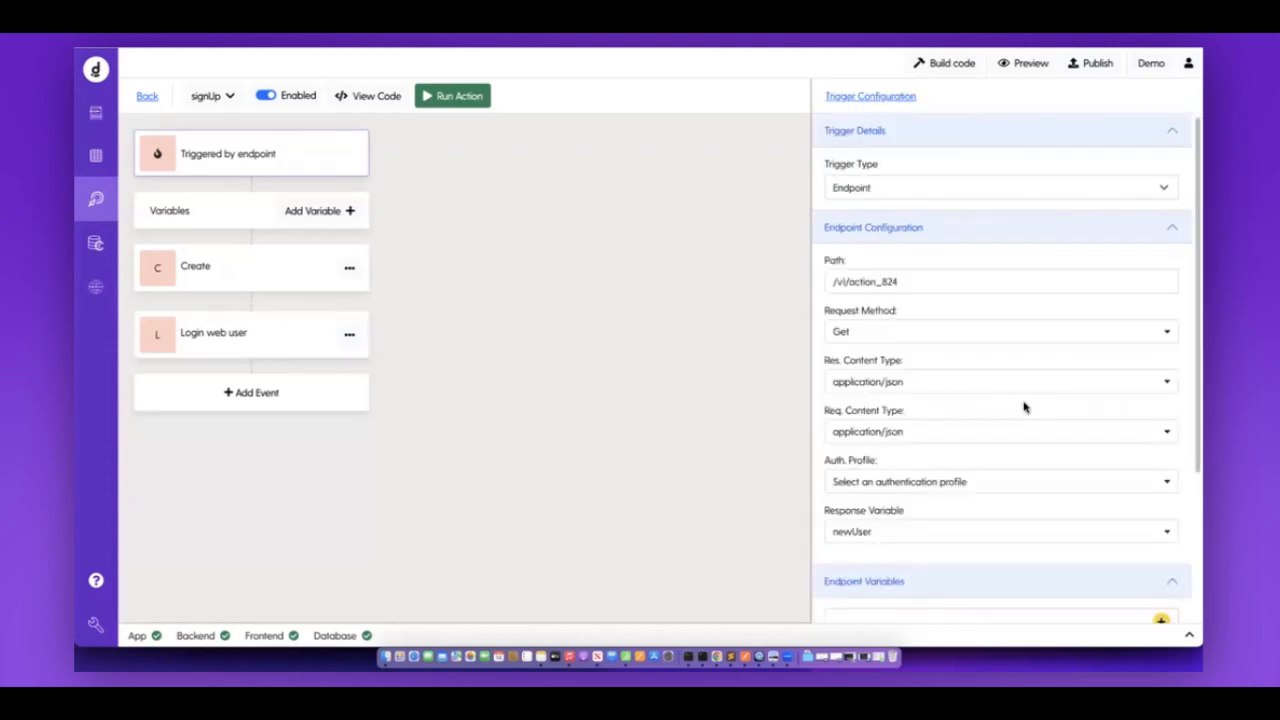
scroll(1024, 407, down, 3)
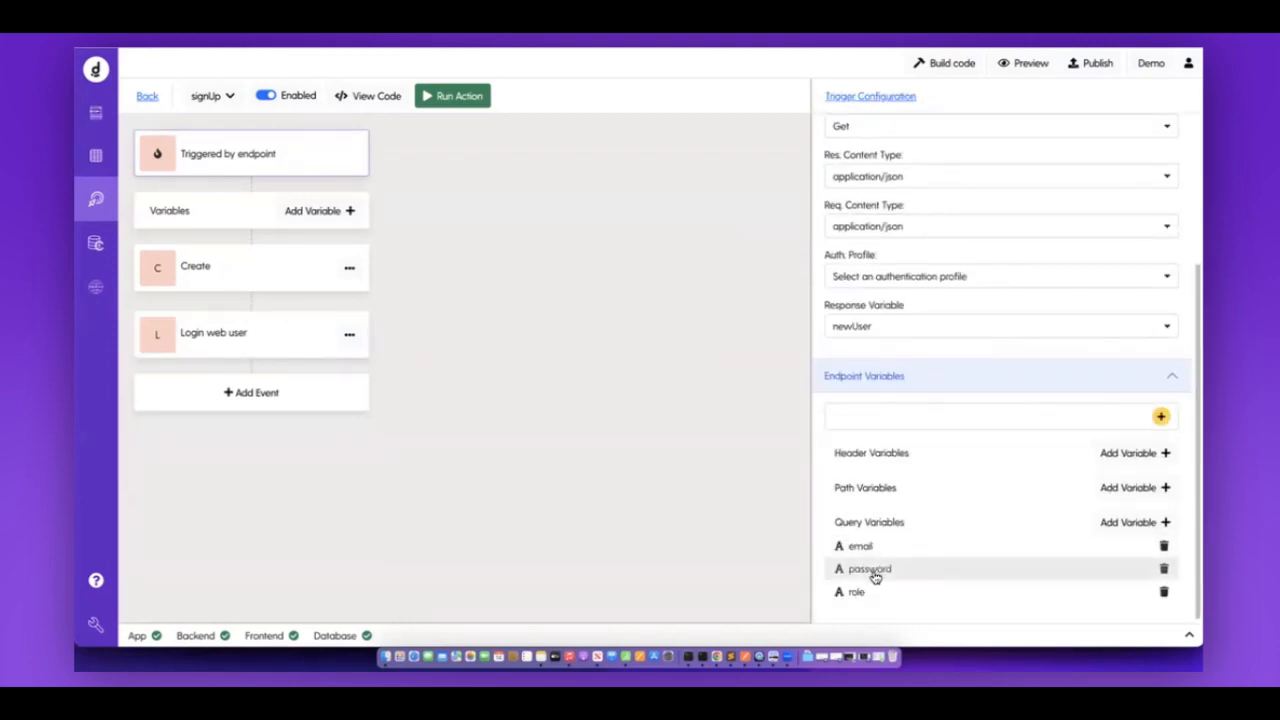
click(278, 283)
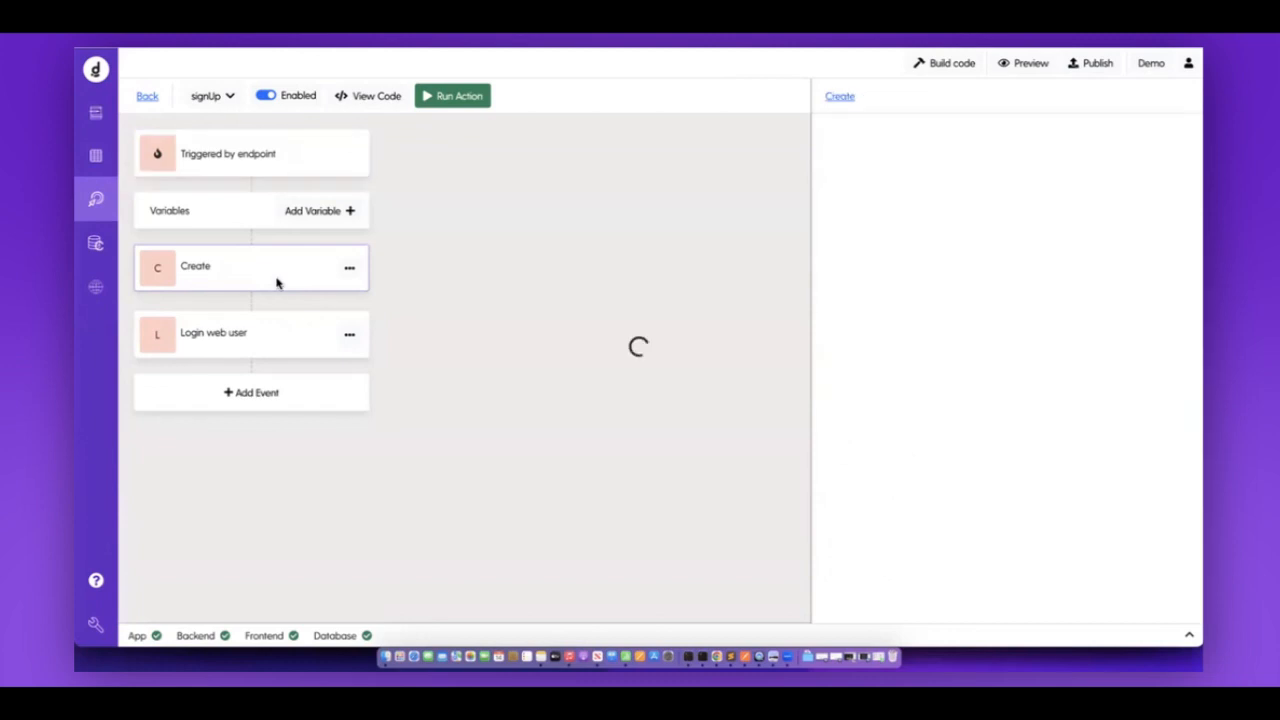
scroll(966, 485, down, 3)
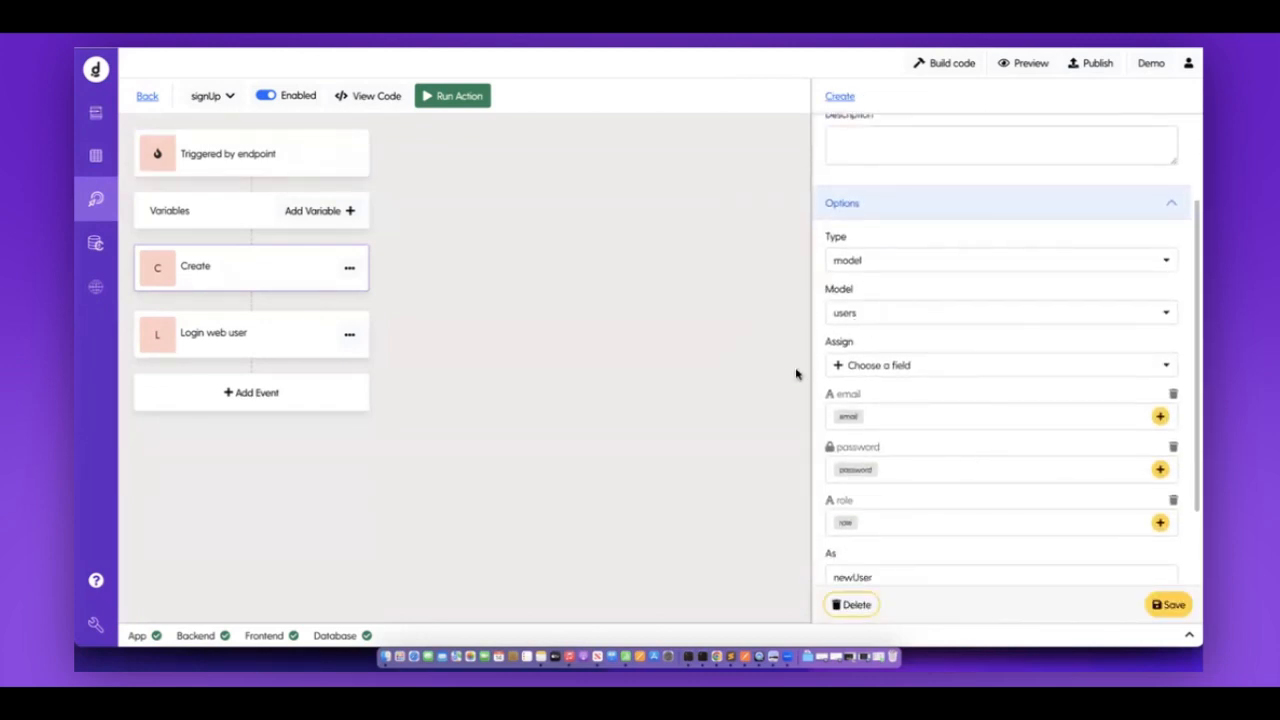
click(294, 343)
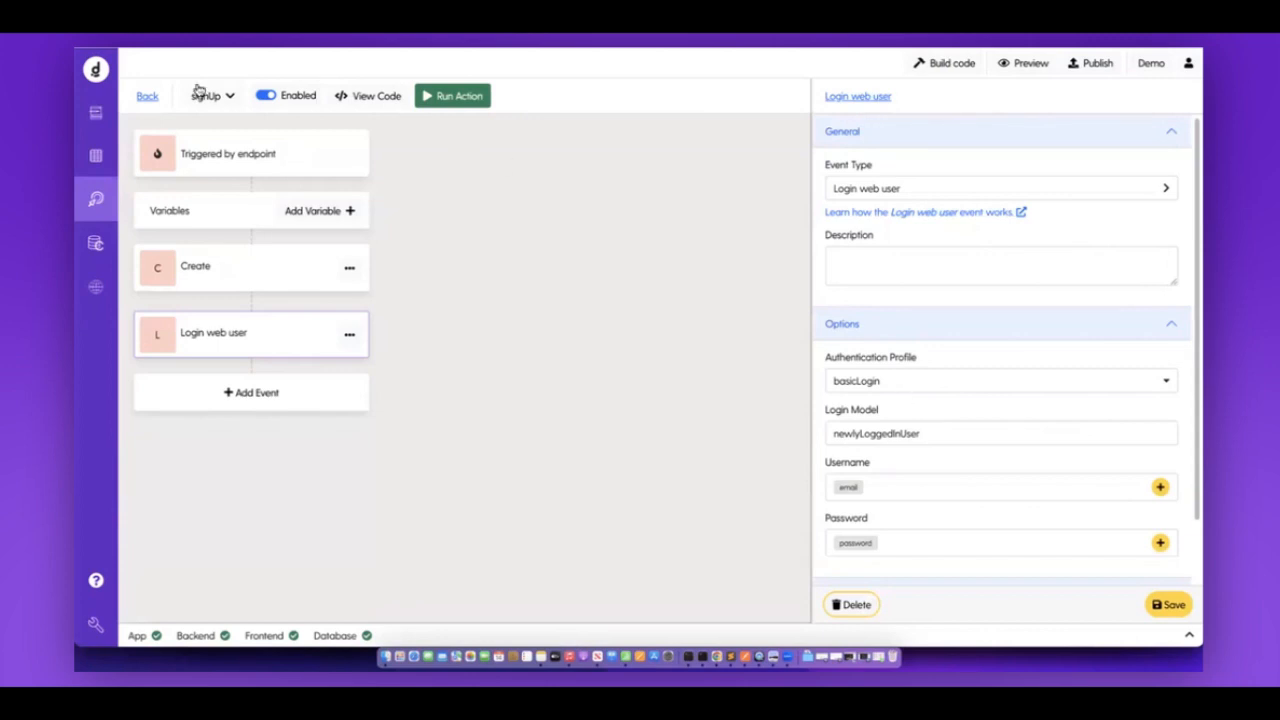
Add a new back-end action renamed to login, triggered by an Endpoint.
click(147, 97)
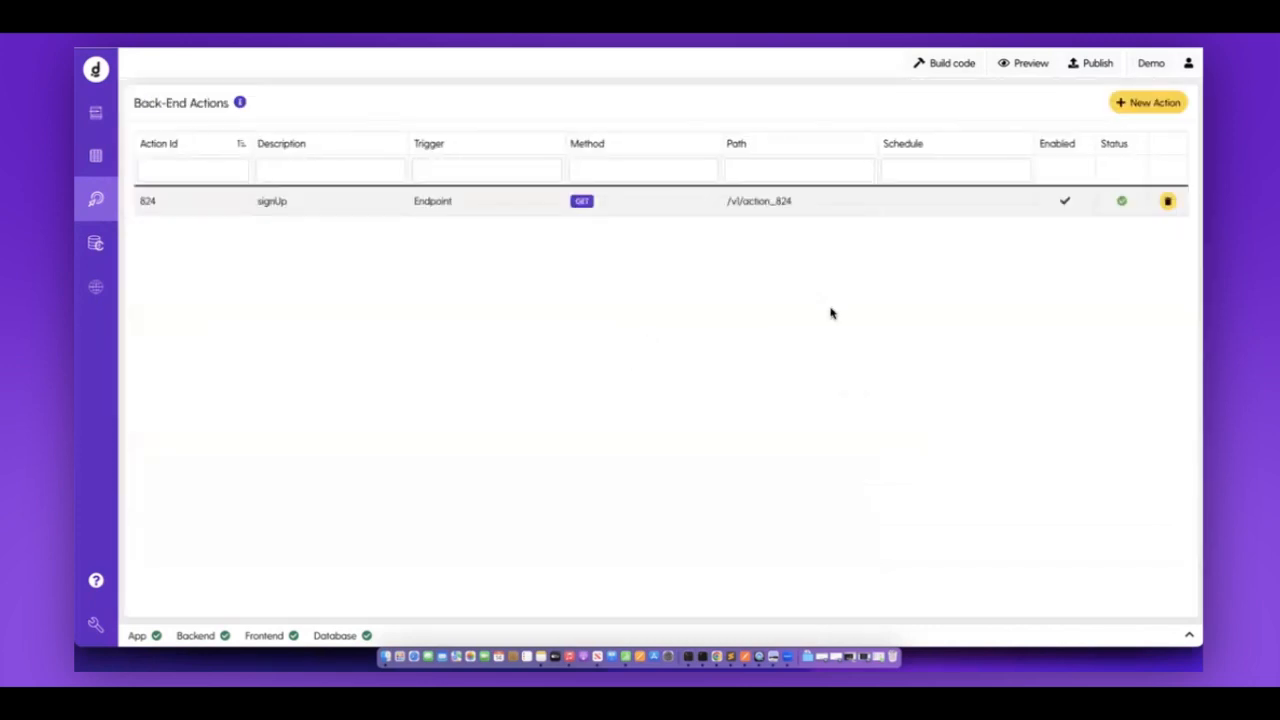
click(1163, 103)
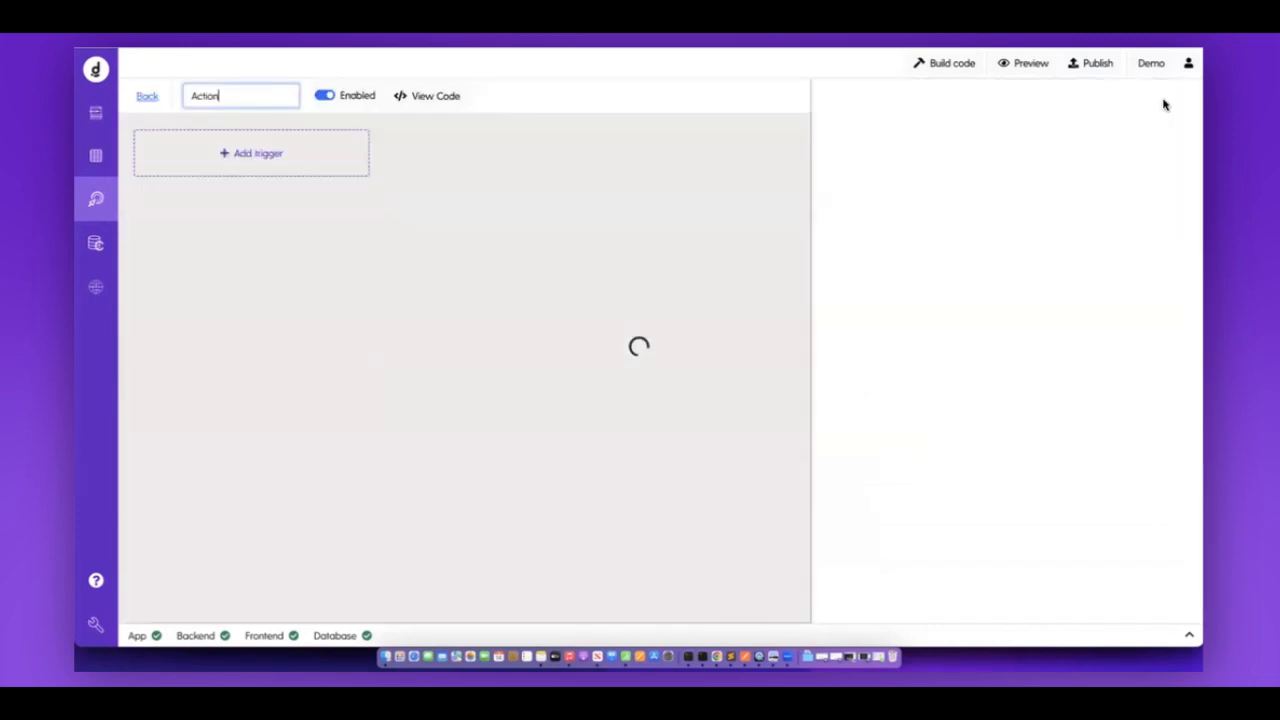
key(super+a)
key(BackSpace)
key(Return)
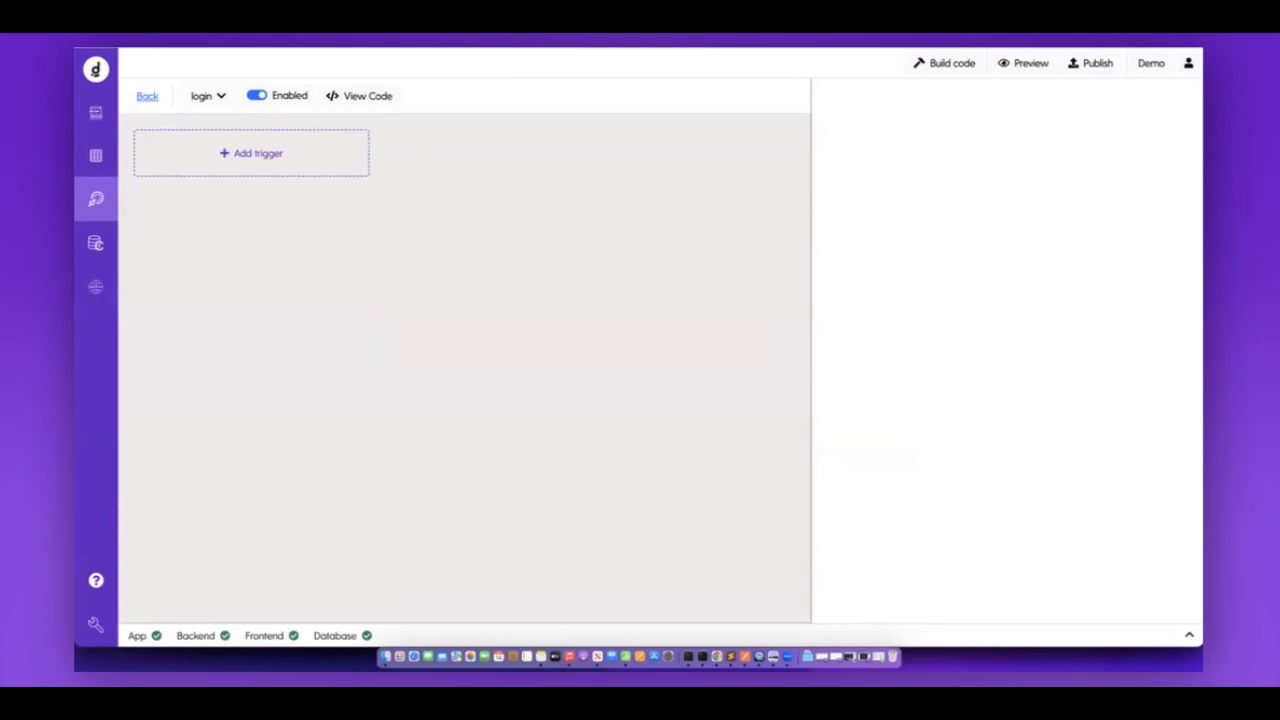
click(297, 154)
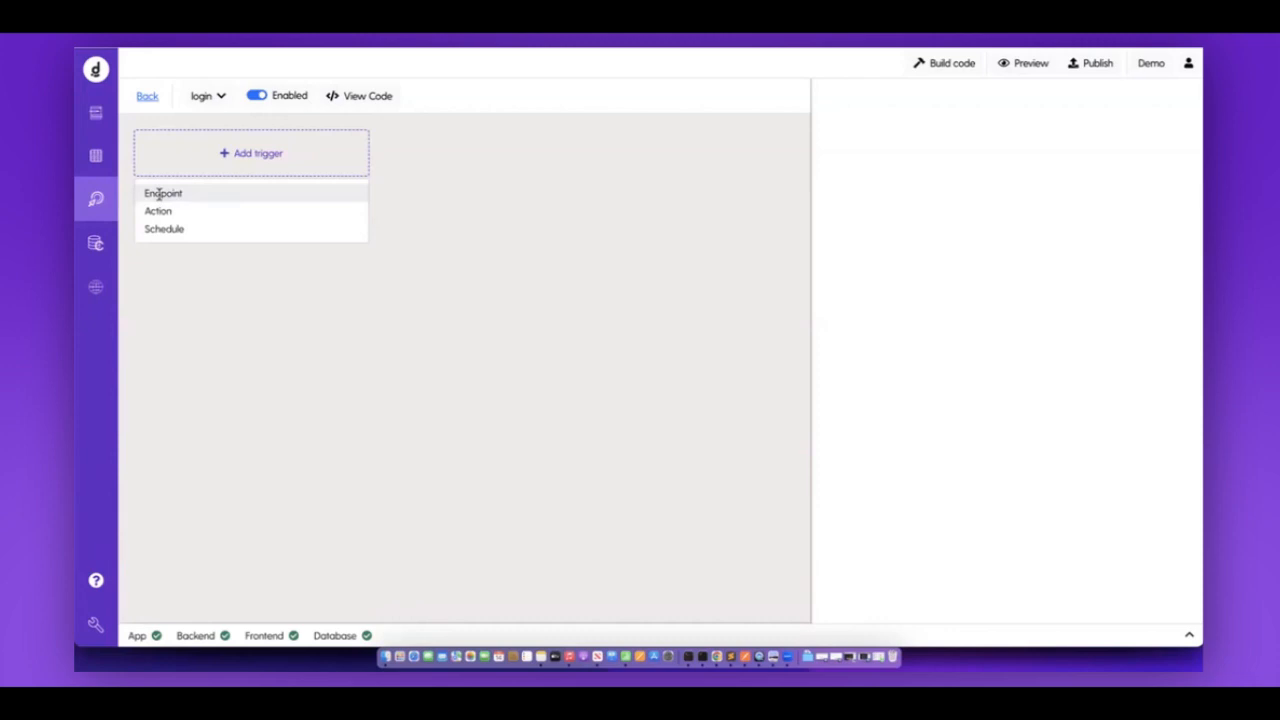
click(160, 193)
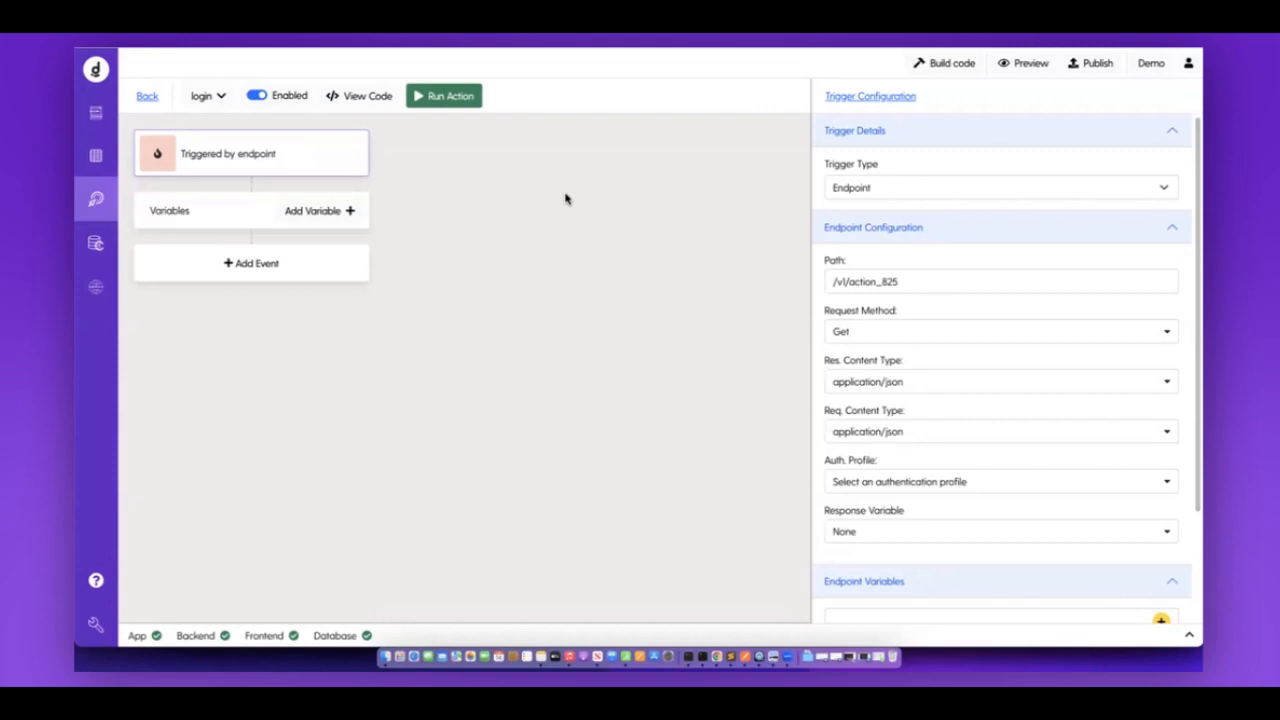
Add two endpoint query variables labelled and named email and password.
scroll(935, 252, down, 3)
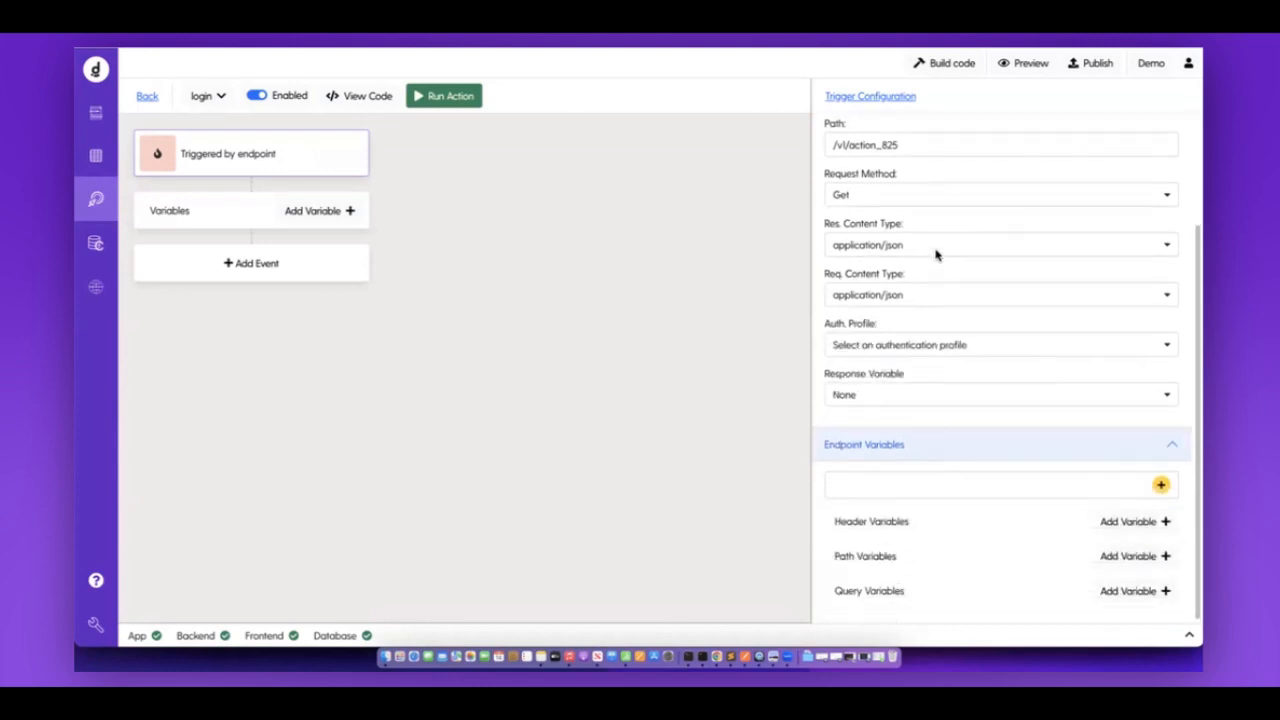
click(1139, 594)
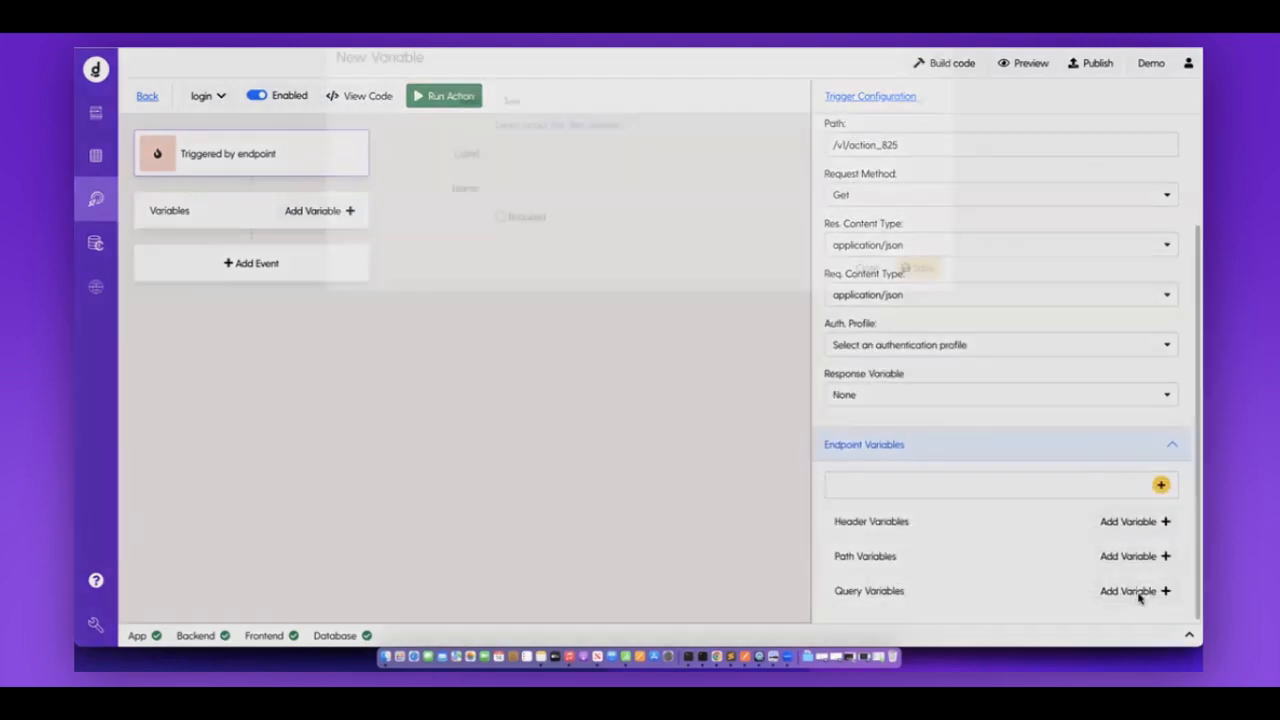
click(580, 186)
text(email)
click(537, 220)
text(email)
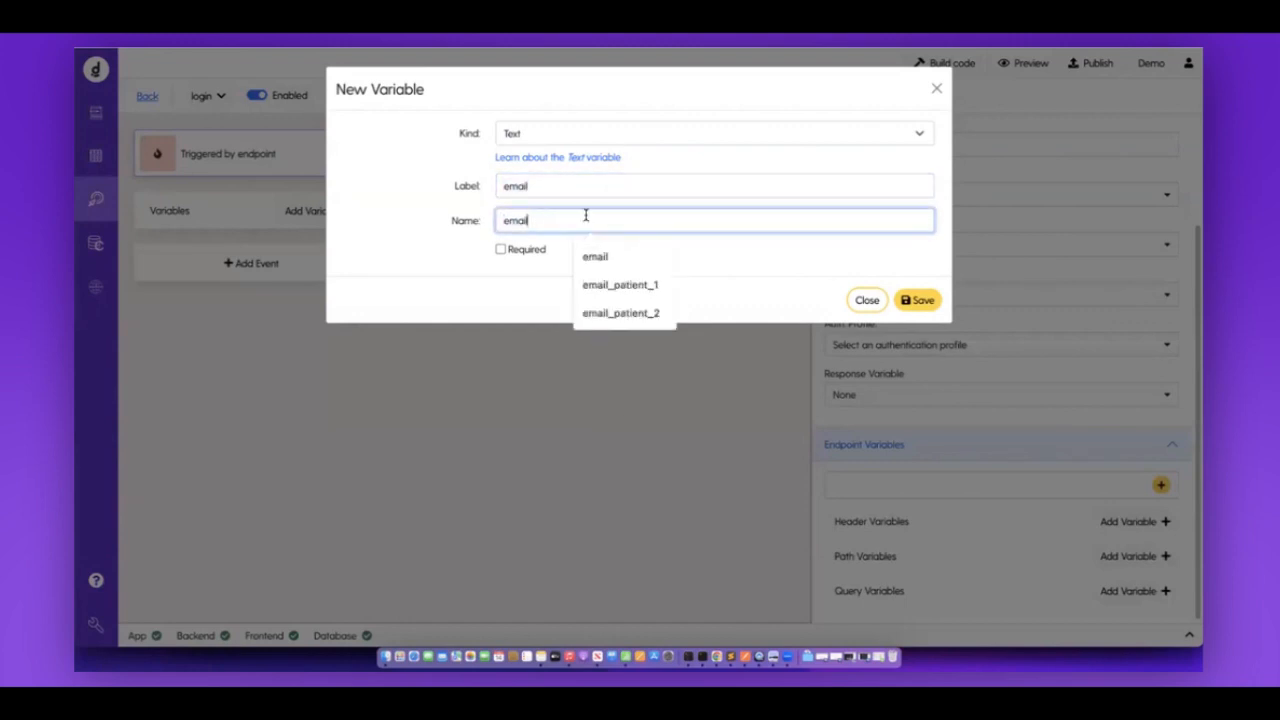
click(918, 300)
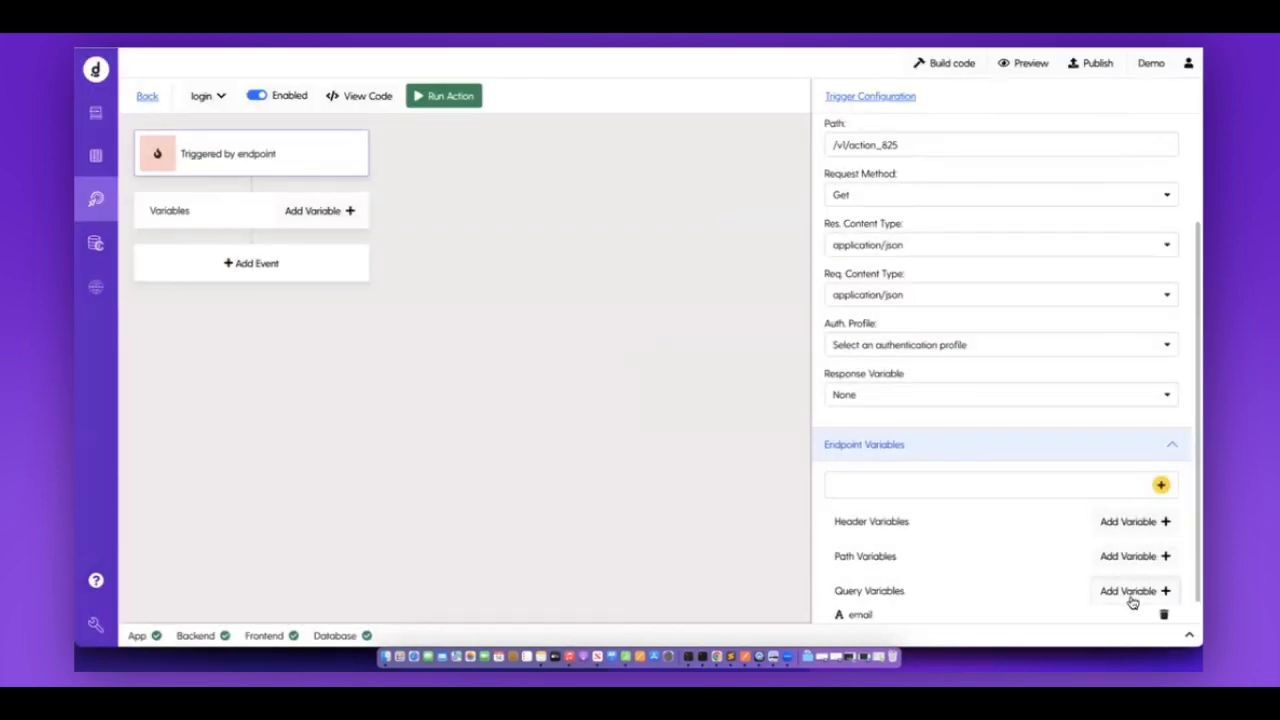
click(1132, 598)
click(586, 186)
text(password)
click(534, 220)
text(password)
click(915, 300)
scroll(958, 546, down, 1)
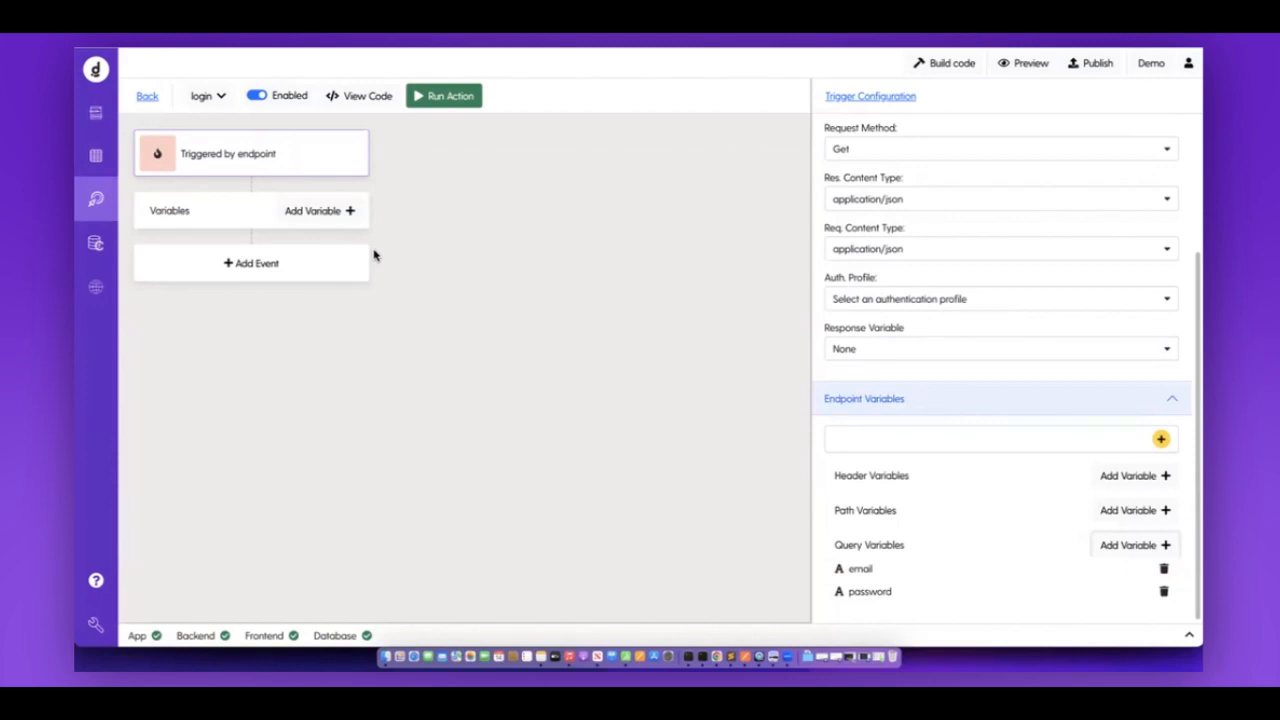
Add a Login web user event to the login action using the basicLogin profile.
click(320, 261)
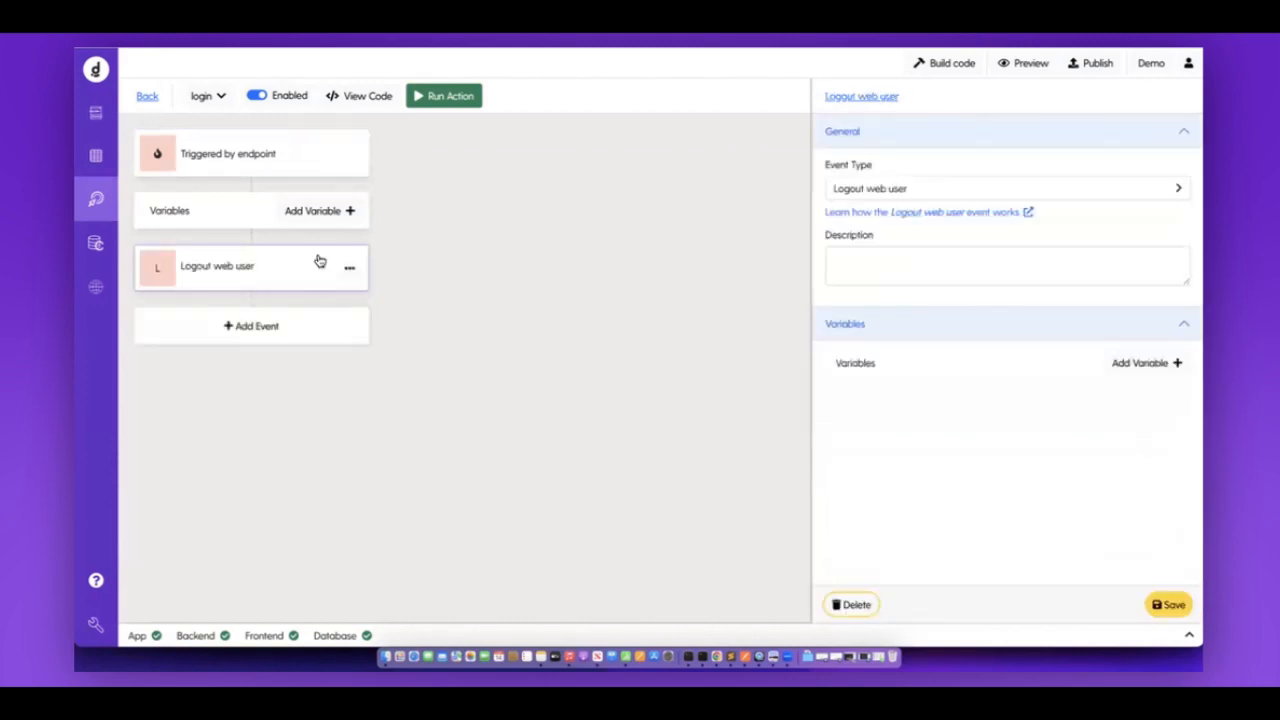
click(907, 195)
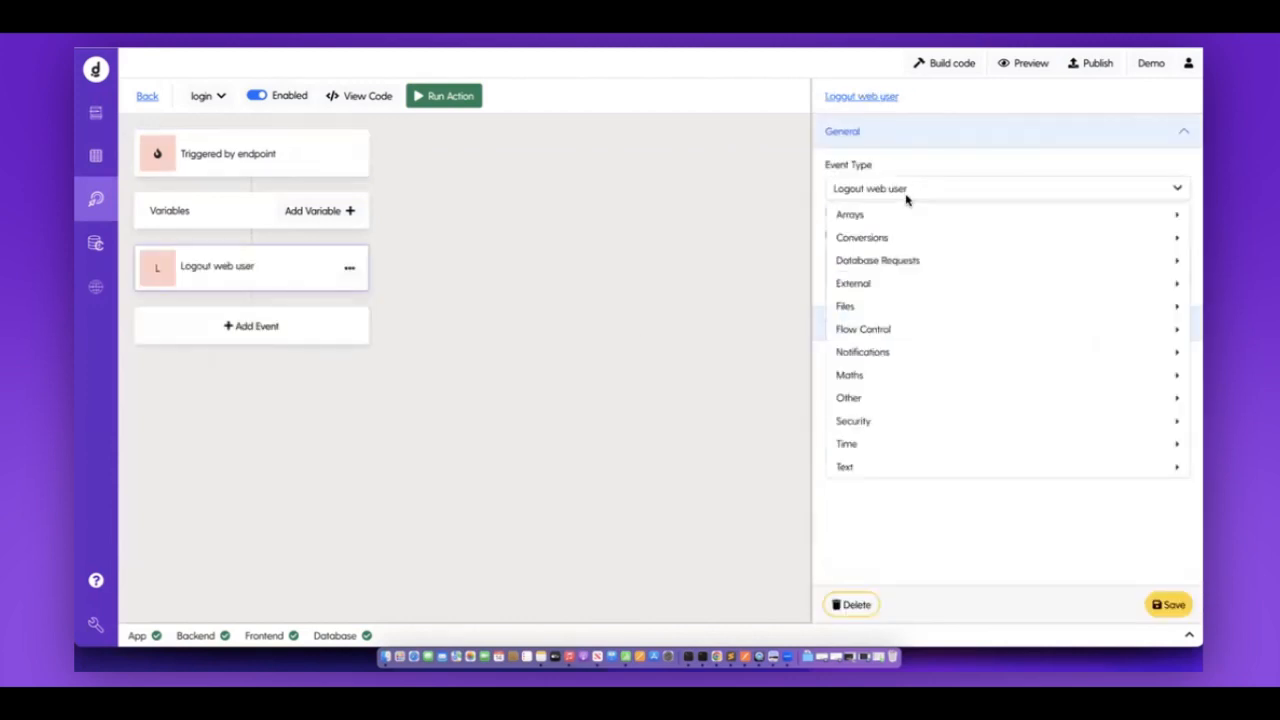
mouse_move(897, 423)
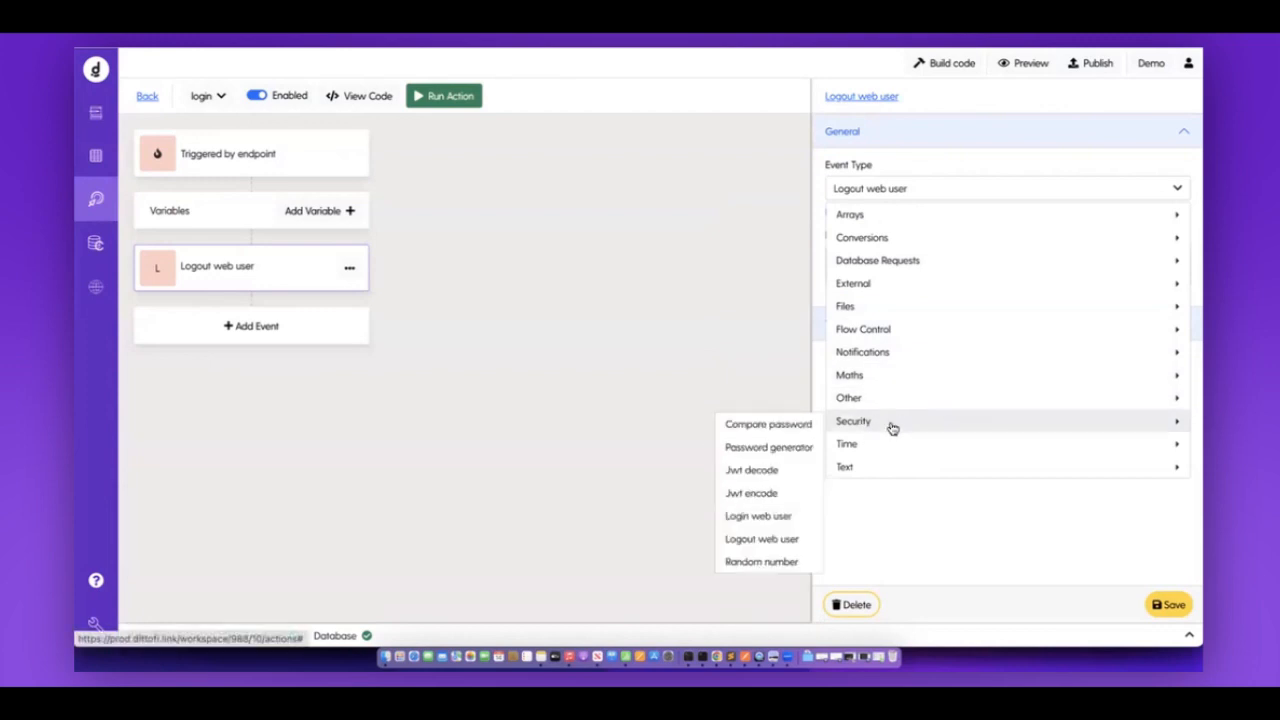
click(764, 516)
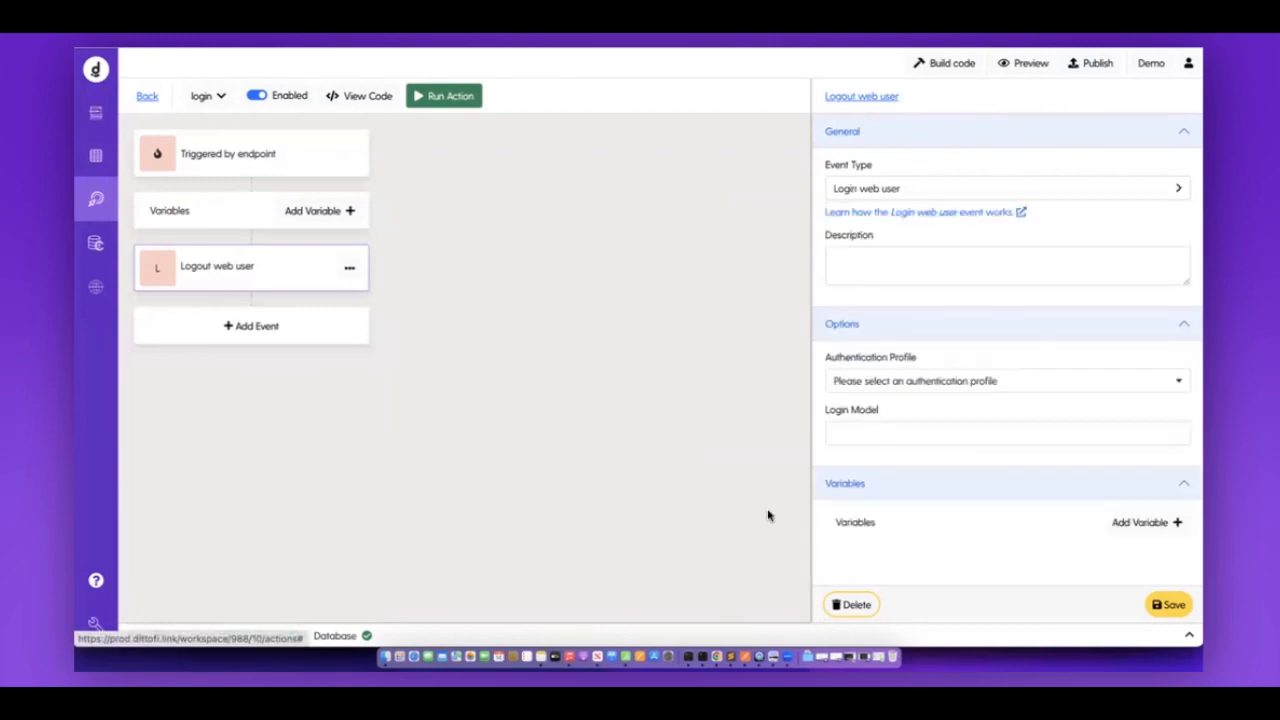
click(966, 390)
Set the event's Username to the endpoint's email and Password to password.
scroll(982, 396, down, 1)
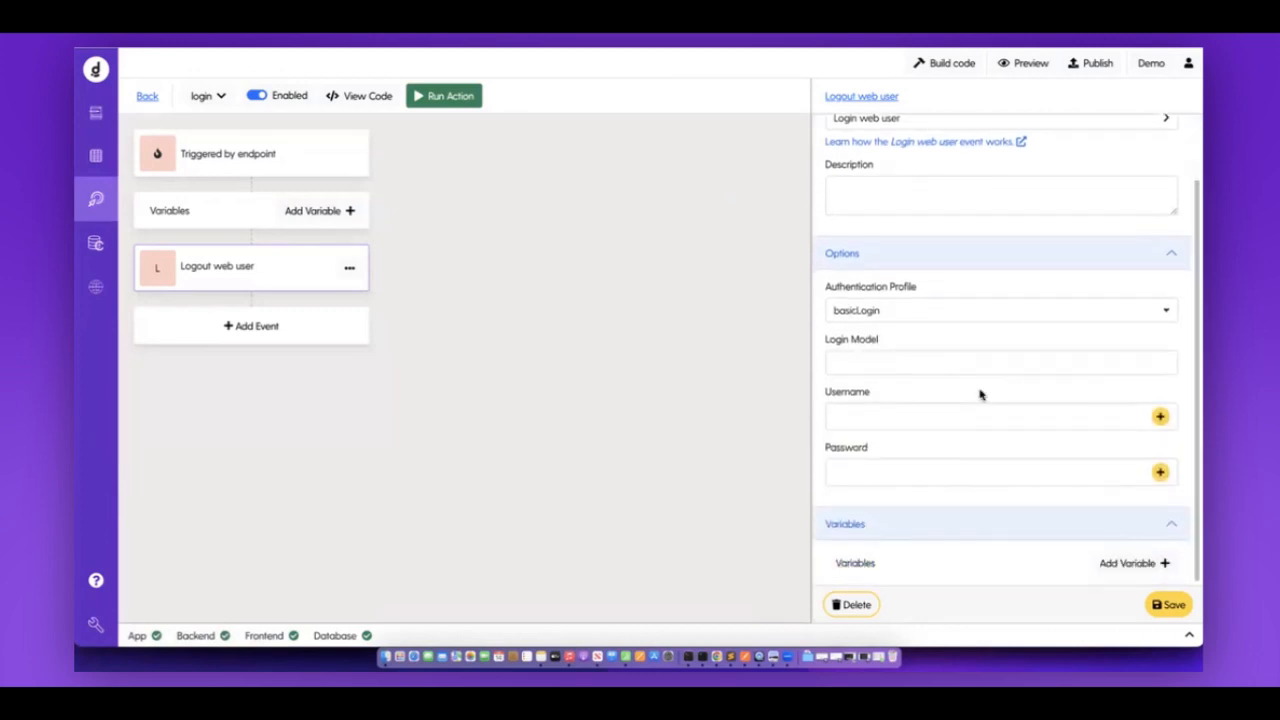
click(1160, 416)
click(449, 172)
click(440, 195)
click(927, 332)
click(1160, 472)
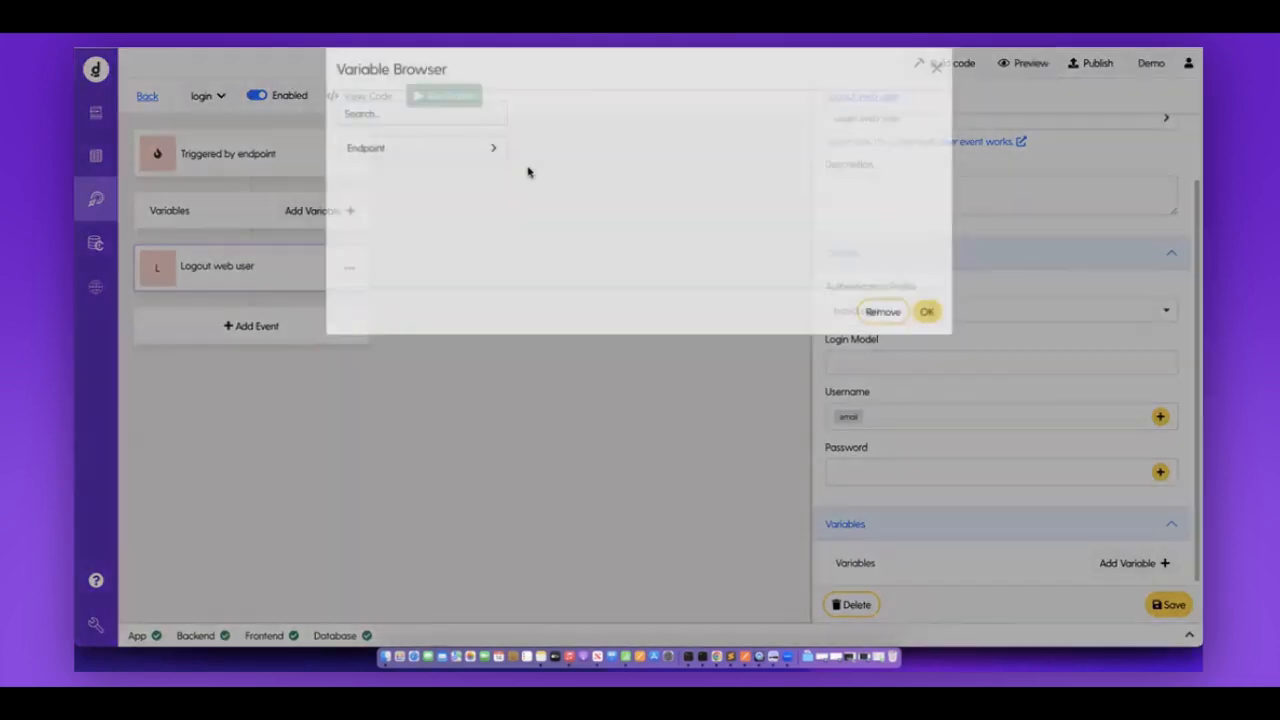
click(470, 170)
double_click(449, 228)
click(929, 332)
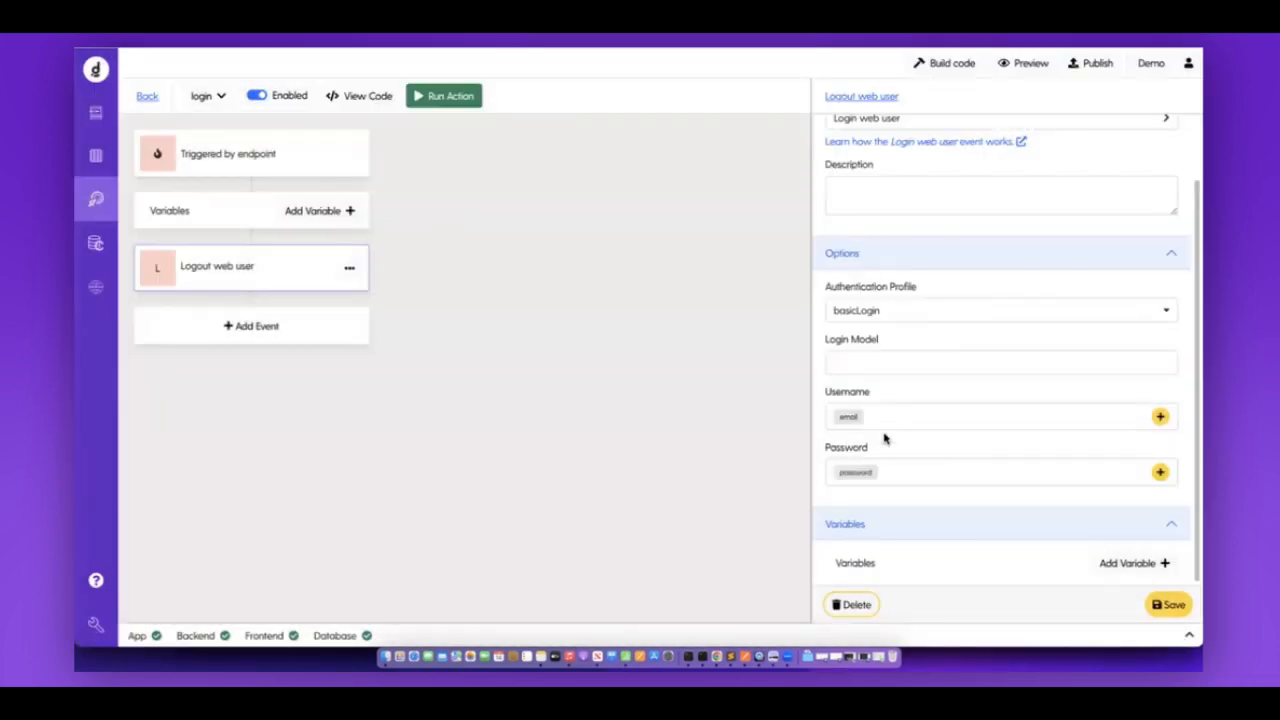
Store the login as newlyLoggedInUser in Login Model and save the event.
drag(826, 340, 925, 341)
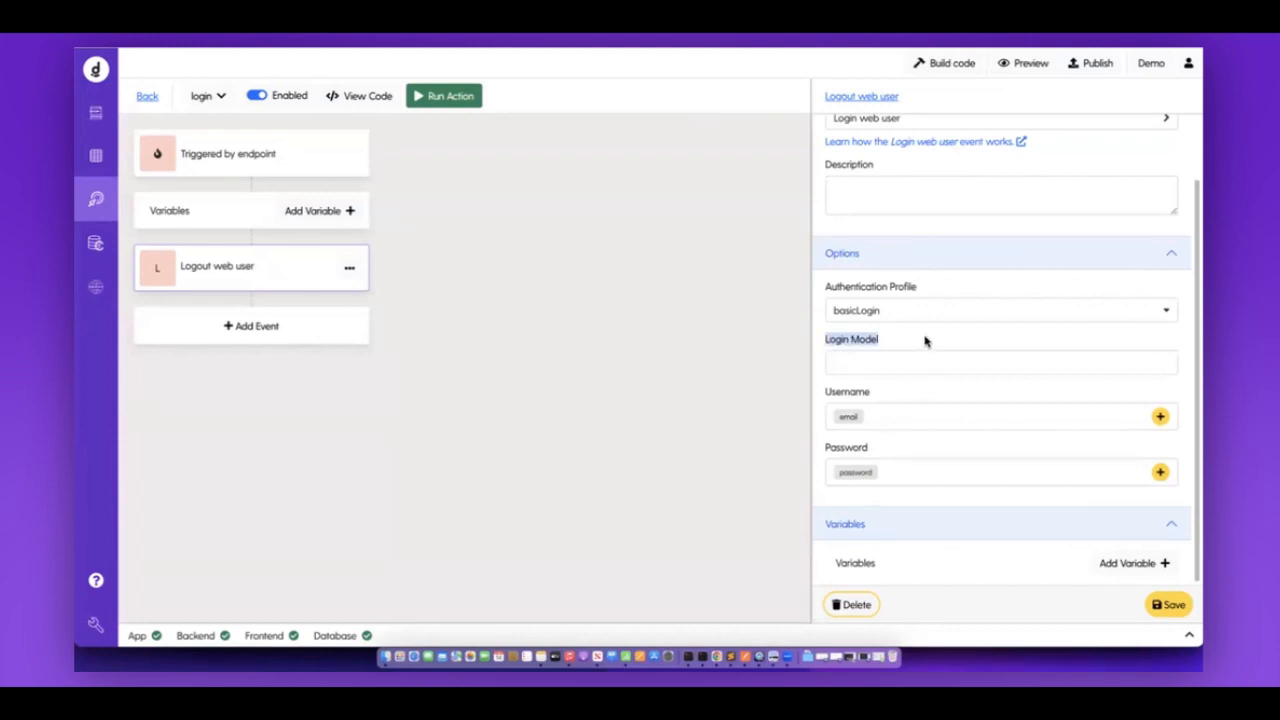
click(855, 364)
click(927, 398)
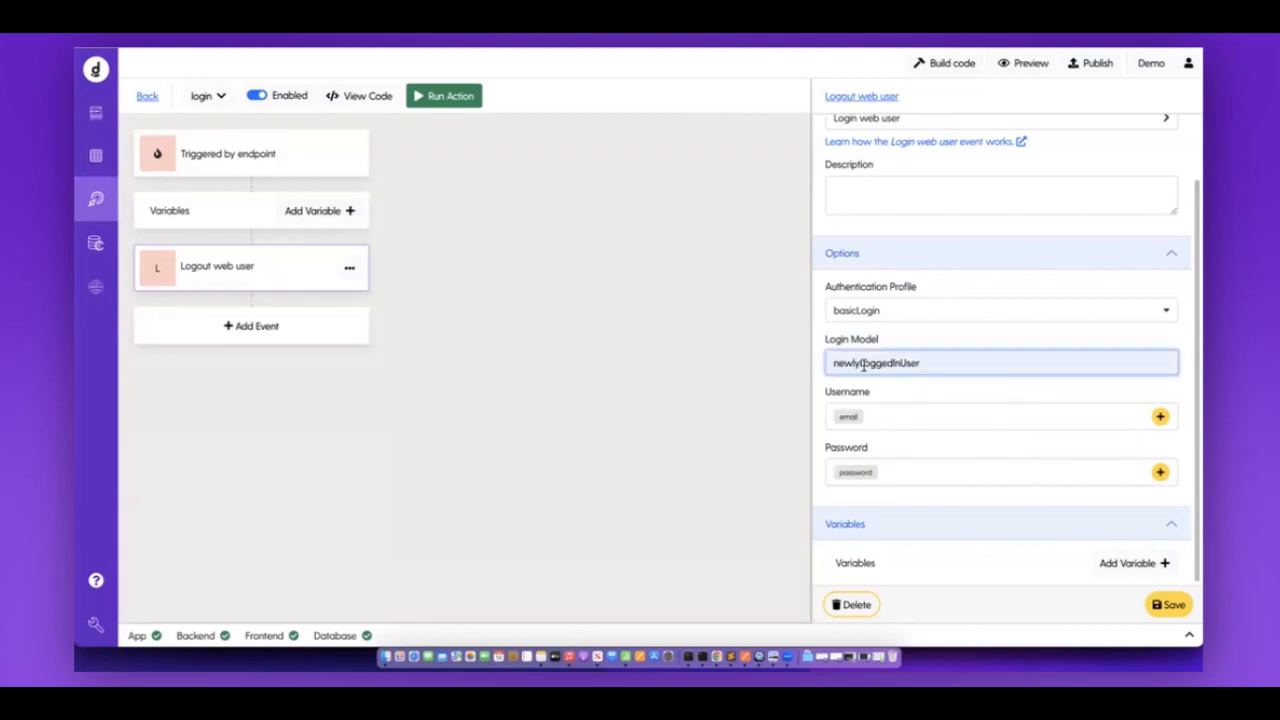
drag(836, 364, 983, 364)
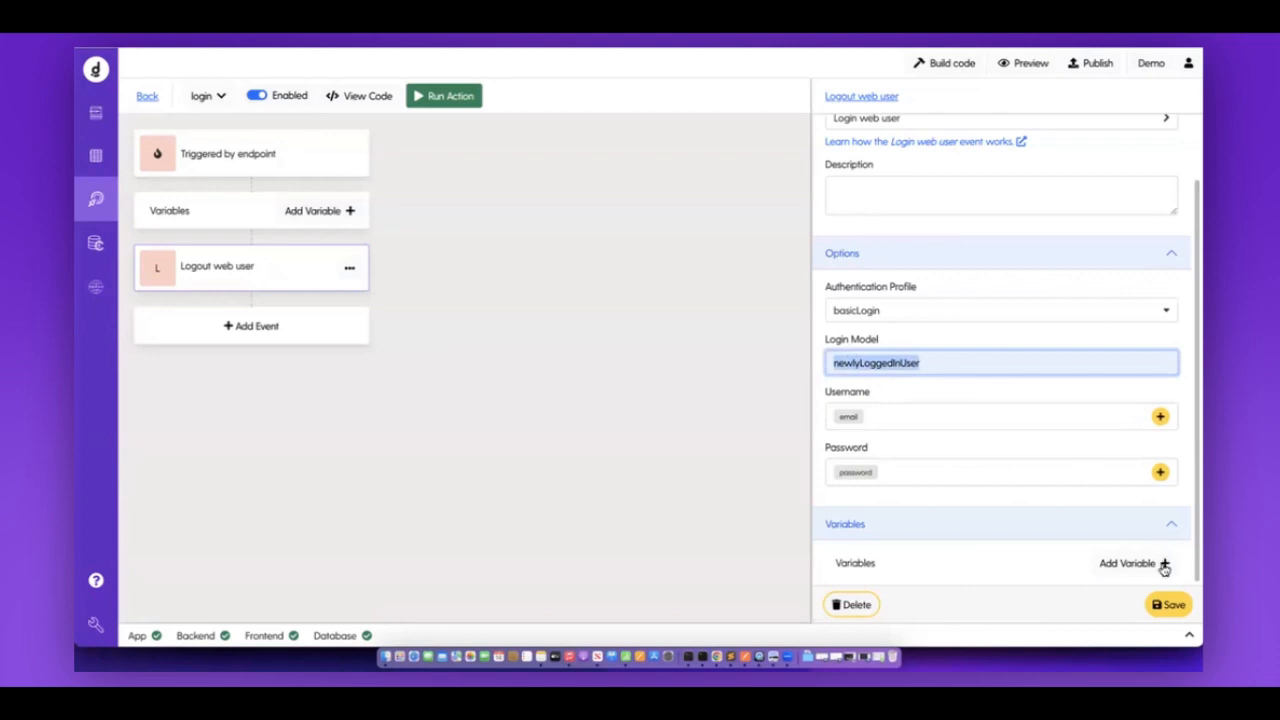
click(1162, 605)
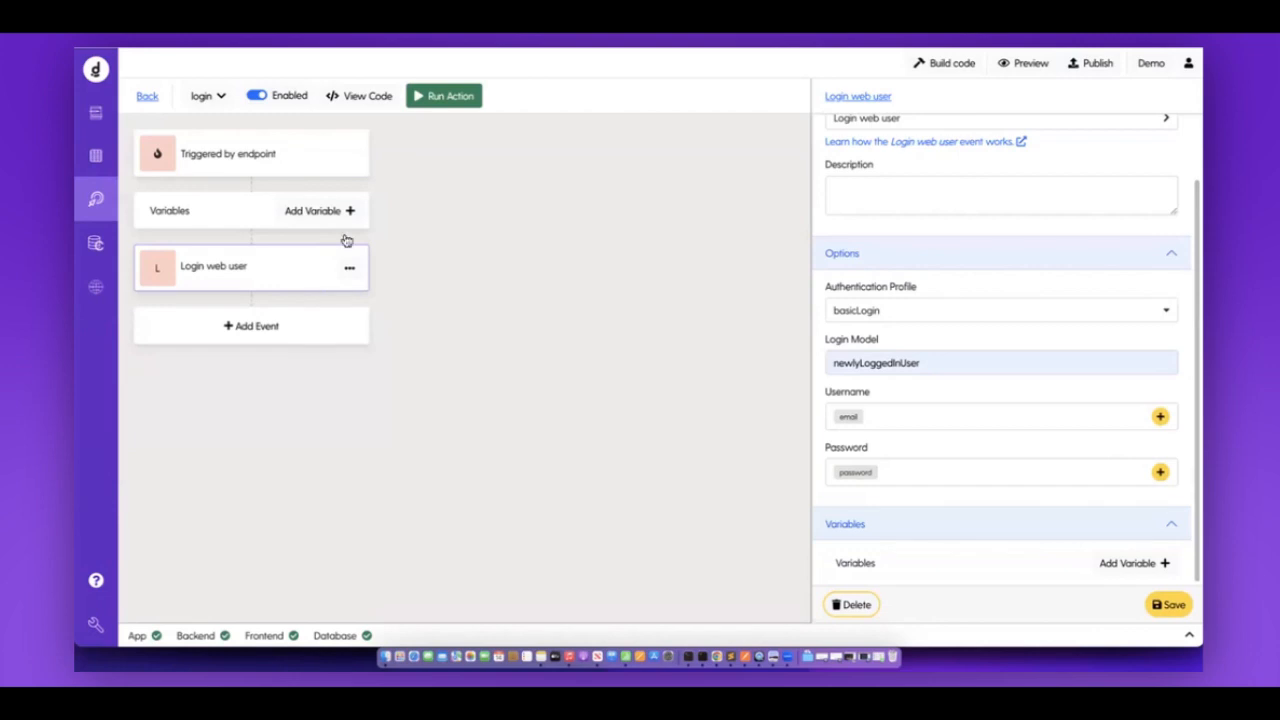
click(385, 162)
Set the endpoint trigger's Response Variable to newlyLoggedInUser.
click(287, 163)
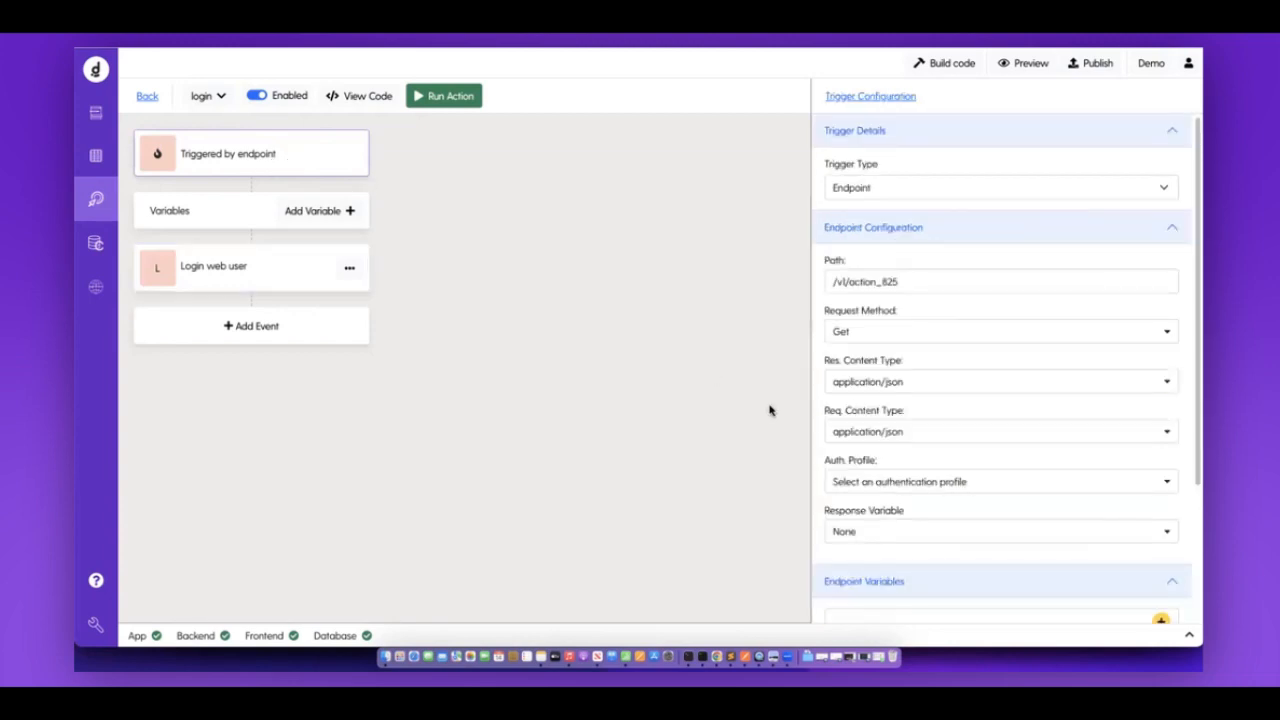
drag(818, 512, 954, 515)
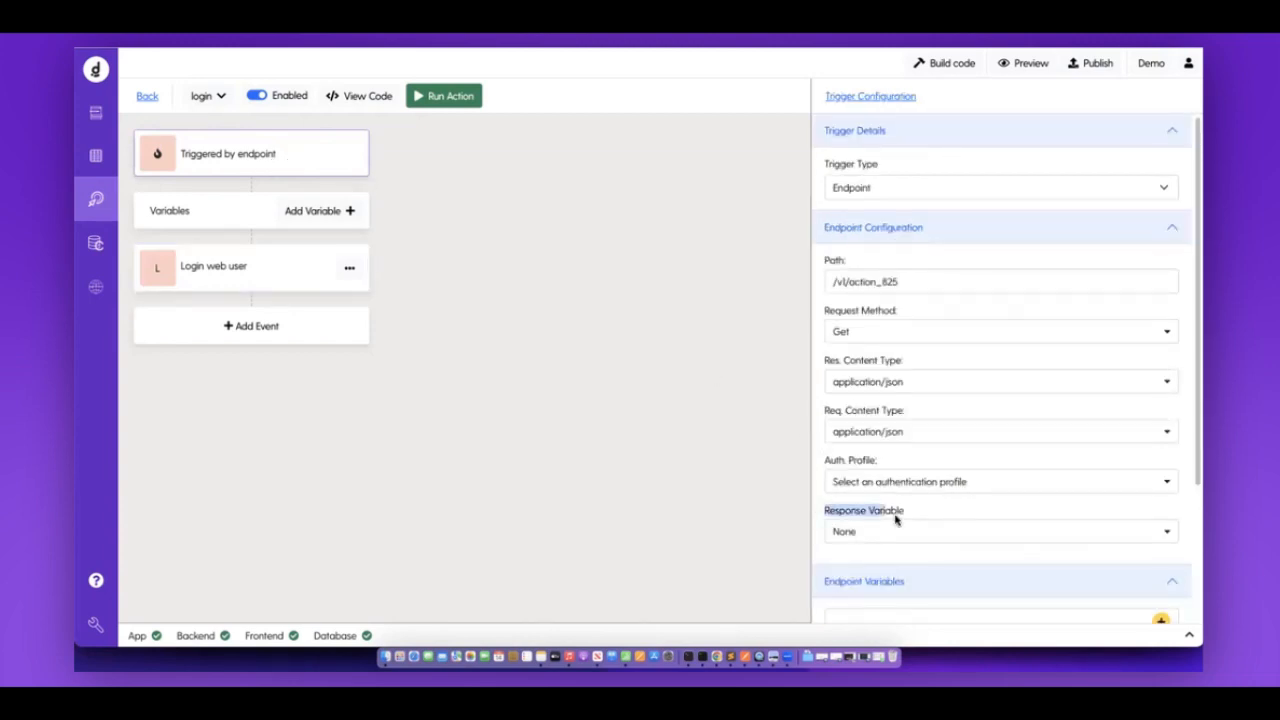
scroll(946, 342, down, 2)
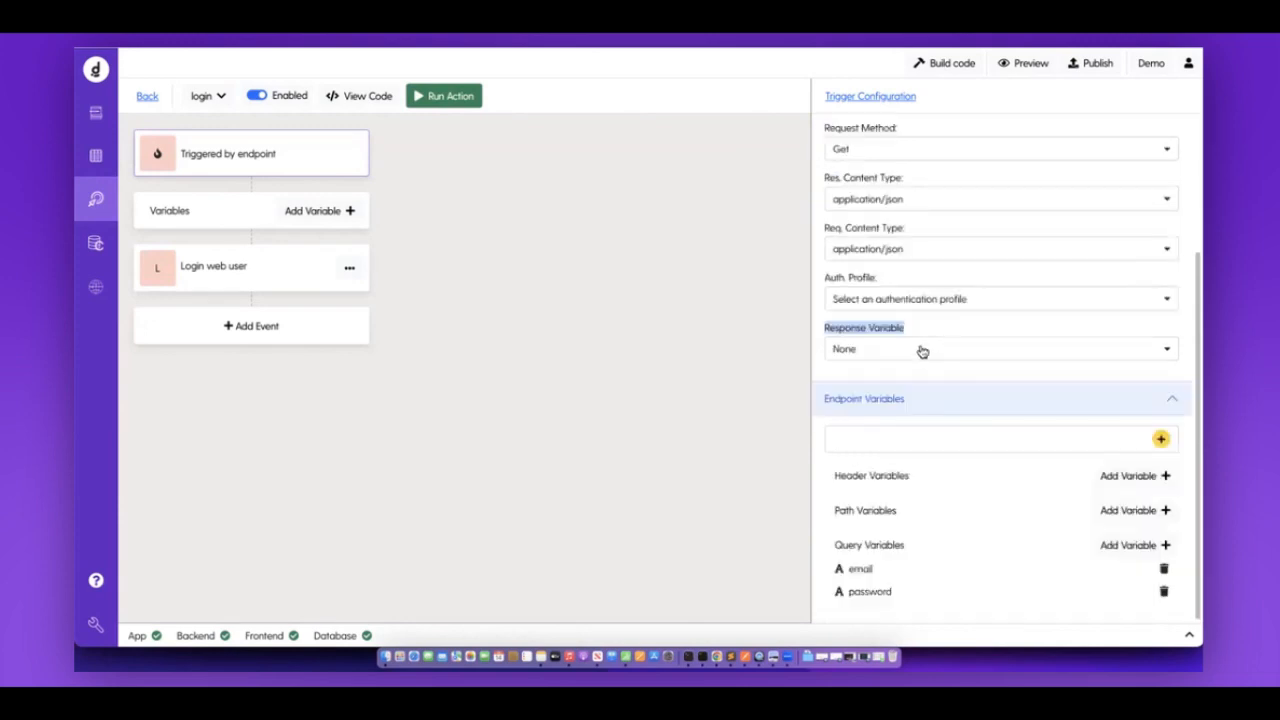
click(922, 351)
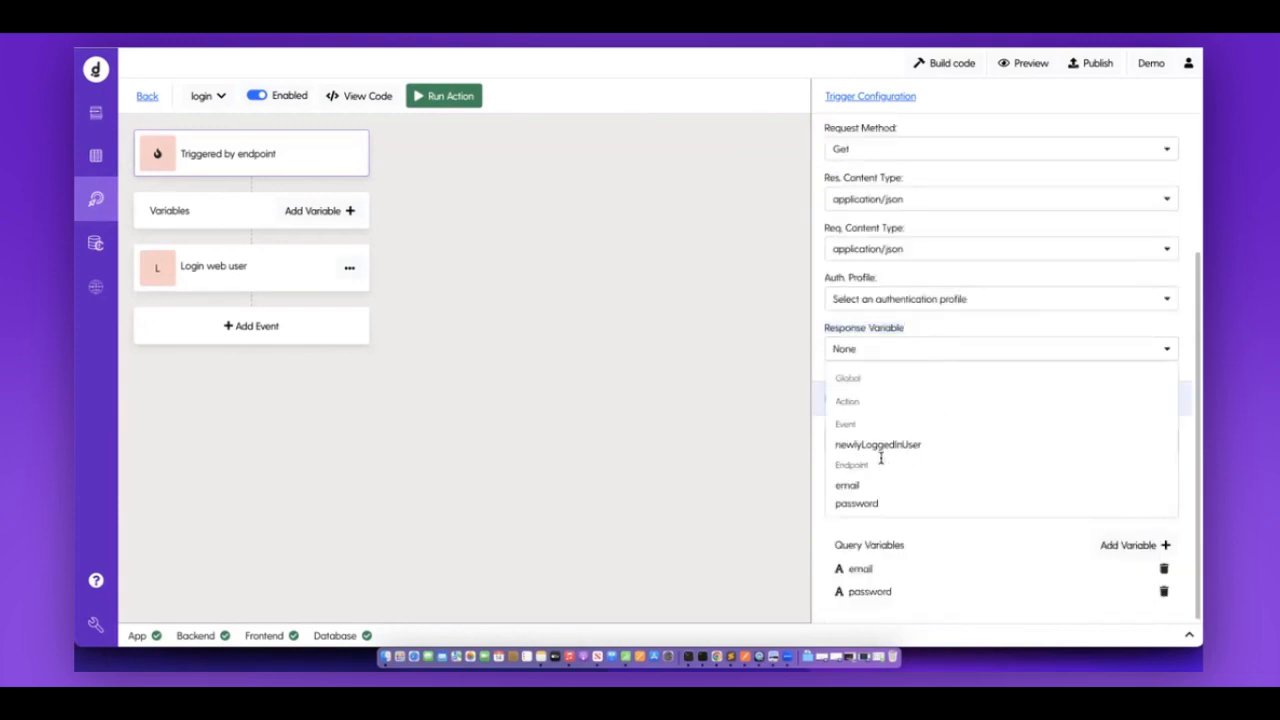
click(853, 448)
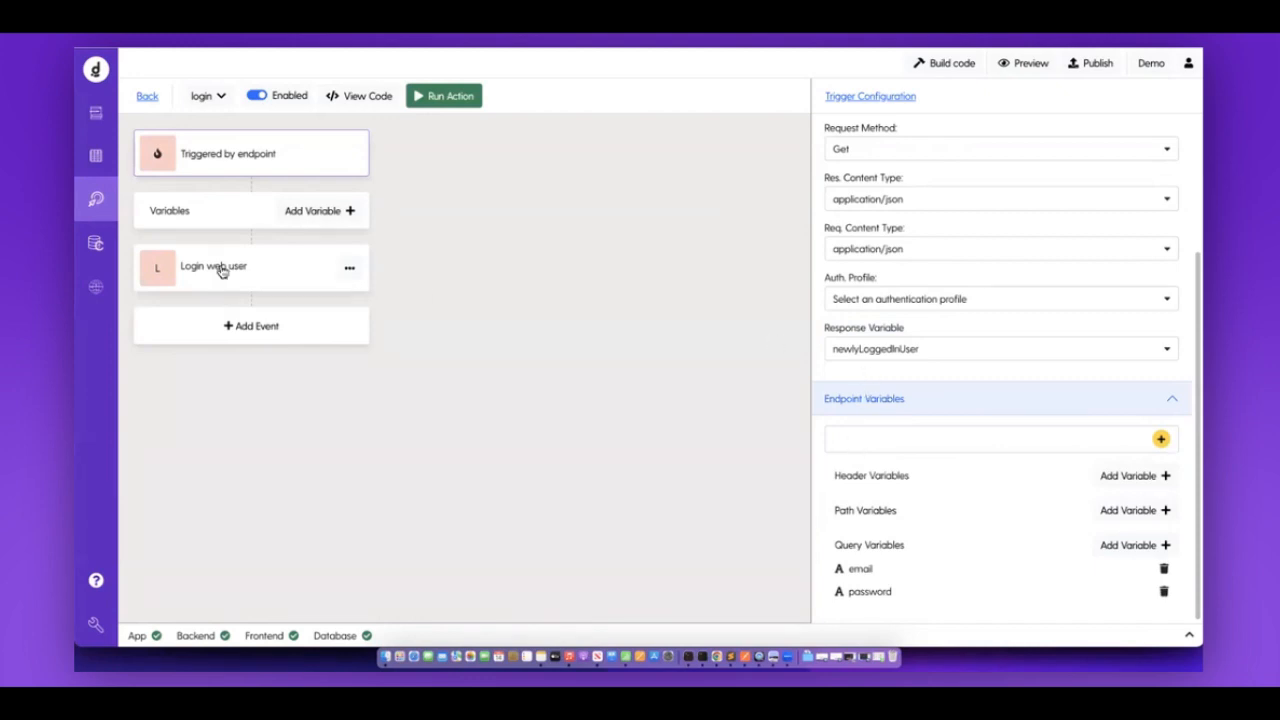
Confirm the Login event's Login Model is newlyLoggedInUser, then return to the endpoint trigger.
click(278, 276)
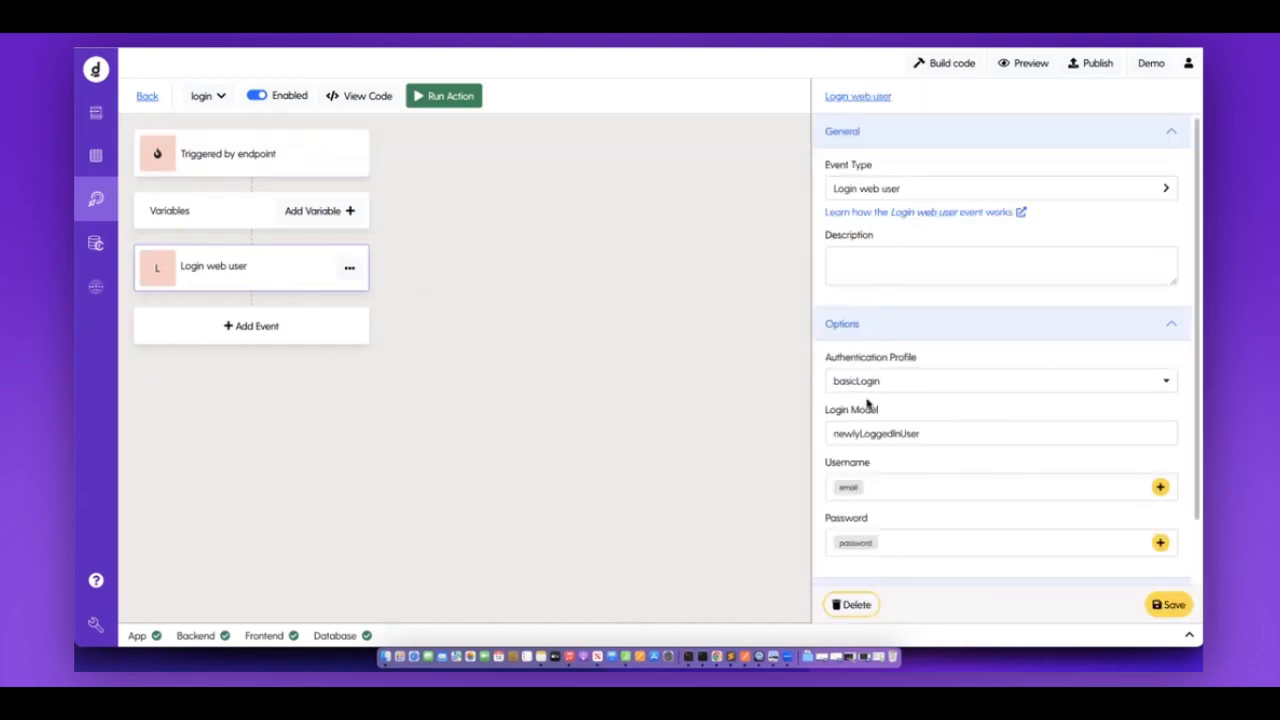
double_click(980, 437)
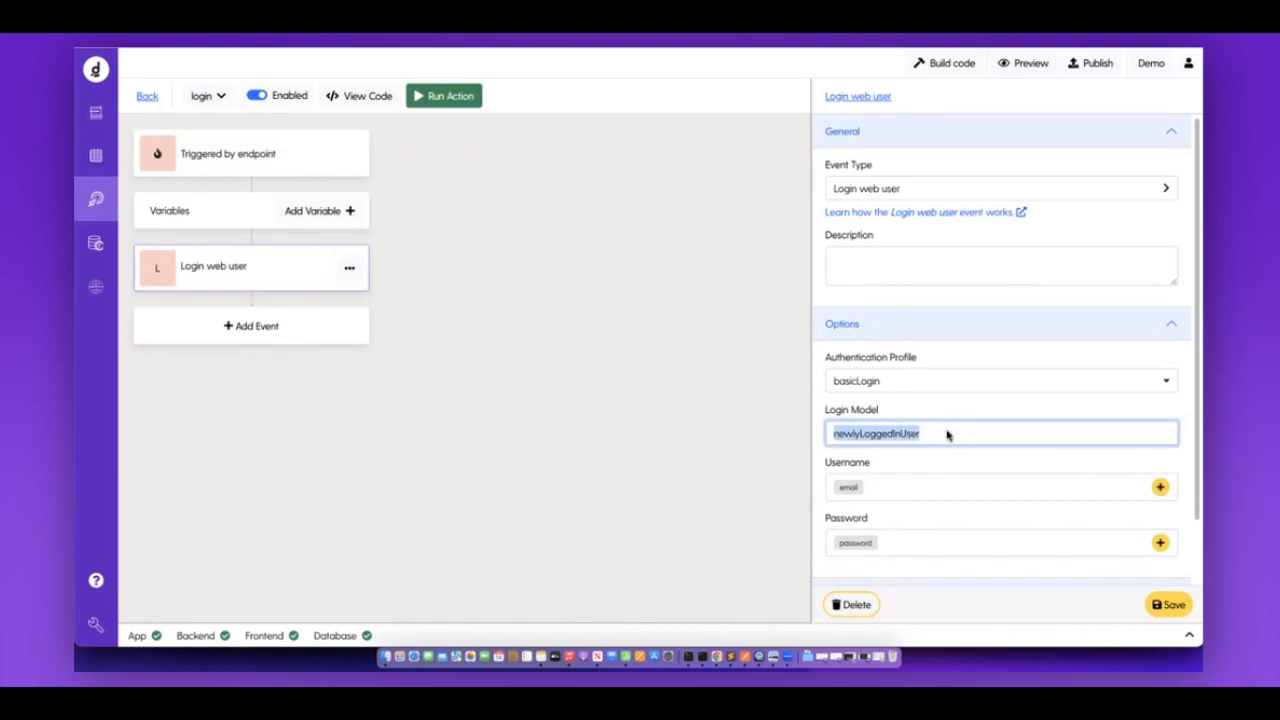
click(321, 148)
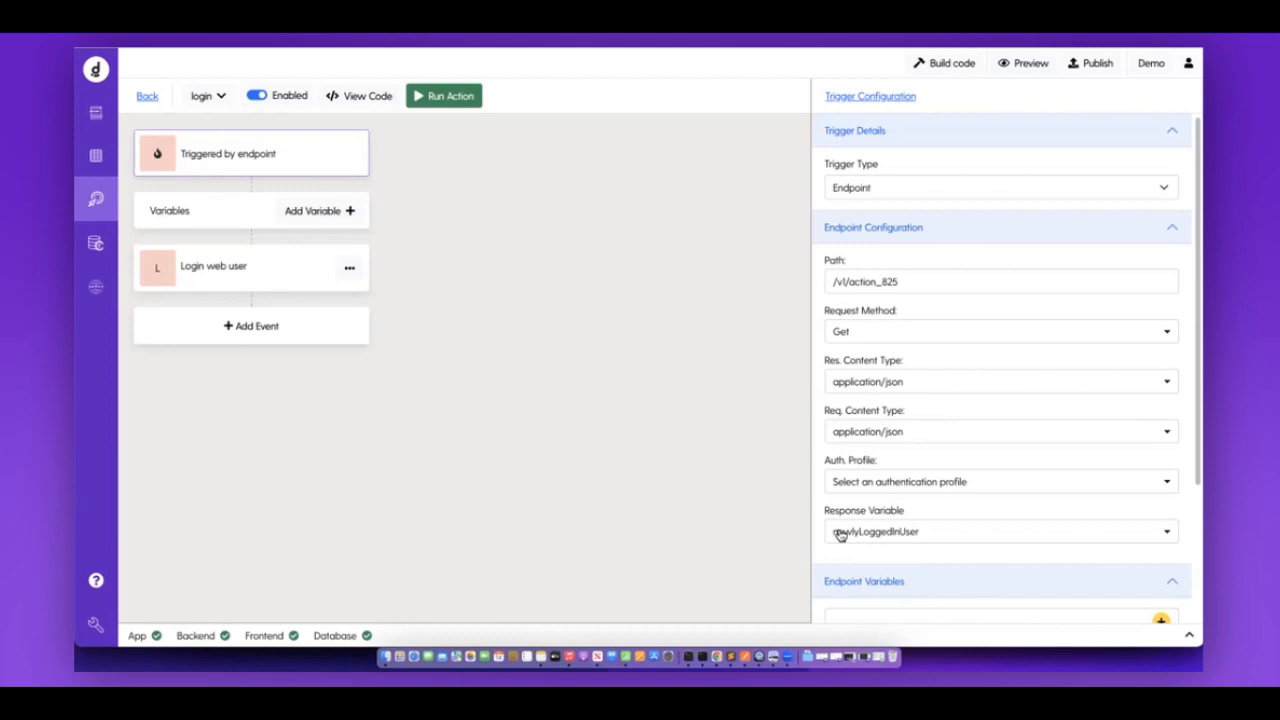
Rebuild the code and paste an existing user's email from the users table into the login test.
click(952, 63)
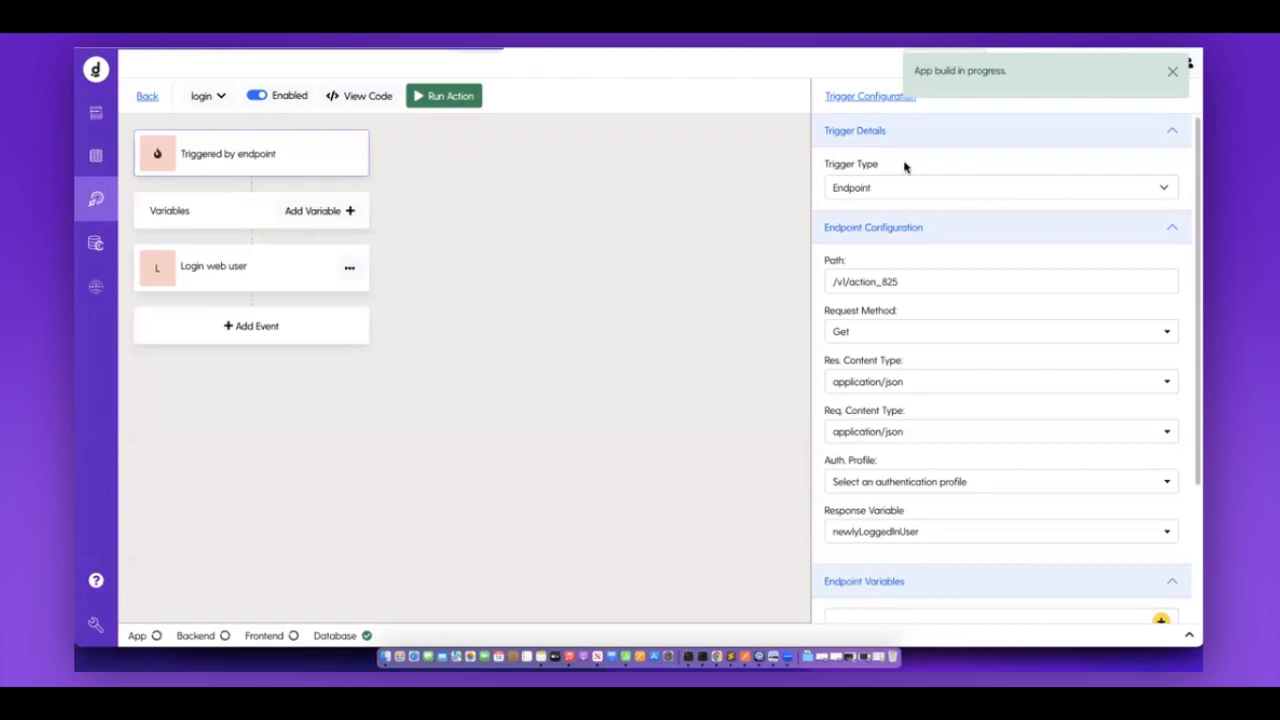
click(429, 100)
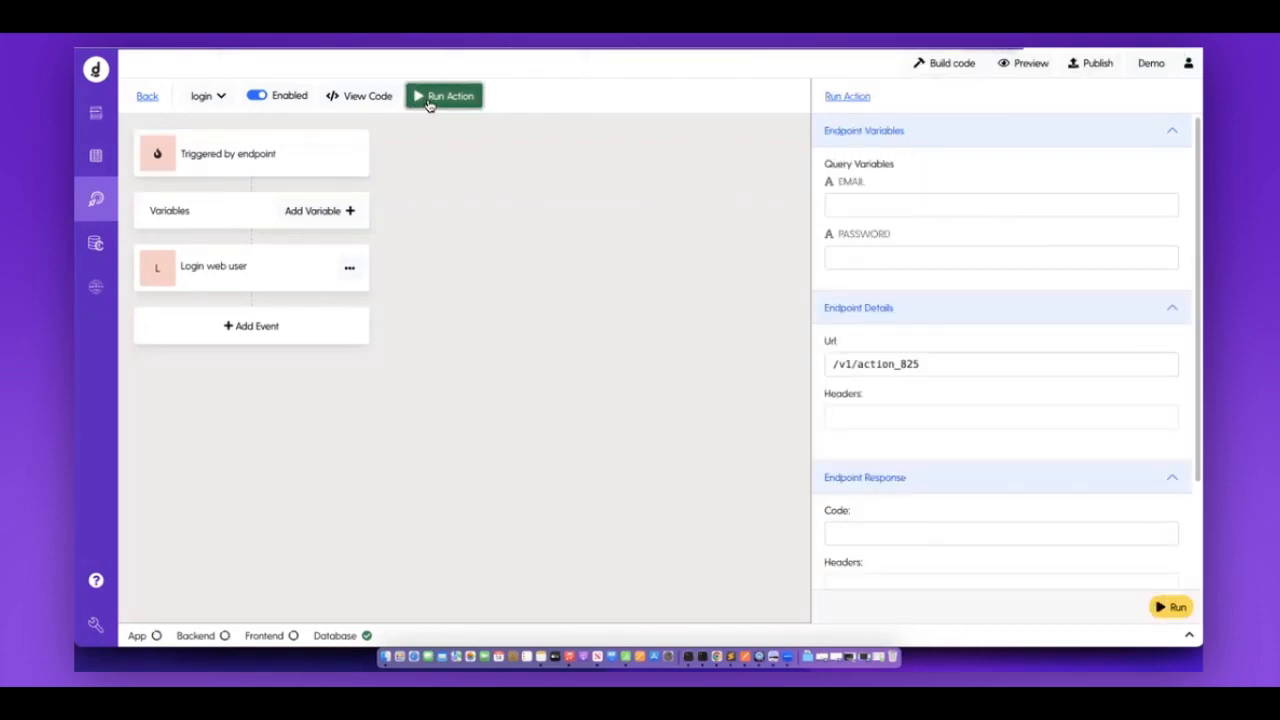
click(884, 203)
click(97, 155)
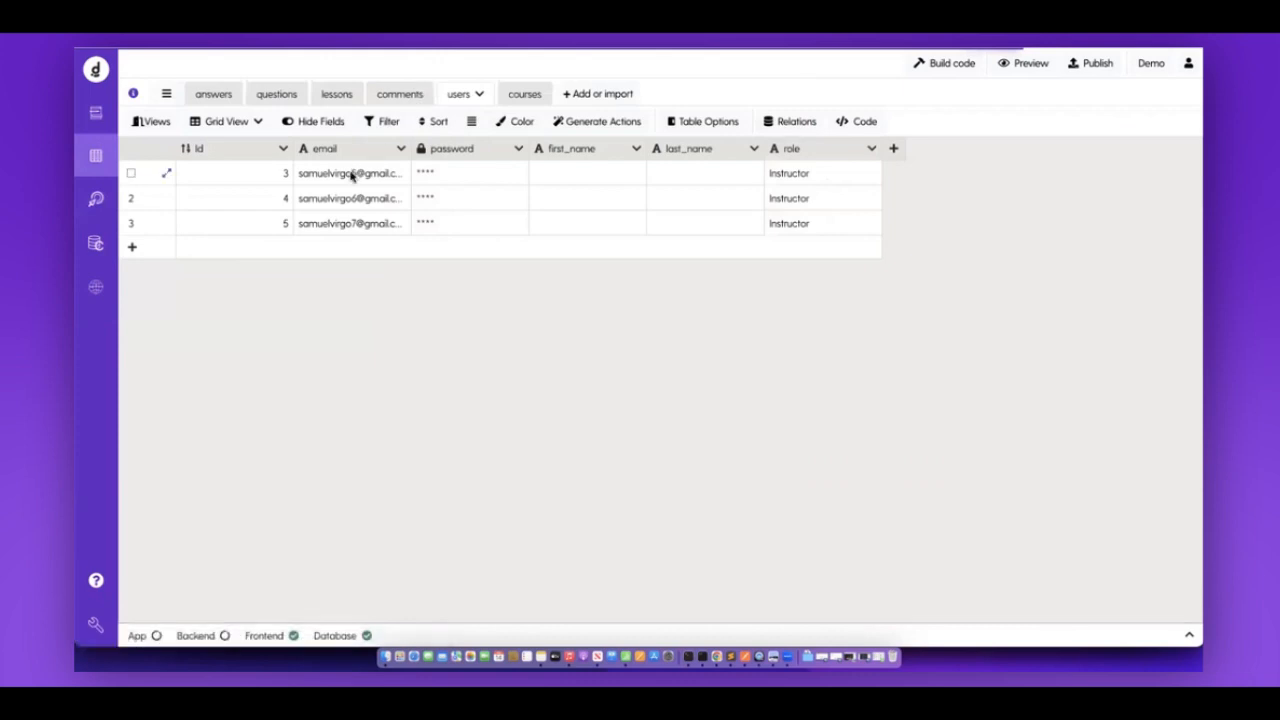
click(350, 172)
click(97, 199)
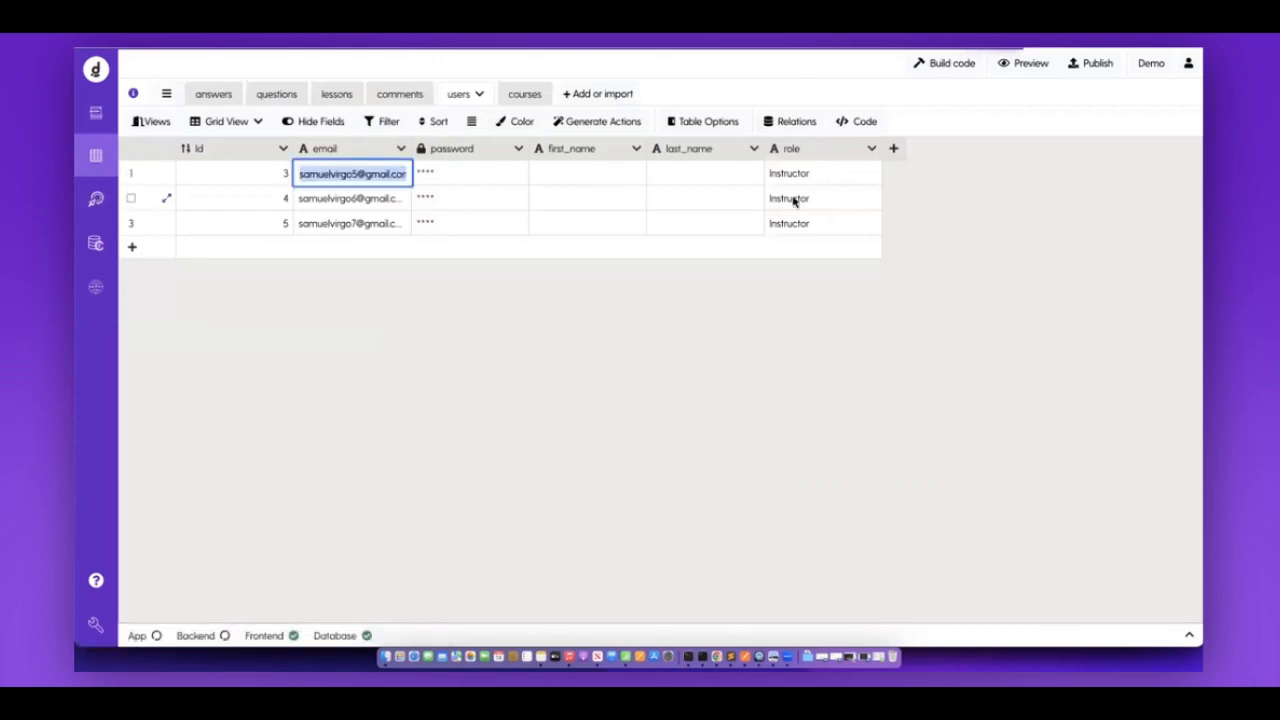
click(857, 201)
key(ctrl+v)
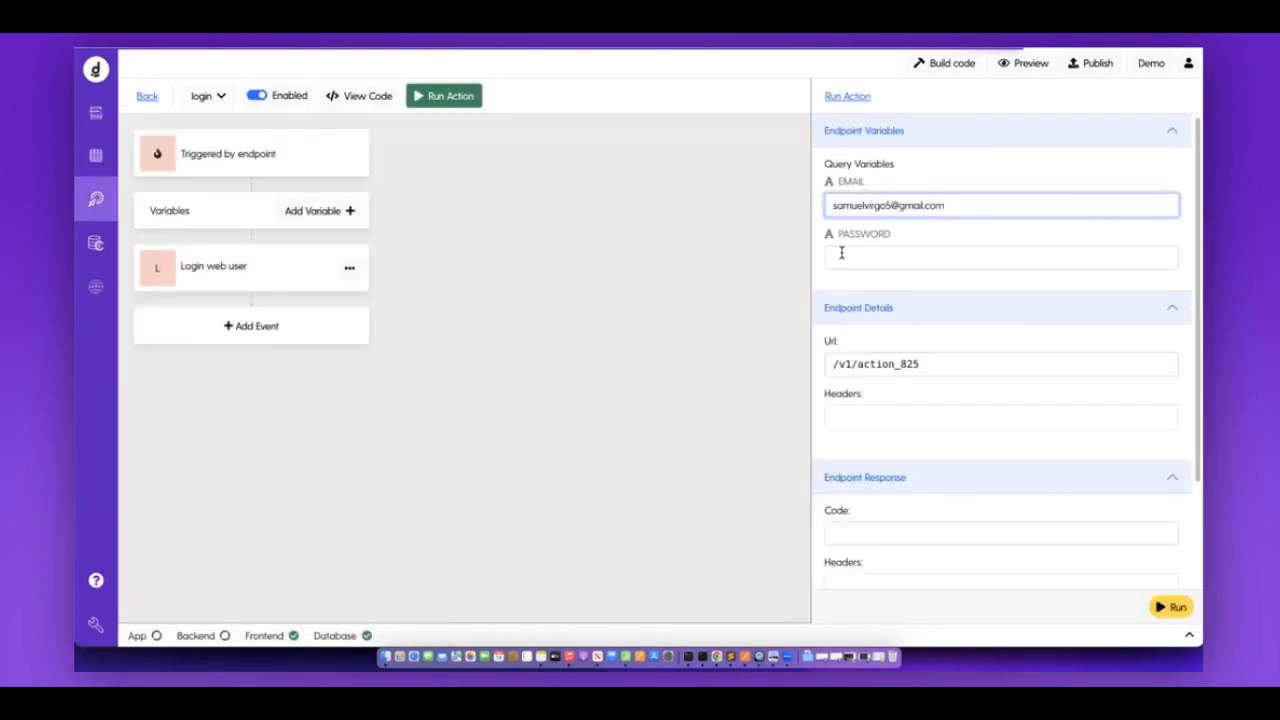
Enter that user's password and run the login endpoint test.
click(841, 253)
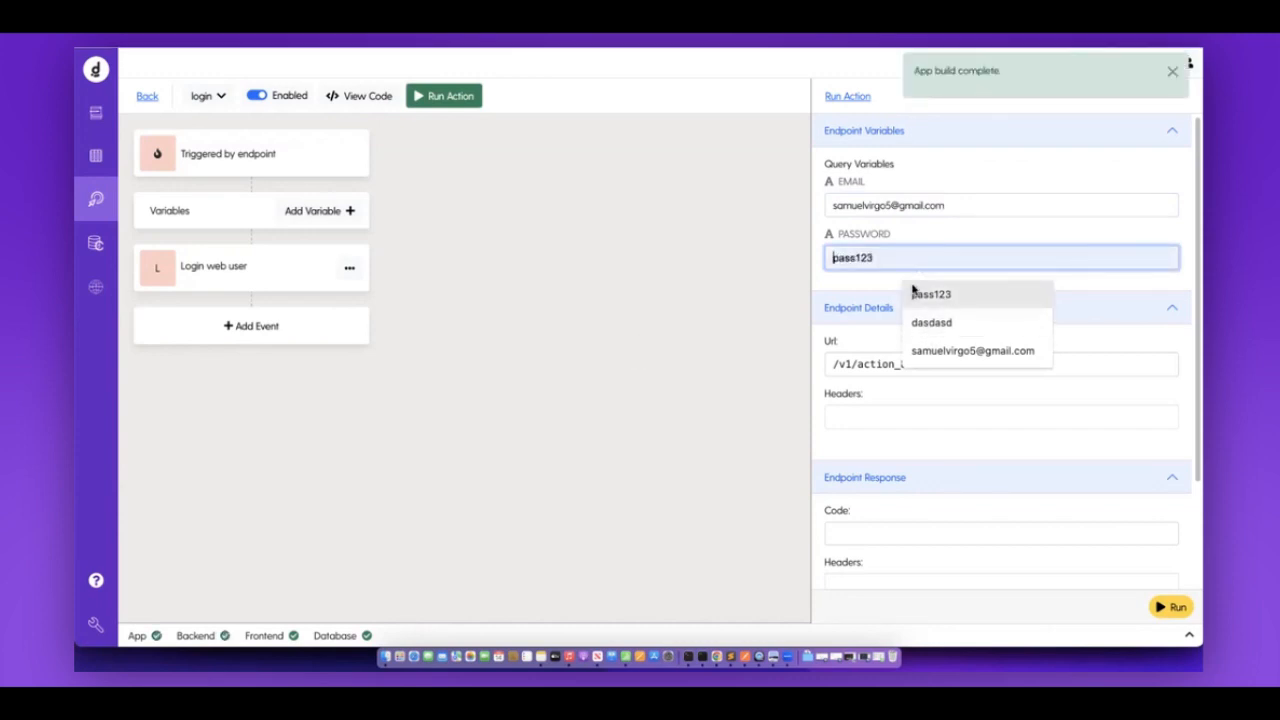
click(912, 289)
scroll(1050, 400, down, 1)
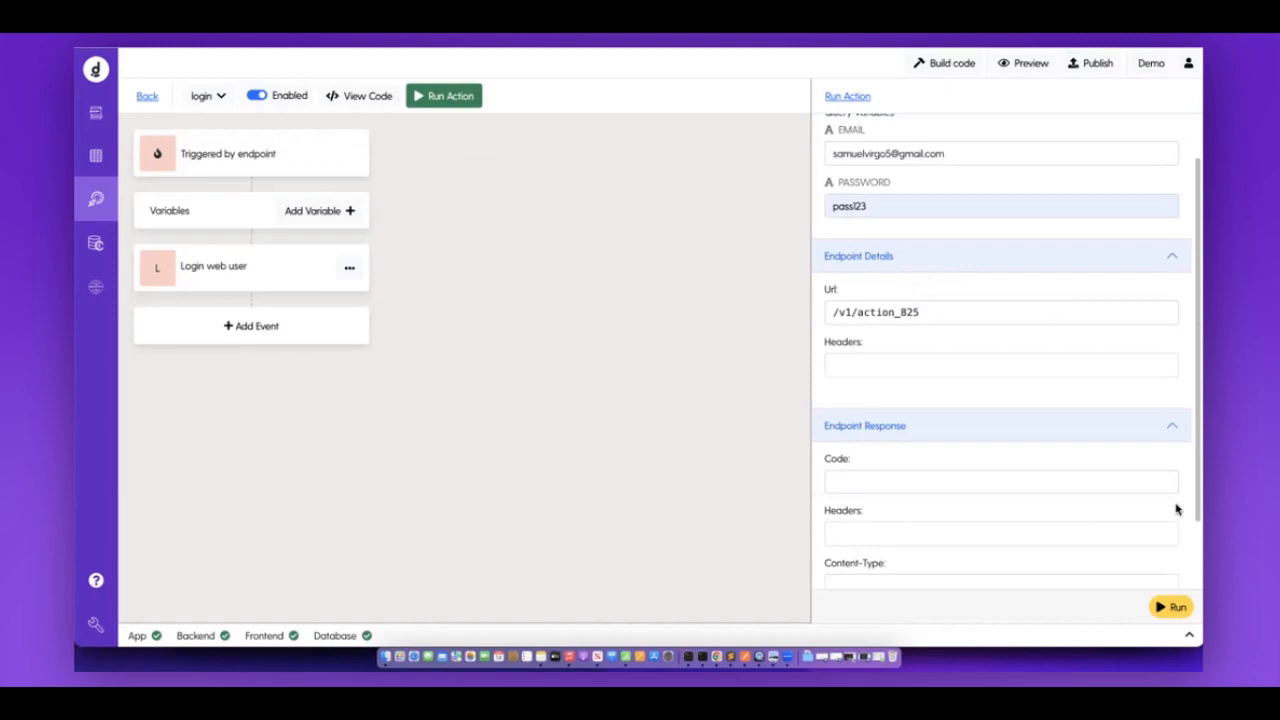
click(1174, 605)
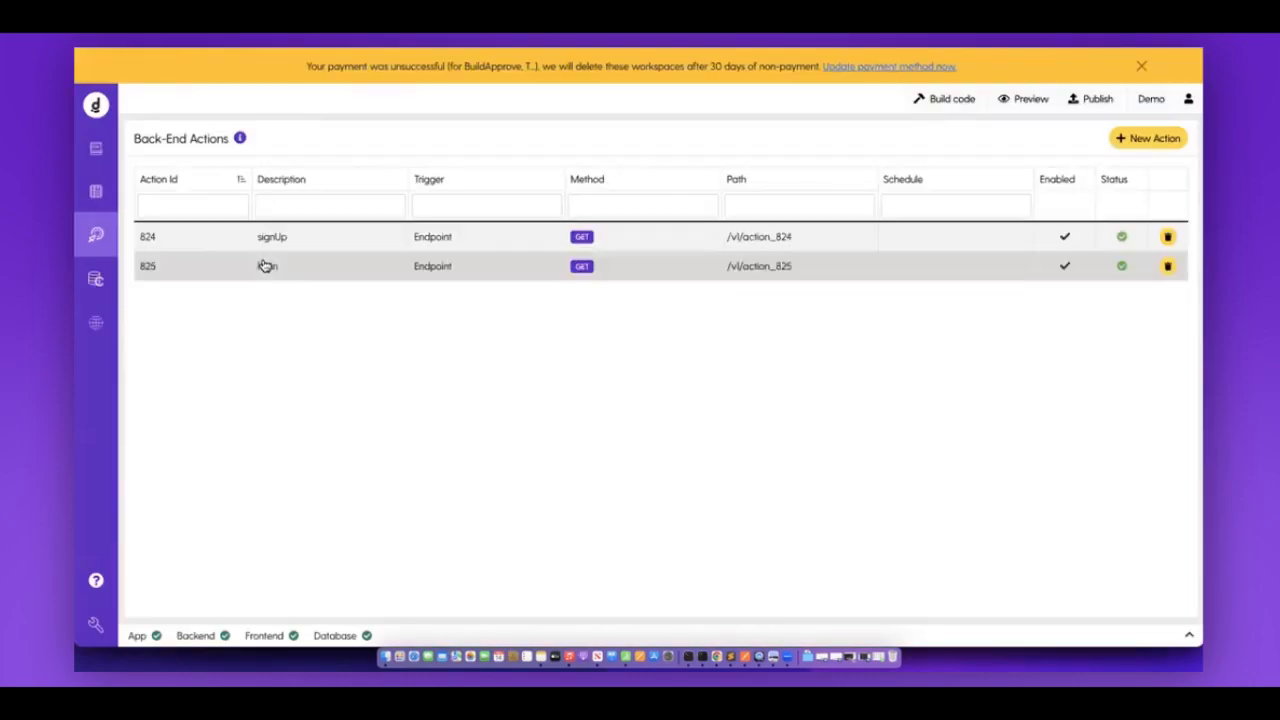
Reopen the login test form with another user's email, then go back to the actions list.
click(265, 265)
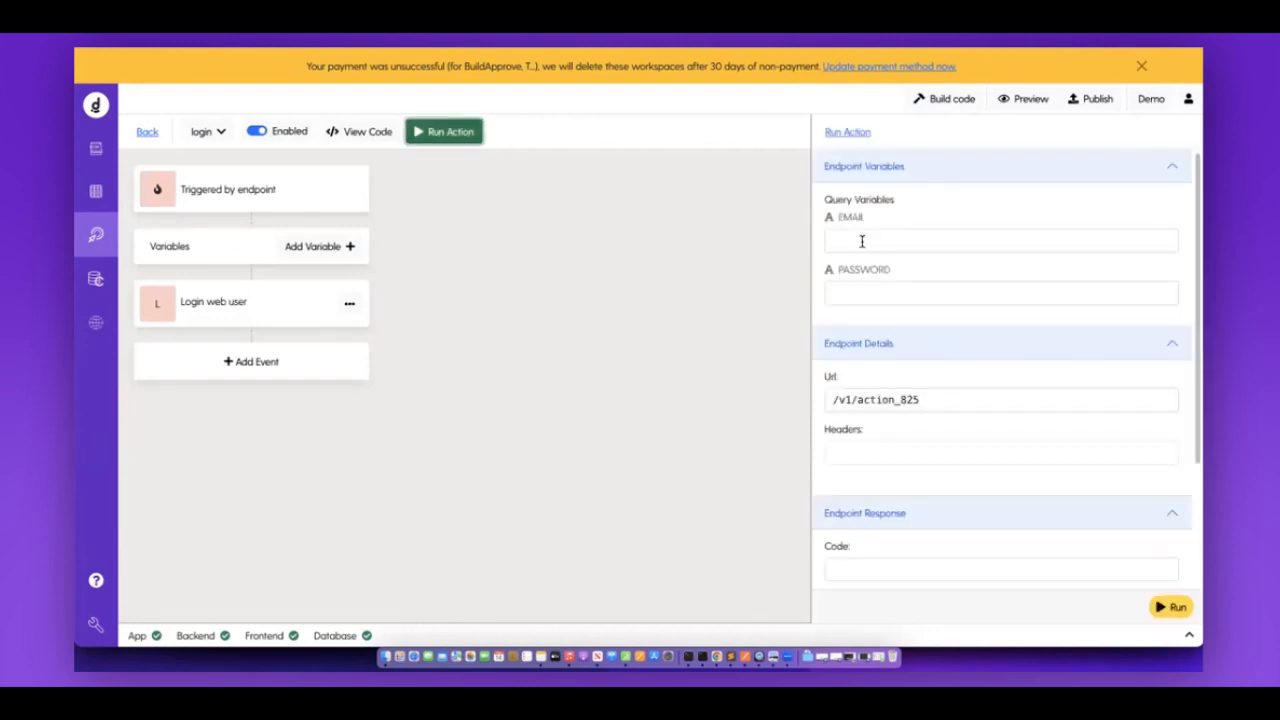
click(918, 243)
click(887, 300)
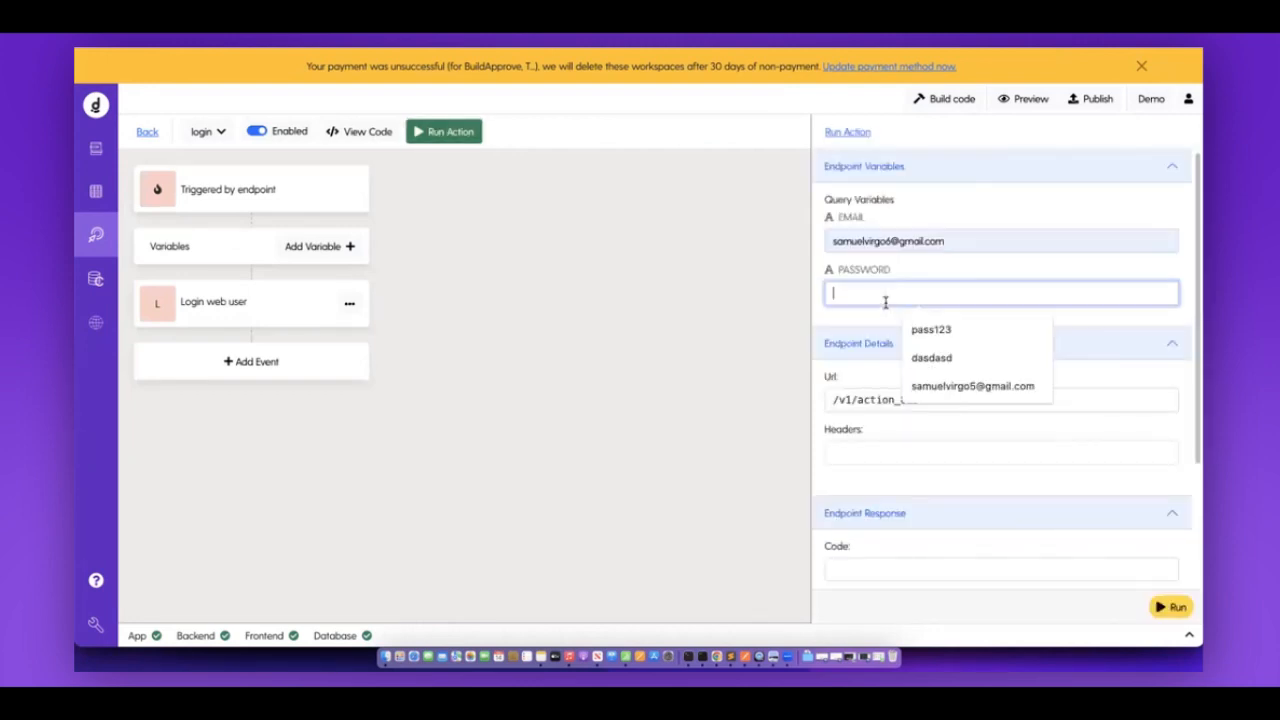
click(147, 131)
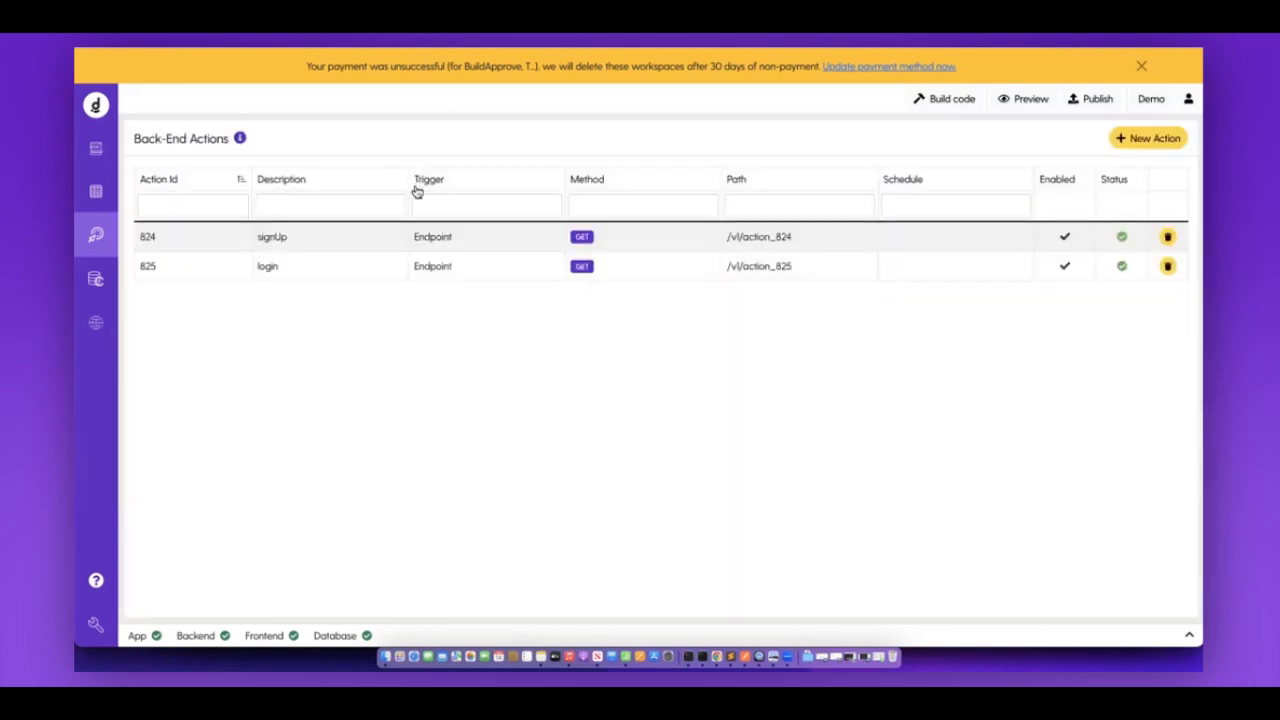
Run signUp with a new email, password and role Instructor, creating user Id 6.
click(371, 240)
click(436, 131)
click(891, 240)
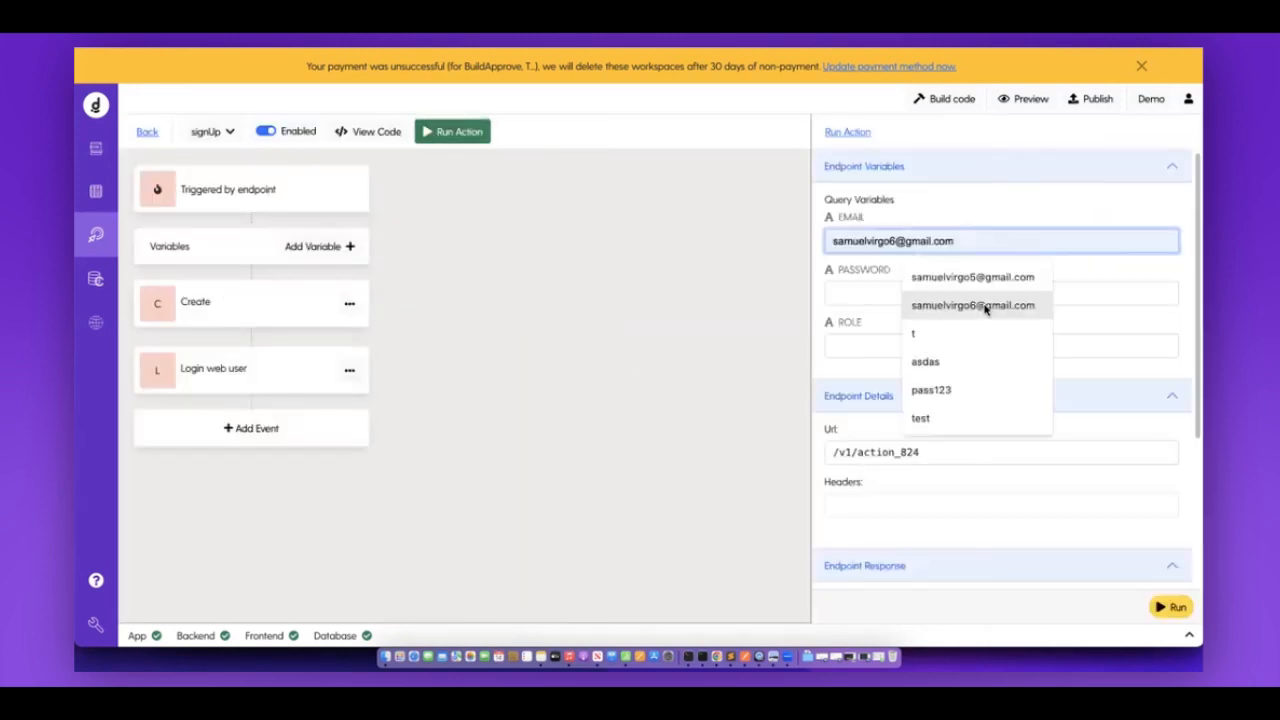
key(Return)
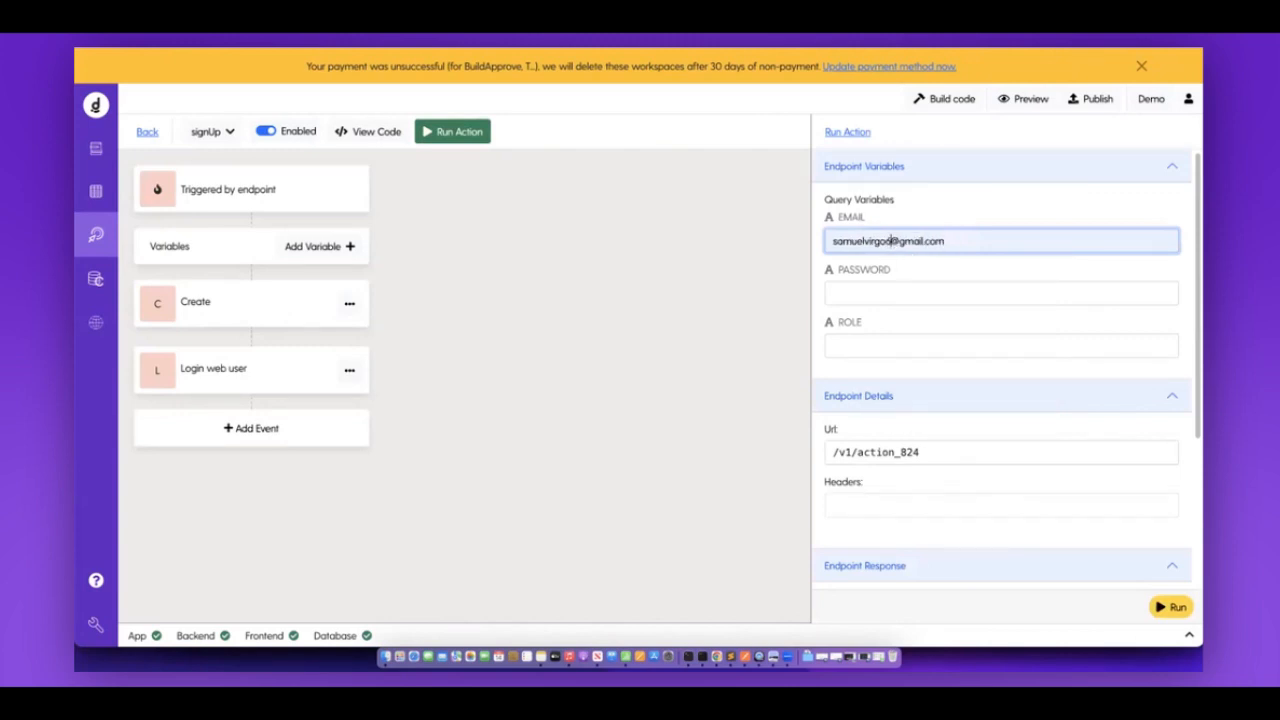
click(891, 290)
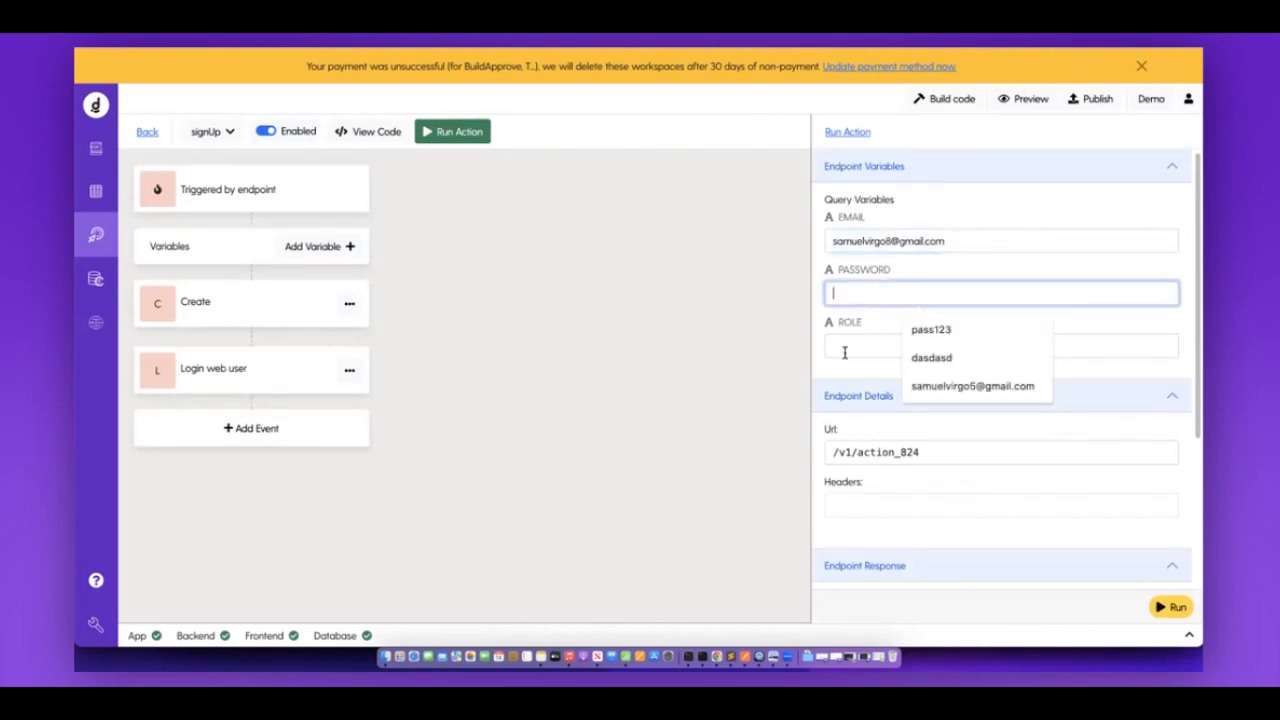
click(922, 329)
click(976, 374)
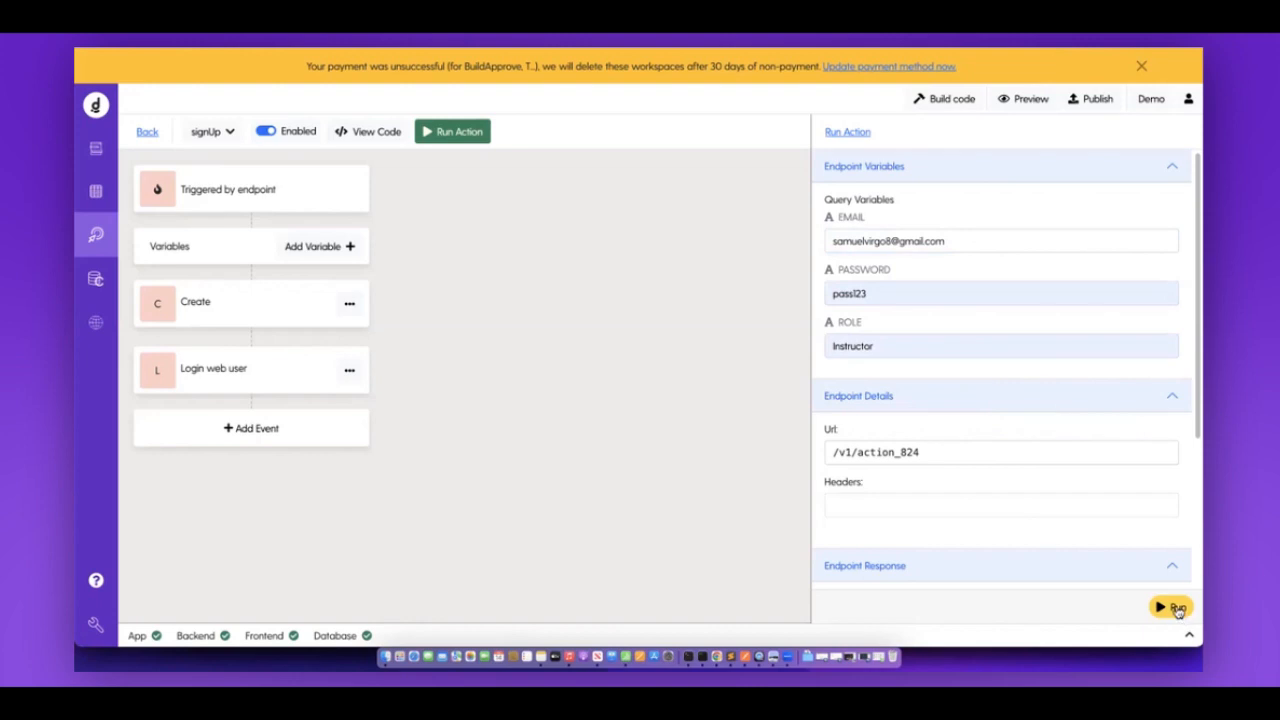
click(1176, 608)
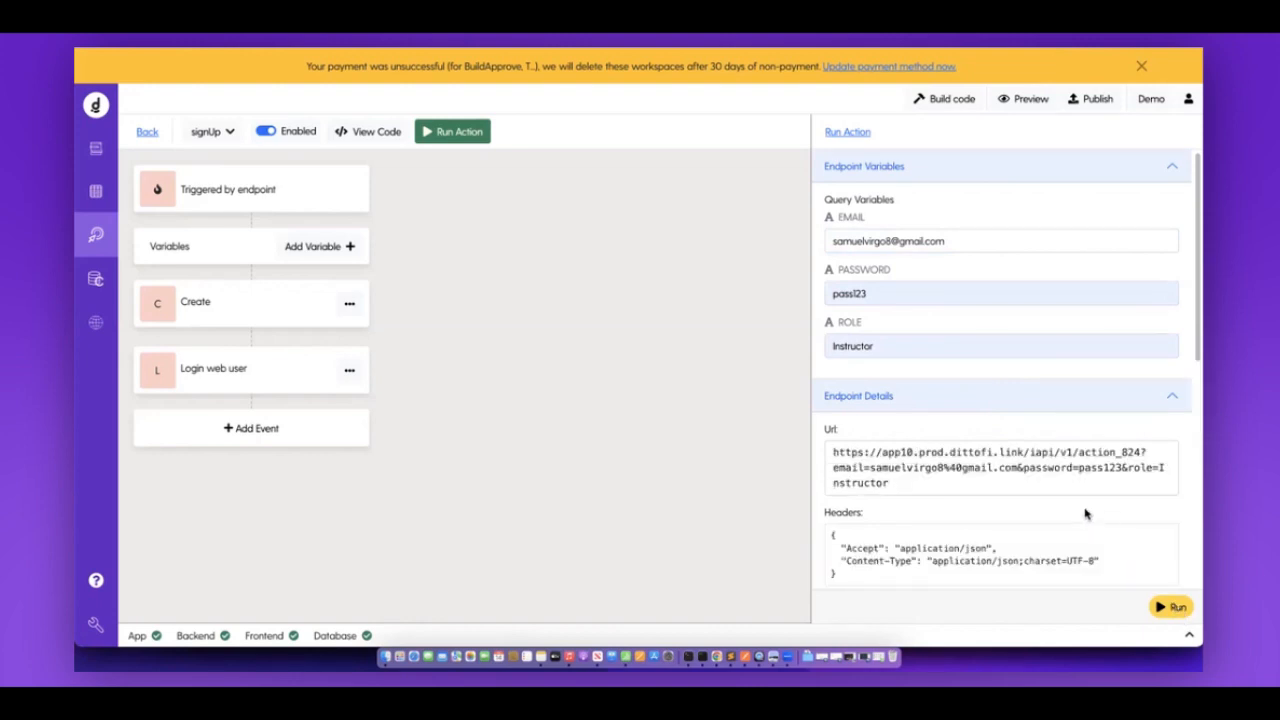
drag(905, 467, 1024, 467)
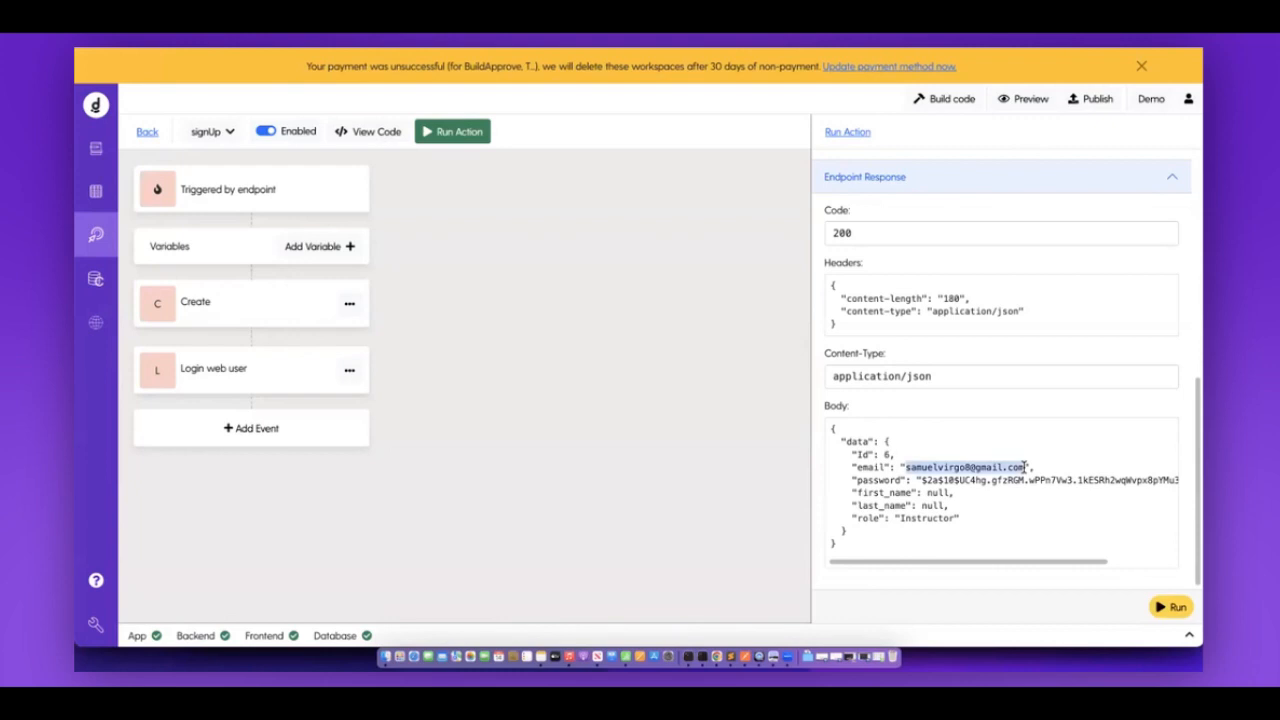
click(147, 132)
Run the login endpoint test with the new user's email and password.
click(263, 272)
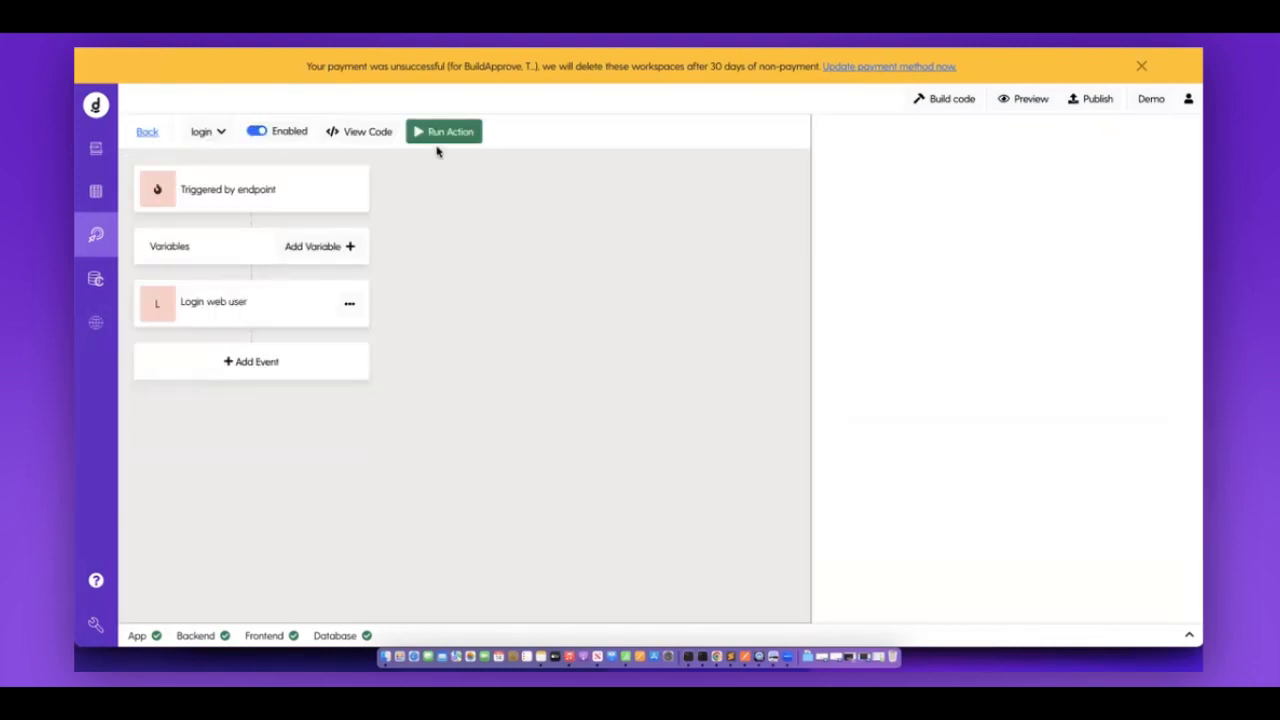
click(451, 133)
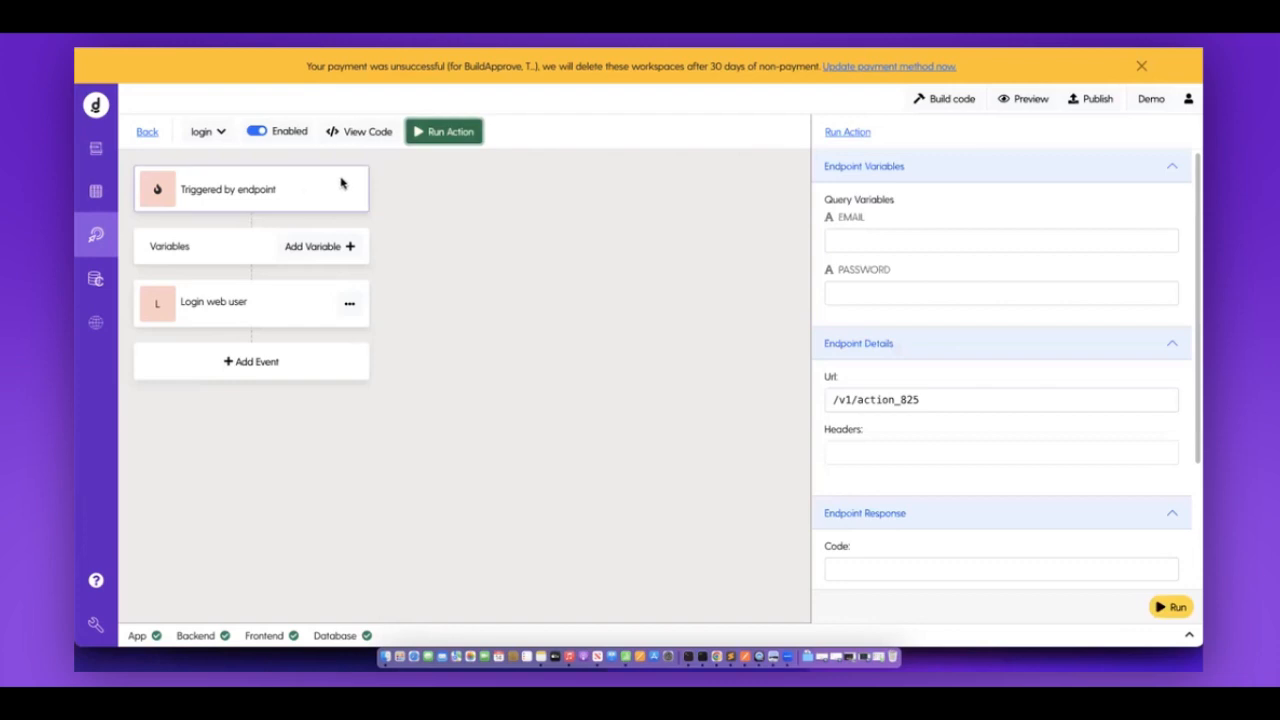
click(463, 134)
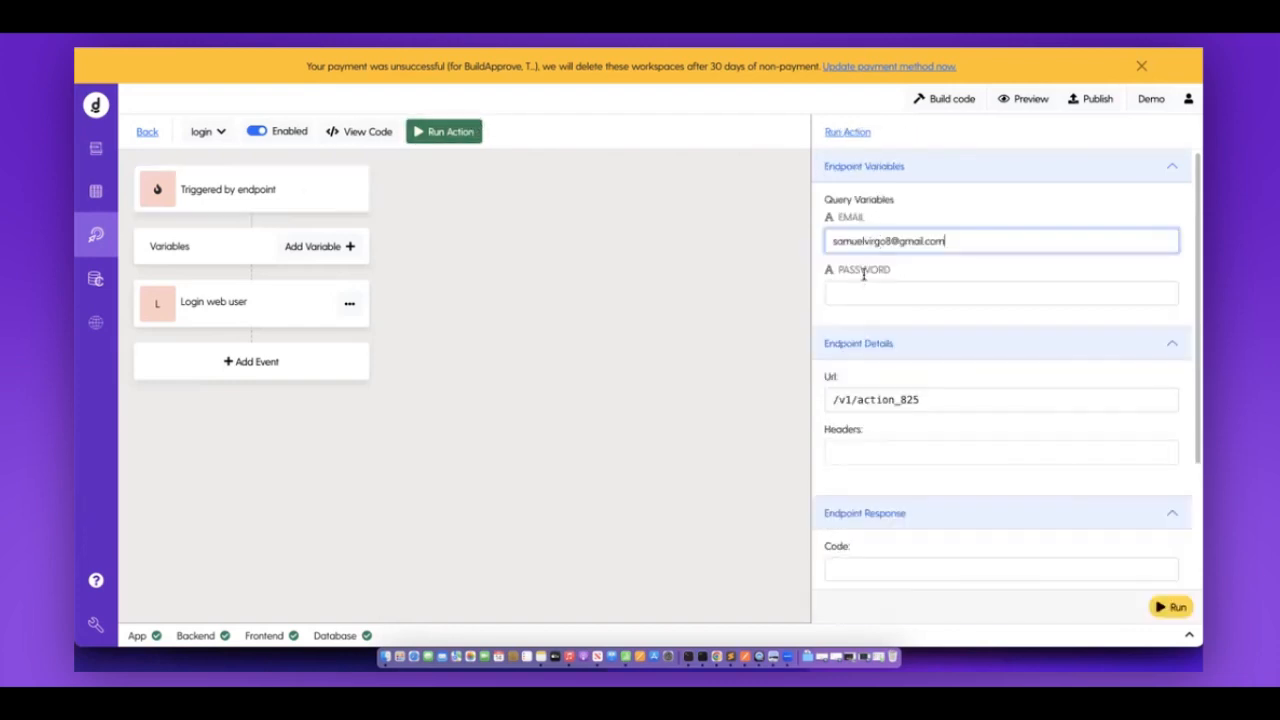
click(855, 290)
click(932, 326)
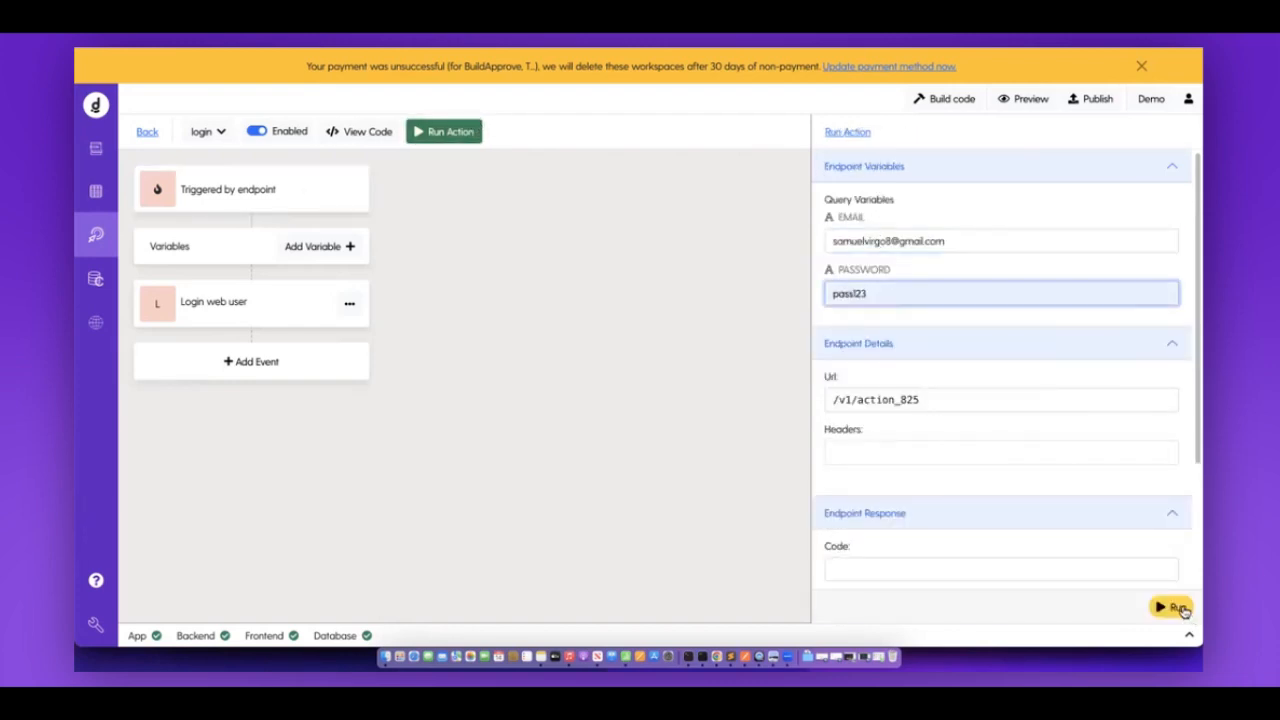
click(1176, 608)
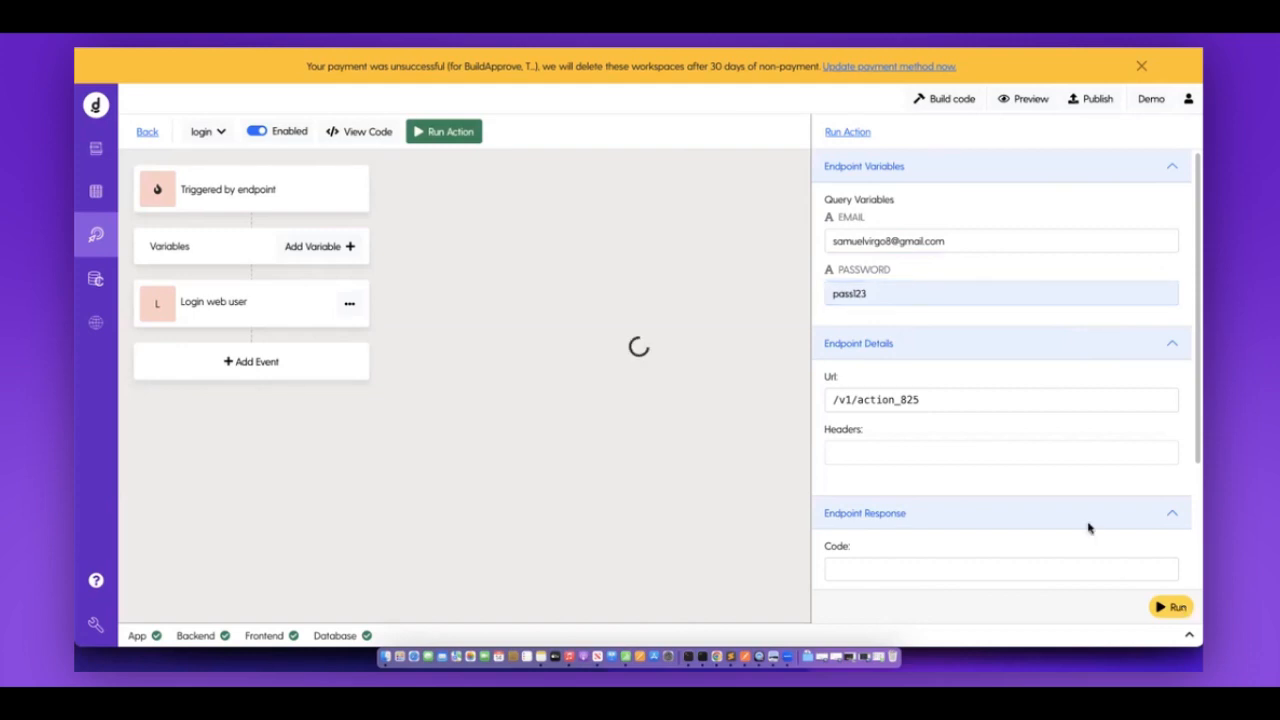
Select the returned Id 6 Instructor user data in the 200 response body.
scroll(1089, 528, down, 5)
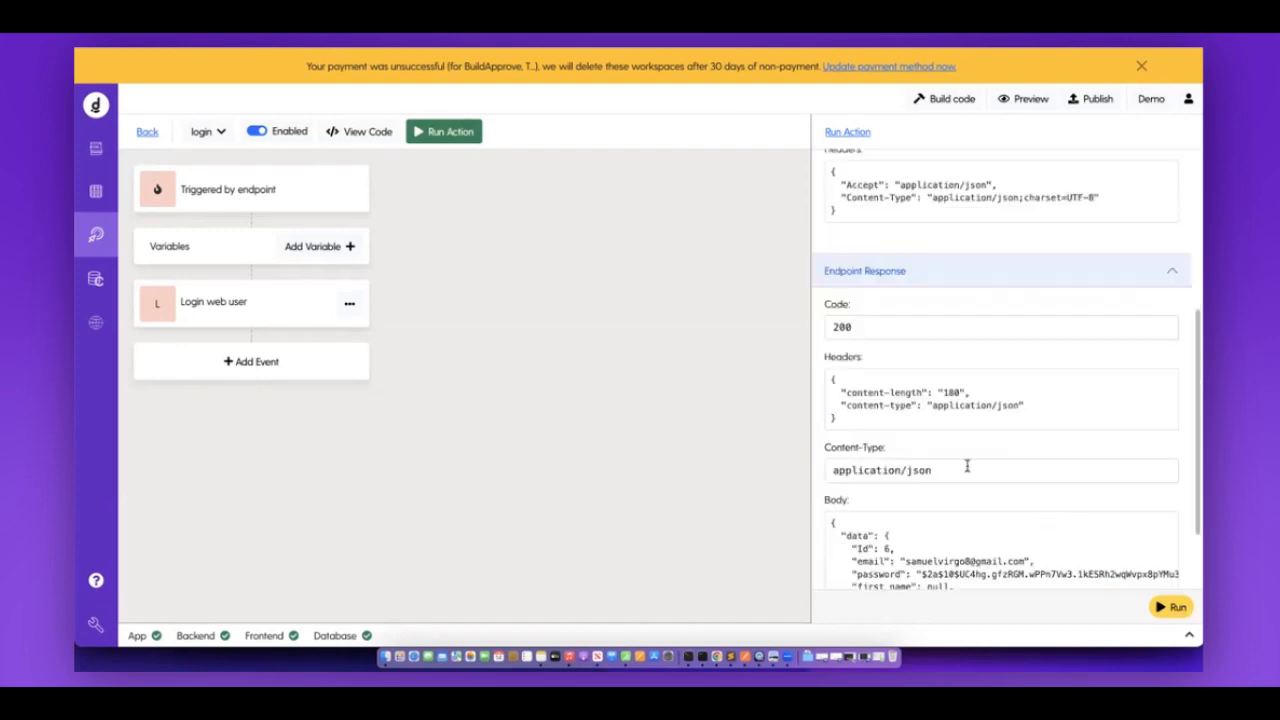
scroll(966, 466, down, 2)
drag(884, 441, 998, 542)
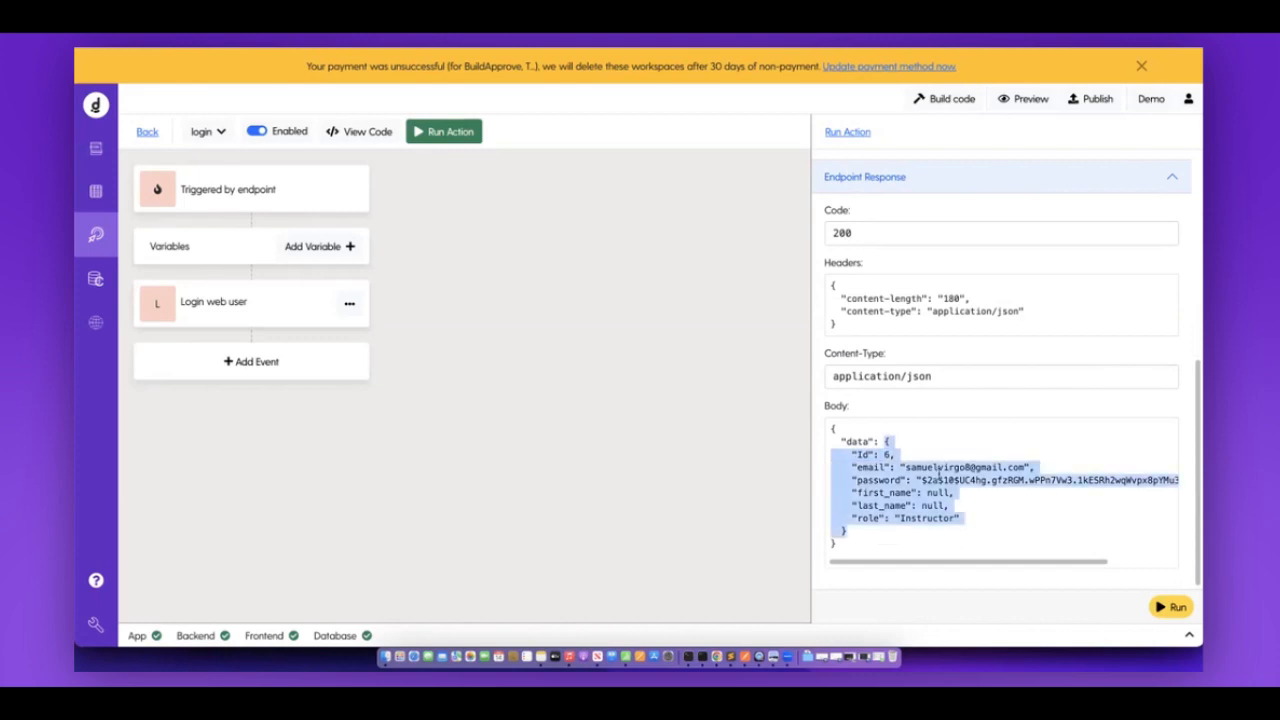
scroll(1002, 380, up, 5)
scroll(1002, 380, down, 5)
Return to the back-end actions list and review the signUp and login actions.
click(146, 131)
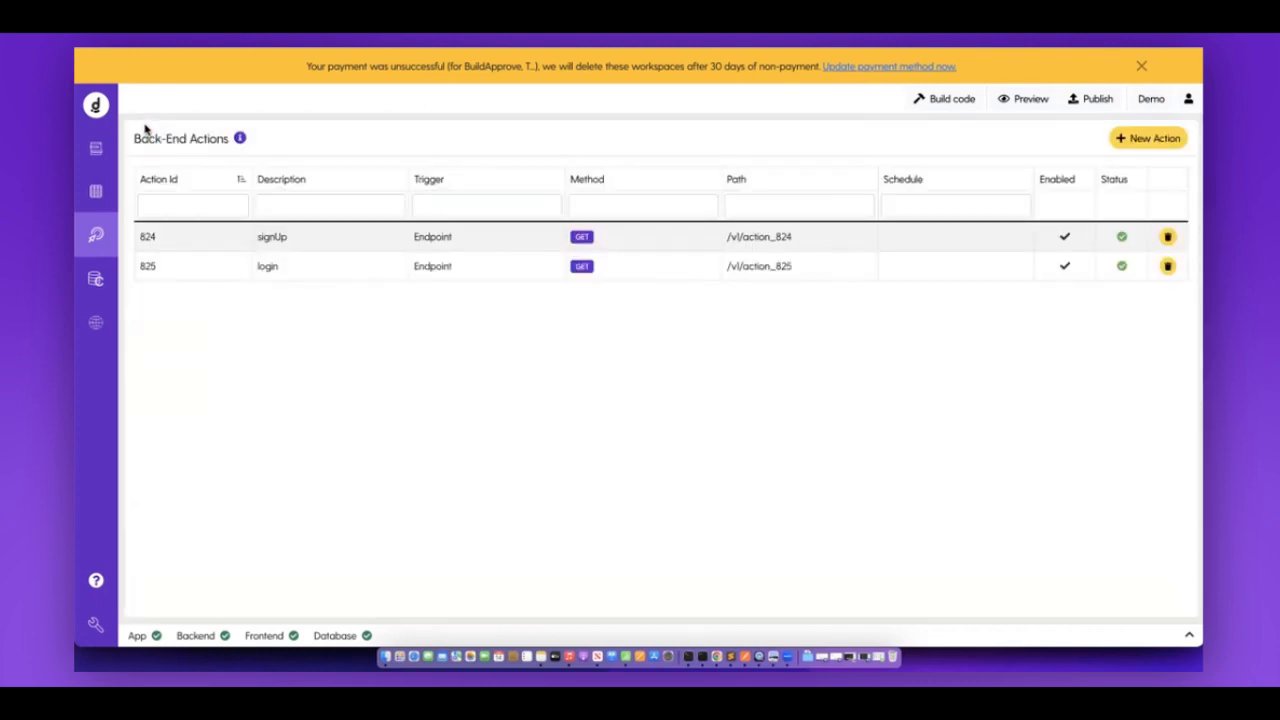
click(234, 248)
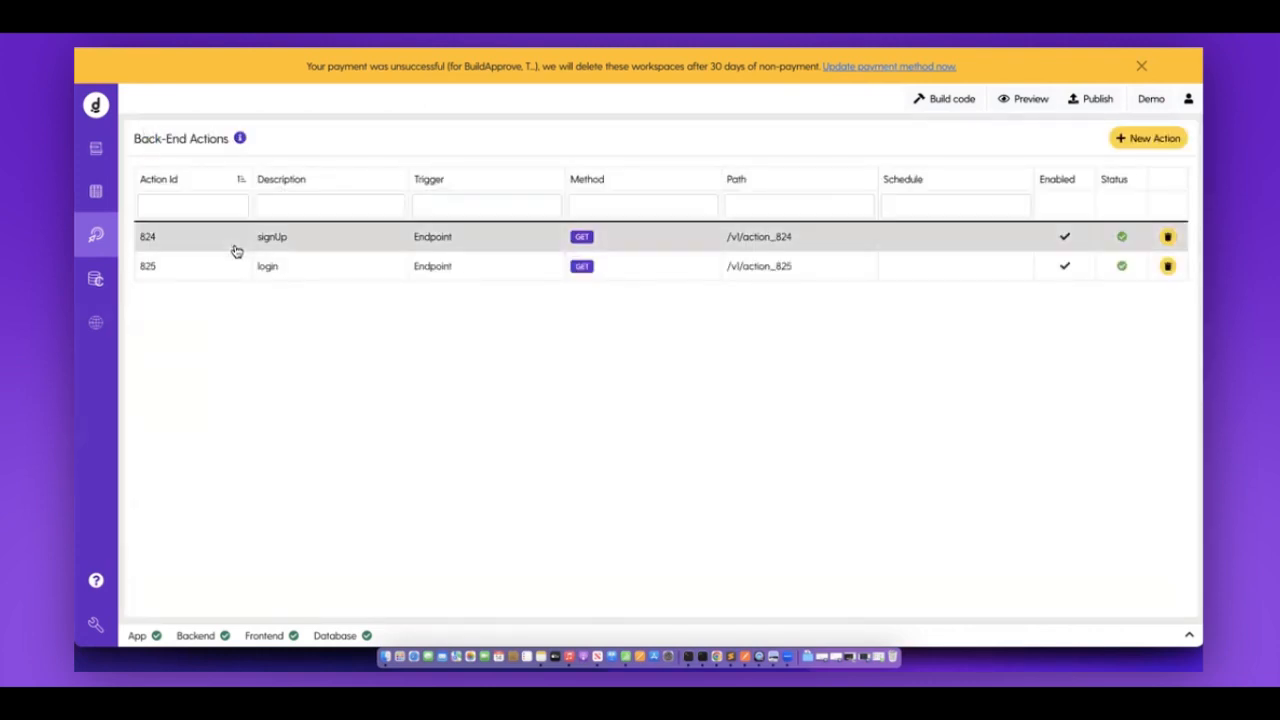
click(224, 270)
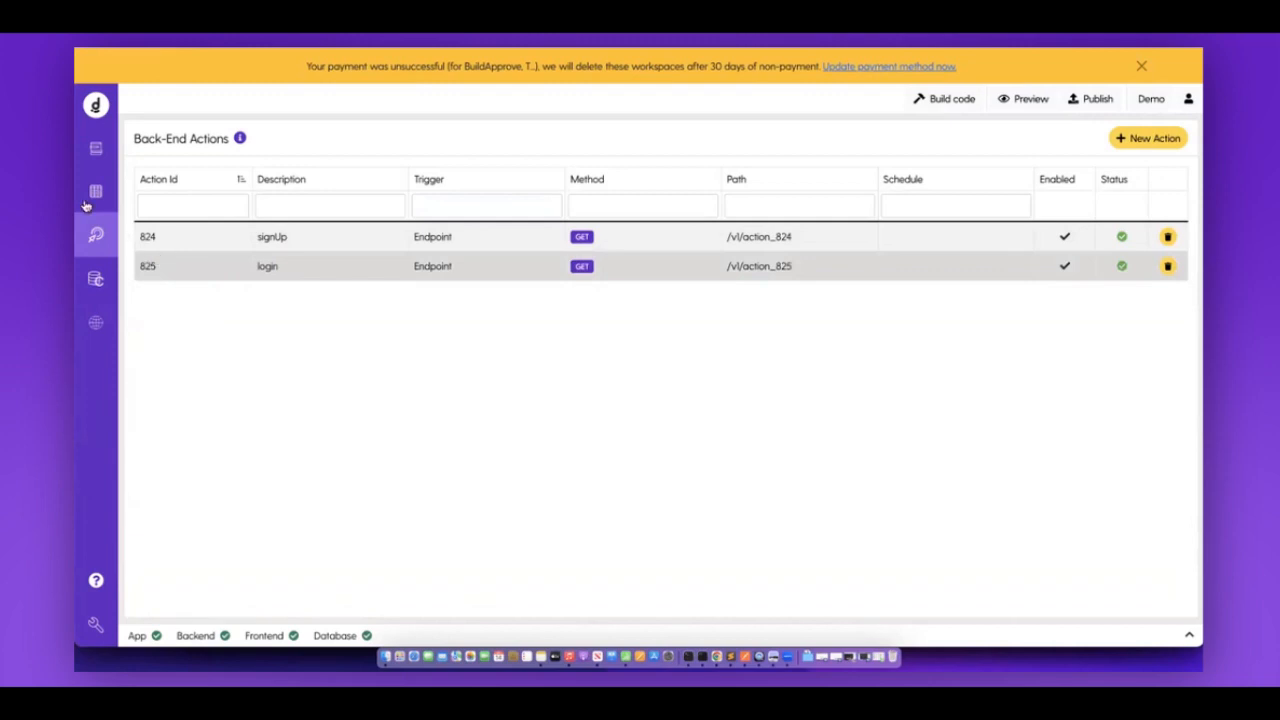
Check the new user in the users table, widen its email column, and go back to actions.
click(92, 194)
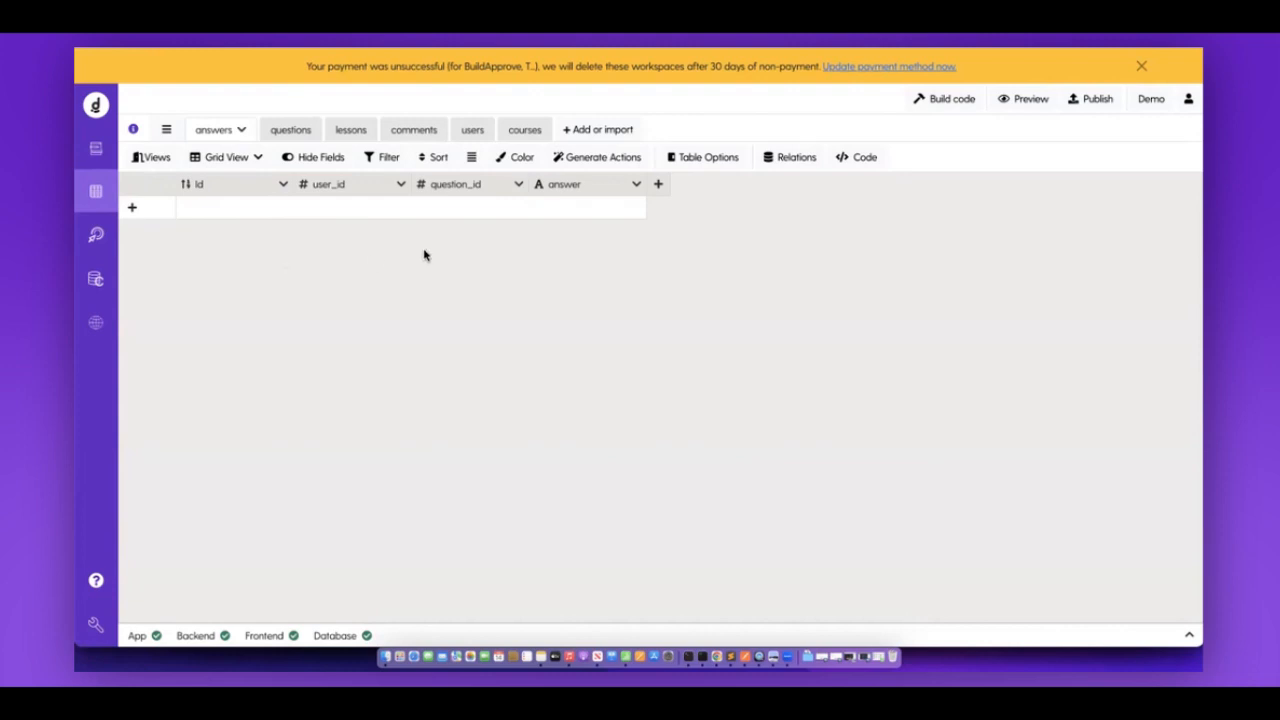
click(474, 132)
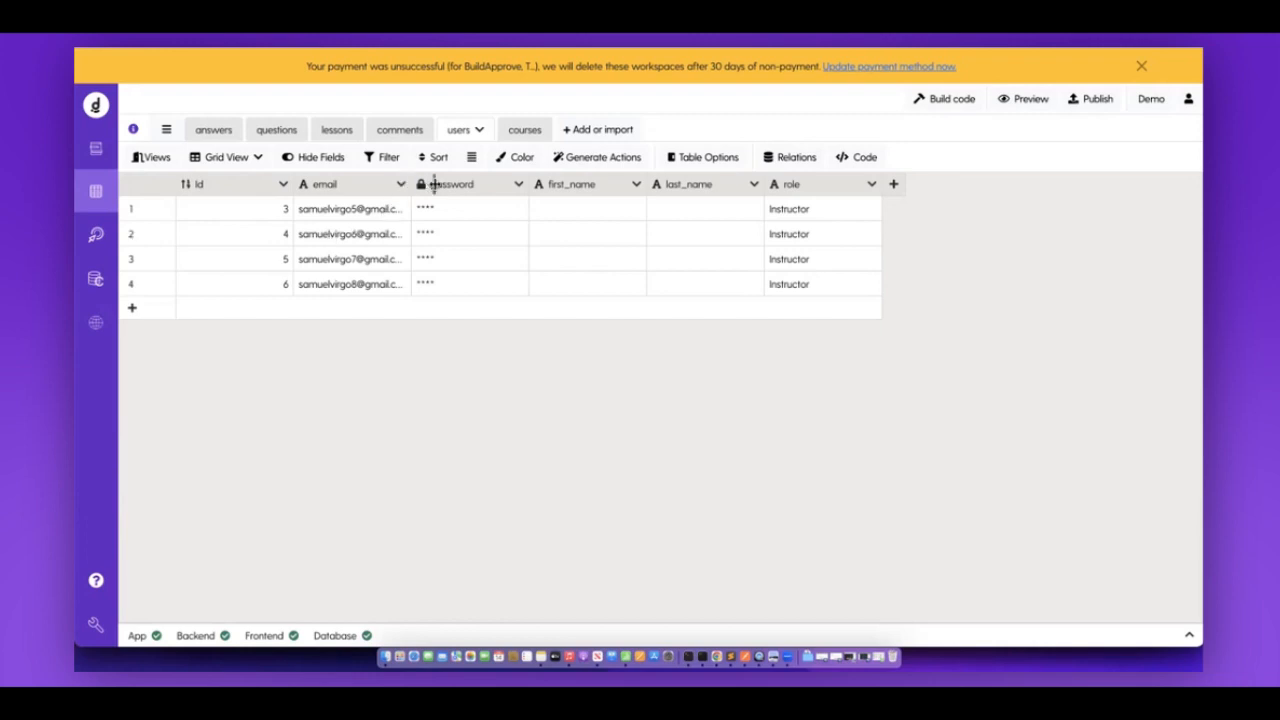
drag(433, 185, 434, 184)
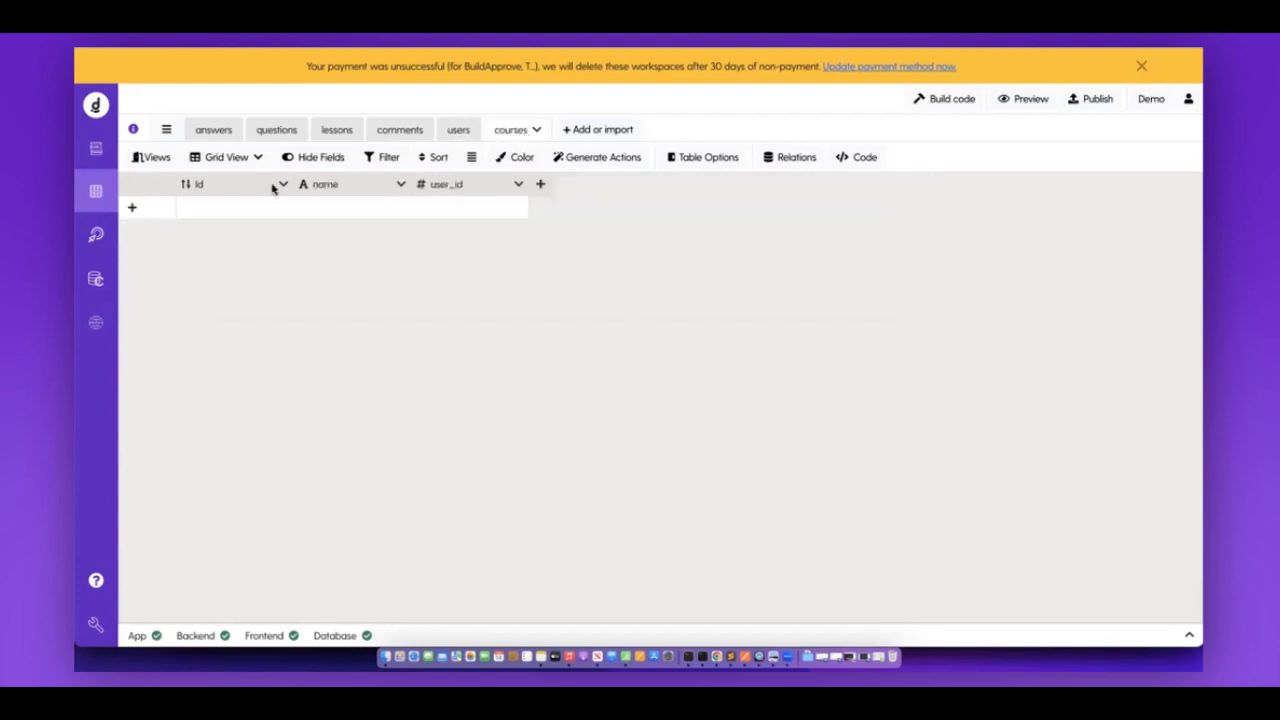
click(97, 235)
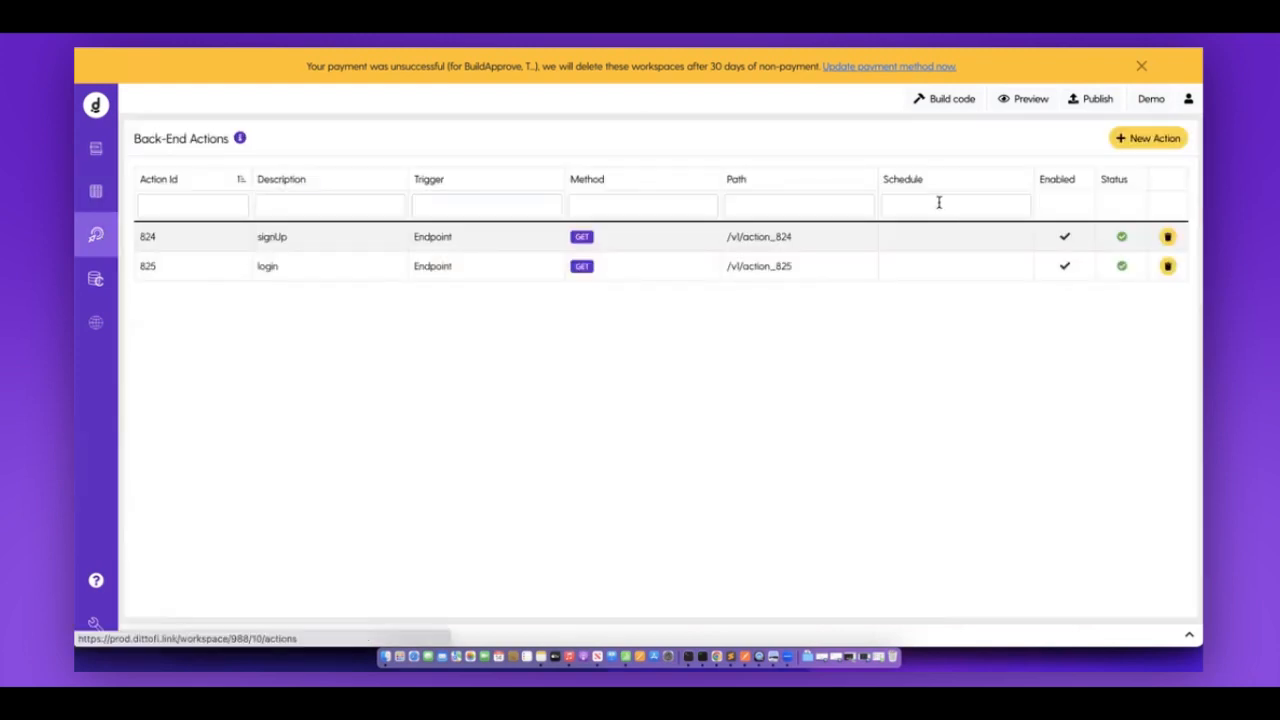
Add a new action named createCourse with an Endpoint trigger, then view the courses table.
click(1145, 146)
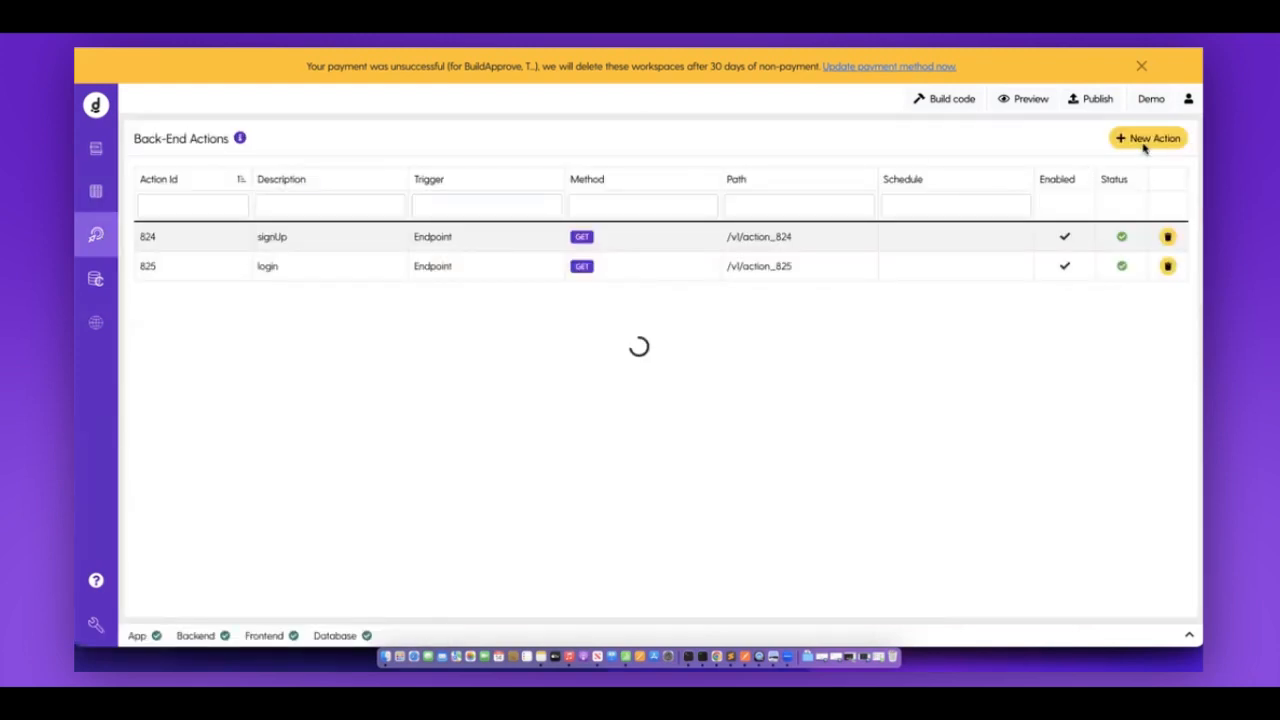
key(super+a)
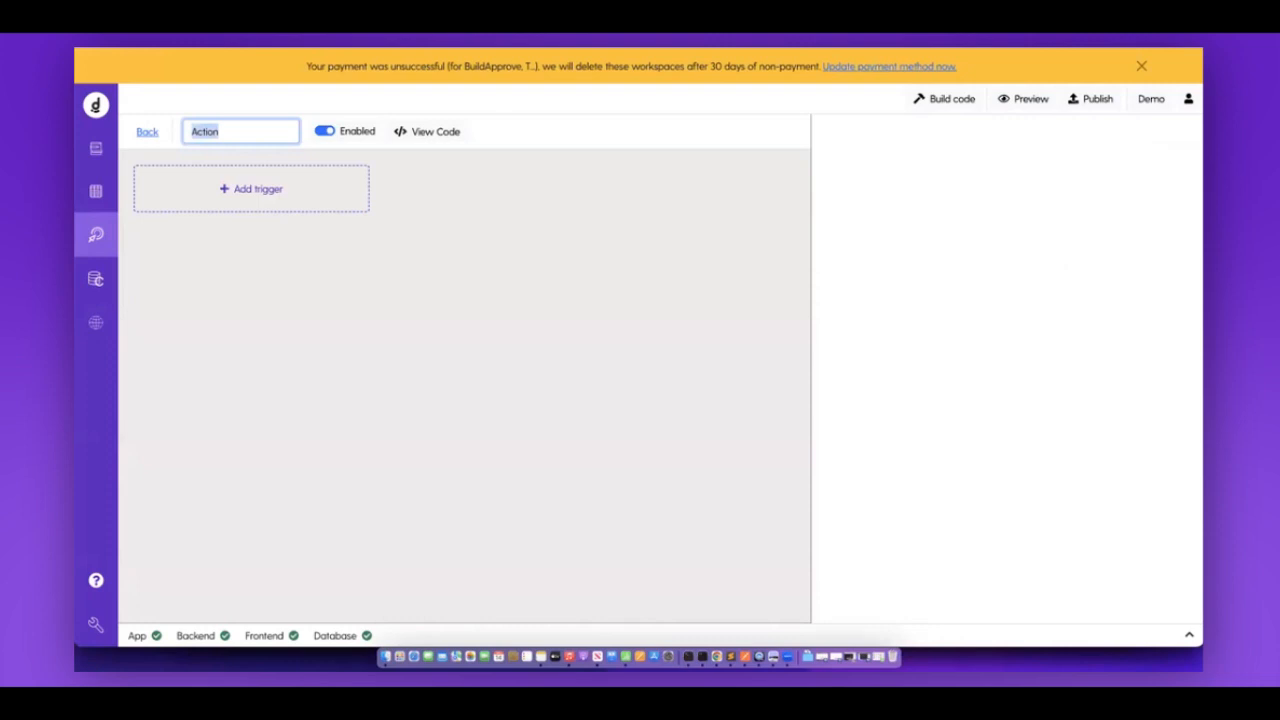
text(createCourse)
key(Return)
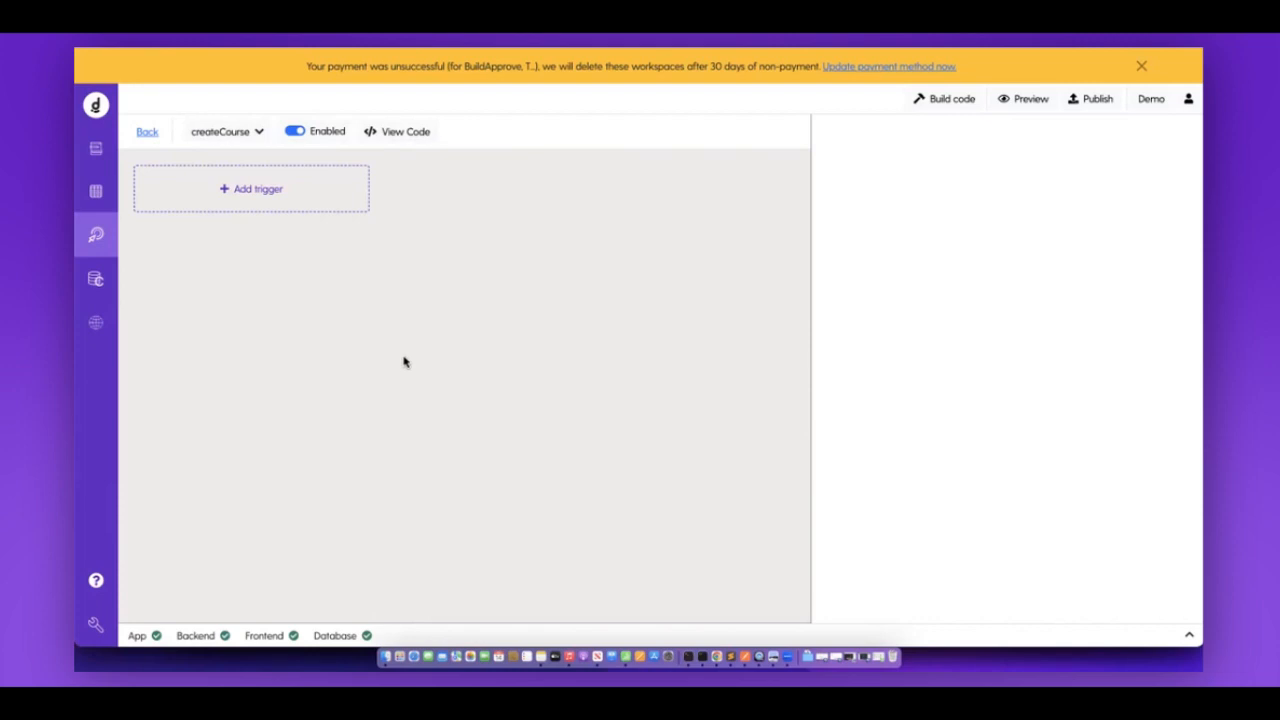
click(294, 205)
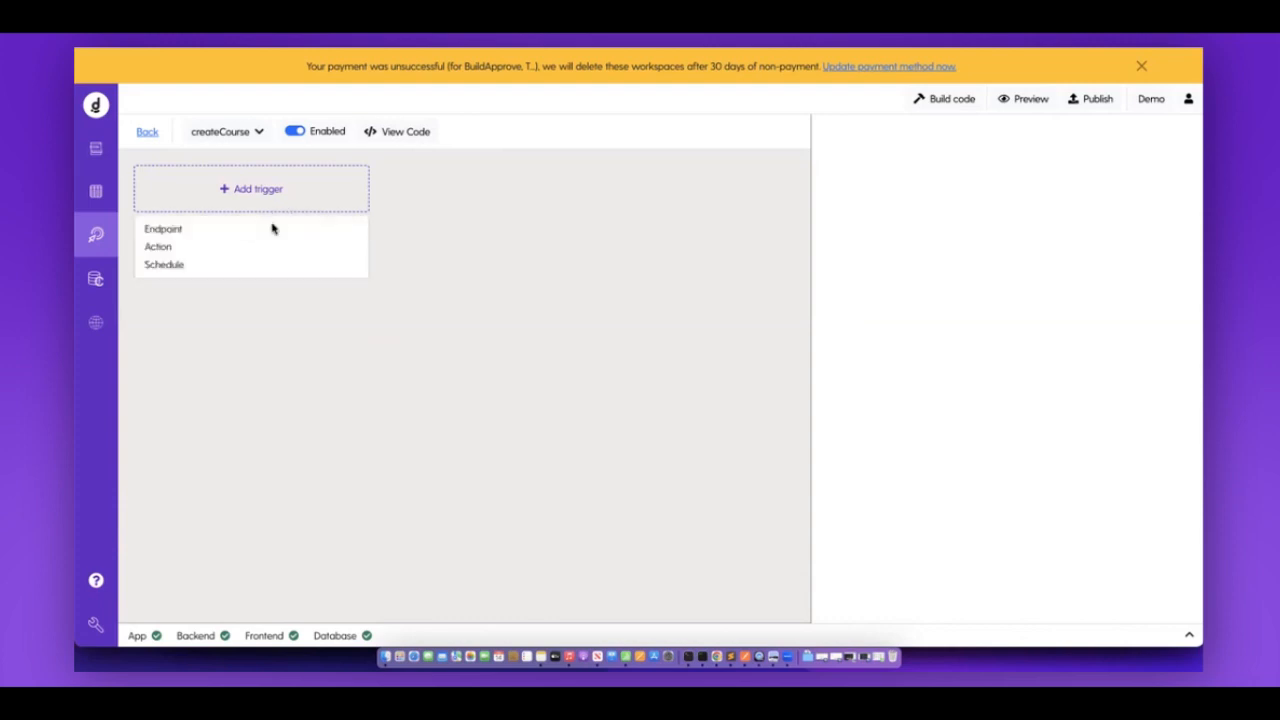
click(272, 229)
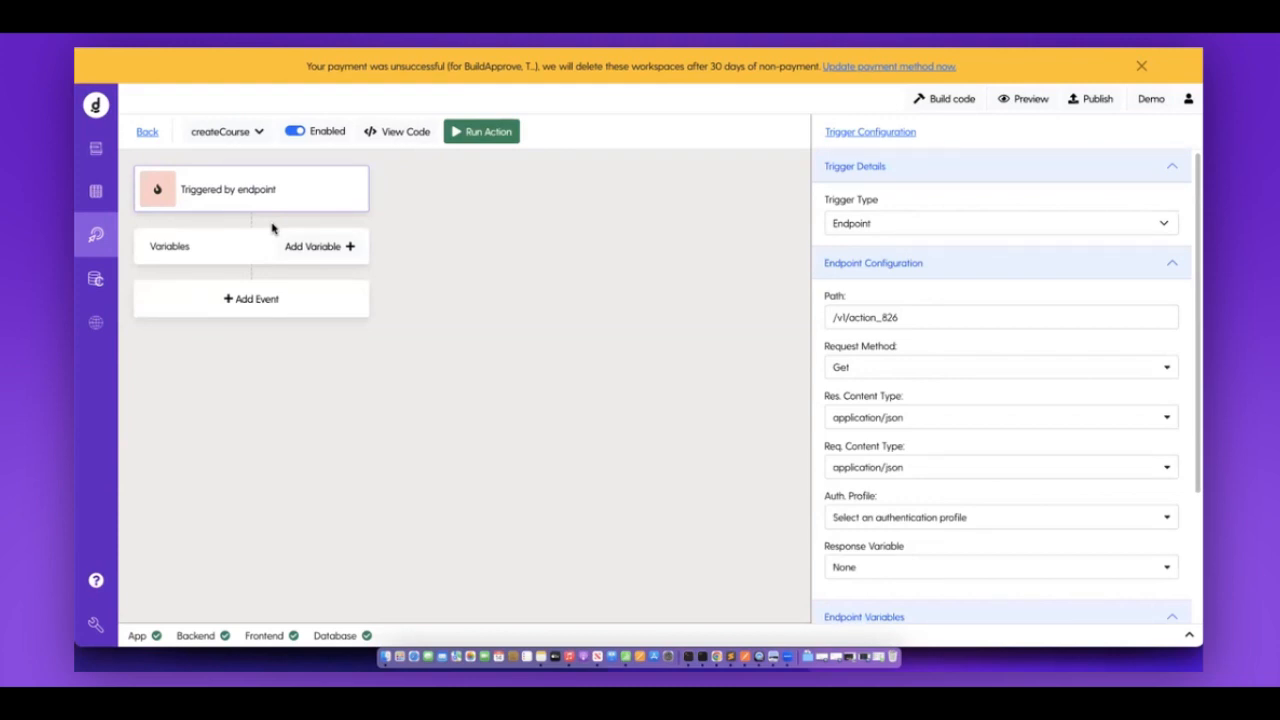
click(100, 203)
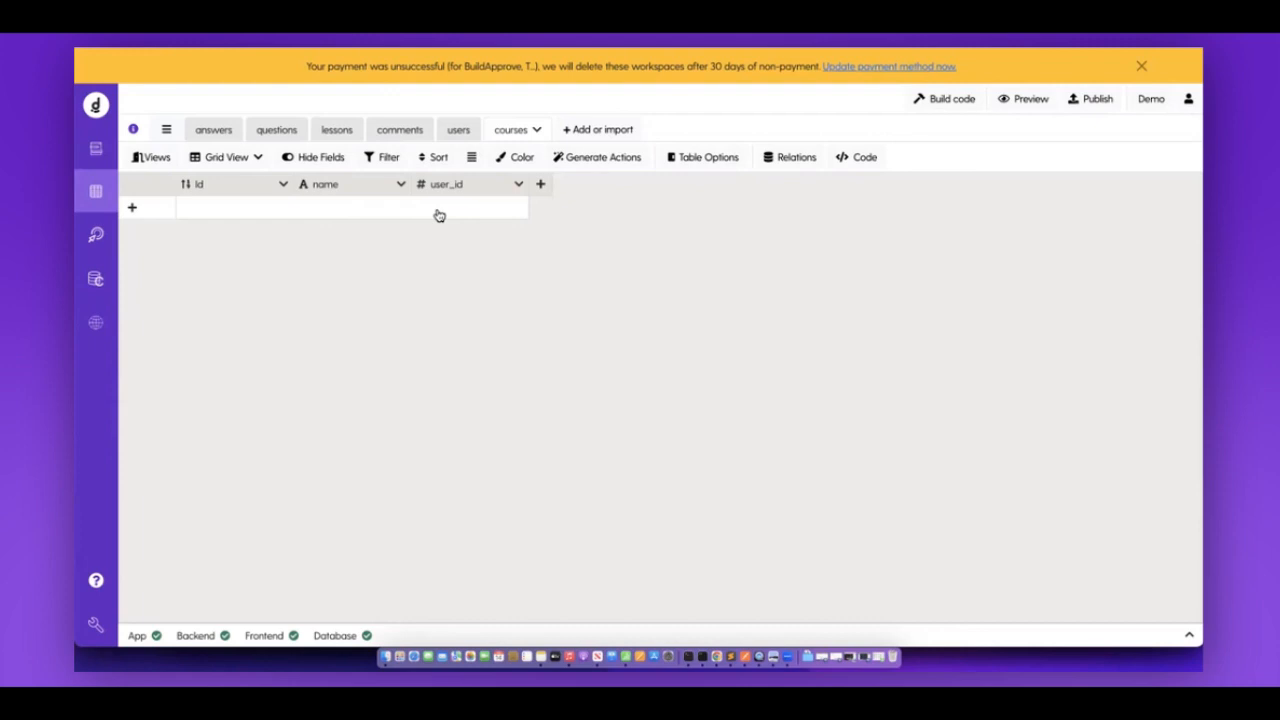
Add a query variable with label and name 'name' to the createCourse endpoint and save it.
click(102, 243)
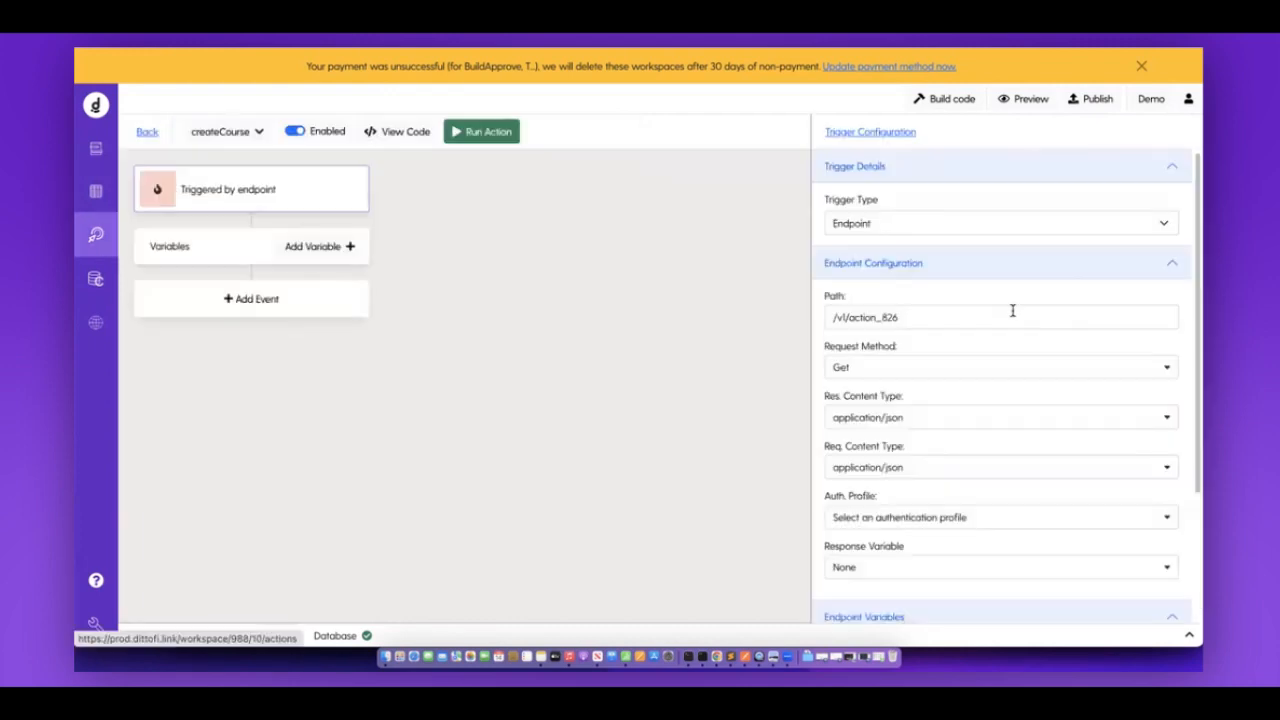
scroll(1012, 310, down, 3)
click(1127, 591)
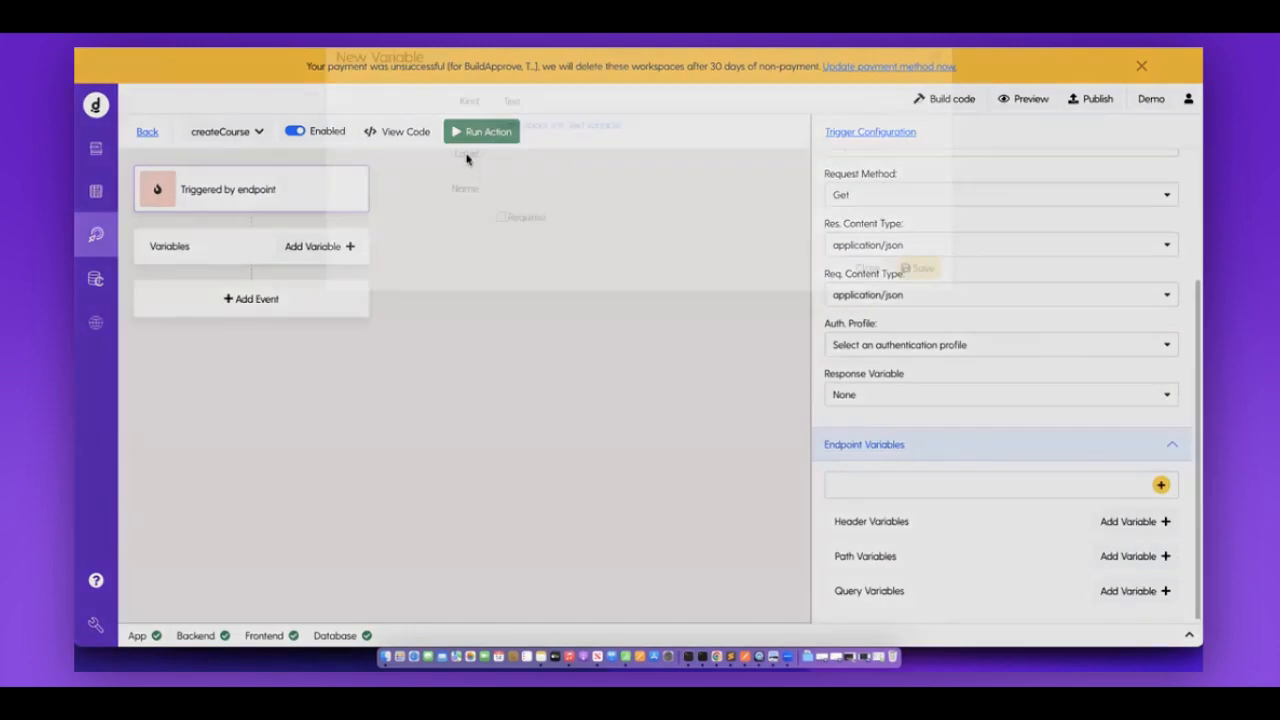
click(518, 185)
text(name)
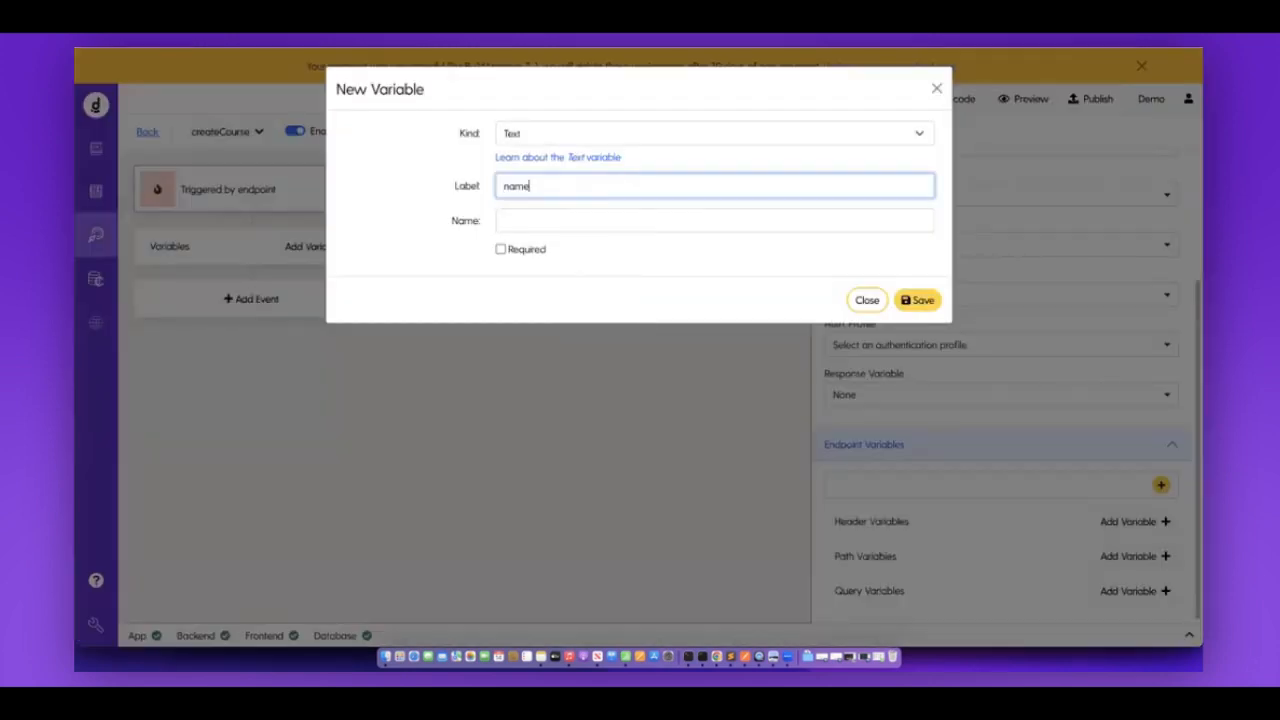
key(super+a)
key(super+c)
key(Tab)
key(super+v)
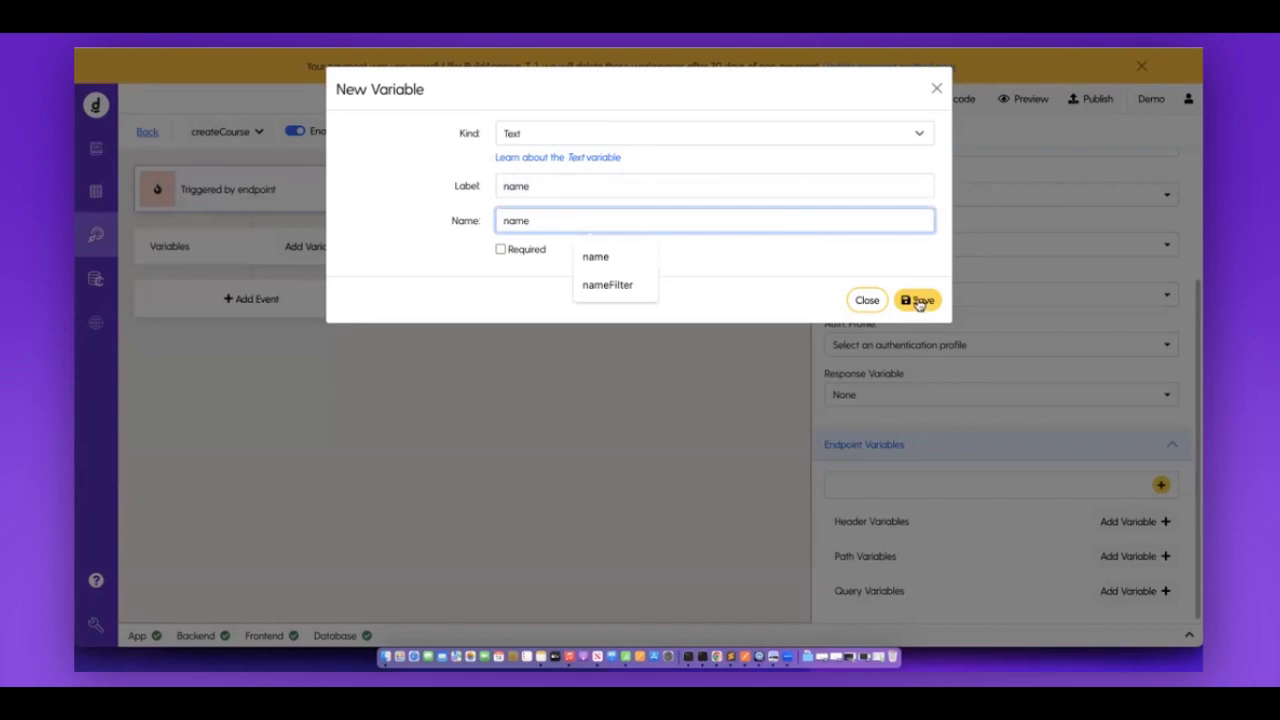
click(920, 301)
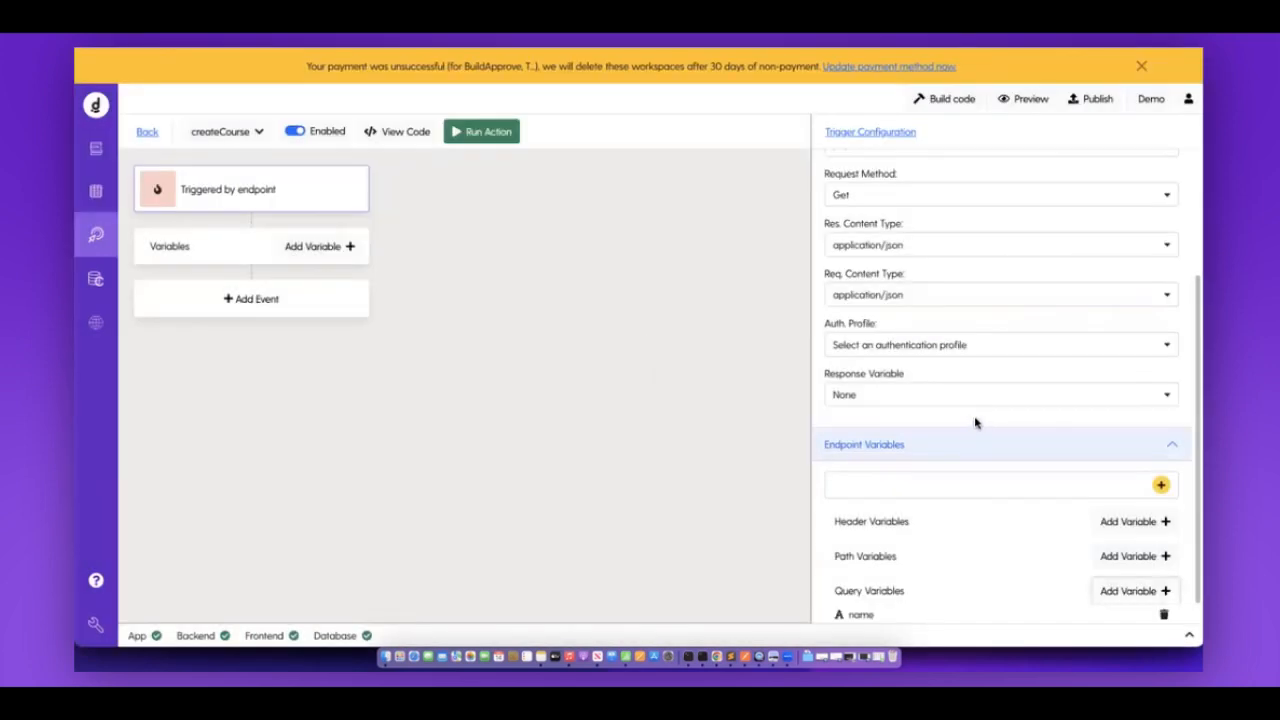
scroll(843, 606, down, 1)
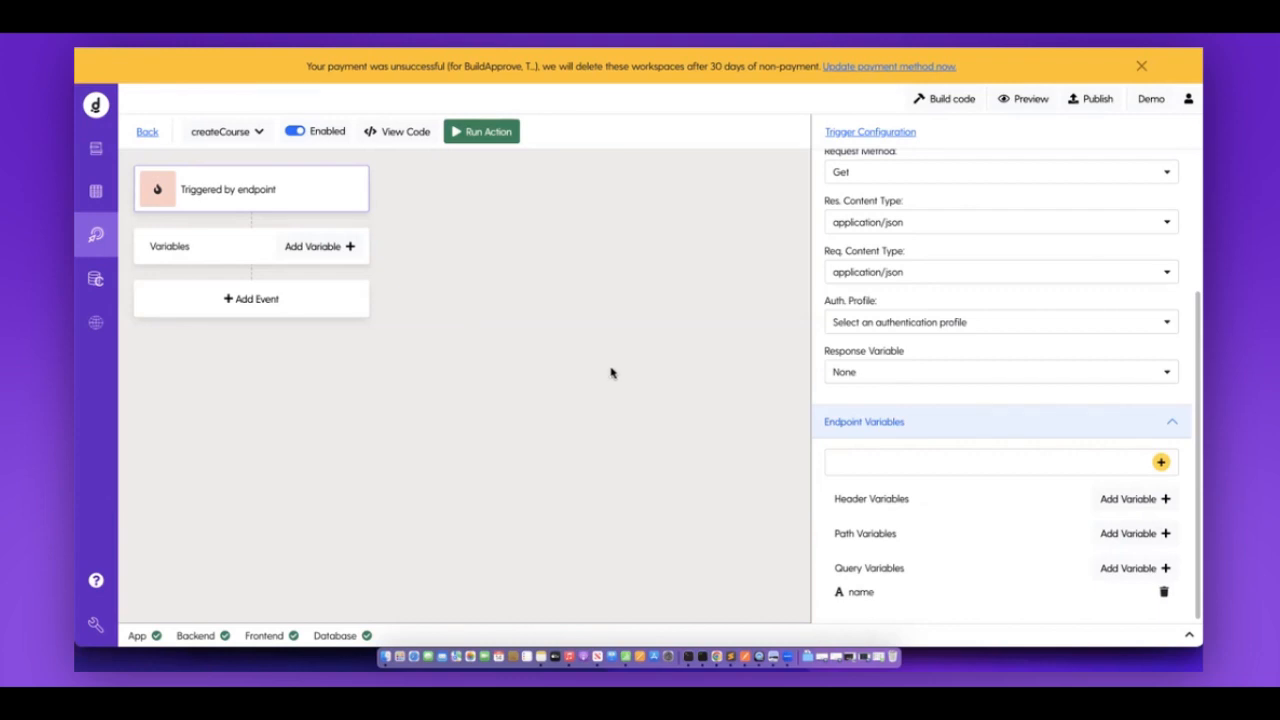
click(98, 190)
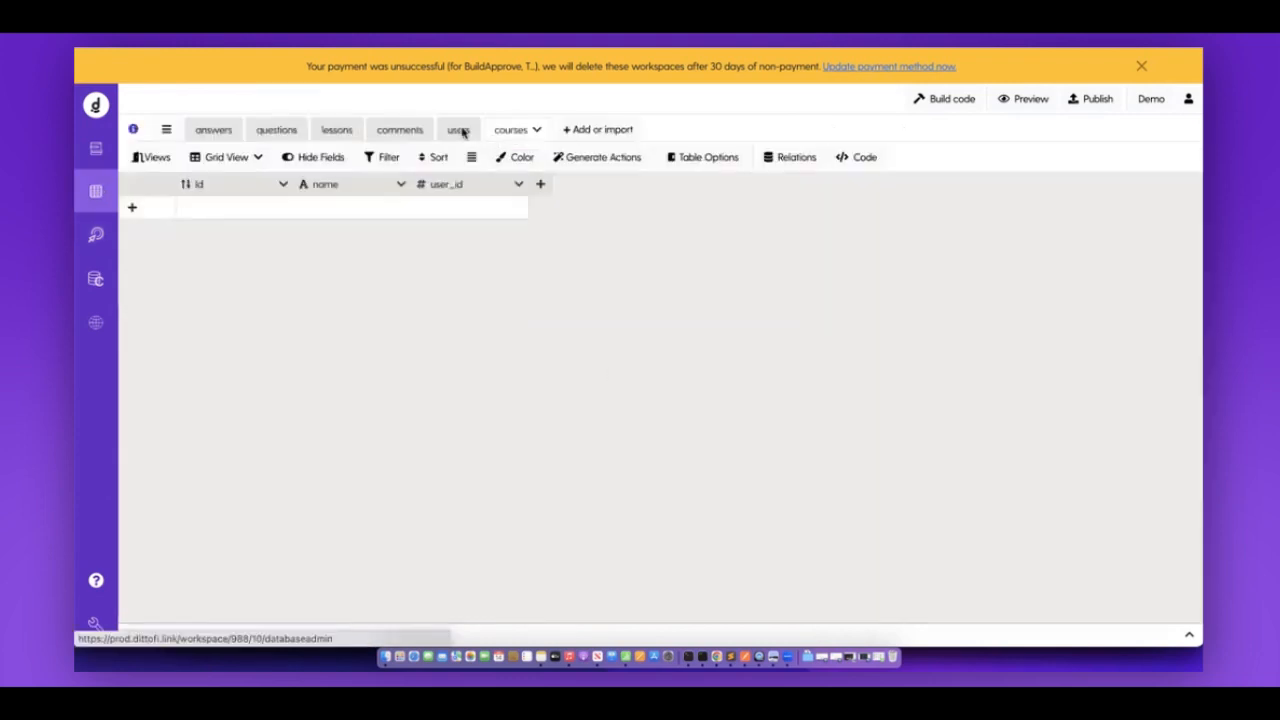
click(458, 130)
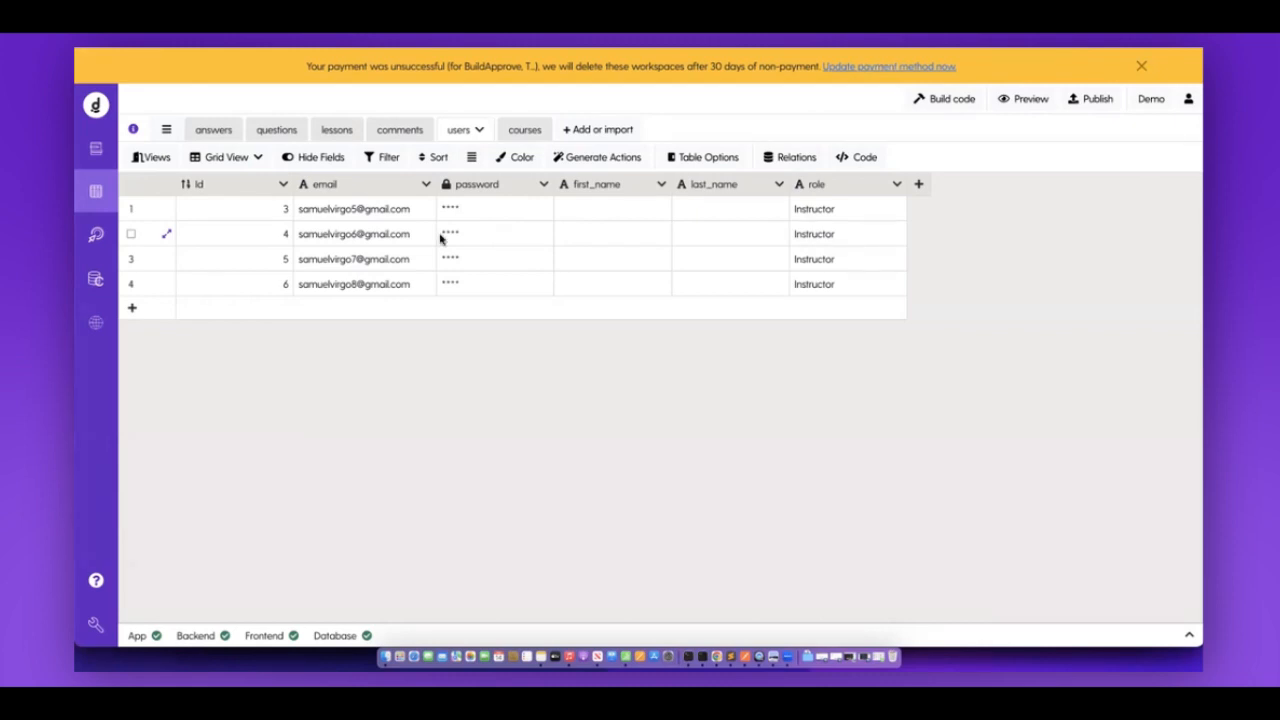
click(98, 237)
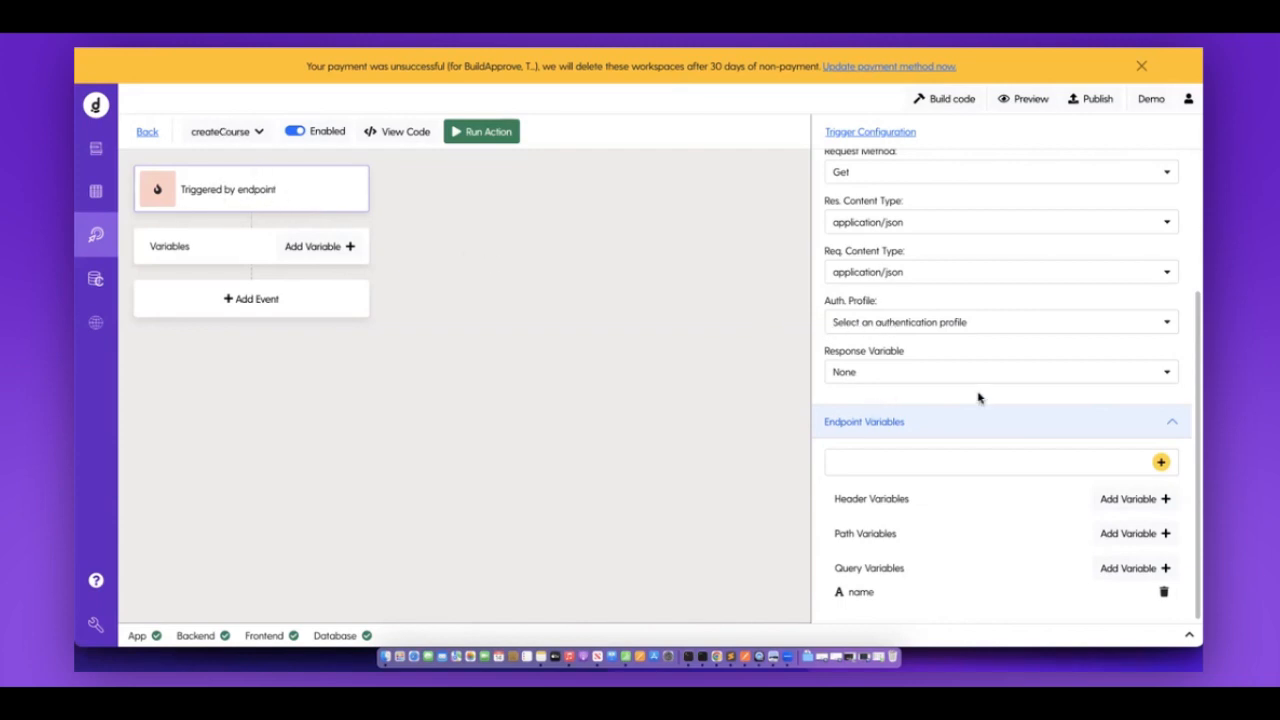
Set the createCourse endpoint's Auth. Profile to basicLogin.
scroll(977, 397, up, 2)
scroll(858, 474, up, 1)
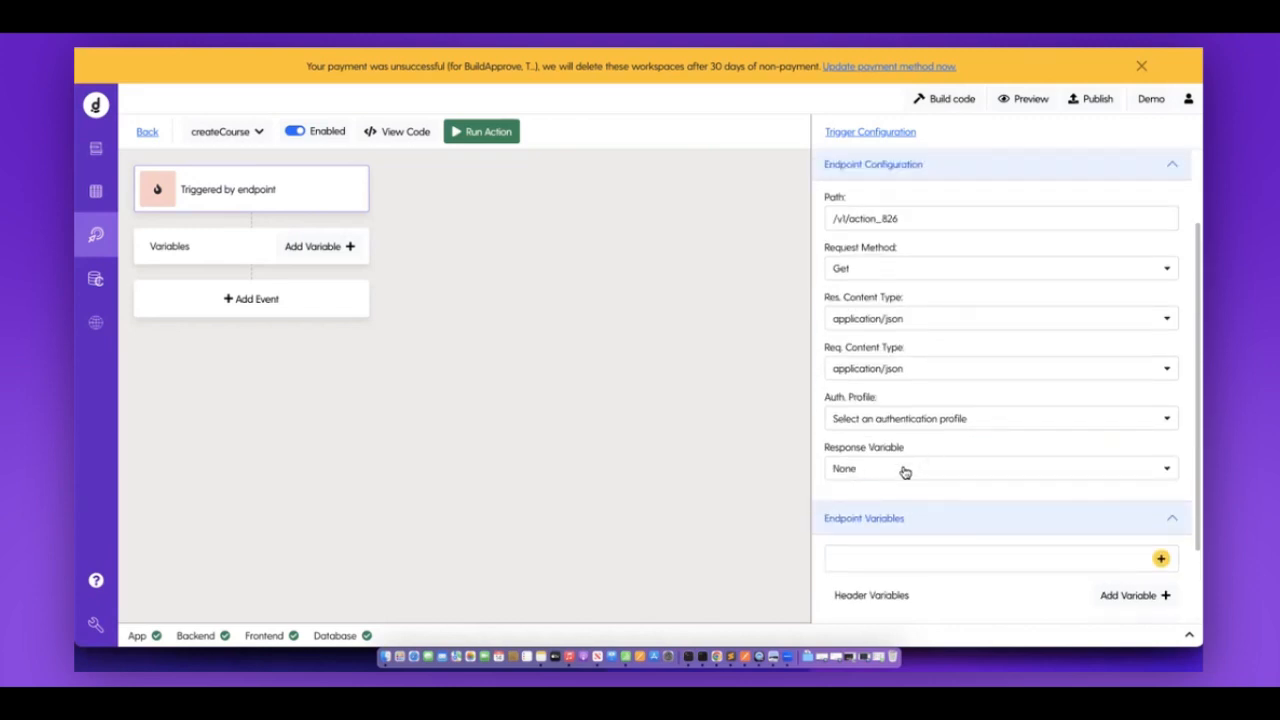
triple_click(845, 400)
click(903, 428)
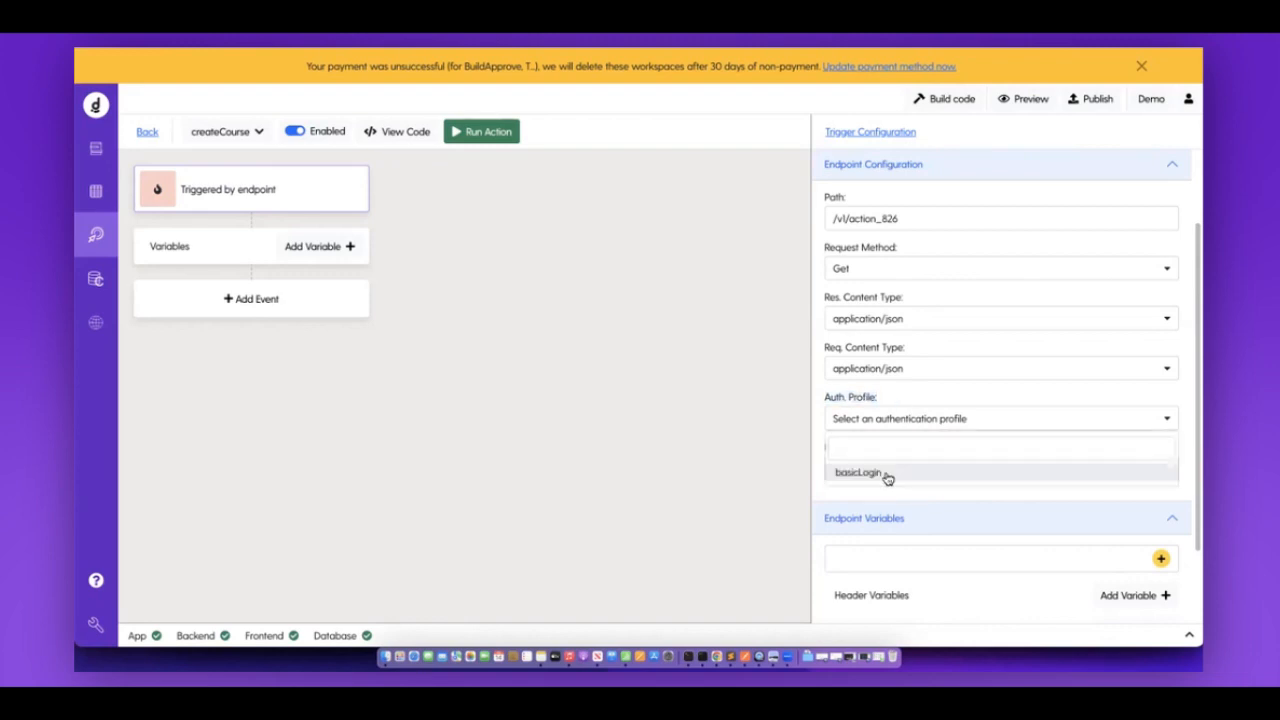
click(860, 472)
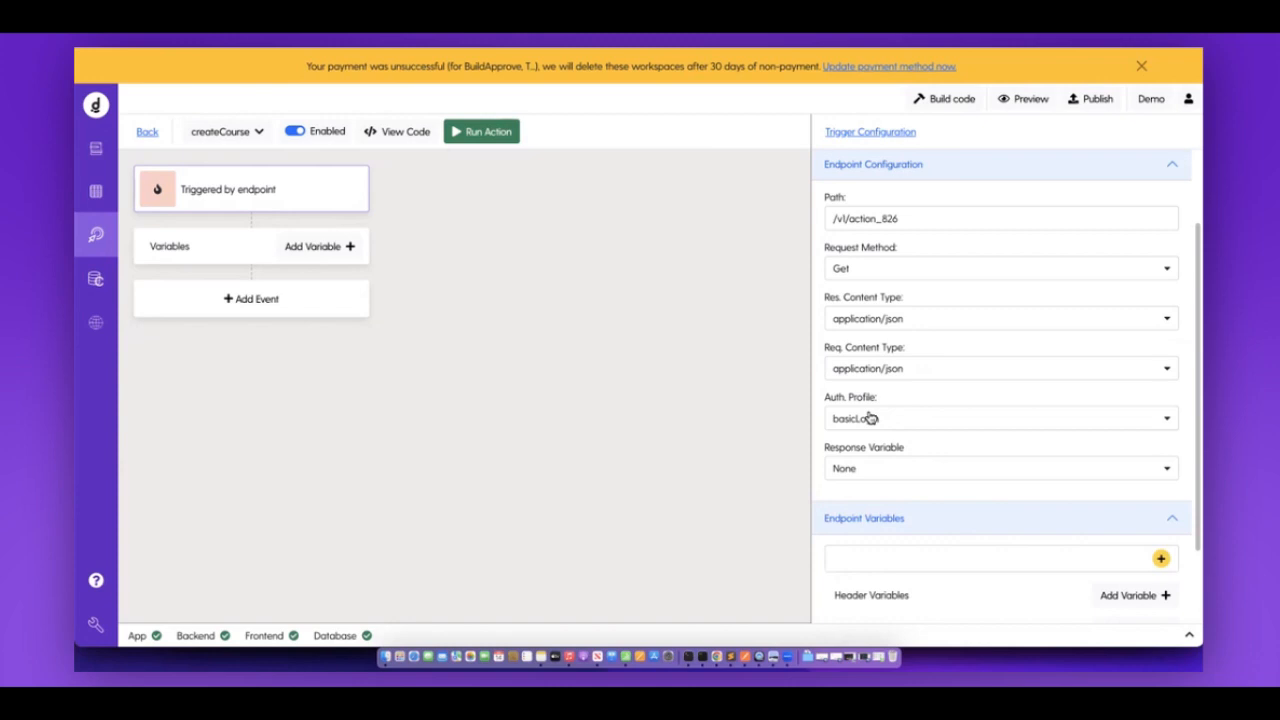
Add a new event to createCourse and make it a Database Requests Create.
scroll(870, 418, down, 2)
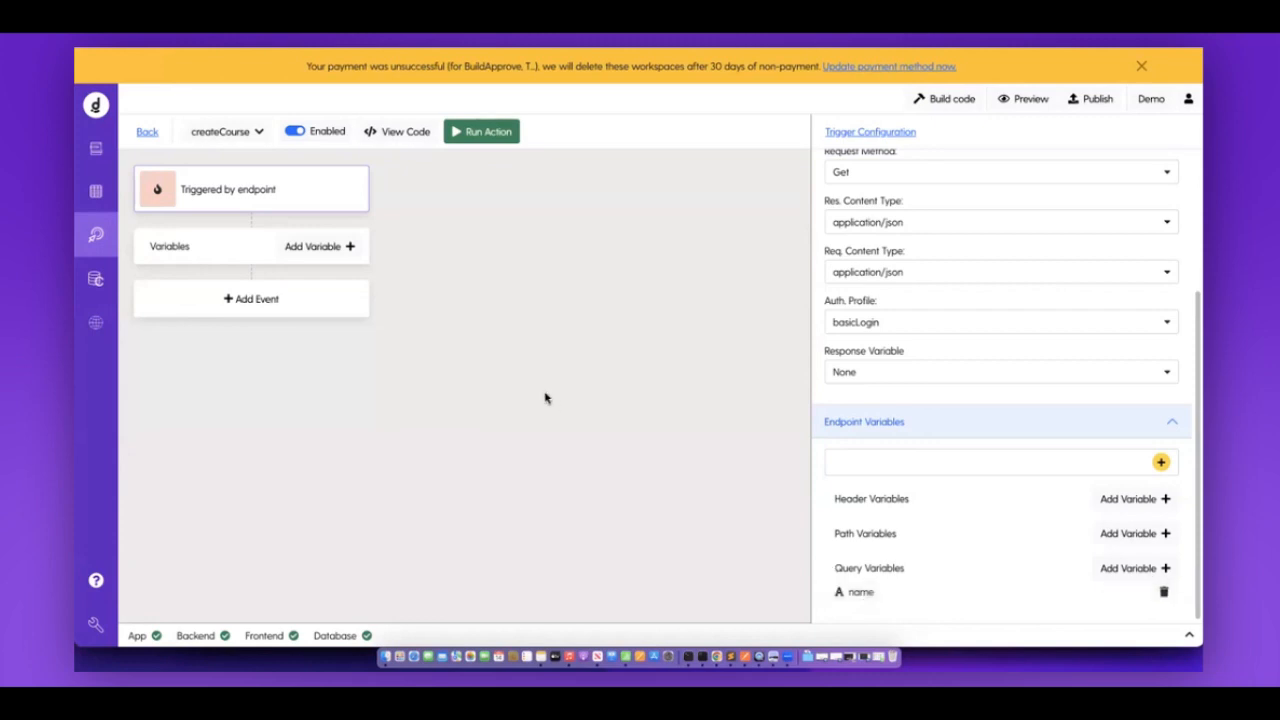
click(274, 316)
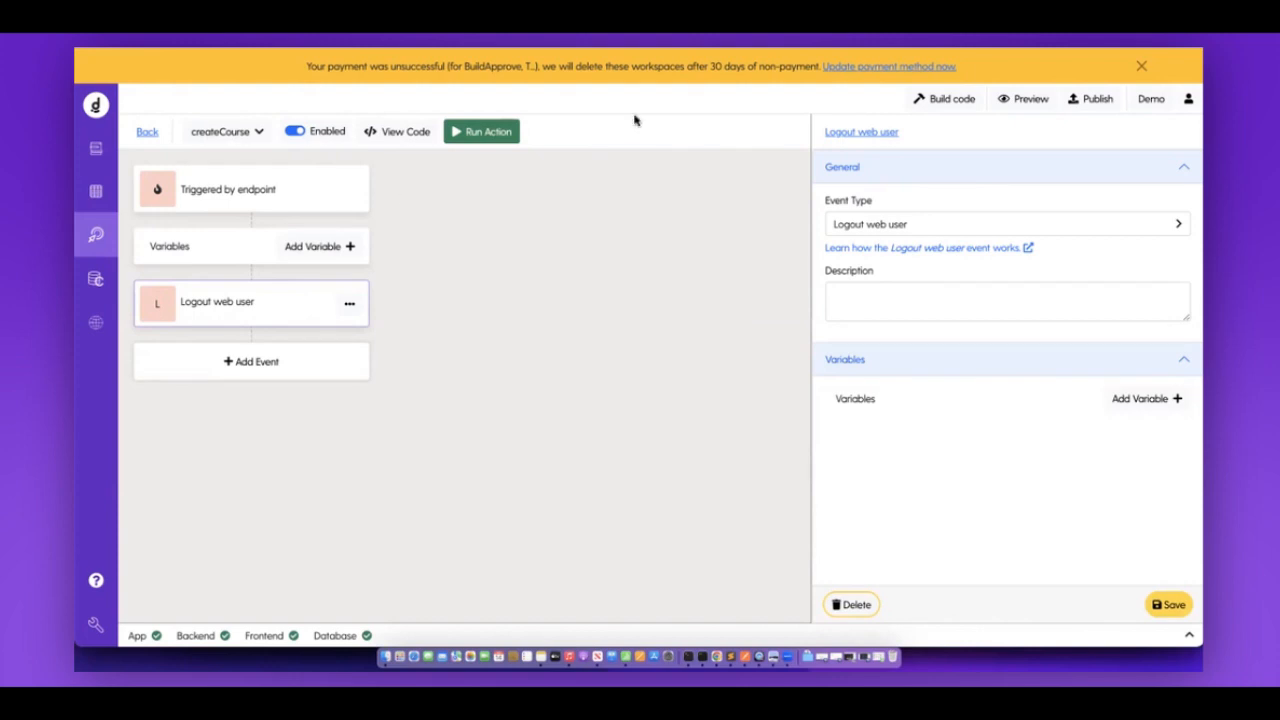
click(870, 222)
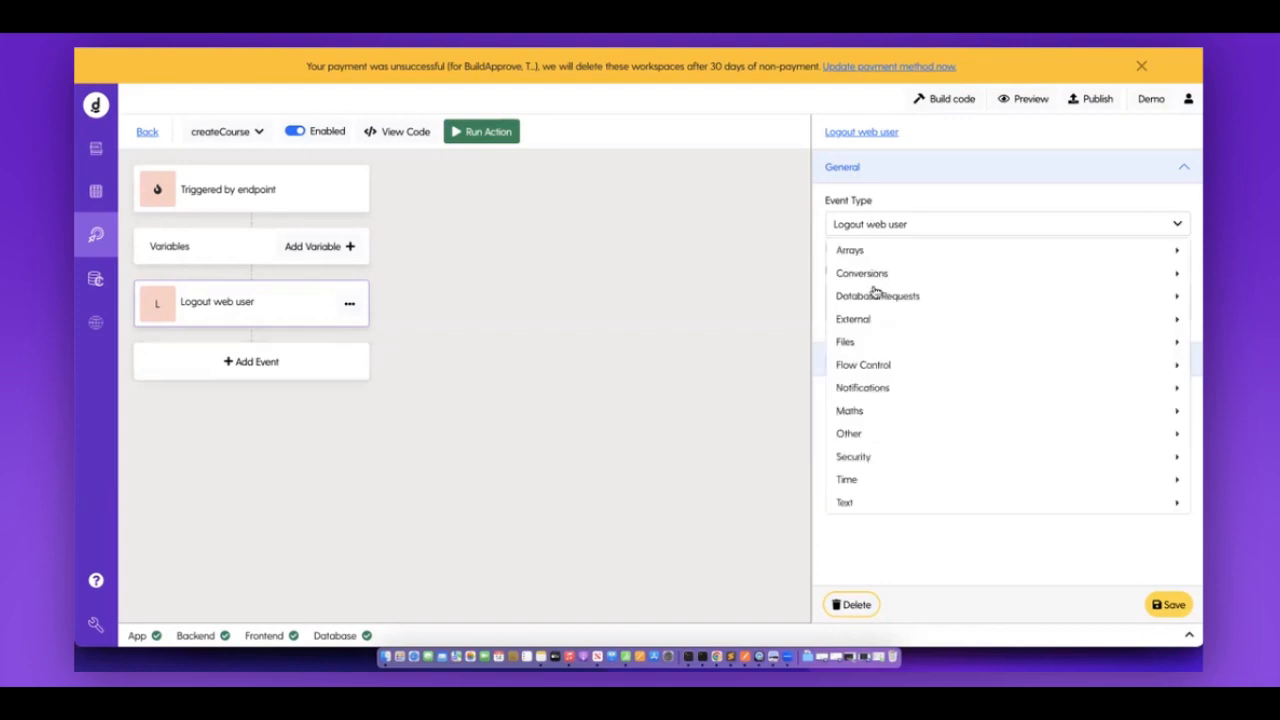
click(857, 297)
click(790, 301)
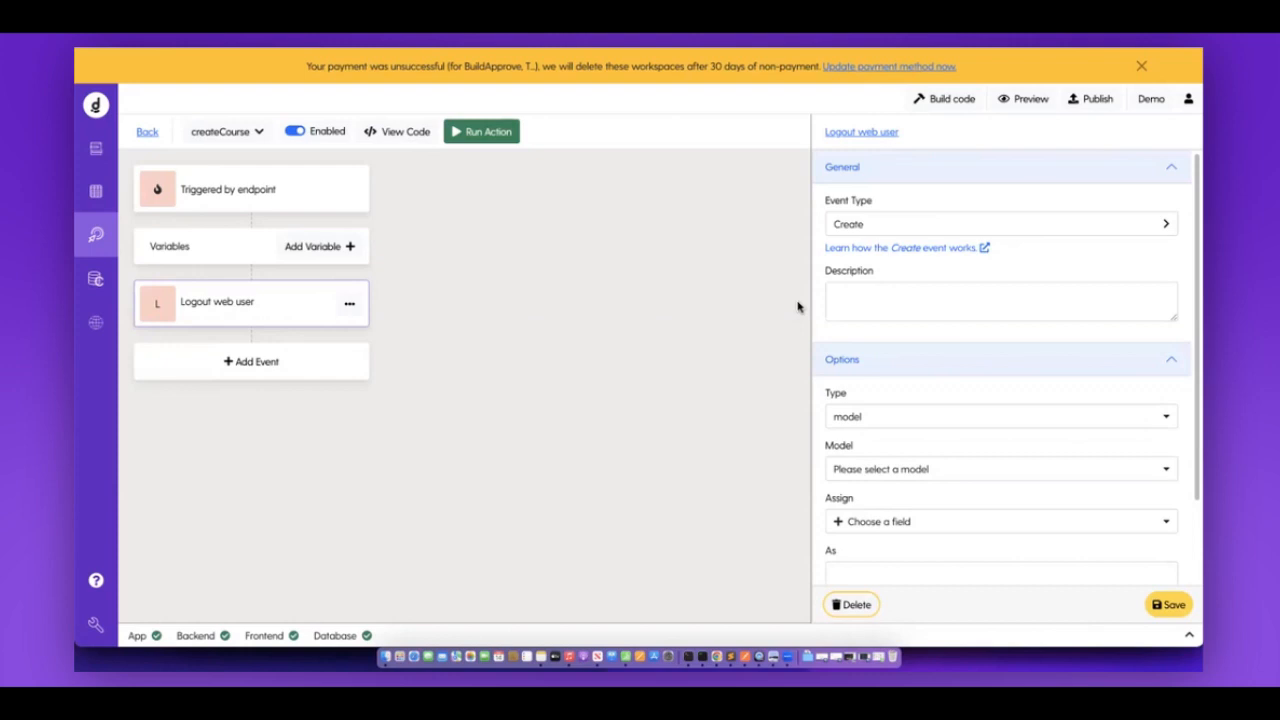
Target the courses model and add name to the fields to assign.
scroll(950, 397, down, 1)
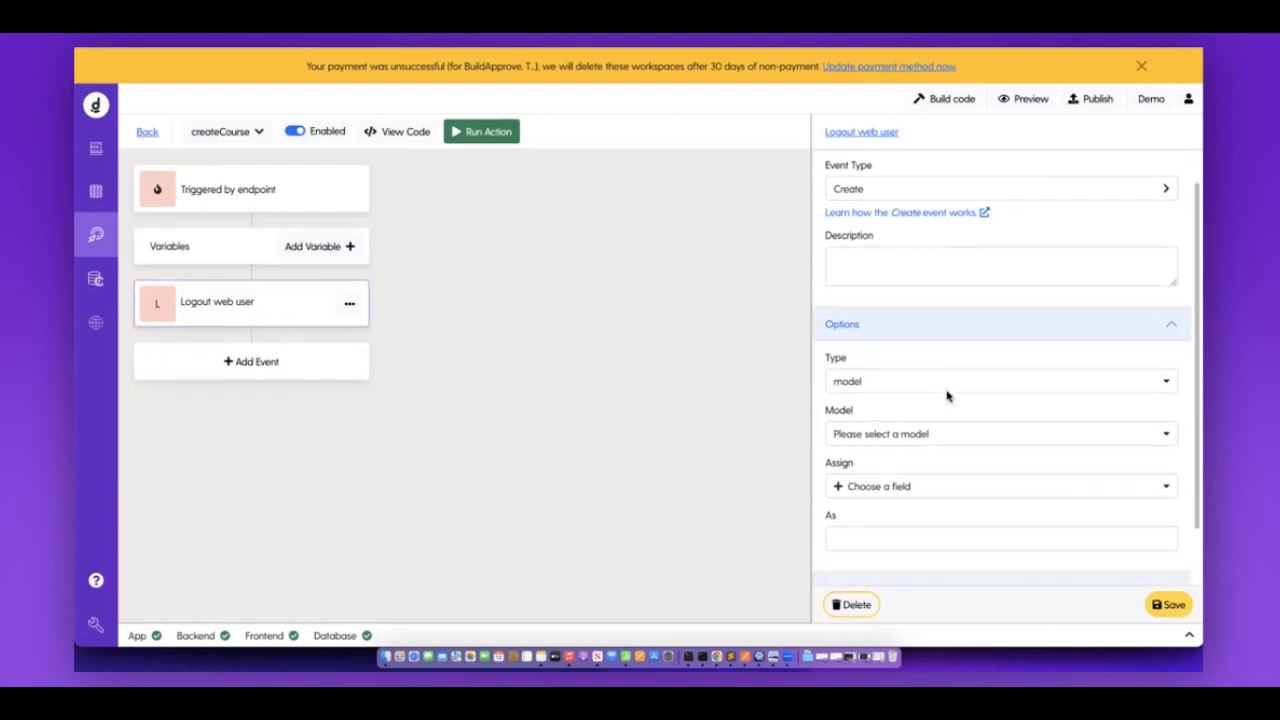
scroll(906, 400, down, 1)
click(906, 399)
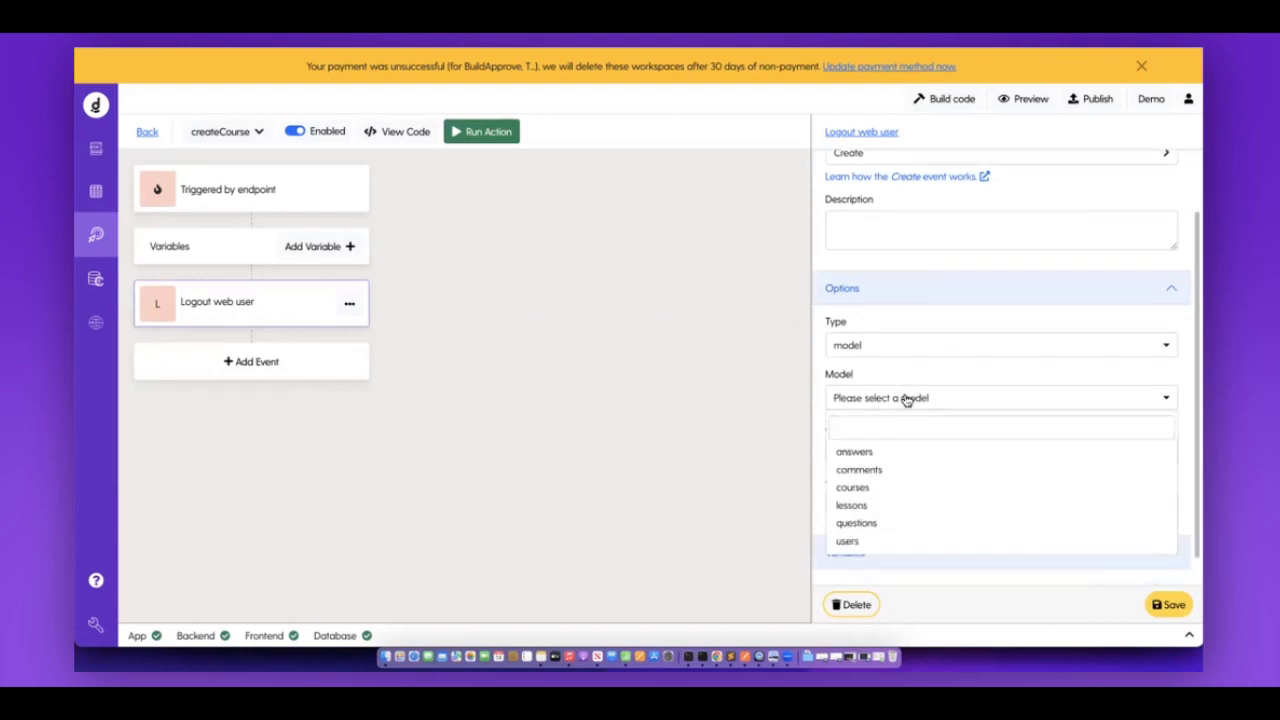
click(870, 489)
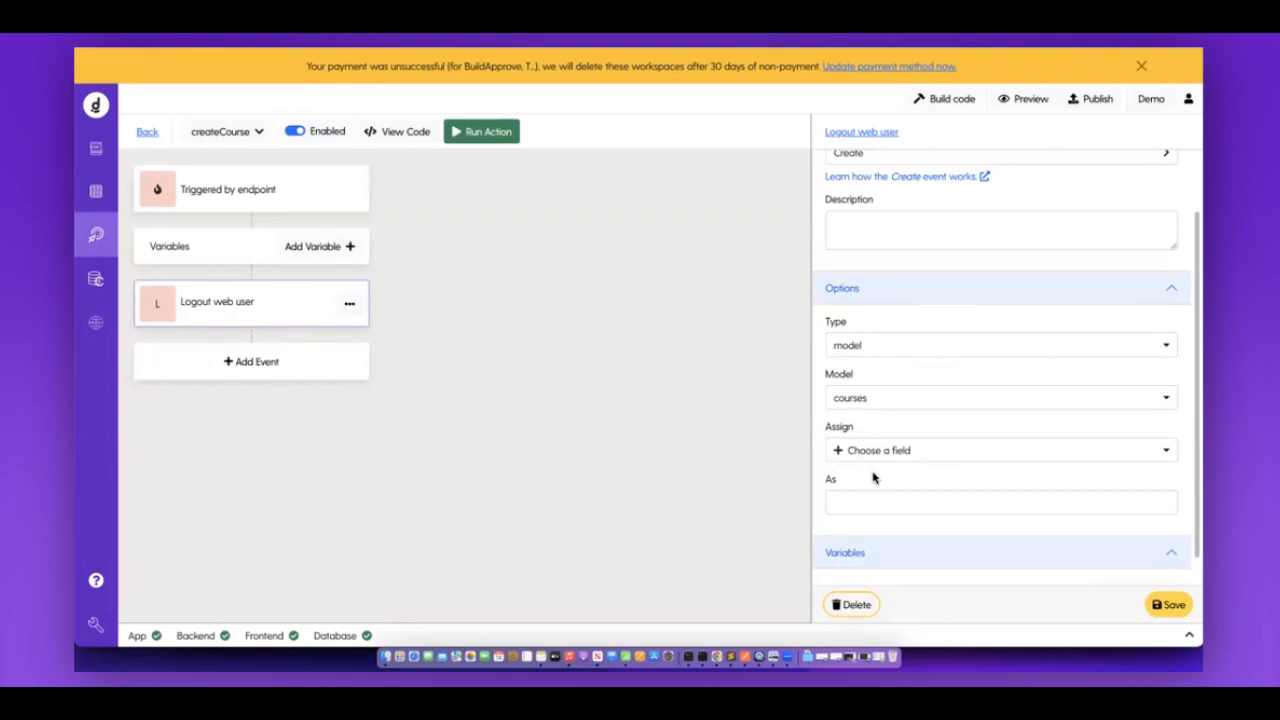
click(894, 450)
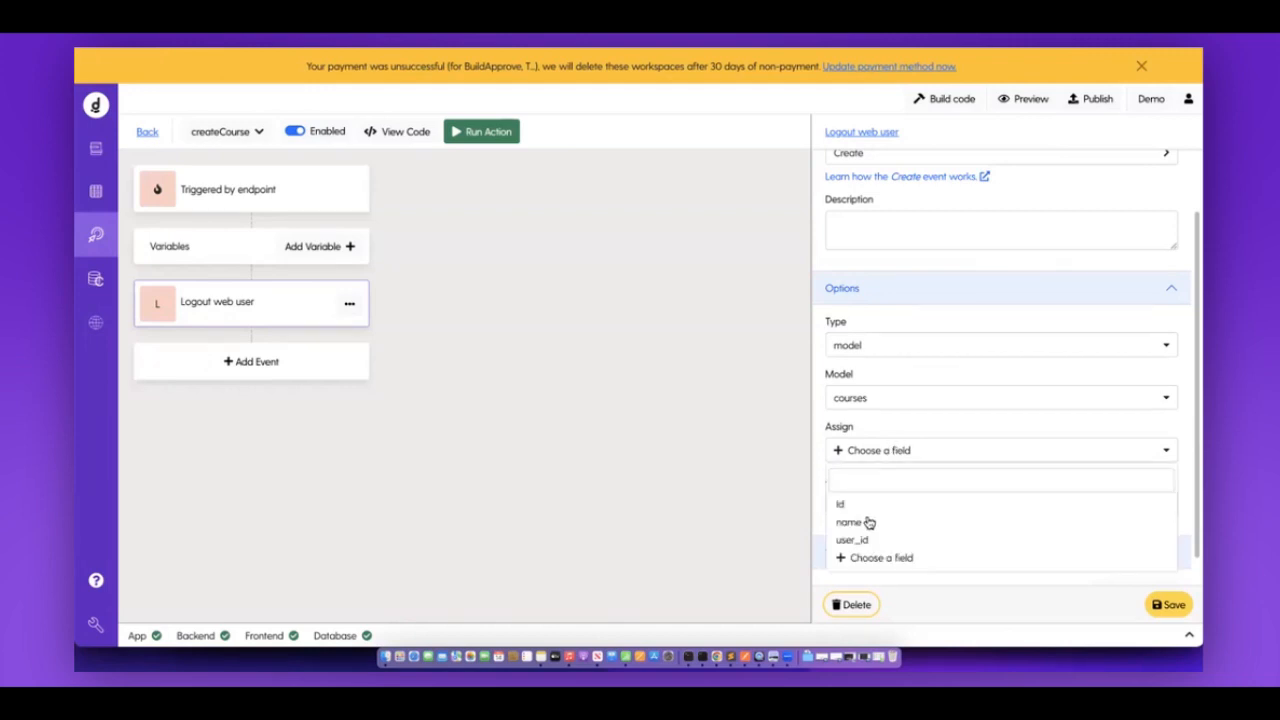
click(860, 522)
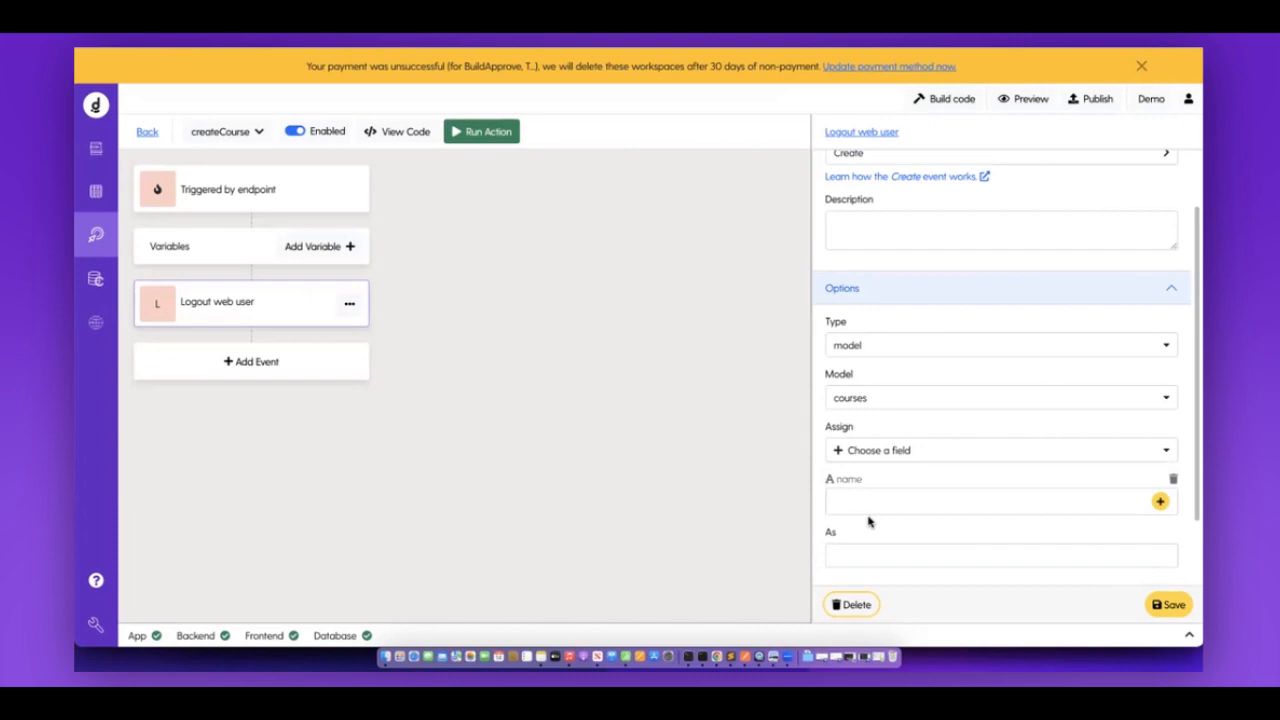
drag(812, 516, 822, 498)
Fill the course name field from the endpoint's name variable.
click(1158, 502)
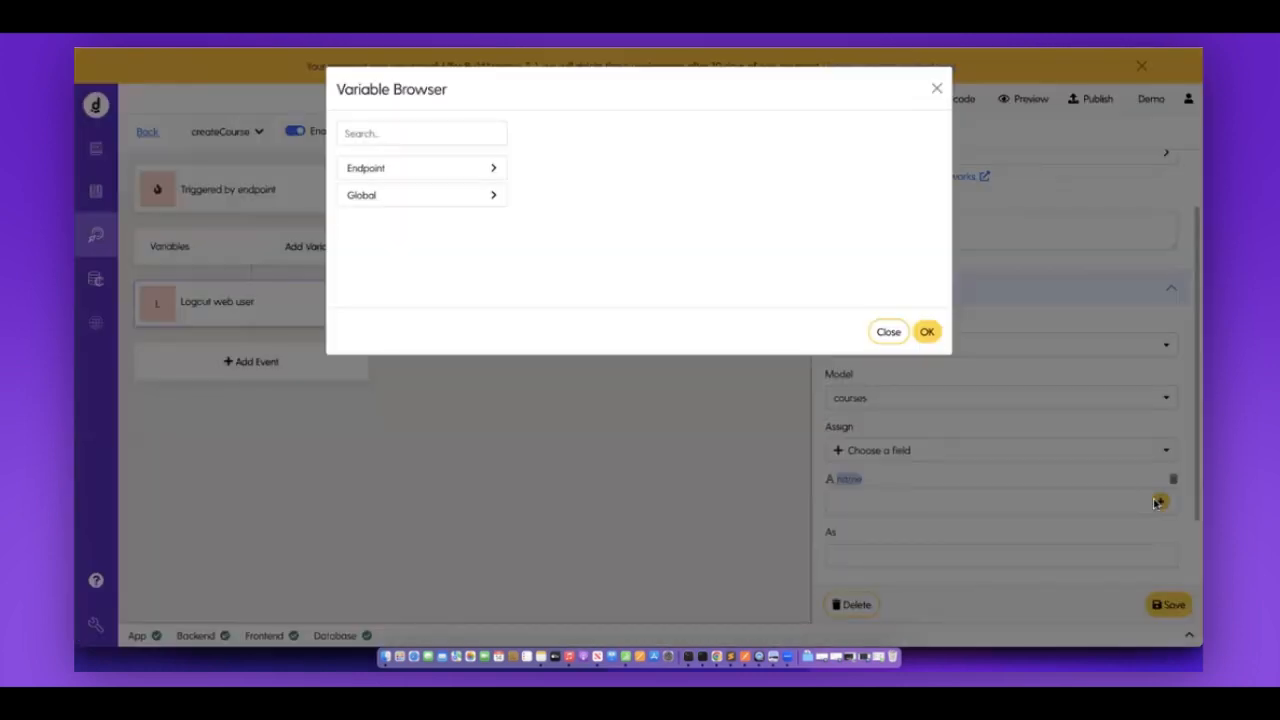
click(480, 170)
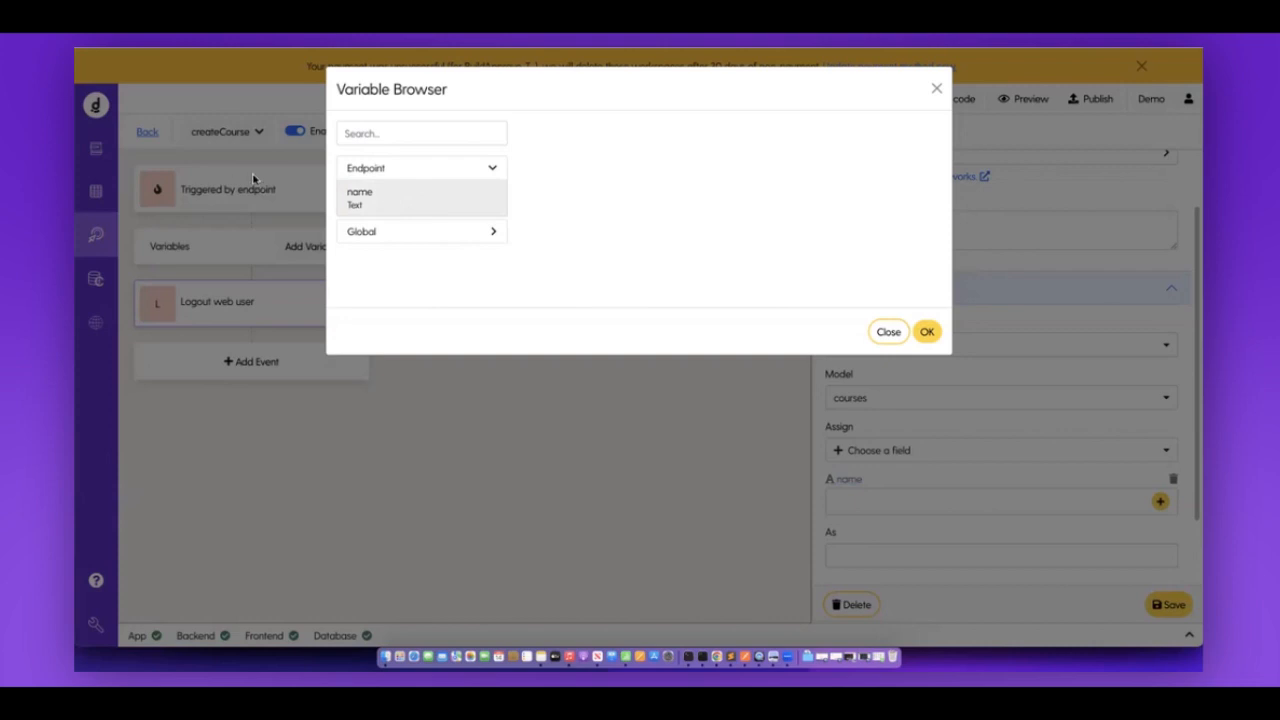
click(374, 194)
click(929, 337)
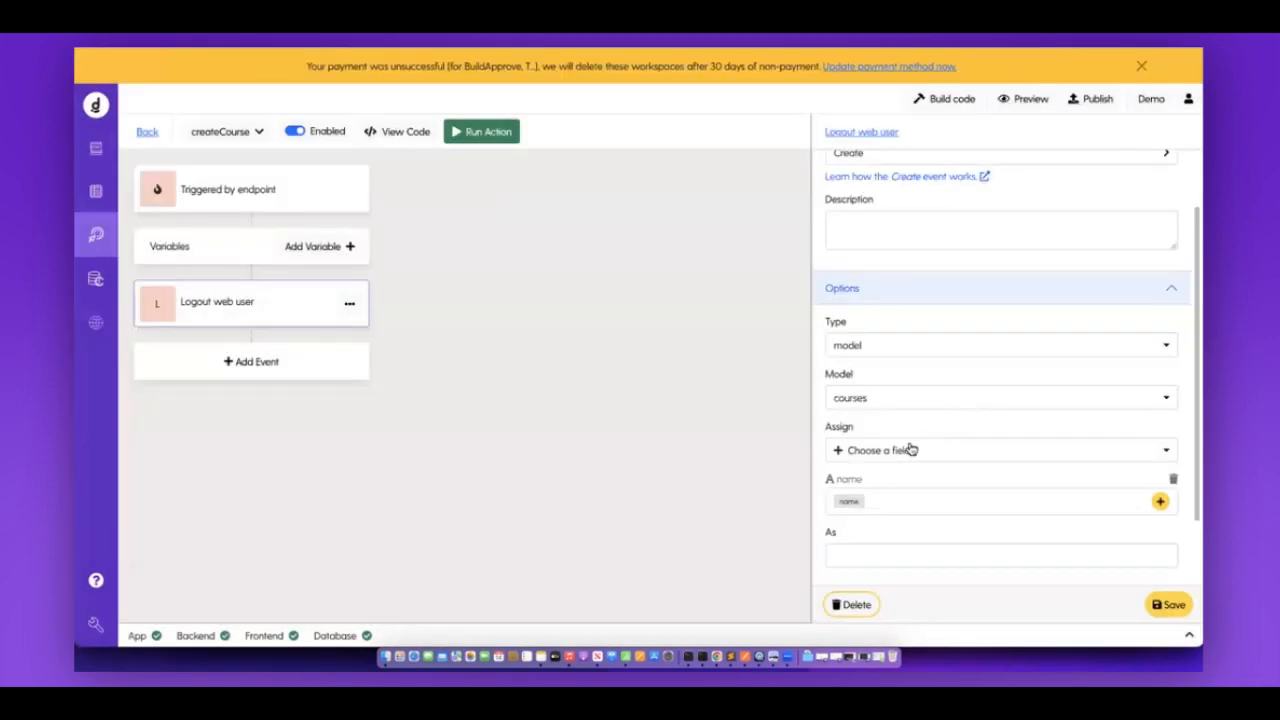
Add user_id to the assigned fields and set it to Global currentUser.id.
click(904, 455)
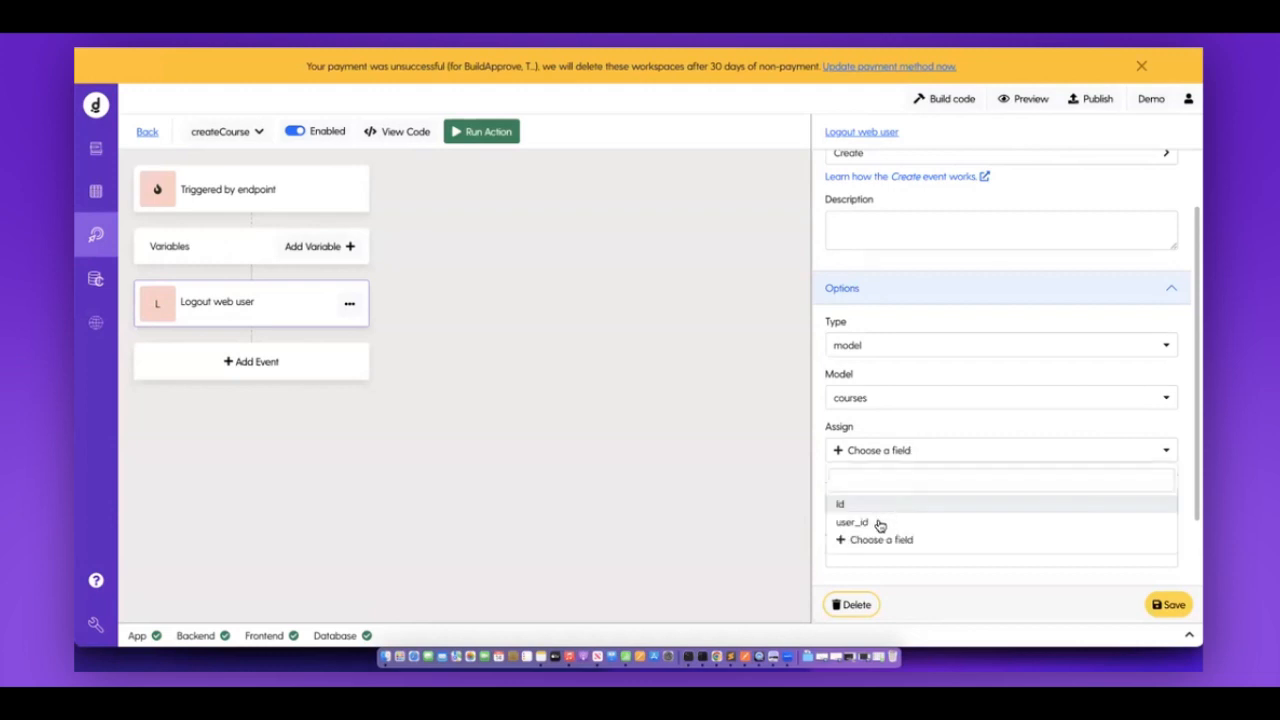
click(877, 523)
scroll(900, 515, down, 1)
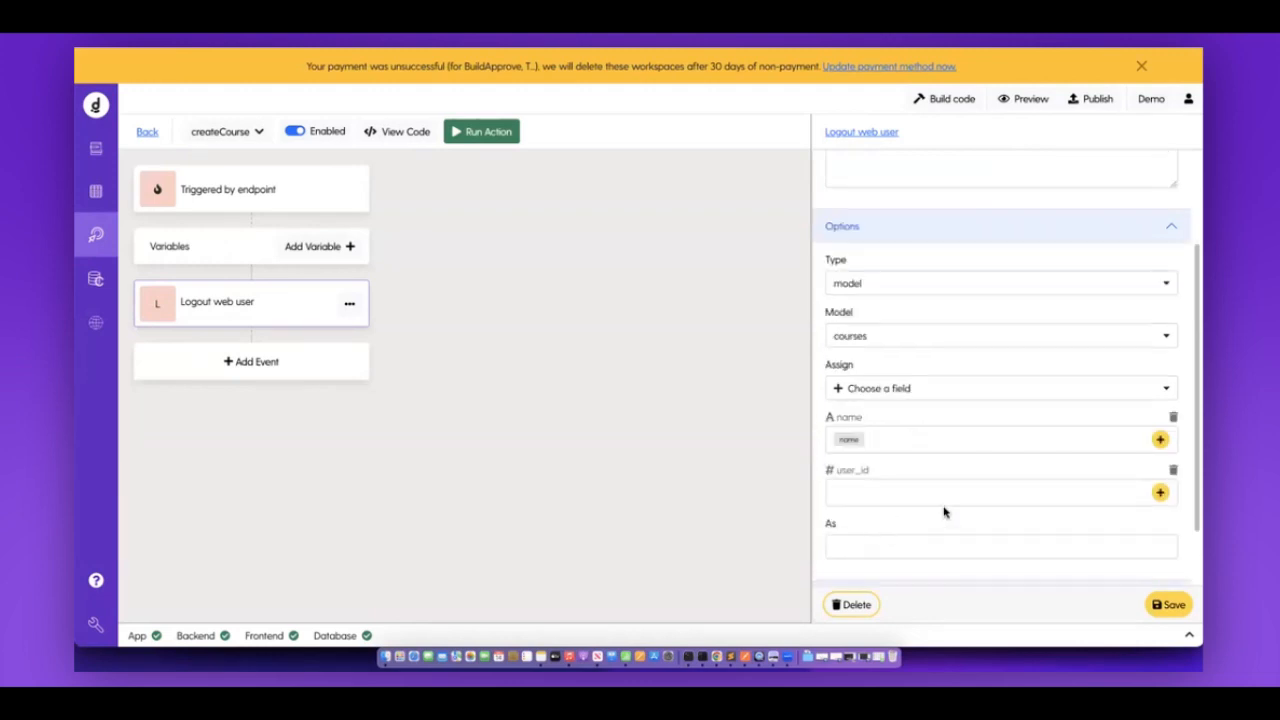
double_click(887, 479)
click(1161, 493)
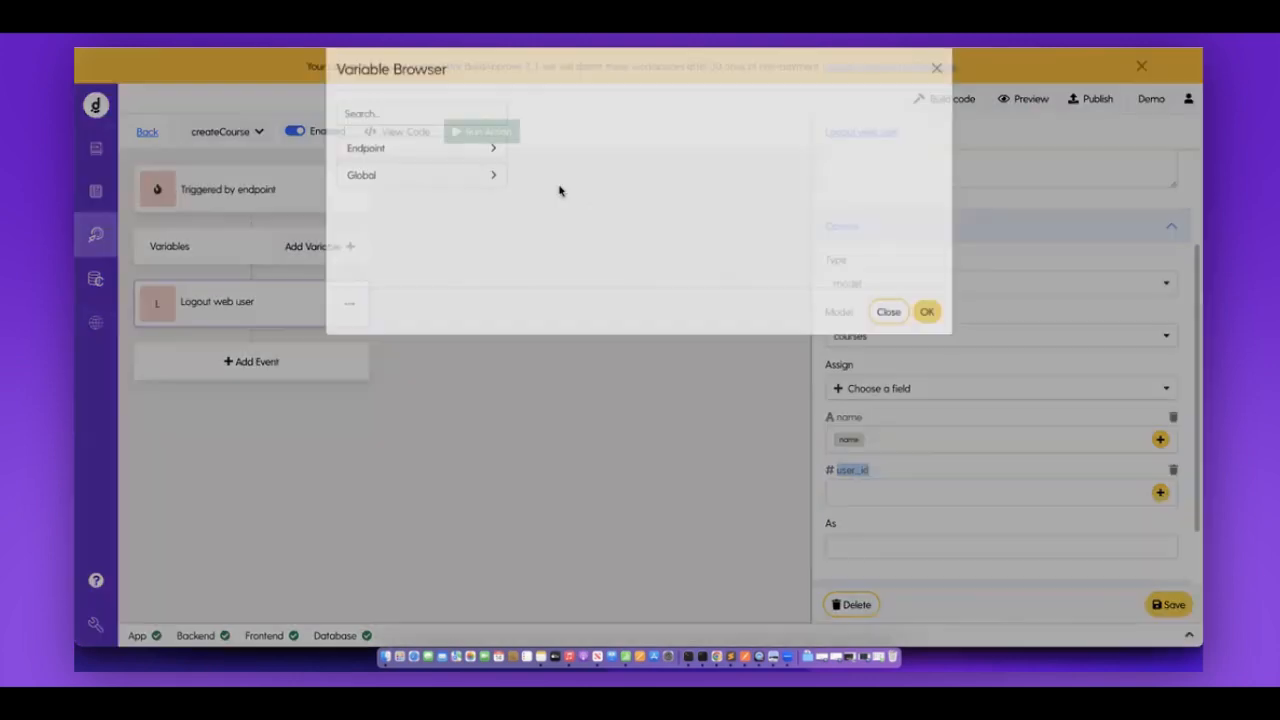
click(492, 172)
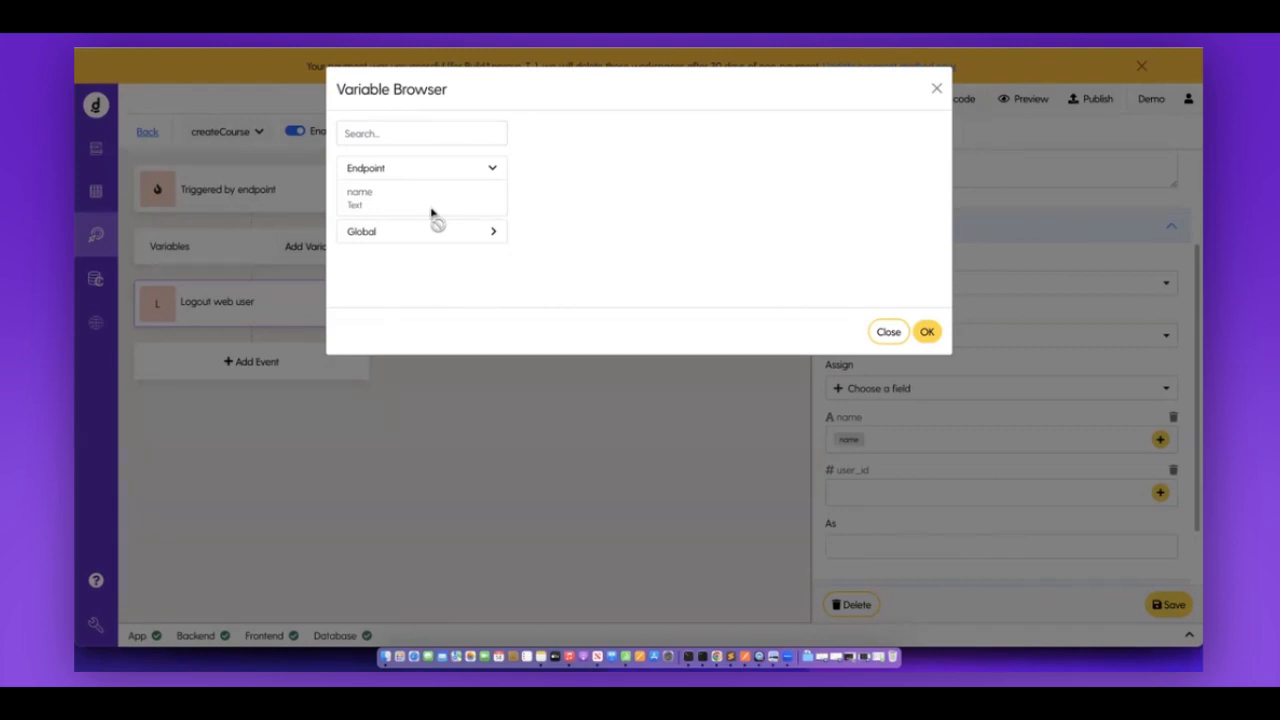
click(430, 237)
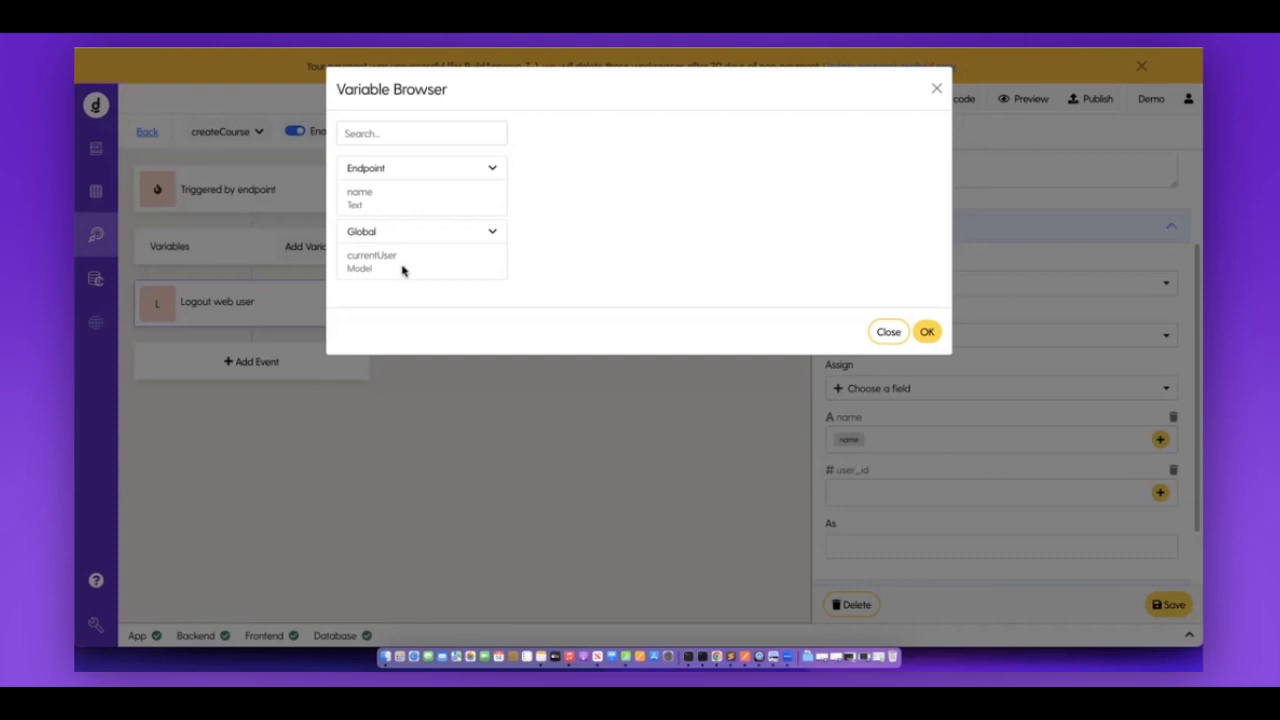
click(403, 268)
click(541, 139)
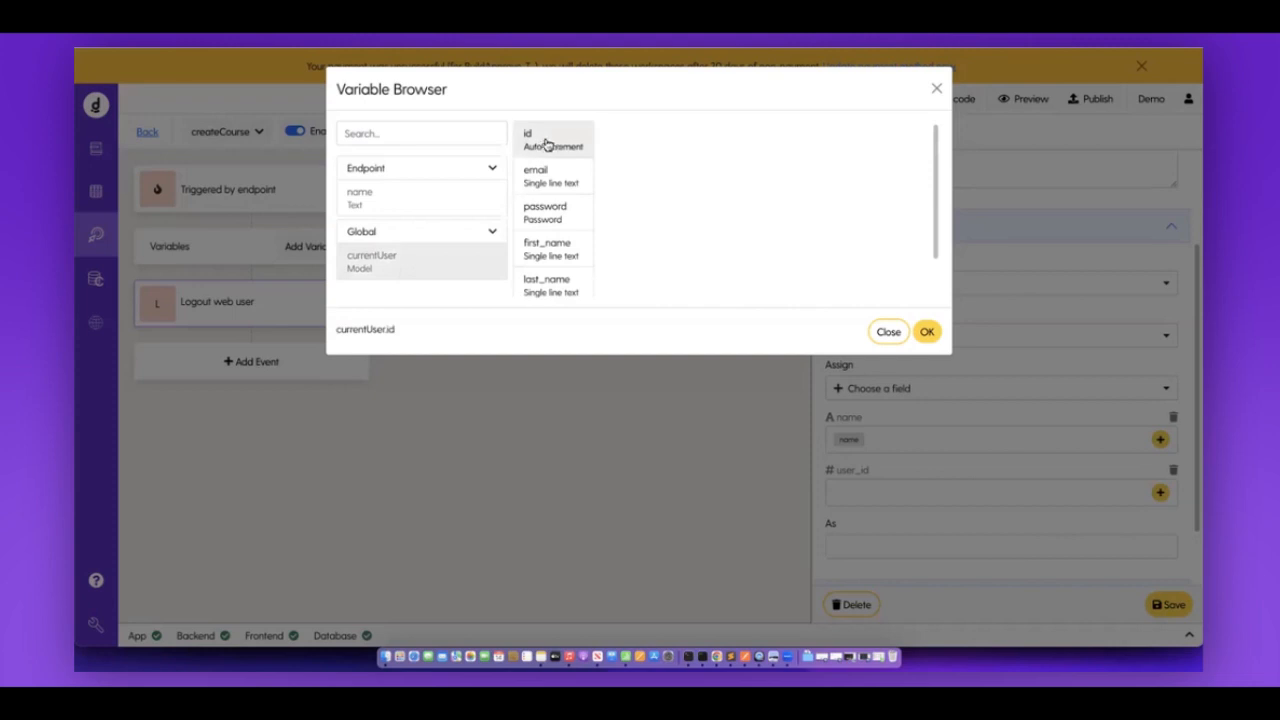
click(926, 331)
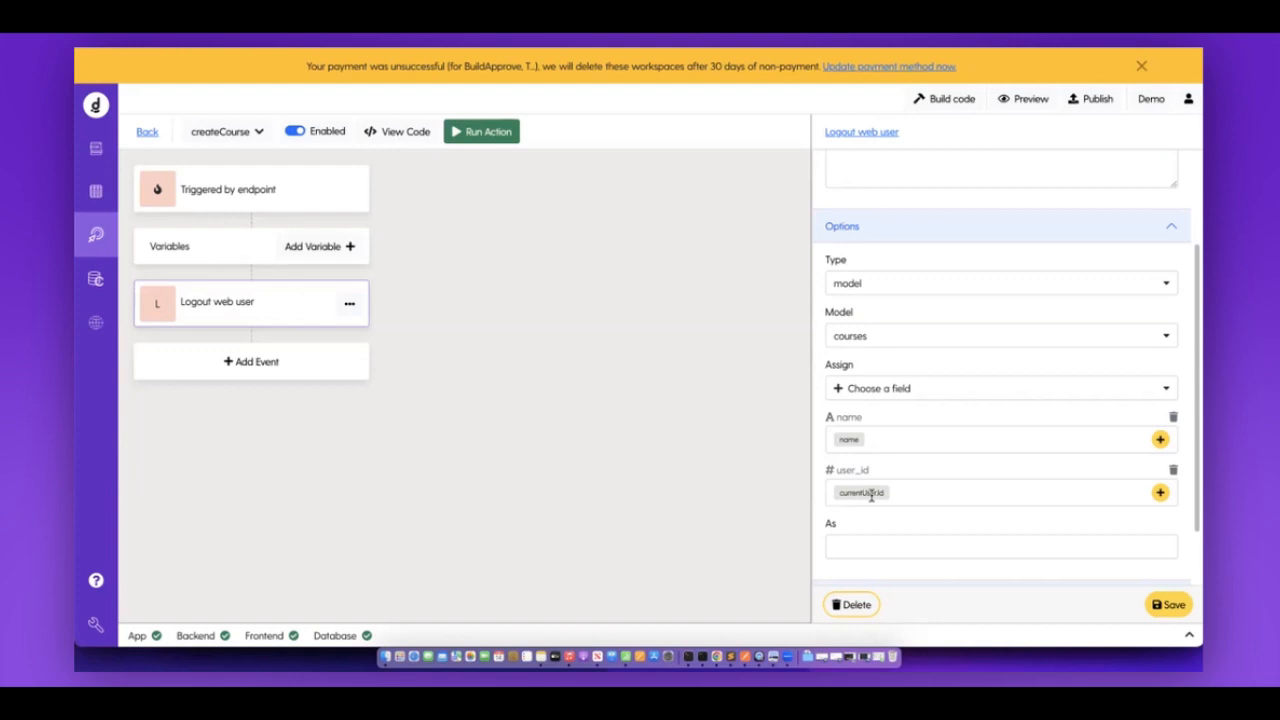
scroll(872, 495, up, 3)
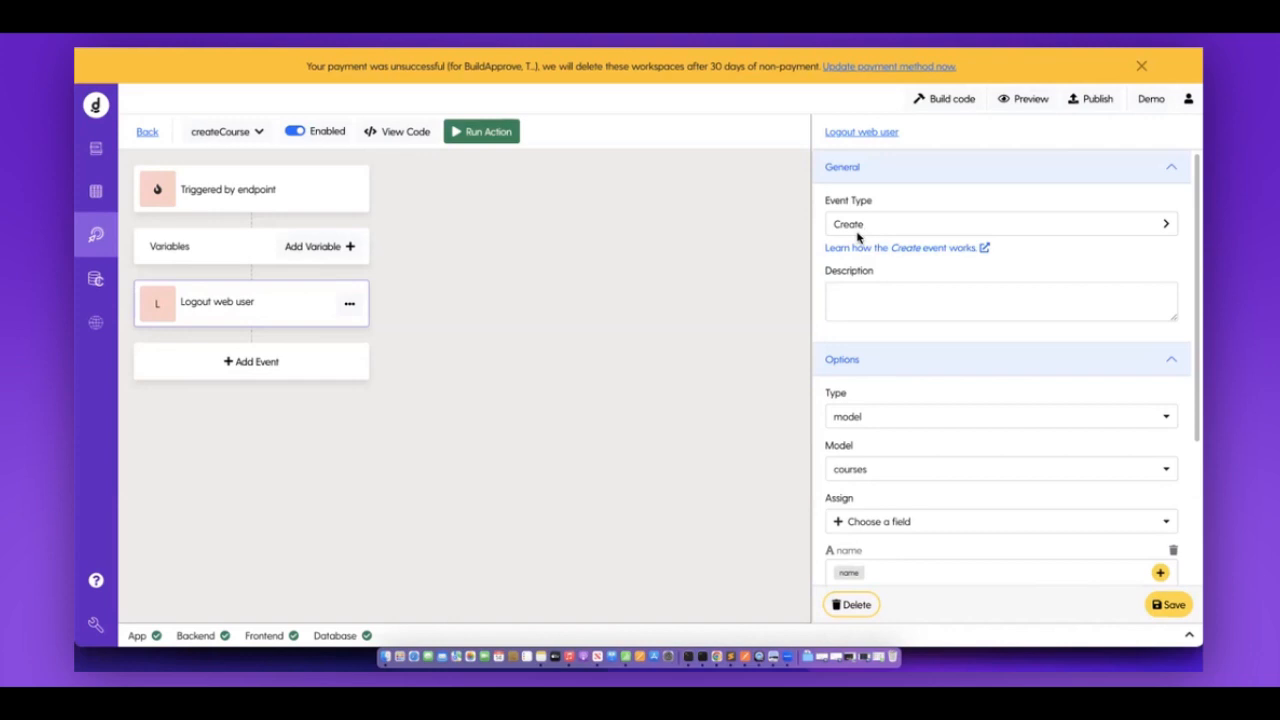
Store the created course as newCourse, save the Create event, and build the app code.
scroll(858, 236, down, 1)
scroll(858, 236, down, 1)
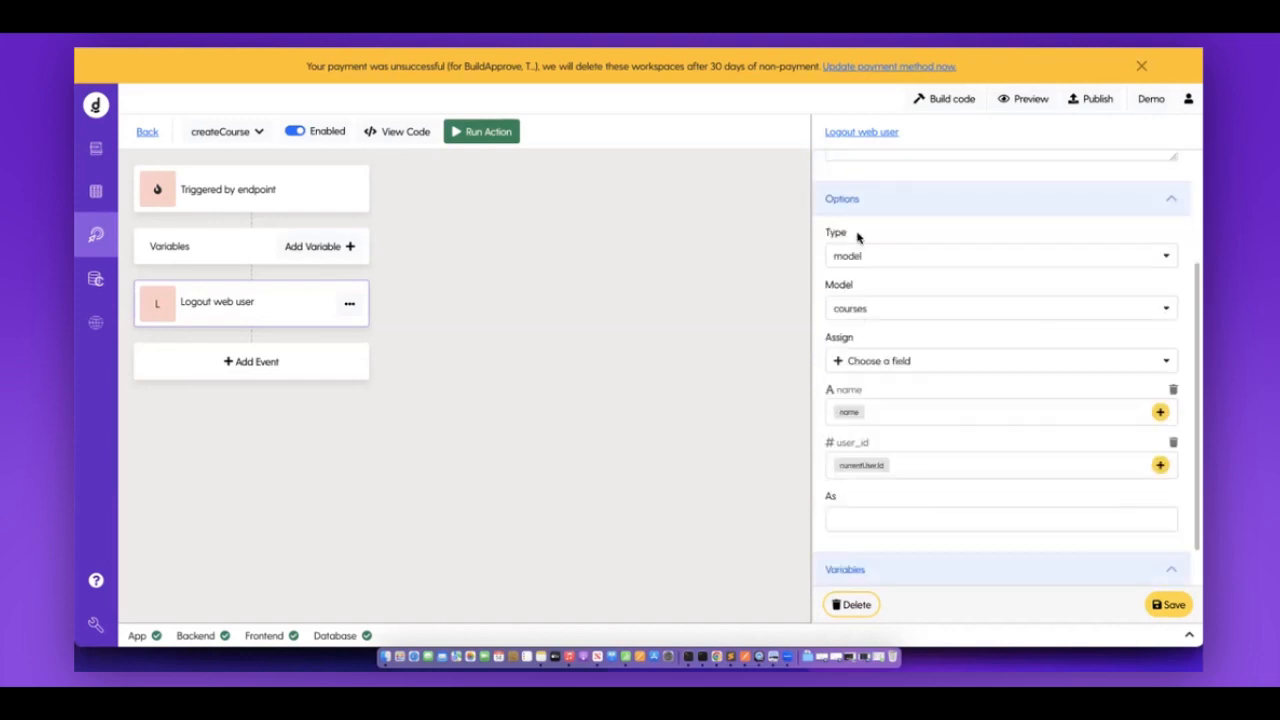
scroll(838, 468, down, 1)
click(838, 468)
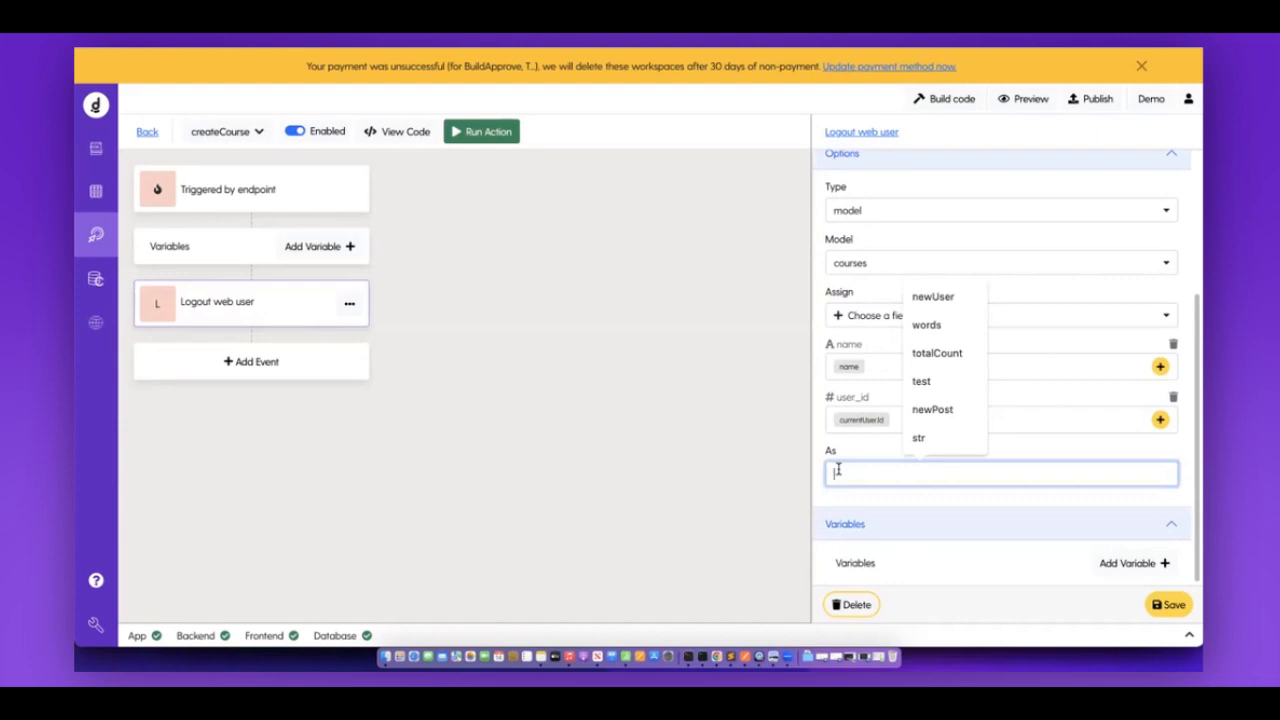
text(New)
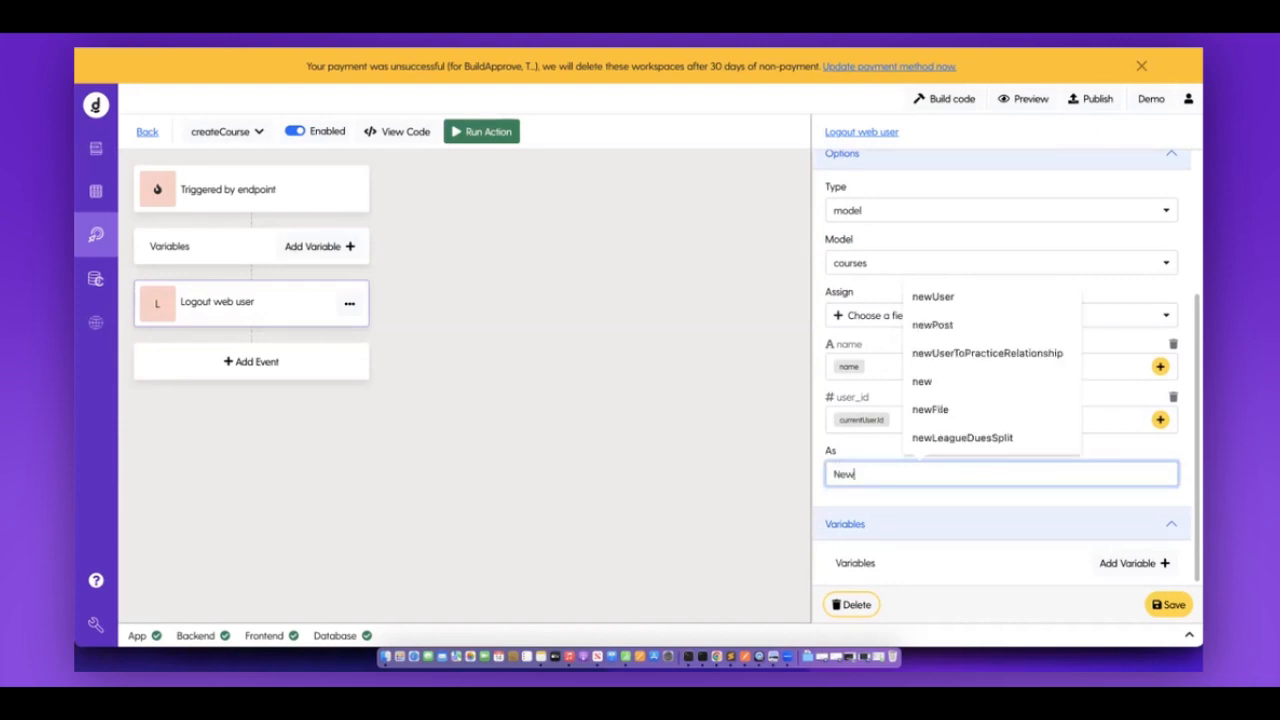
key(BackSpace)
key(BackSpace)
key(BackSpace)
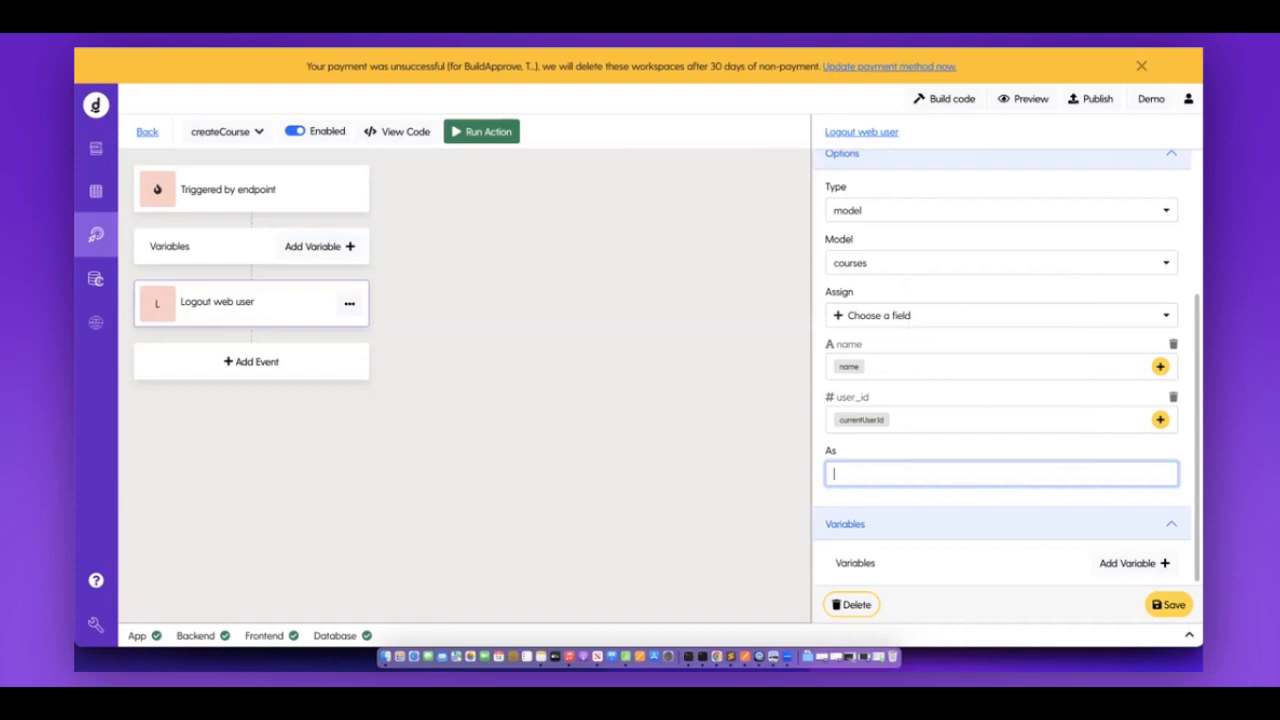
text(newCourse)
click(1170, 605)
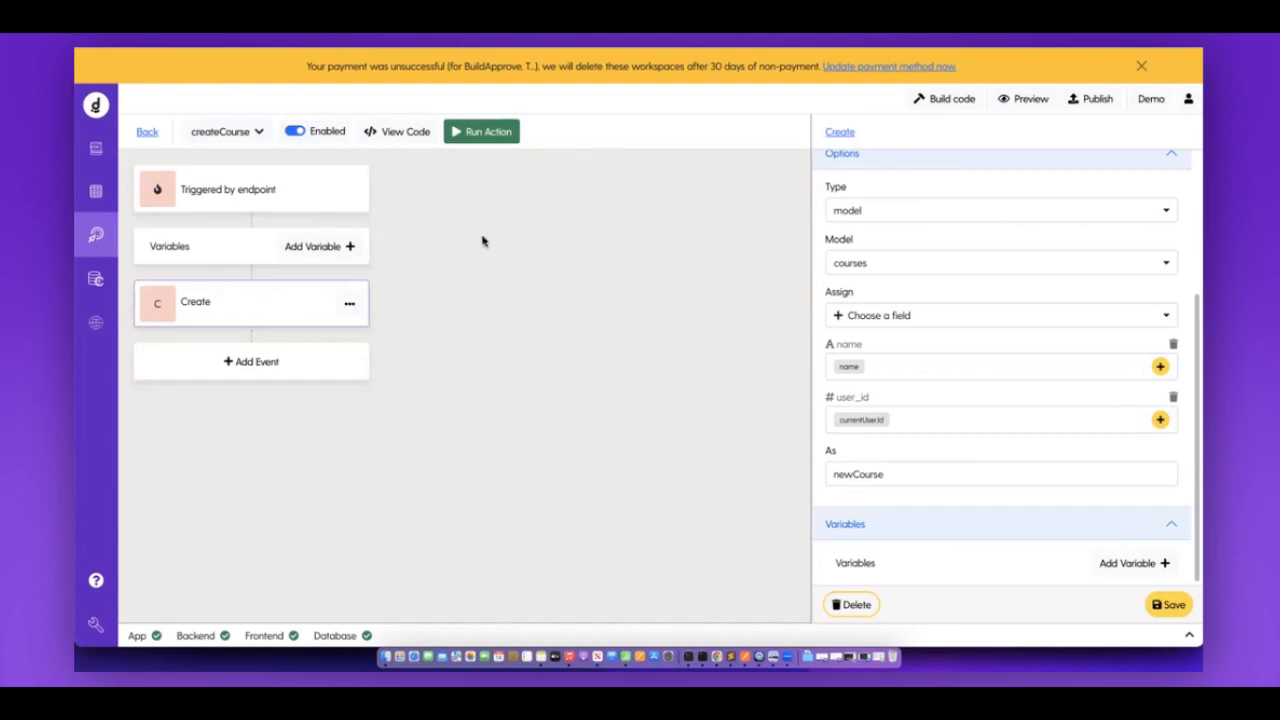
click(956, 101)
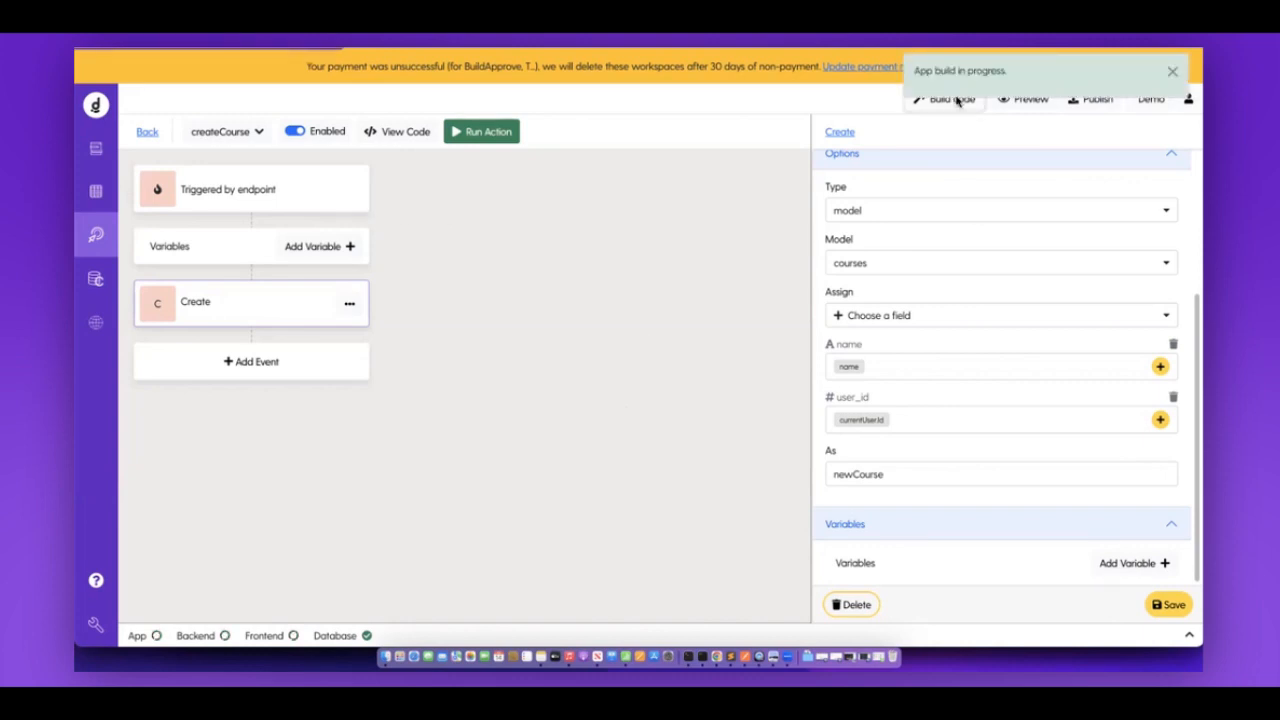
Dismiss the build notice and return to the Back-End Actions list via the database view.
click(1171, 74)
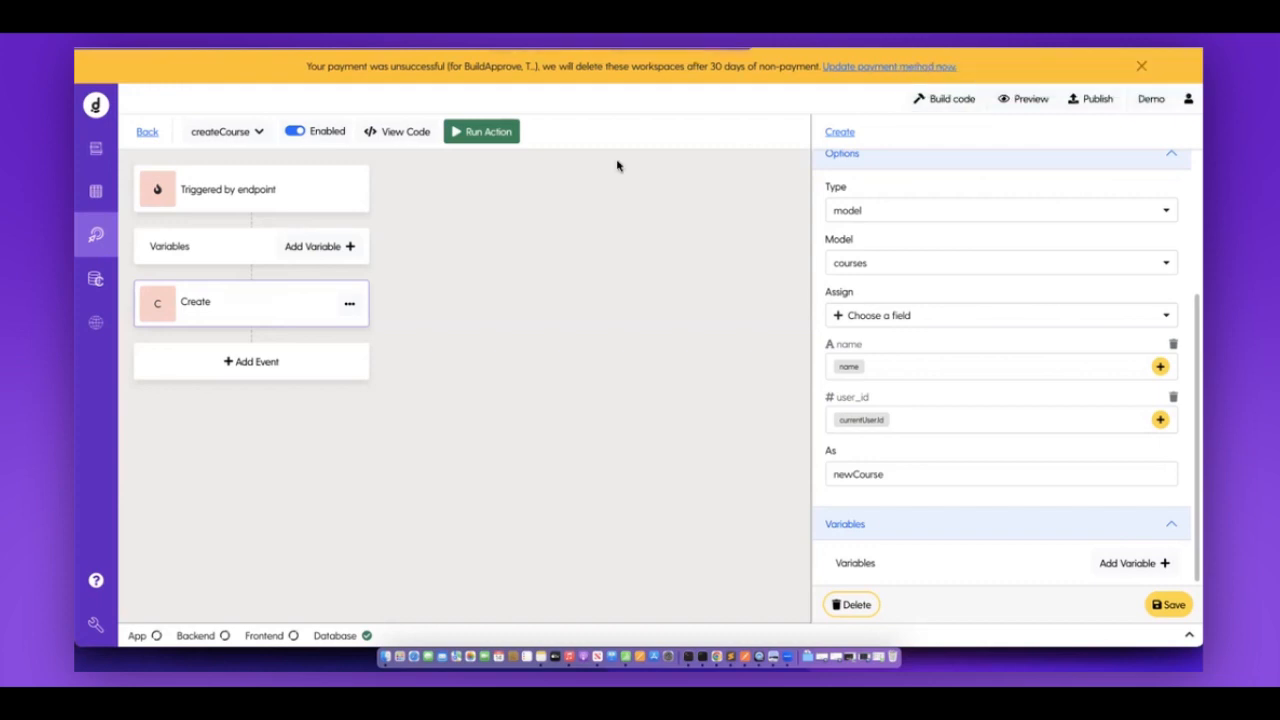
click(101, 205)
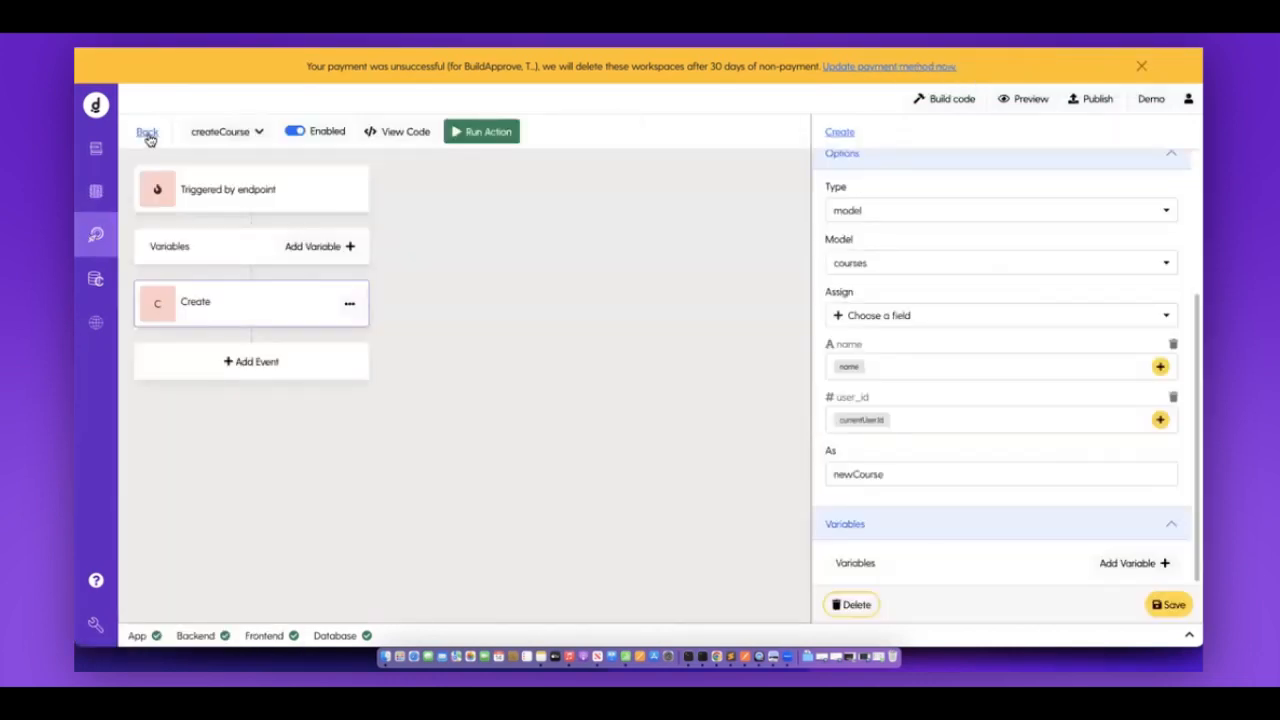
click(148, 135)
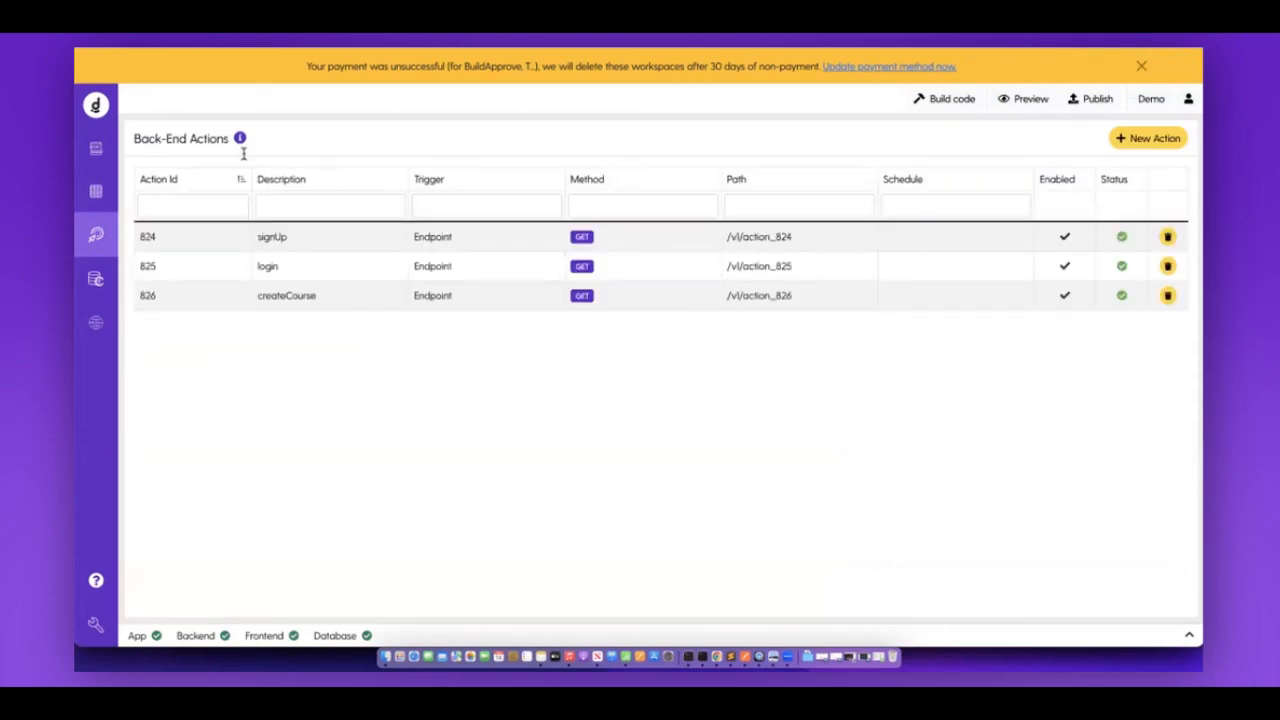
Create a new action named createLesson with an Endpoint trigger, then view the database tables.
click(234, 248)
click(1168, 145)
key(super+a)
text(createLesso)
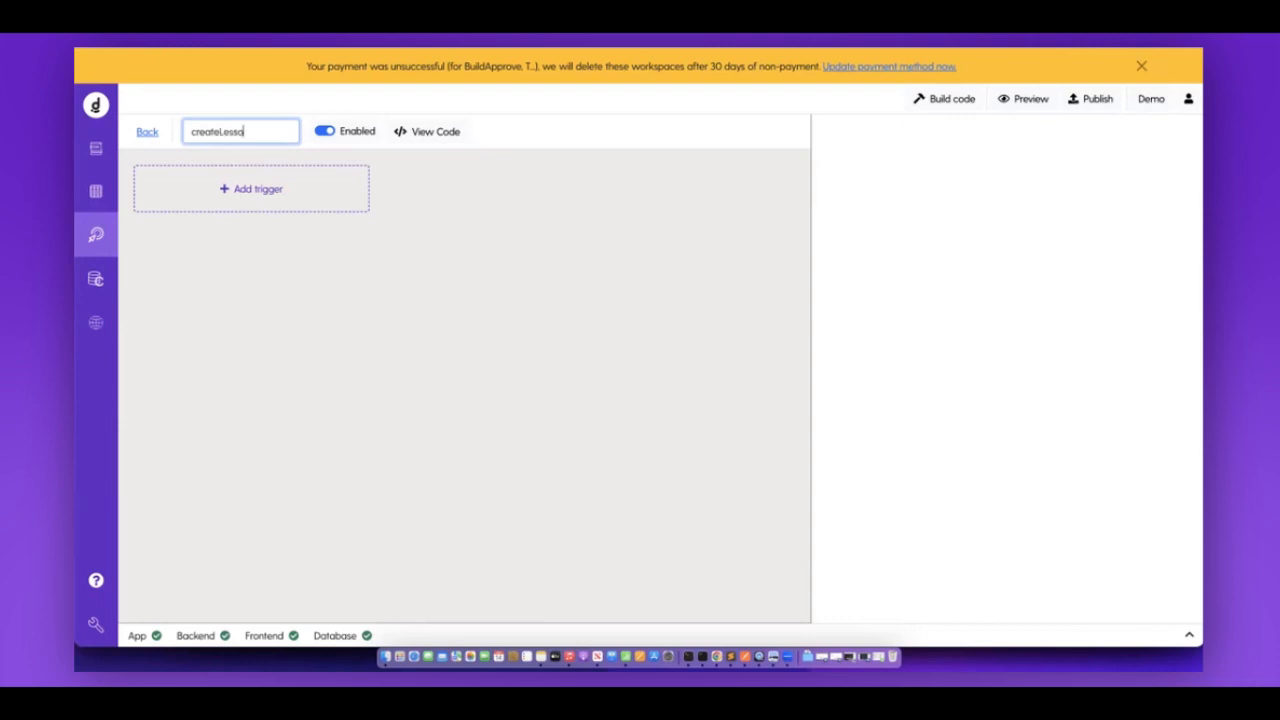
text(n)
key(Return)
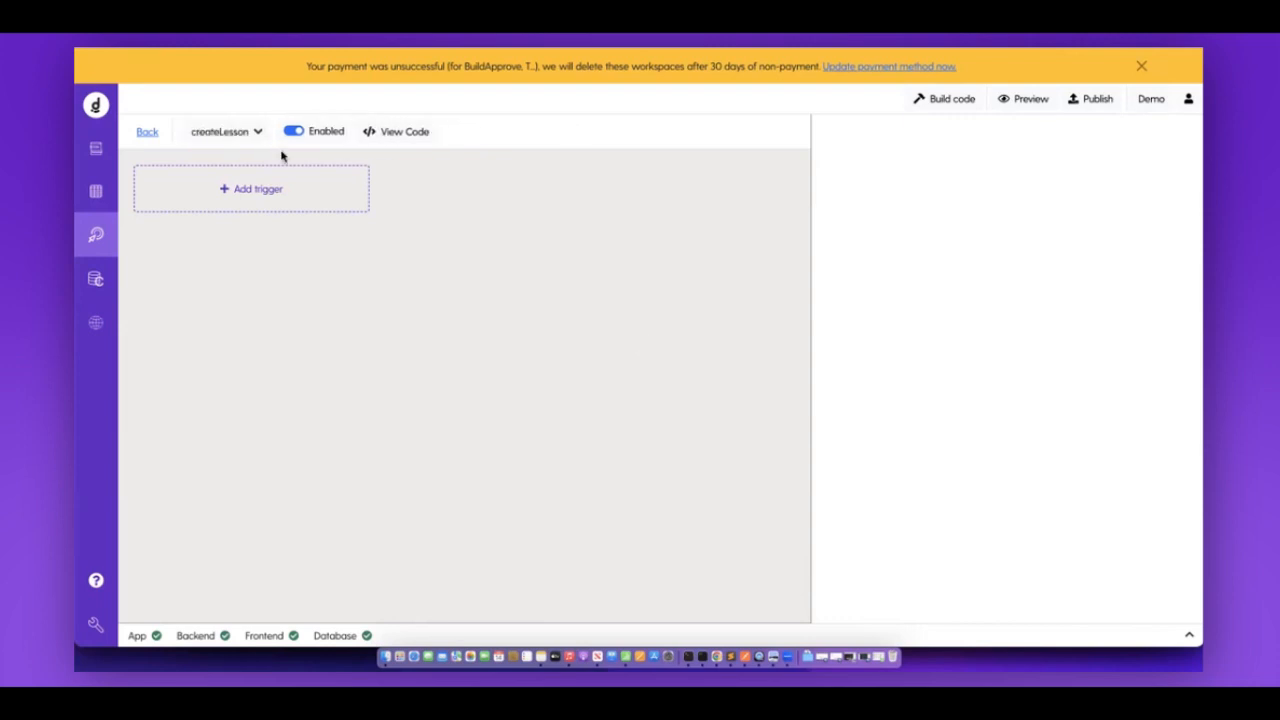
click(243, 191)
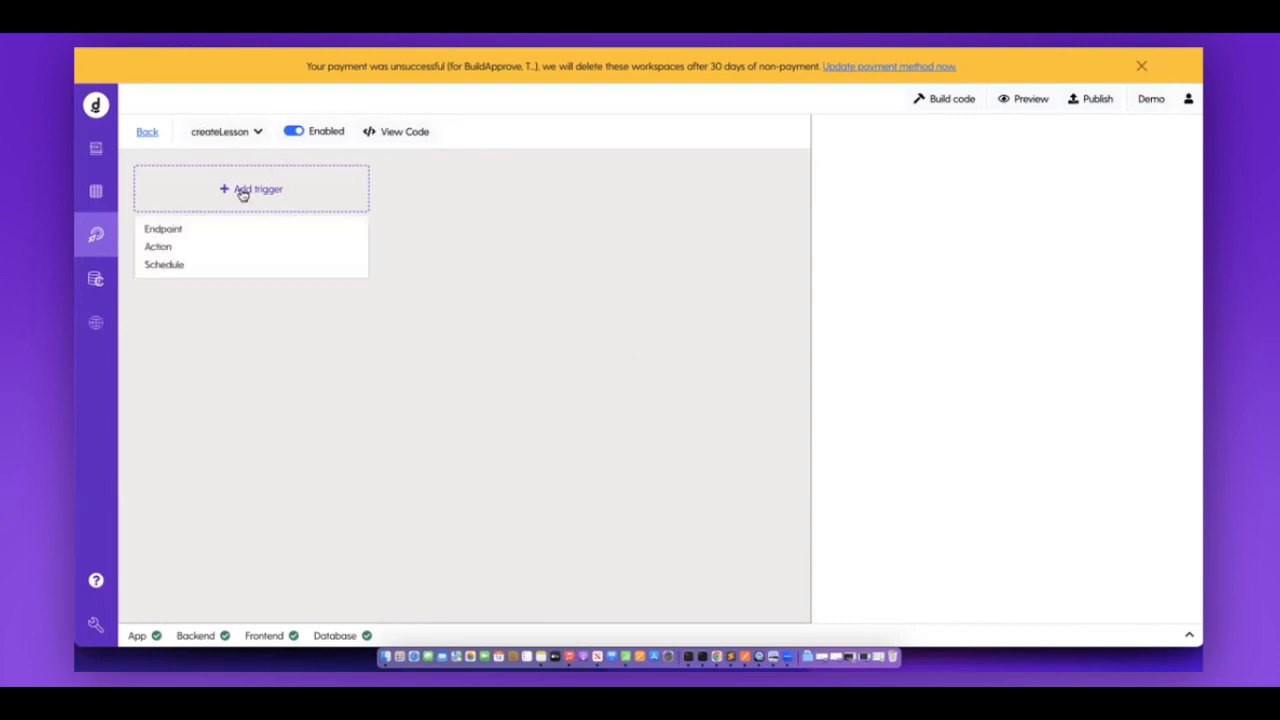
click(194, 226)
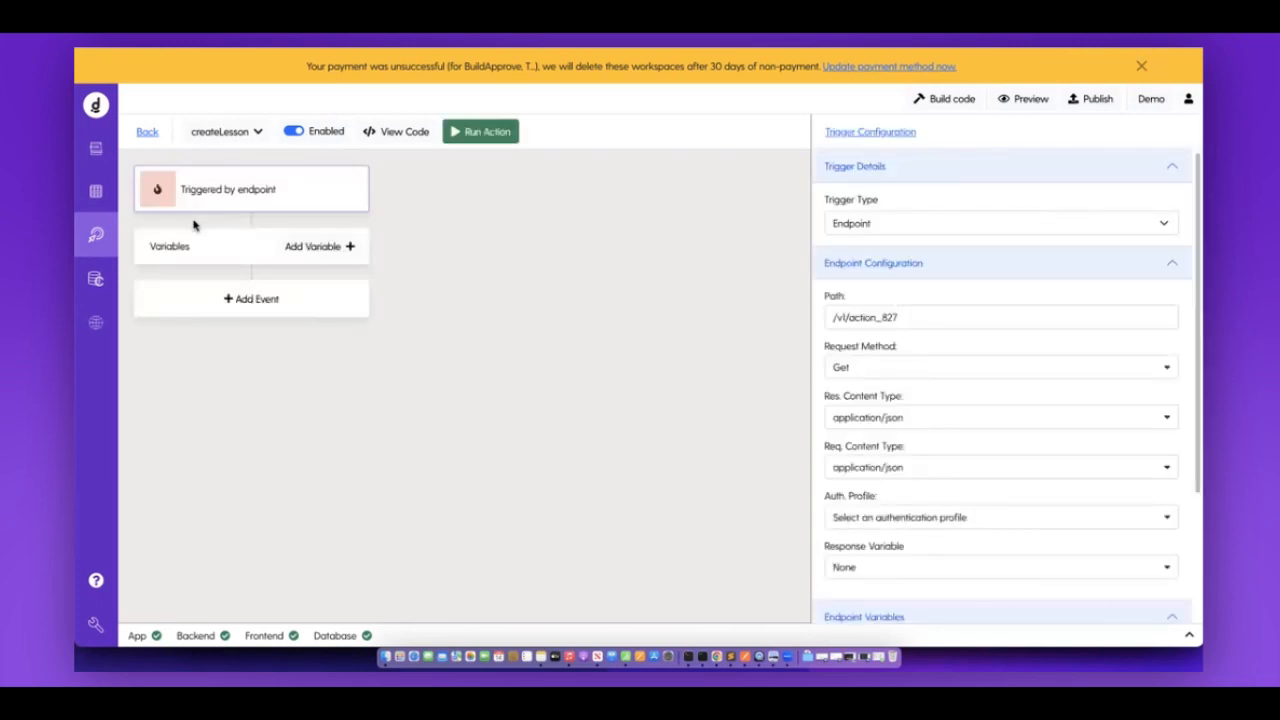
click(94, 196)
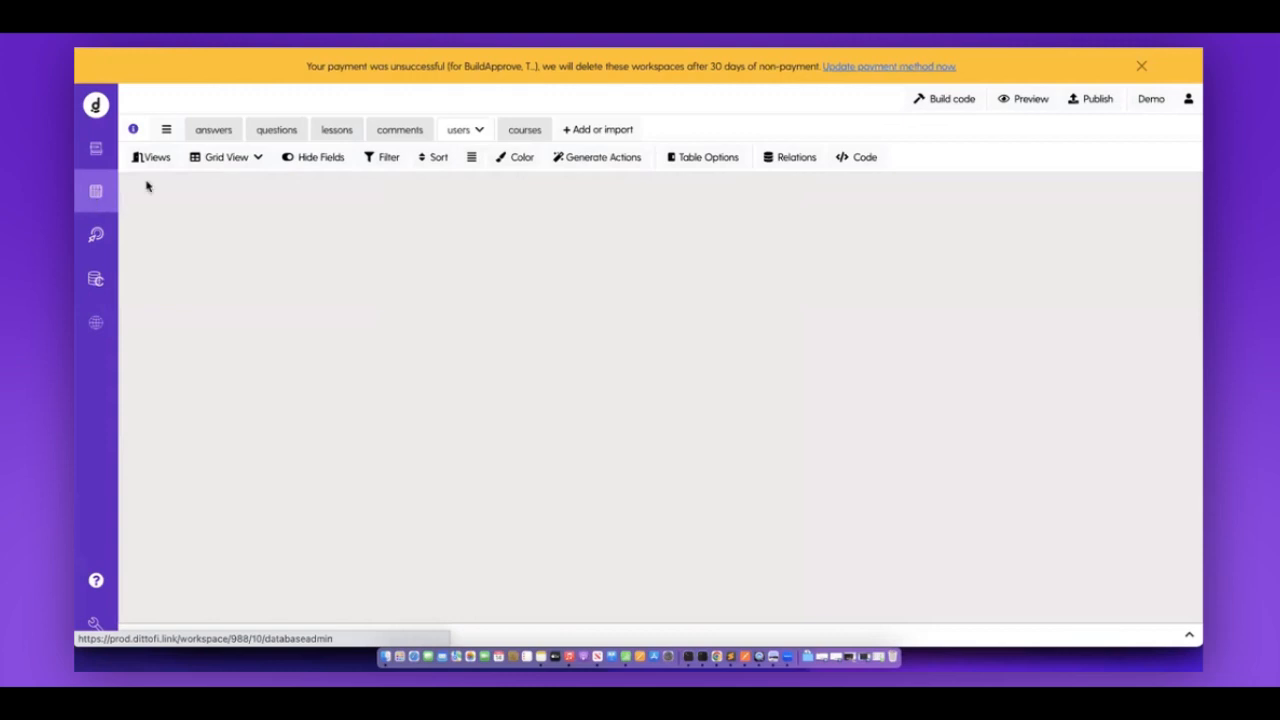
Inspect the empty lessons table's id, name and course_id fields, then go back to createLesson.
click(343, 131)
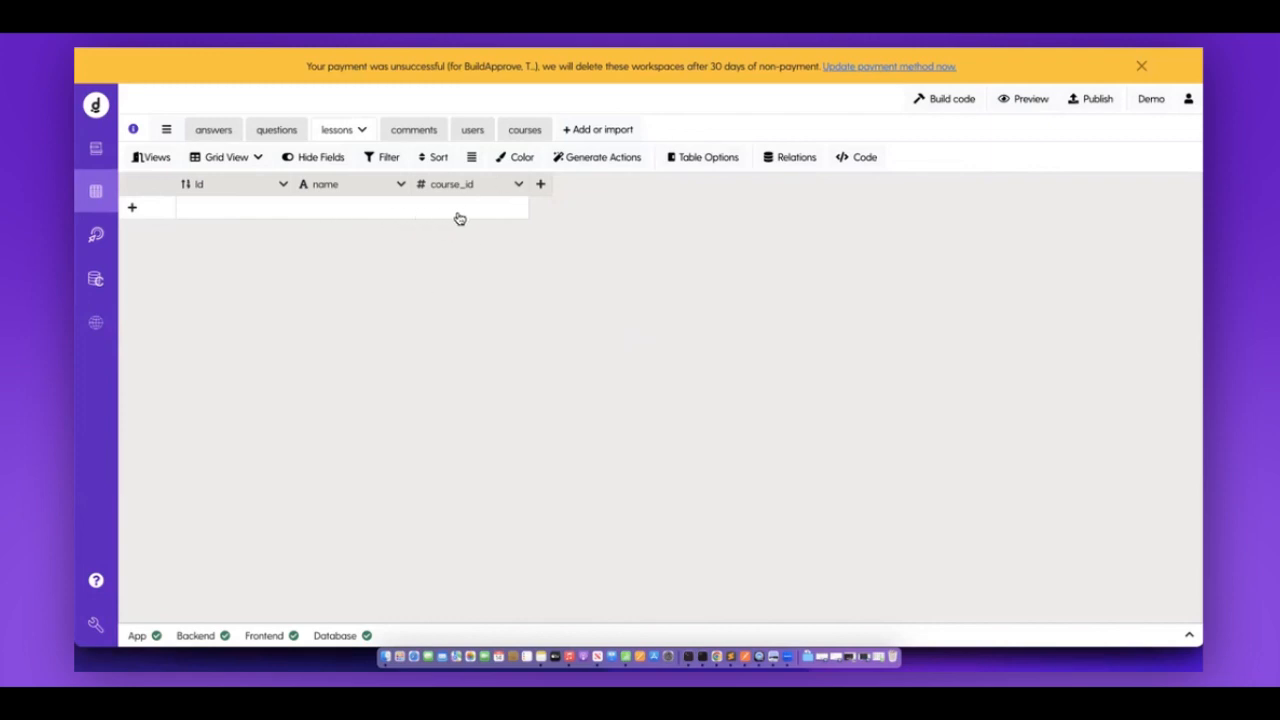
click(98, 237)
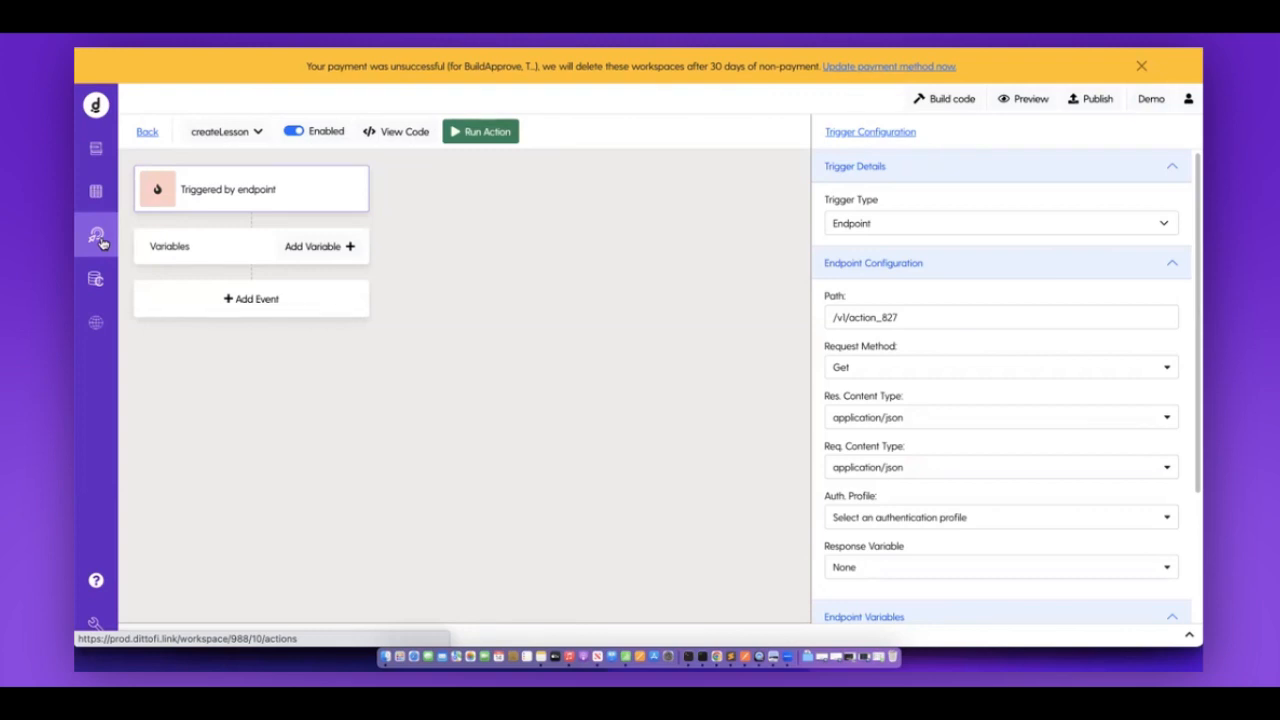
click(97, 196)
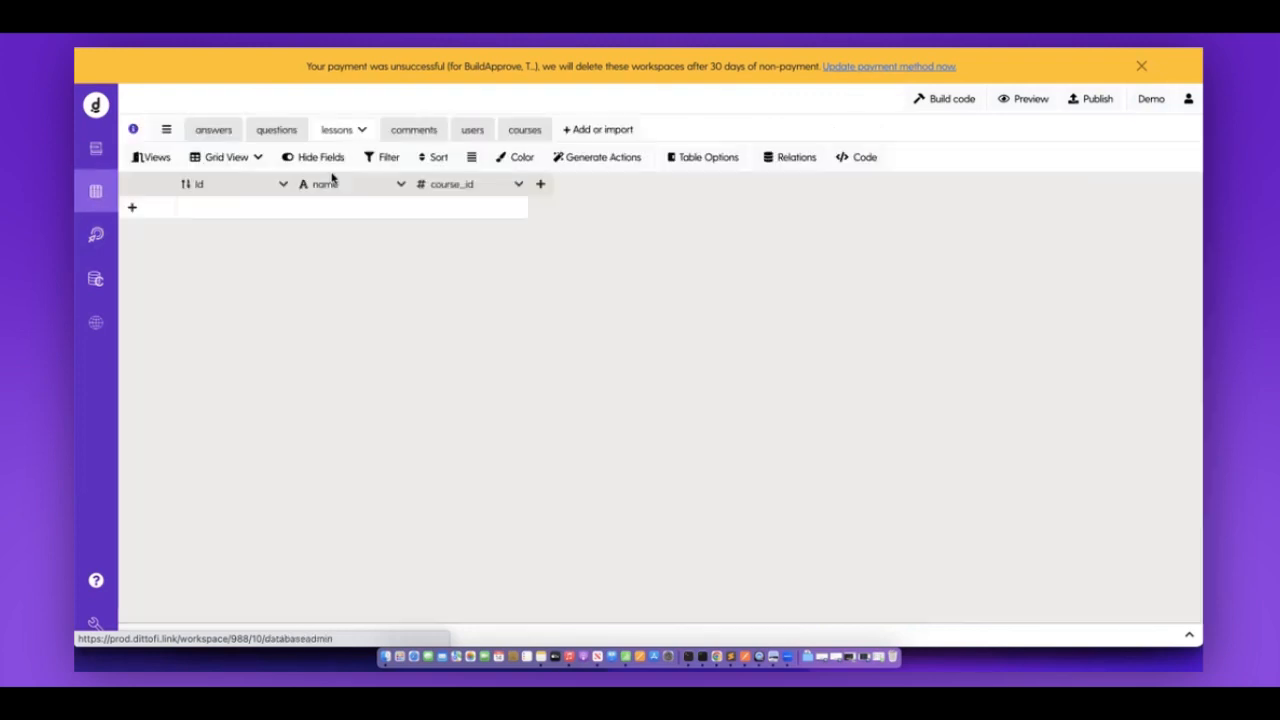
click(96, 236)
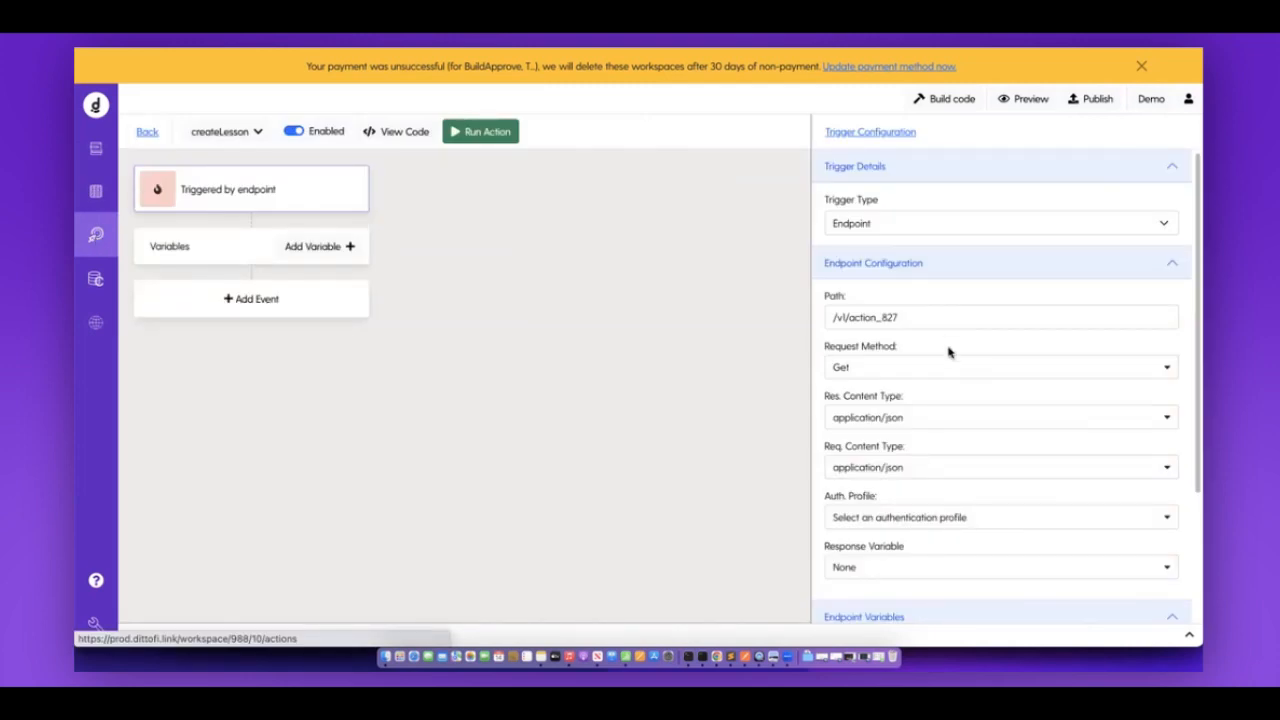
Add a Text query variable 'name' to the createLesson endpoint.
scroll(949, 352, down, 3)
click(1128, 590)
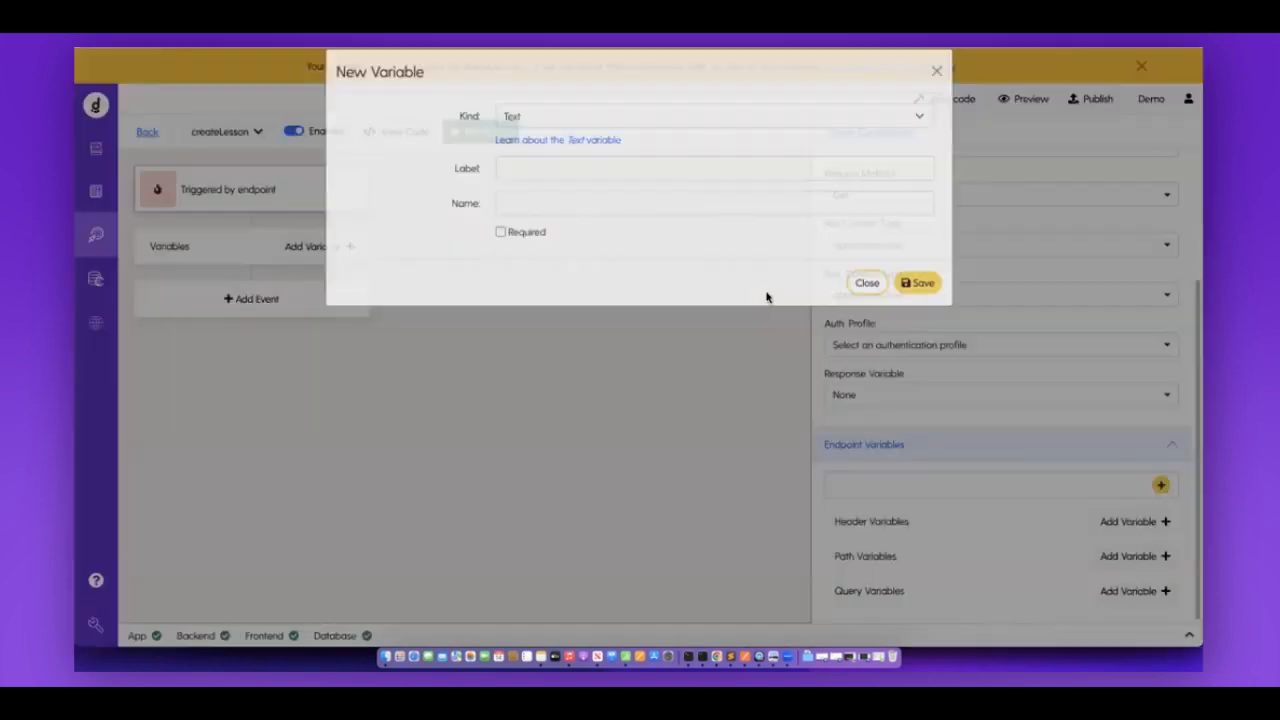
click(626, 188)
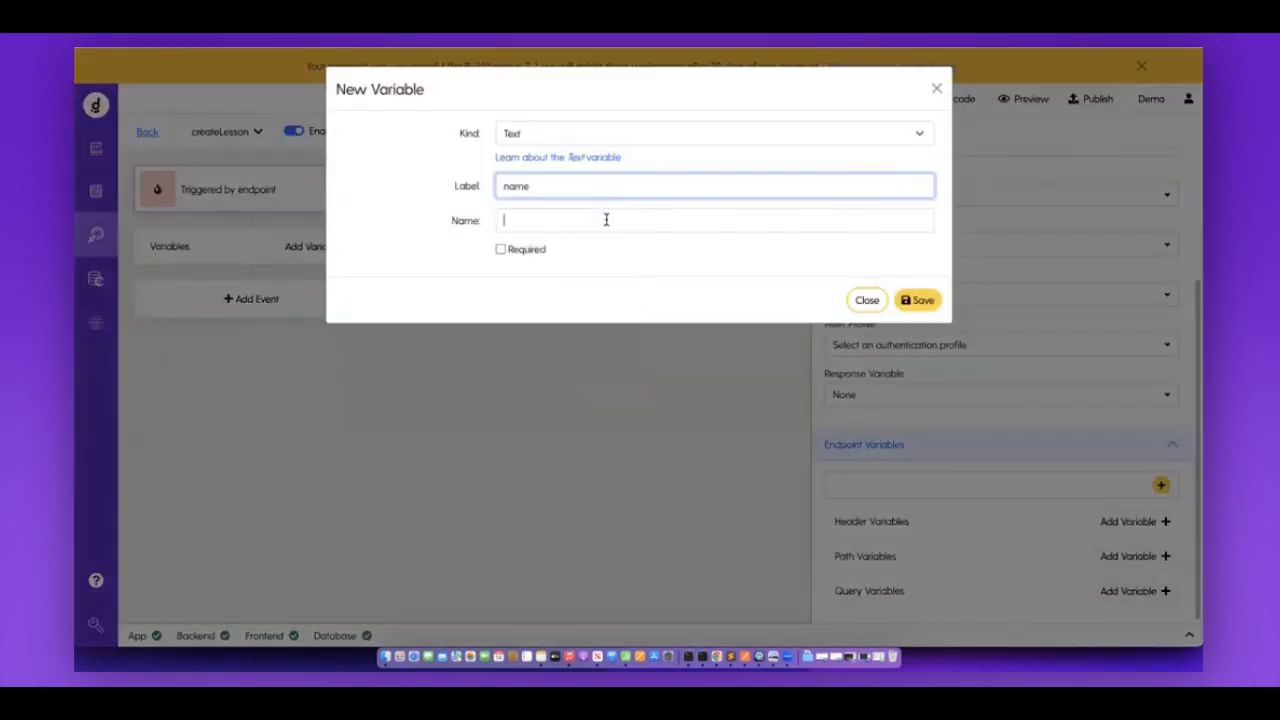
click(914, 302)
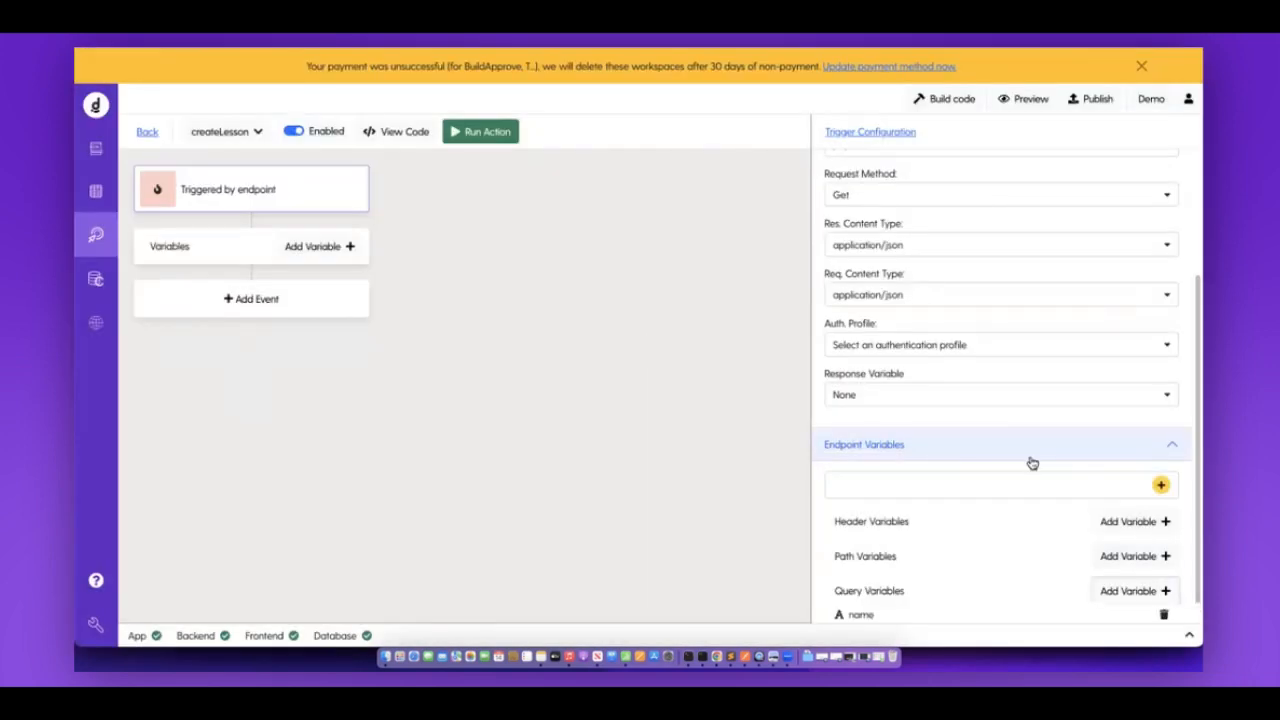
Add a Number query variable 'lesson_id' to the createLesson endpoint.
scroll(1106, 560, down, 1)
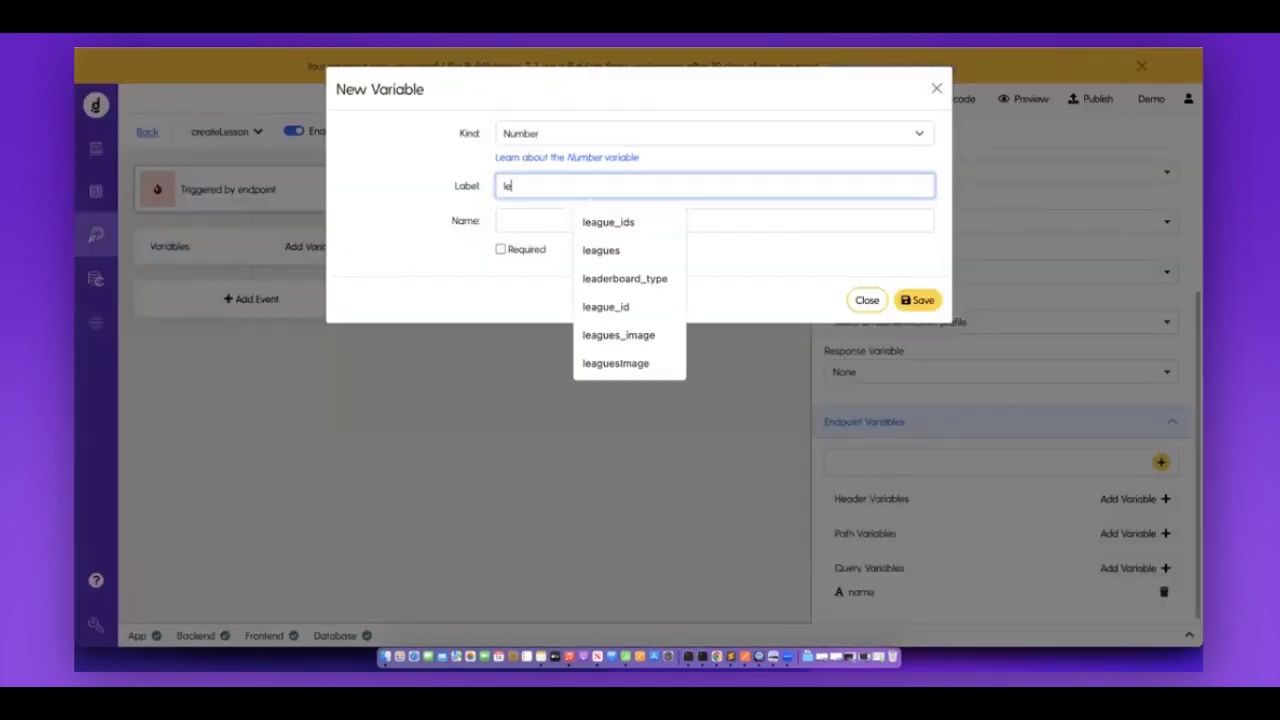
text(sson_)
click(511, 227)
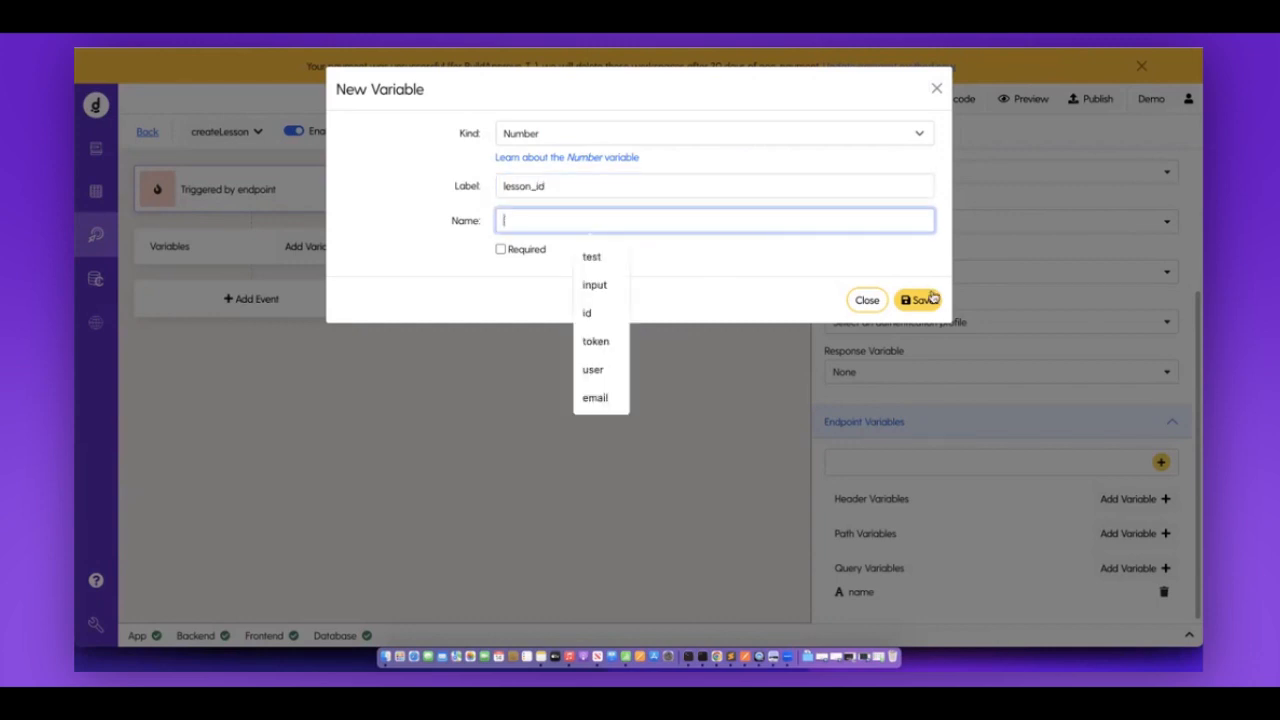
click(918, 300)
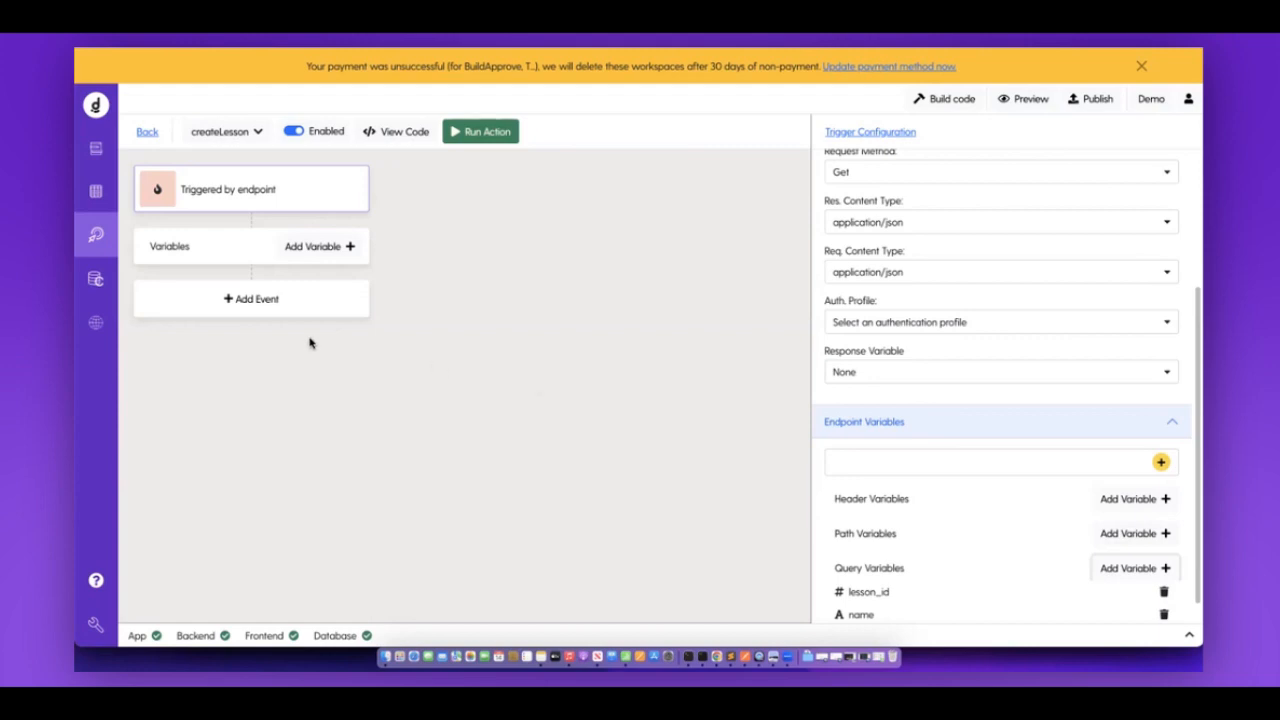
click(293, 303)
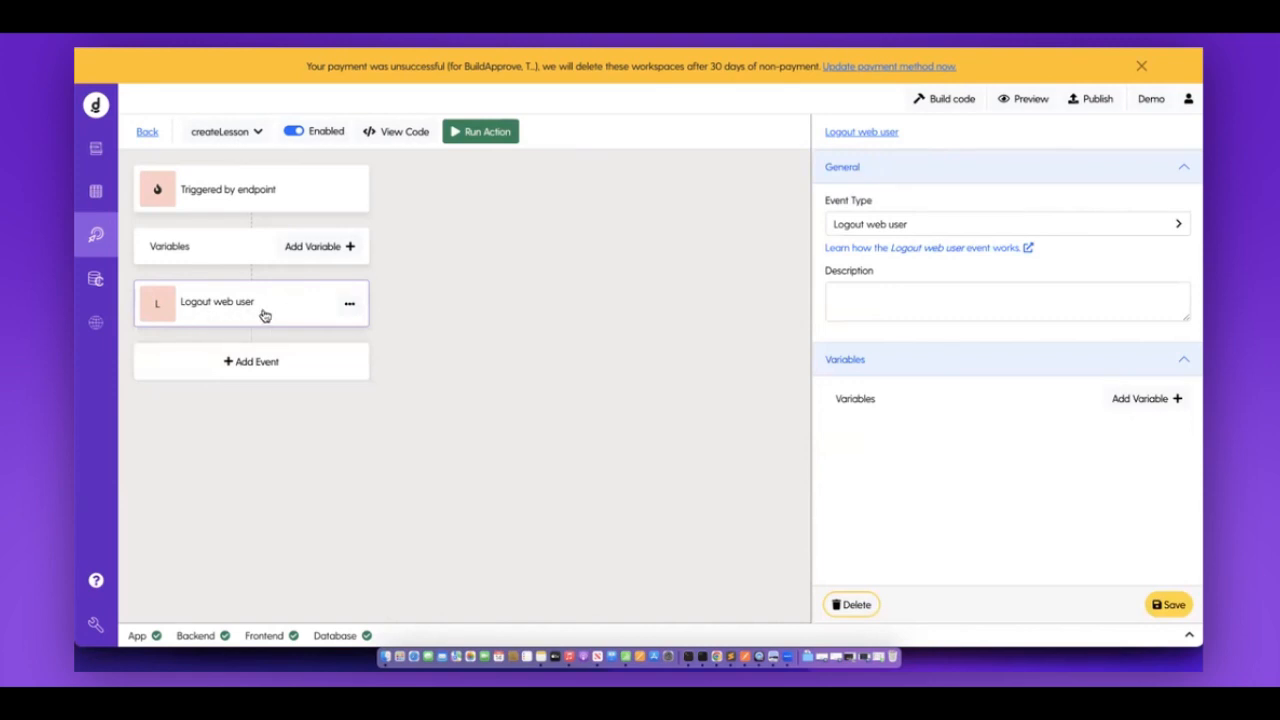
Make the new event a Database Create on the lessons model assigning course_id and name.
click(926, 230)
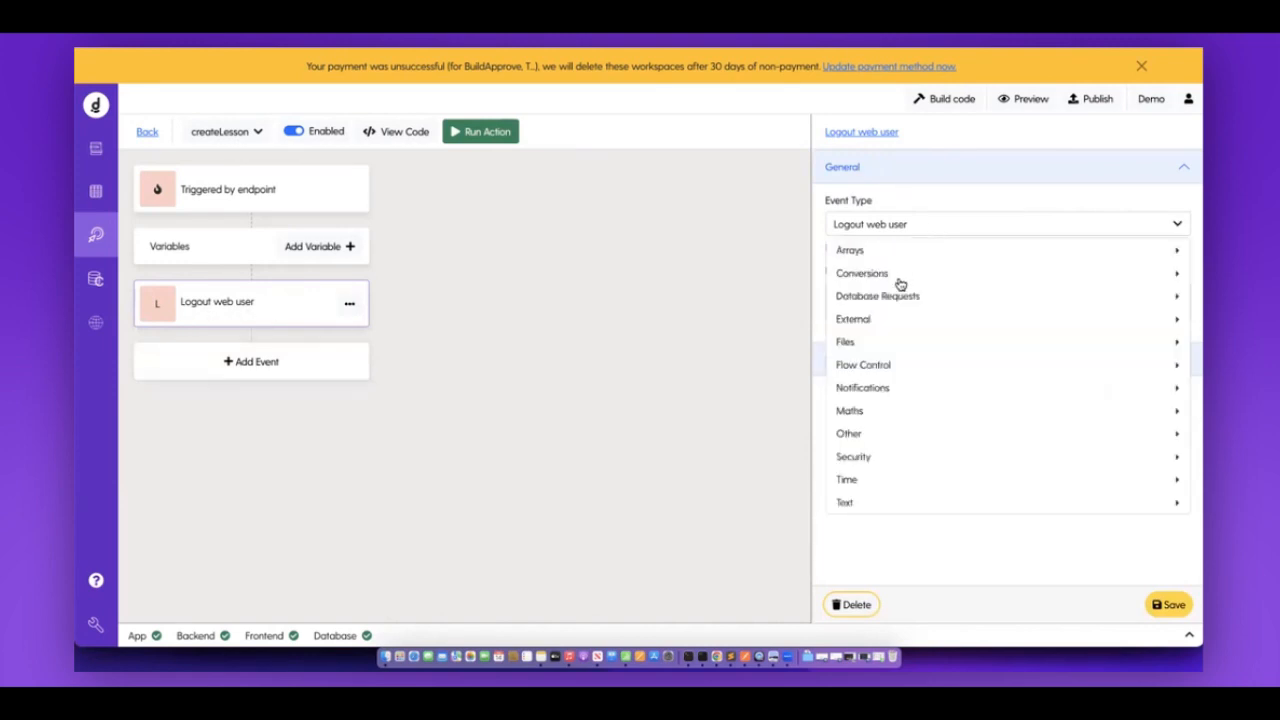
mouse_move(917, 295)
click(784, 300)
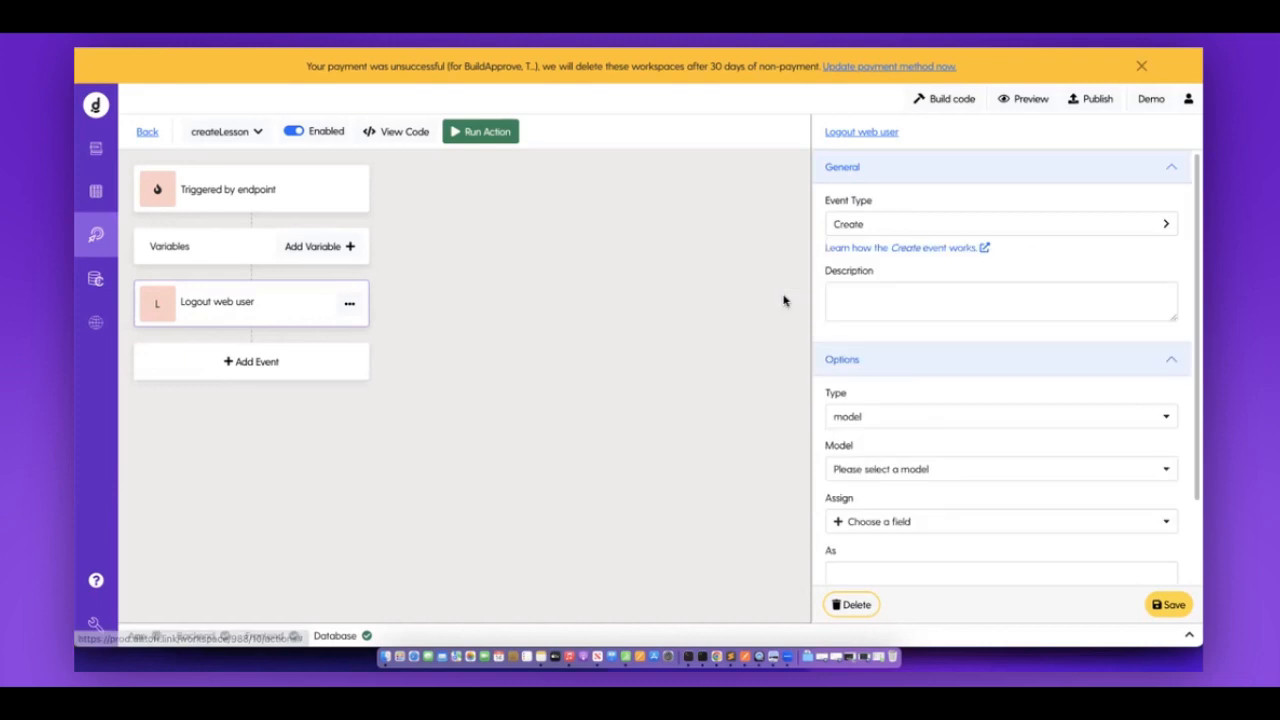
scroll(886, 300, down, 1)
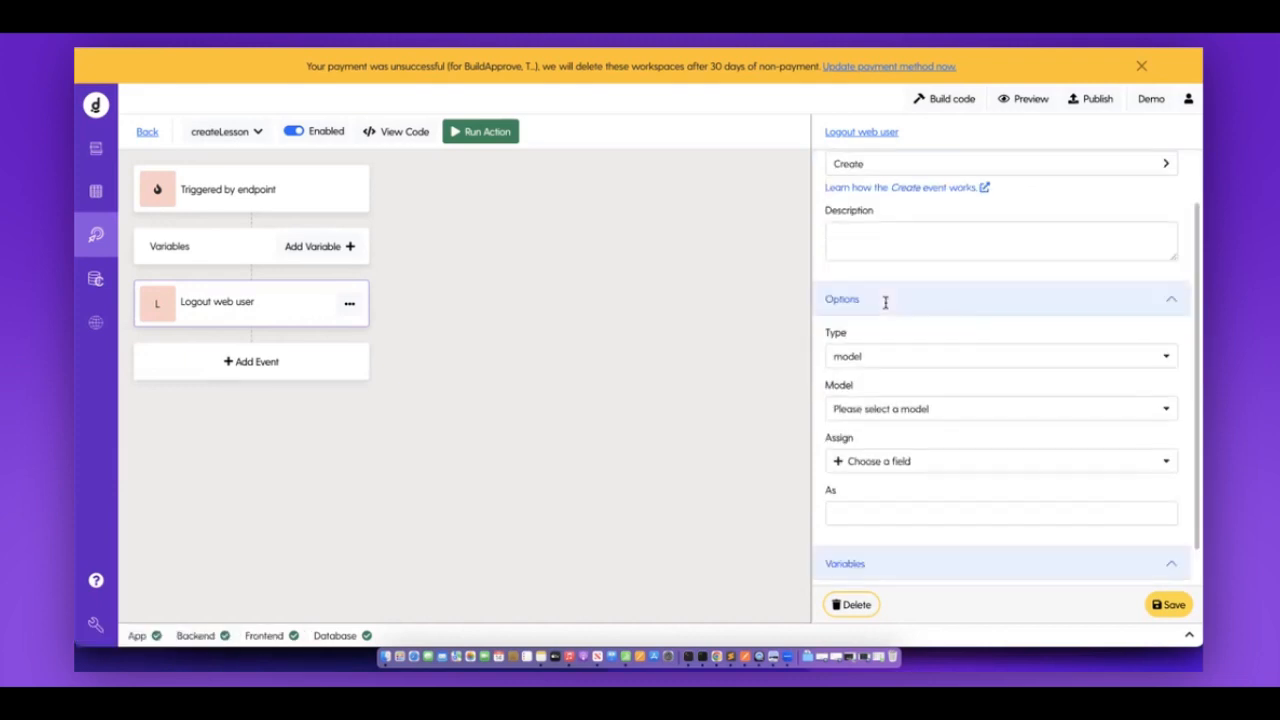
scroll(882, 383, down, 1)
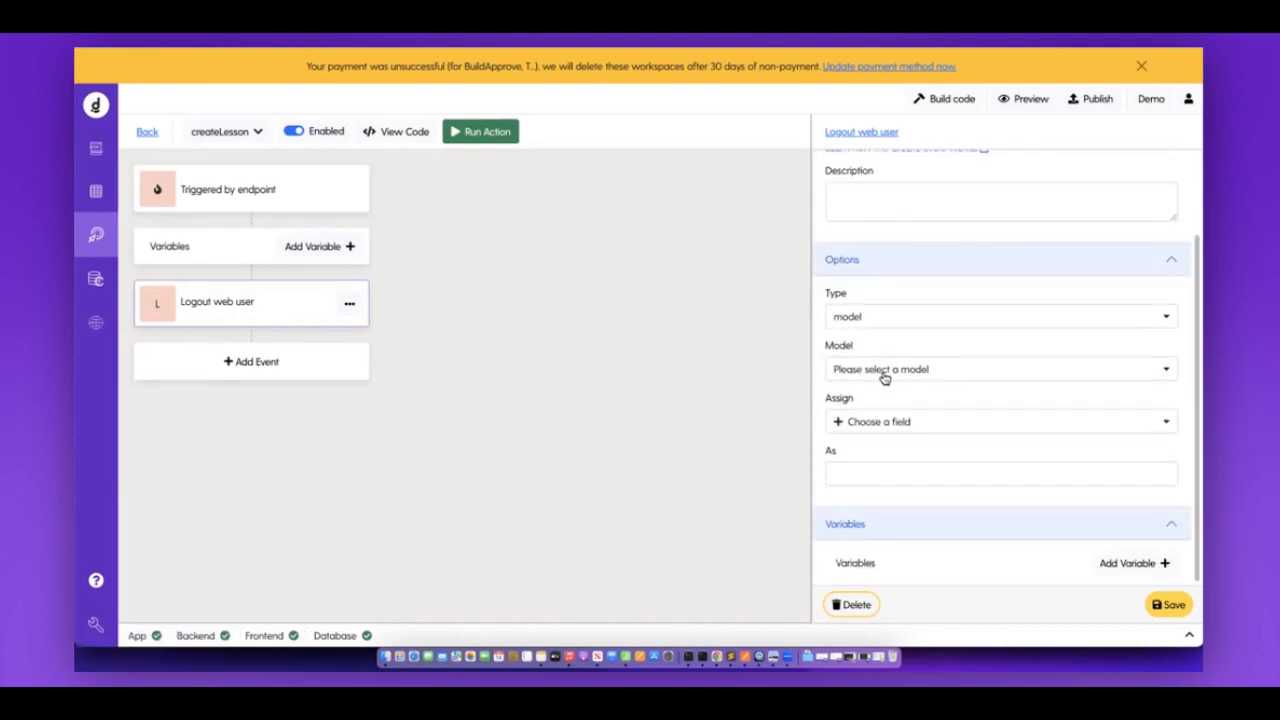
click(884, 373)
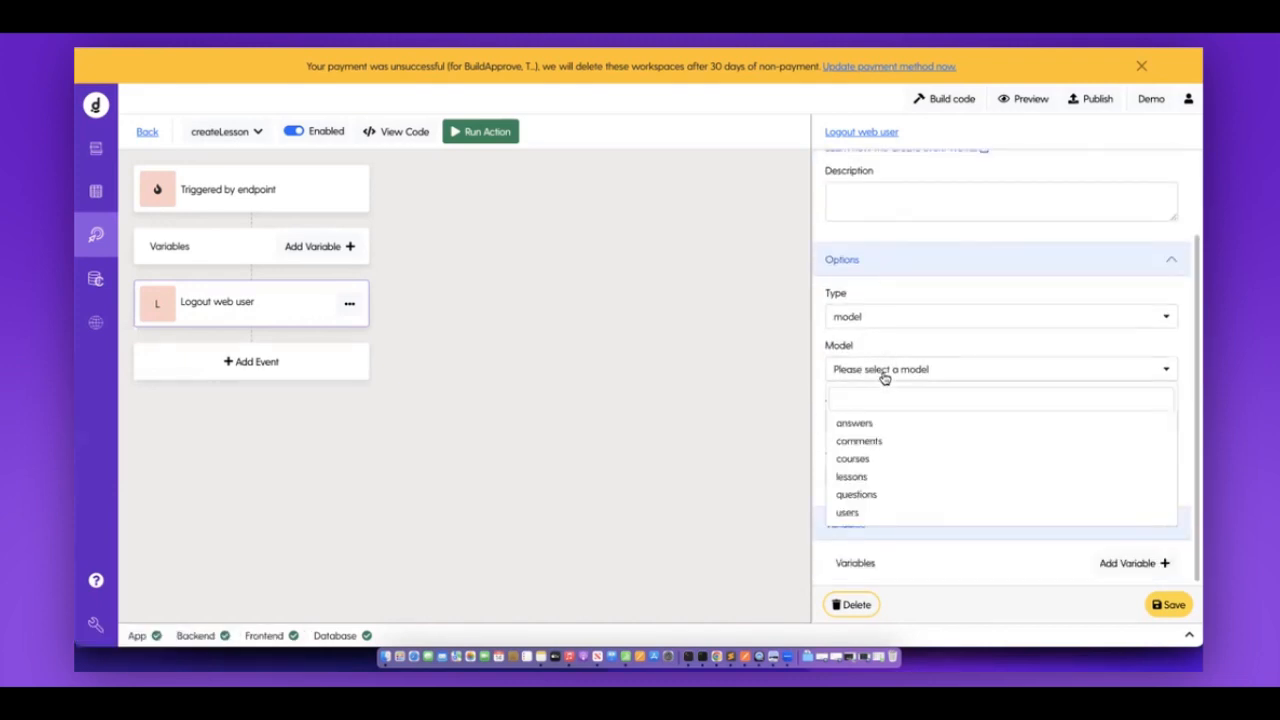
click(852, 476)
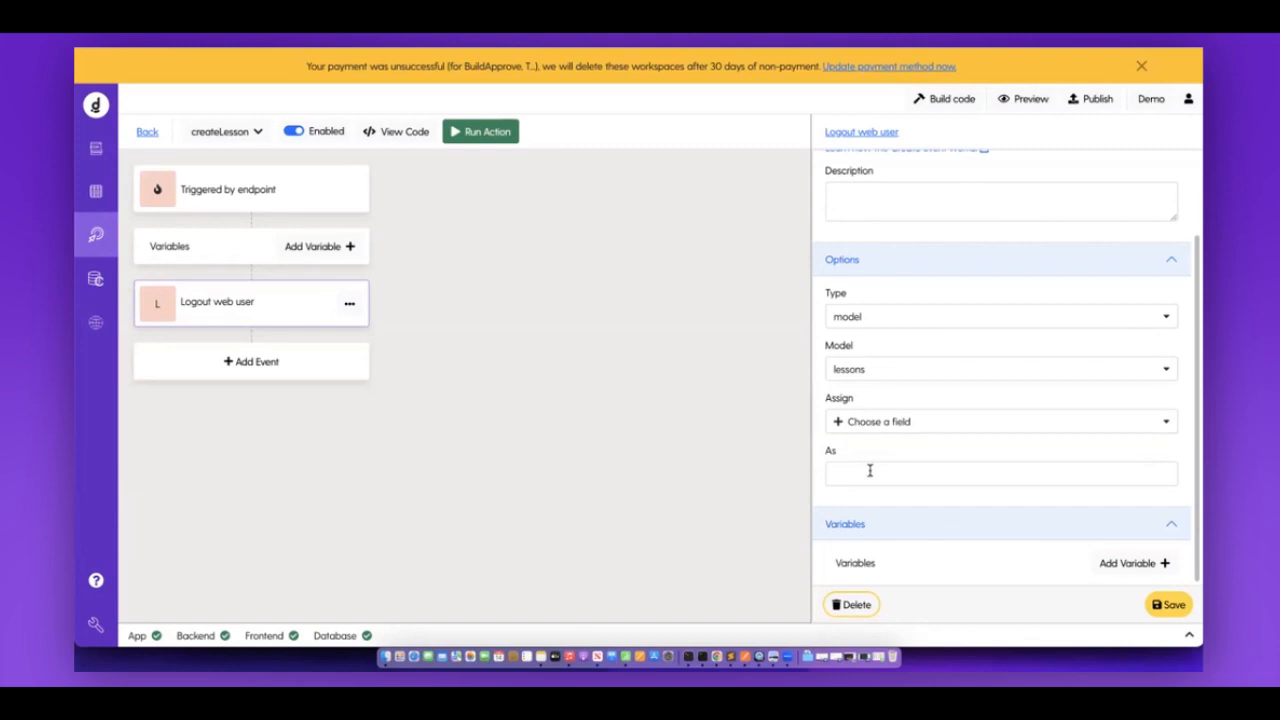
click(904, 425)
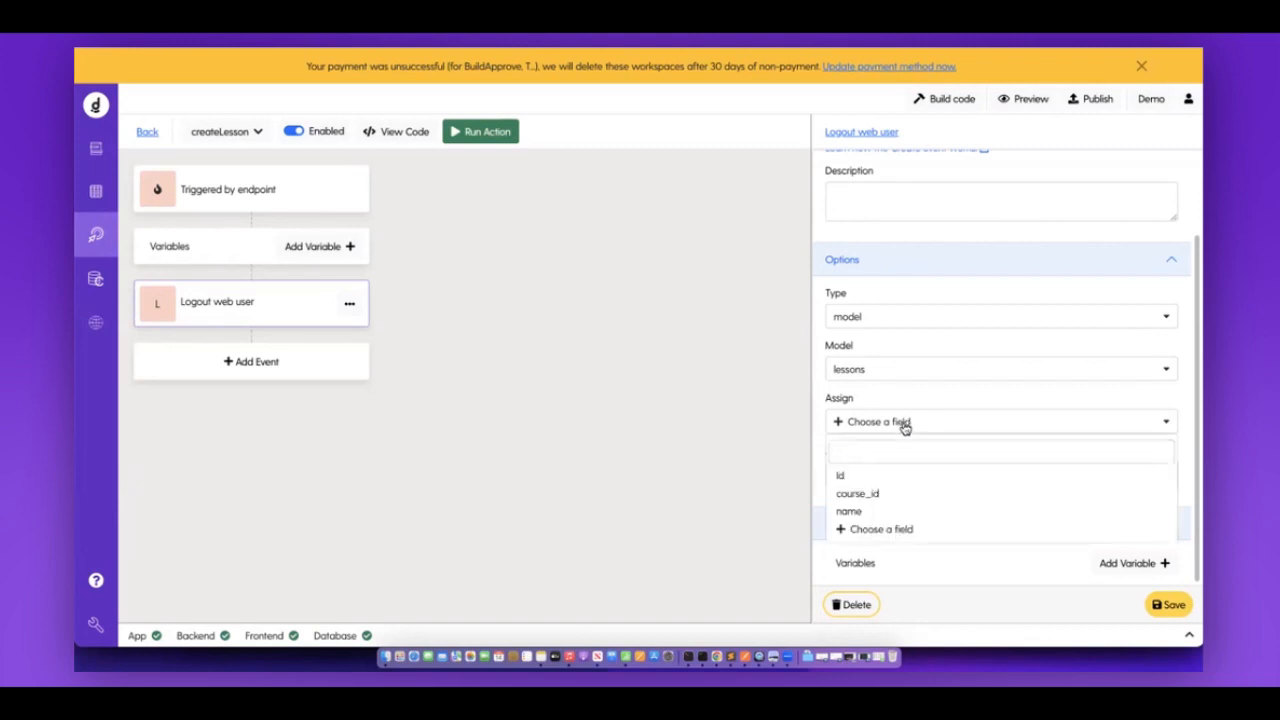
click(866, 493)
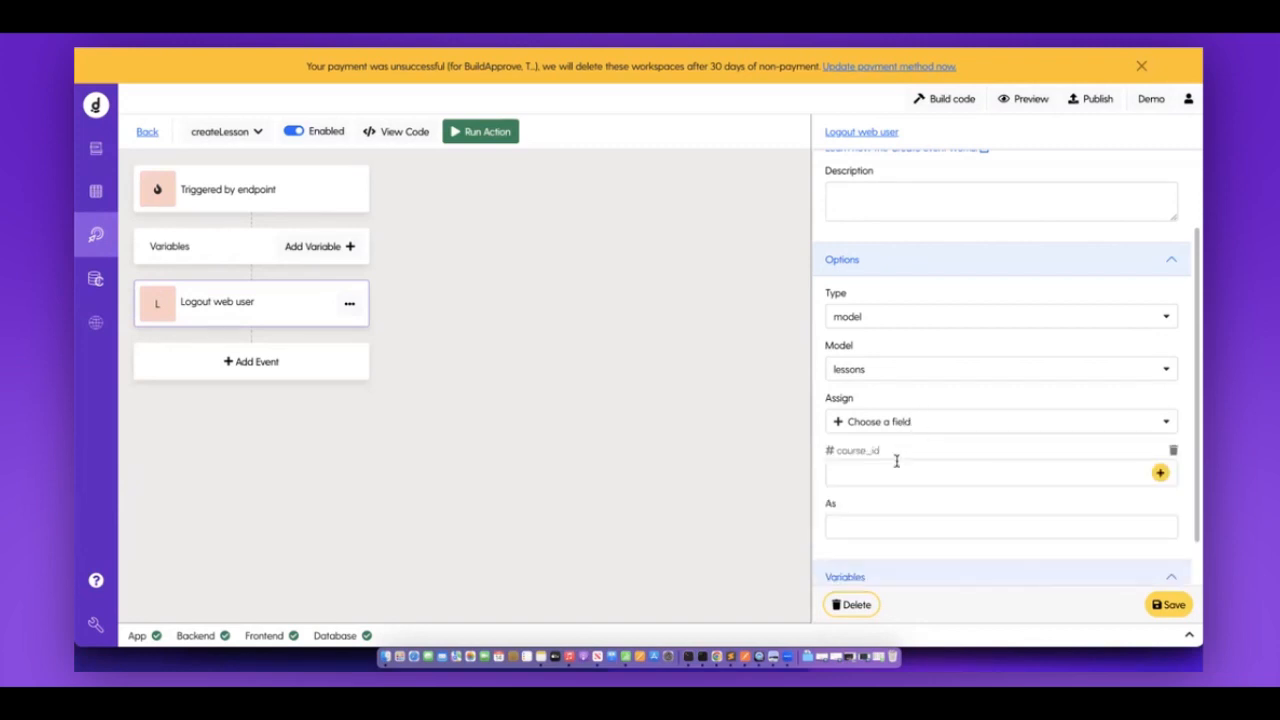
click(879, 490)
click(879, 492)
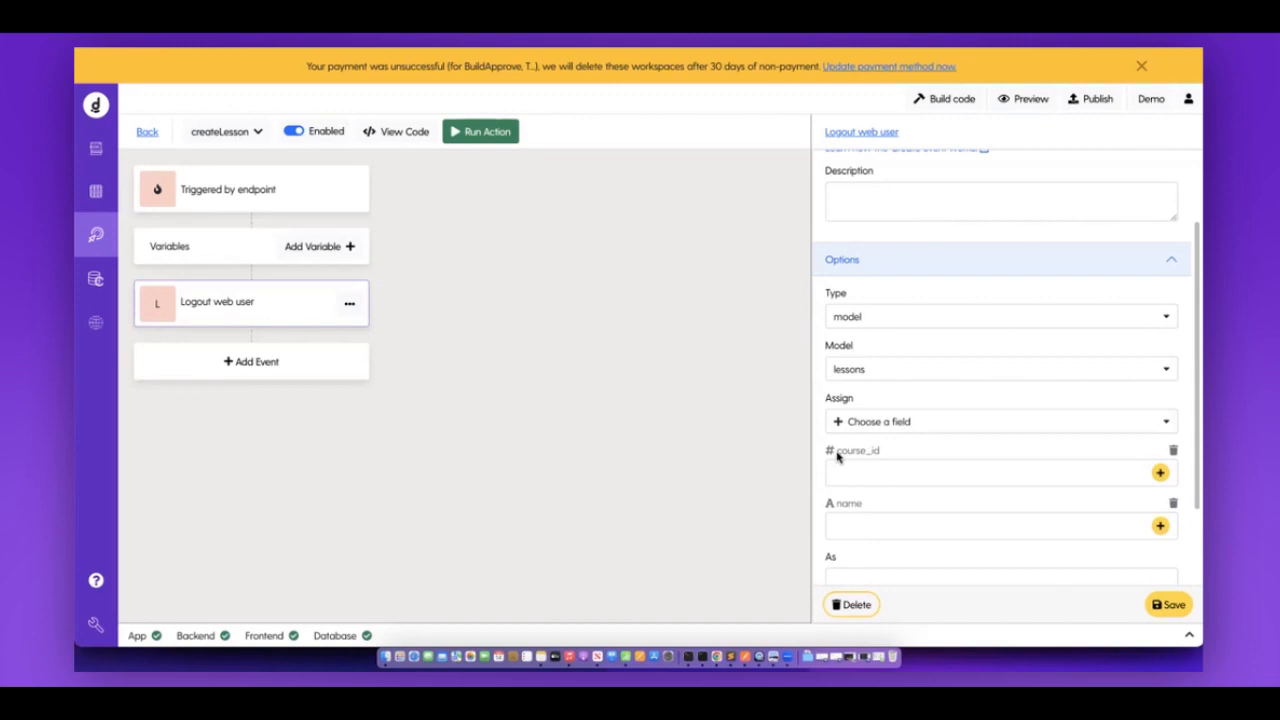
click(1159, 474)
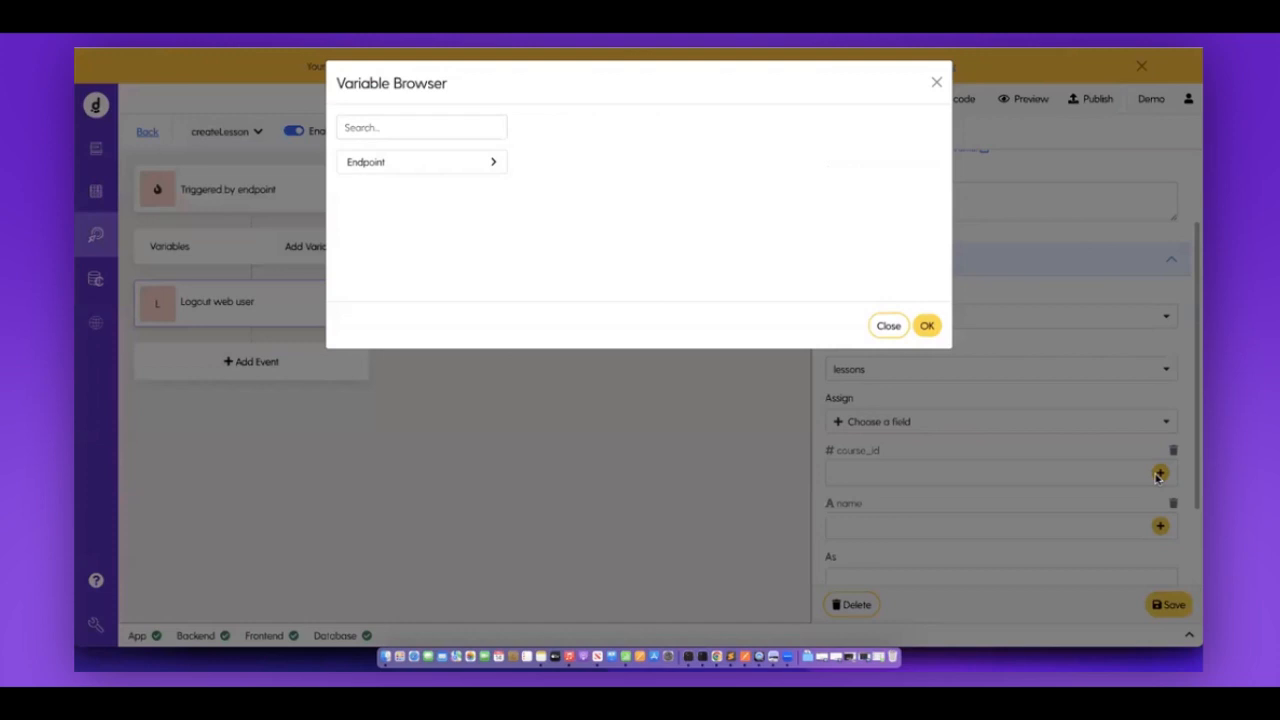
Choose the endpoint's lesson_id variable for the course_id value.
click(488, 166)
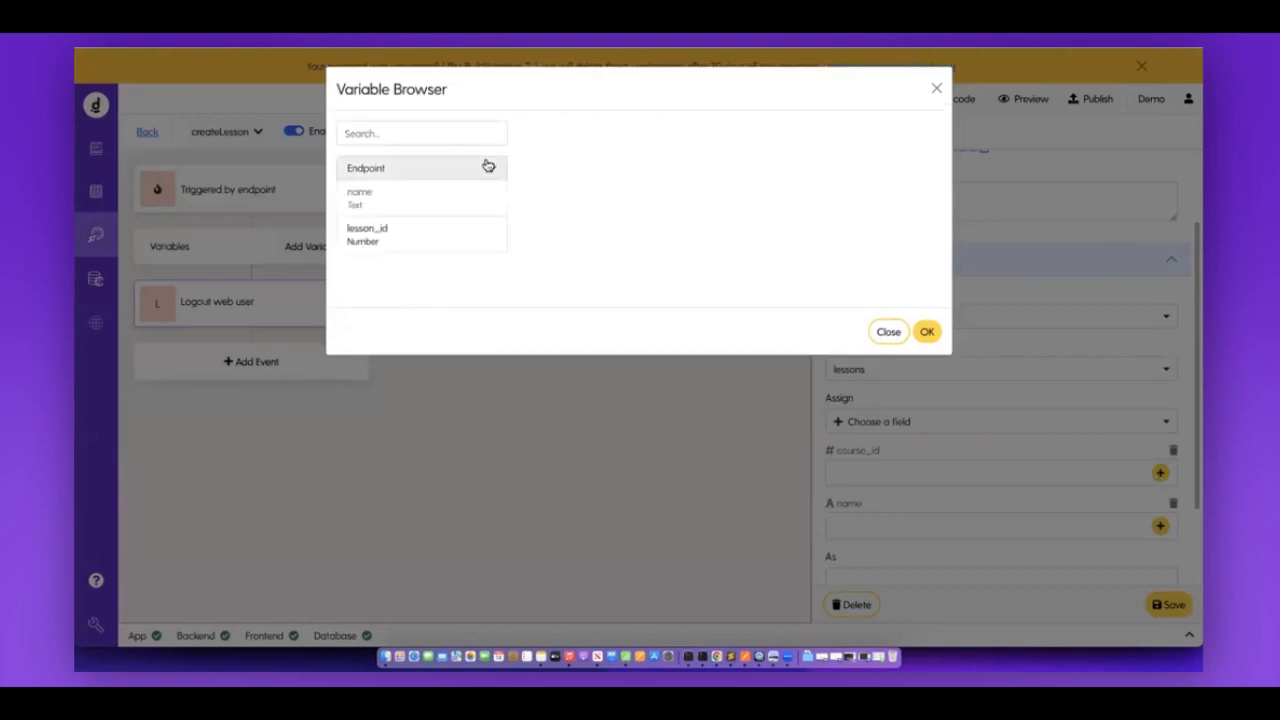
click(437, 230)
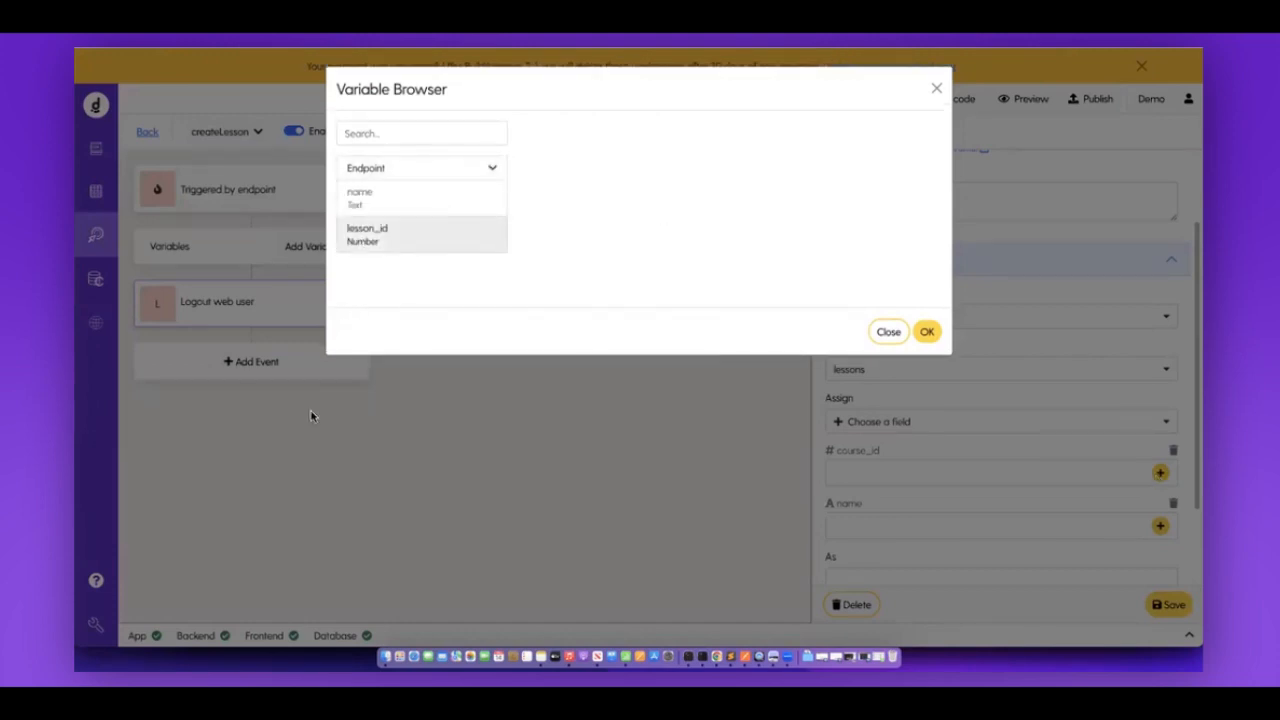
click(310, 416)
Rename the endpoint's lesson_id query variable to course_id in both label and name.
click(317, 194)
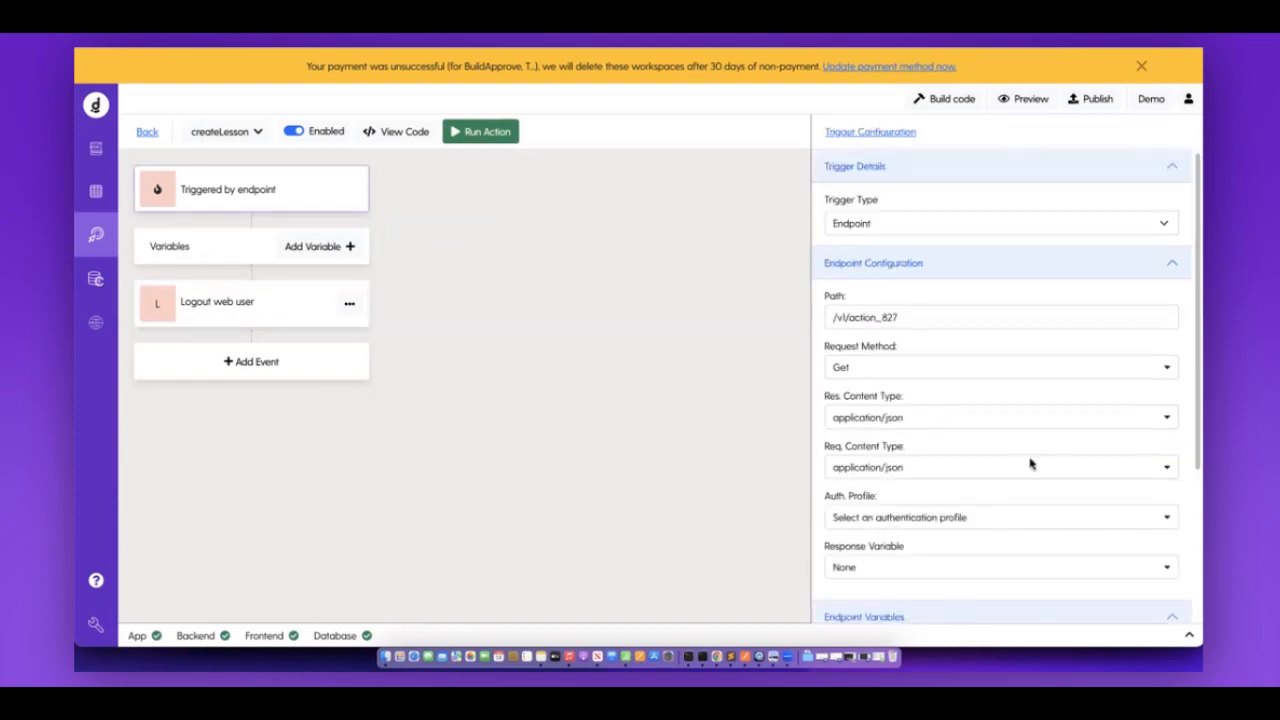
scroll(1030, 463, down, 3)
click(836, 569)
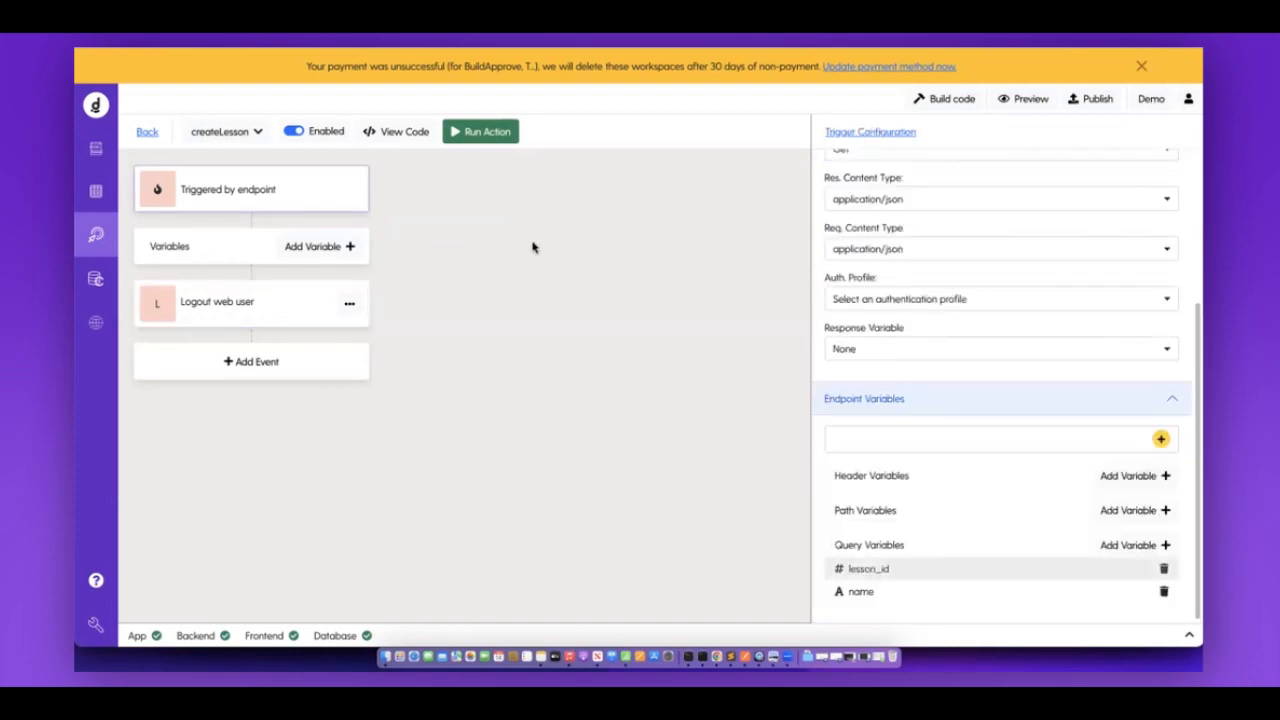
drag(530, 189, 458, 188)
text(c)
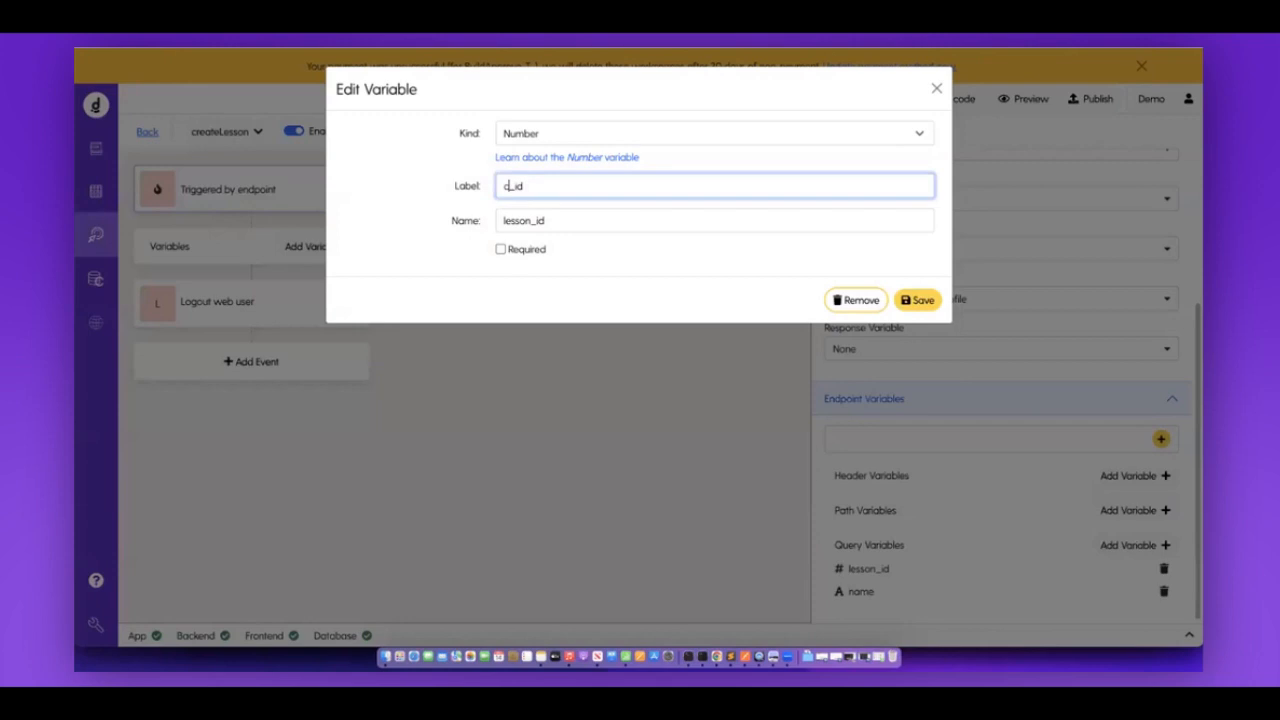
text(ourse)
key(super+a)
key(super+c)
click(567, 220)
key(super+a)
key(super+v)
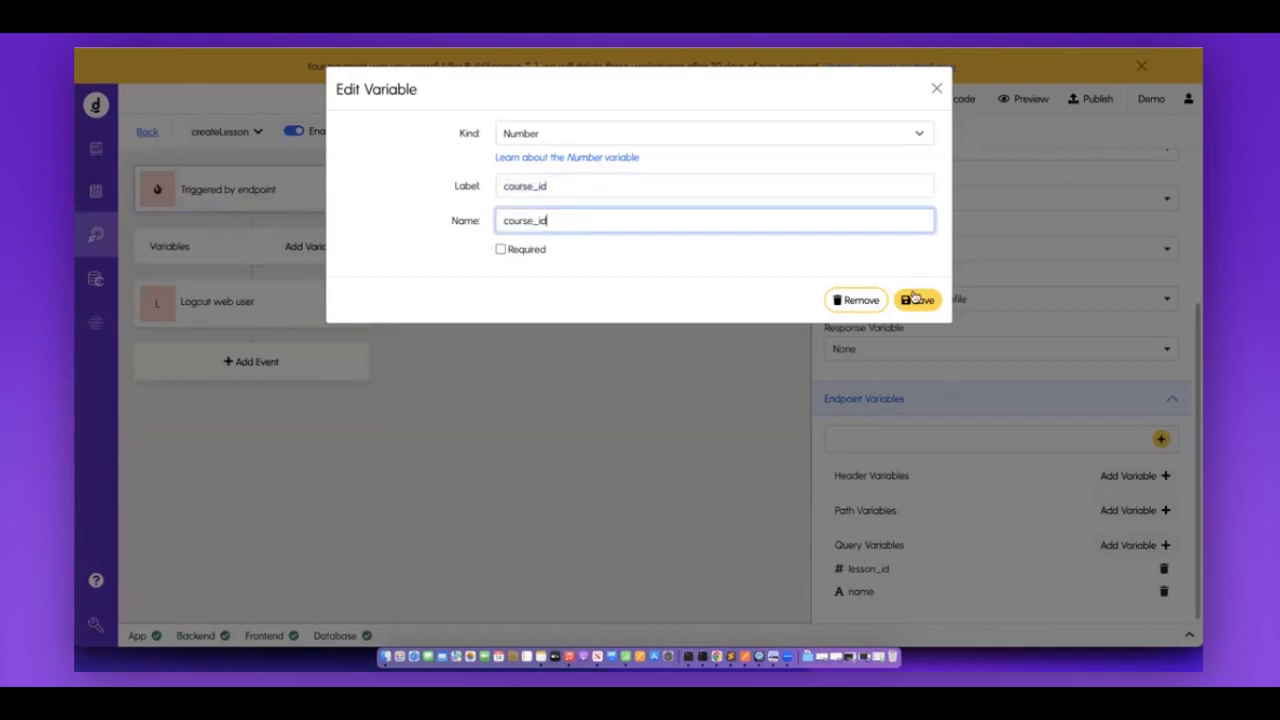
click(916, 299)
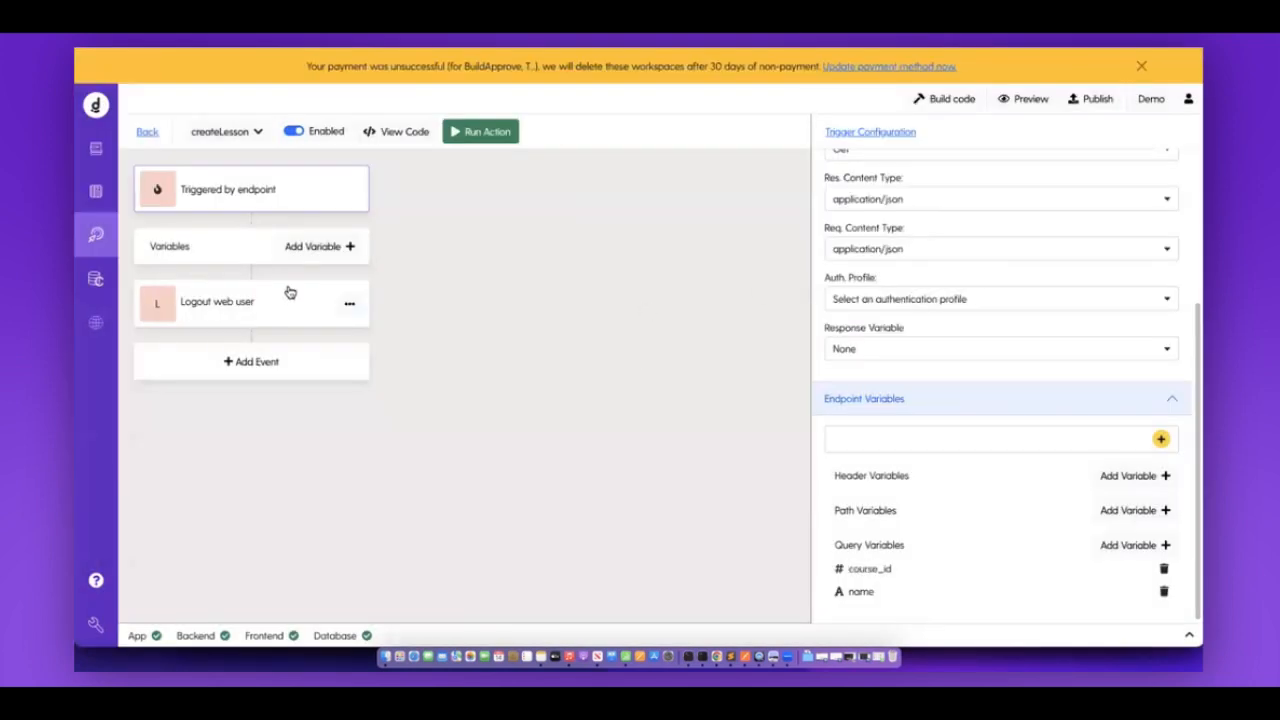
Change the Logout event into a Database Create on lessons assigning course_id and name.
click(326, 288)
click(918, 230)
mouse_move(904, 297)
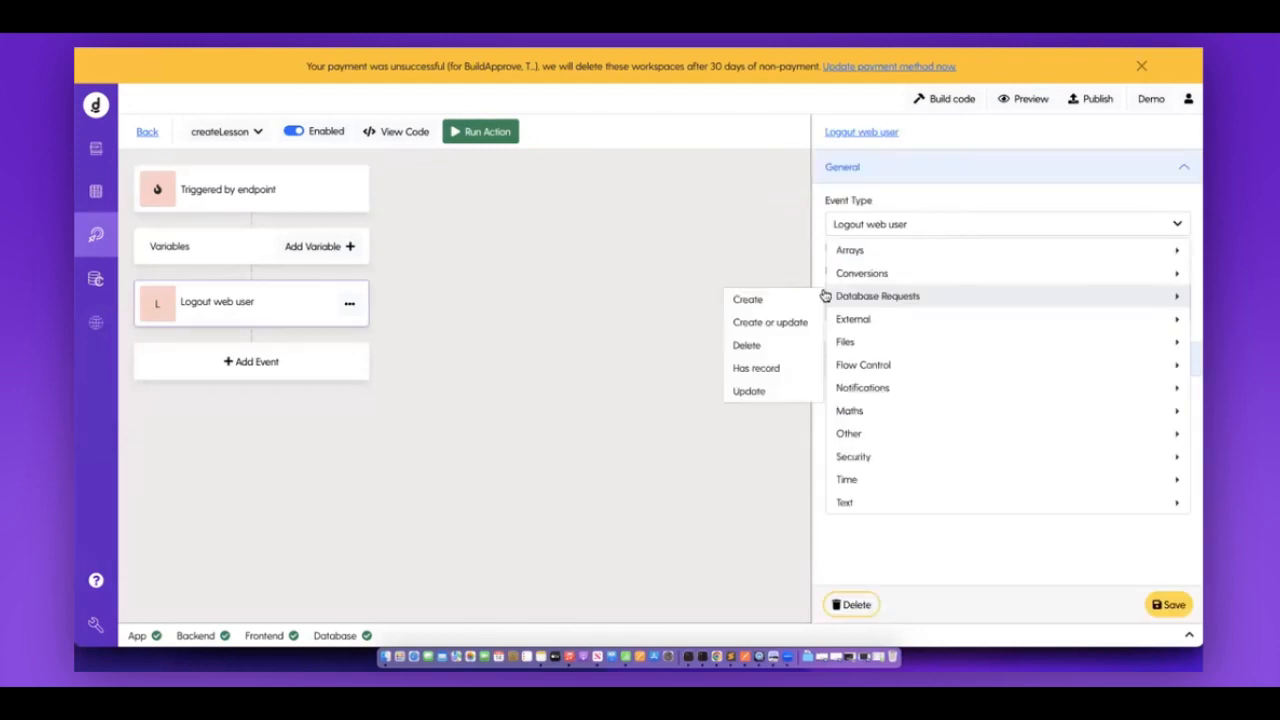
click(795, 299)
click(880, 469)
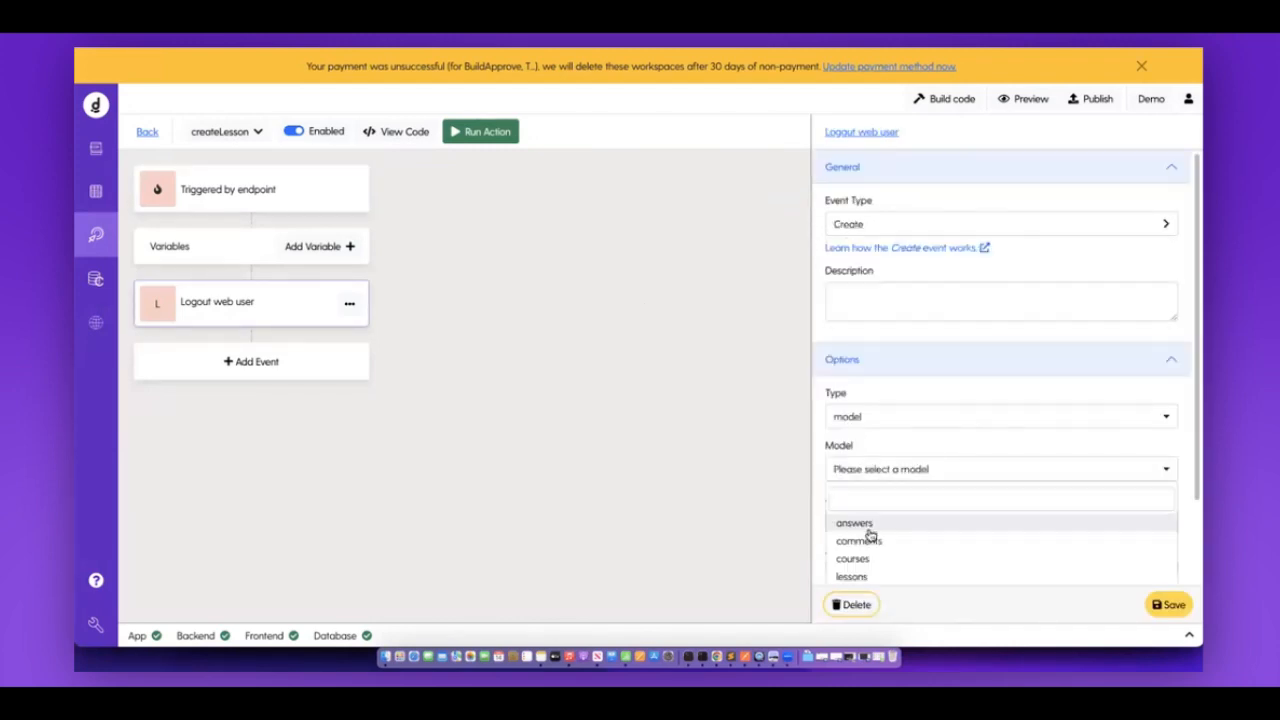
click(858, 576)
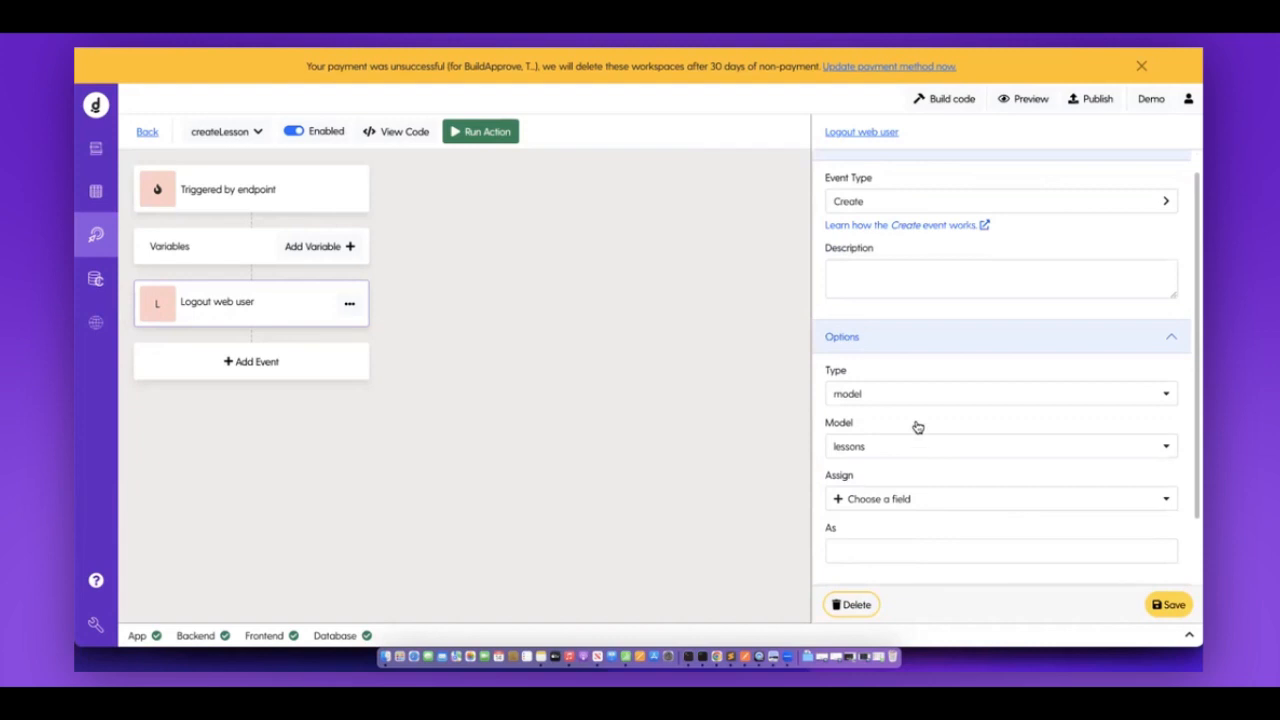
click(900, 498)
click(865, 491)
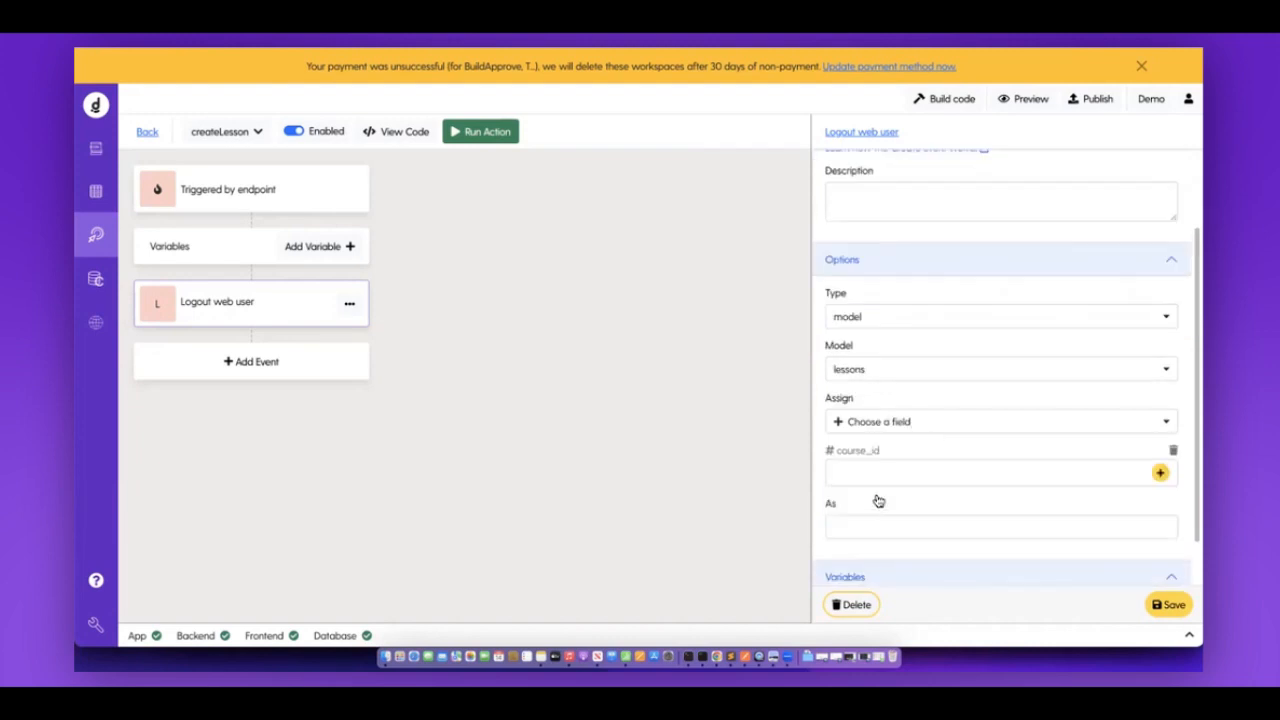
click(1151, 486)
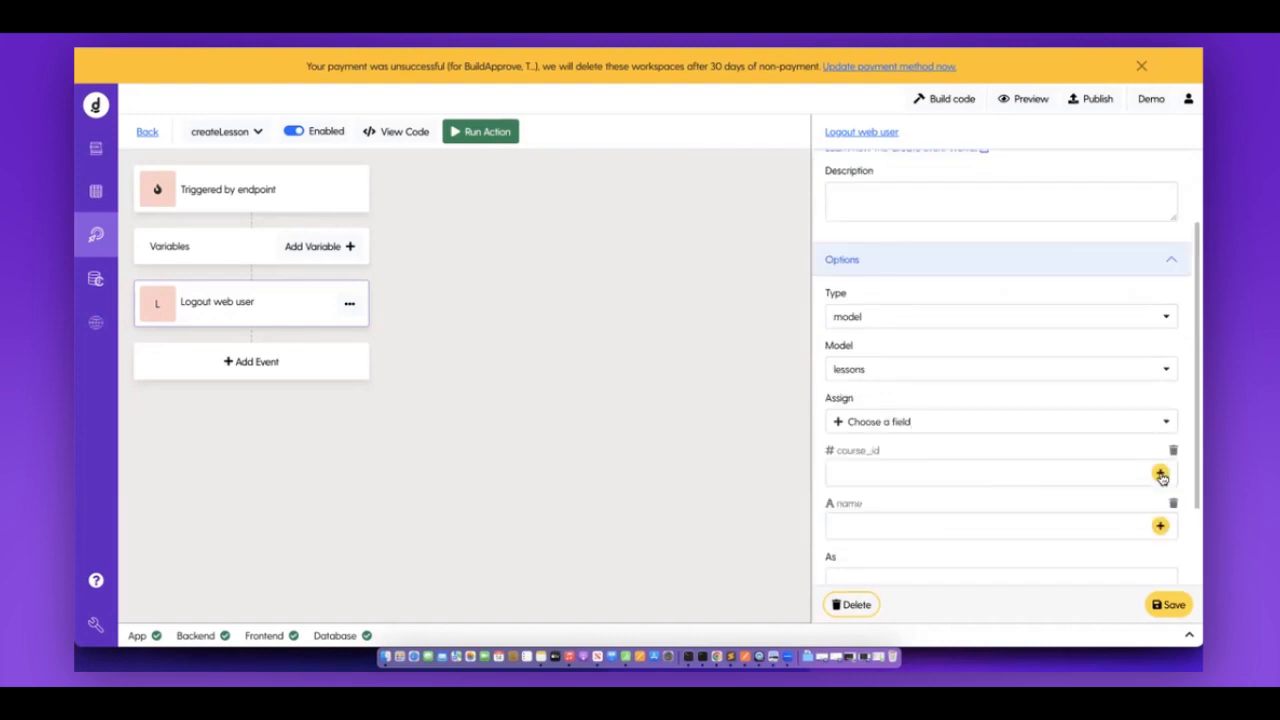
Fill course_id and name from the endpoint's course_id and name variables.
click(1160, 474)
click(436, 167)
click(449, 237)
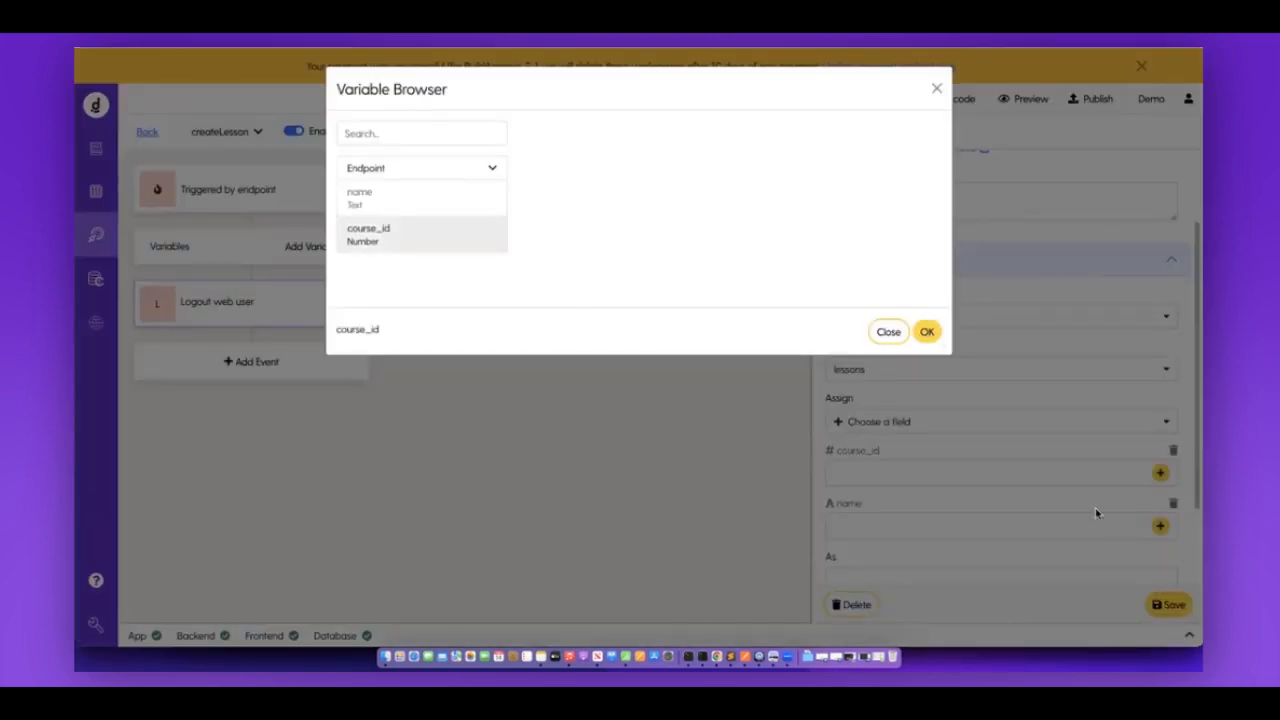
click(1160, 529)
click(477, 164)
click(416, 208)
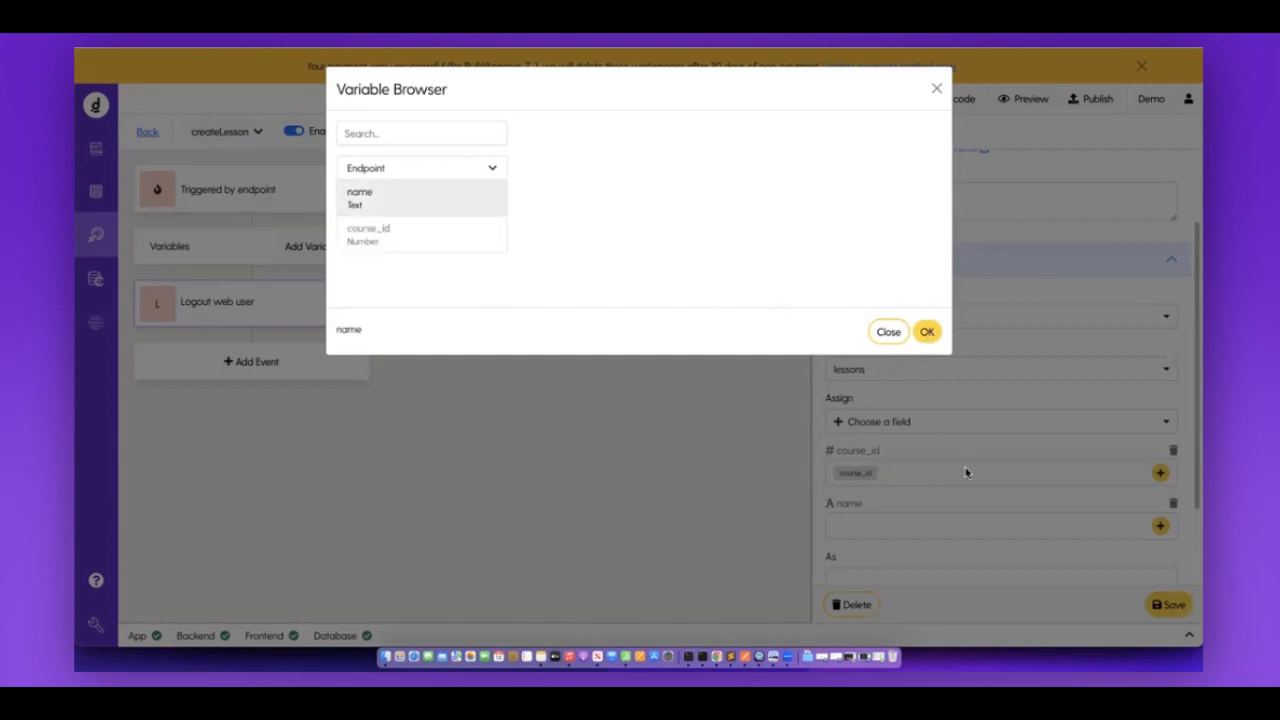
Store the created lesson as newLesson and save the event.
scroll(966, 473, down, 1)
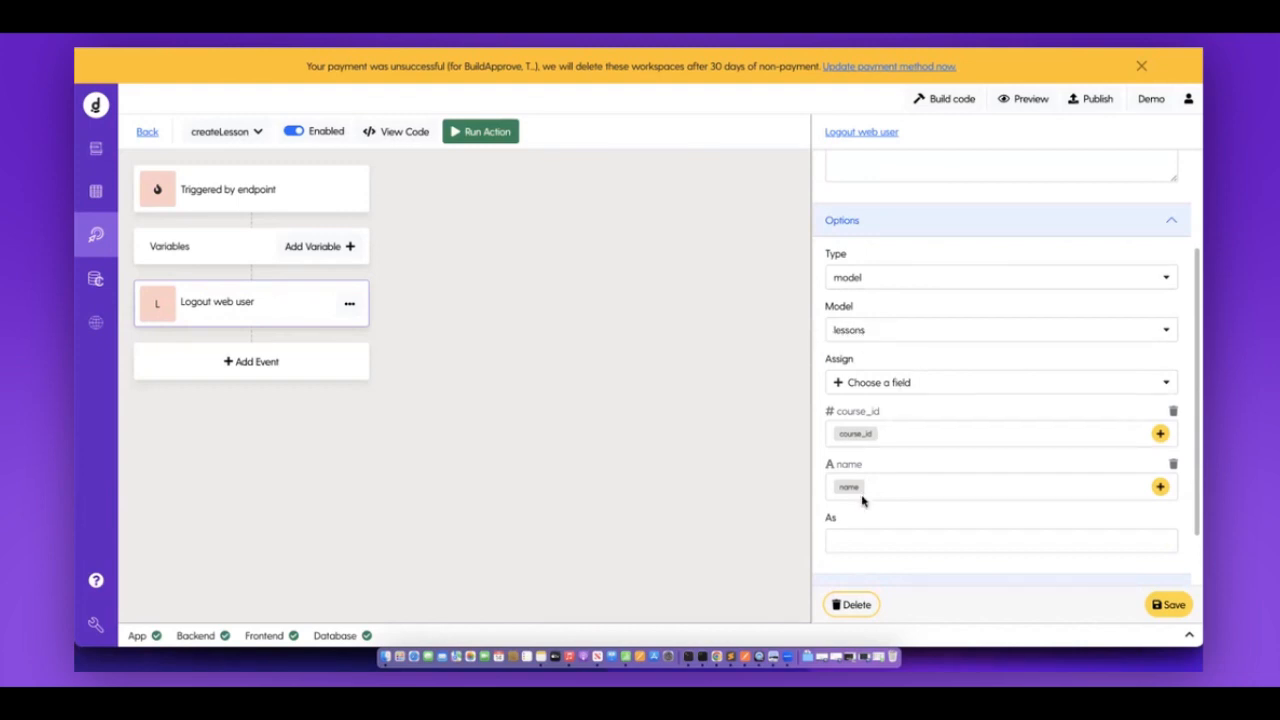
click(940, 541)
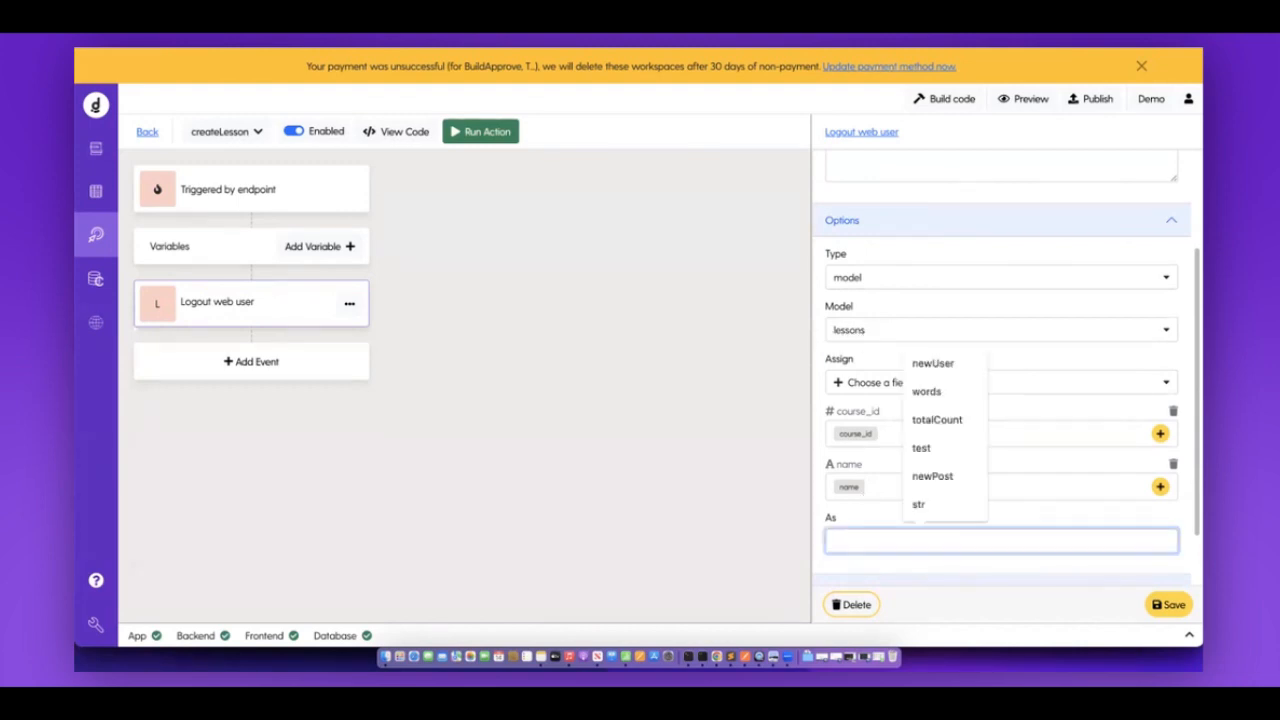
text(newLesson)
click(1170, 608)
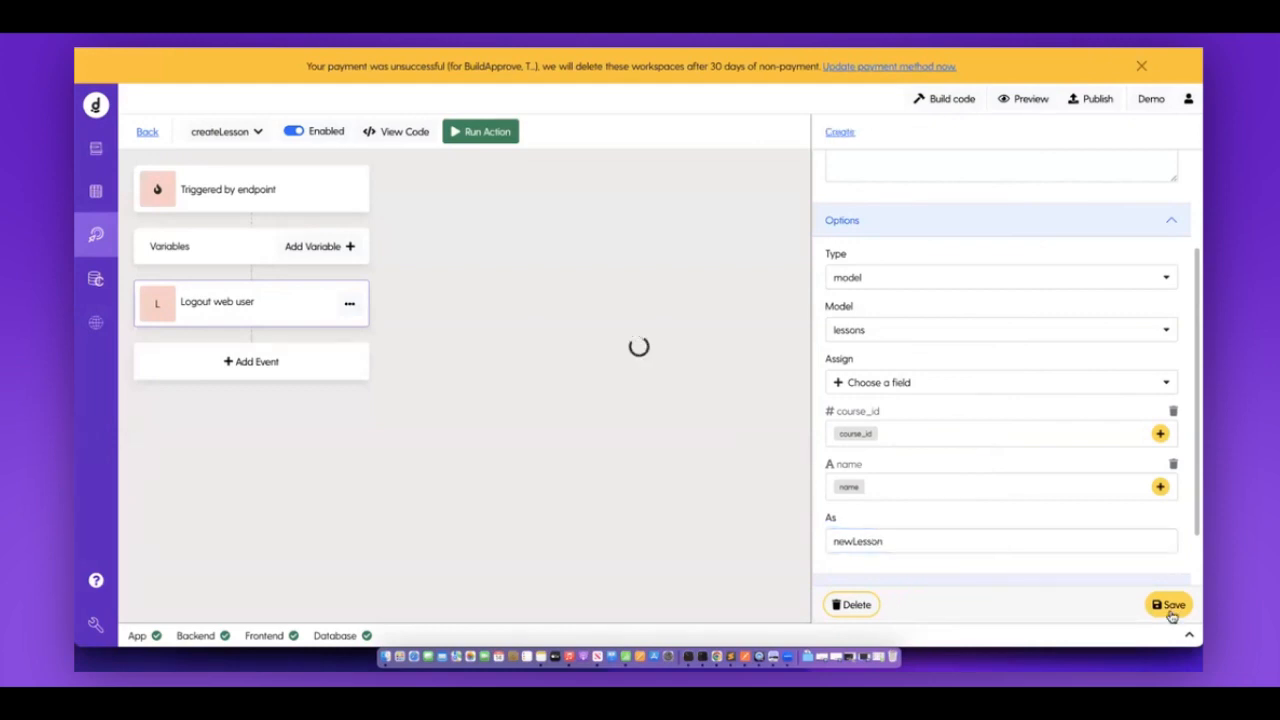
Return to the back-end actions, glancing at the questions and answers tables' columns on the way.
click(155, 135)
click(95, 190)
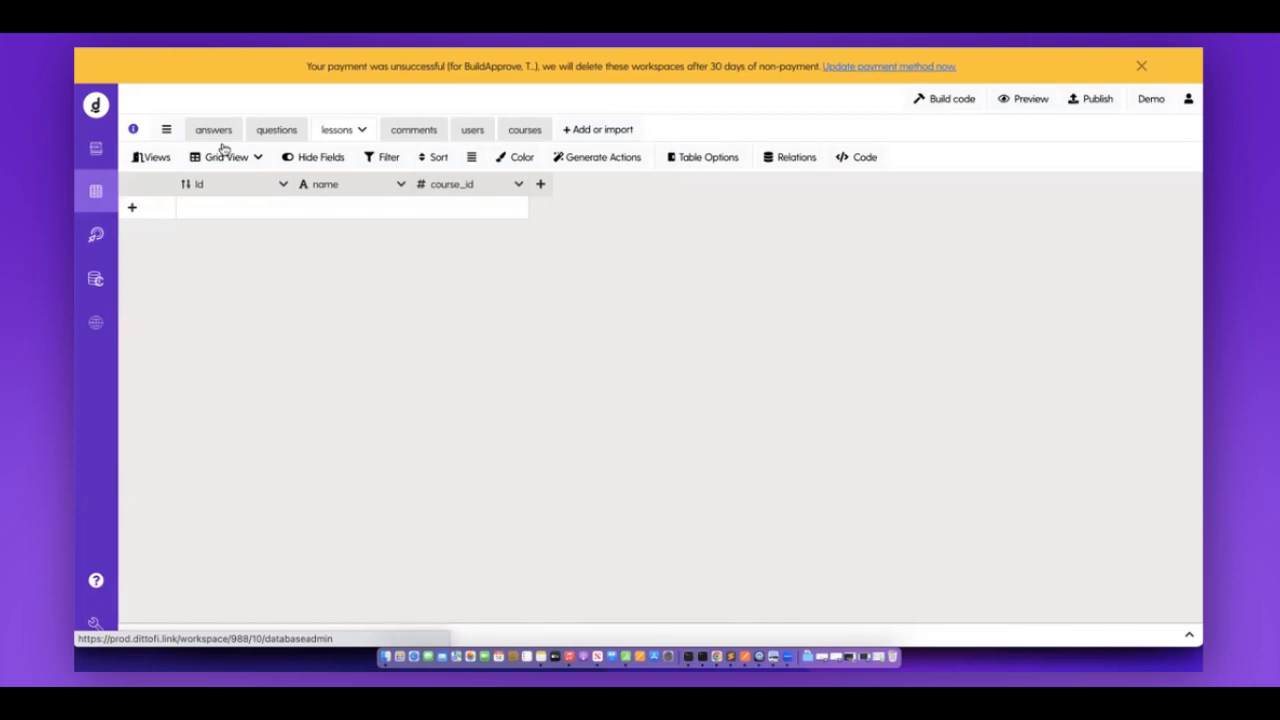
click(292, 131)
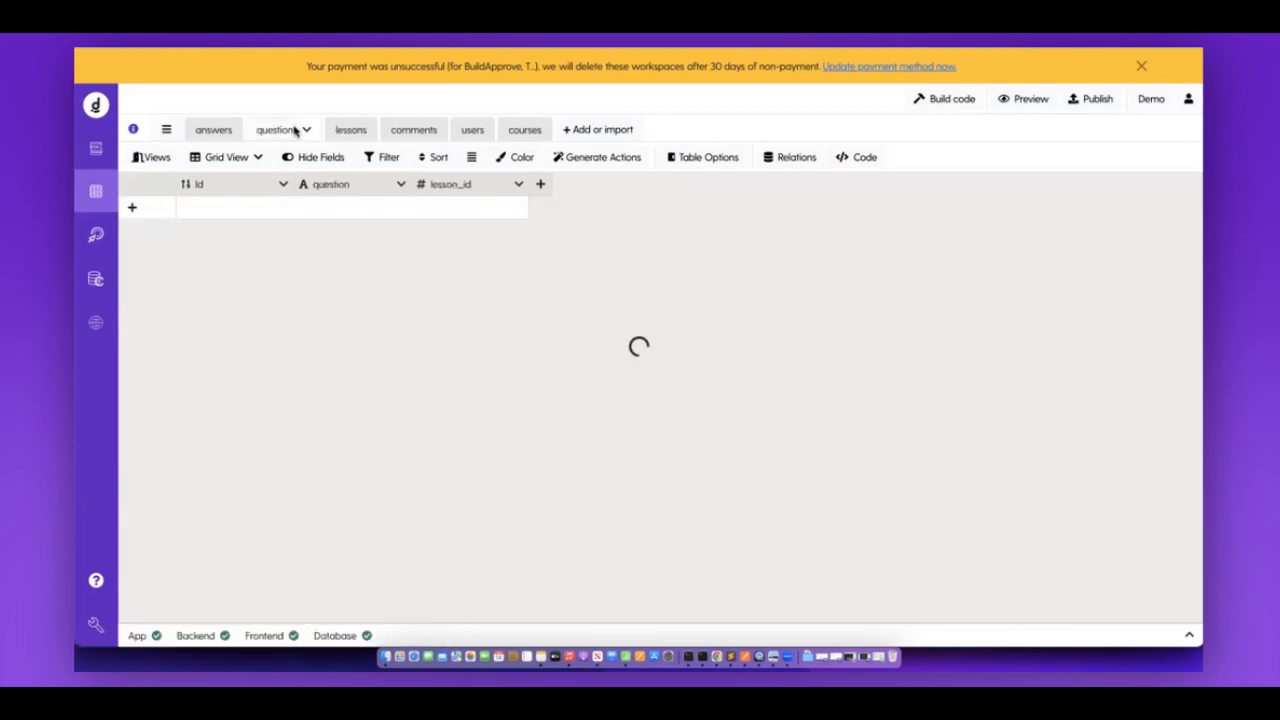
click(224, 133)
click(275, 130)
click(91, 237)
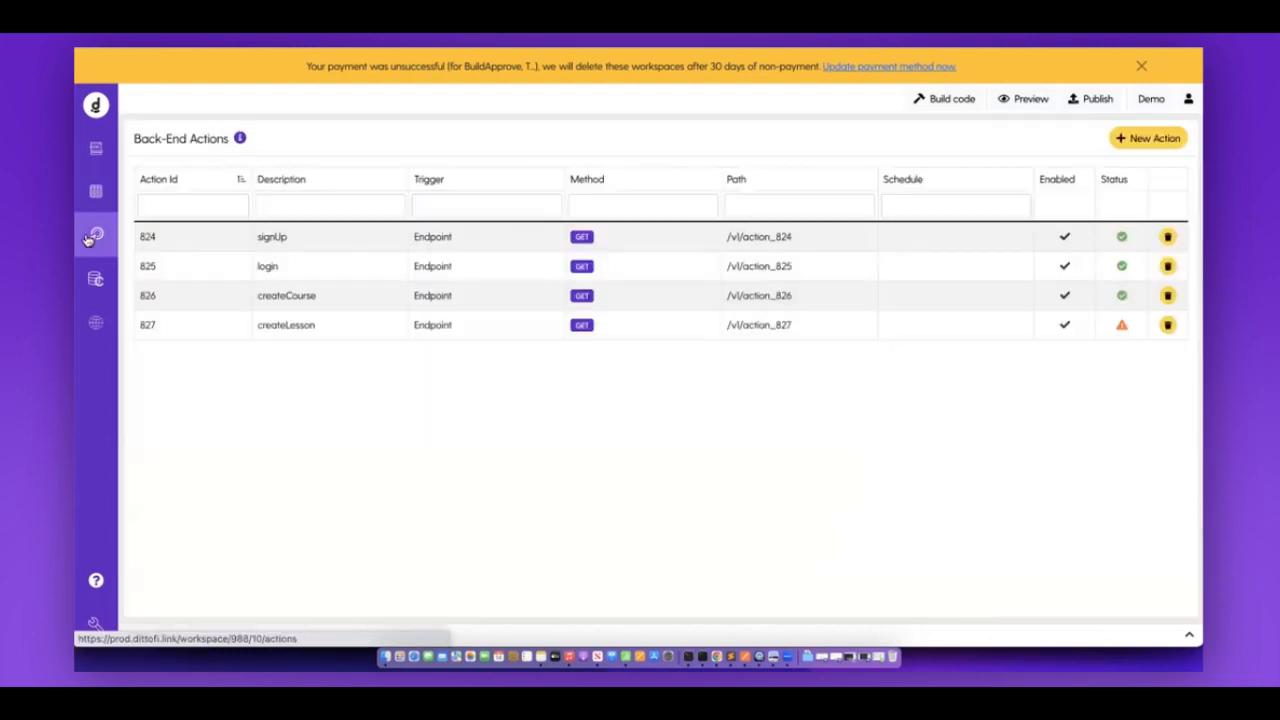
Create a new back-end action named createQuestion, triggered by an endpoint.
click(1155, 139)
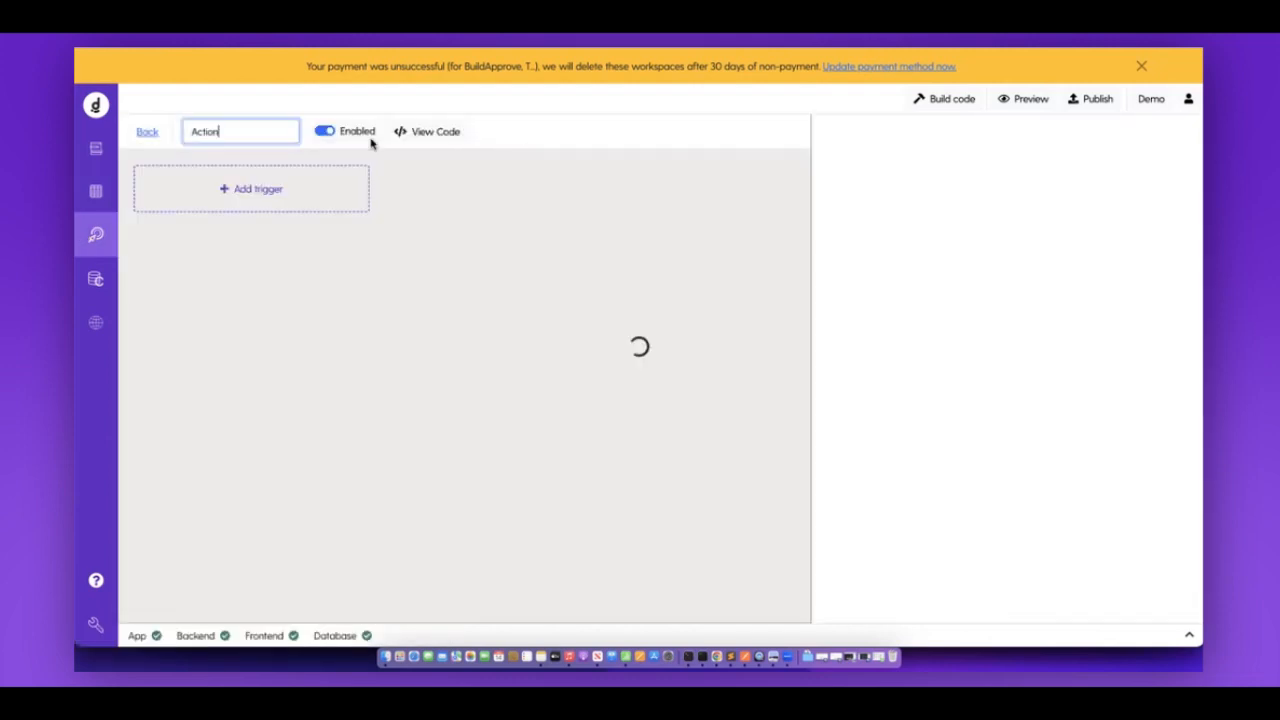
text(createQuest)
key(Return)
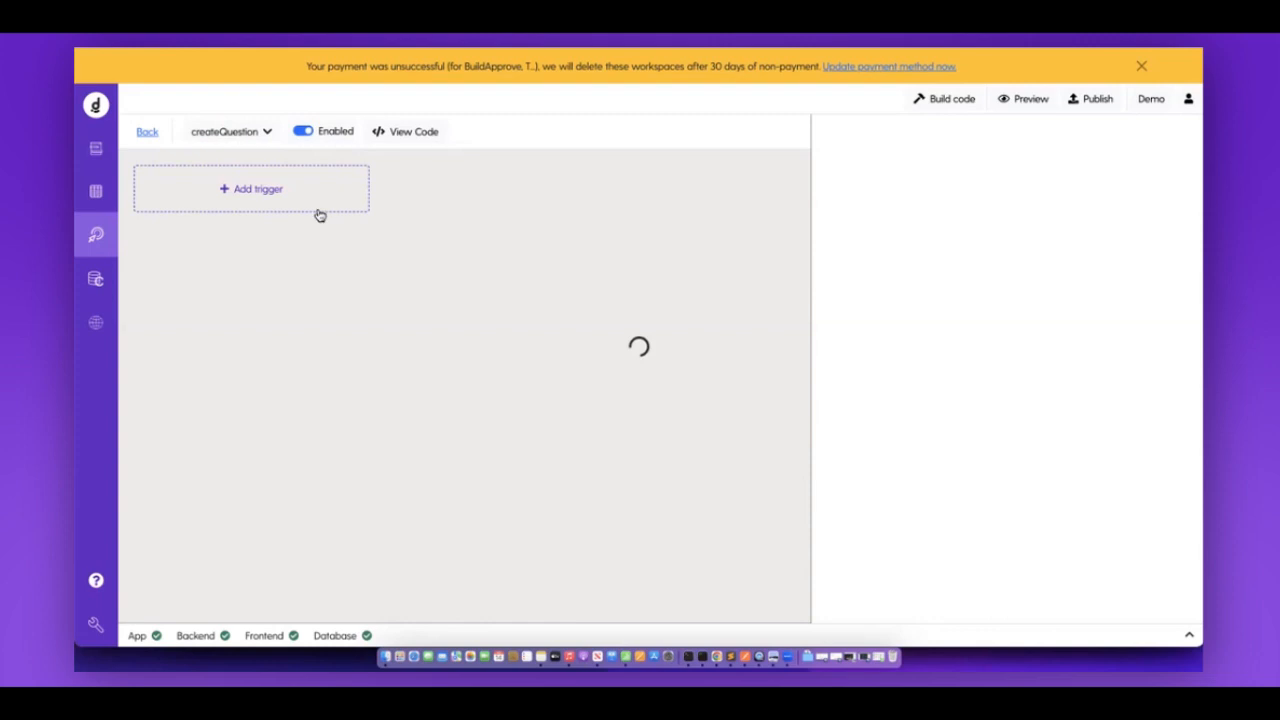
click(319, 208)
click(274, 231)
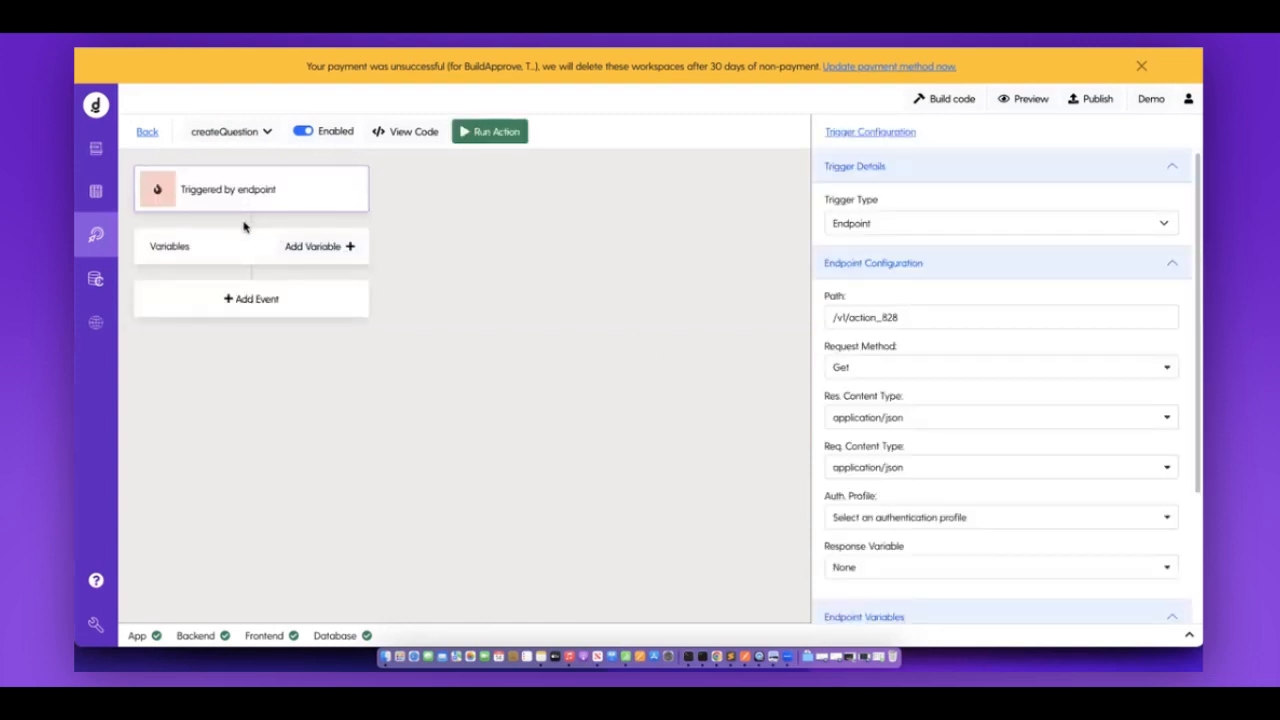
Check the questions table in the database, then return to the createQuestion action.
click(98, 194)
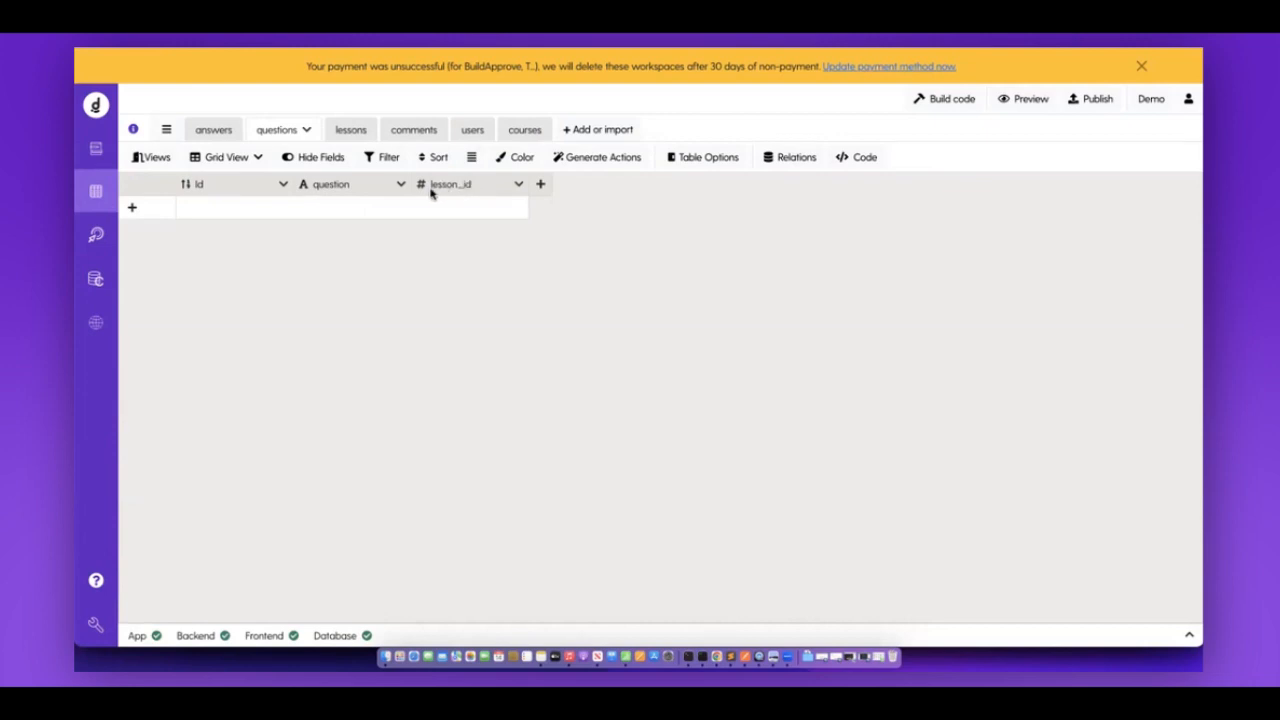
click(96, 235)
scroll(1120, 560, down, 3)
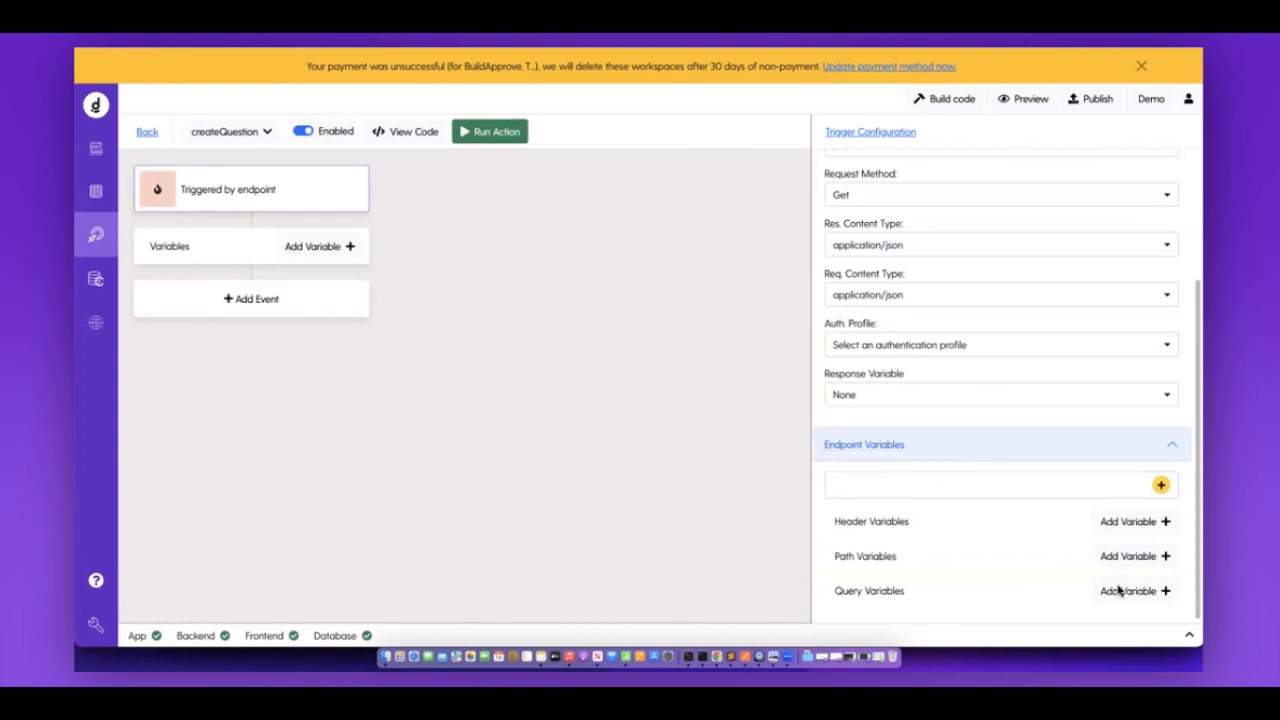
Add a Text query variable named question to the createQuestion endpoint.
click(1118, 590)
text(questipn)
key(BackSpace)
key(BackSpace)
text(on)
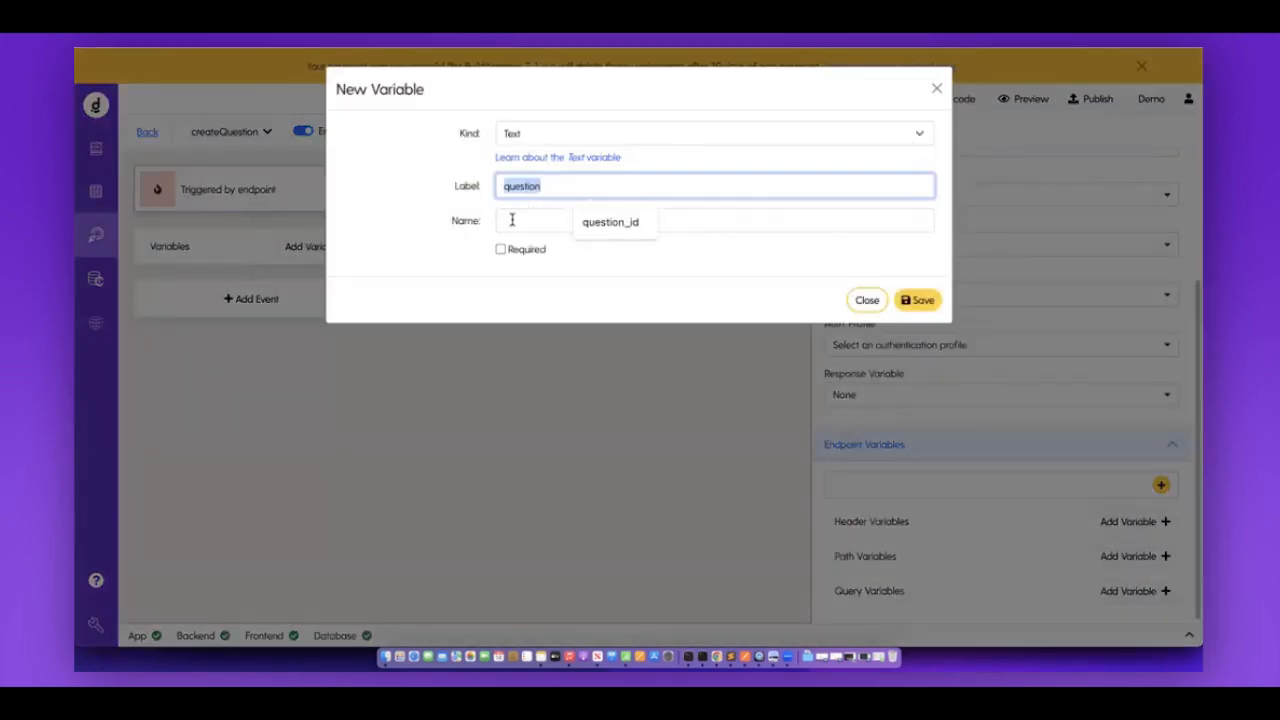
click(511, 219)
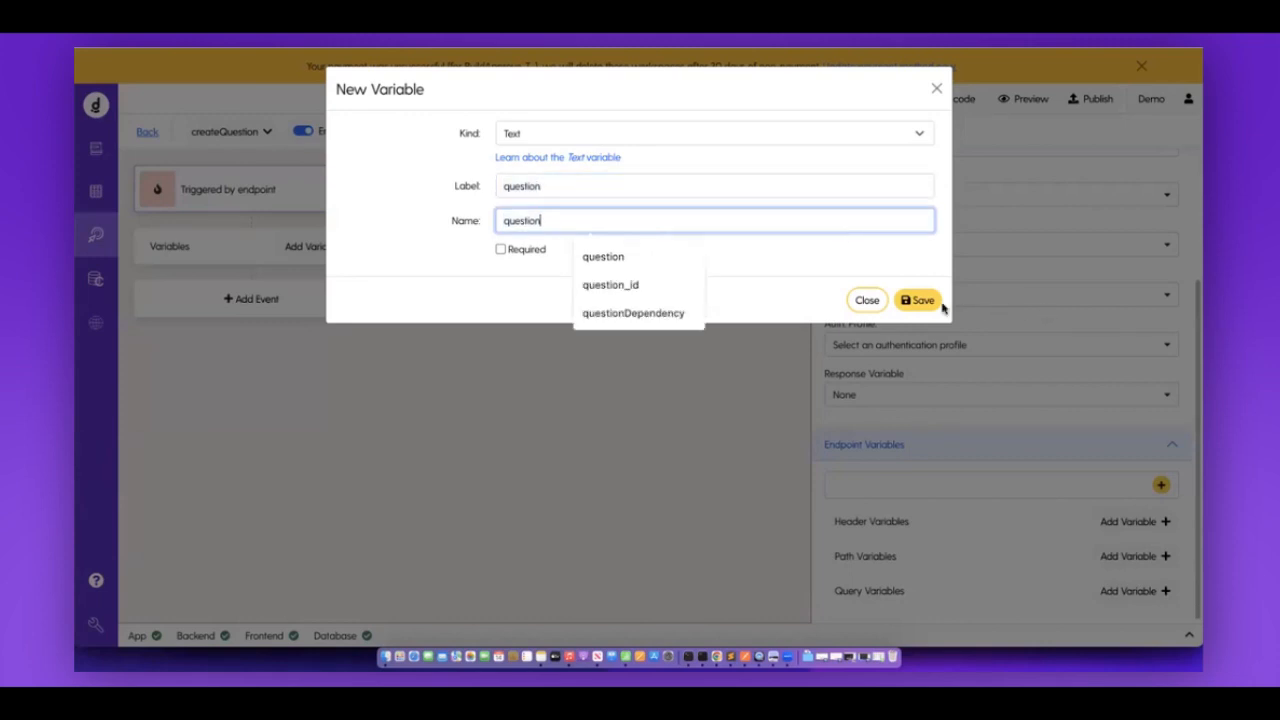
key(Return)
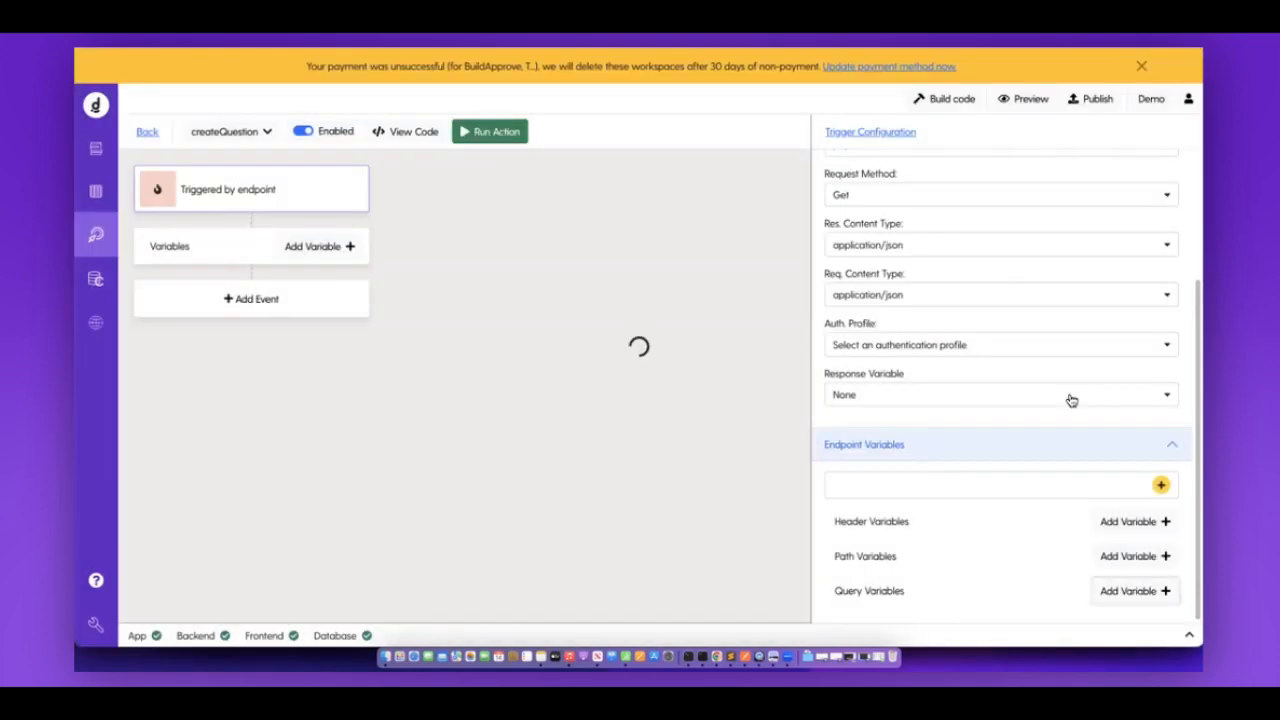
Add a second query variable, lesson_id, of type Number.
click(1104, 565)
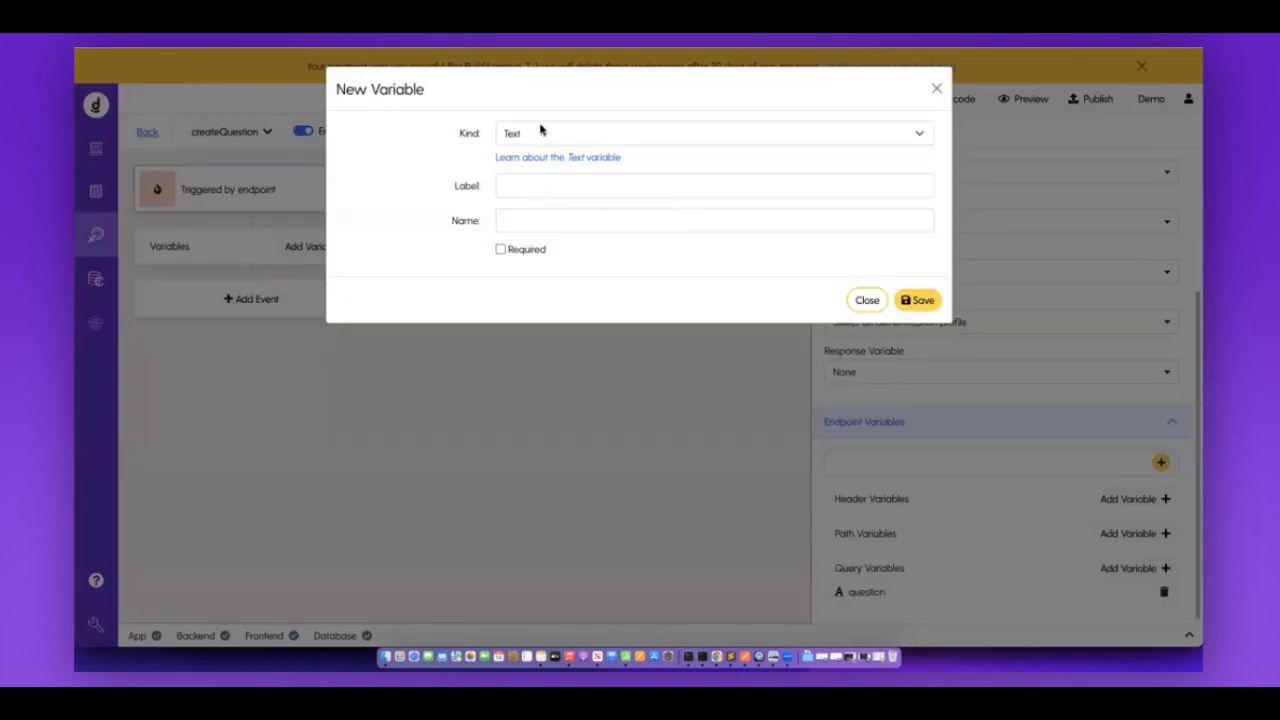
click(535, 130)
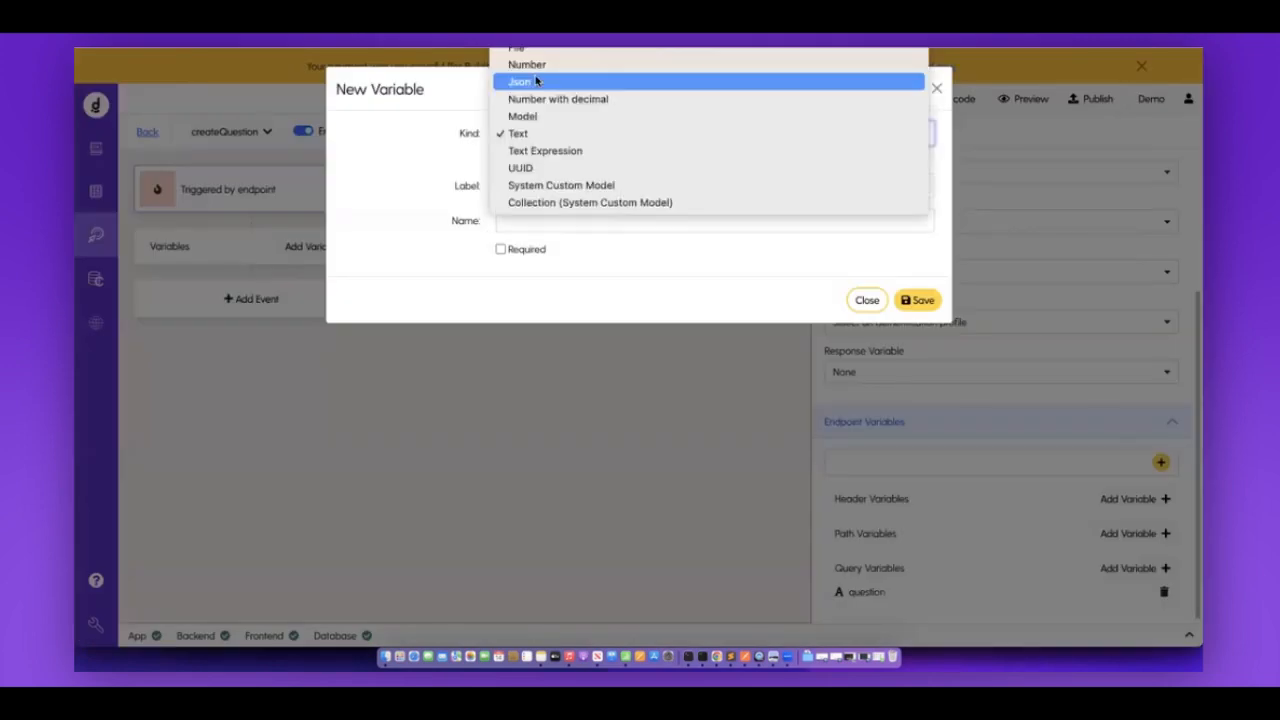
key(Return)
click(520, 186)
text(lesson_id)
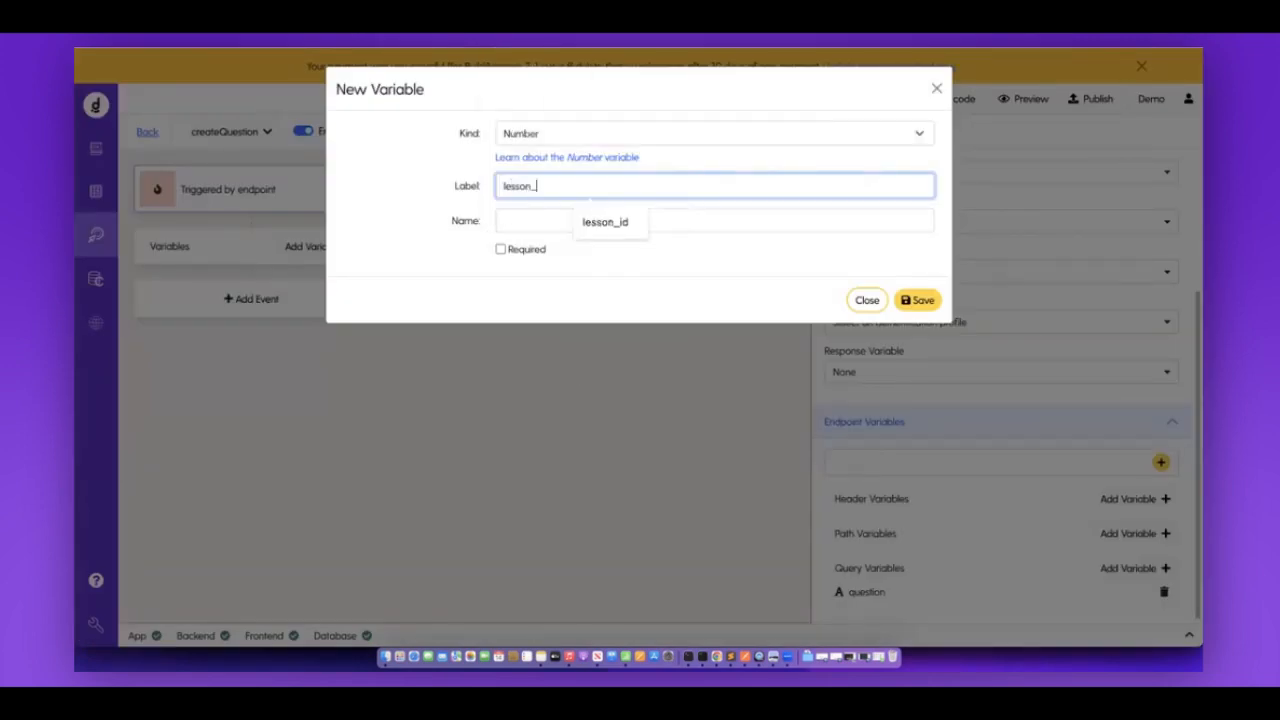
click(537, 216)
click(918, 300)
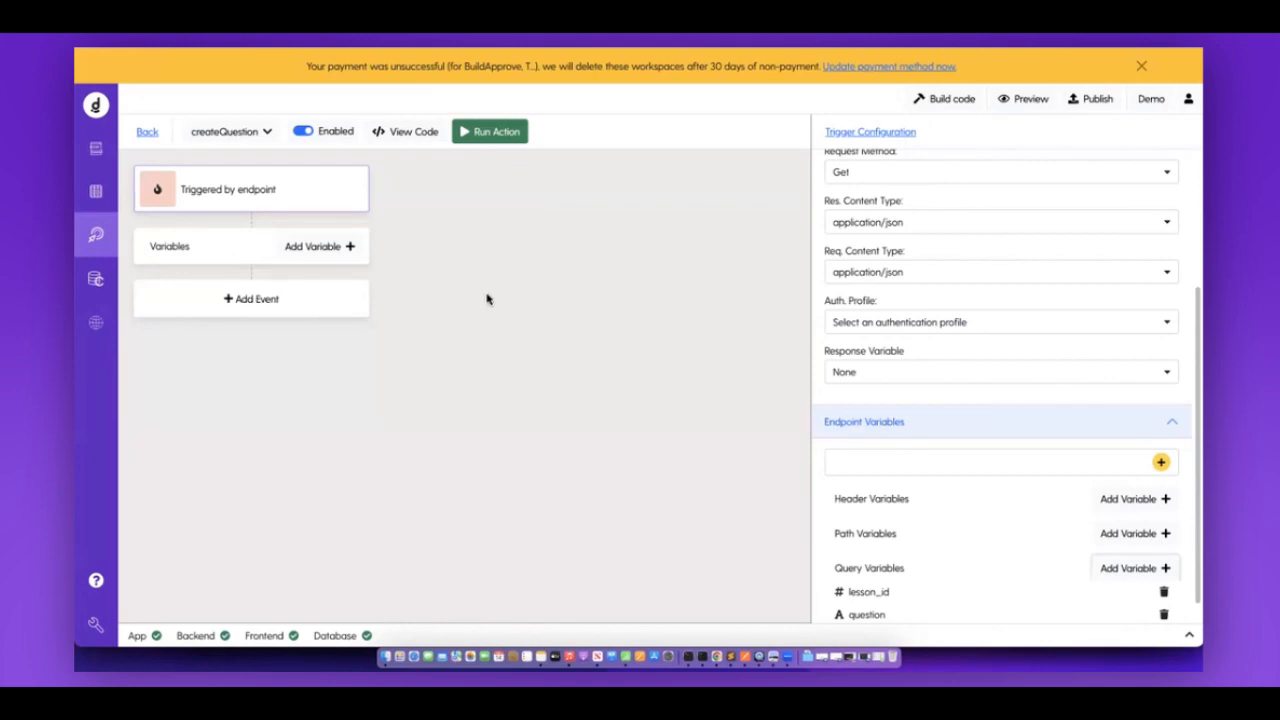
click(259, 311)
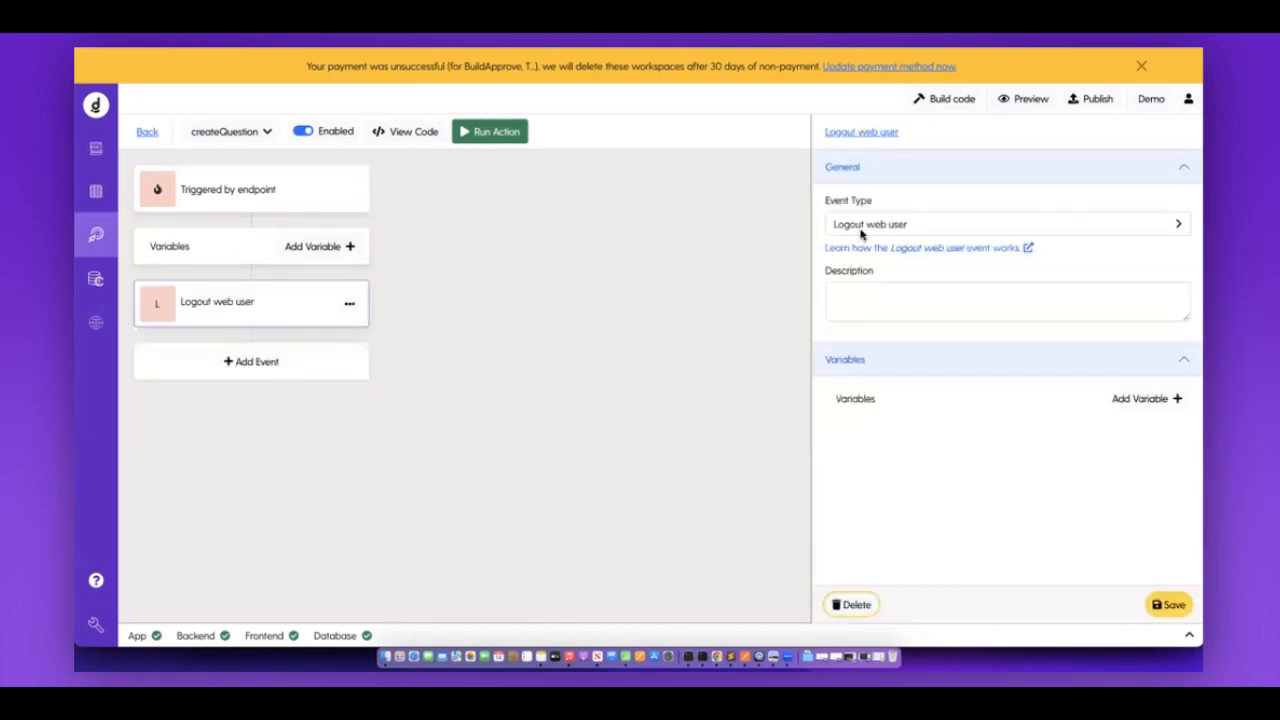
Make the event a database Create on the questions model, assigning lesson_id and question.
click(862, 228)
mouse_move(873, 296)
click(800, 298)
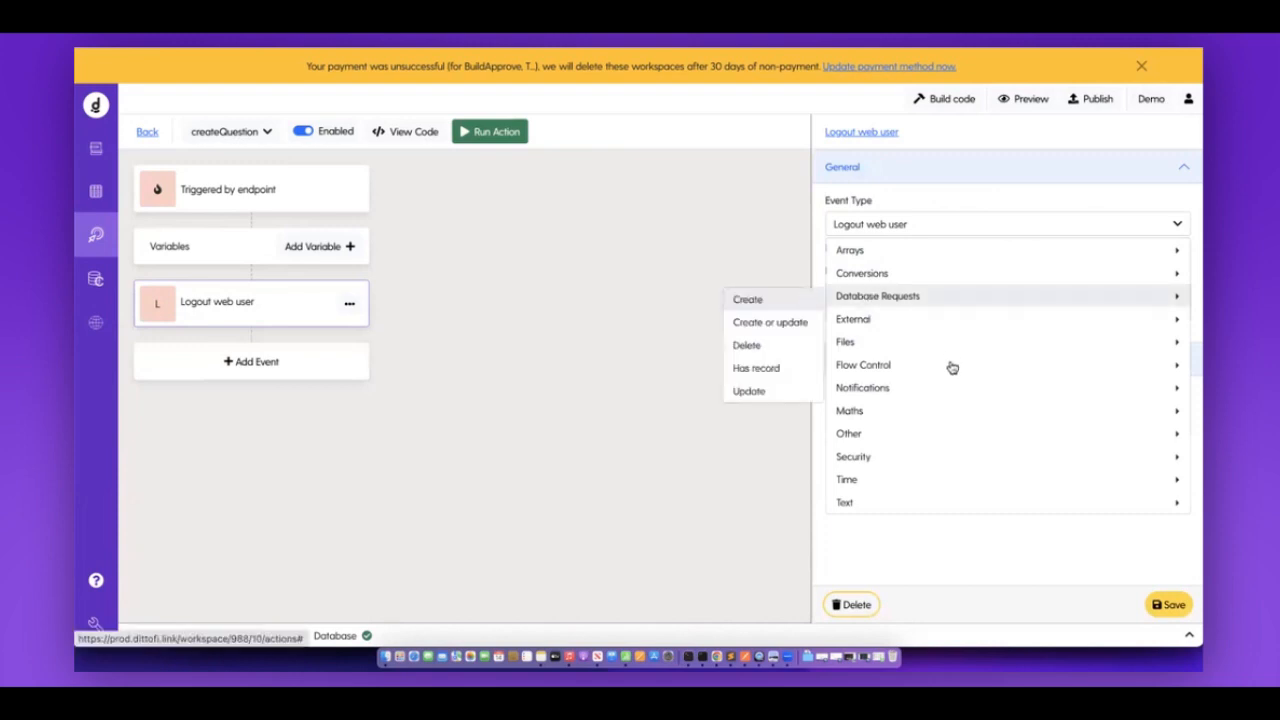
click(870, 469)
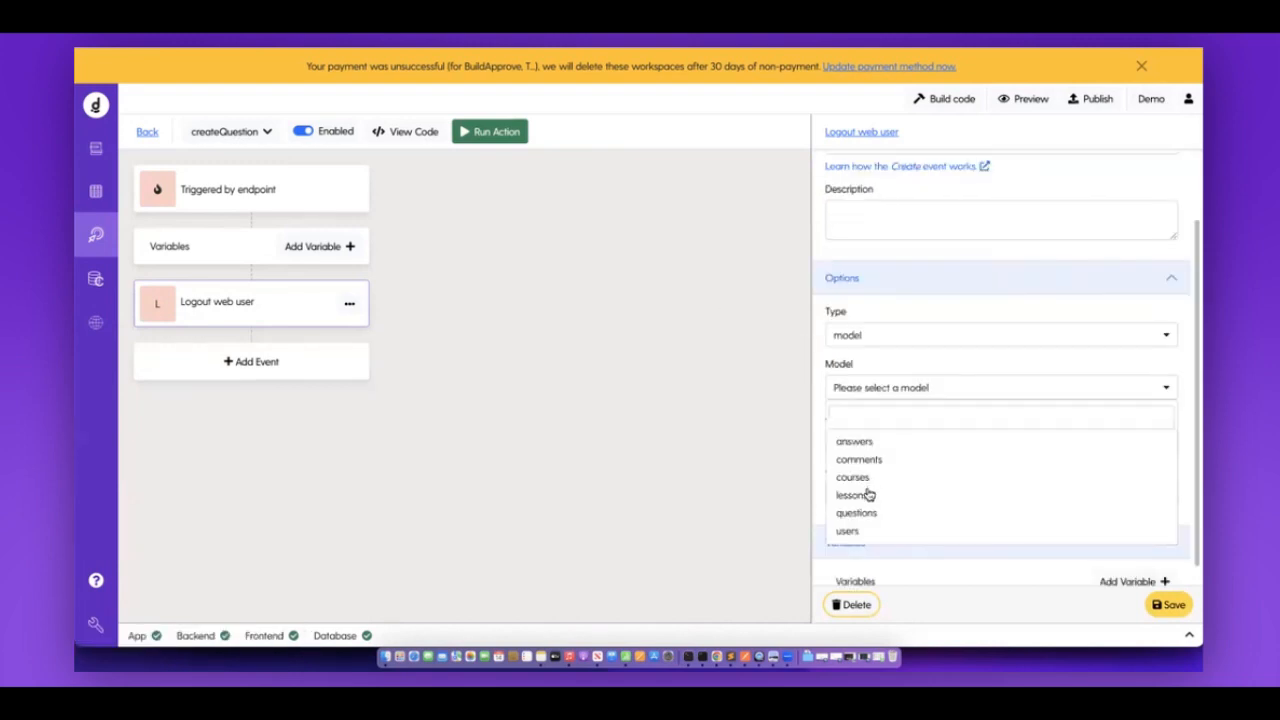
click(865, 508)
click(929, 423)
click(878, 495)
click(894, 488)
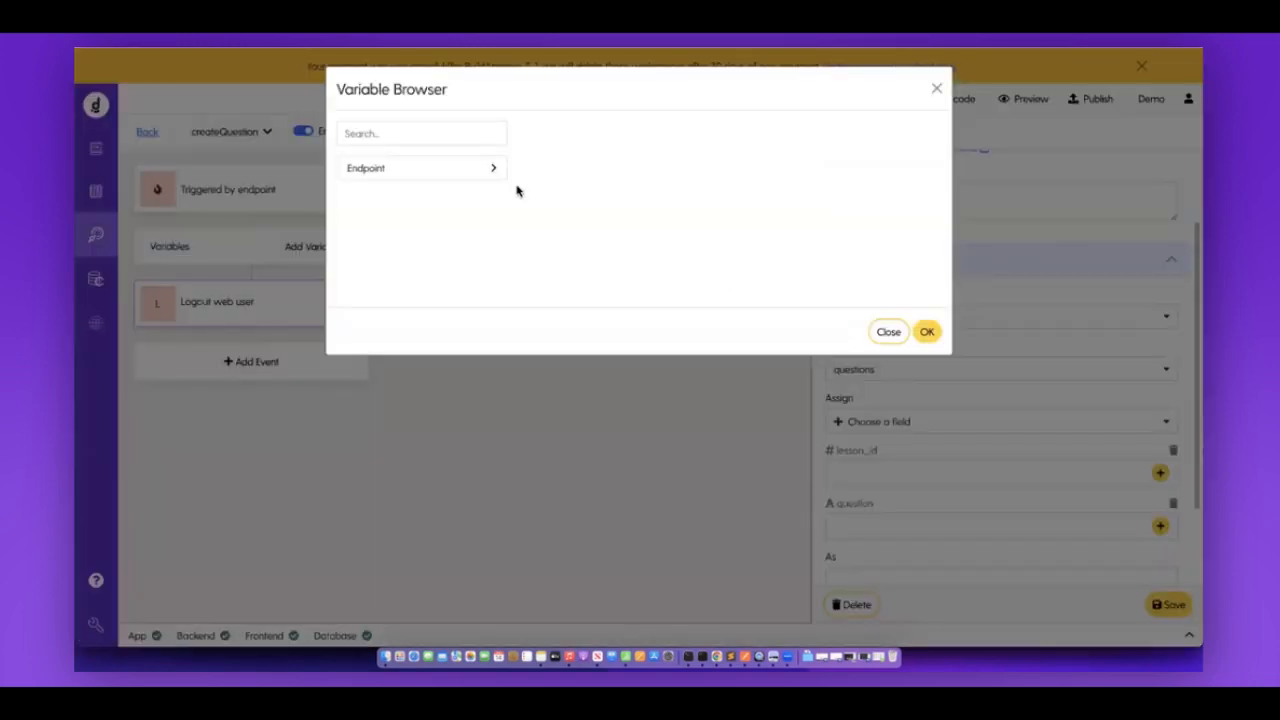
Fill lesson_id and question from the matching endpoint variables.
click(487, 177)
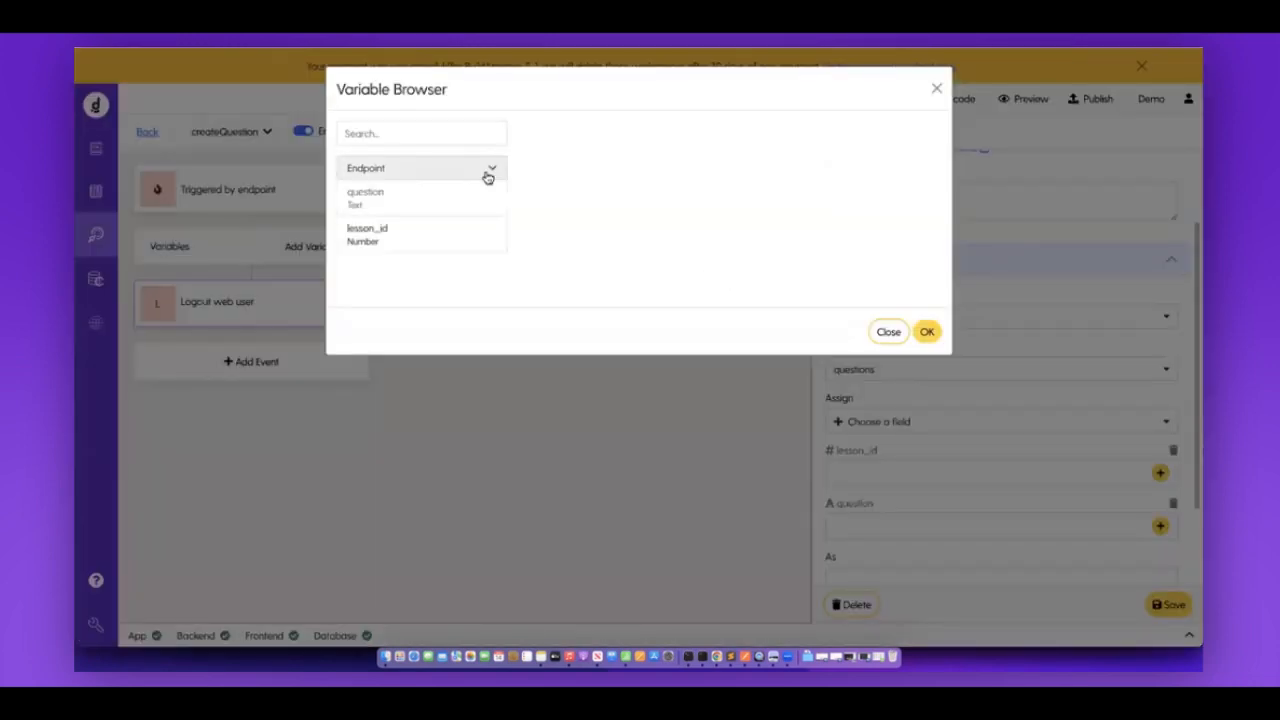
click(423, 238)
click(927, 332)
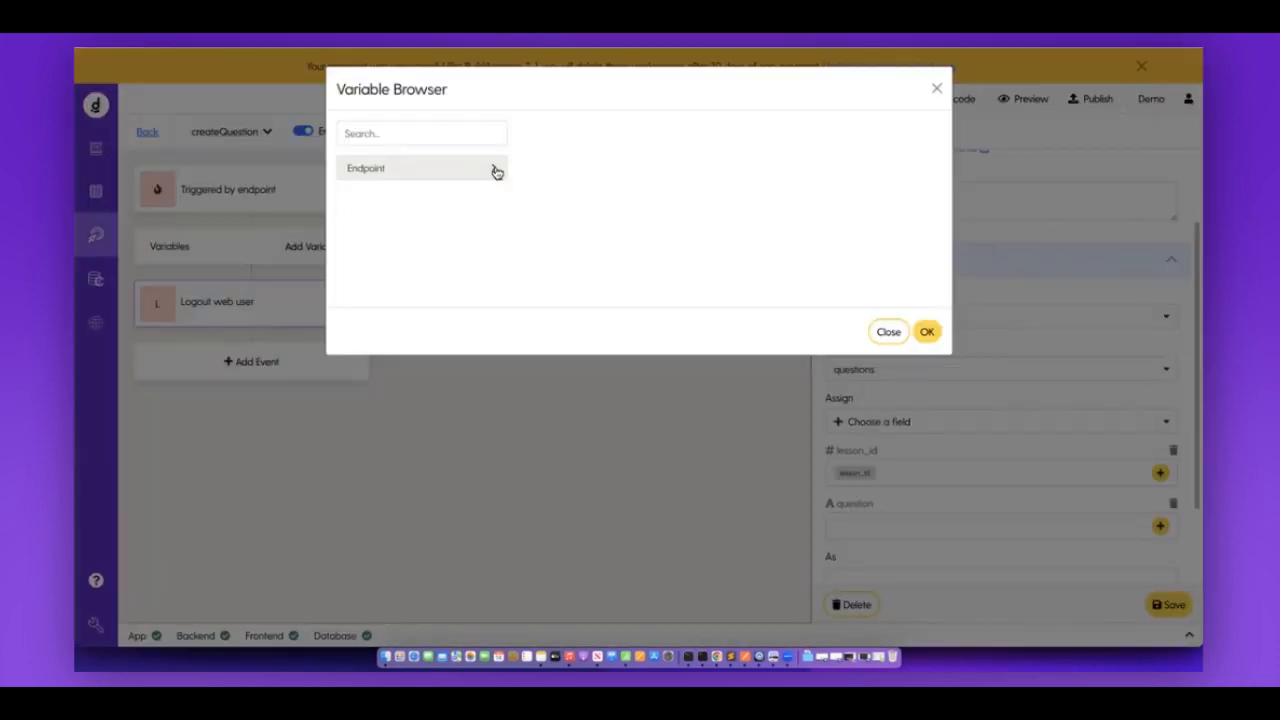
click(493, 169)
click(464, 194)
click(927, 333)
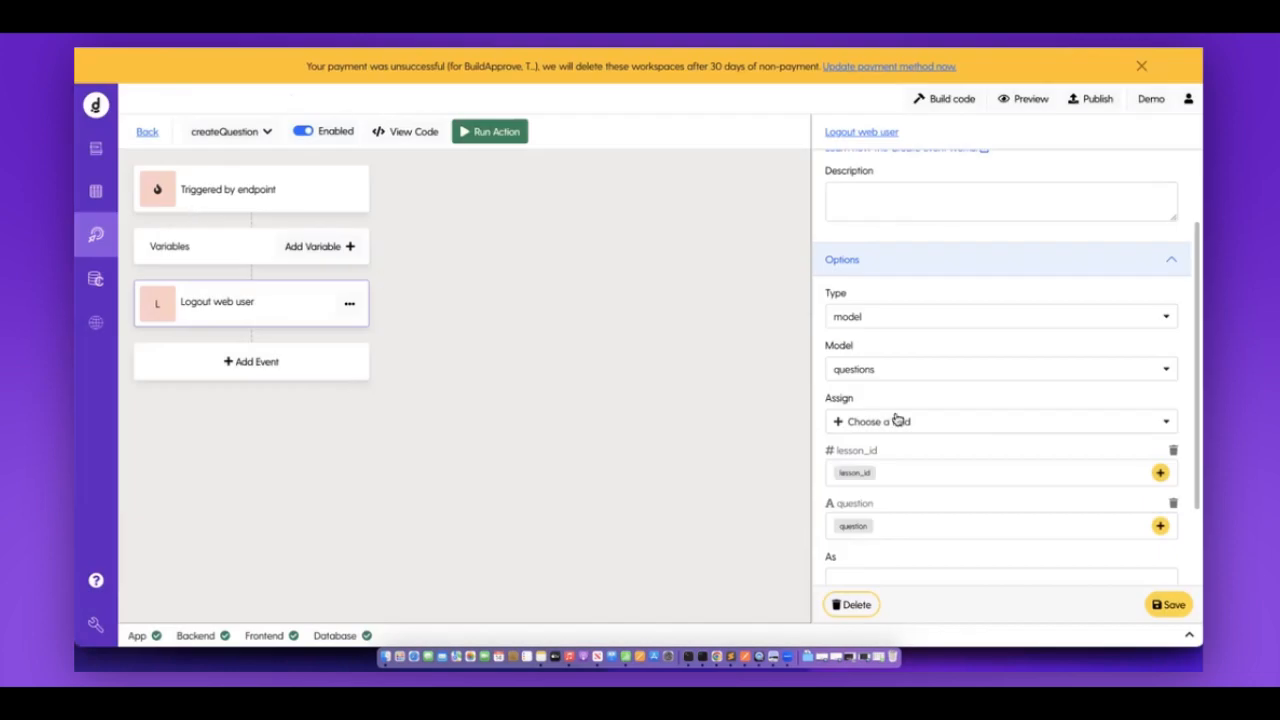
scroll(986, 424, down, 1)
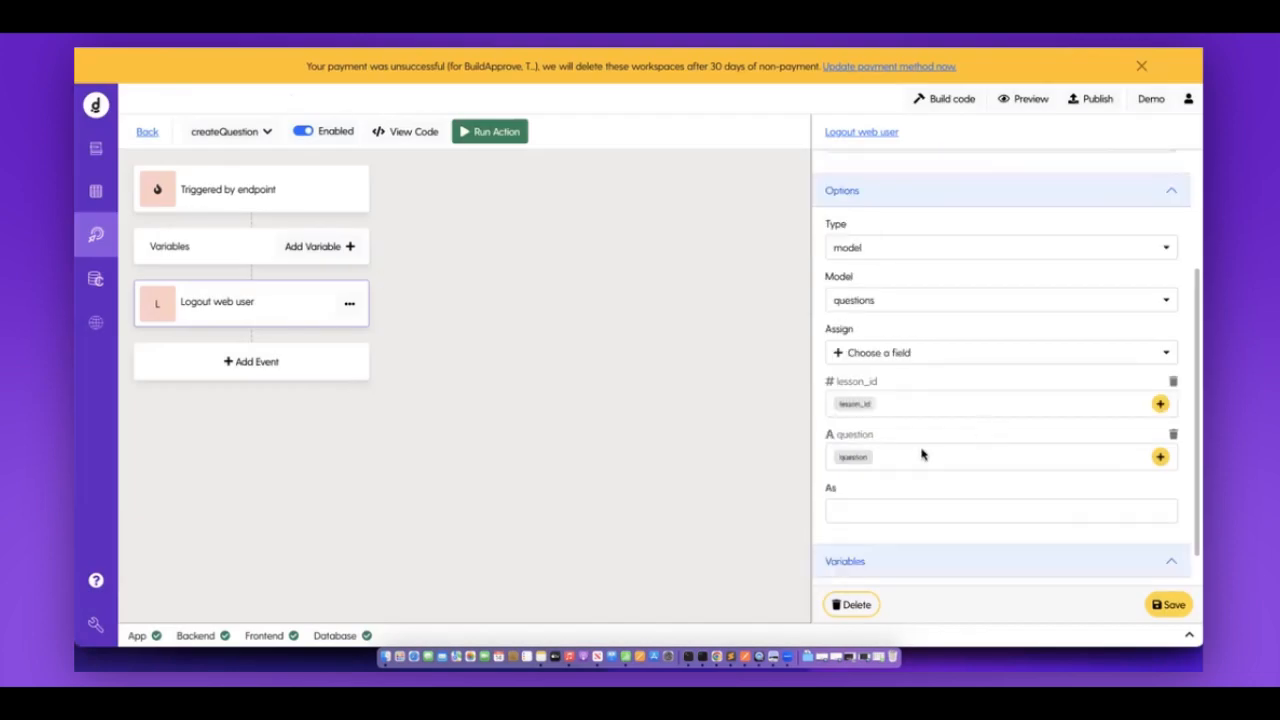
scroll(922, 455, down, 1)
Store the created record as newQuestion and save the Create event.
click(867, 476)
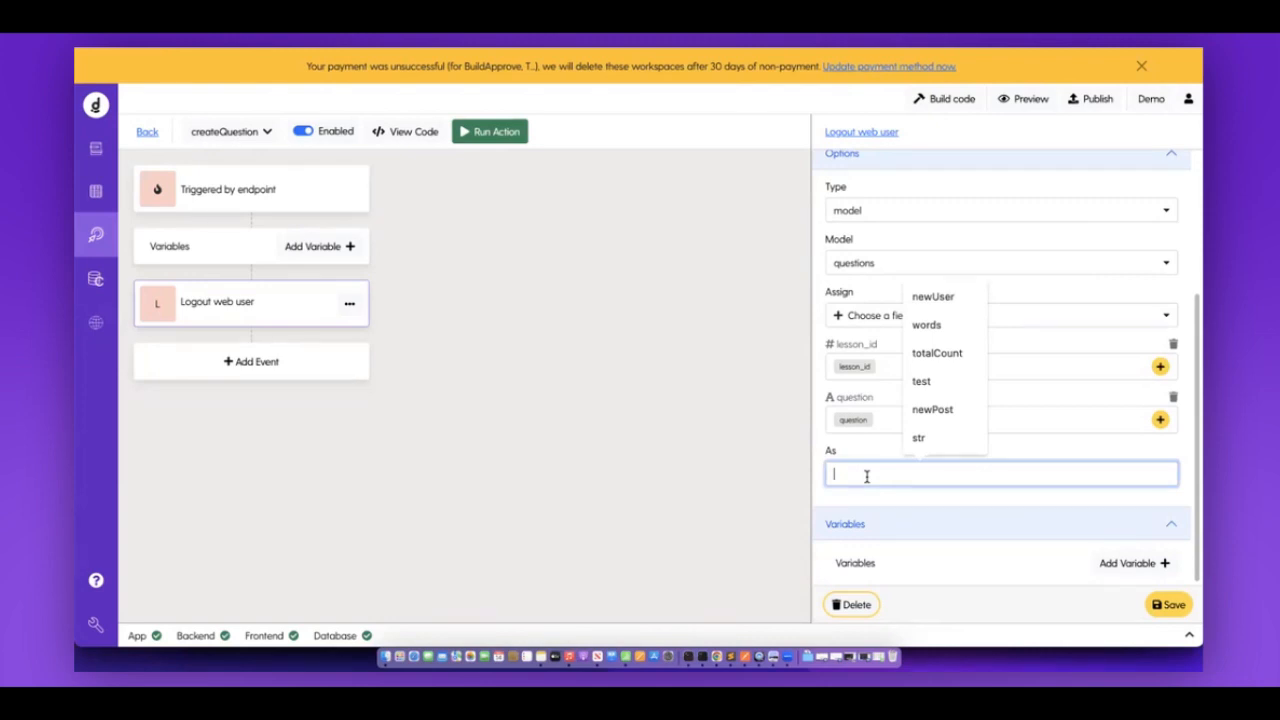
text(newQuestion)
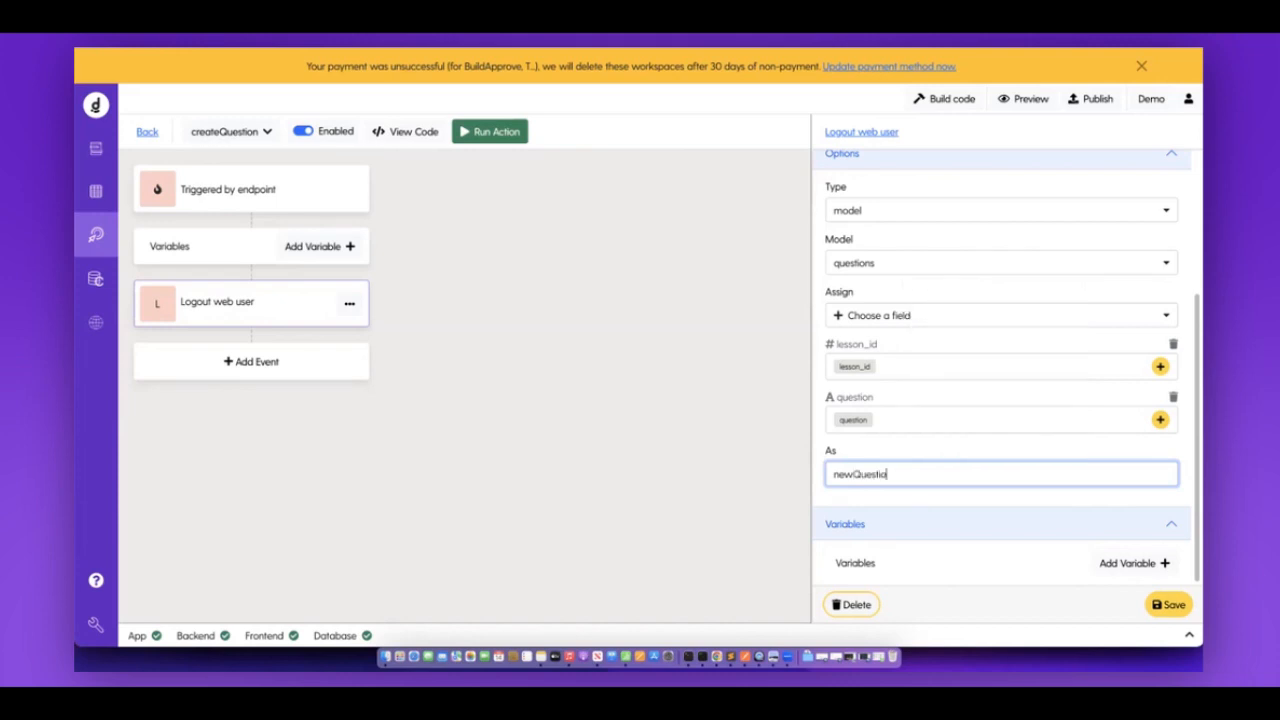
click(1160, 610)
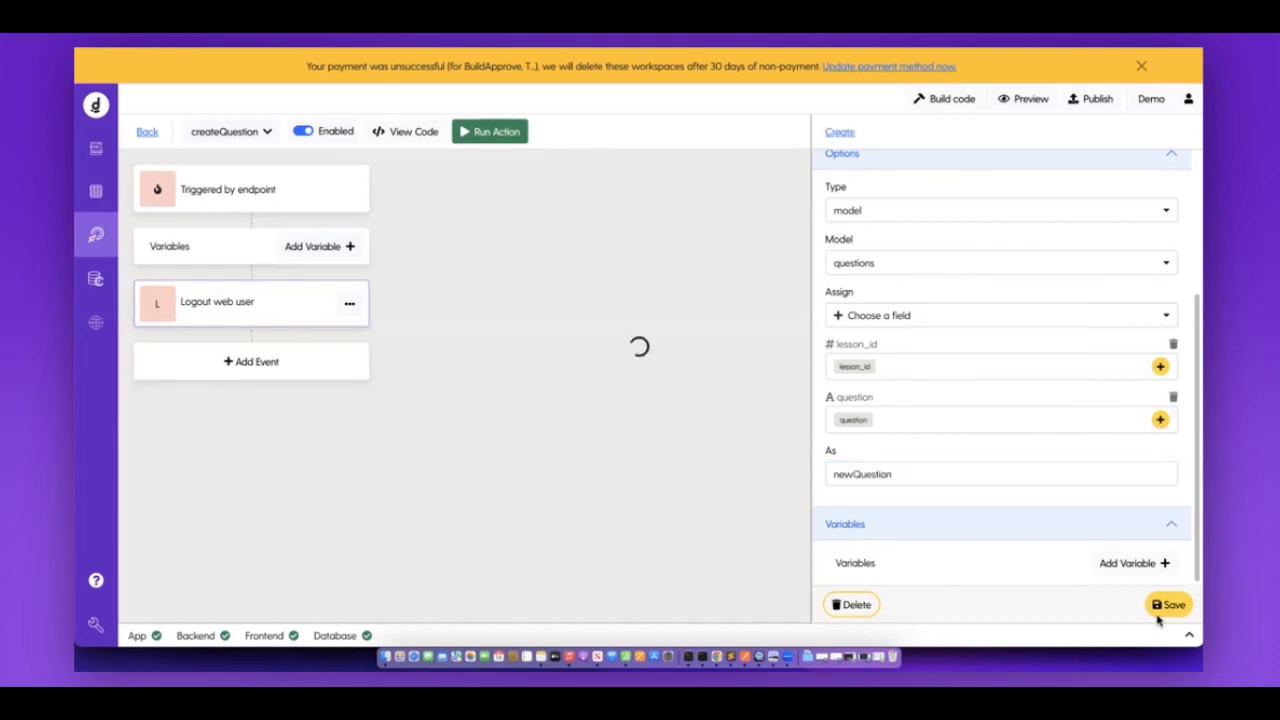
click(149, 134)
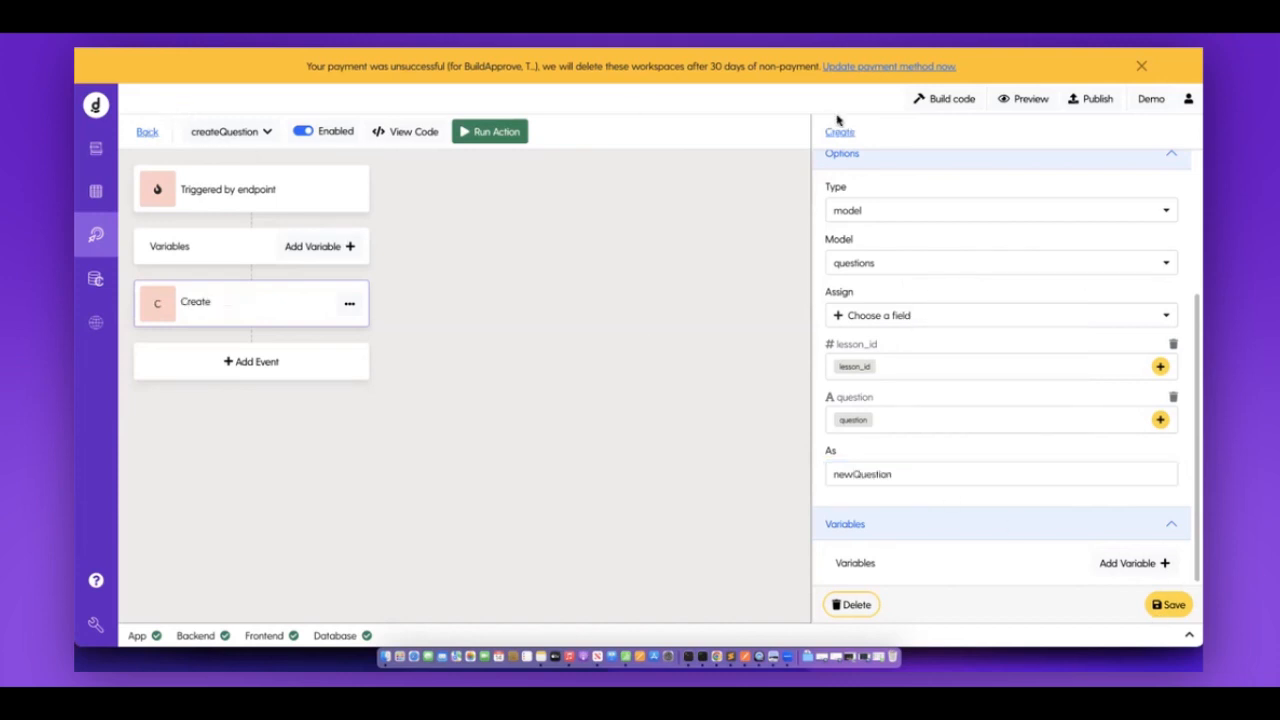
Dismiss the payment banner, rebuild the app code, and reopen the createCourse action.
click(1141, 66)
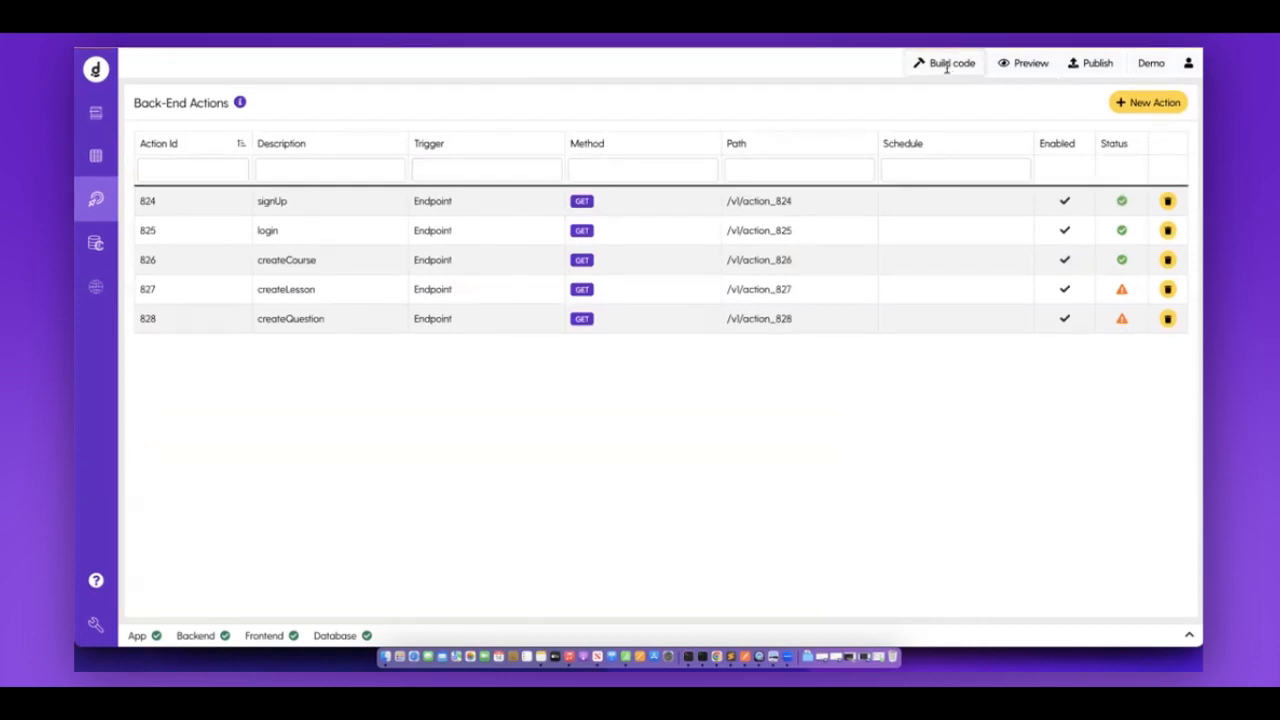
click(946, 66)
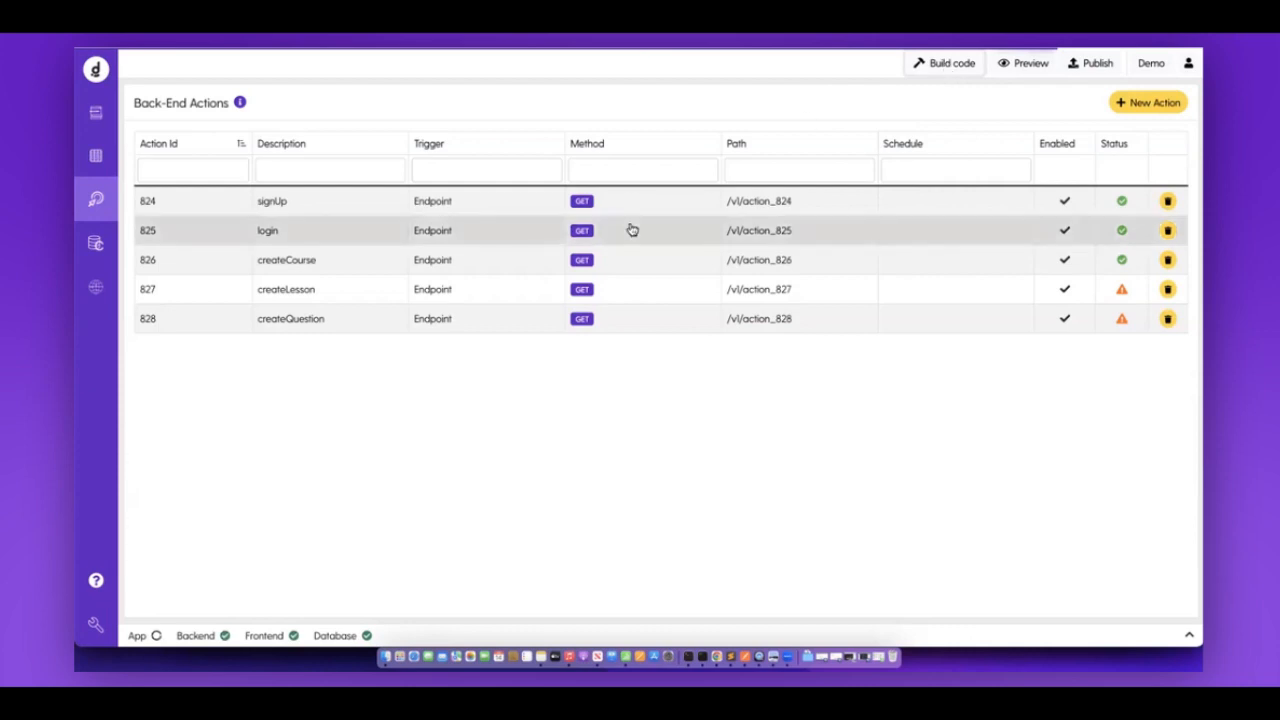
click(475, 263)
click(499, 96)
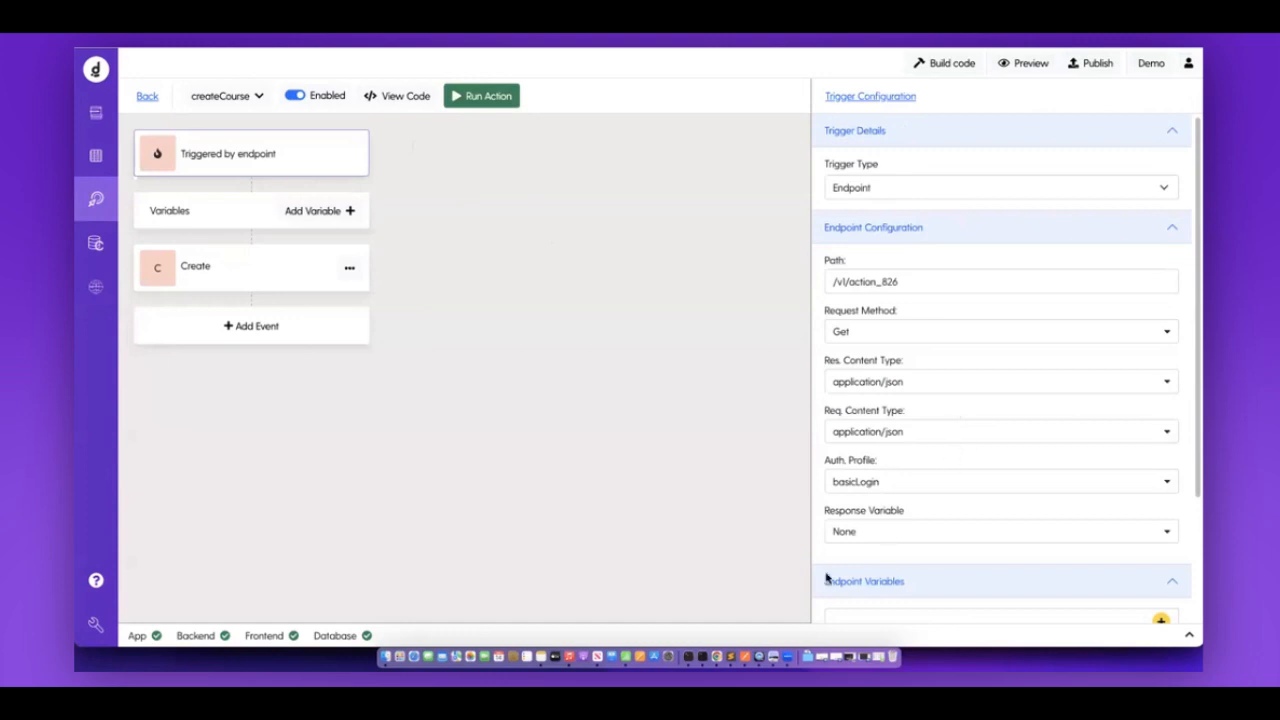
Test-run createCourse with the course name 'Web Development'.
scroll(883, 371, down, 3)
click(481, 96)
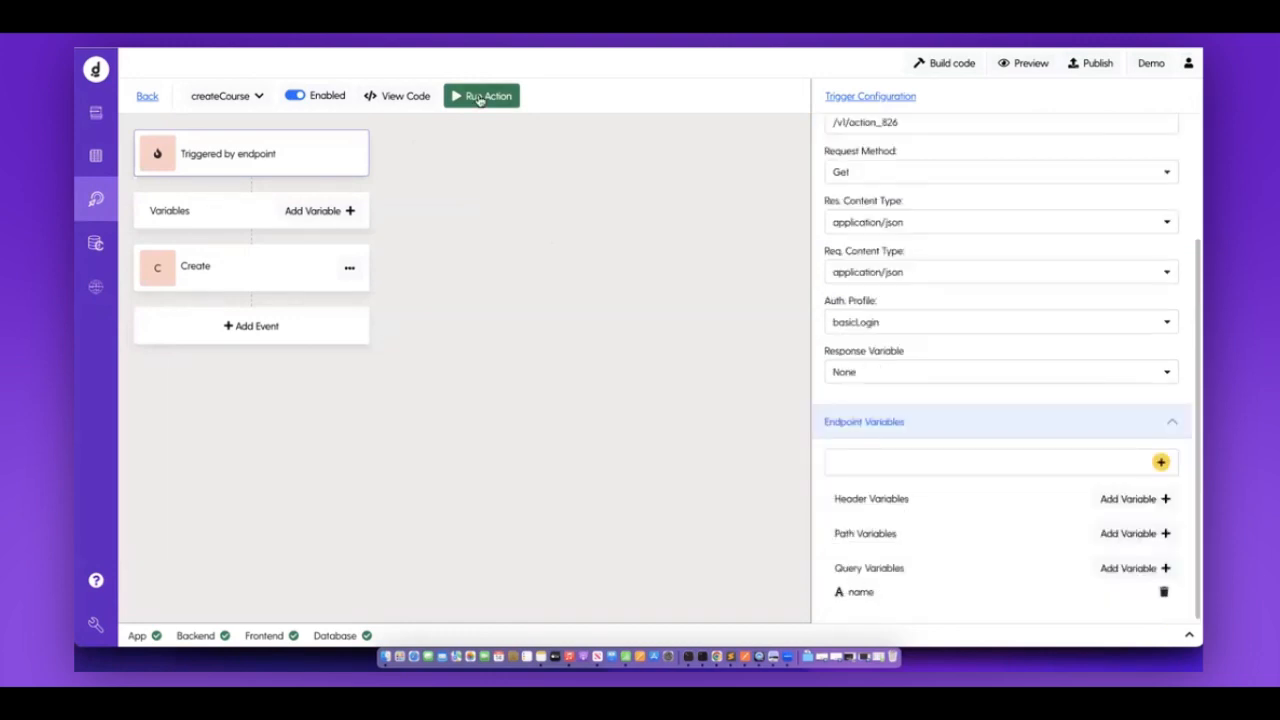
click(891, 204)
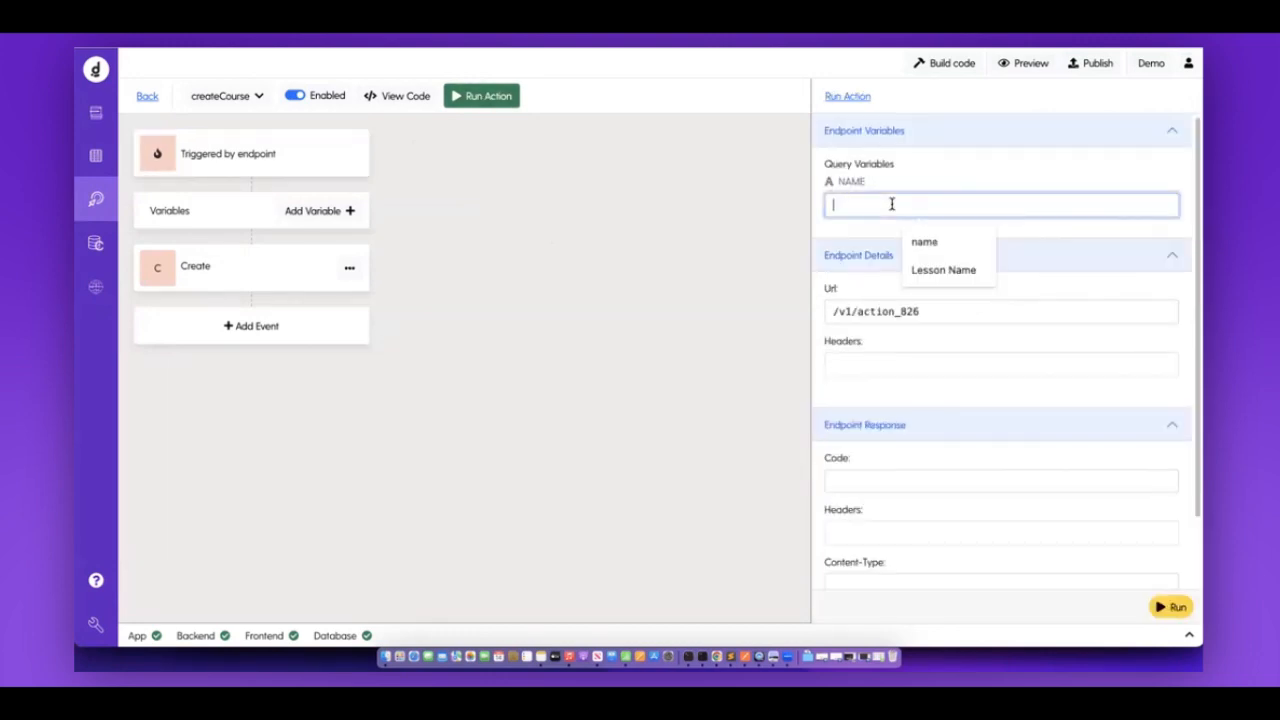
text(Web Development)
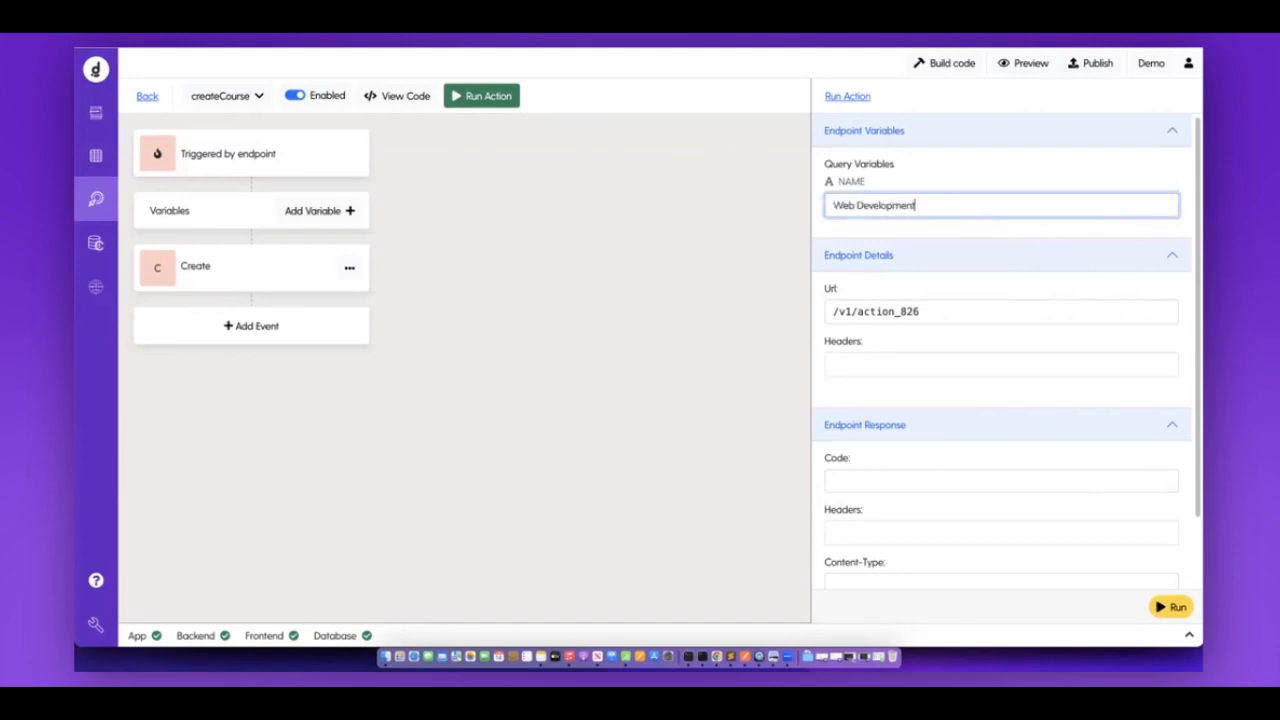
click(1178, 609)
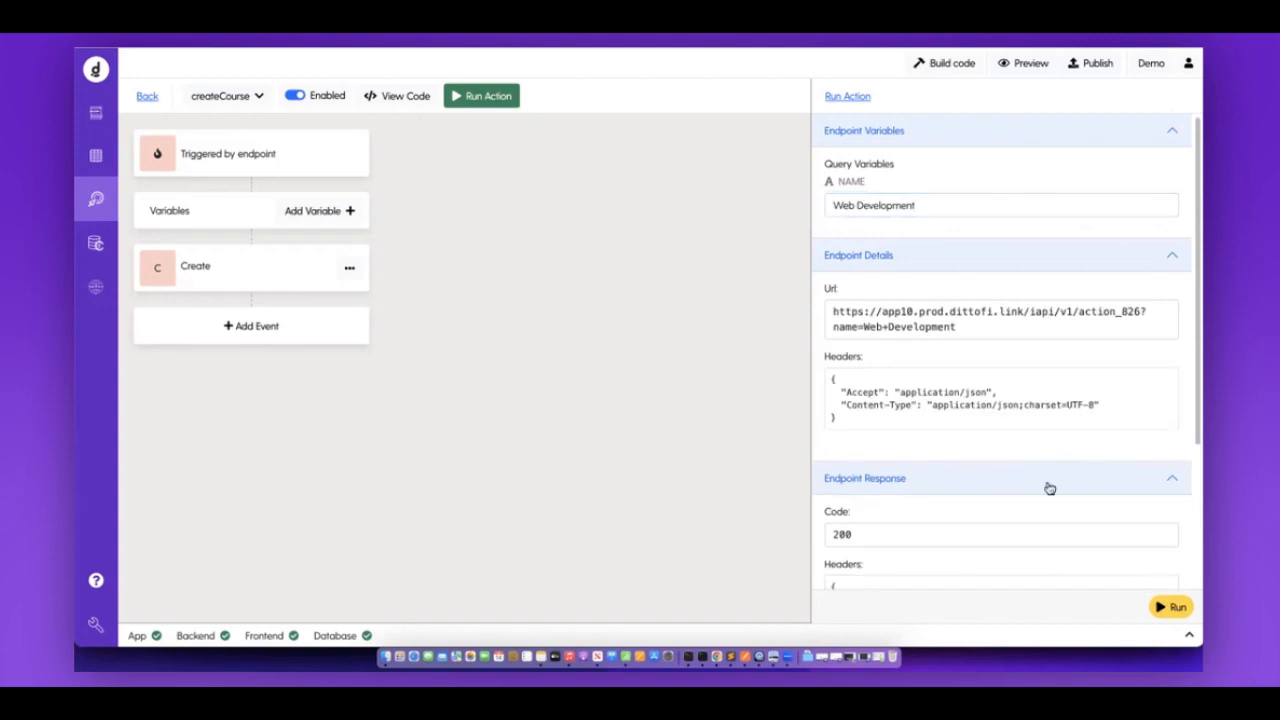
Check the courses and users tables for the new course, then return to createCourse.
scroll(1022, 466, down, 3)
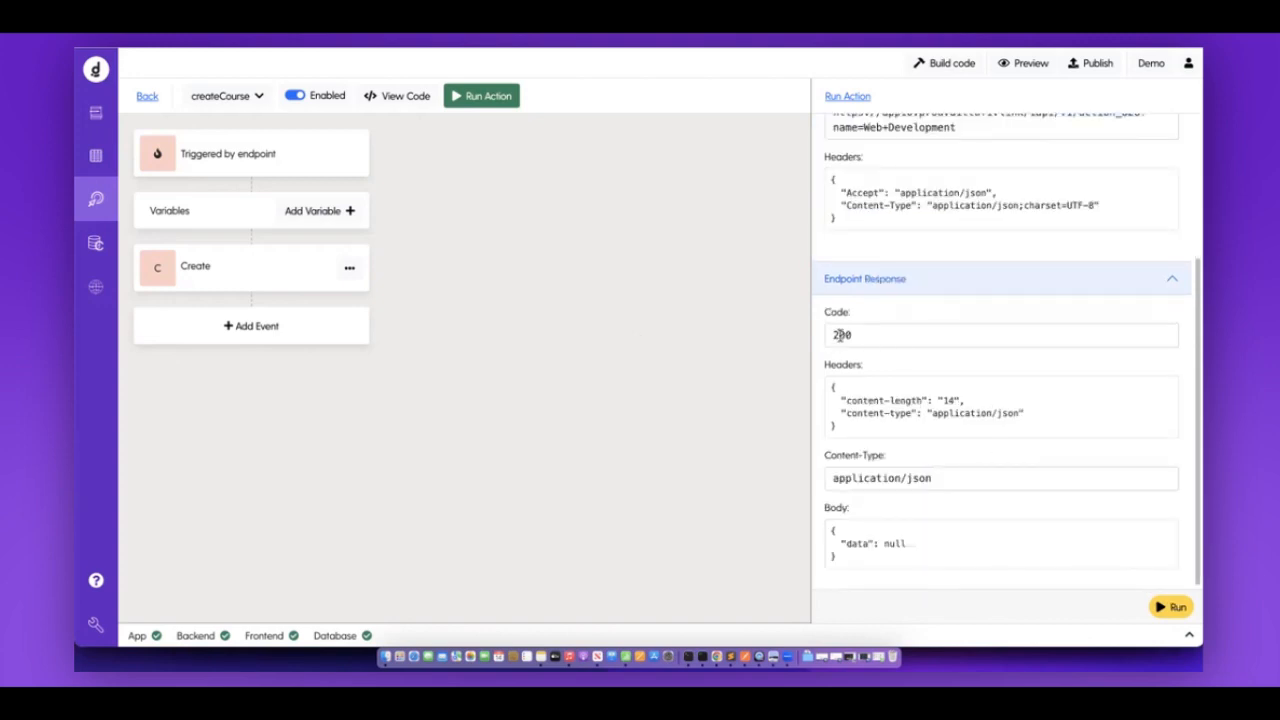
click(96, 156)
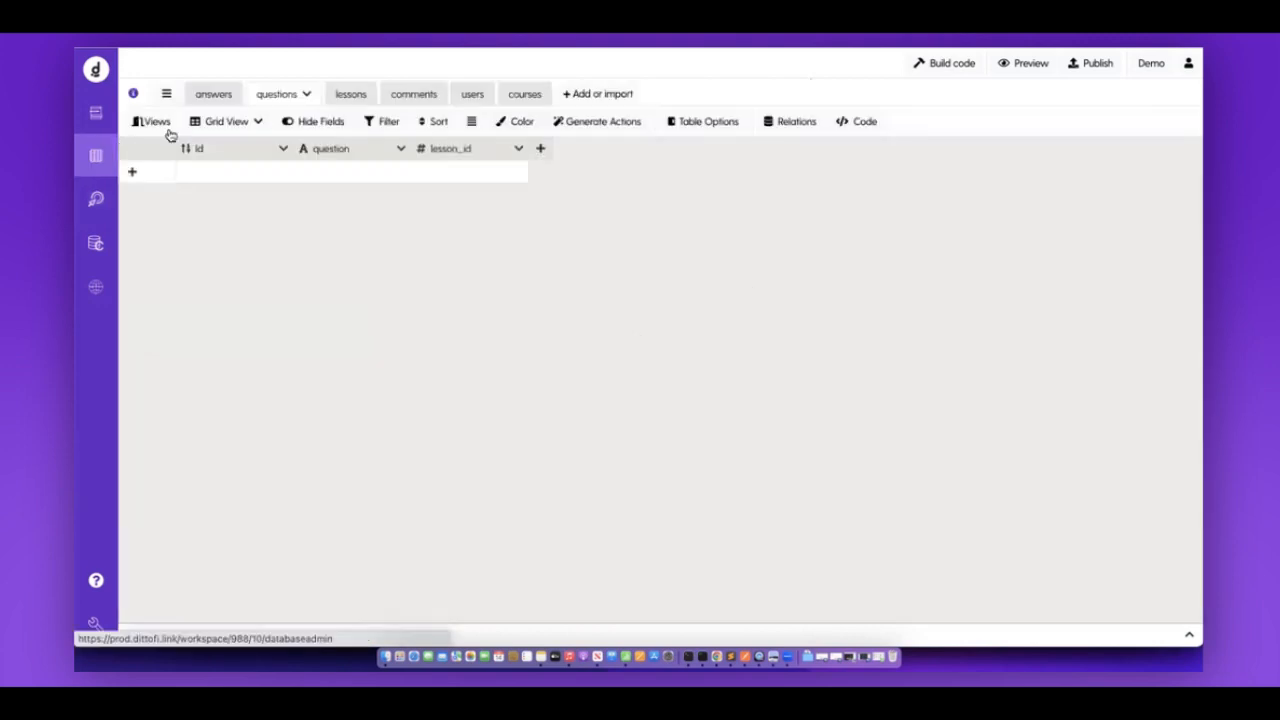
click(503, 94)
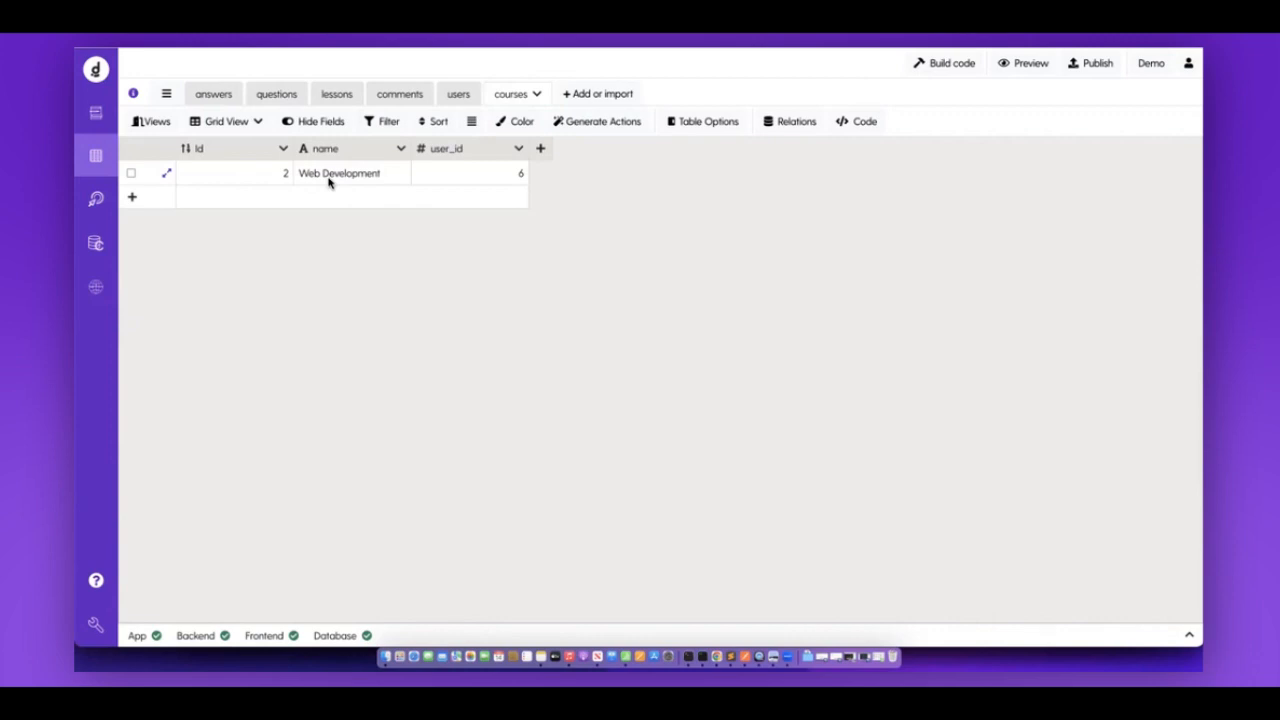
click(458, 94)
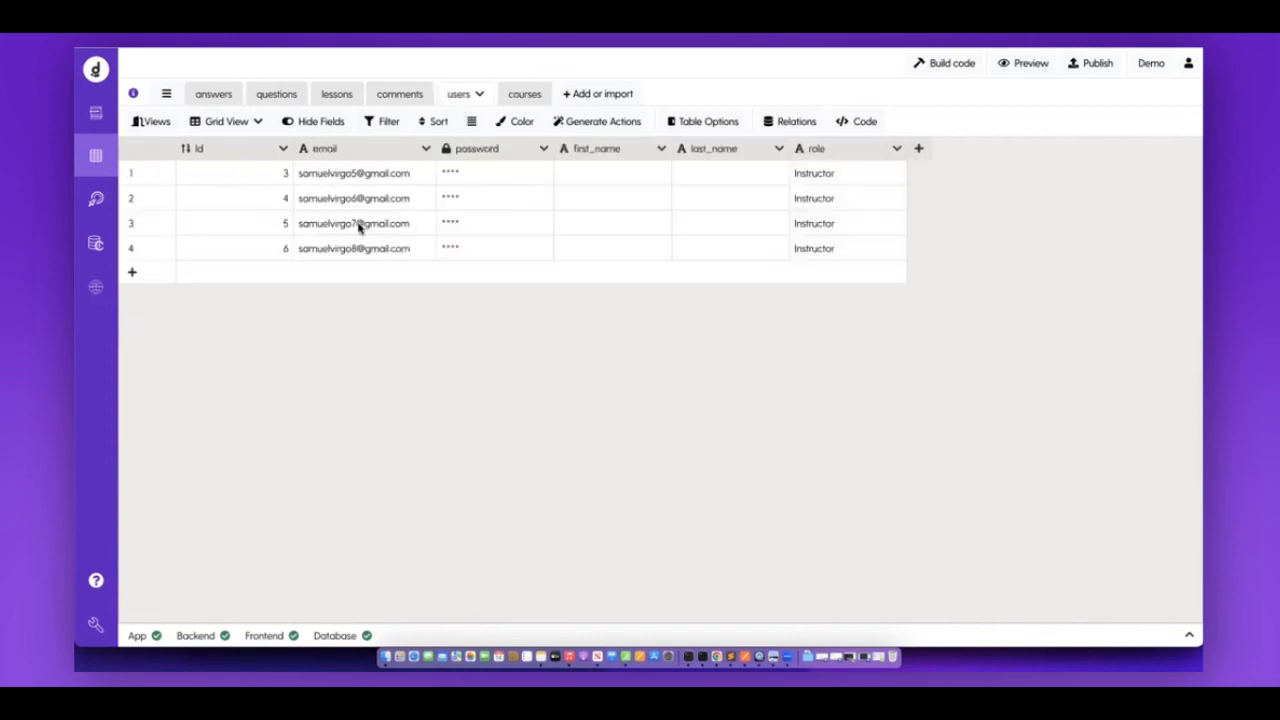
click(96, 202)
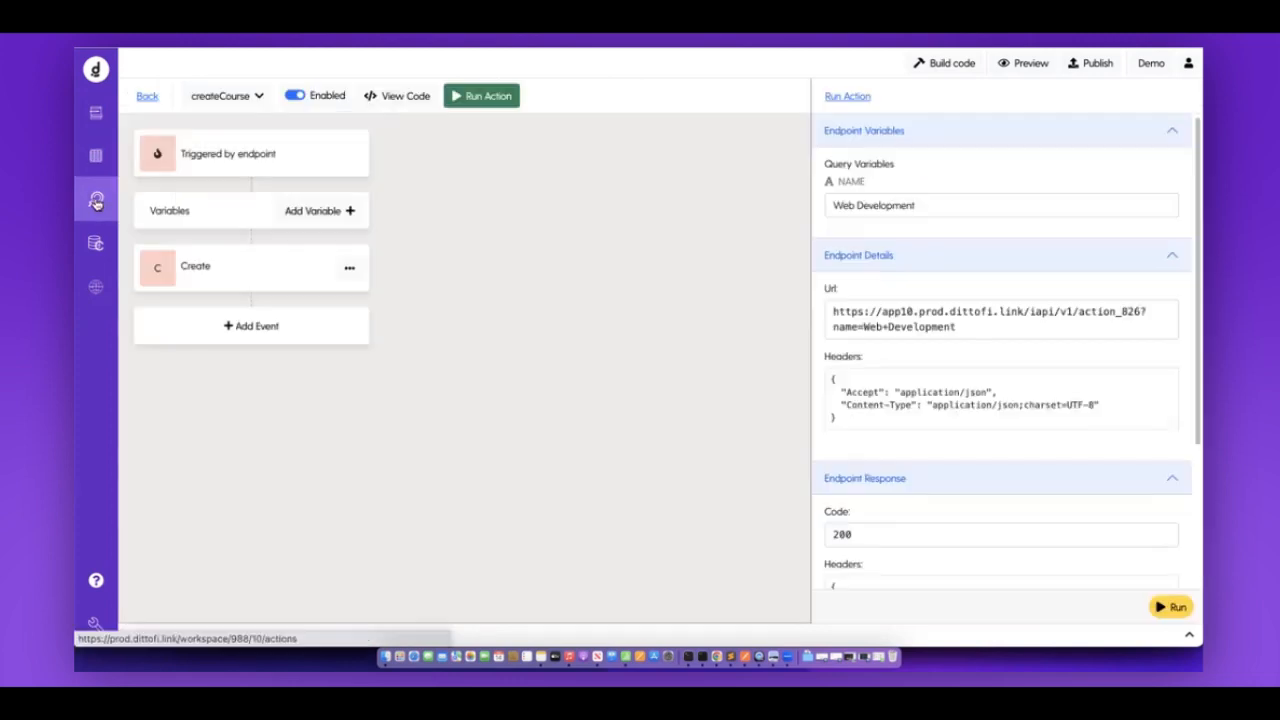
Review the Create event's currentUserId value and find a sample instructor's email in the database.
click(228, 270)
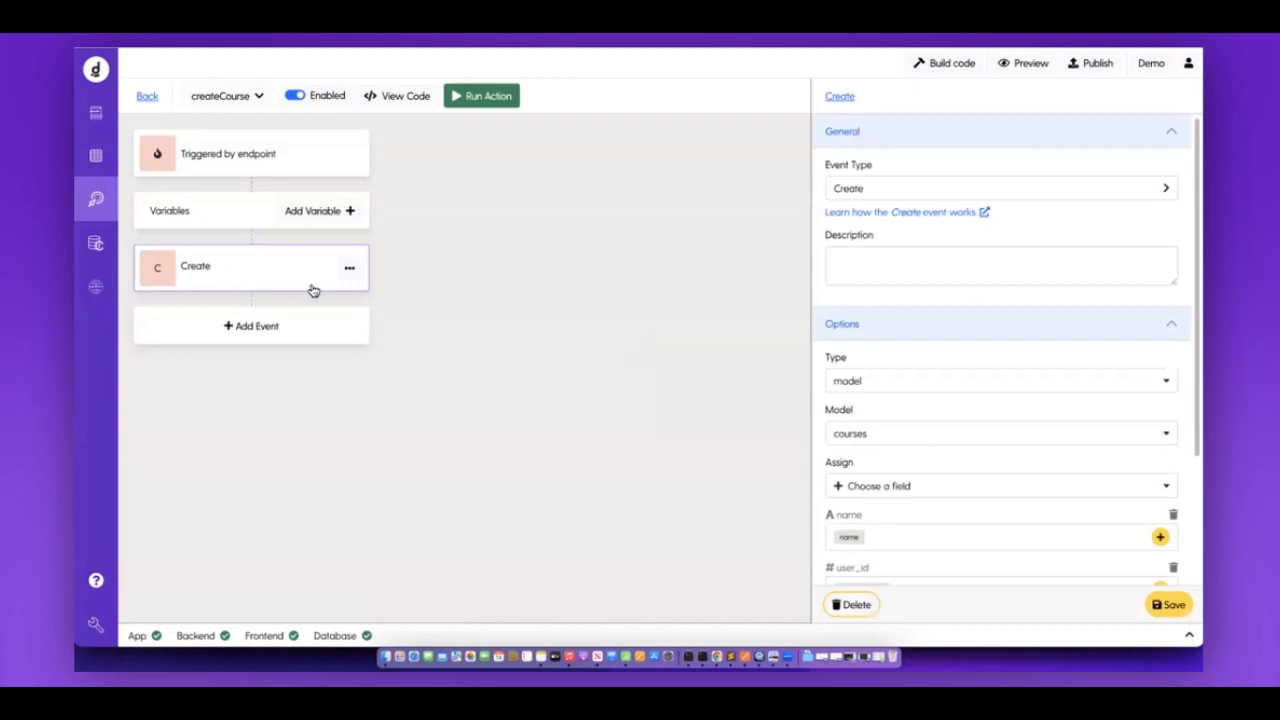
scroll(1038, 425, down, 2)
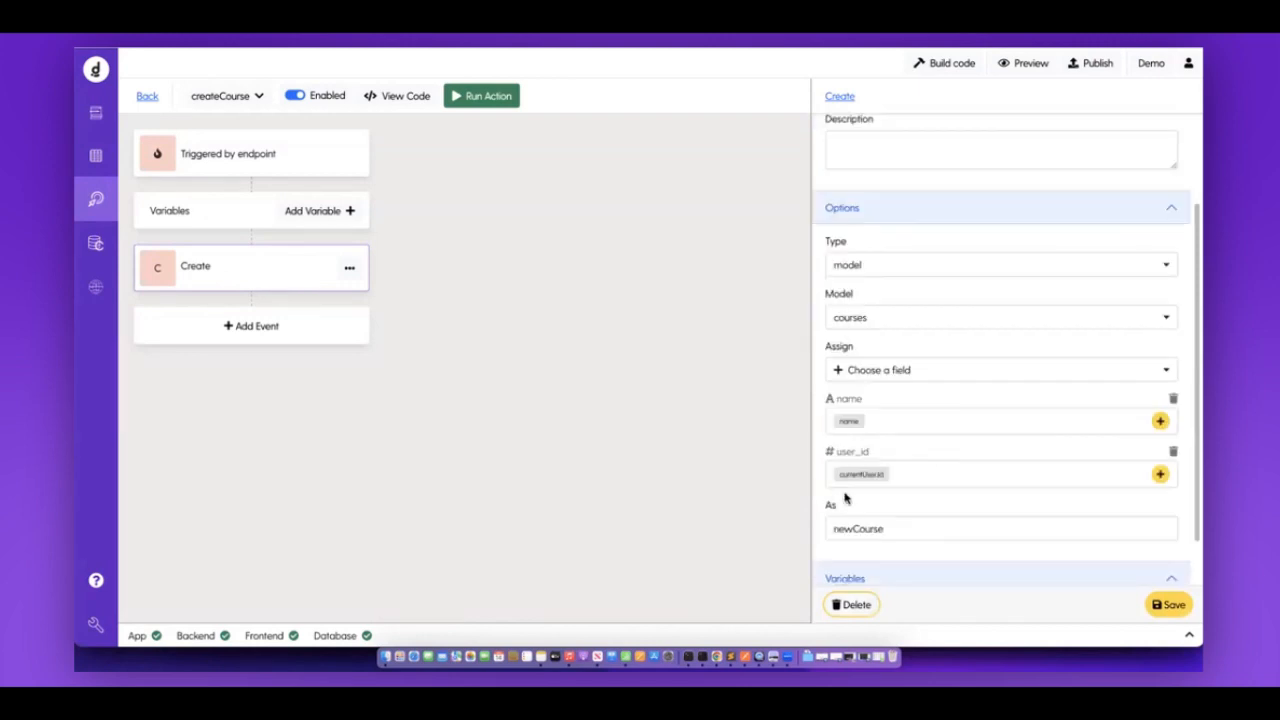
double_click(877, 475)
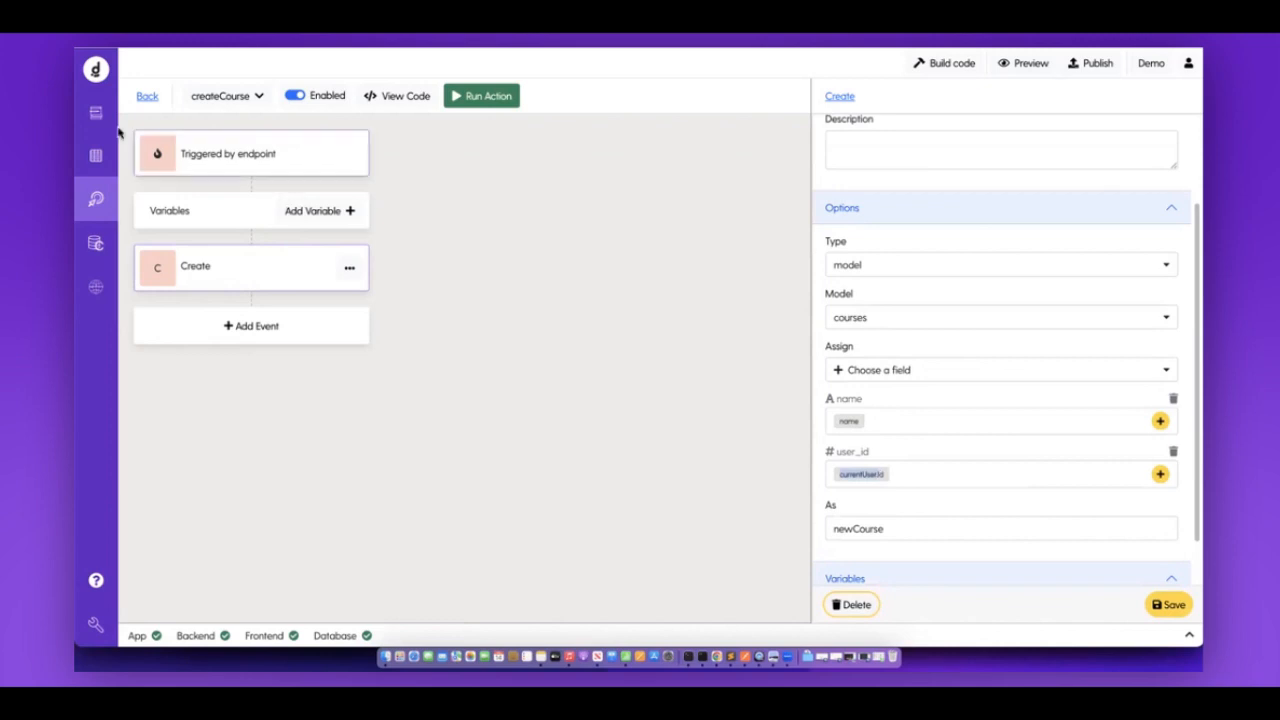
click(96, 157)
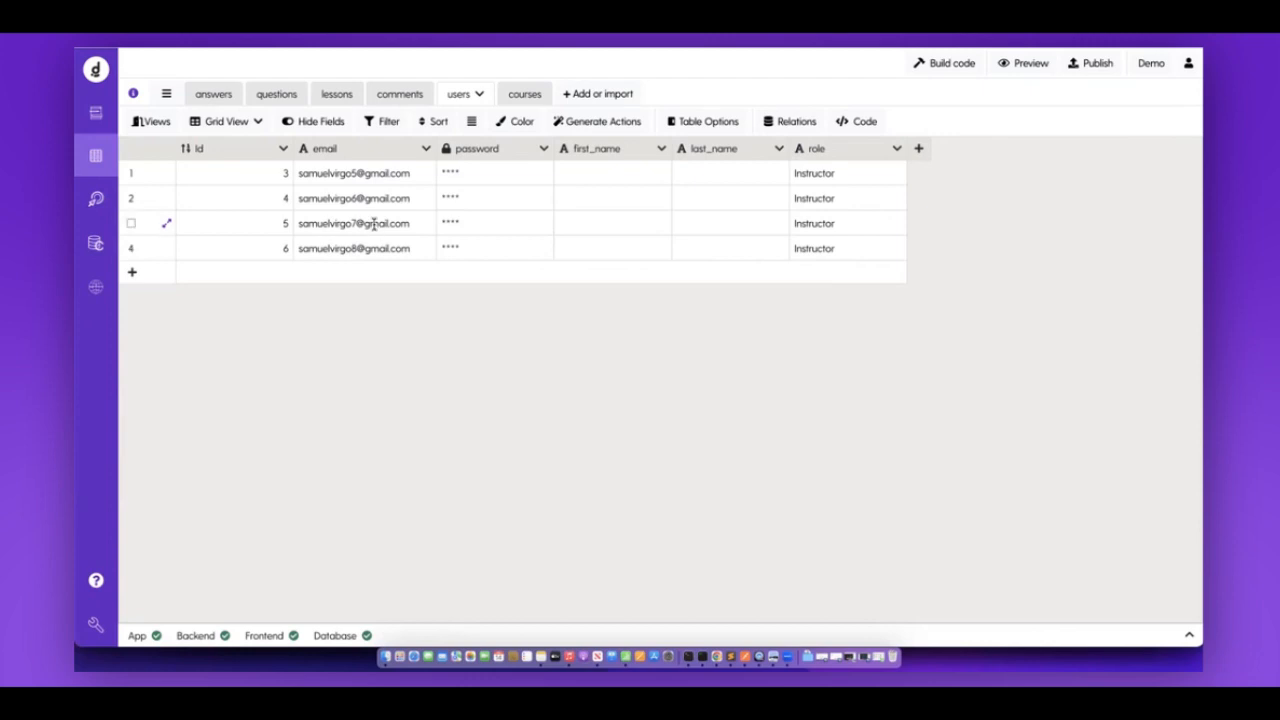
click(373, 224)
Test-run the login action with the instructor's email and password, getting code 200.
click(96, 198)
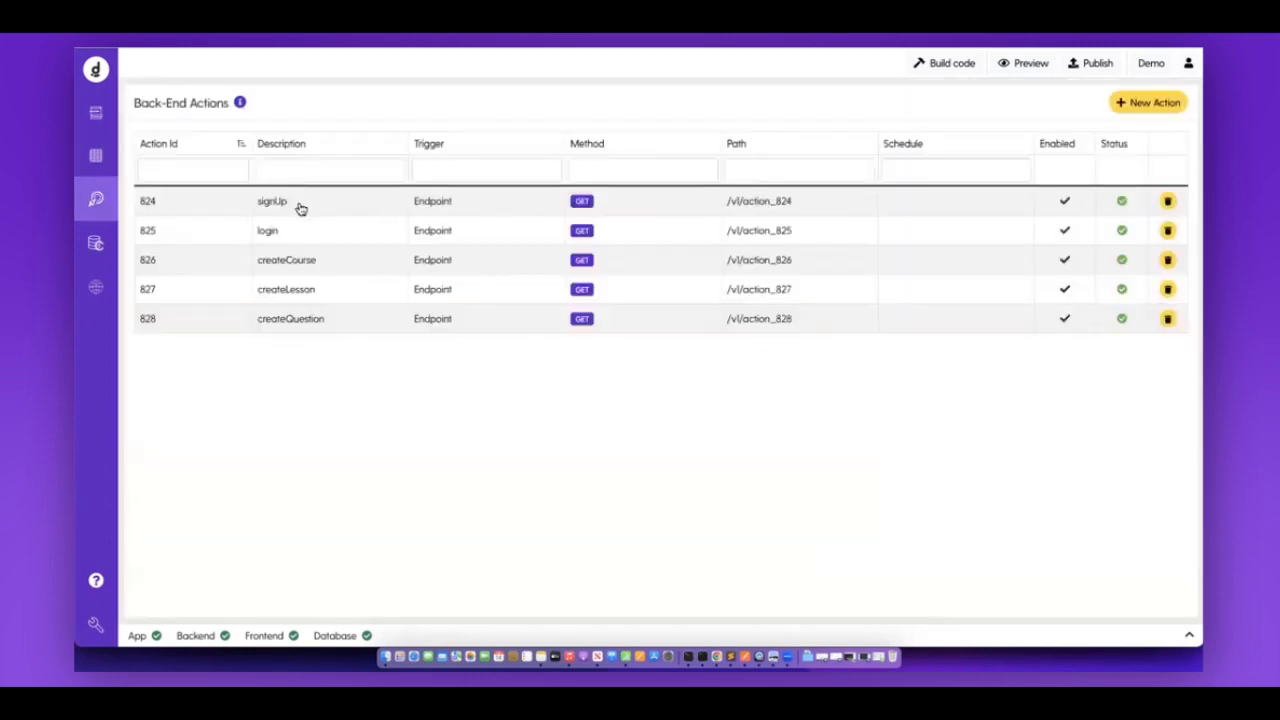
click(289, 231)
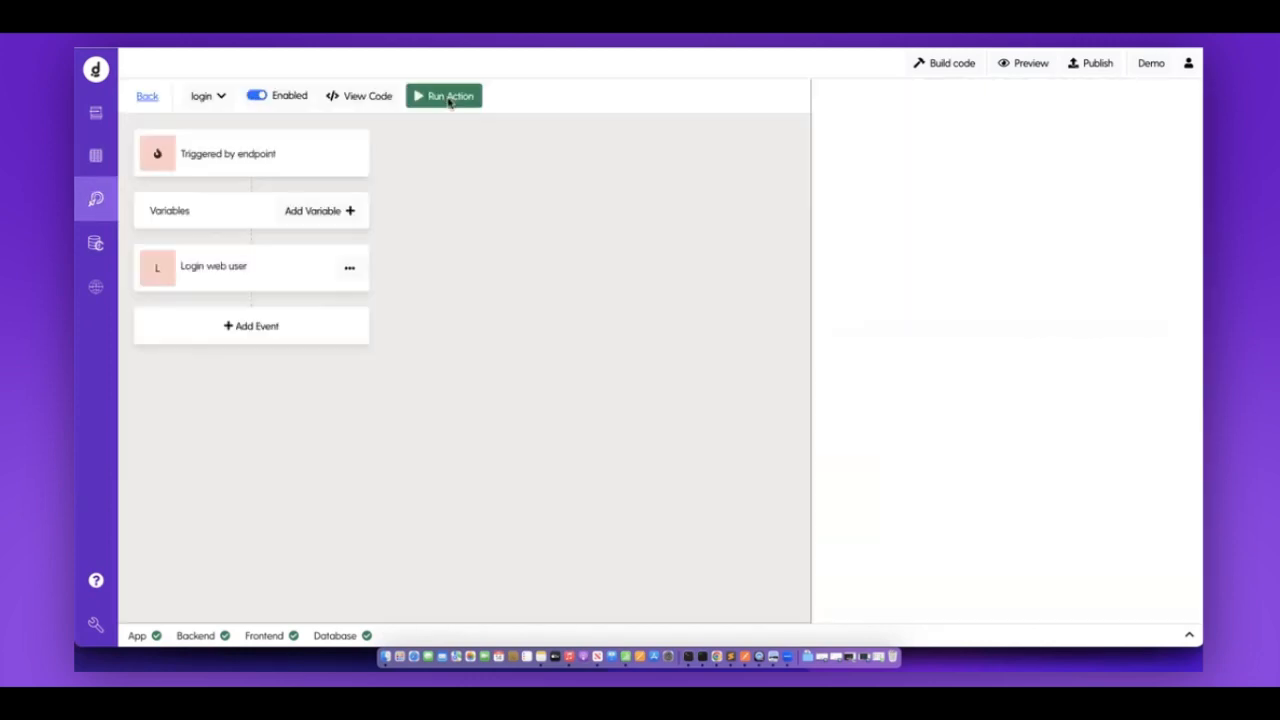
click(449, 102)
click(868, 208)
click(912, 242)
click(856, 250)
click(914, 295)
click(1165, 610)
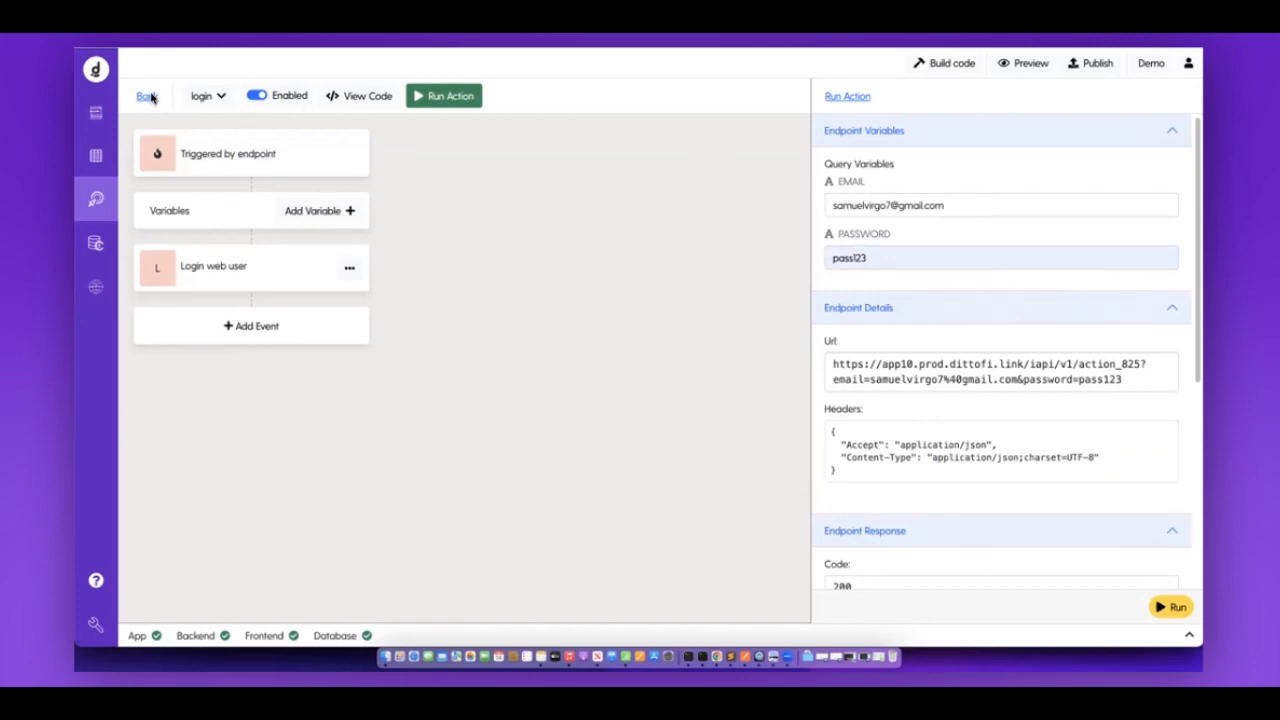
click(146, 97)
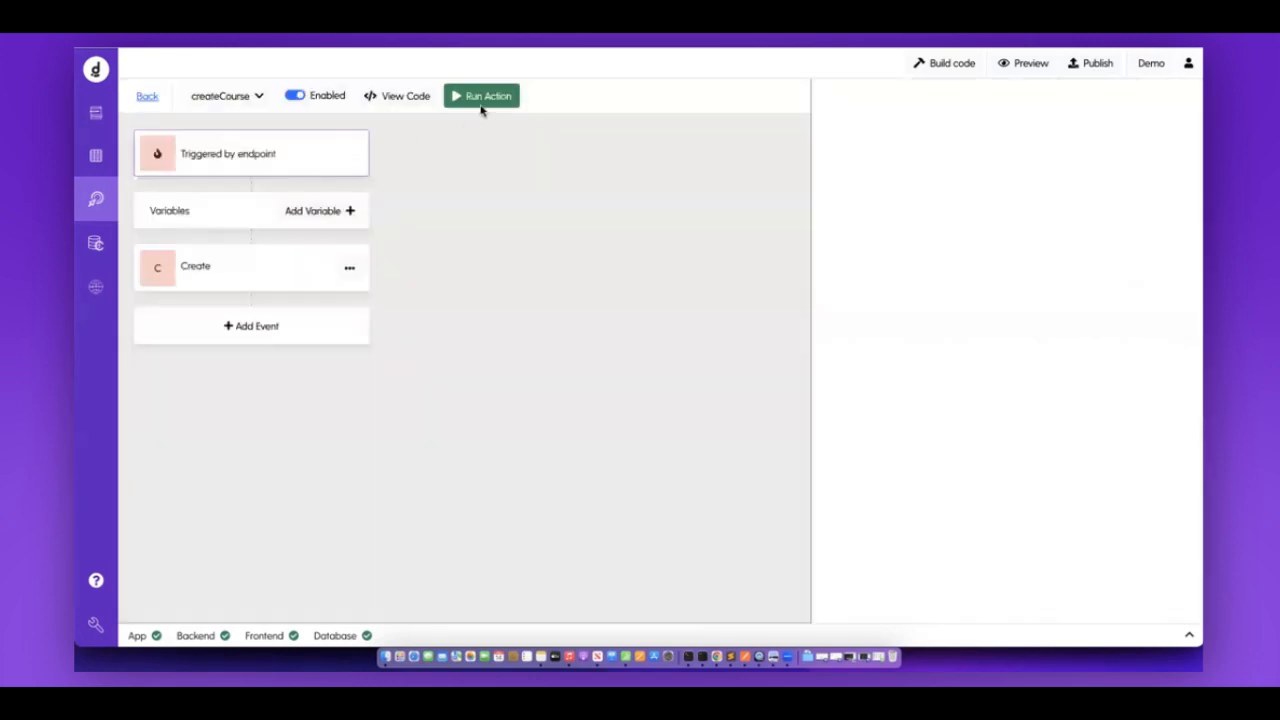
Test-run createCourse with the name 'Web Development Part Two'.
click(485, 110)
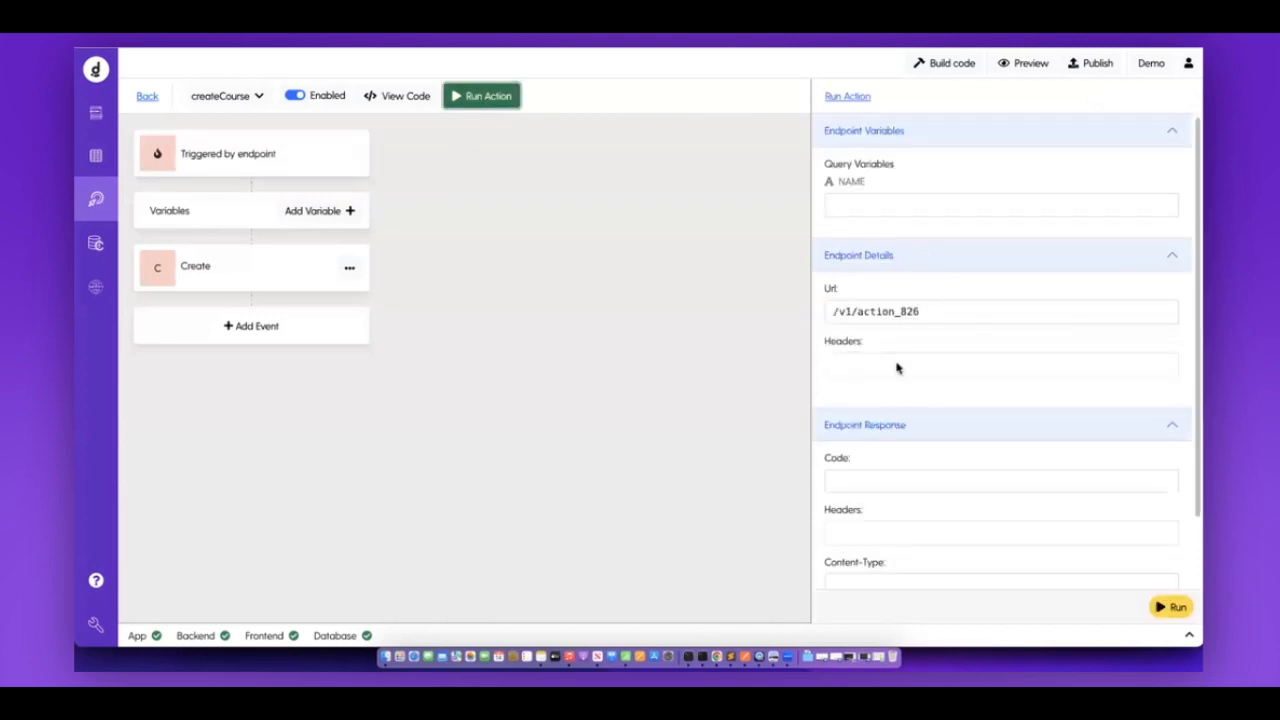
scroll(888, 230, down, 1)
click(871, 197)
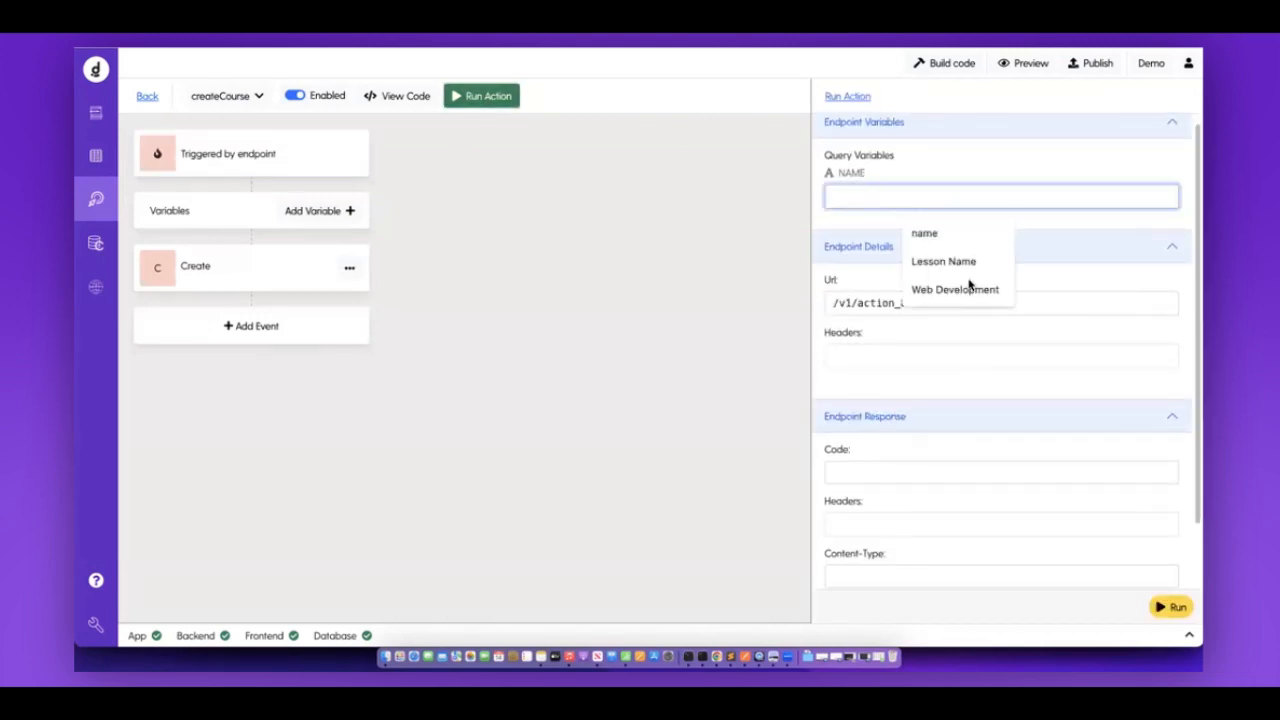
click(971, 288)
text(Part Two)
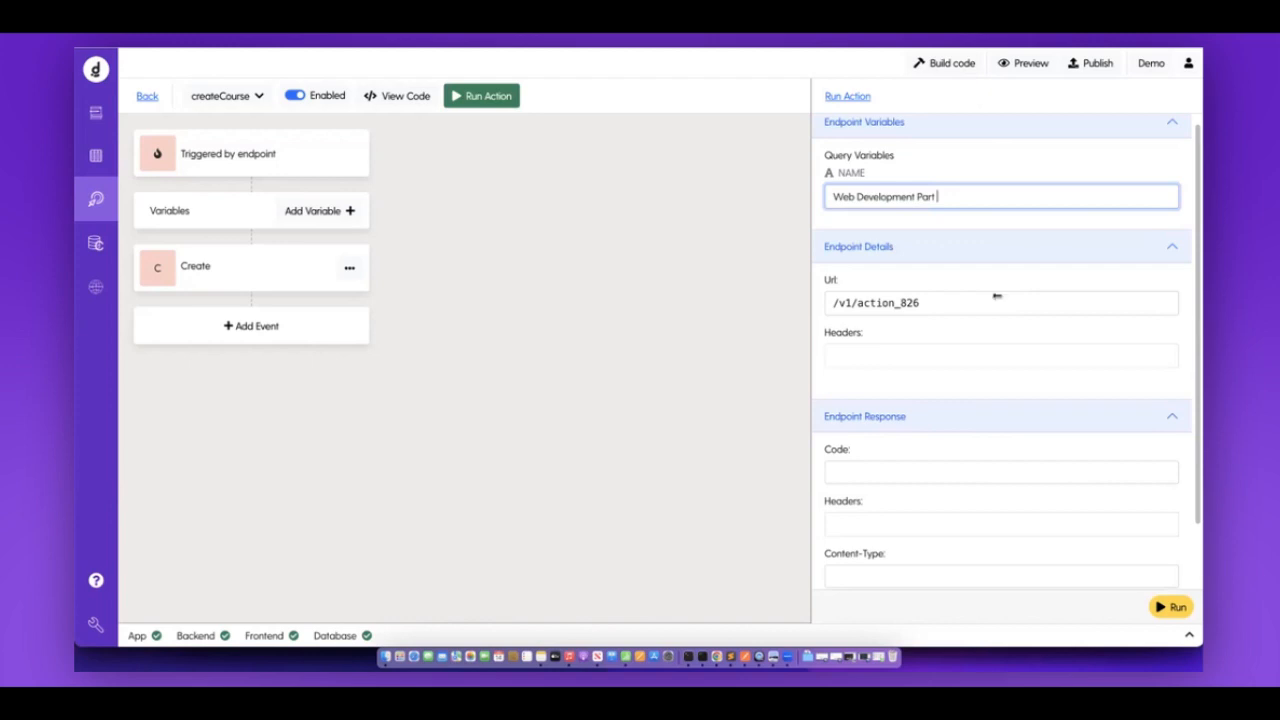
click(1181, 606)
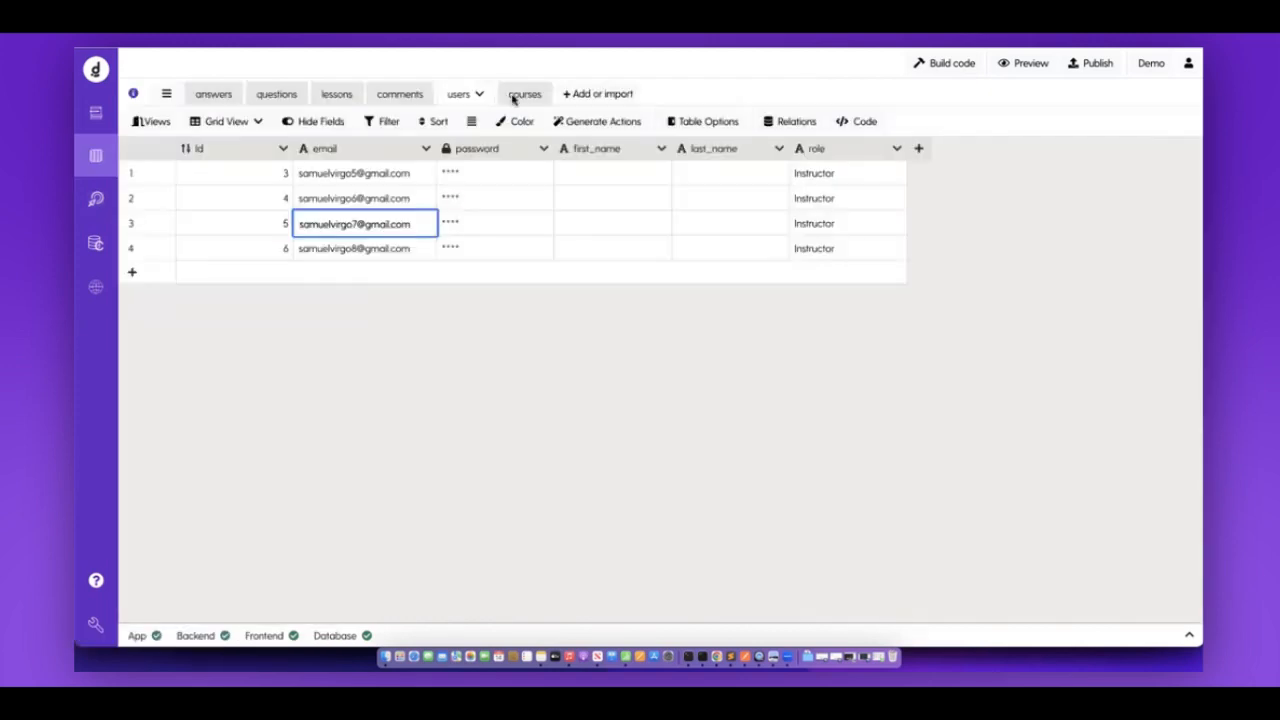
Widen the courses table's name column to confirm the new course, then go back.
click(518, 94)
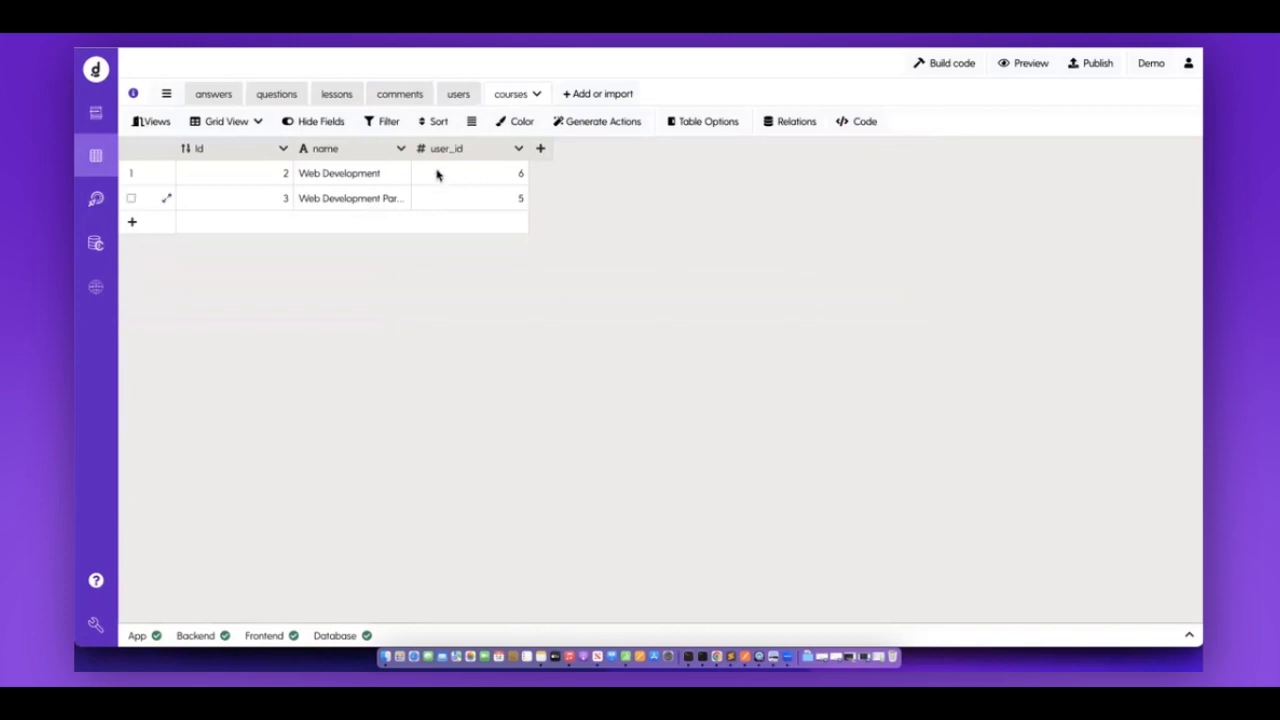
drag(407, 150, 439, 150)
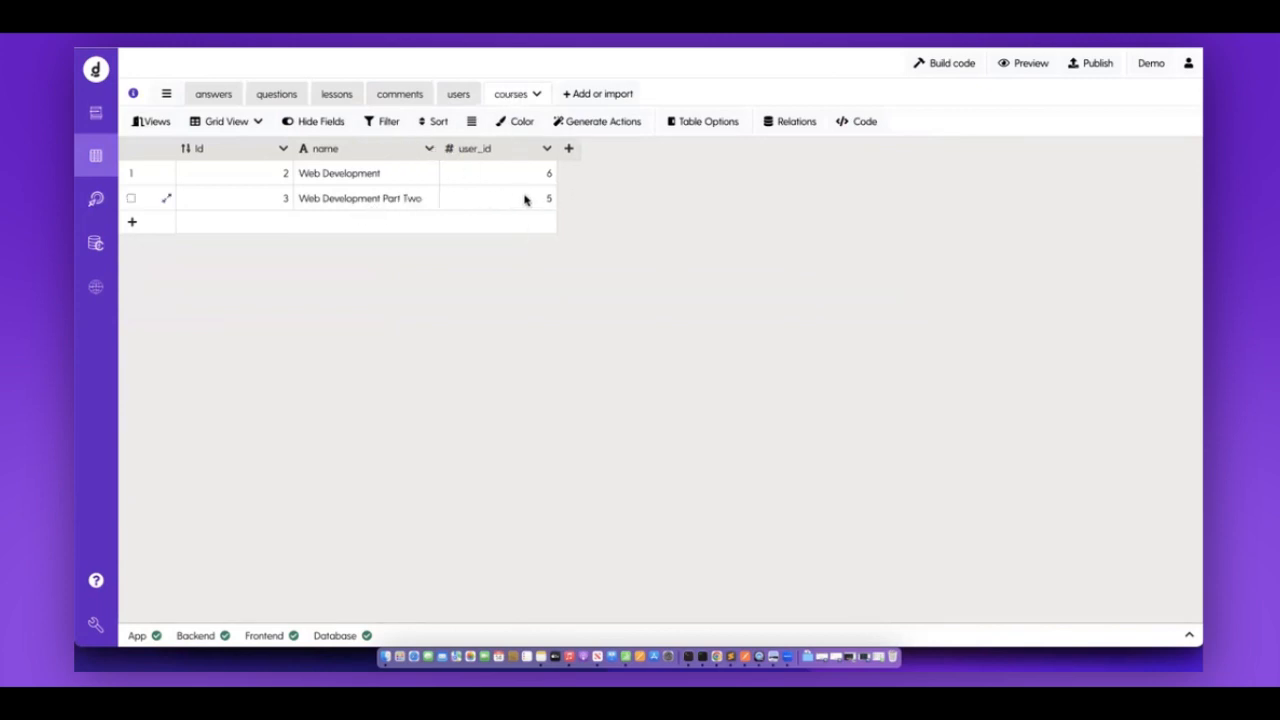
click(455, 98)
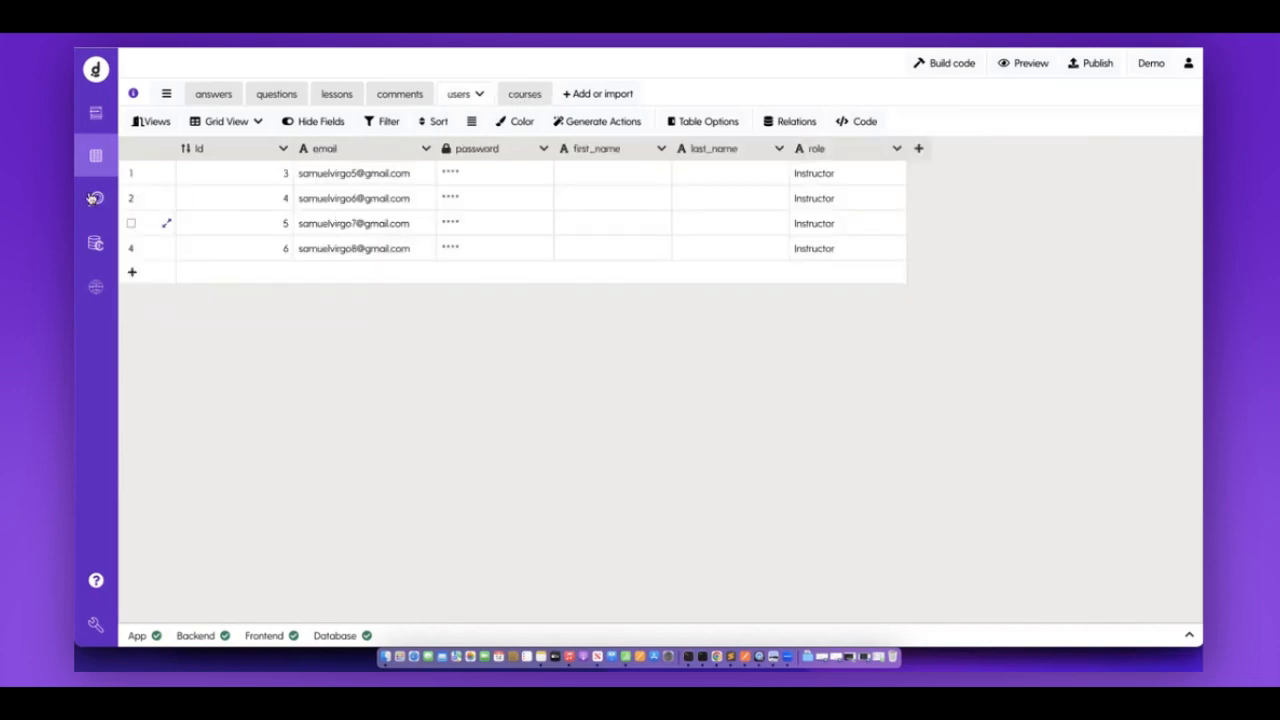
click(96, 199)
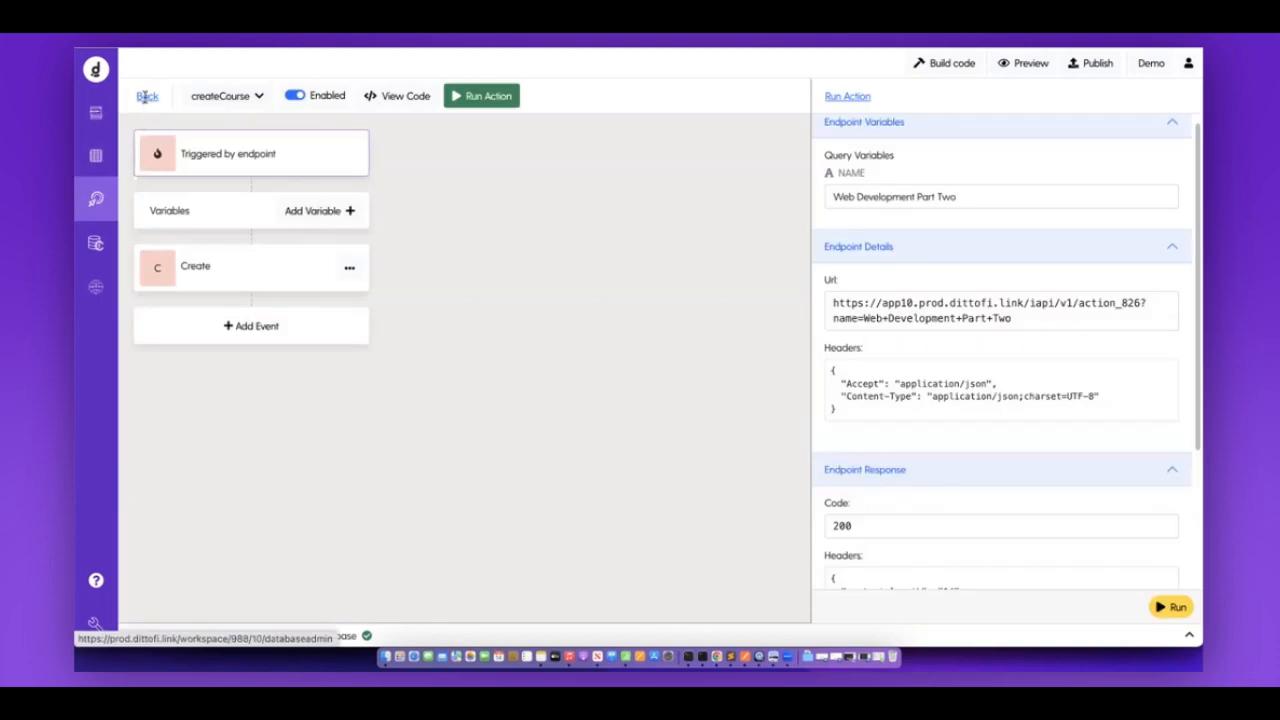
click(147, 96)
Inspect createLesson's COURSE_ID test input, then return to the back-end actions list.
click(322, 288)
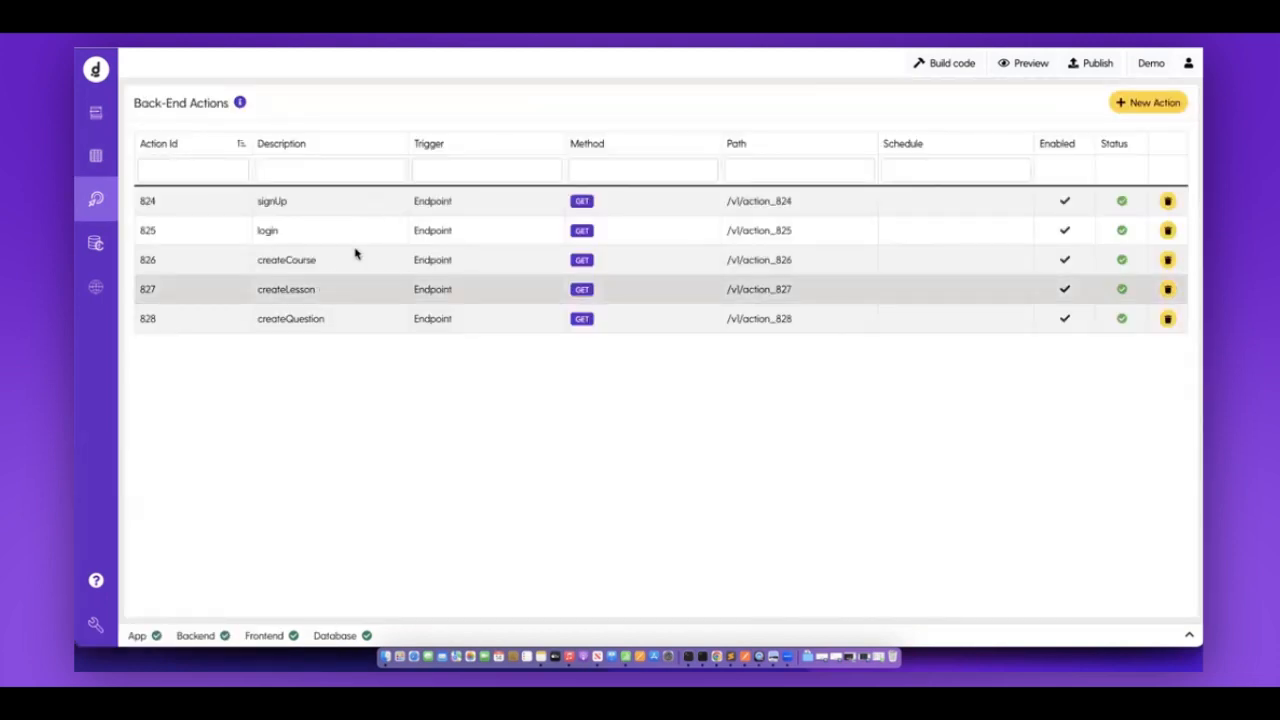
click(500, 105)
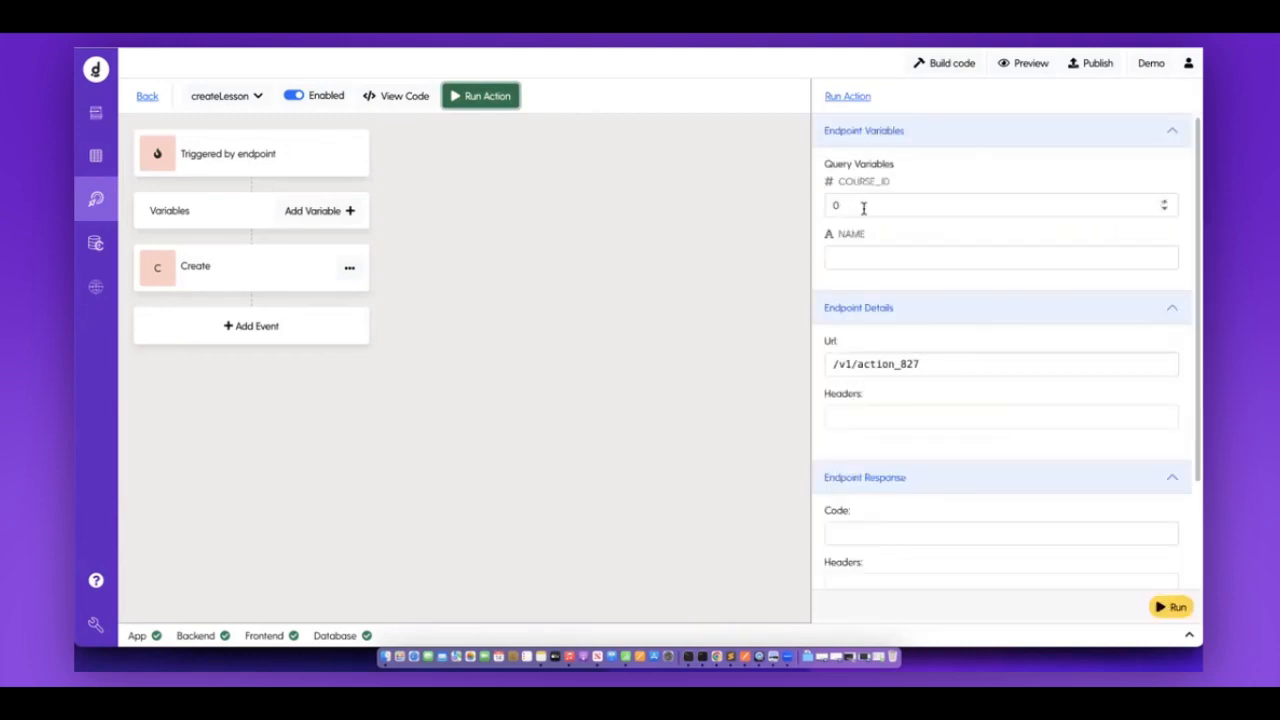
click(862, 207)
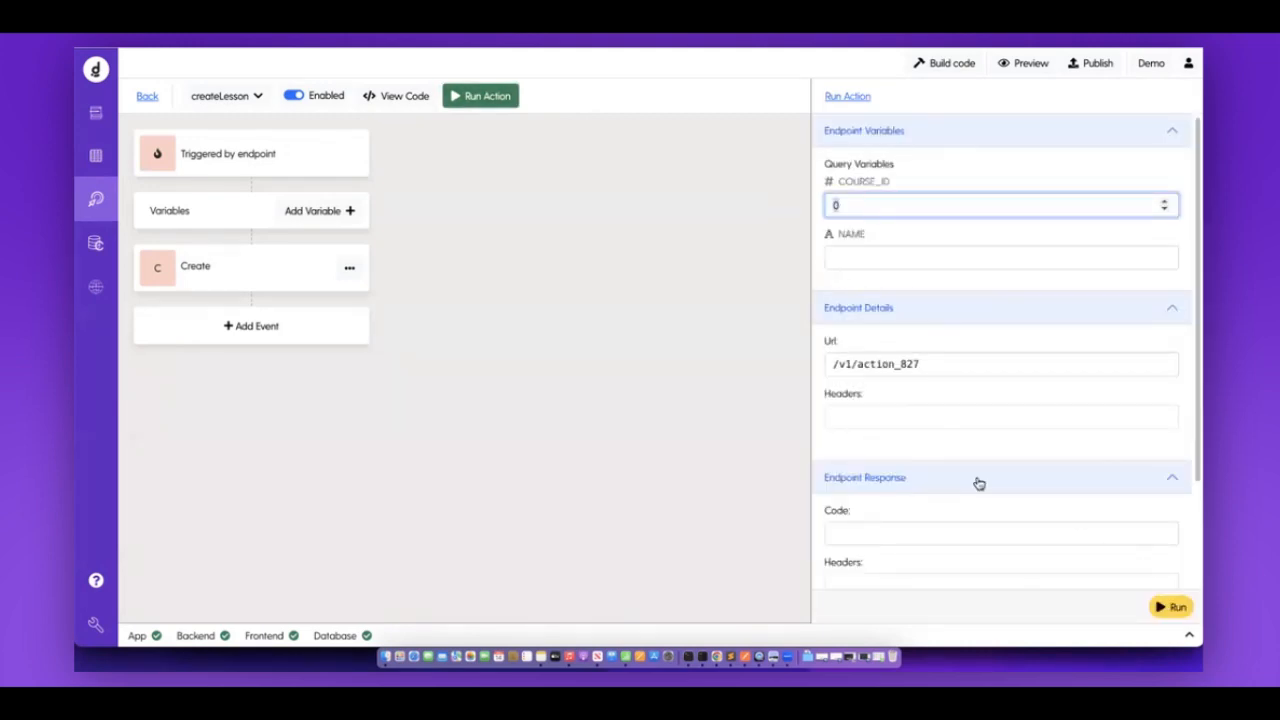
click(147, 96)
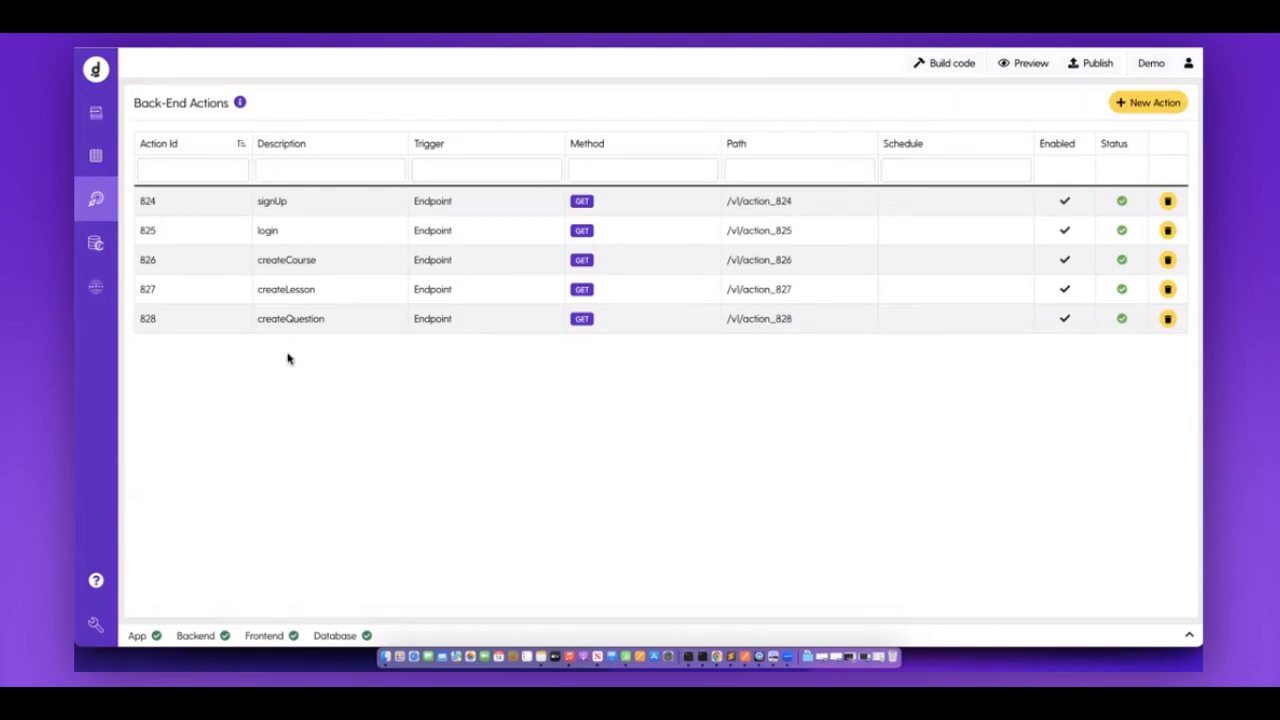
click(295, 266)
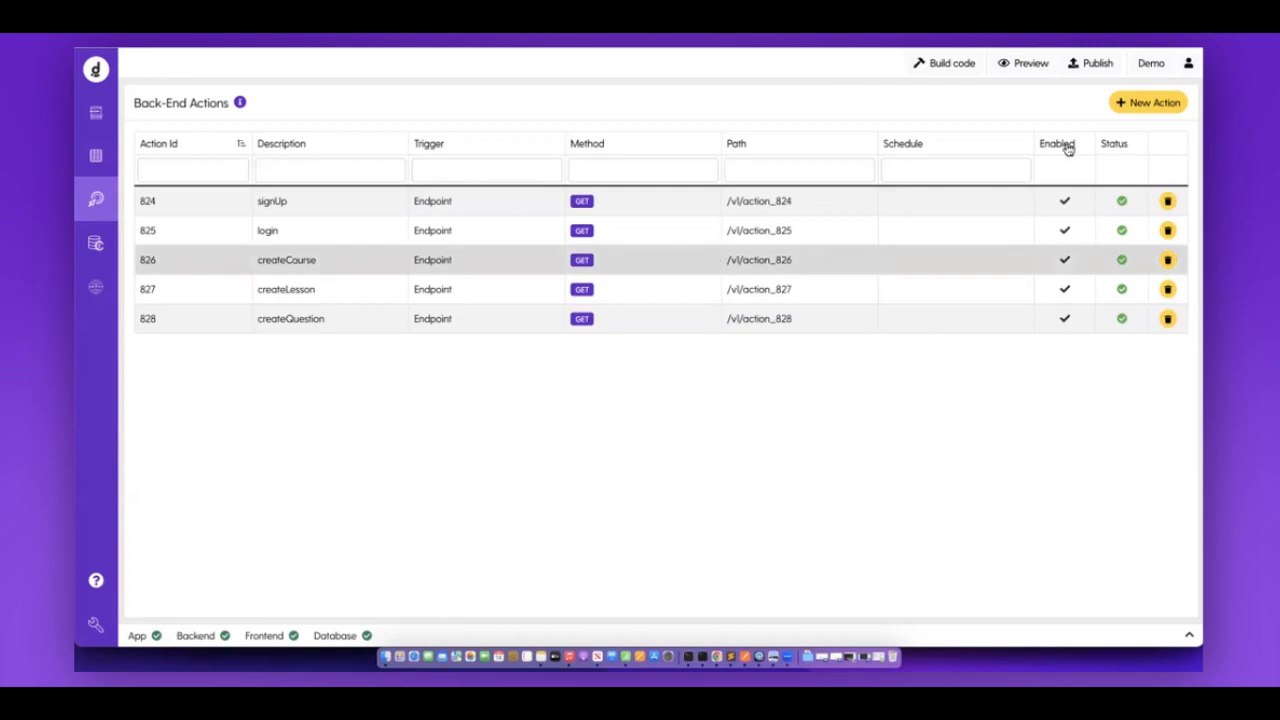
Create a new back-end action and rename it from Action to getCourses.
click(1147, 104)
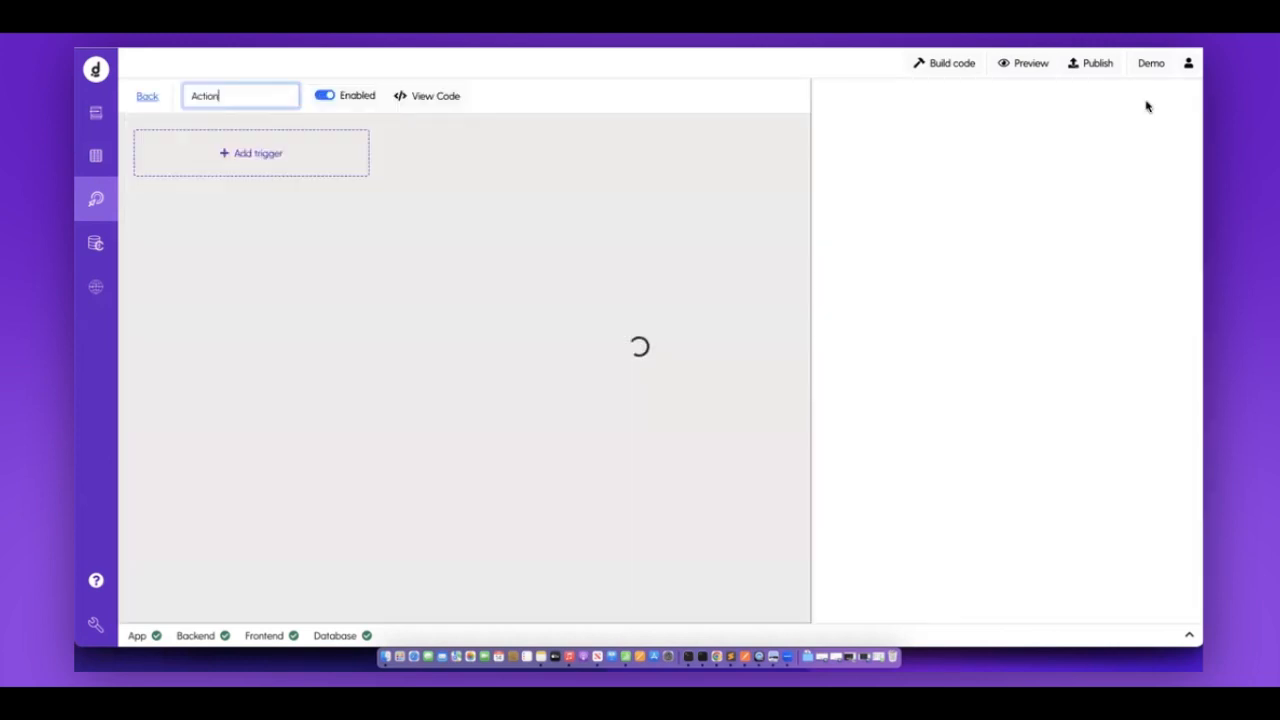
key(super+a)
text(getC)
key(Return)
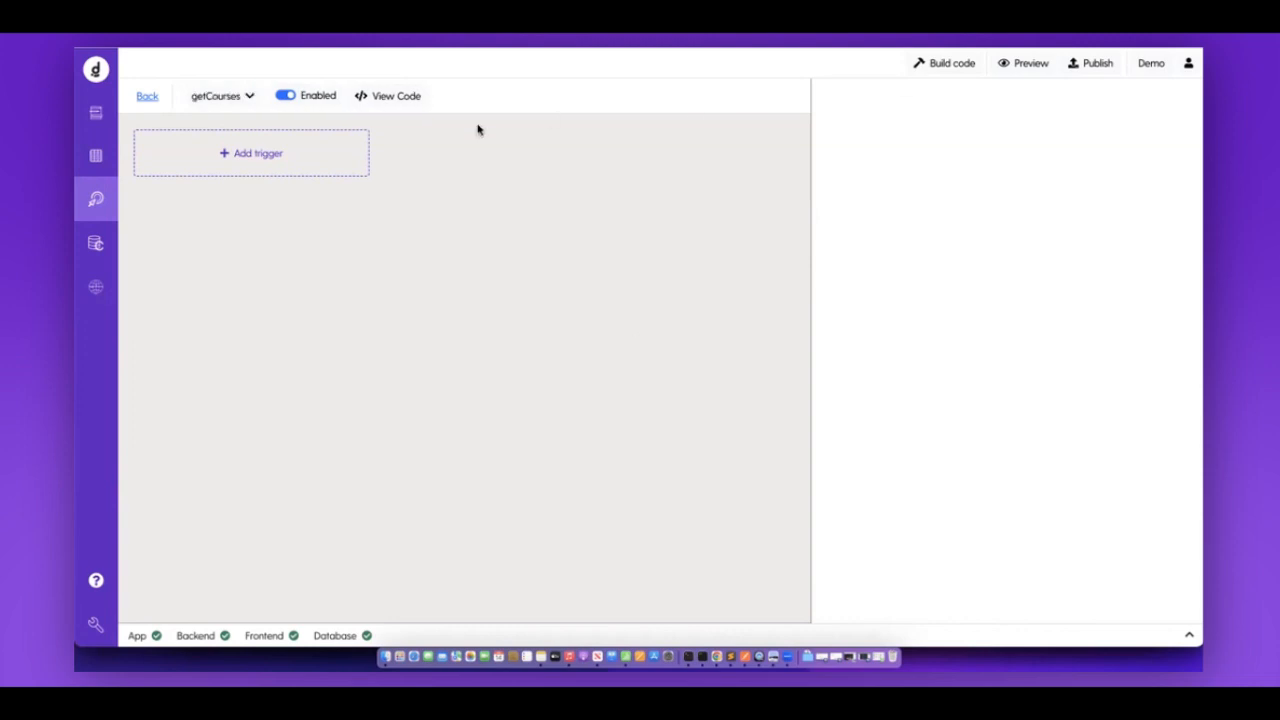
click(337, 170)
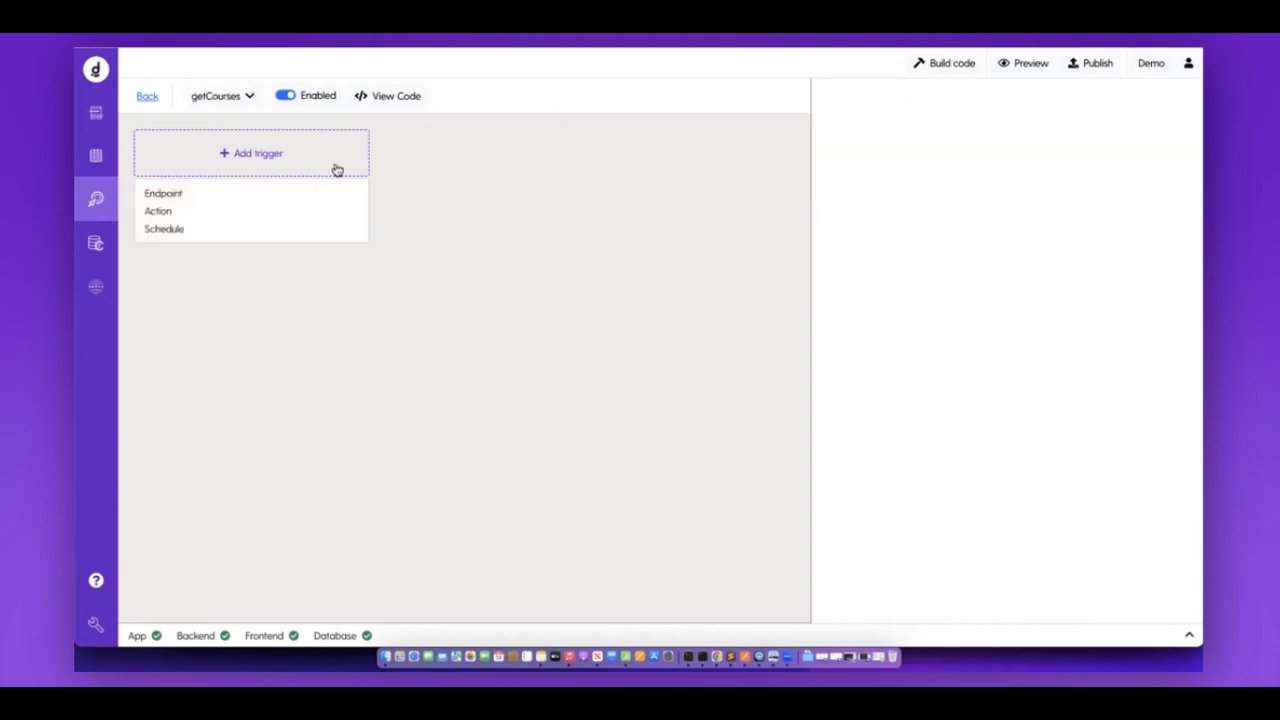
Give getCourses an Endpoint trigger, producing the GET path /v1/action_829.
click(186, 198)
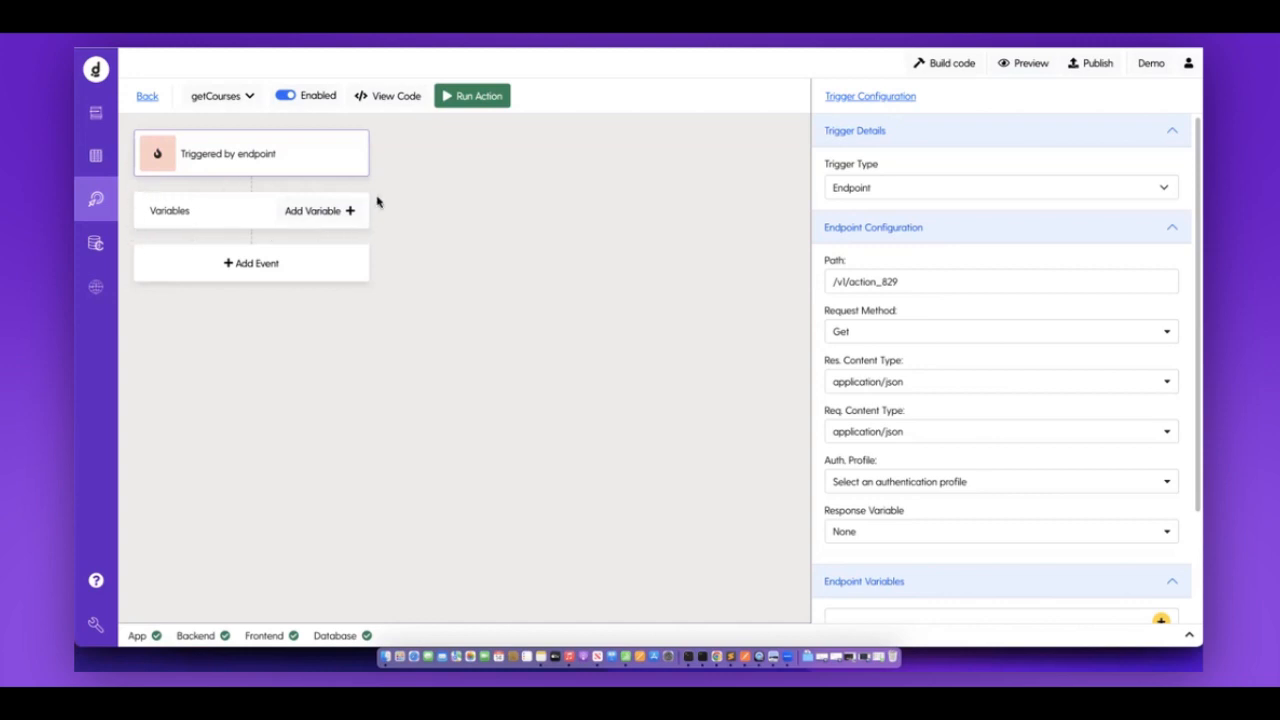
Add a new variable named test with the expression 'hello world'.
click(323, 216)
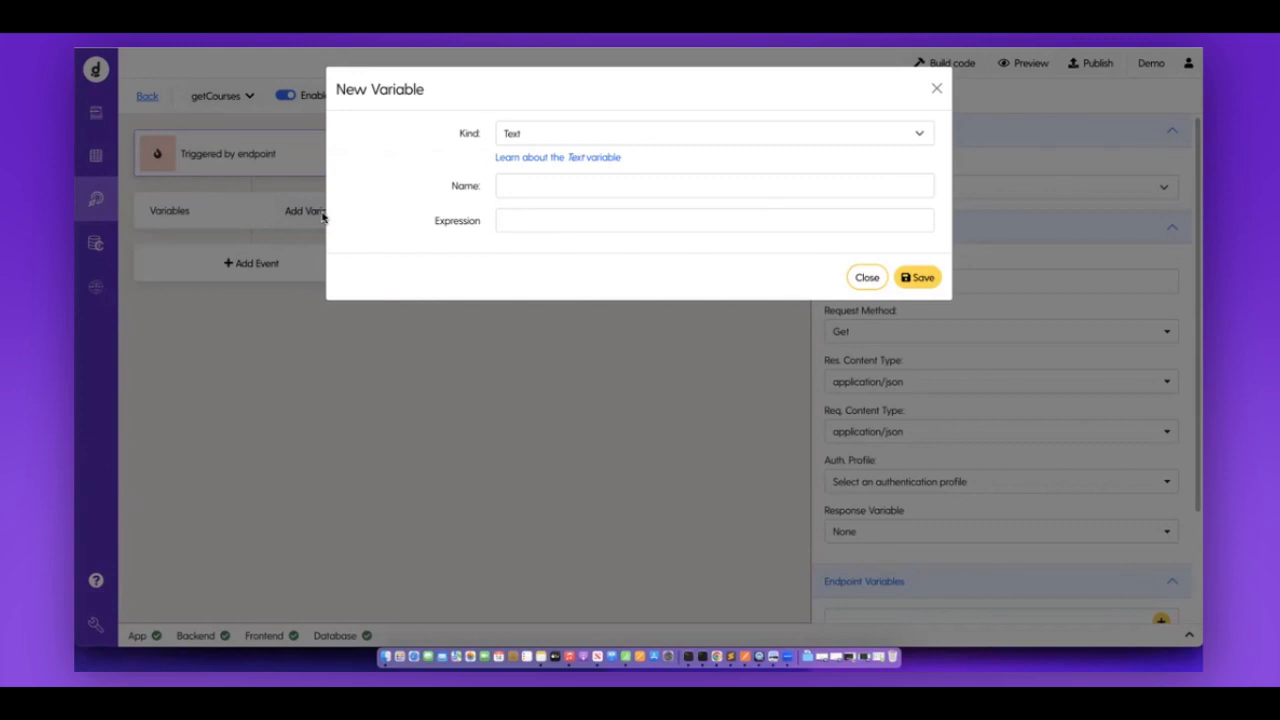
click(515, 187)
text(test)
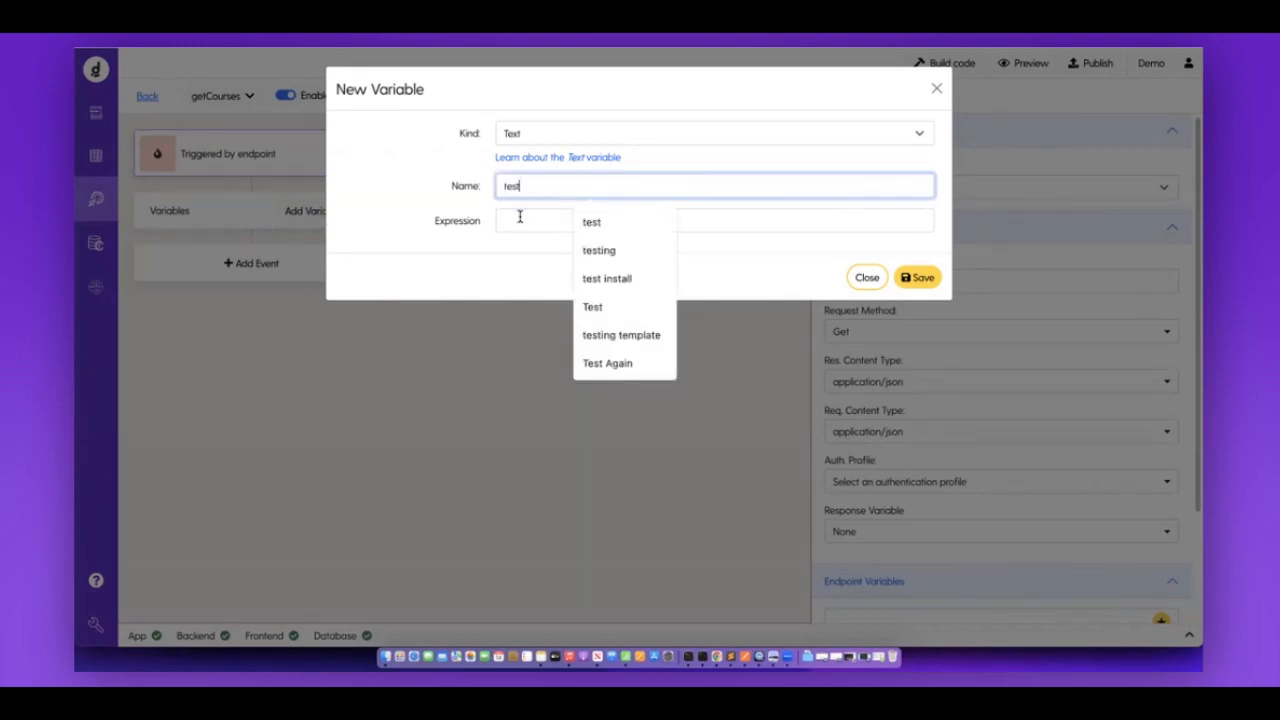
click(519, 217)
text(te)
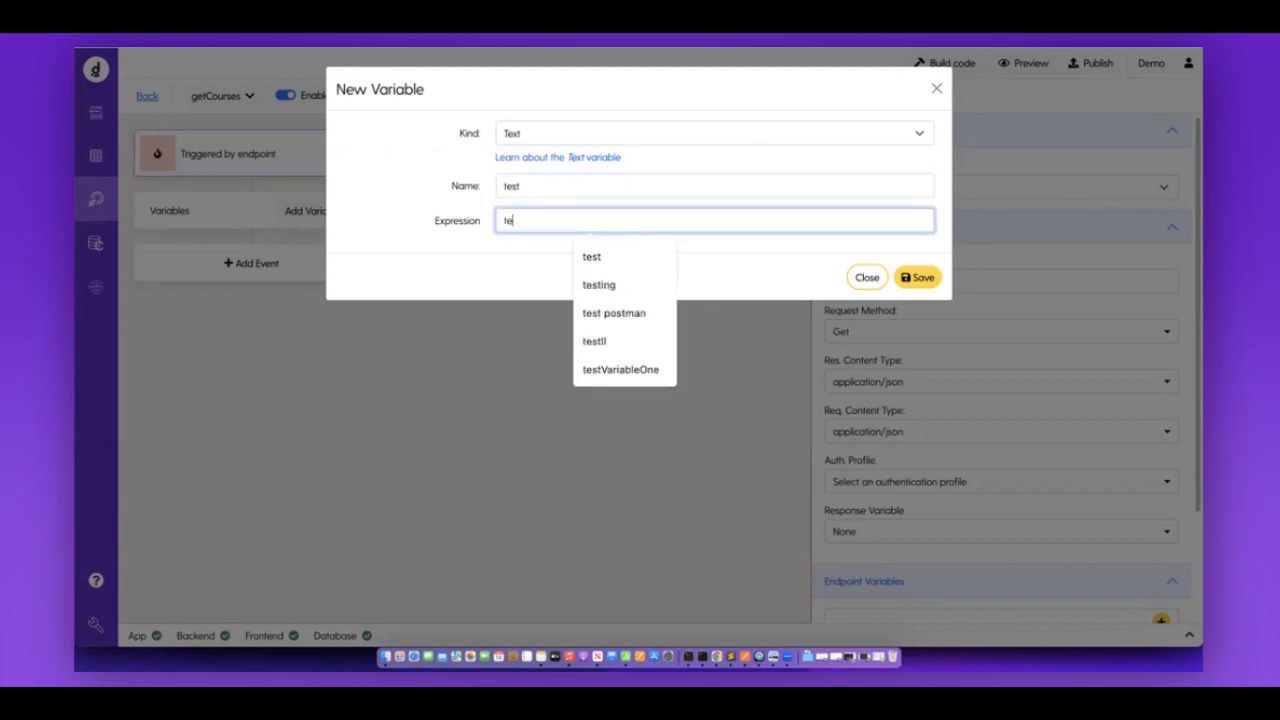
key(BackSpace)
key(BackSpace)
text(hello world)
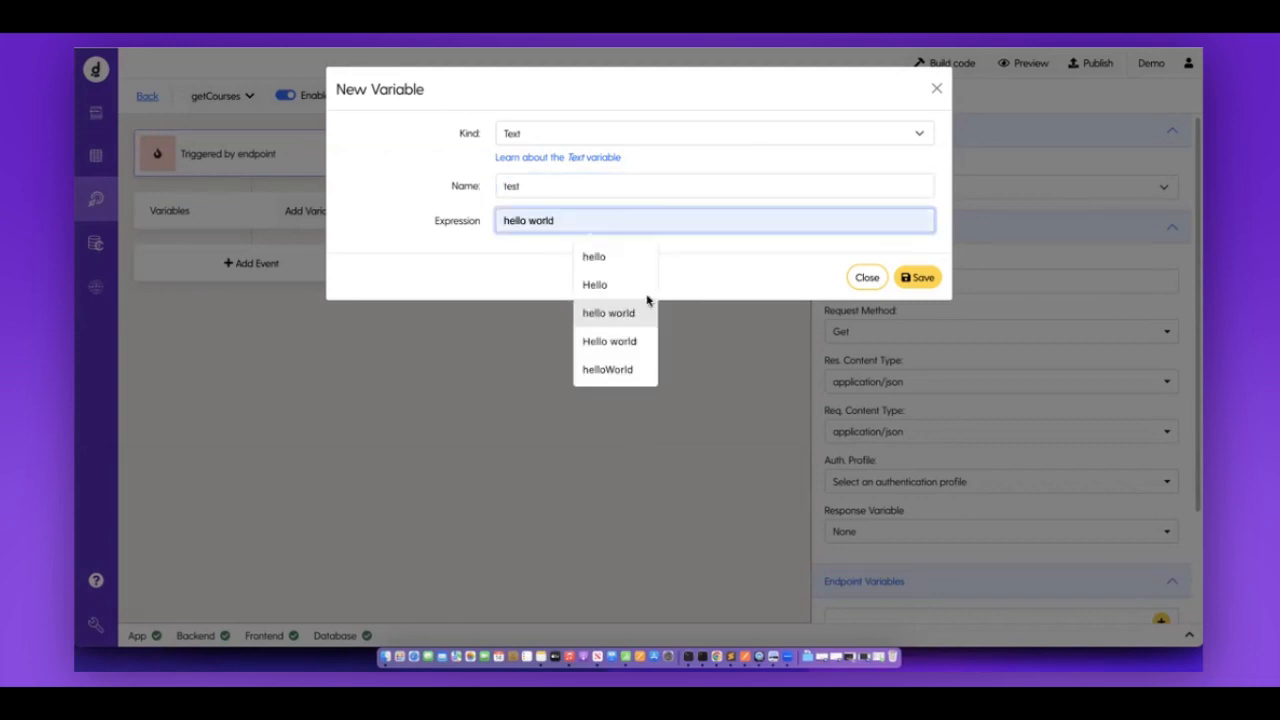
key(Return)
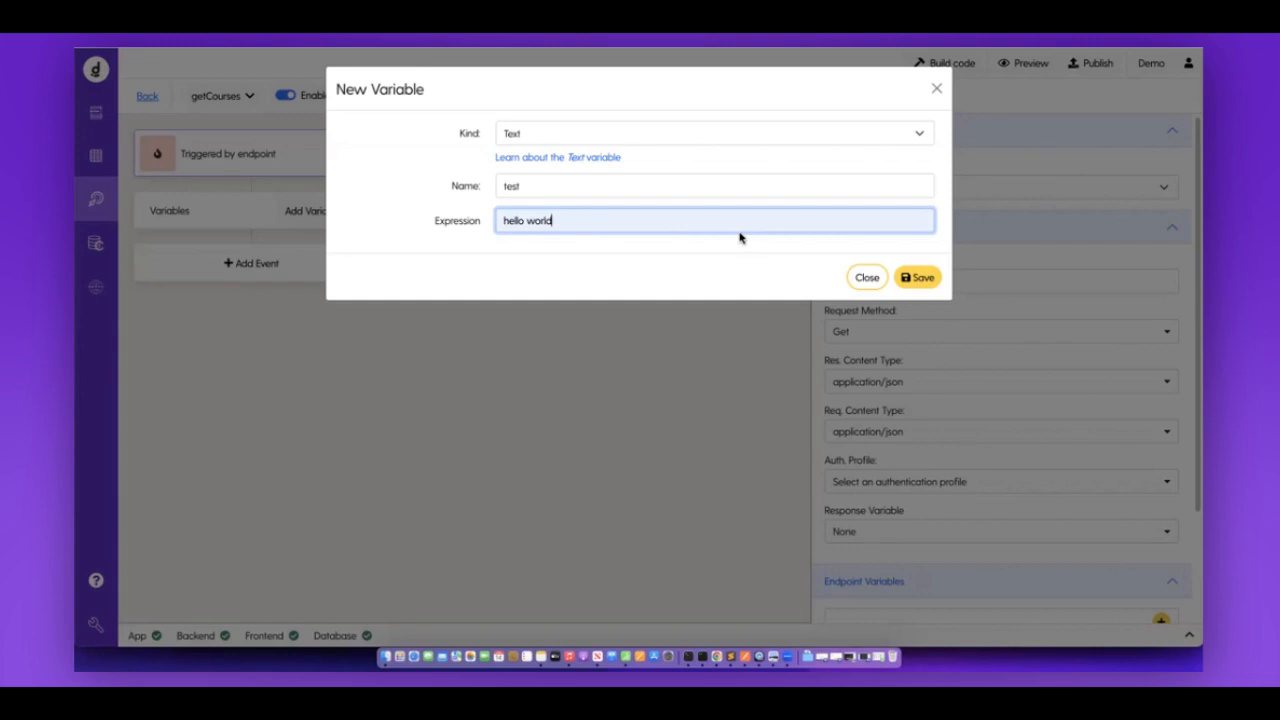
Change the test variable to kind Number with expression 123, then to Number with decimal.
click(535, 130)
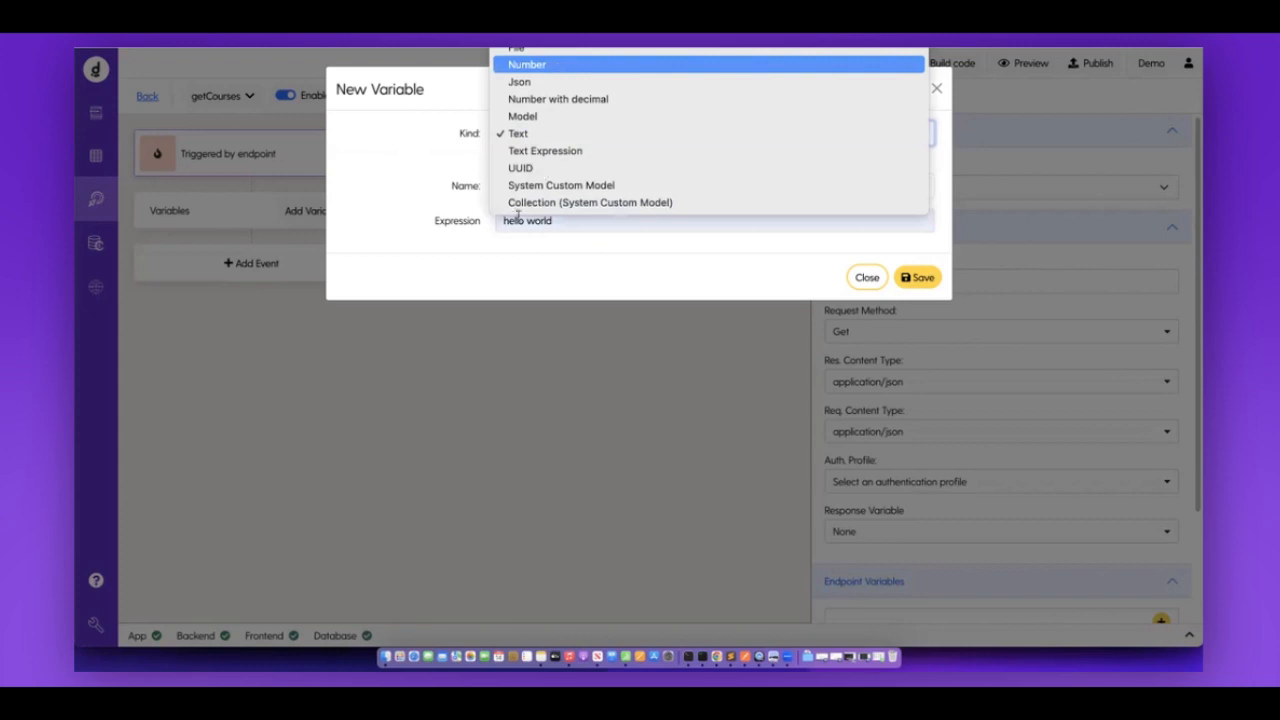
key(Return)
double_click(504, 221)
text(123)
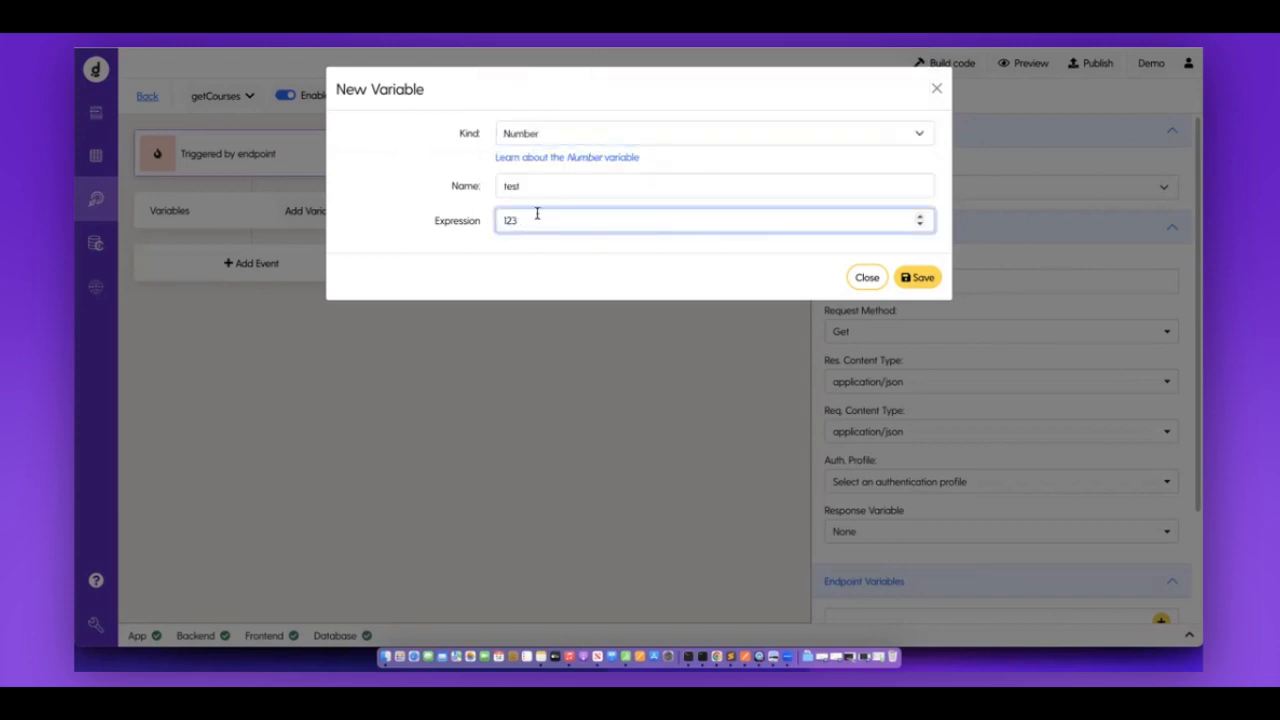
click(587, 140)
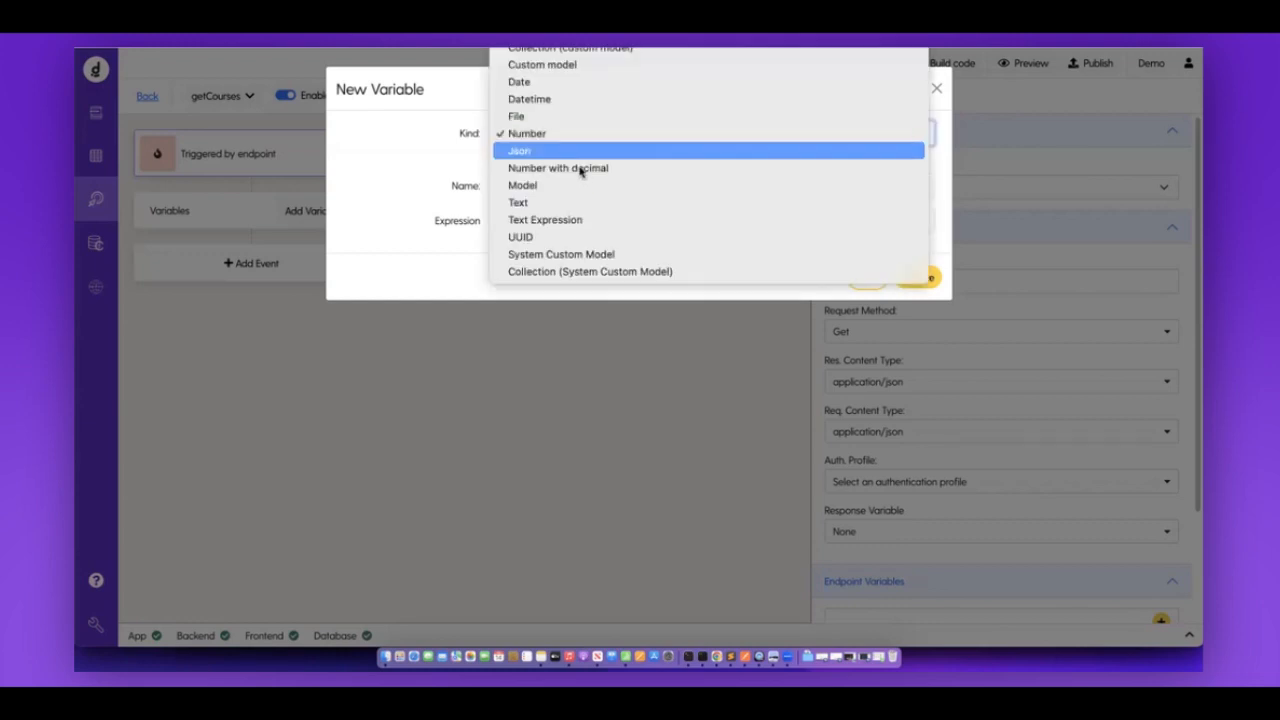
click(580, 170)
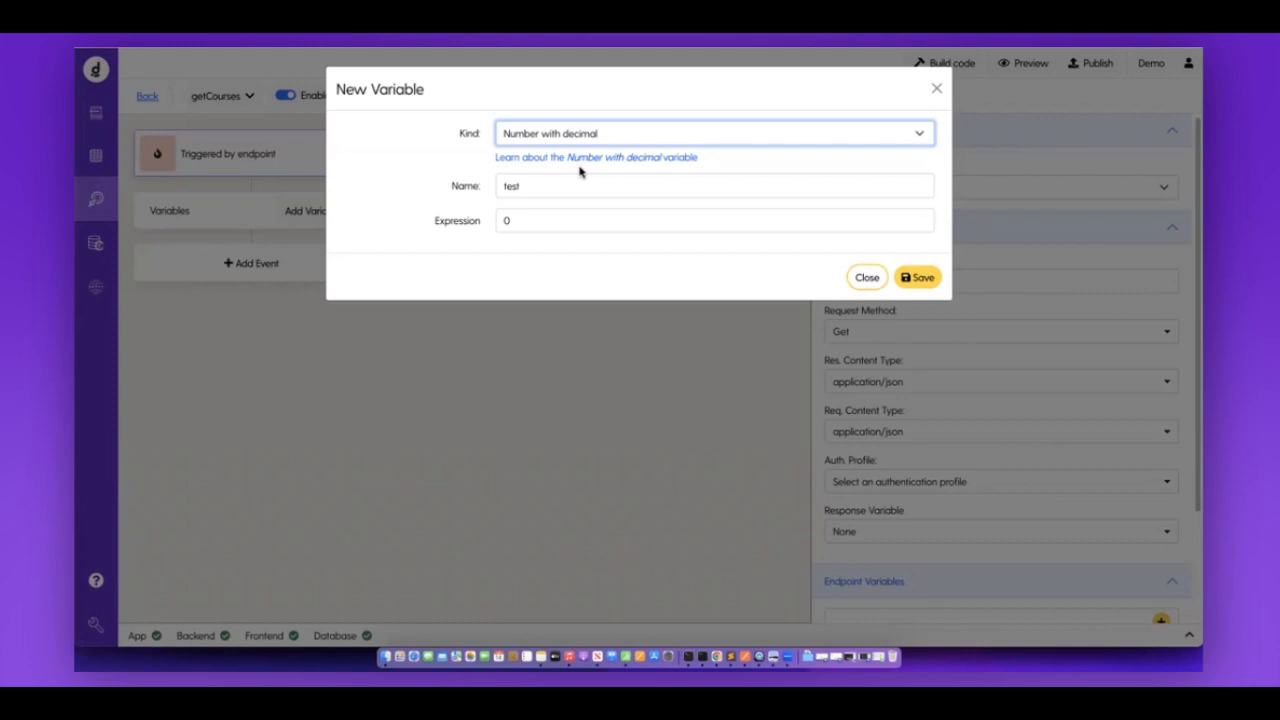
click(555, 136)
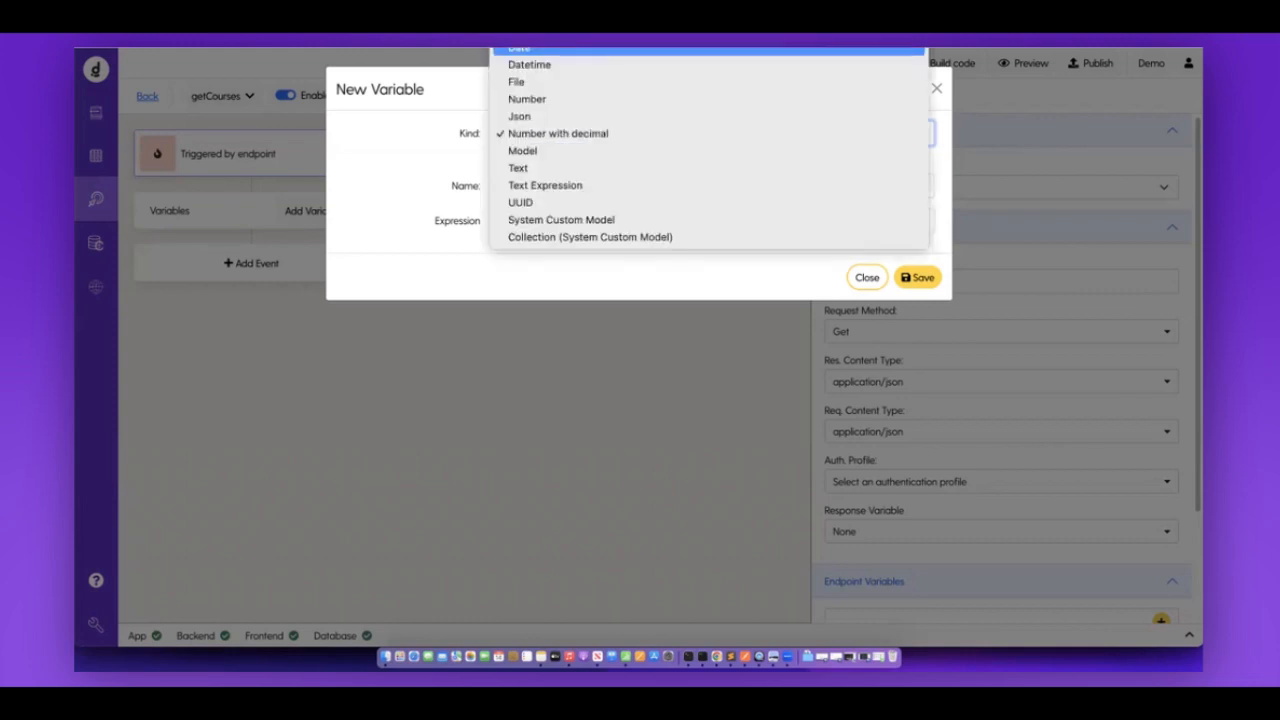
Make the variable a Collection named courses on the courses model and save it.
click(526, 136)
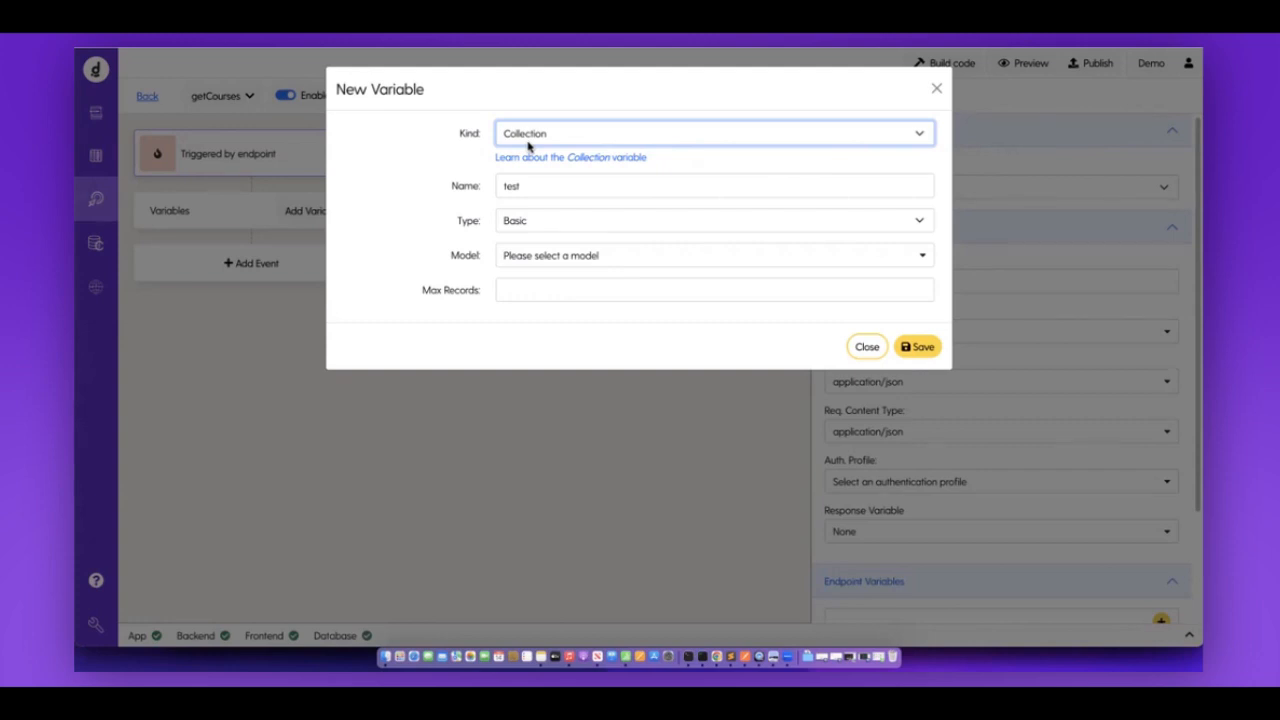
click(536, 258)
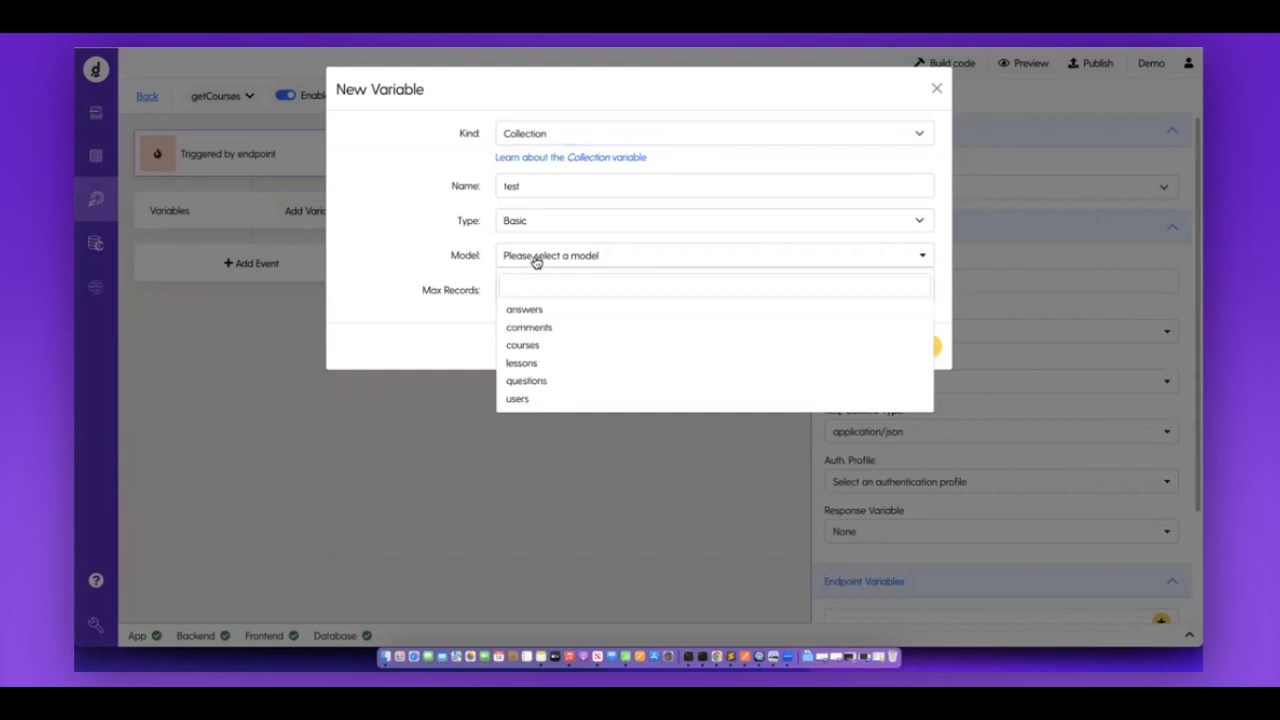
click(543, 346)
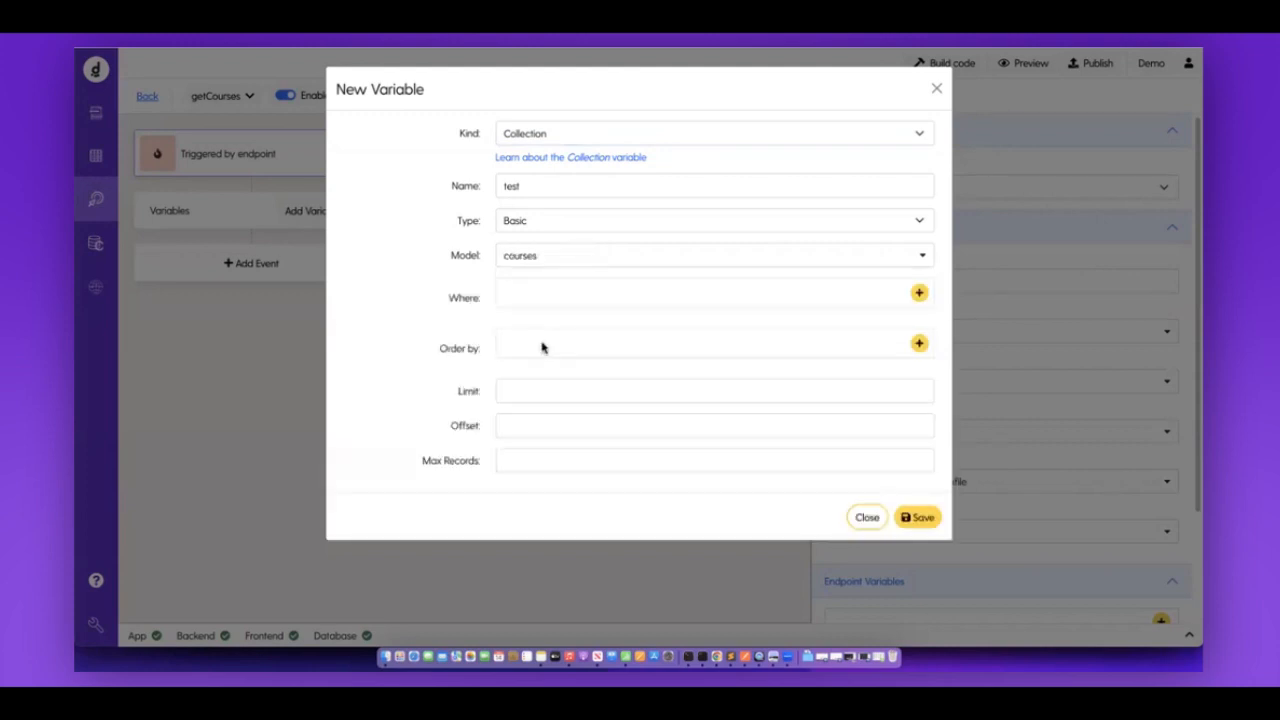
click(536, 184)
text(courses)
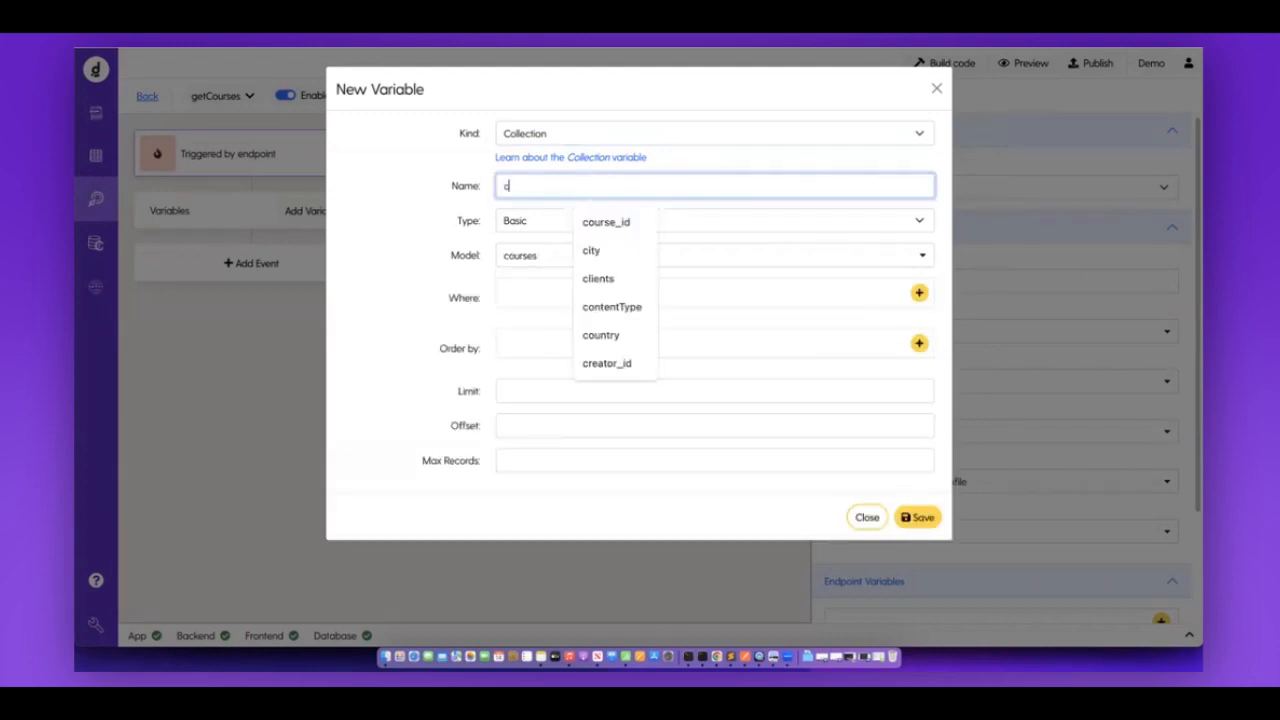
click(417, 234)
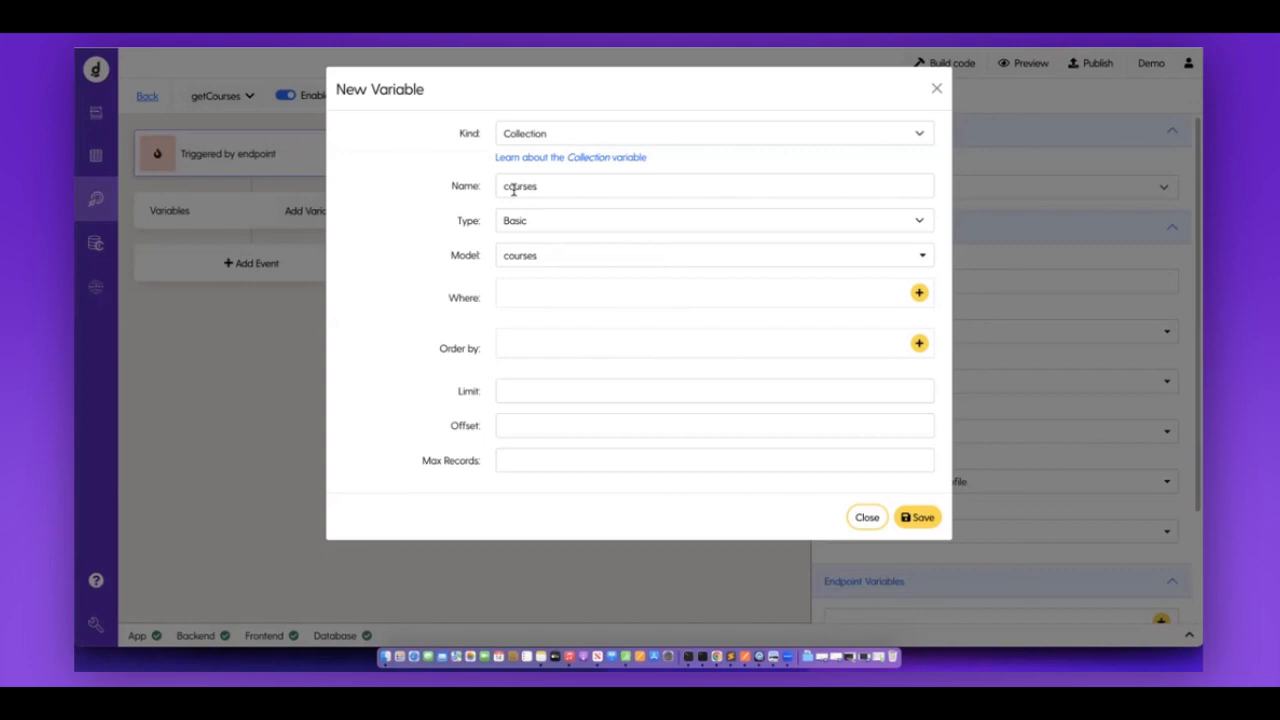
click(918, 519)
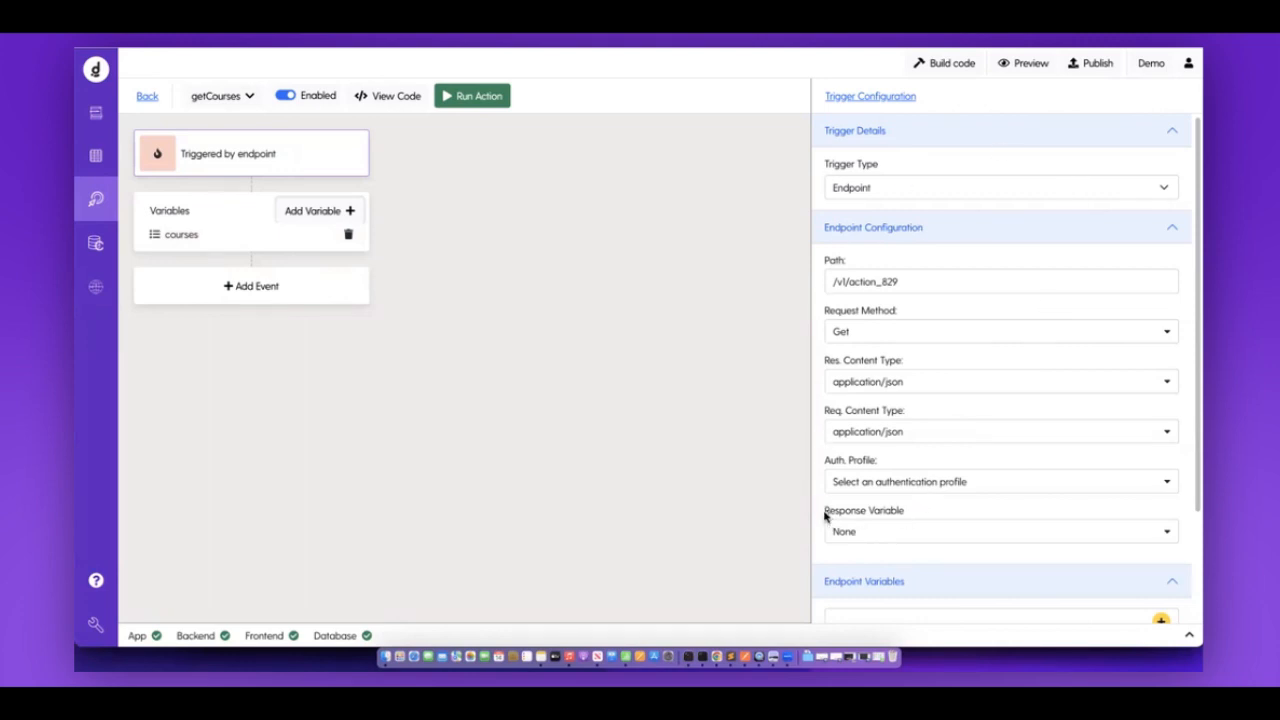
Return the courses variable as getCourses' response, rebuild the app, and go back to Back-End Actions.
triple_click(966, 520)
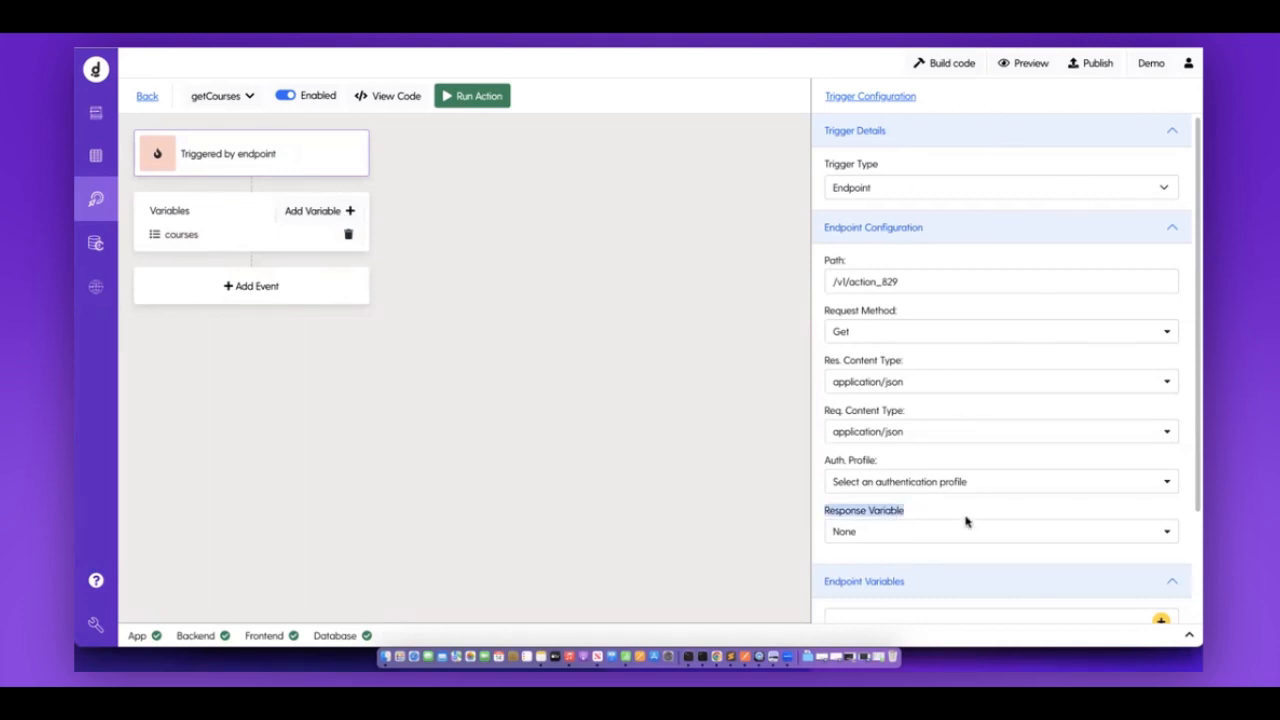
click(926, 540)
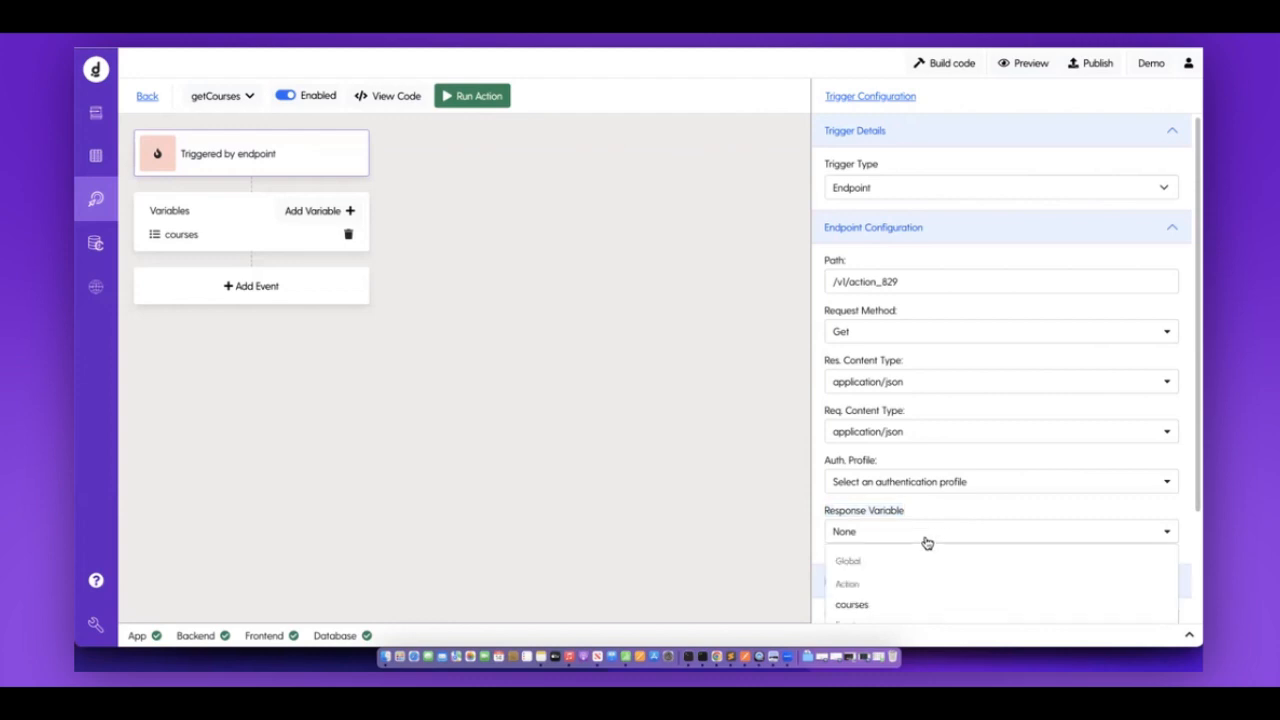
scroll(853, 578, down, 1)
click(853, 578)
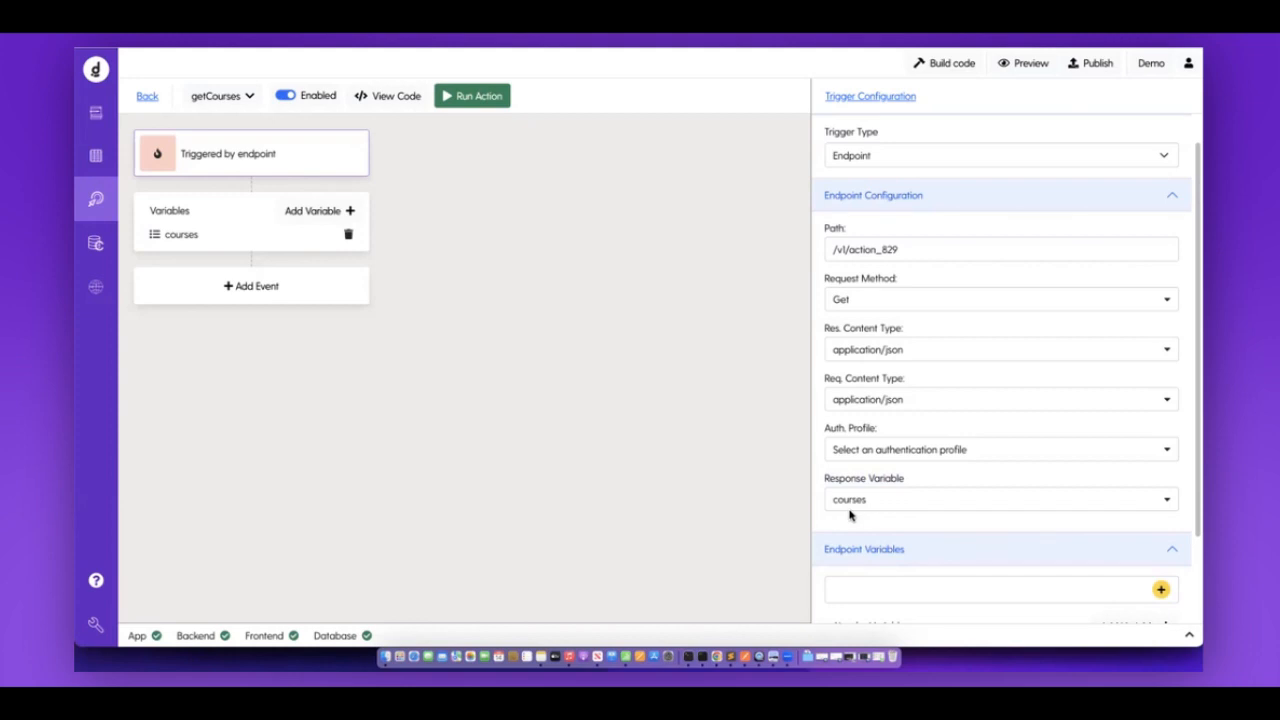
click(952, 65)
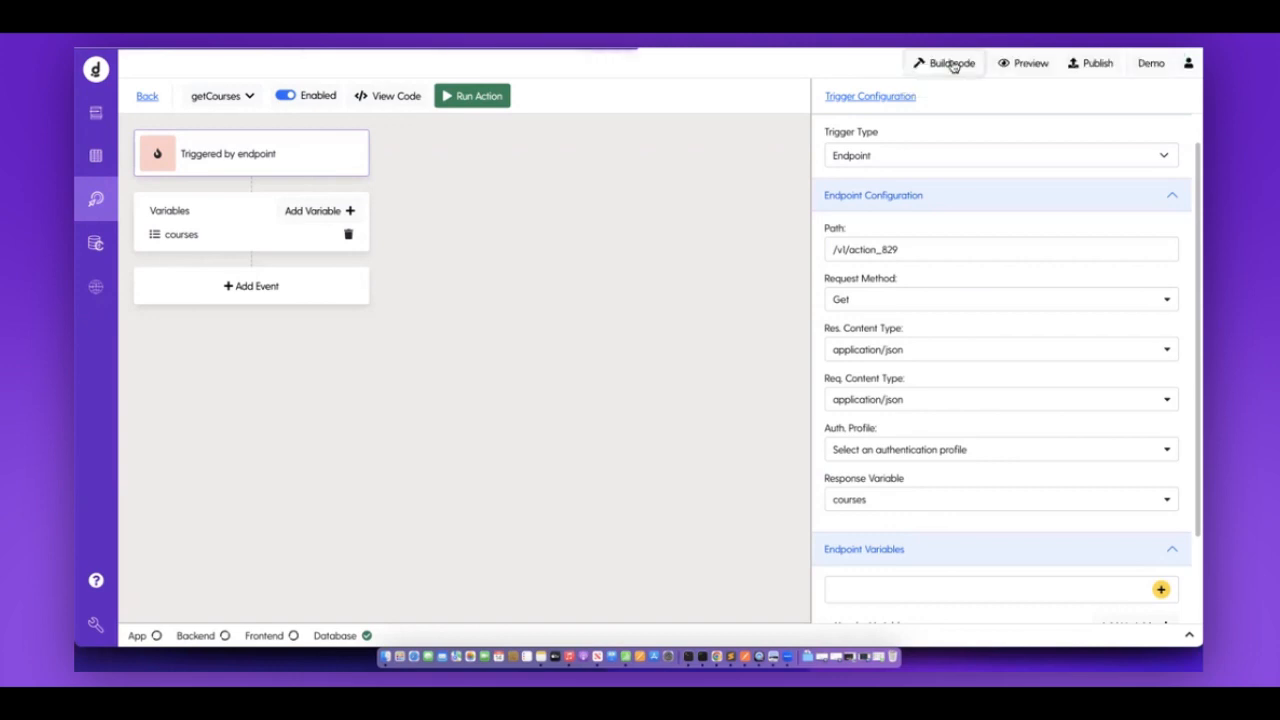
click(147, 97)
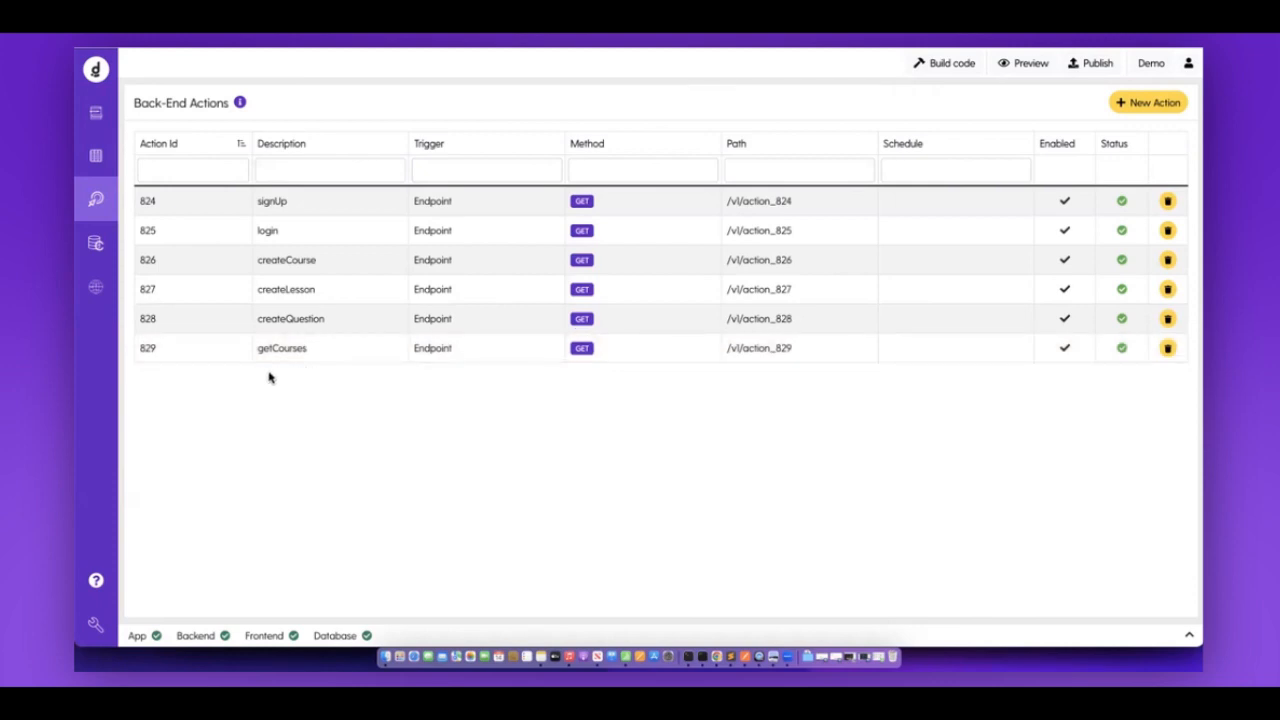
Create a new back-end action named getLessons and check the lessons table fields.
click(1146, 105)
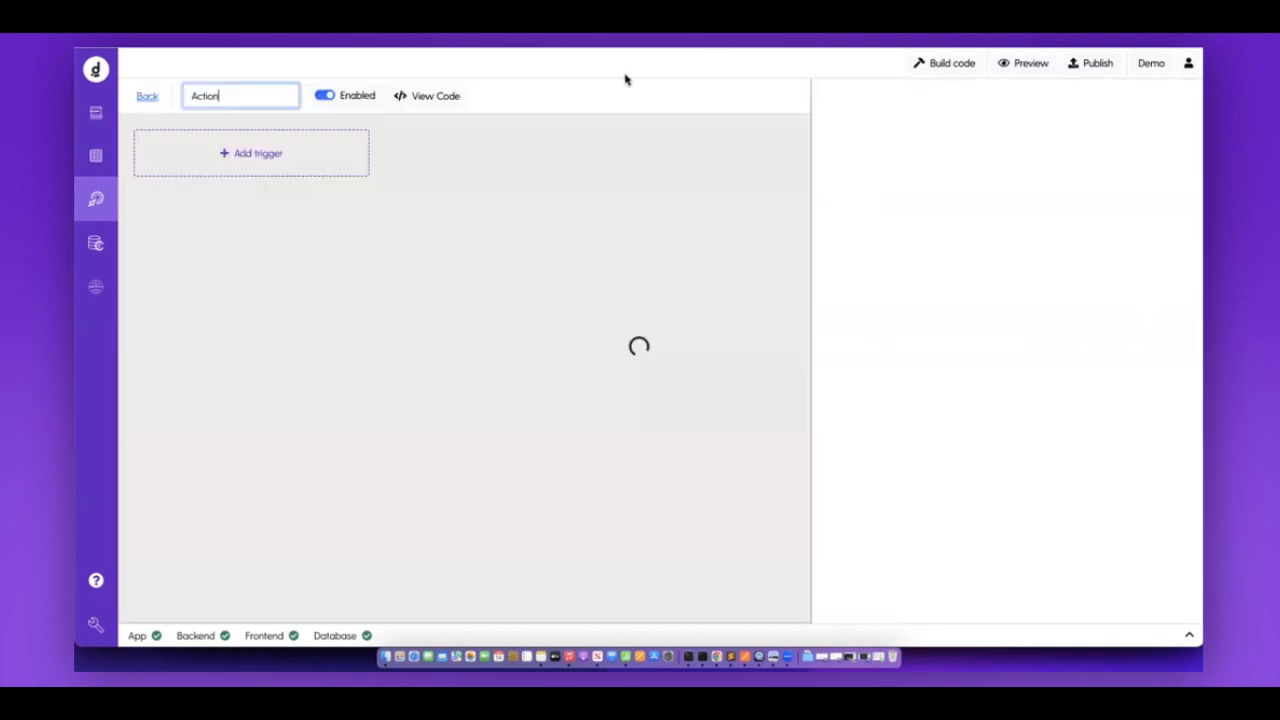
key(ctrl+a)
text(getLessons)
key(Return)
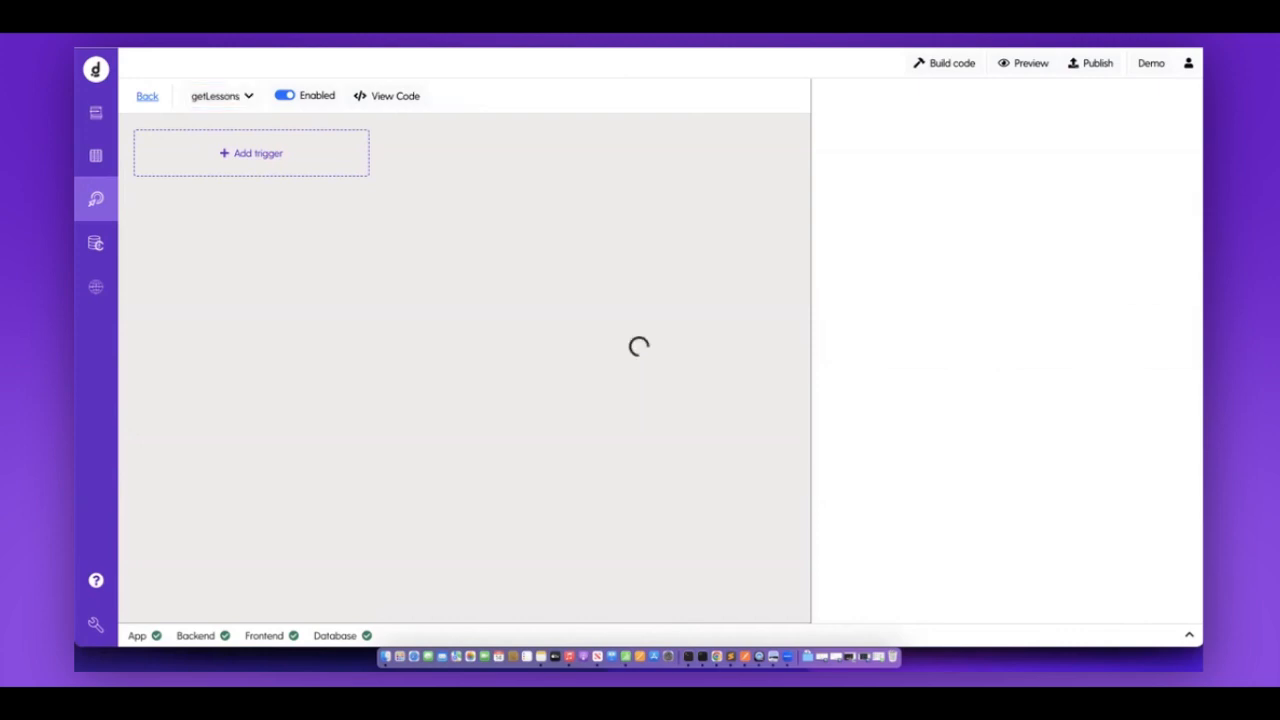
click(90, 164)
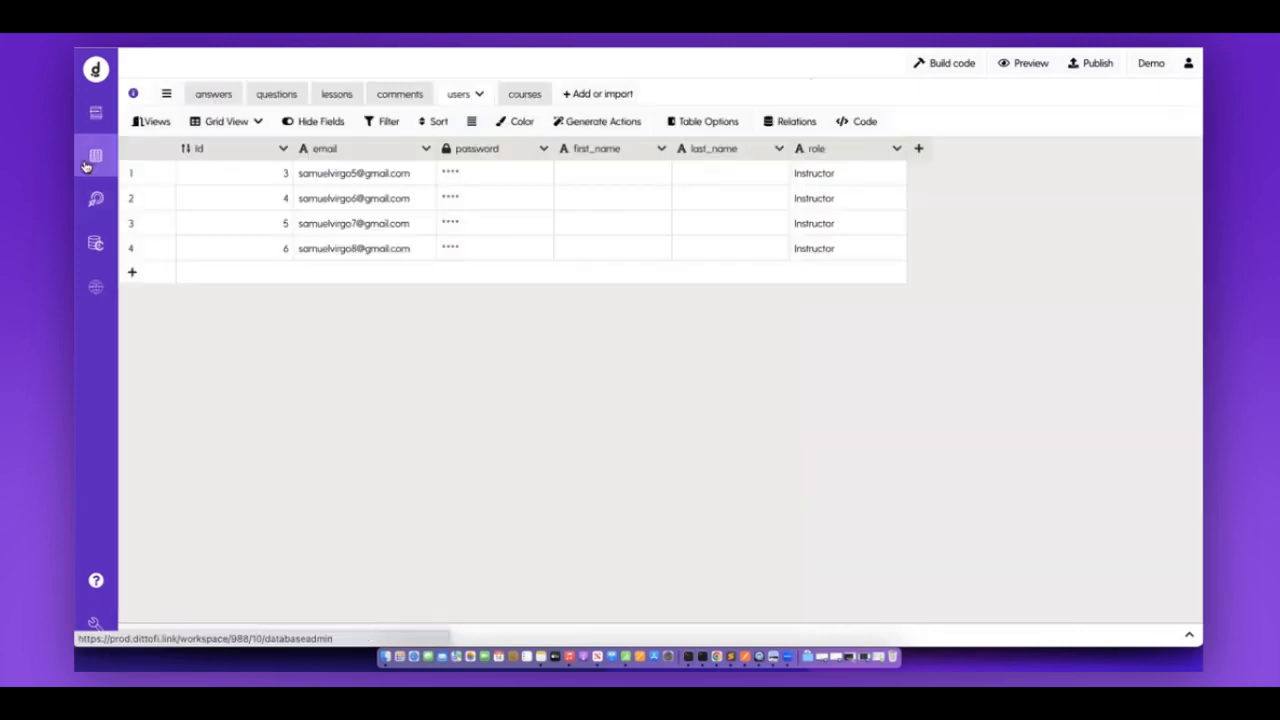
click(337, 97)
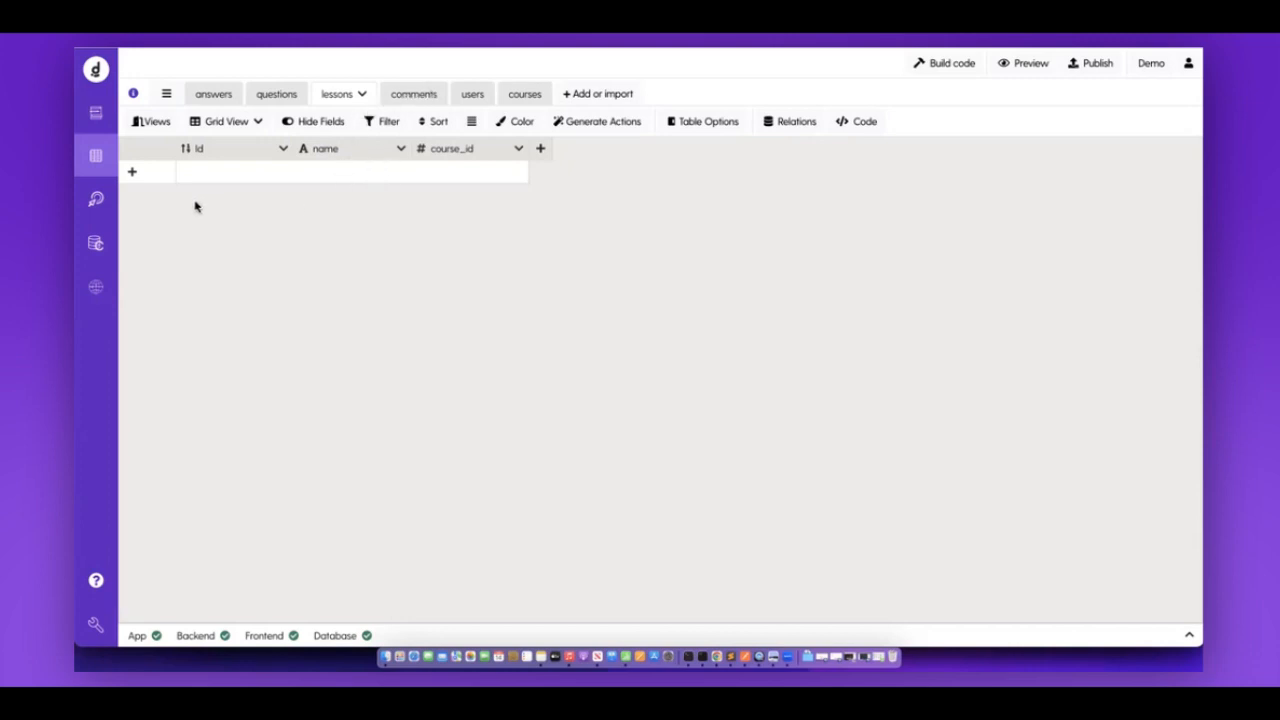
click(95, 200)
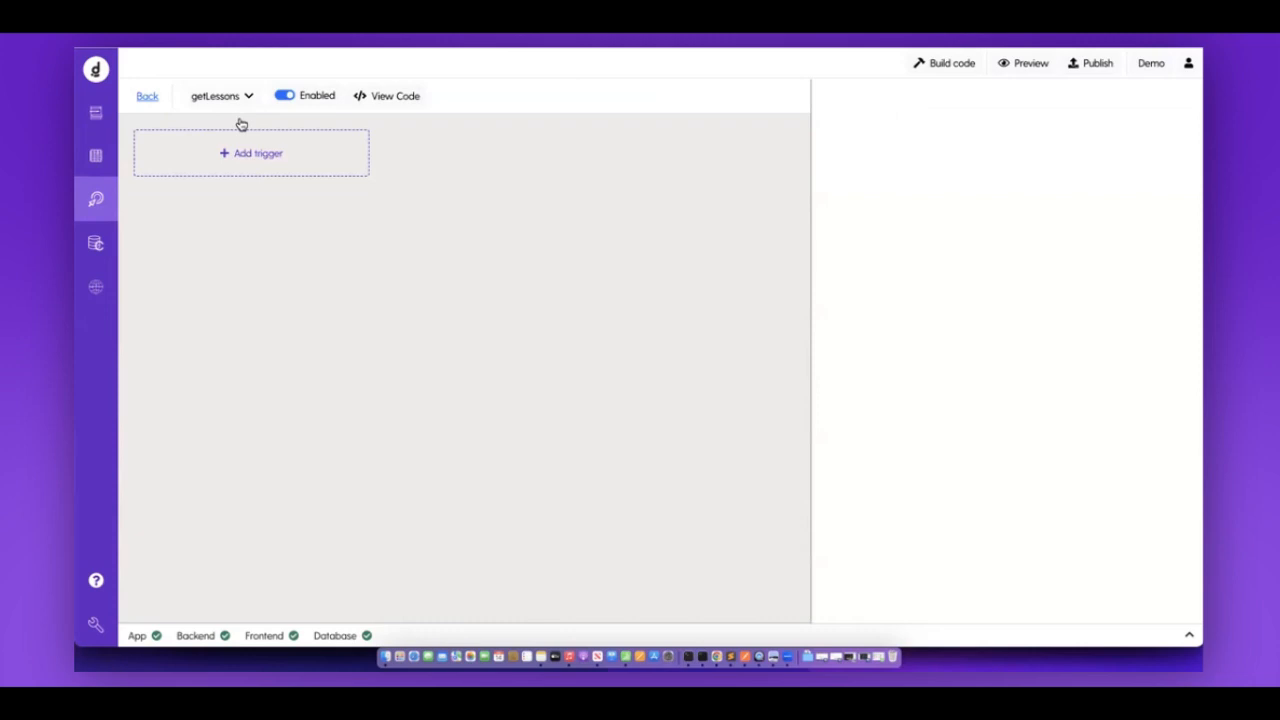
Rename the action to getCourseLessons.
click(240, 124)
text(Course)
key(Return)
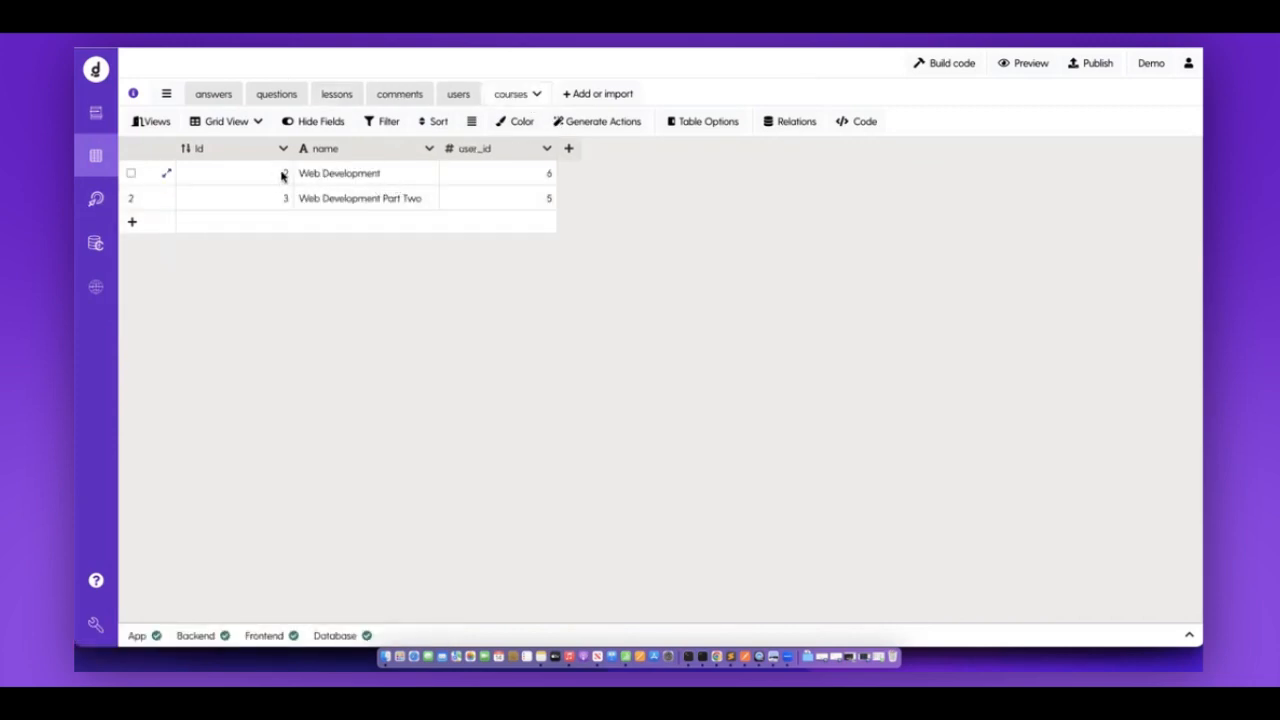
click(96, 203)
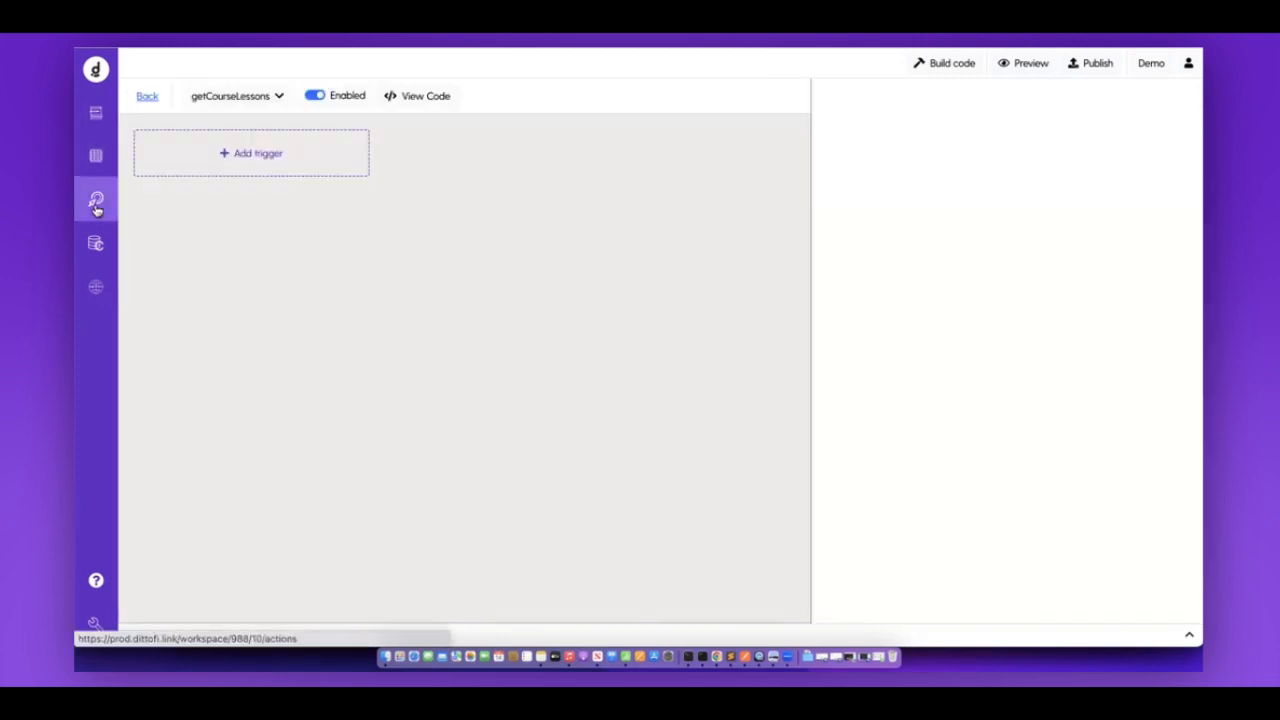
click(231, 170)
Trigger getCourseLessons from an Endpoint, checking the courses table along the way.
click(191, 198)
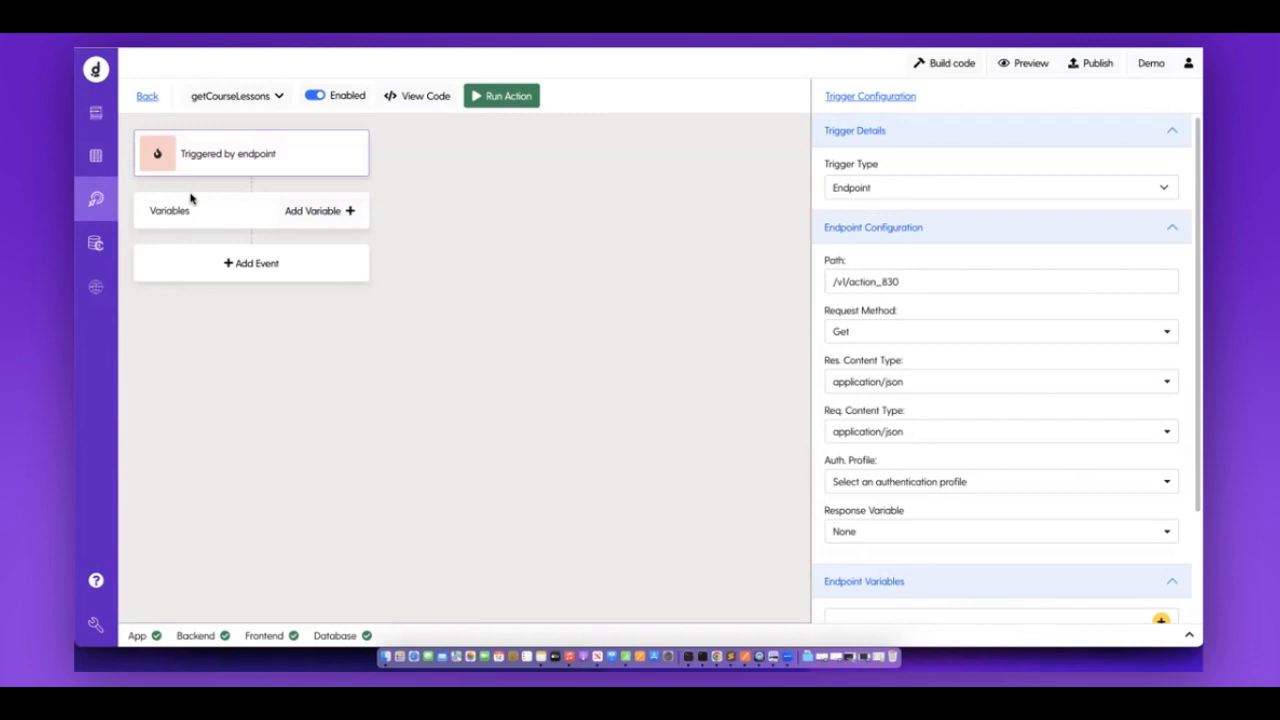
click(112, 157)
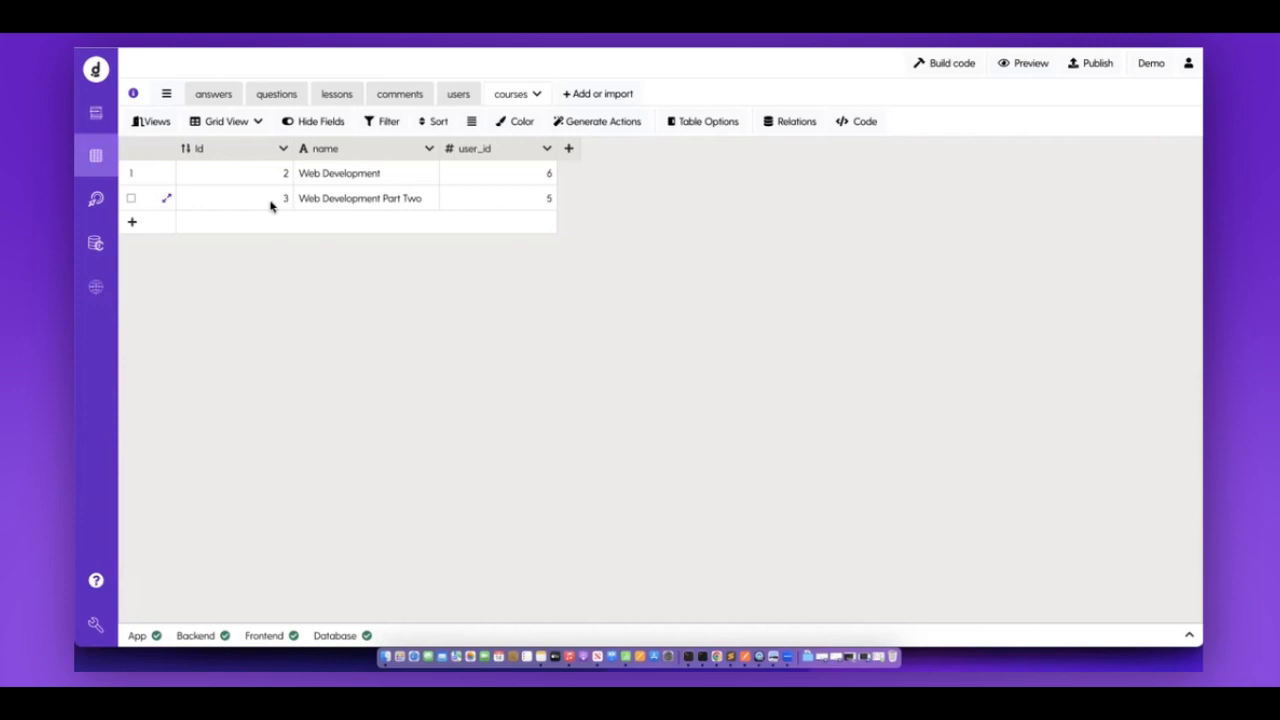
click(96, 200)
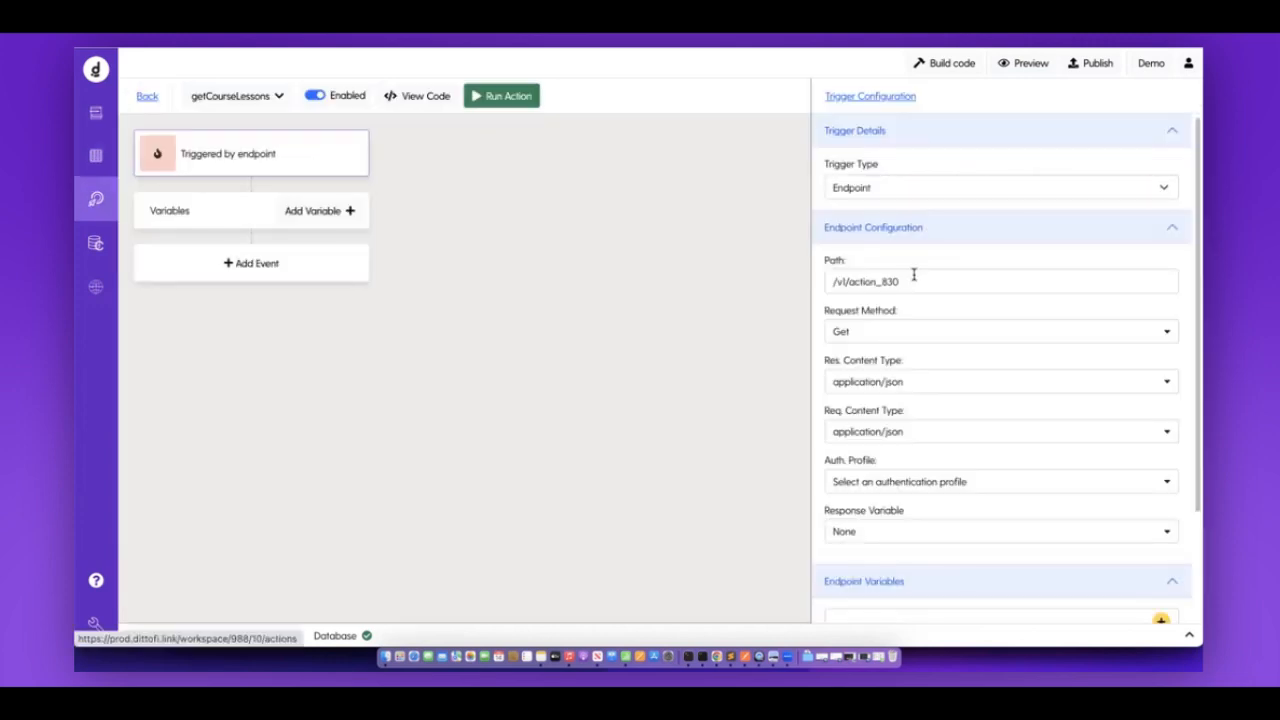
scroll(913, 275, down, 2)
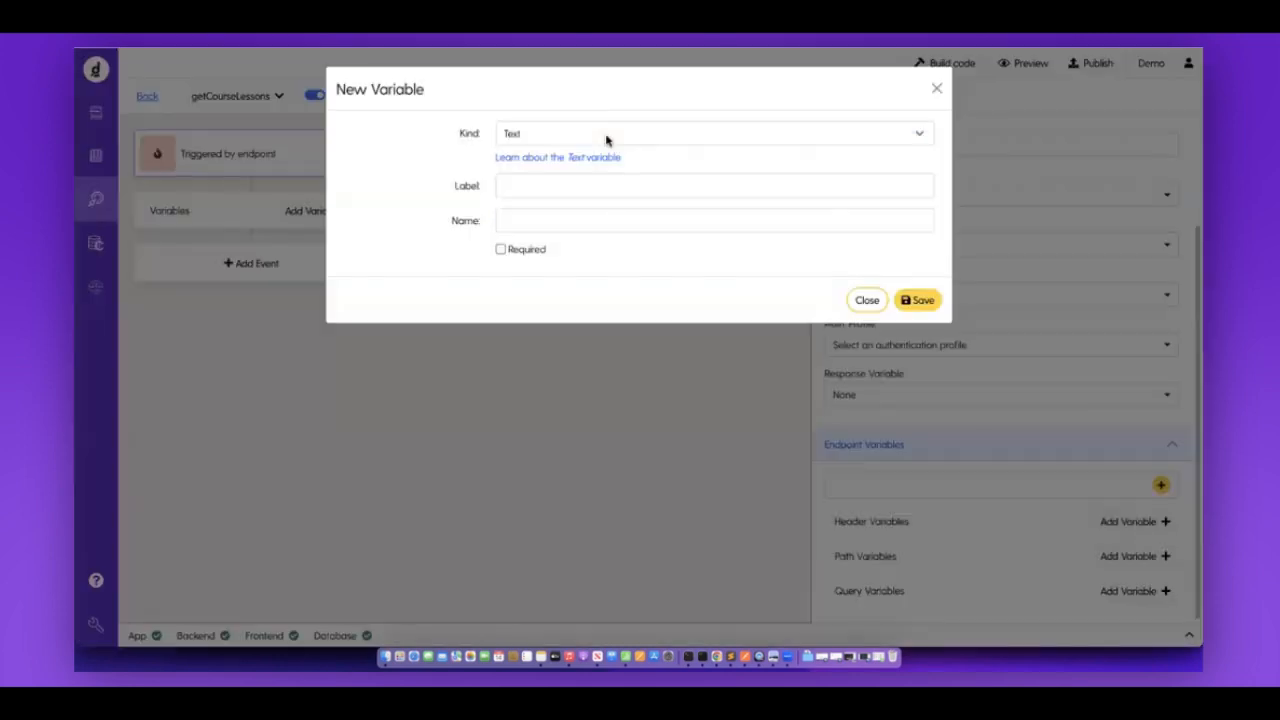
Add a Number query variable course_id to the endpoint and save it.
click(608, 138)
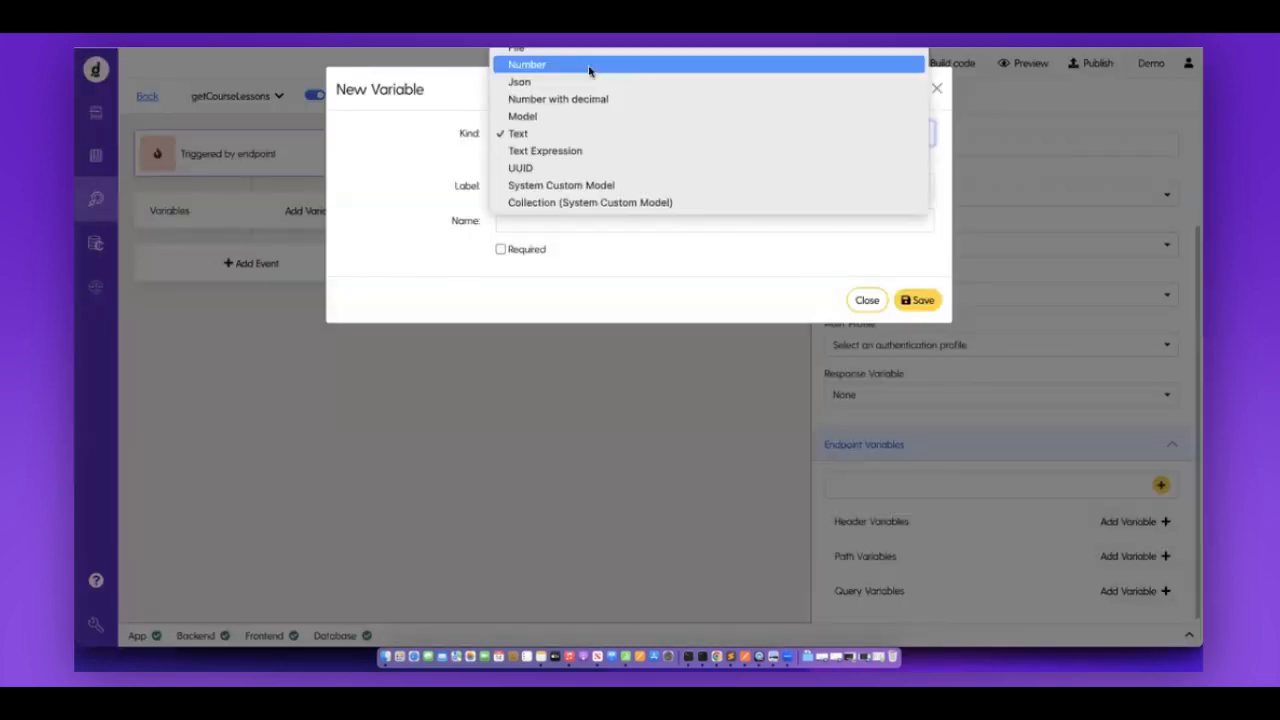
key(Return)
click(549, 182)
text(course)
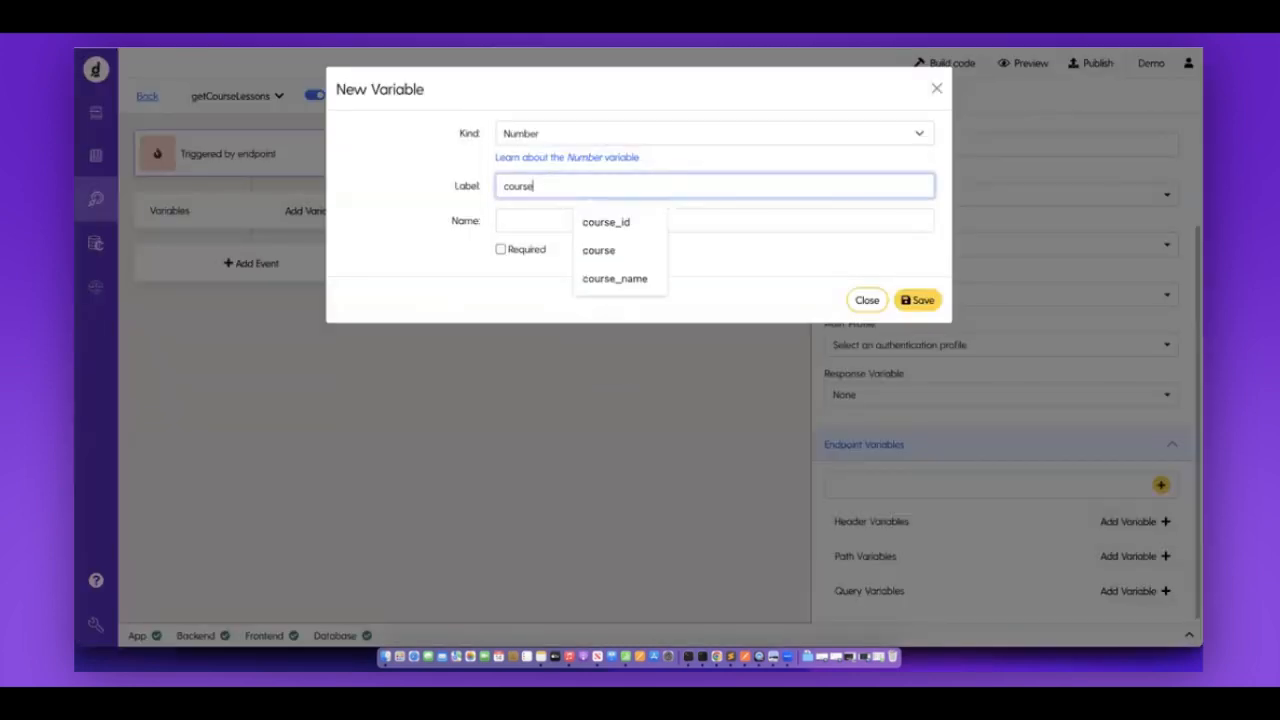
key(Down)
key(Return)
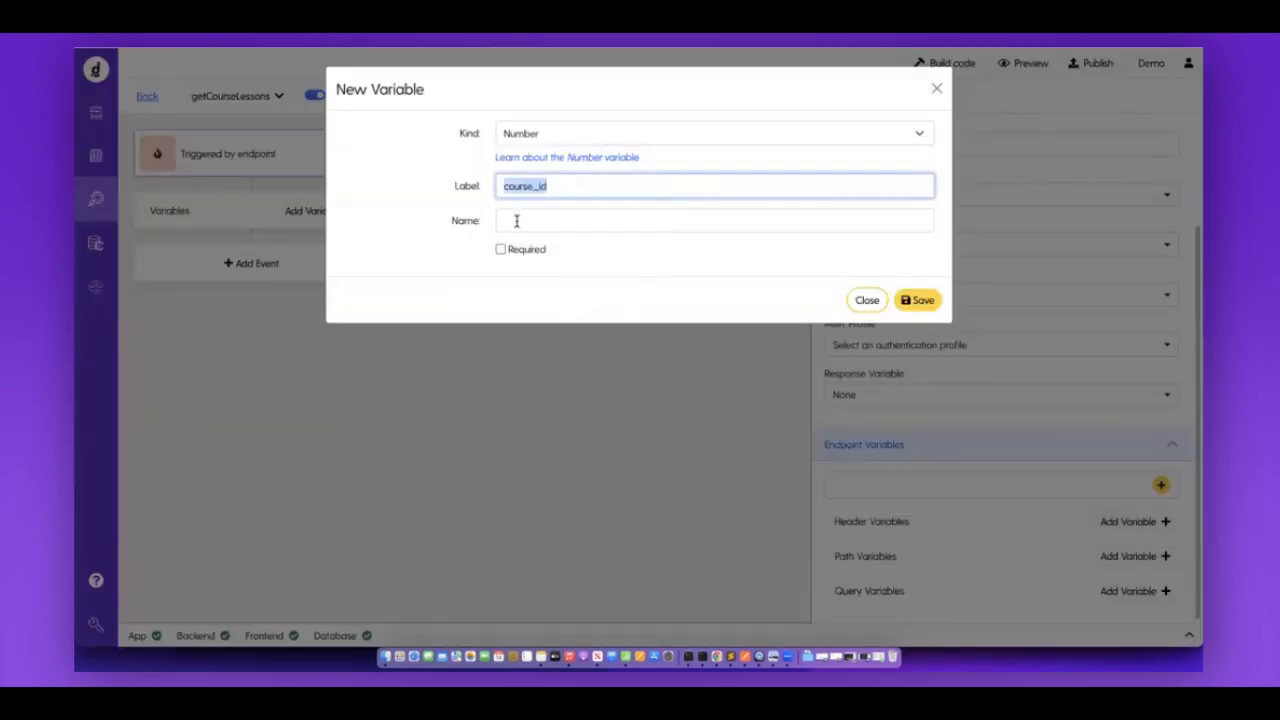
key(Tab)
click(918, 300)
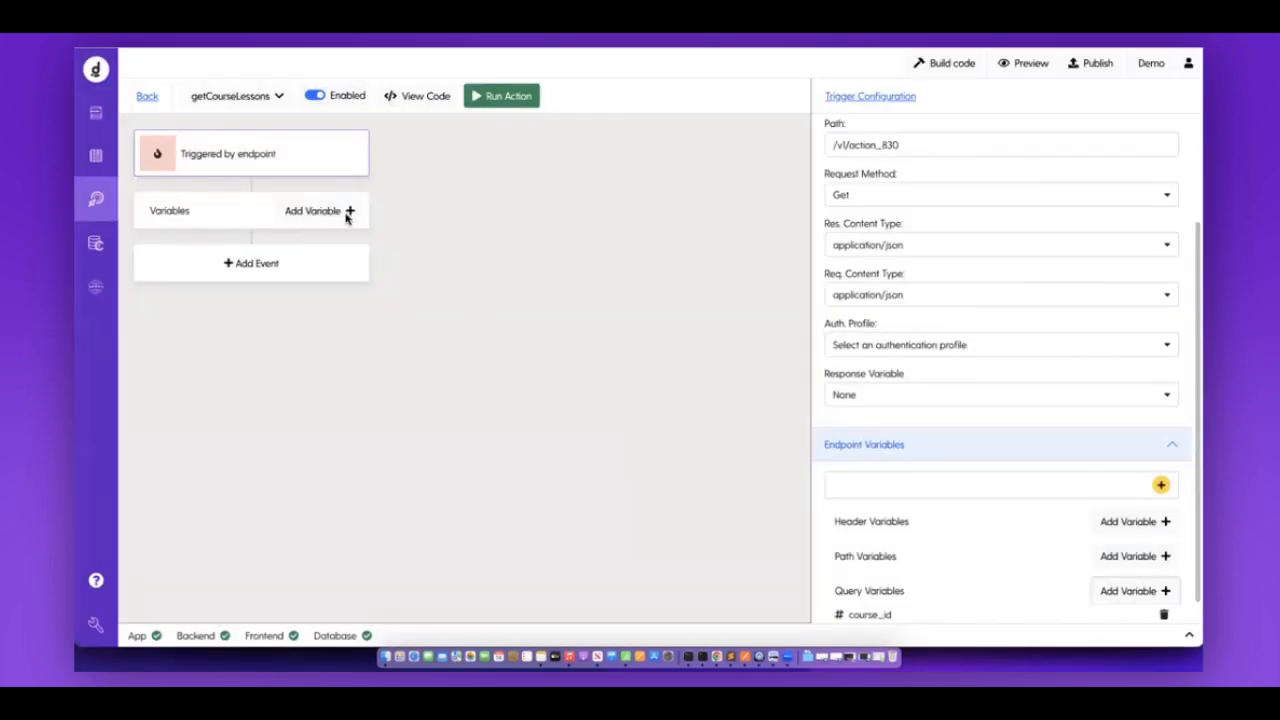
click(348, 212)
Define a Collection variable named lessons on the lessons model.
click(566, 131)
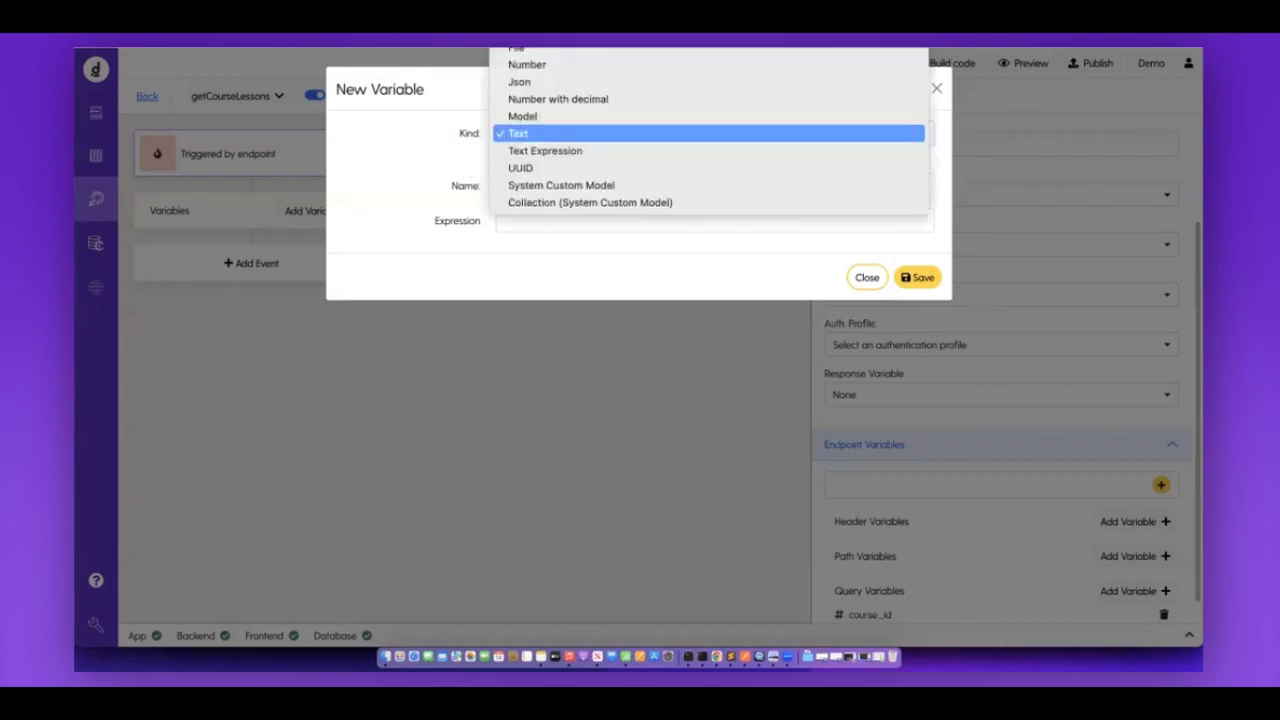
scroll(566, 131, up, 3)
click(554, 163)
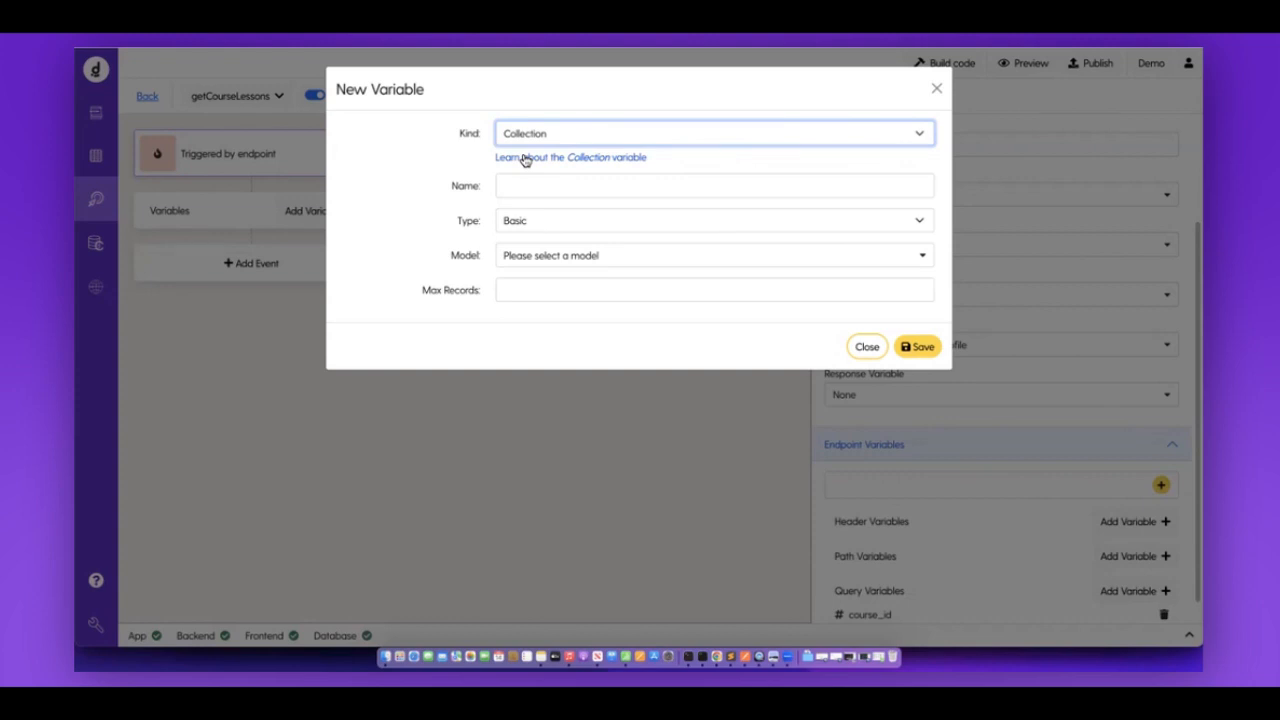
click(528, 185)
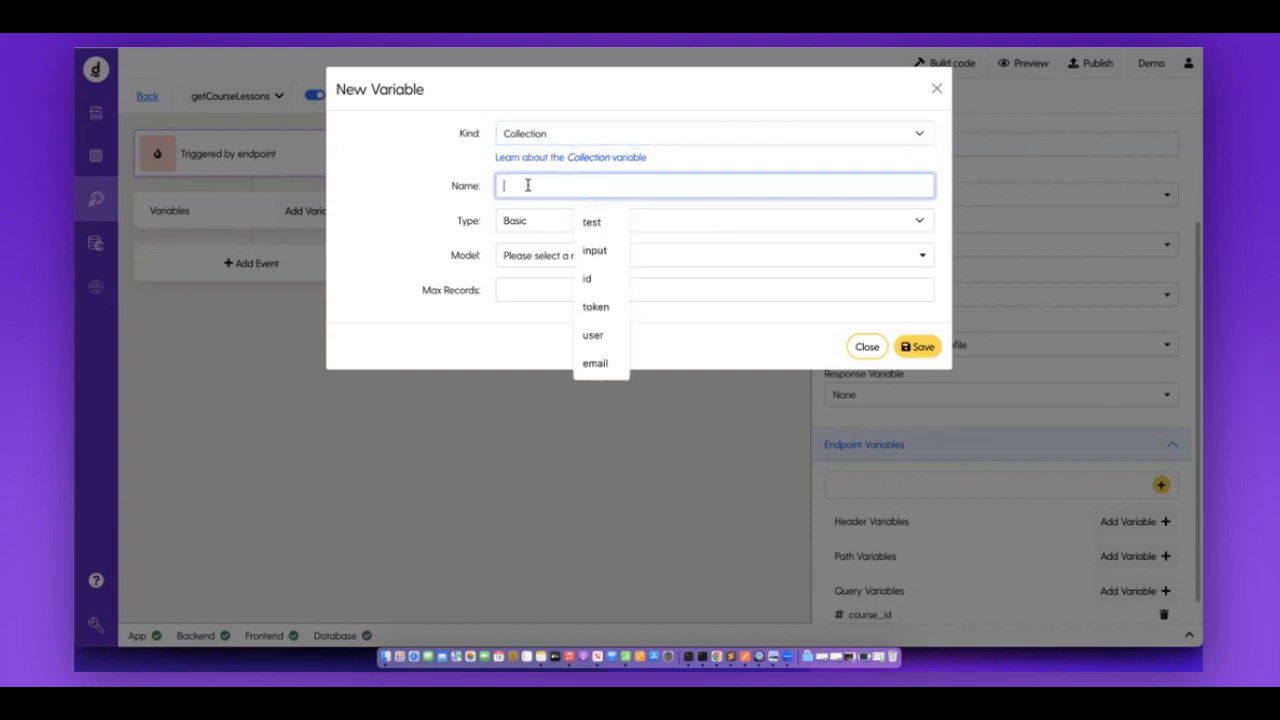
text(lessons)
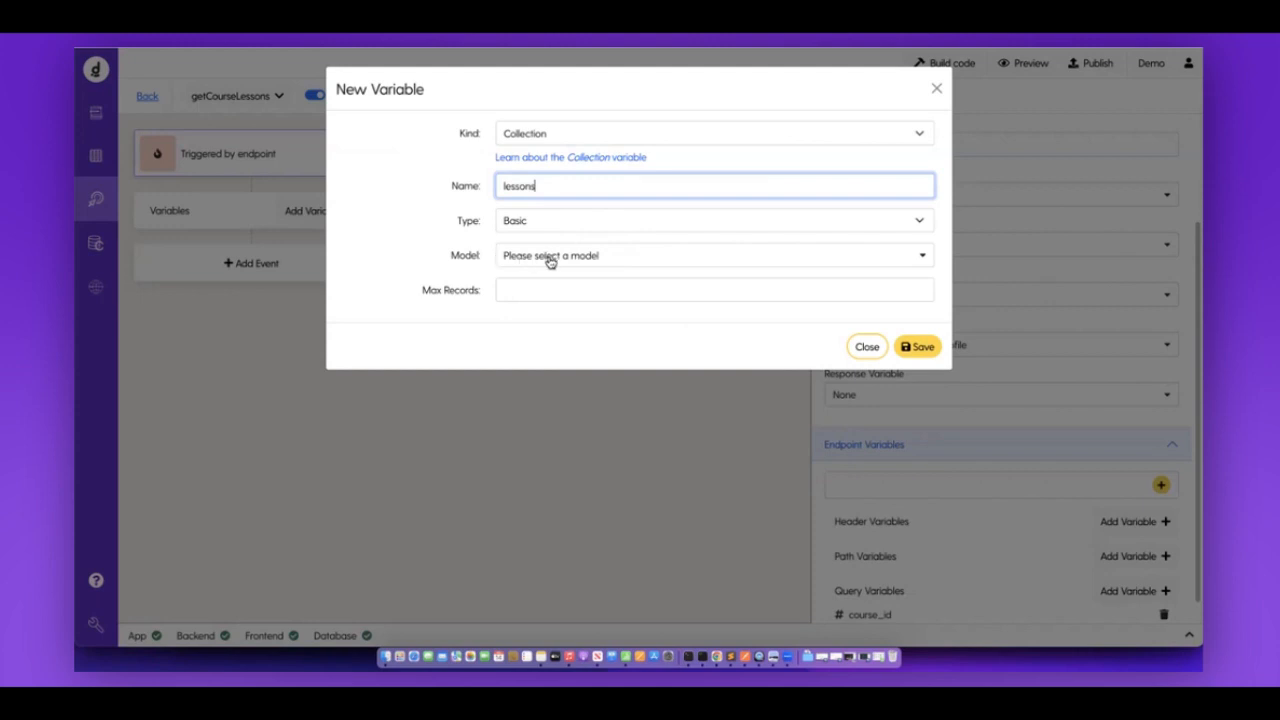
click(549, 257)
click(516, 361)
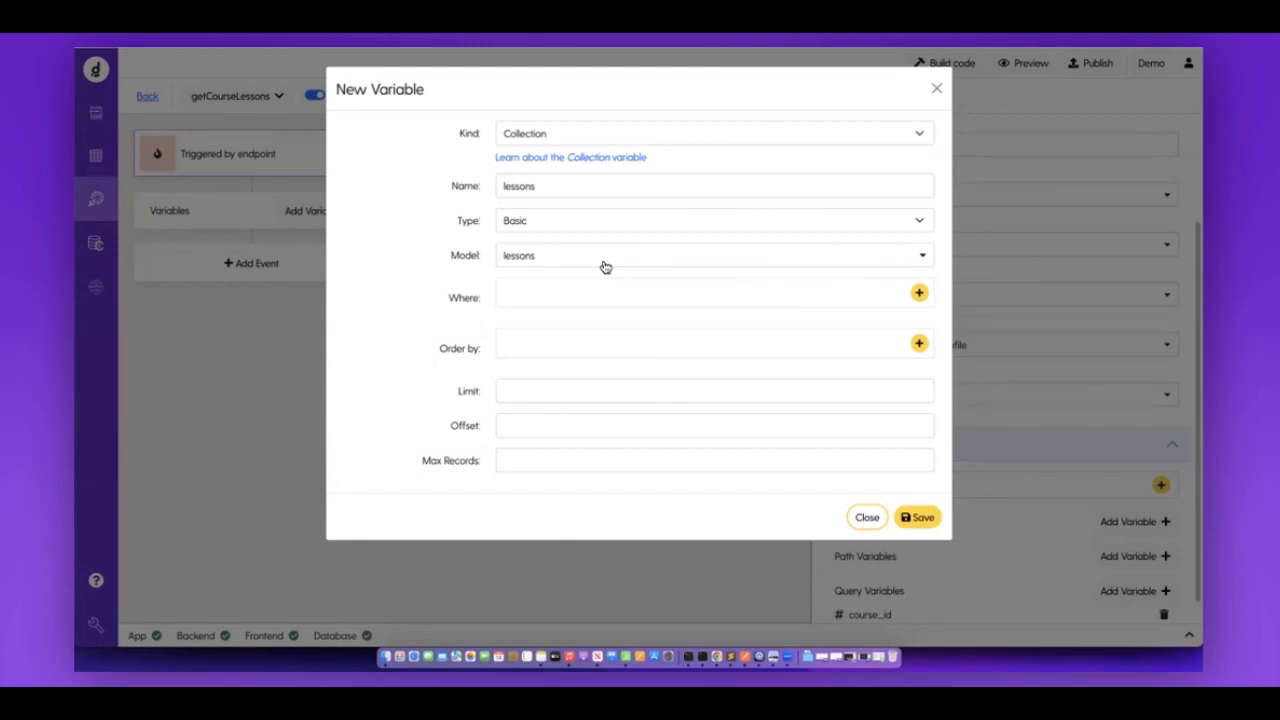
drag(447, 296, 578, 498)
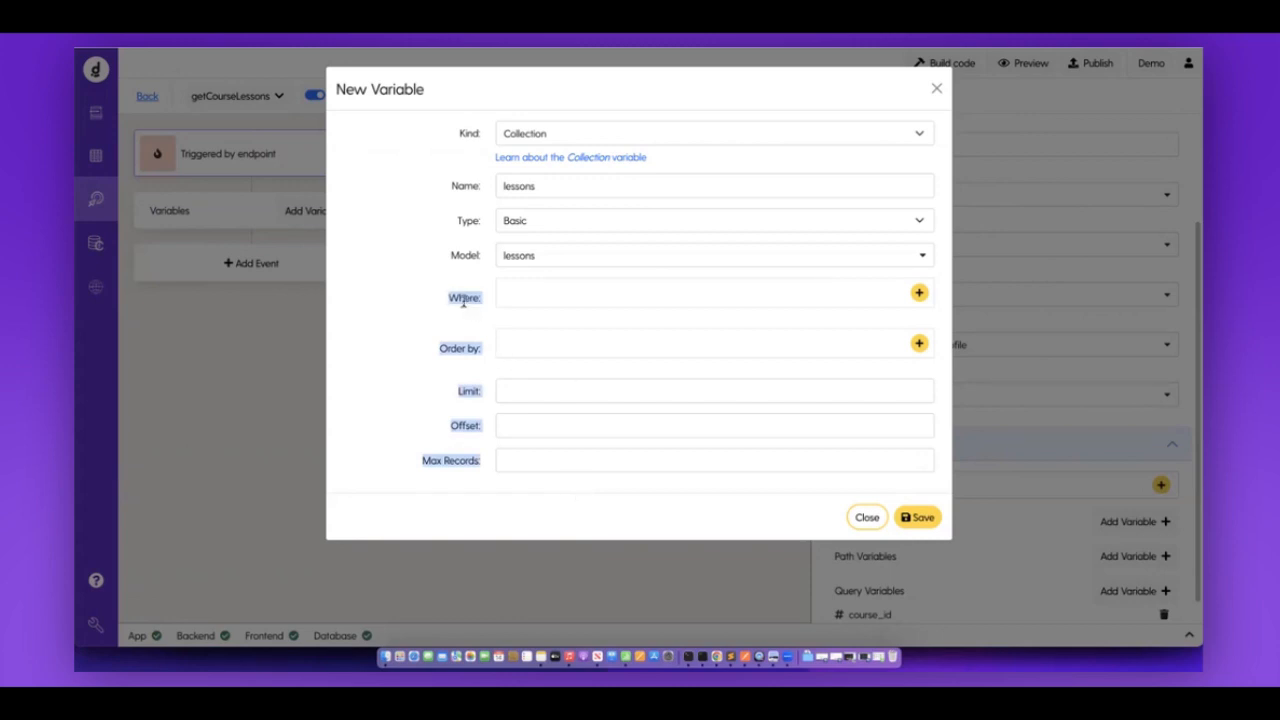
click(463, 300)
double_click(463, 300)
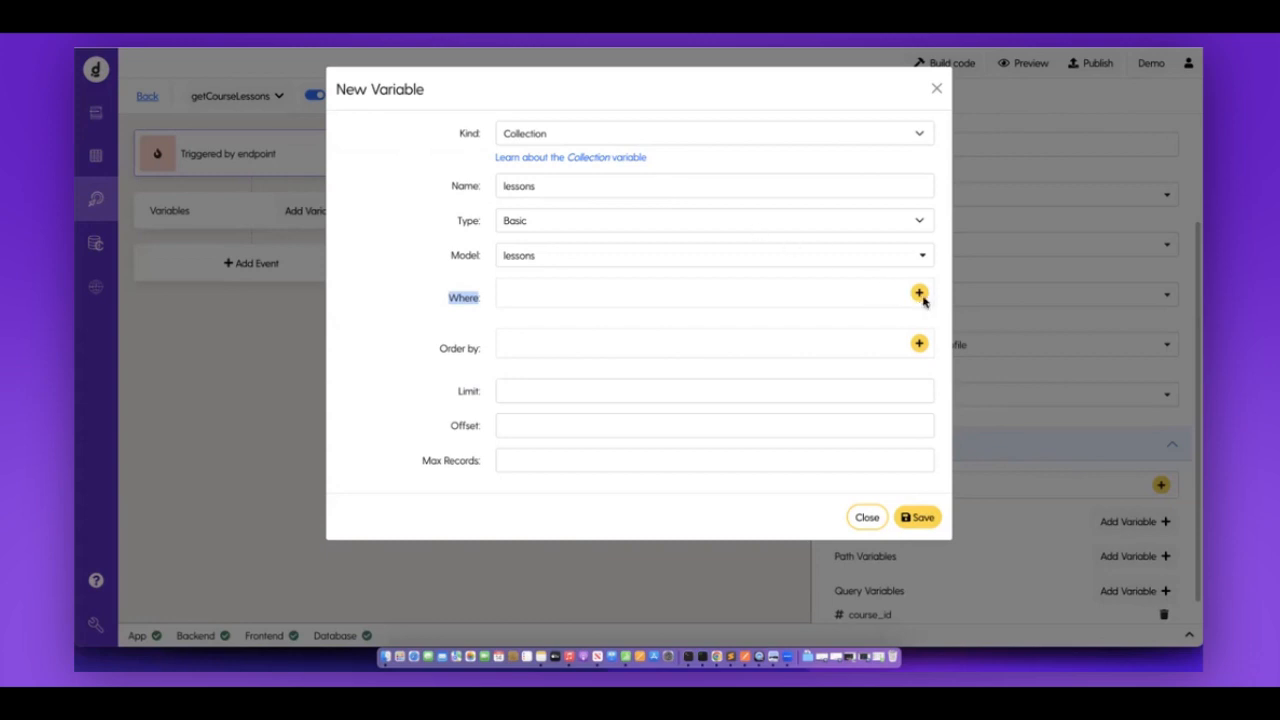
Filter the lessons collection where course_id equals the endpoint's course_id variable.
click(920, 296)
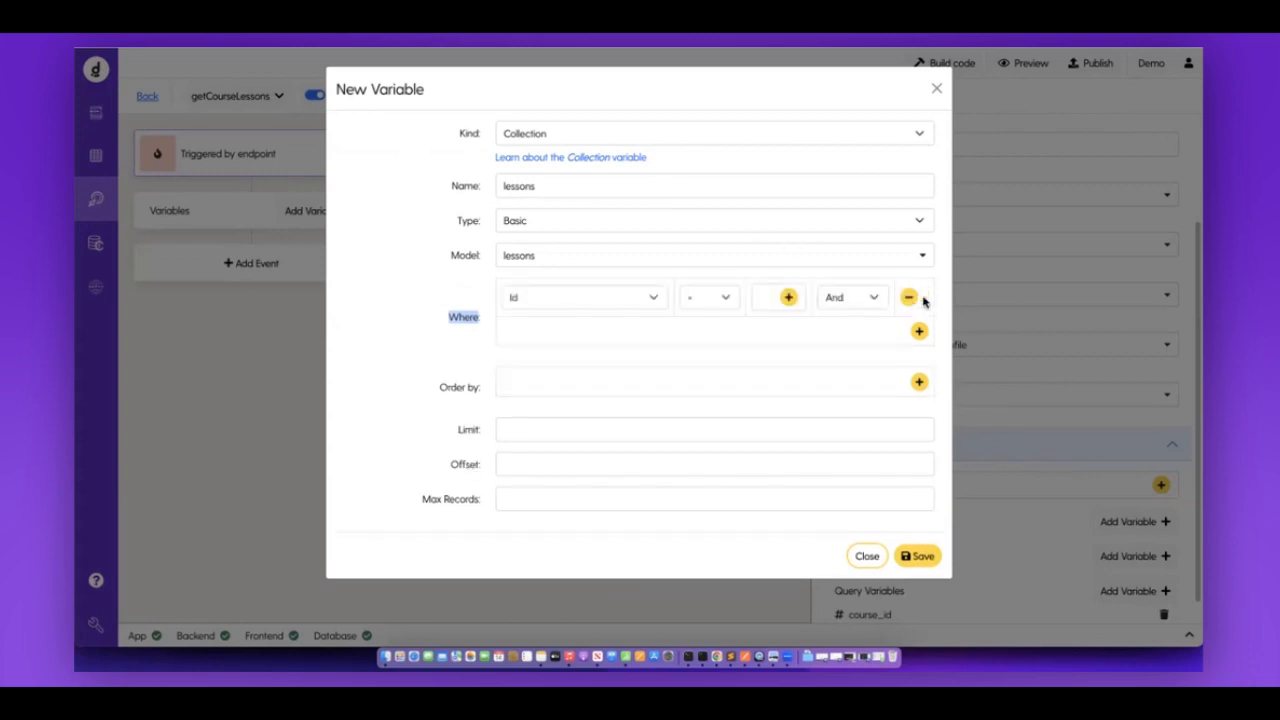
click(640, 299)
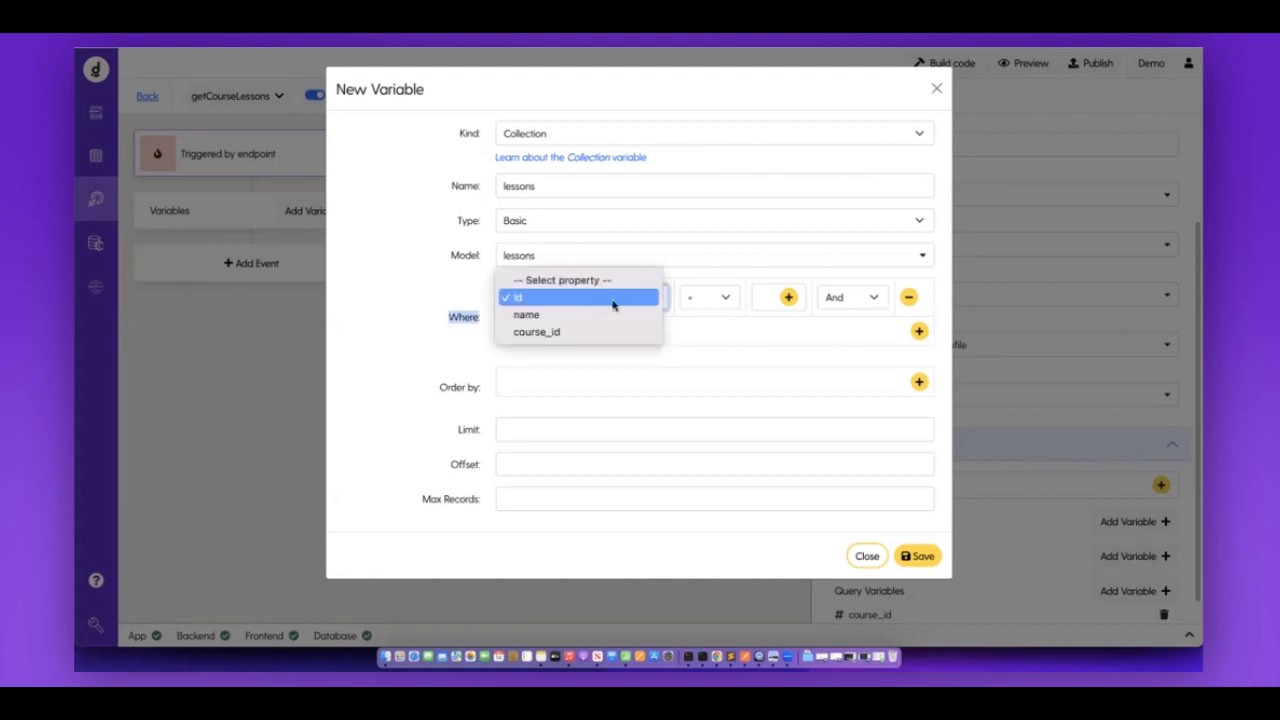
click(557, 328)
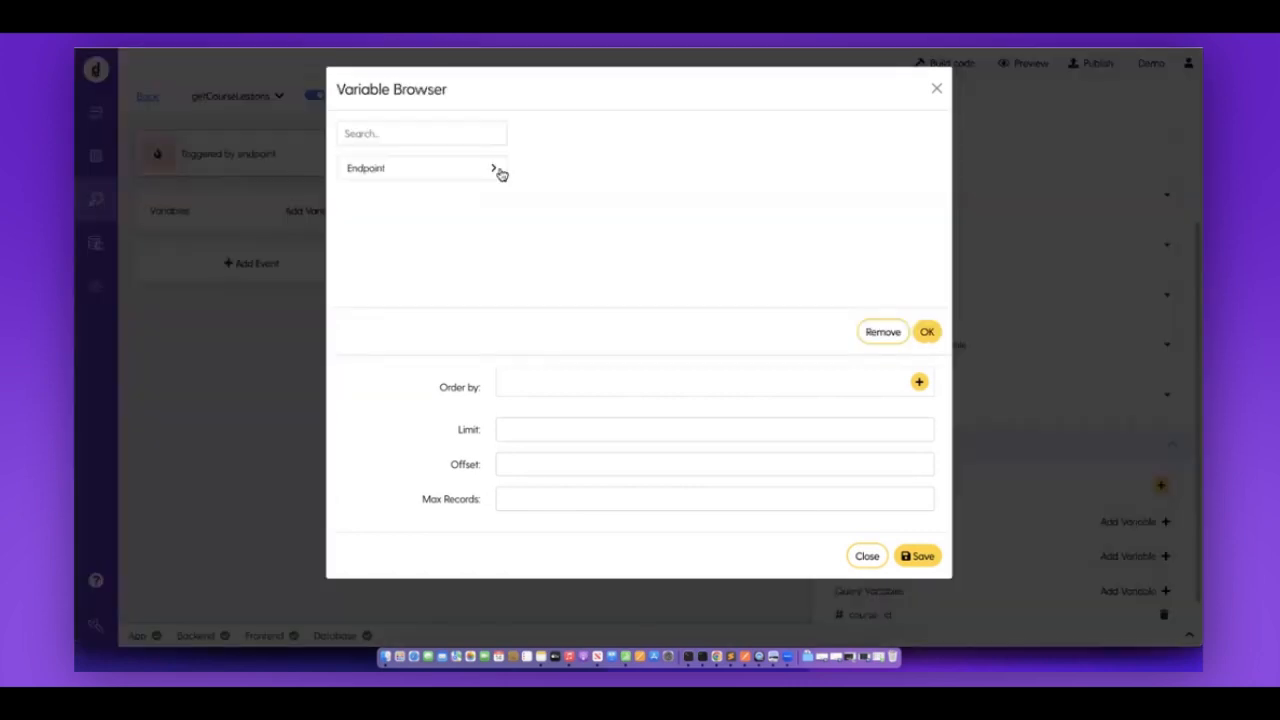
click(493, 170)
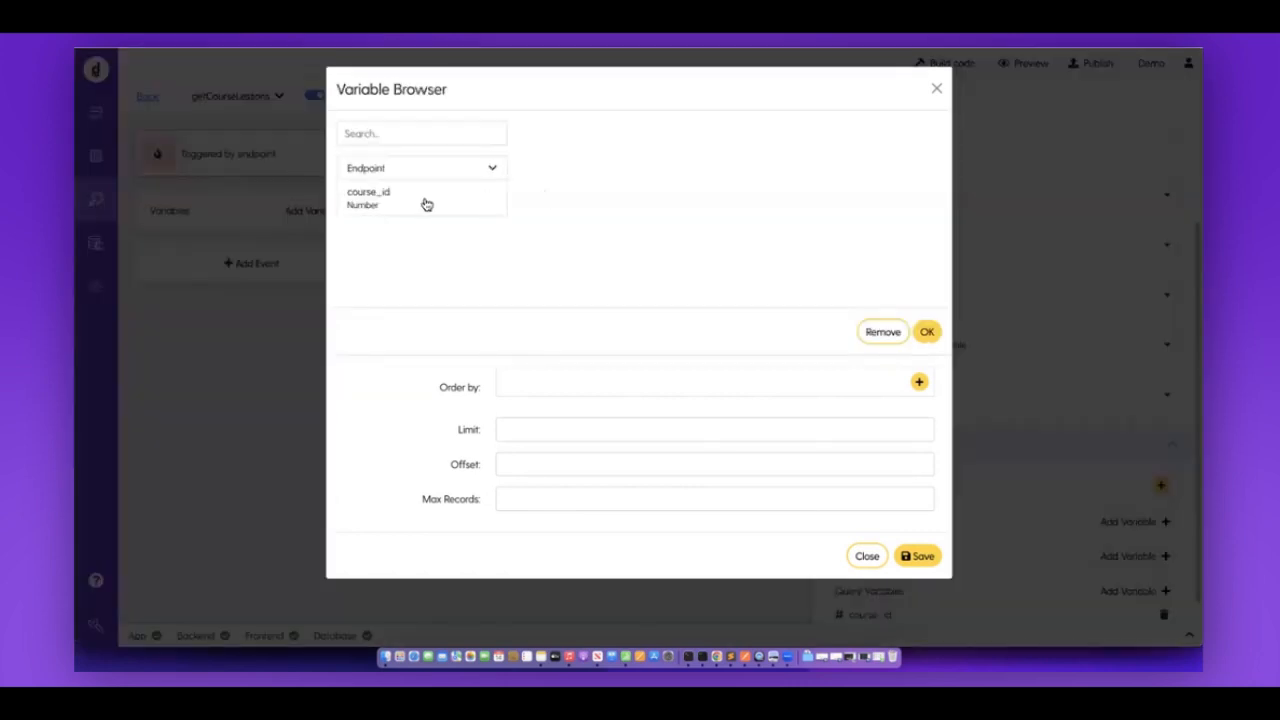
click(412, 205)
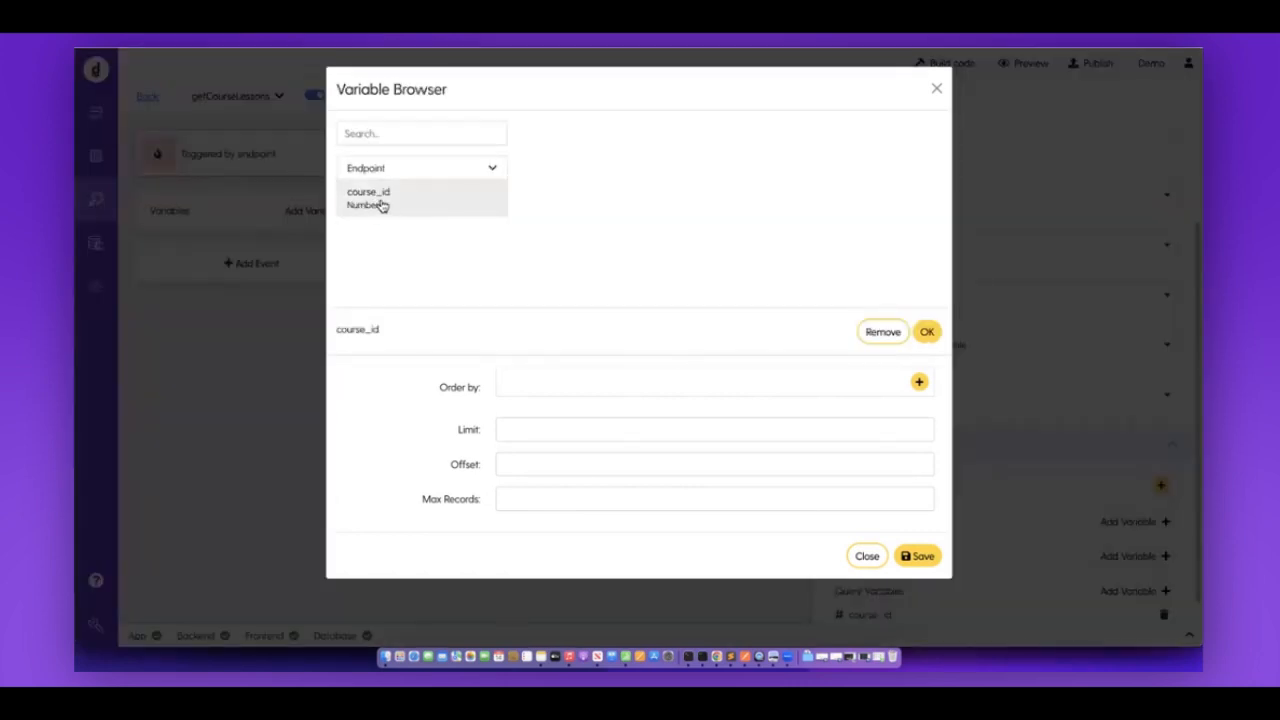
click(927, 331)
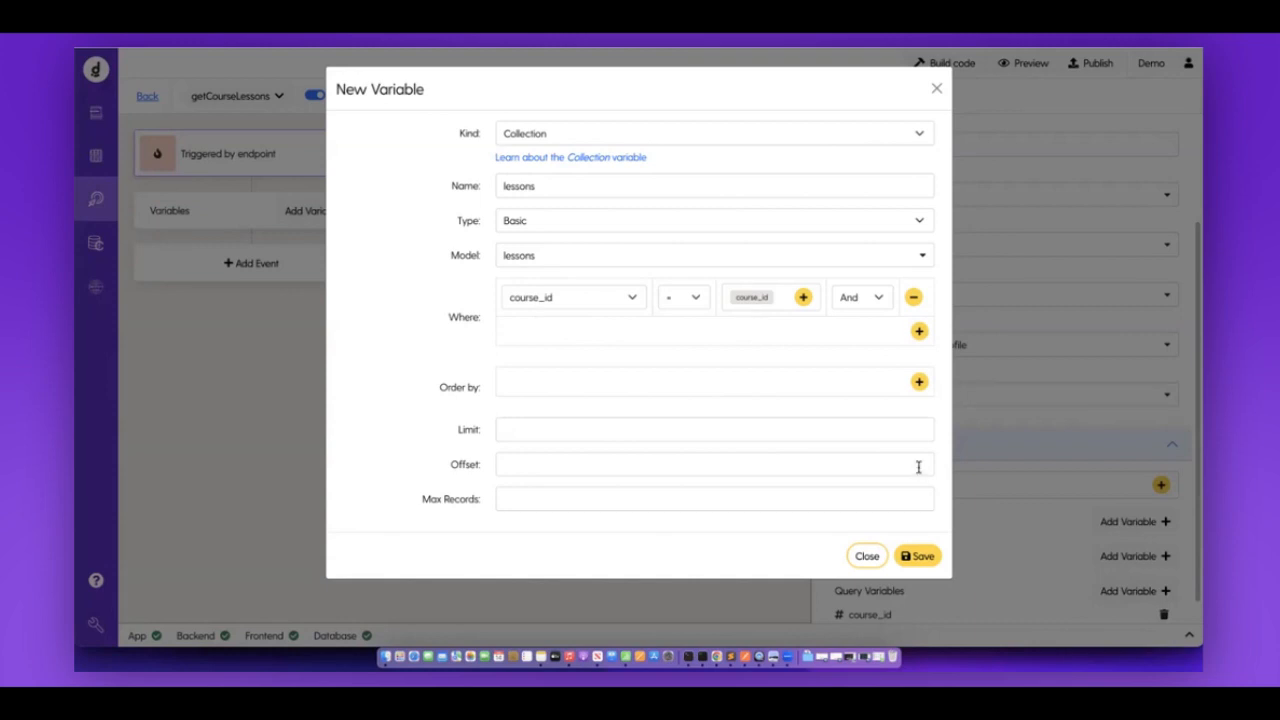
Save the lessons variable, set it as getCourseLessons' response, and return to Back-End Actions.
click(920, 556)
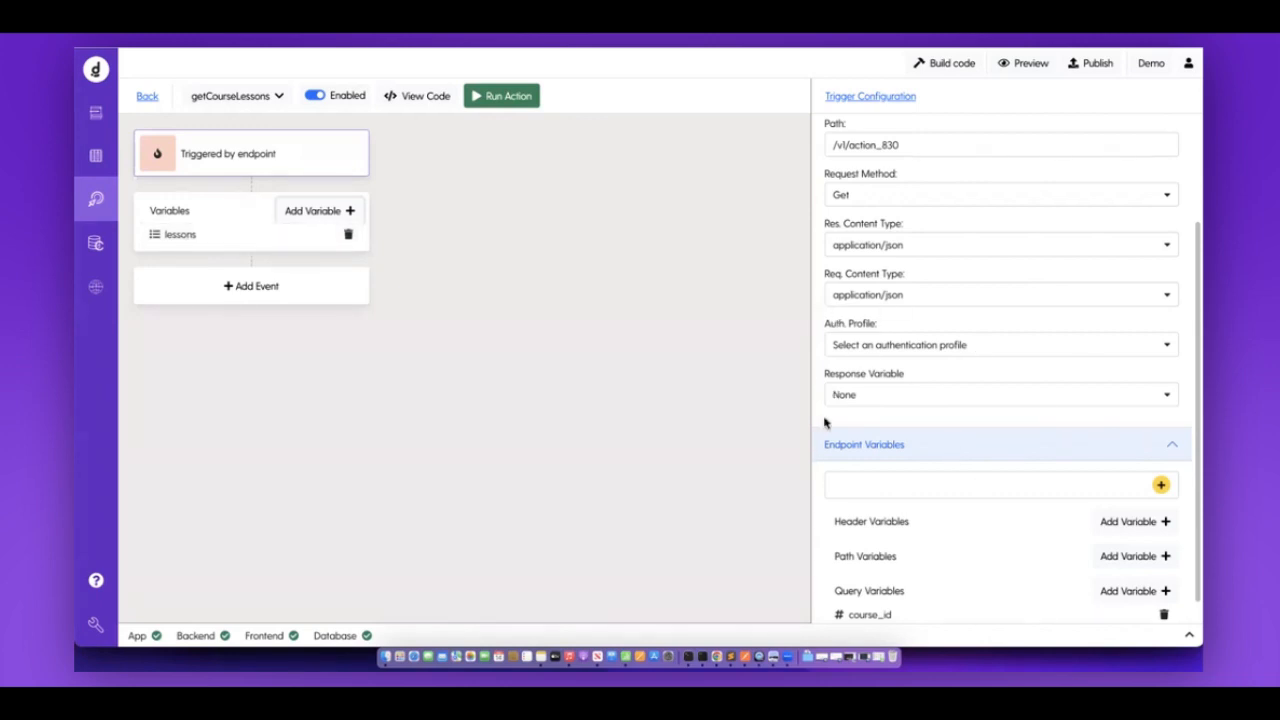
click(906, 400)
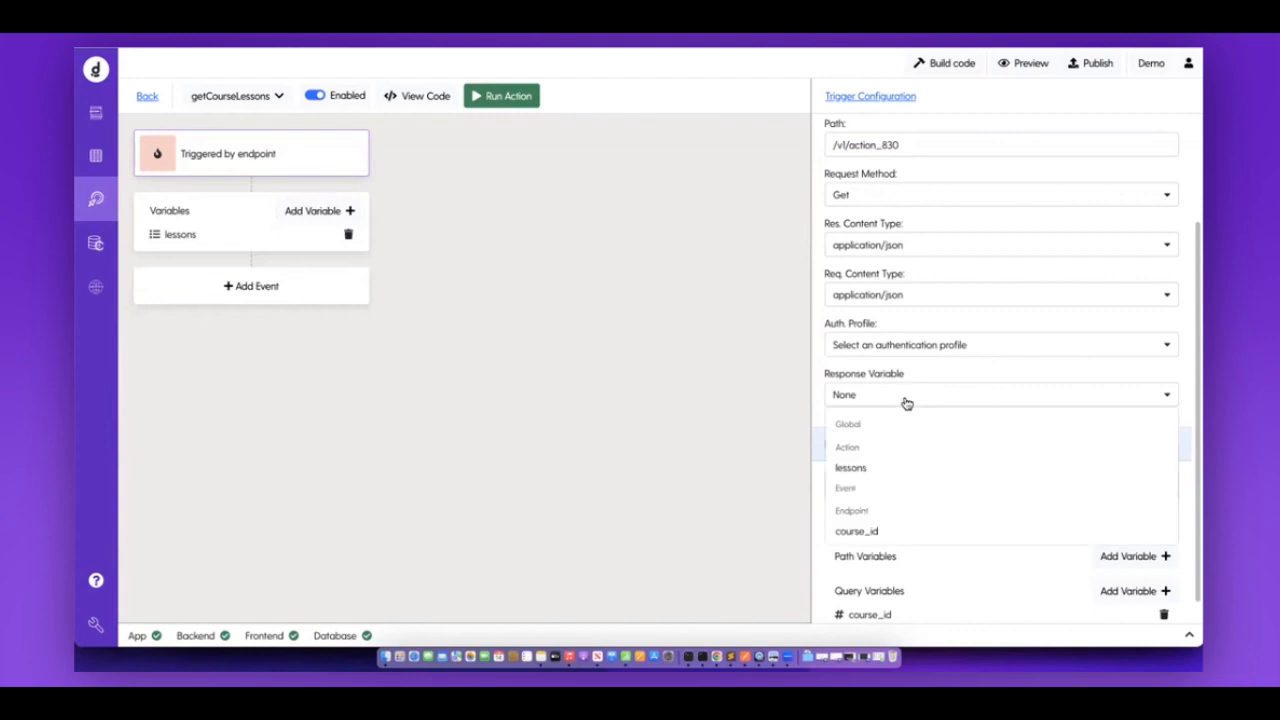
click(851, 469)
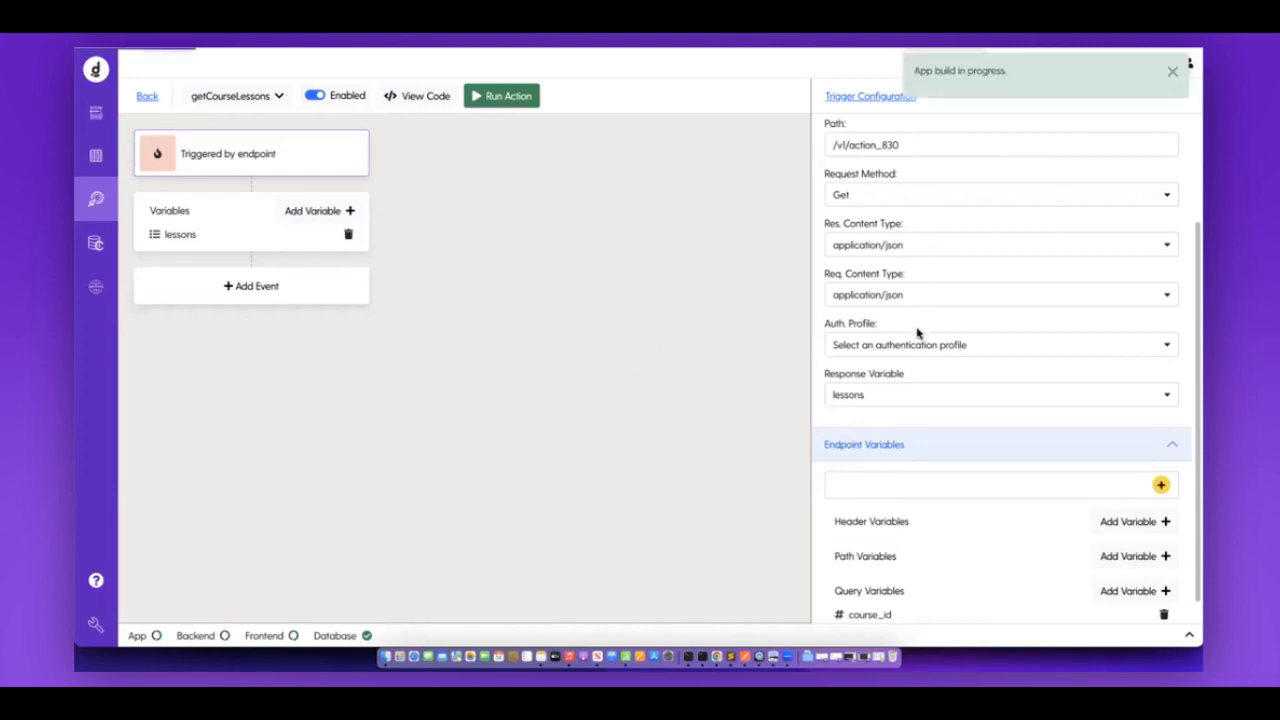
click(890, 403)
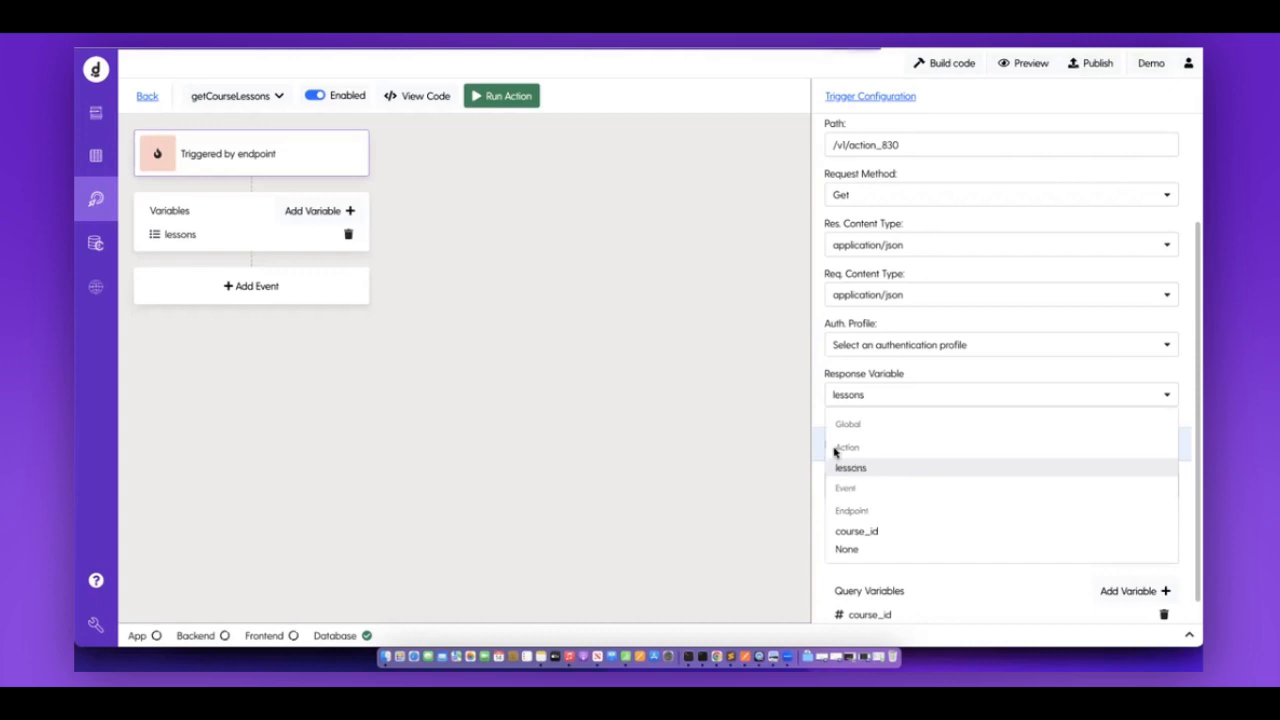
double_click(857, 455)
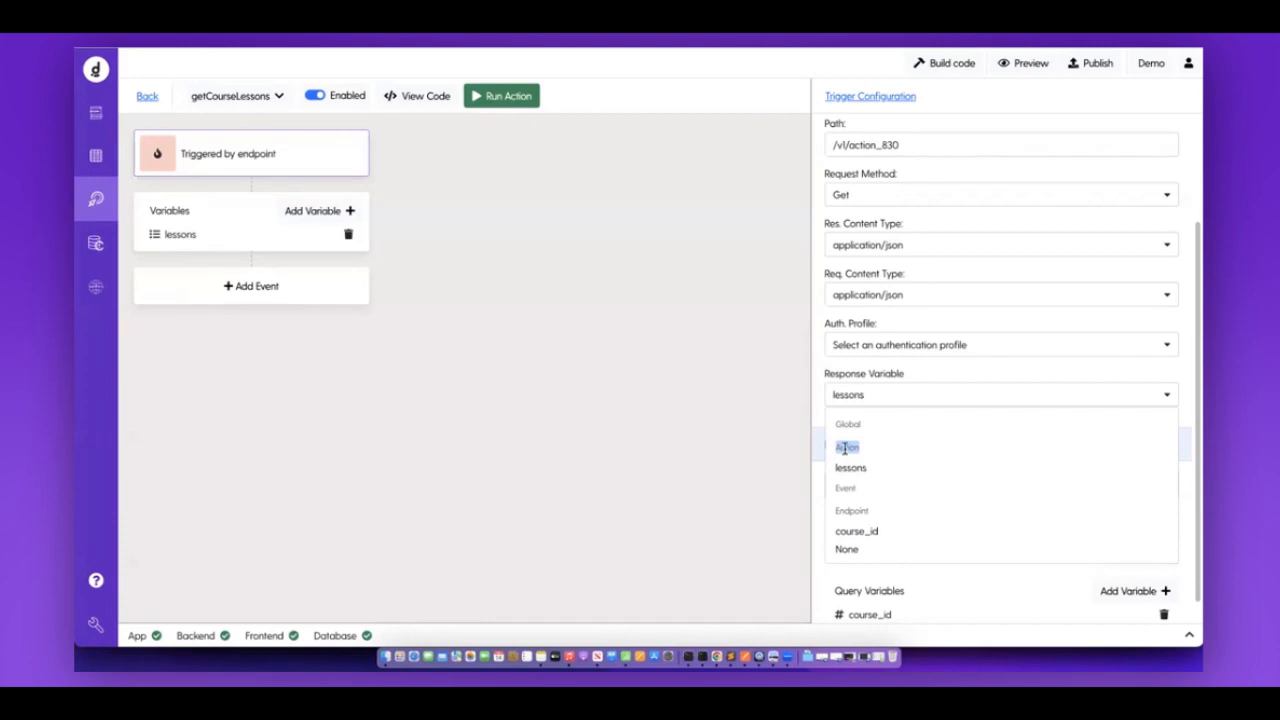
drag(834, 489, 861, 491)
click(148, 97)
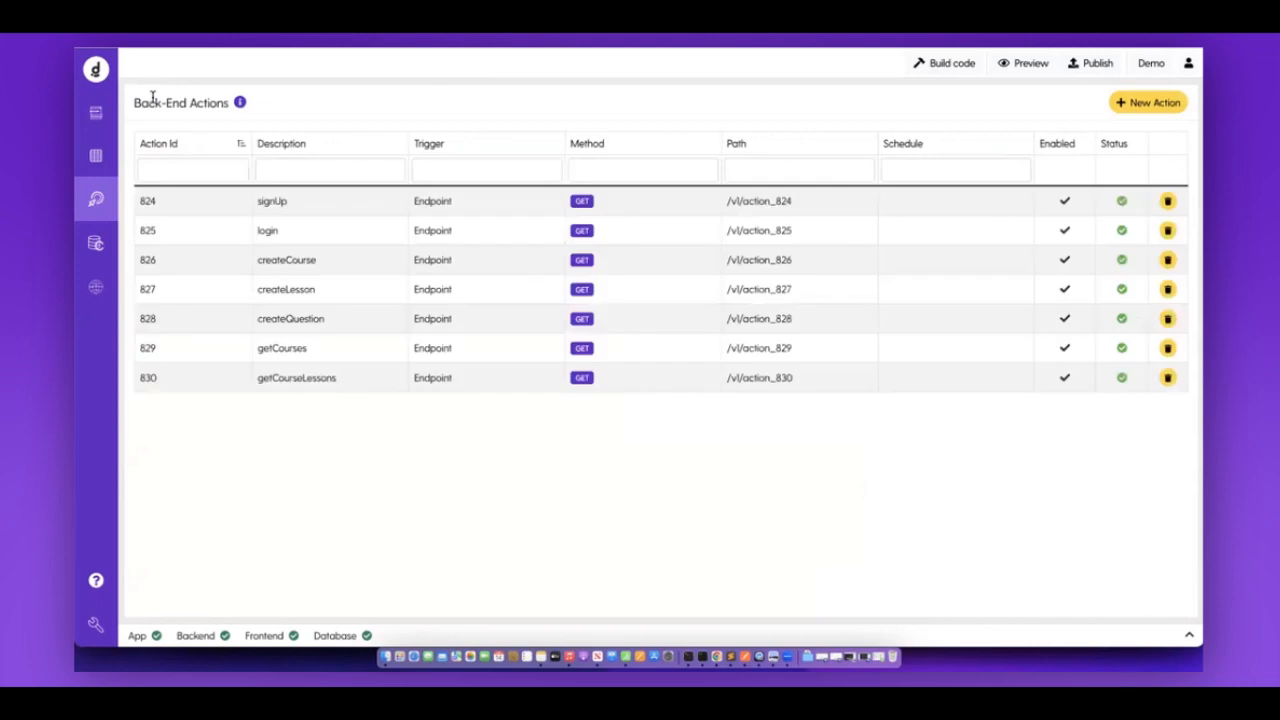
click(283, 348)
click(465, 105)
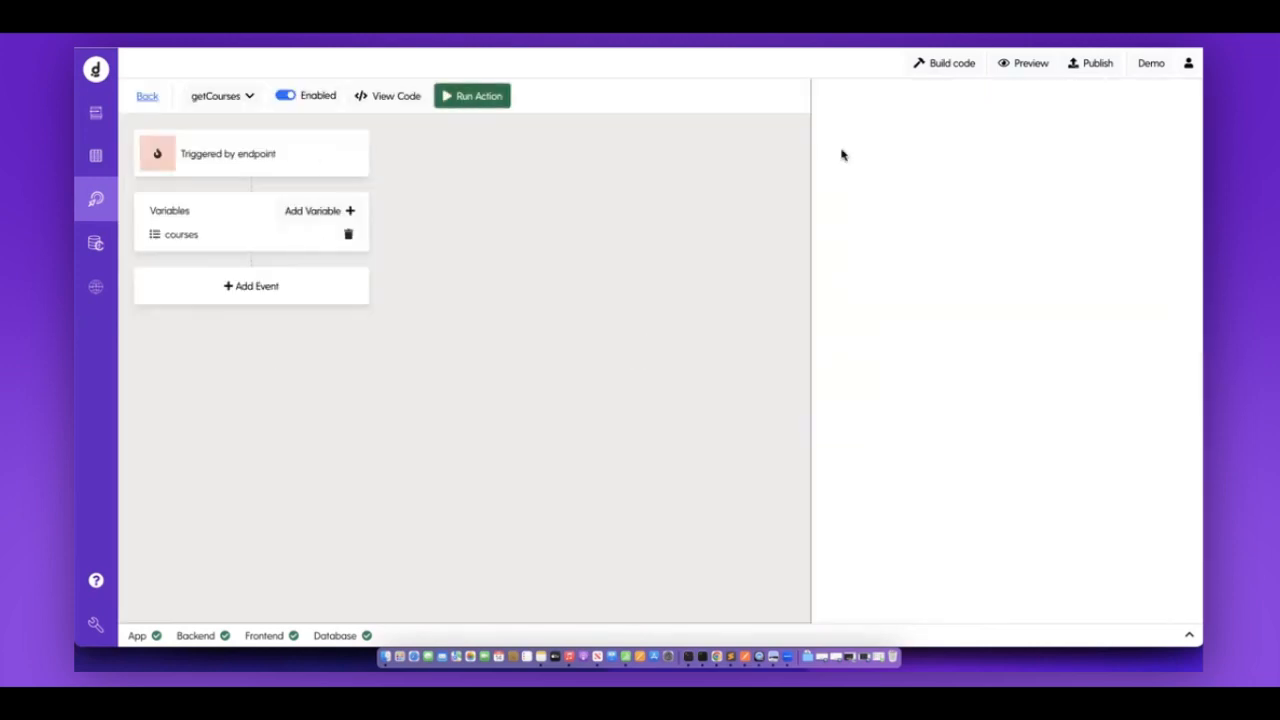
click(1165, 608)
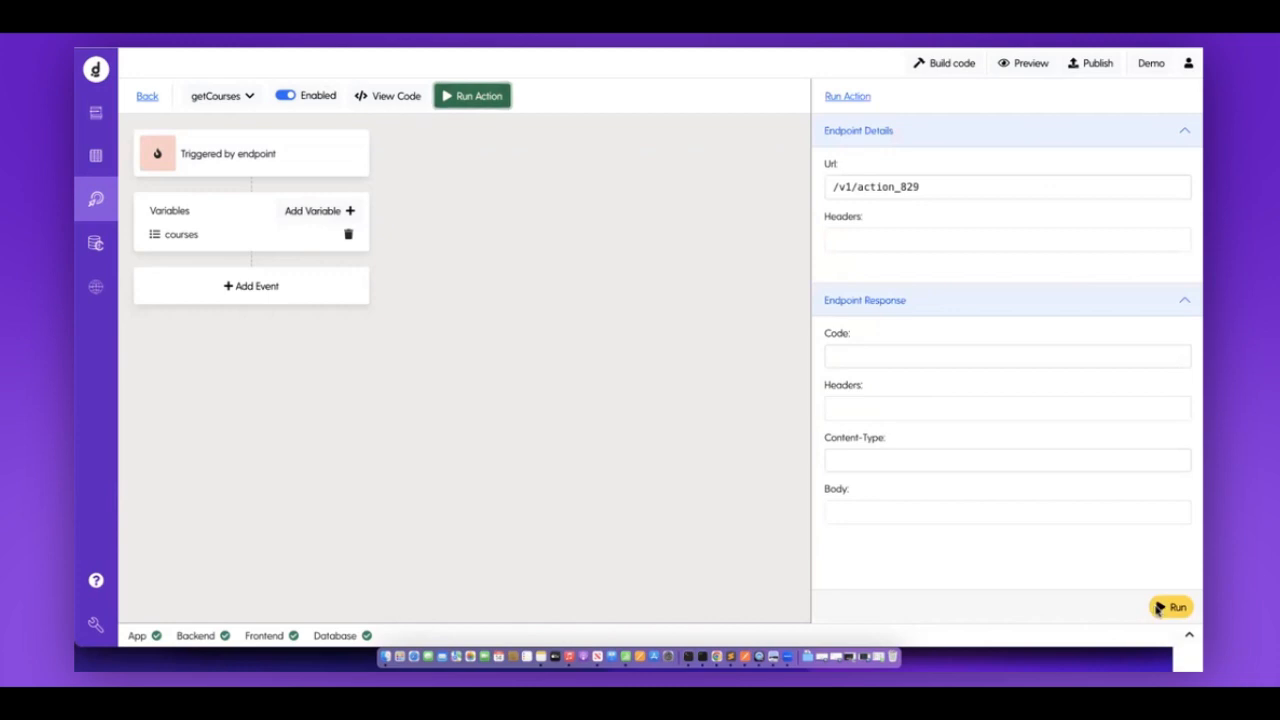
scroll(1046, 391, down, 3)
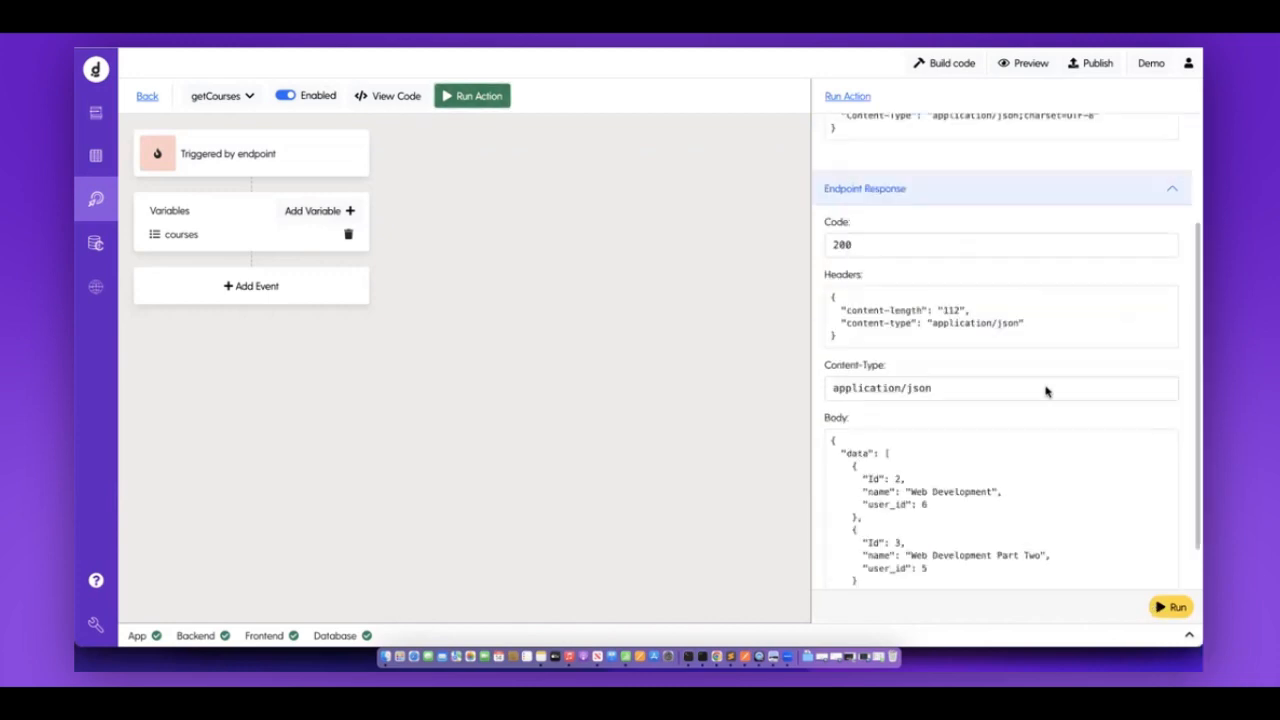
scroll(890, 410, down, 1)
drag(884, 403, 868, 545)
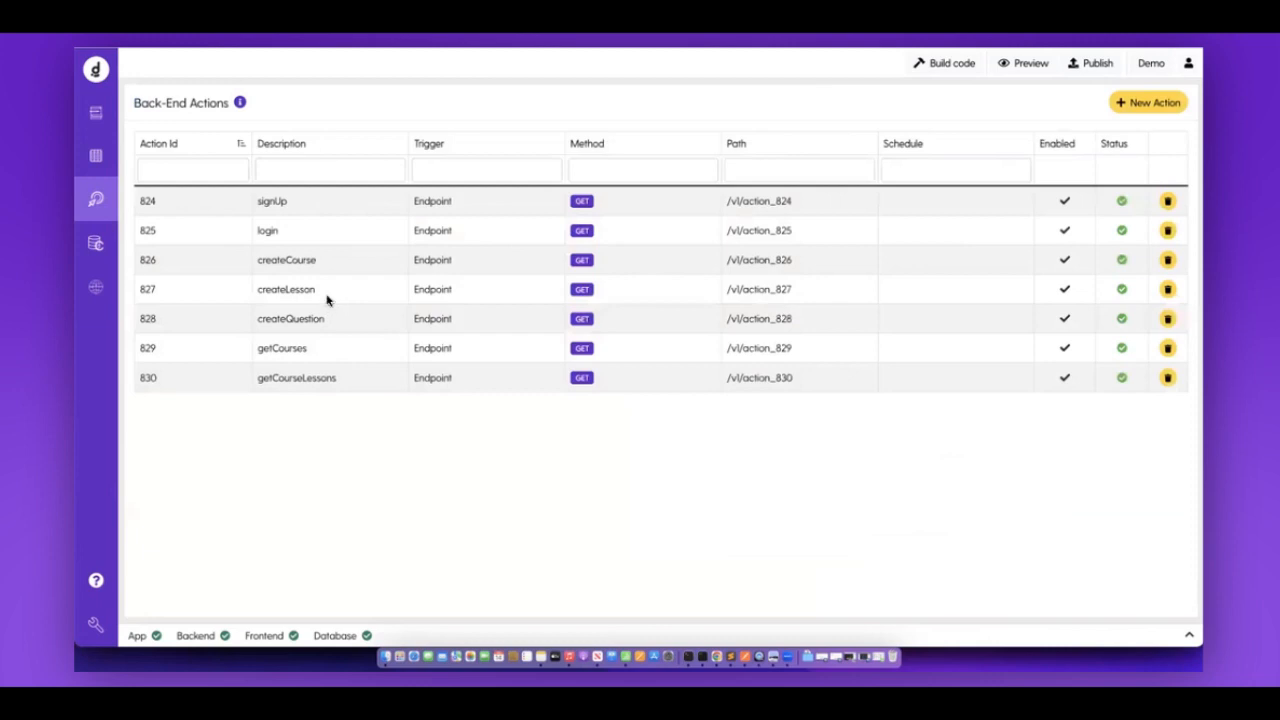
click(326, 297)
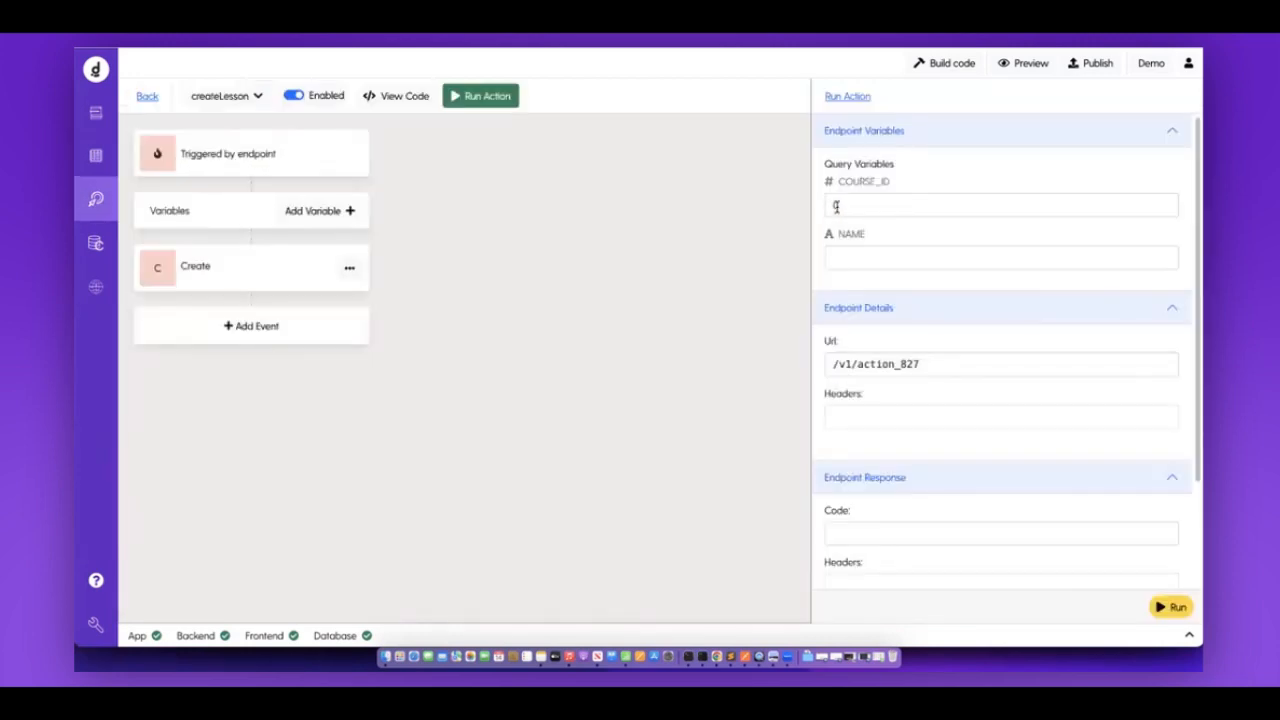
Run createLesson with course_id 2 and name 'Lesson One', then check the lessons table.
click(871, 213)
text(2)
click(876, 258)
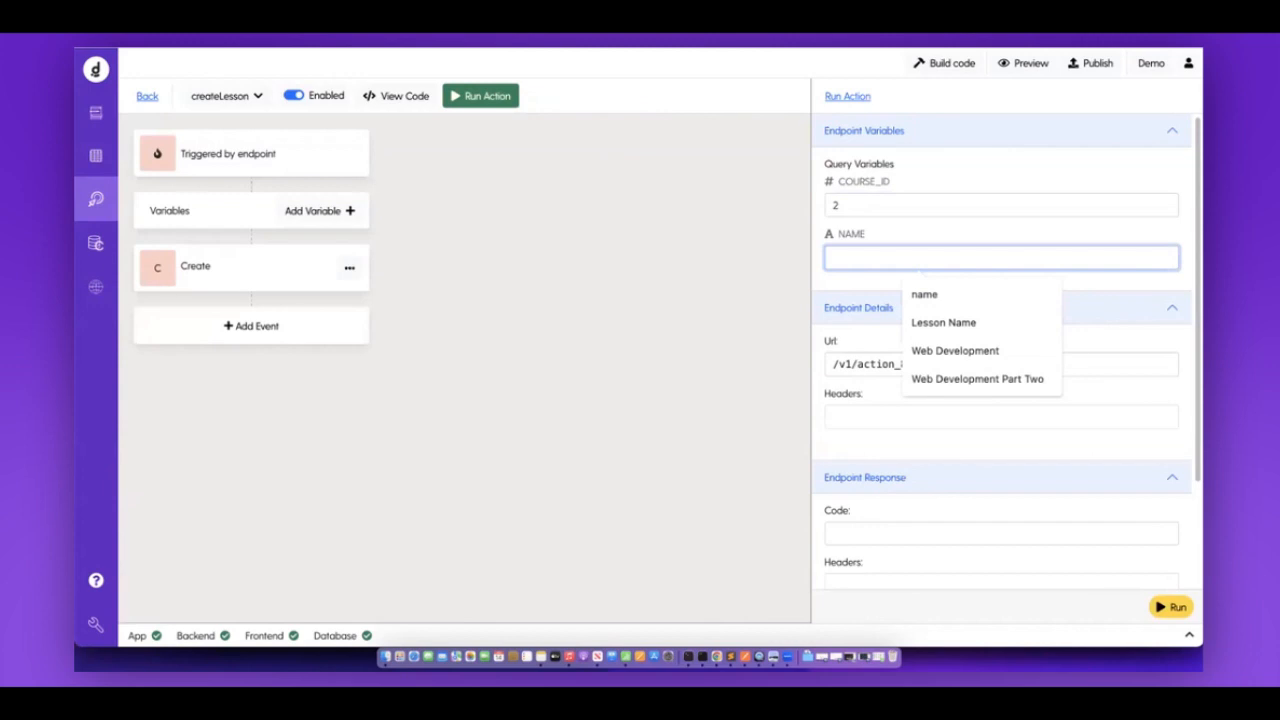
text(Lesson One)
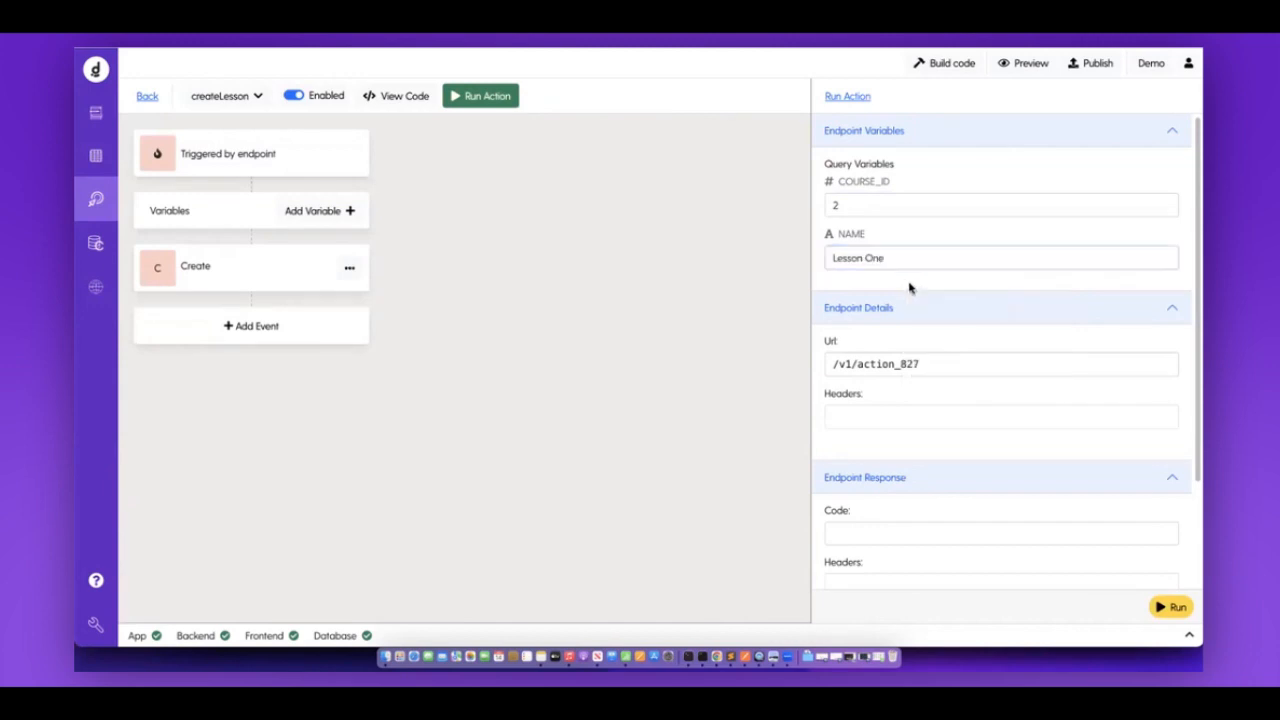
click(1175, 608)
click(111, 157)
click(337, 95)
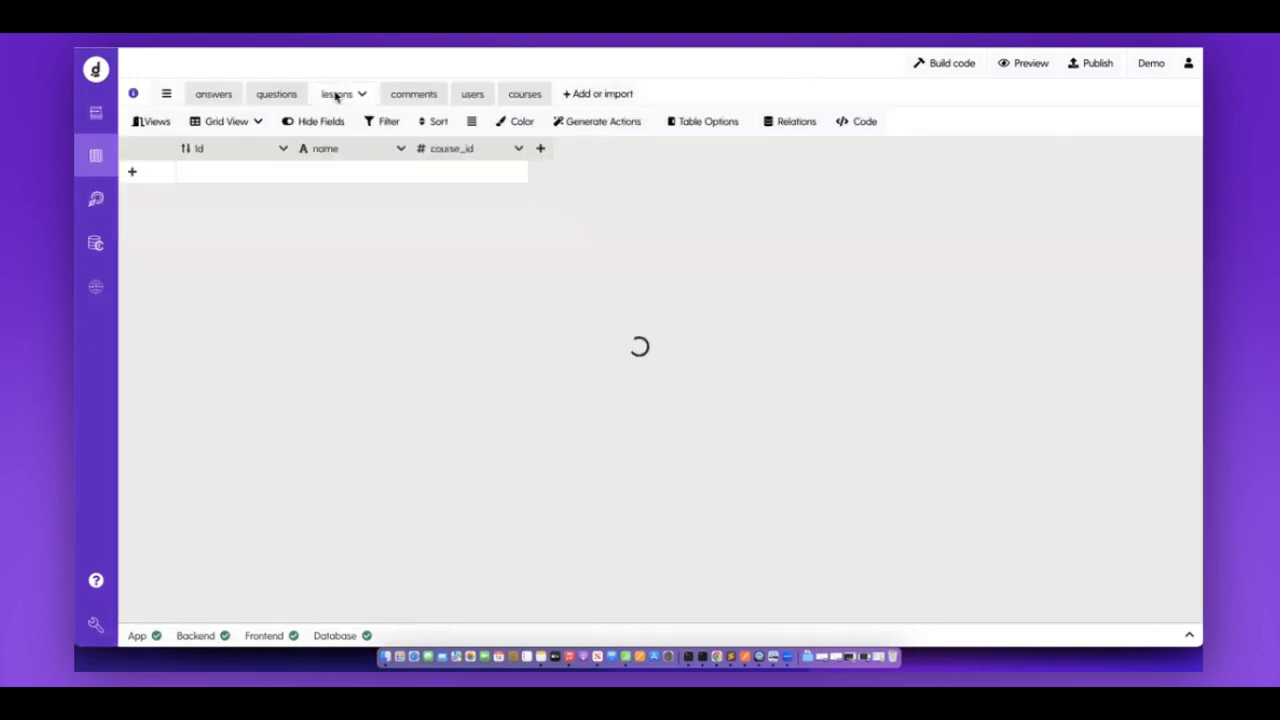
click(115, 213)
scroll(943, 323, up, 2)
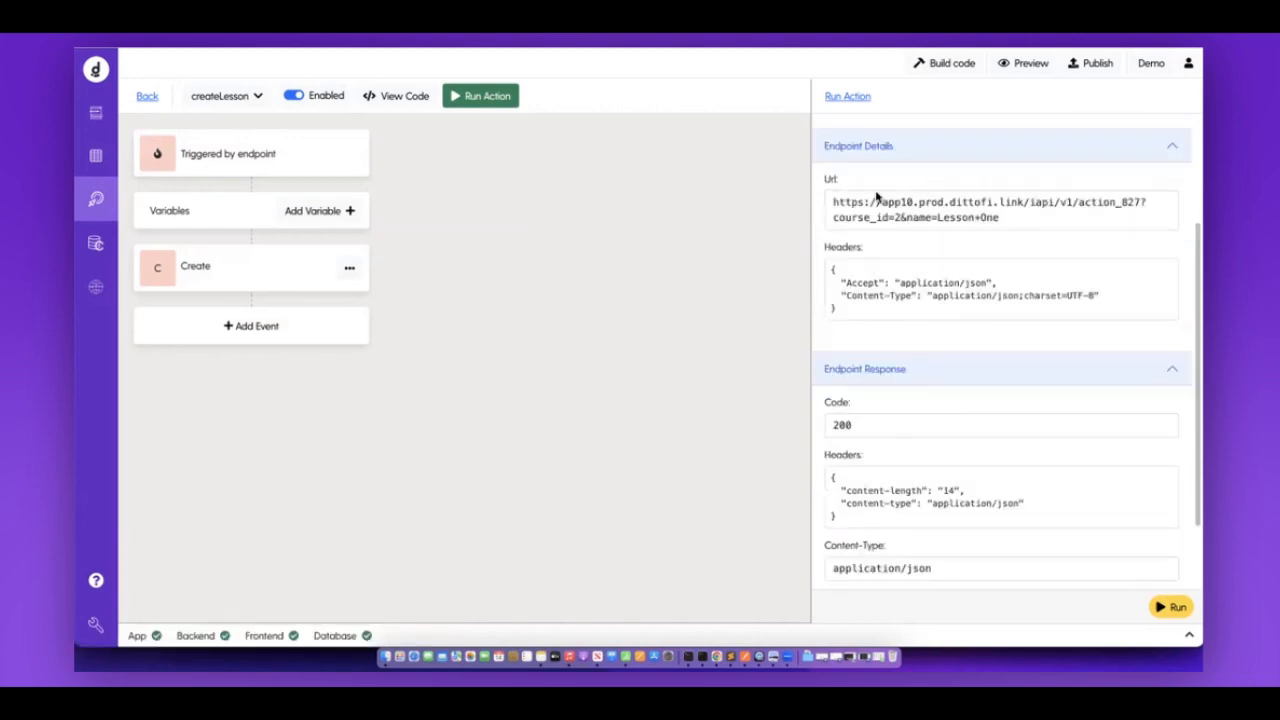
scroll(866, 270, up, 2)
Change the lesson name to 'Lesson Two' and check the courses table.
double_click(873, 258)
text(Two)
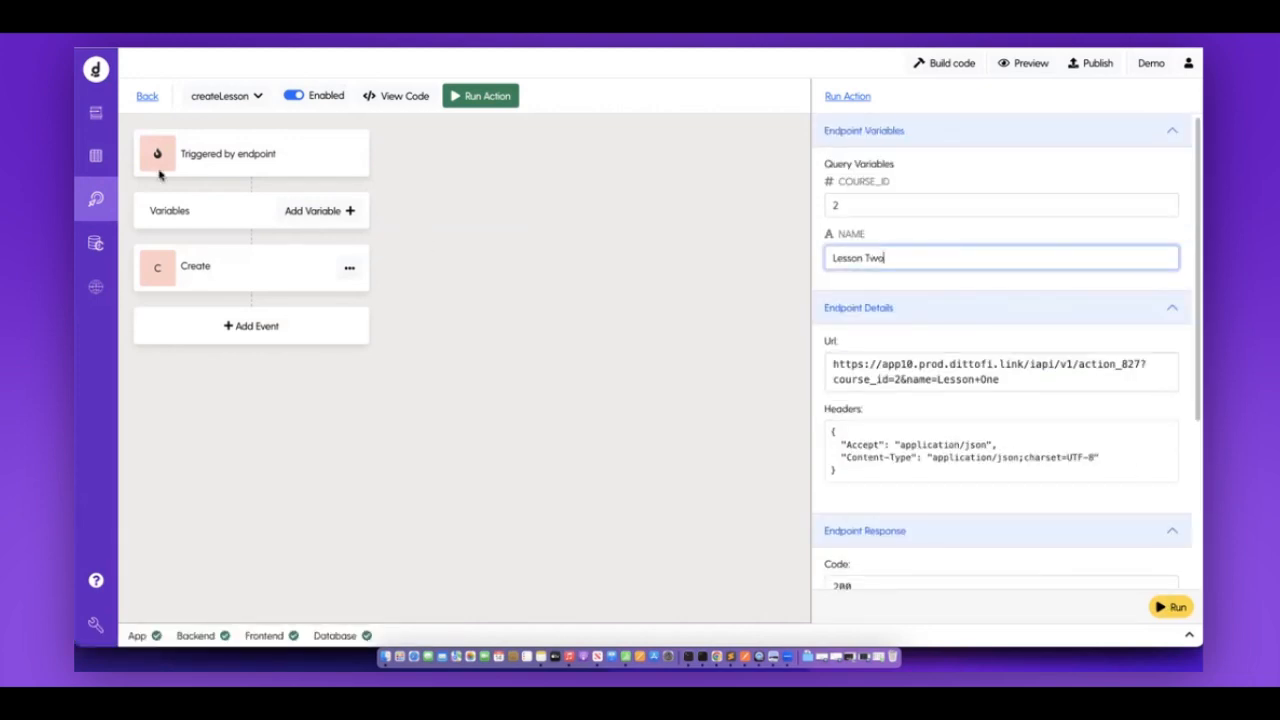
click(98, 165)
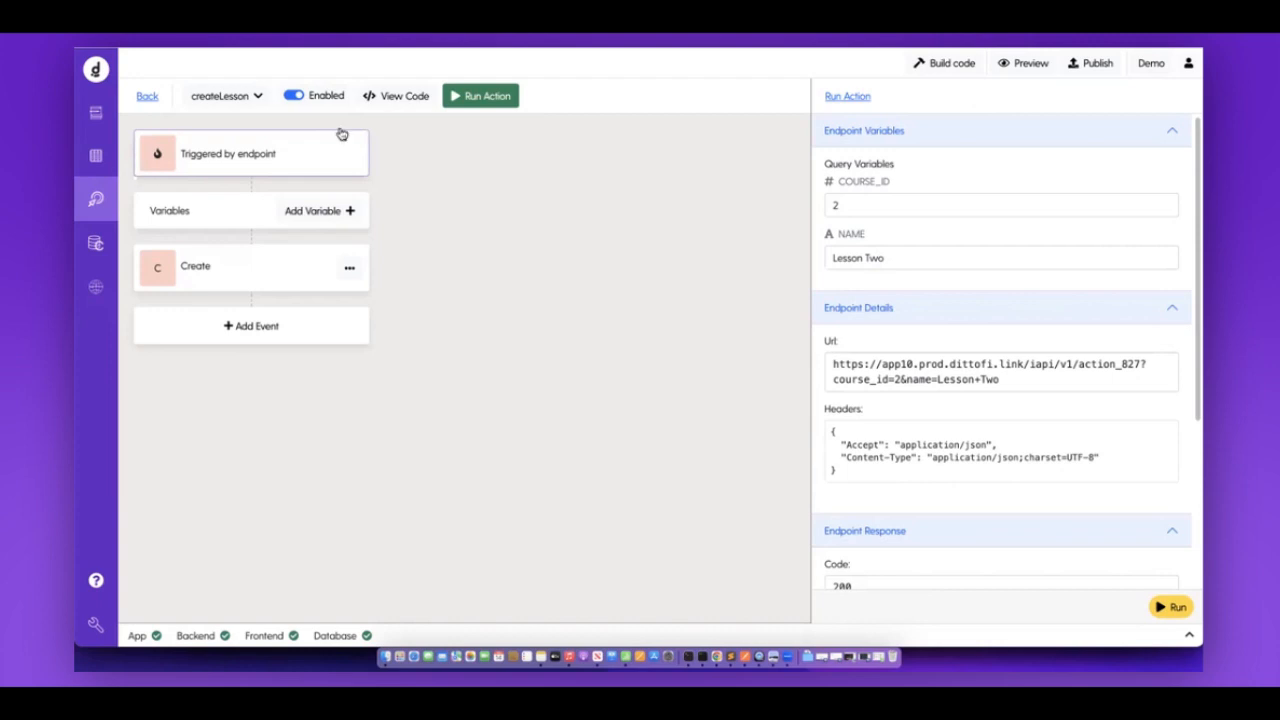
click(522, 93)
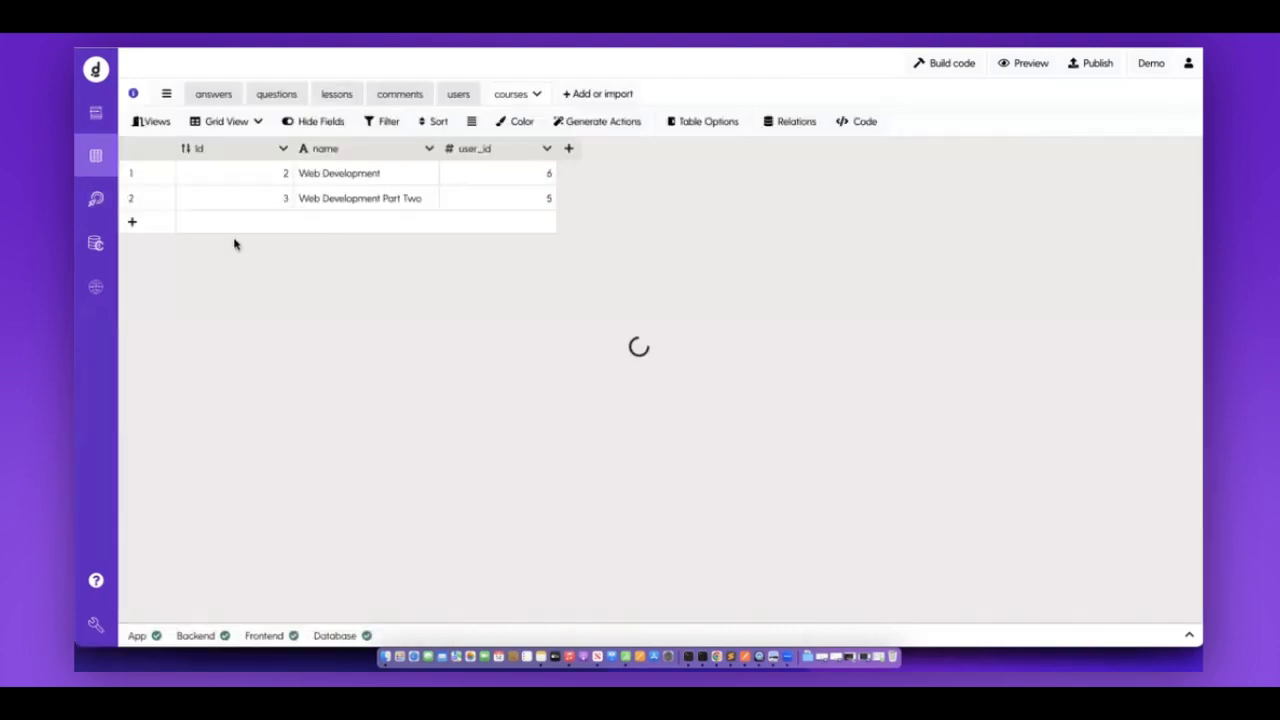
click(96, 199)
Run createLesson for course 3 with name 'Lesson For Course 3' and verify it in the lessons table.
click(860, 205)
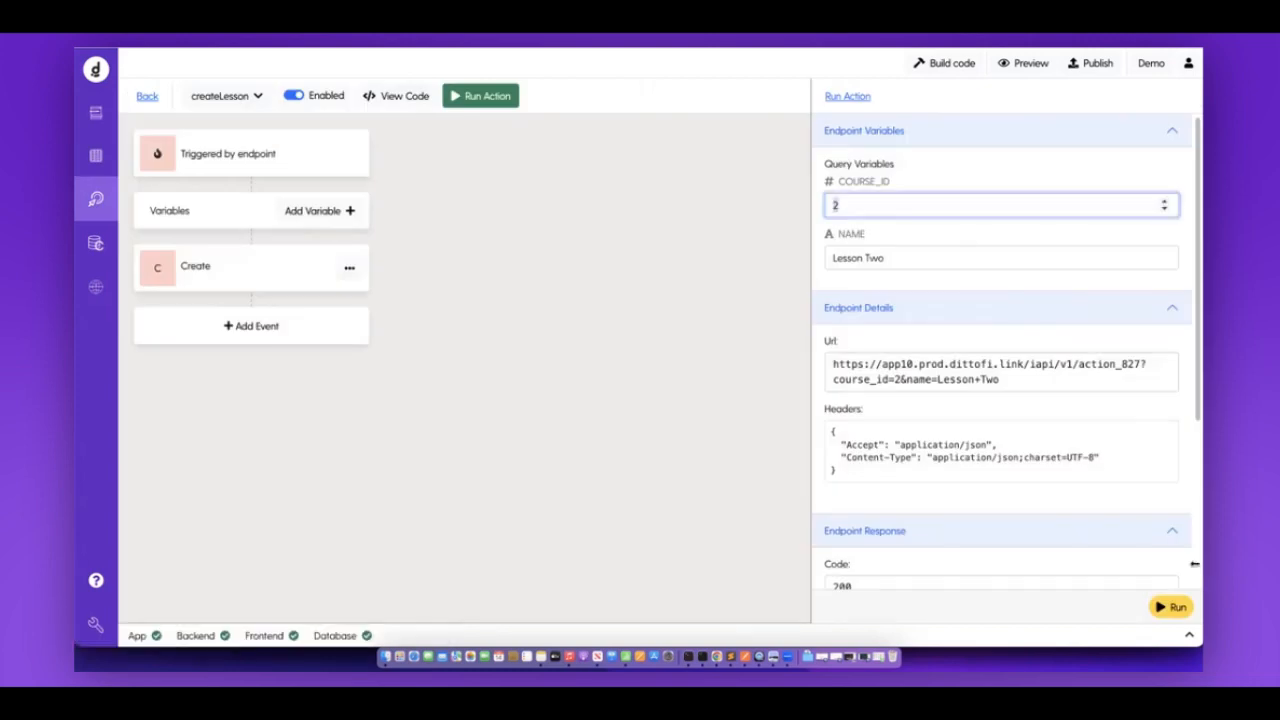
double_click(876, 258)
text(On)
key(BackSpace)
key(BackSpace)
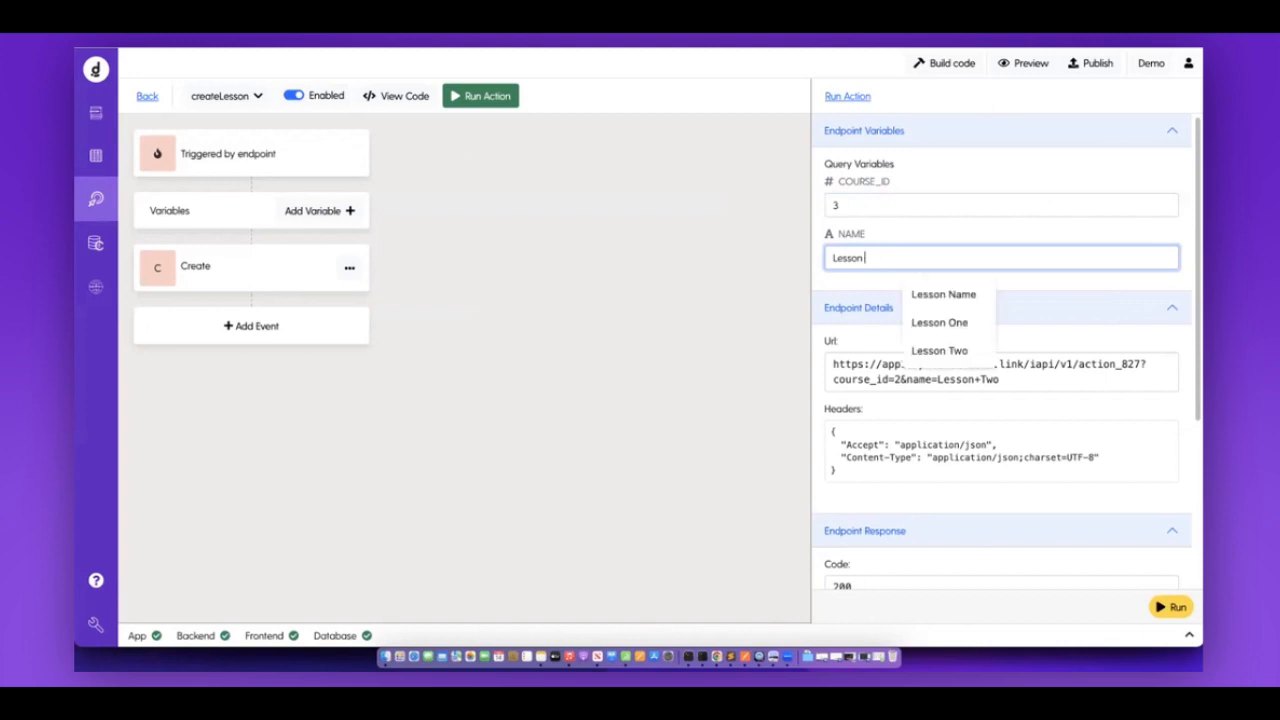
text(For Cour)
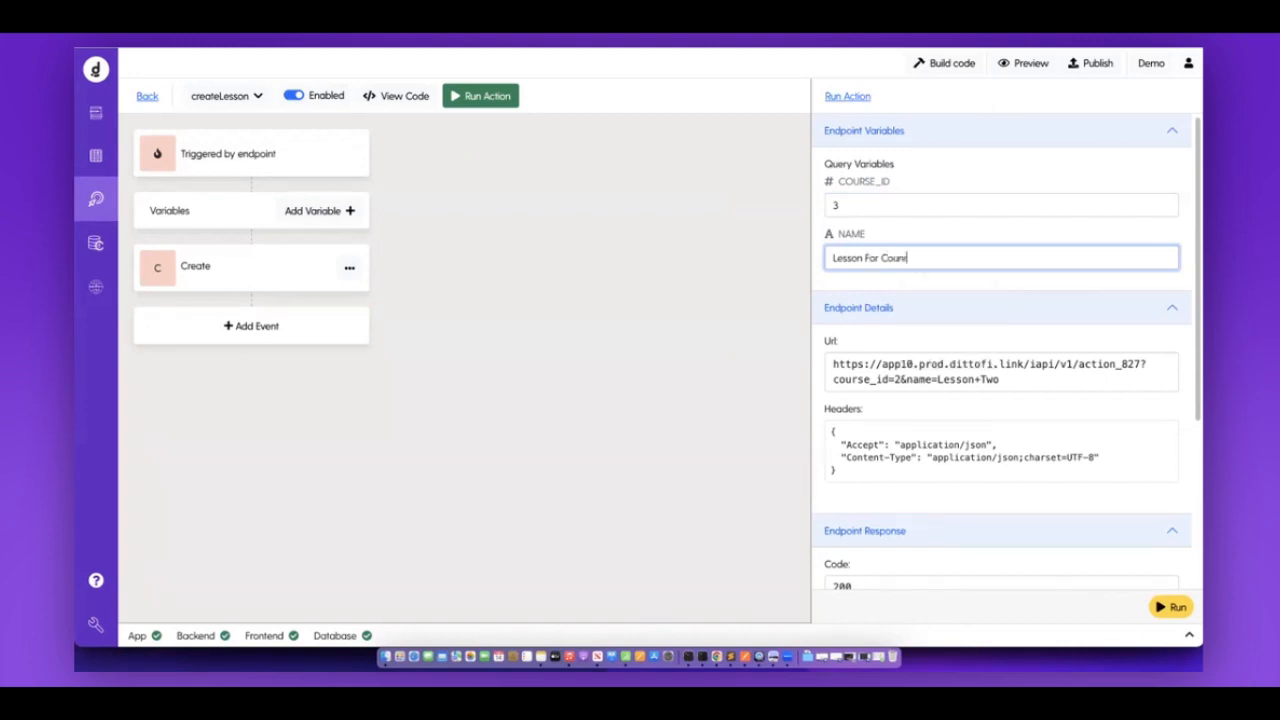
text(se 3)
click(1176, 614)
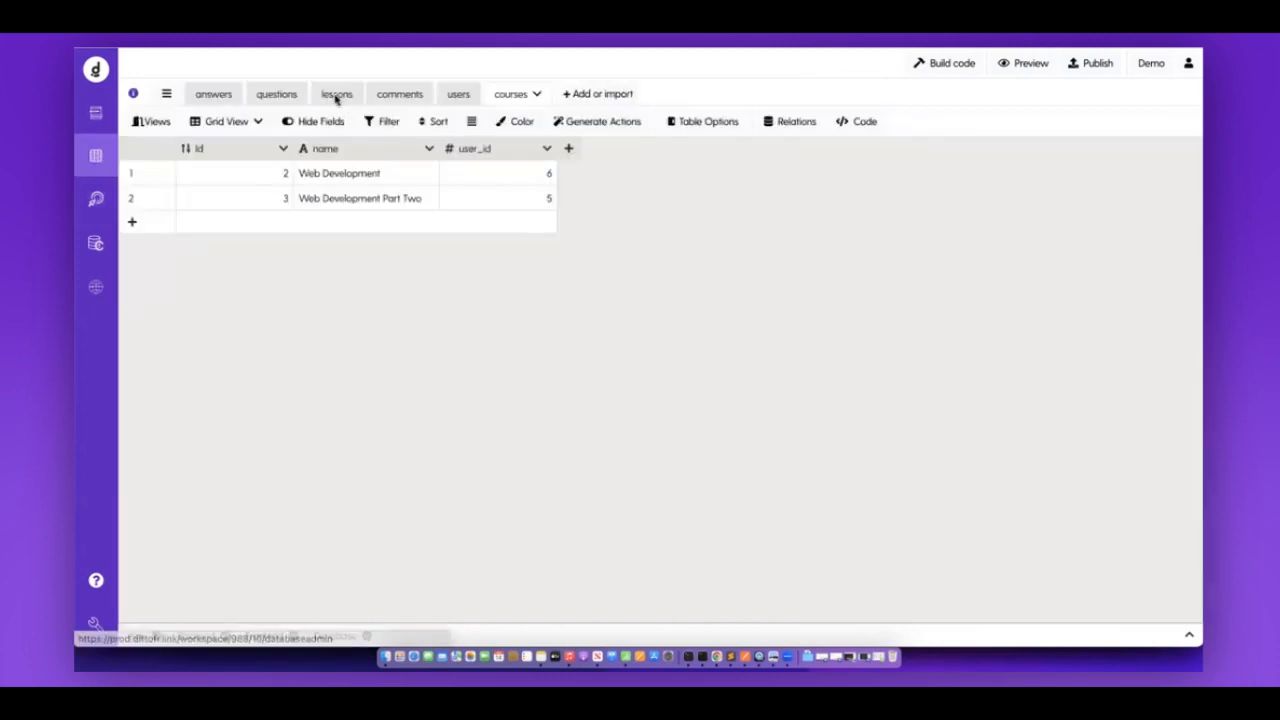
click(337, 96)
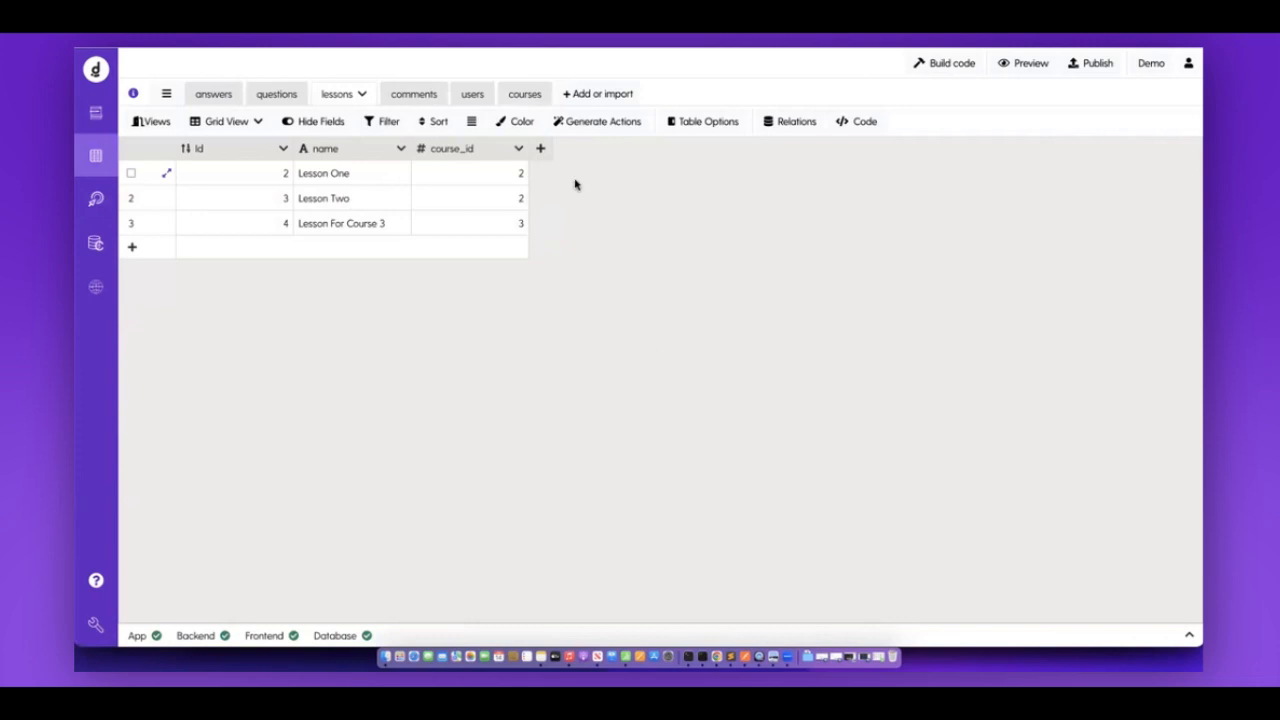
click(468, 203)
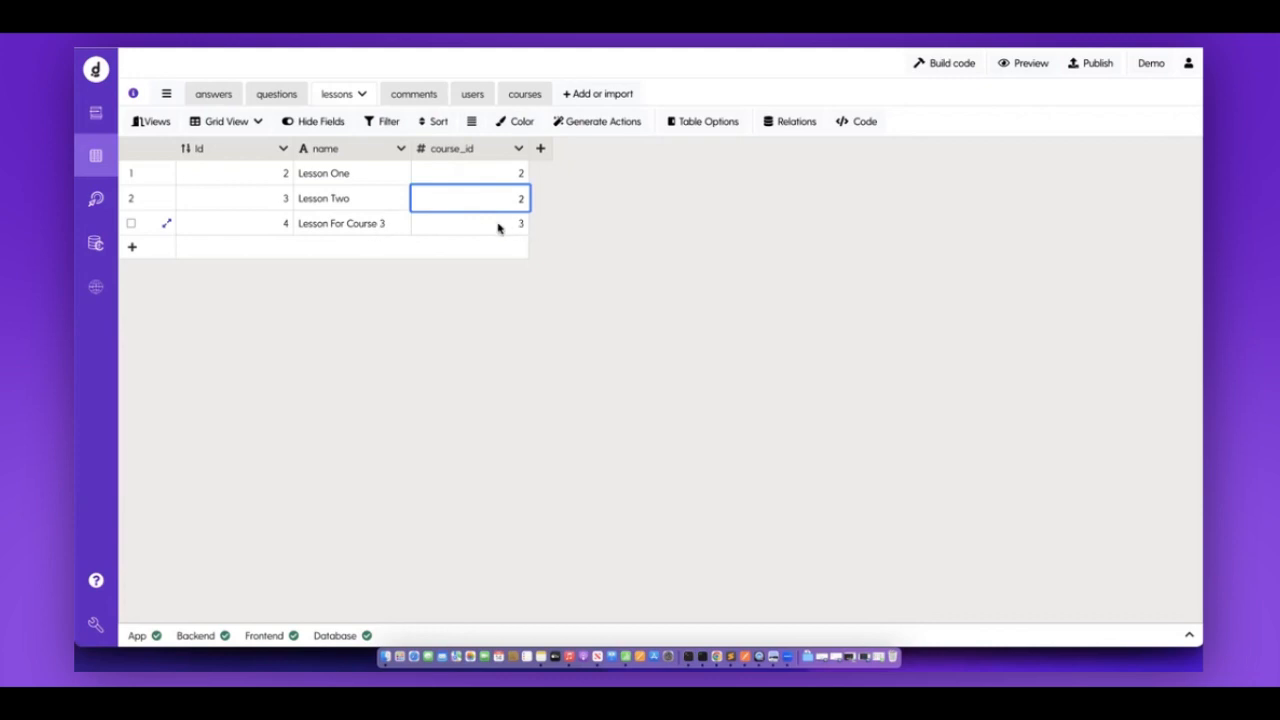
click(91, 203)
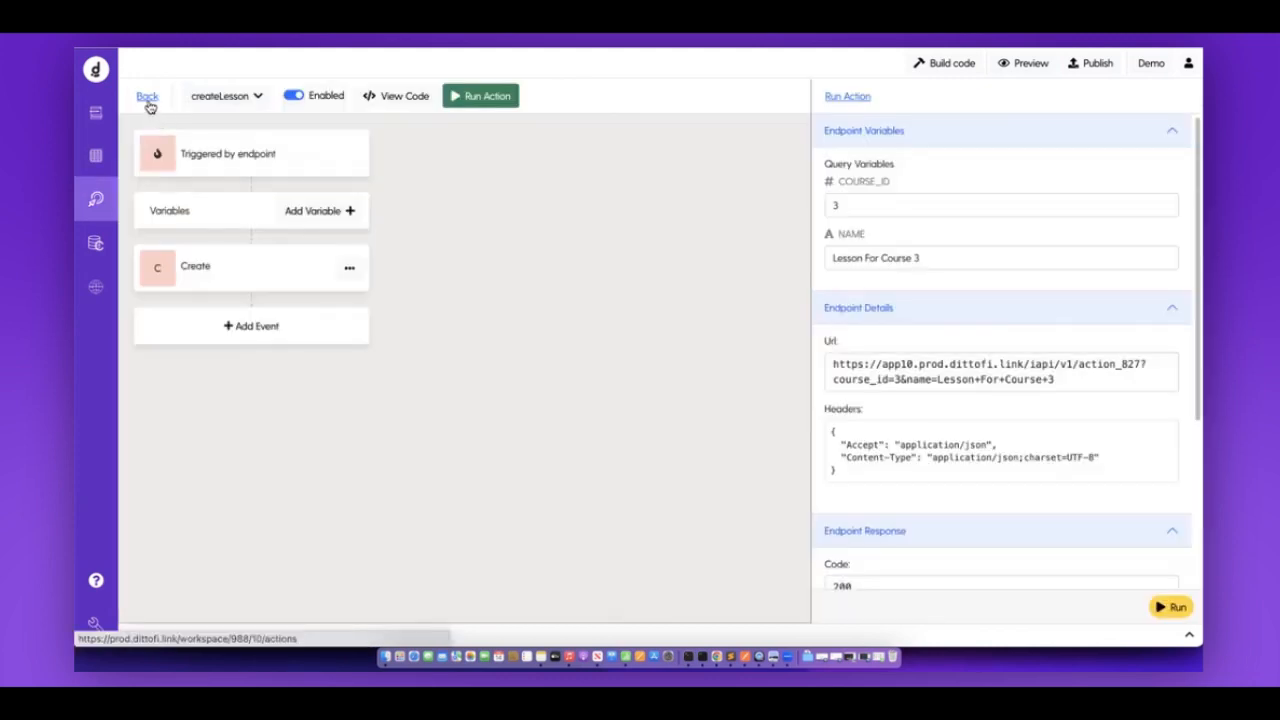
click(147, 96)
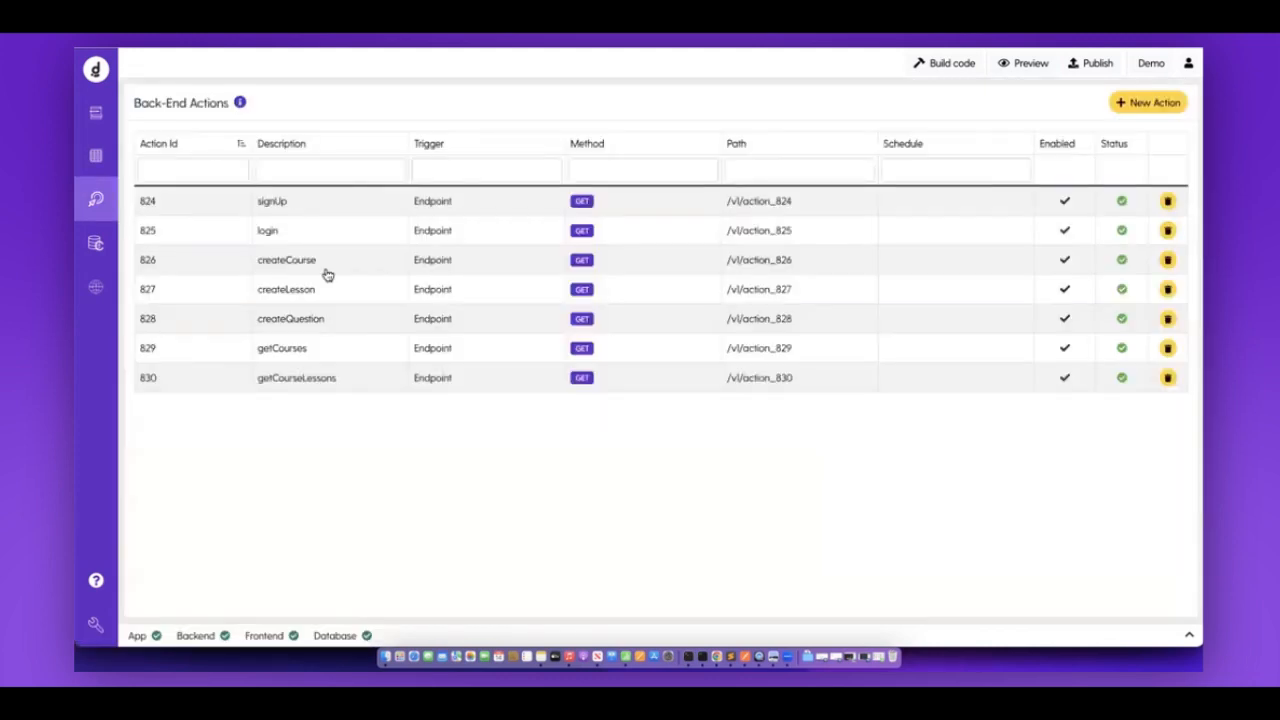
Test-run getCourseLessons with COURSE_ID 2, returning Lesson One and Lesson Two.
click(328, 381)
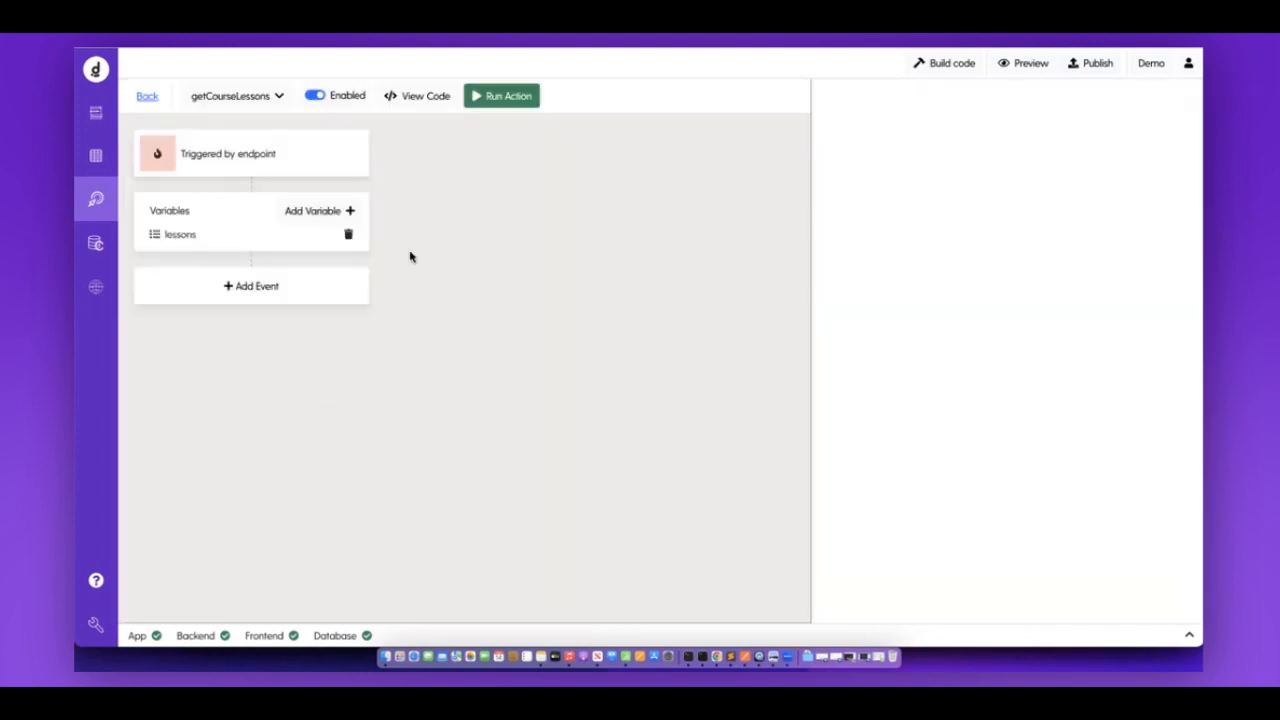
click(537, 109)
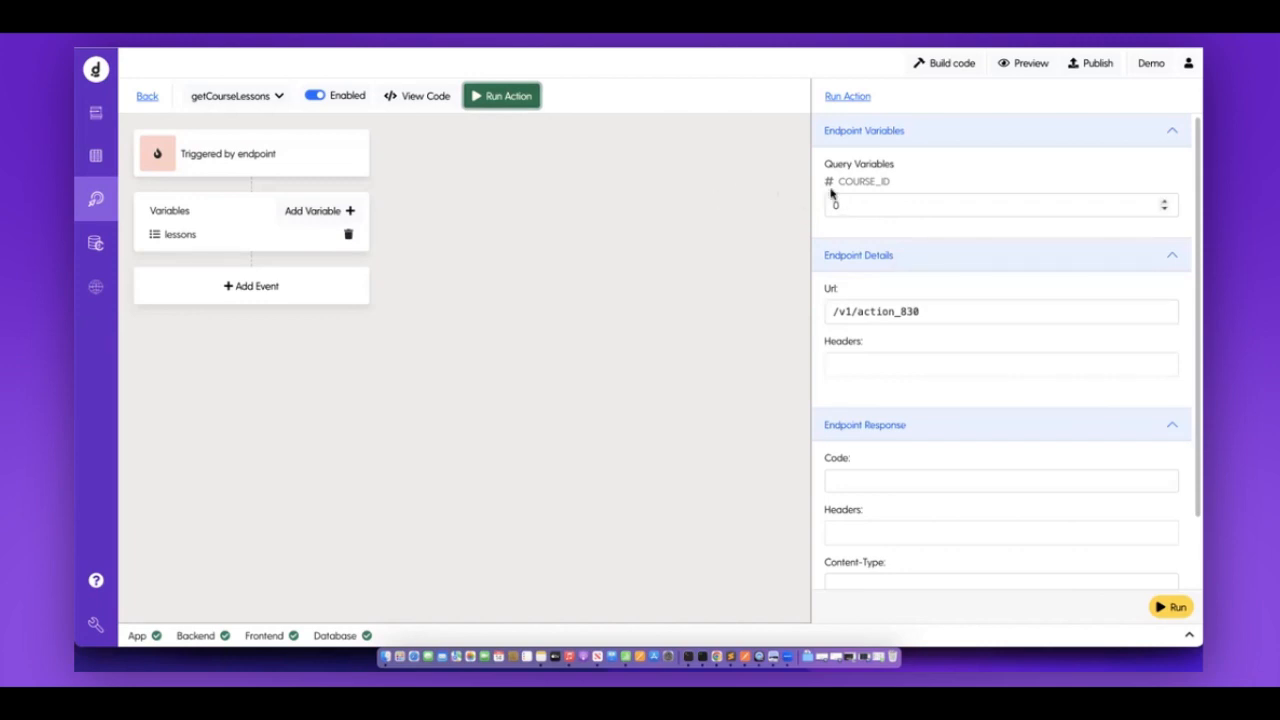
click(97, 157)
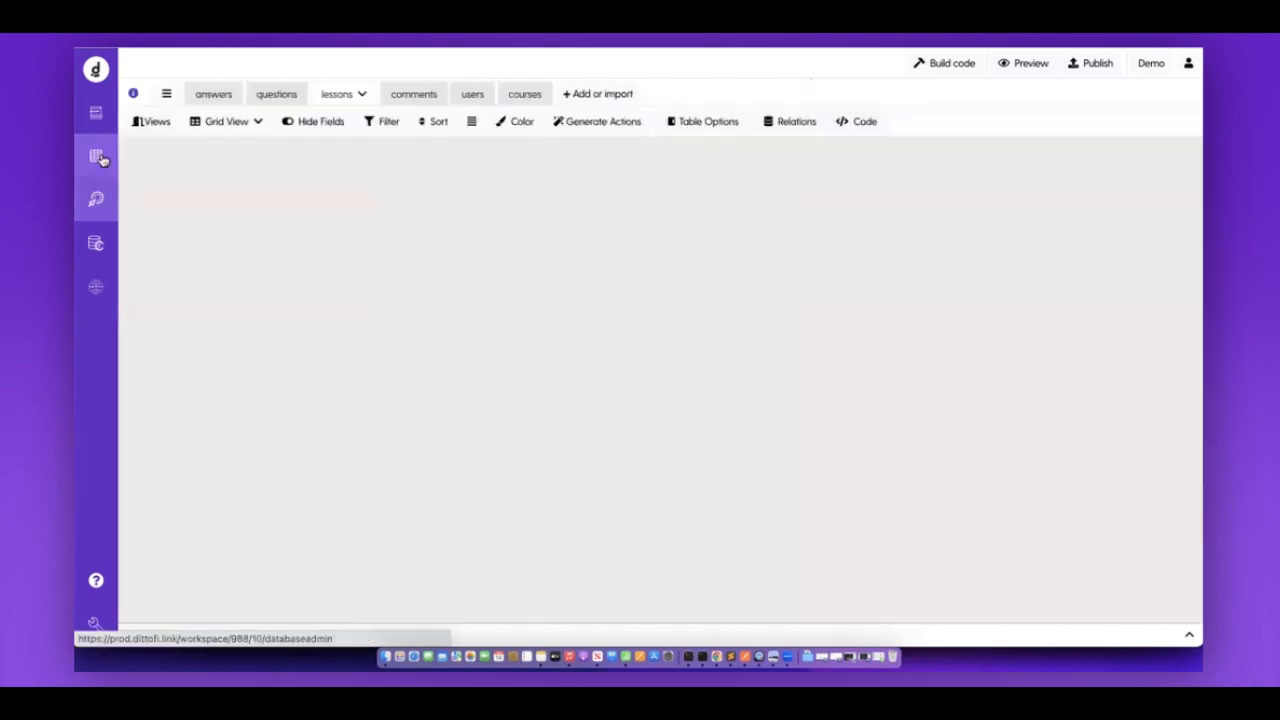
click(519, 201)
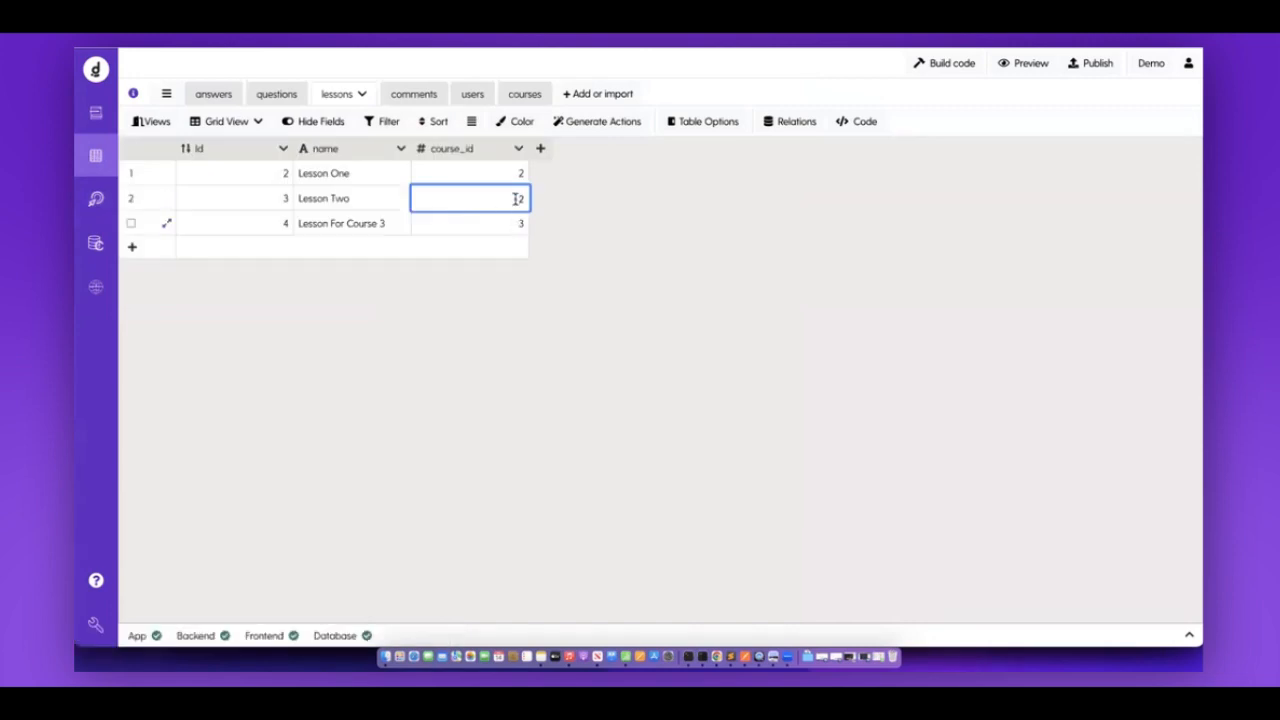
click(96, 199)
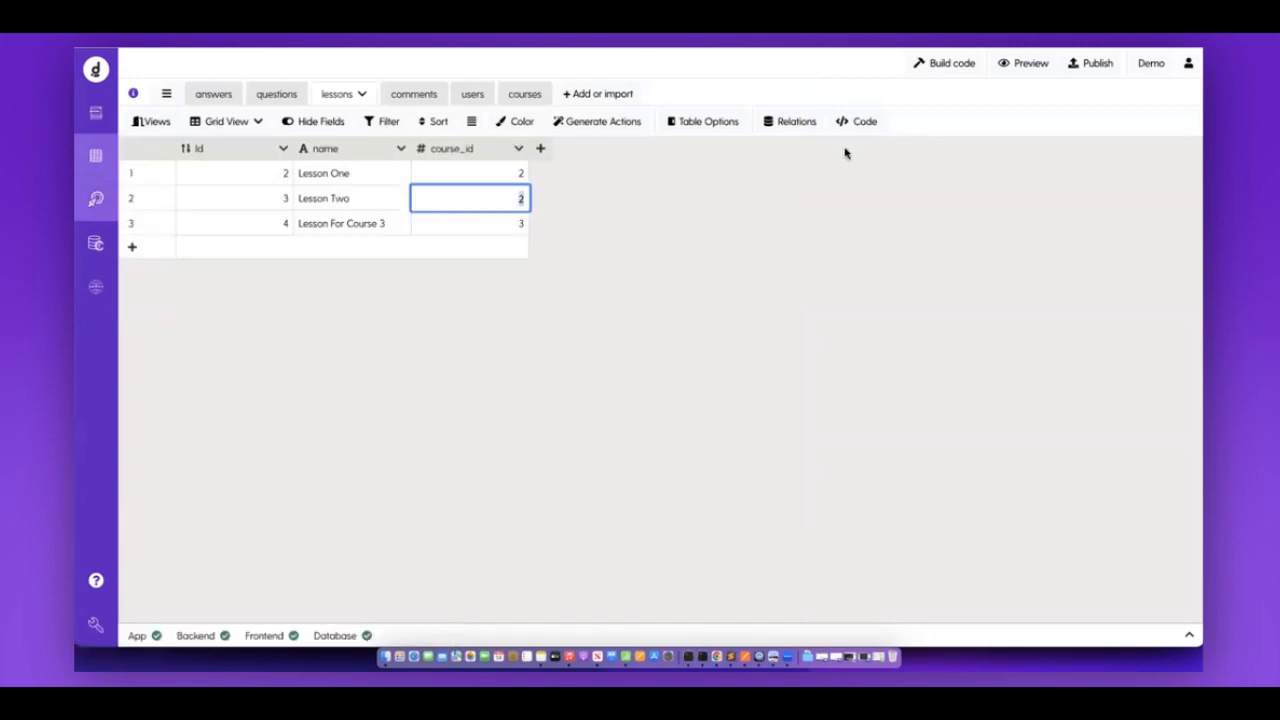
double_click(924, 213)
text(2)
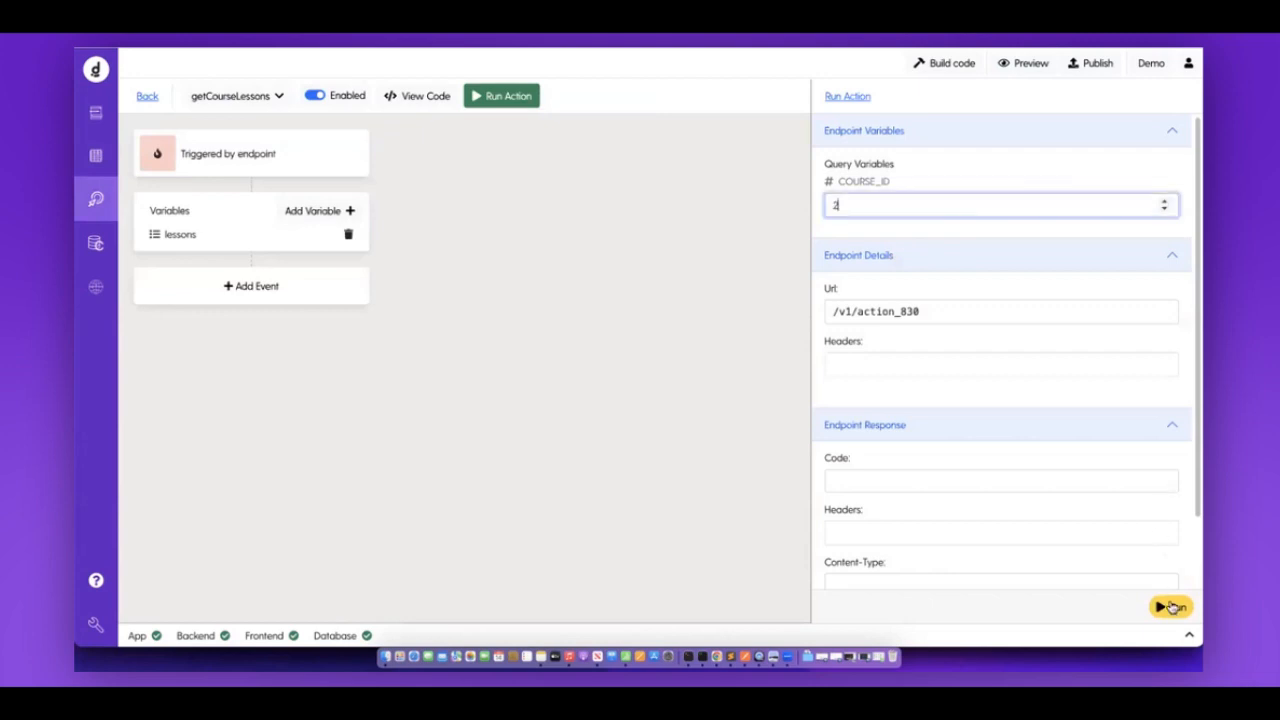
click(1170, 608)
scroll(1105, 445, down, 2)
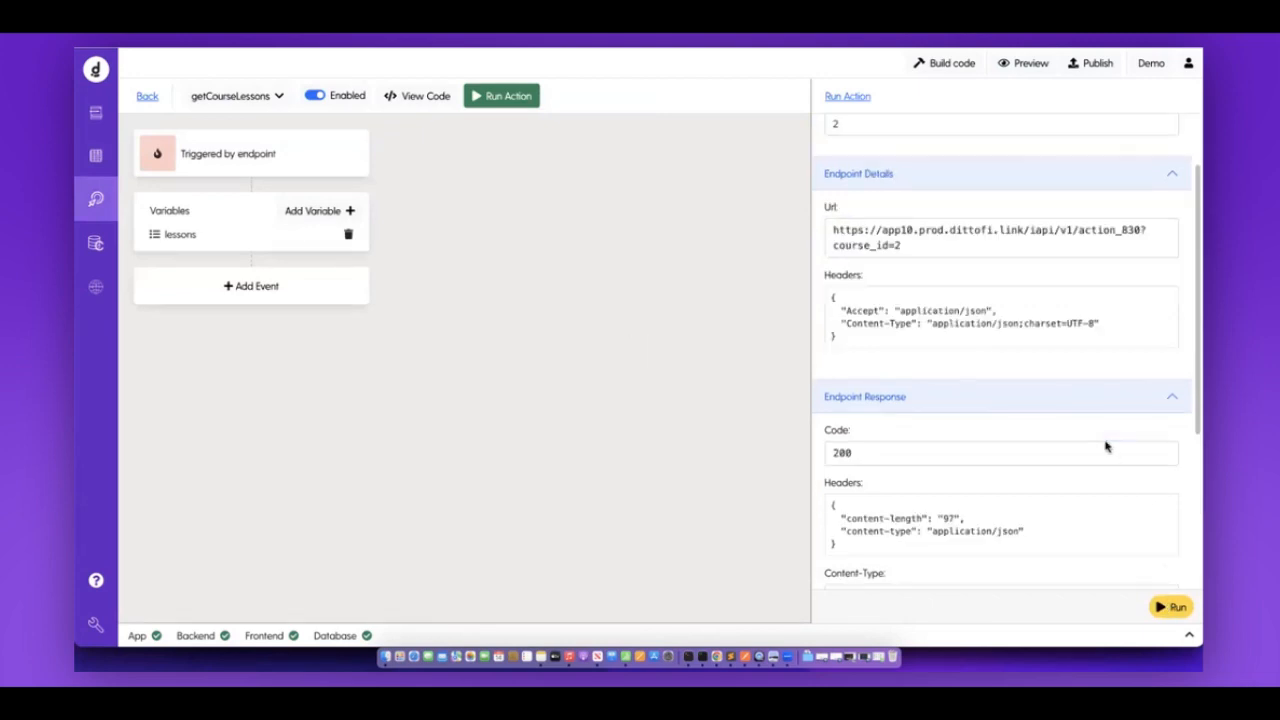
scroll(860, 418, down, 5)
drag(853, 416, 872, 531)
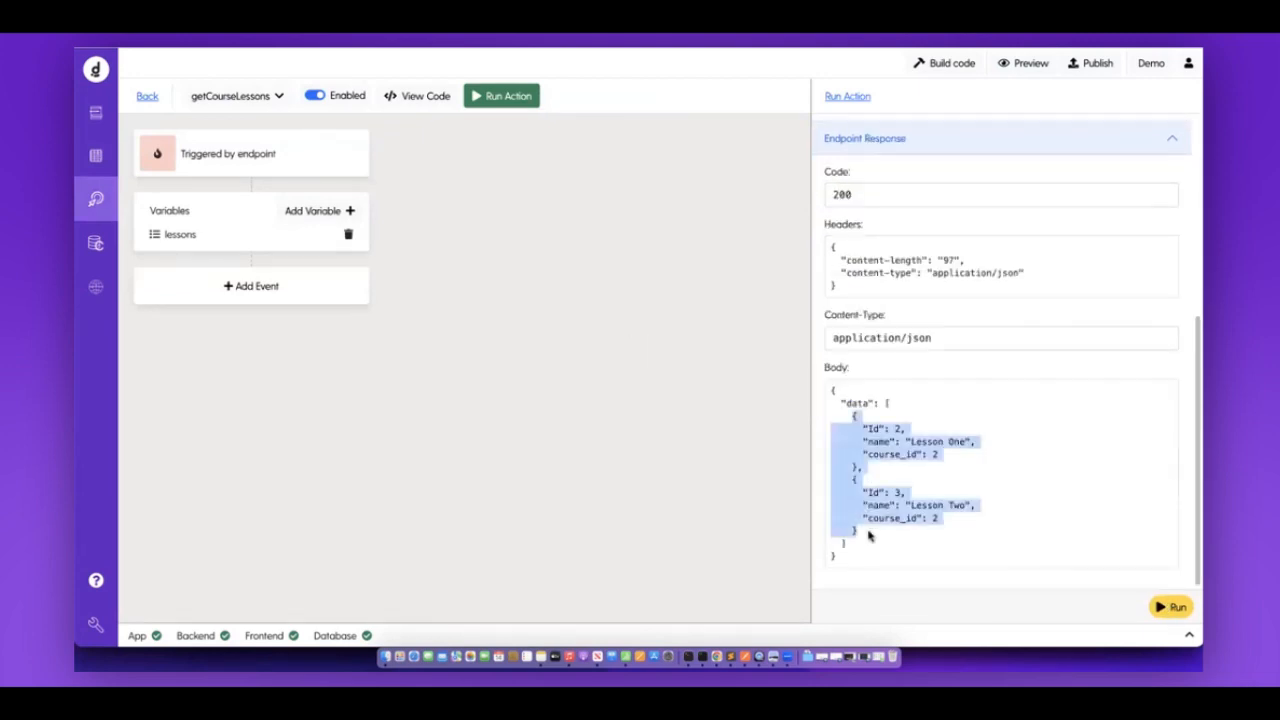
Rerun getCourseLessons with COURSE_ID 3, returning only Lesson For Course 3, then go back.
scroll(898, 196, up, 5)
click(834, 205)
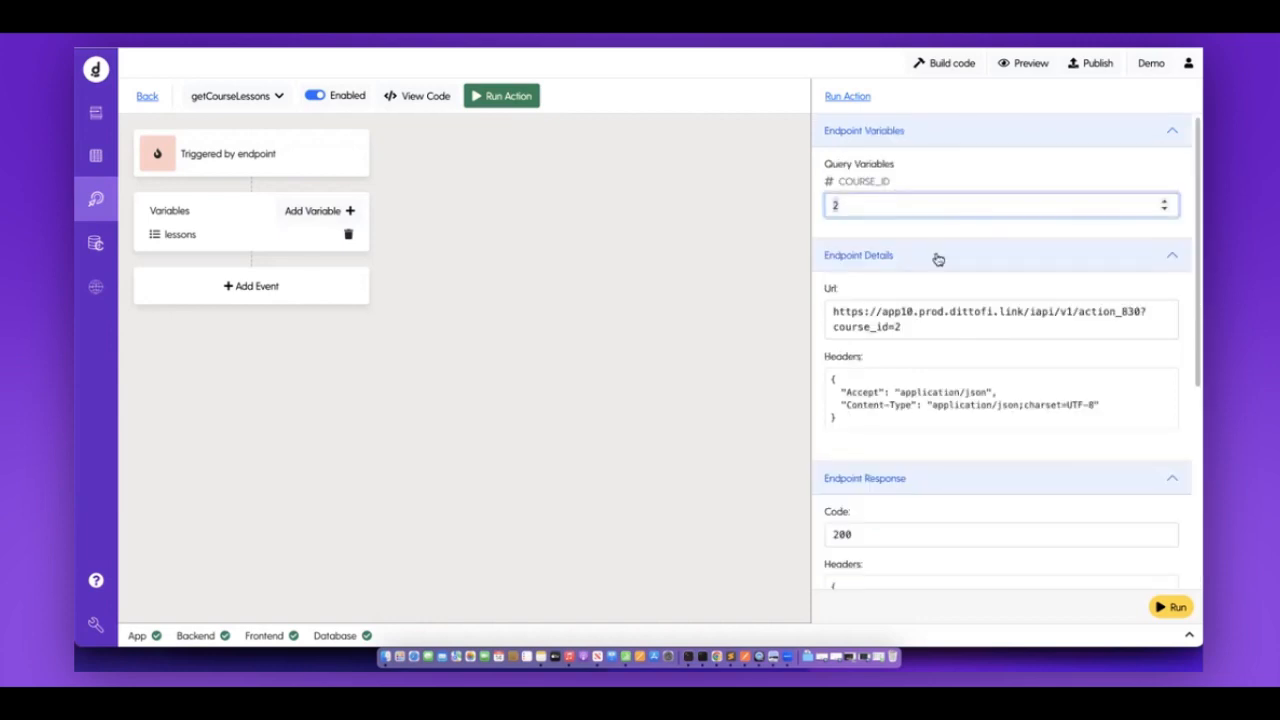
scroll(1125, 530, down, 5)
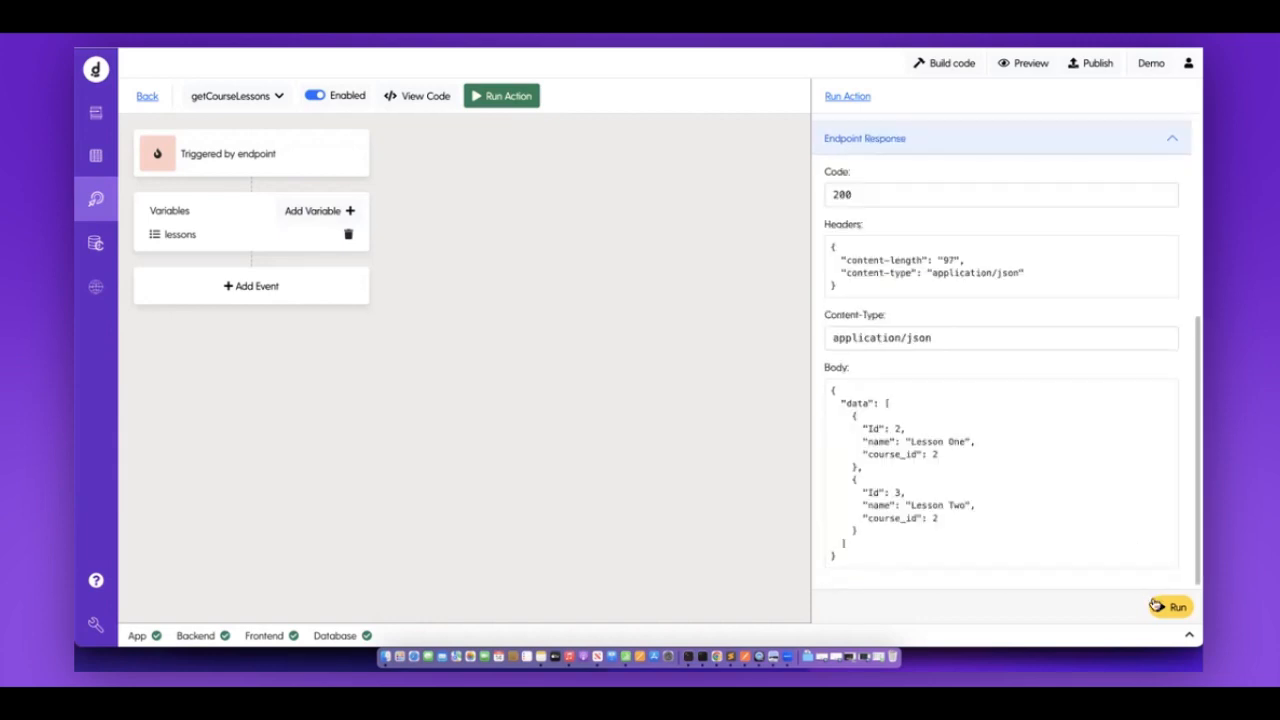
click(1158, 608)
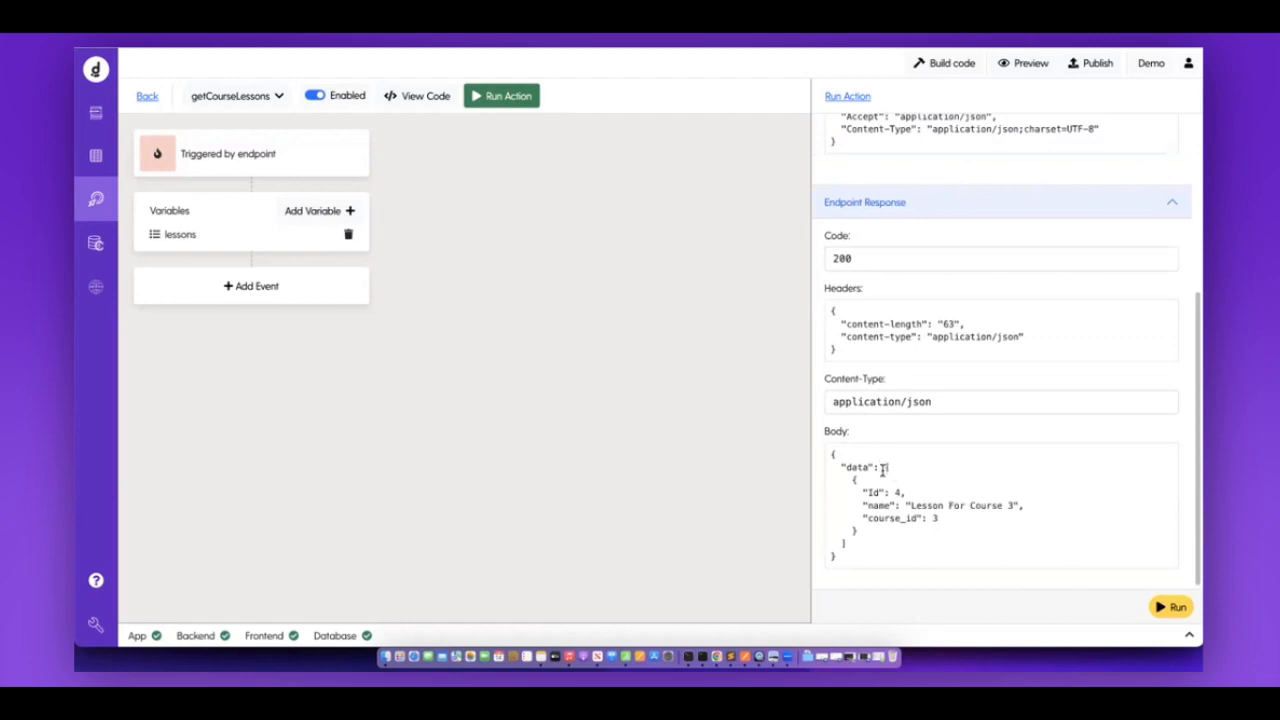
double_click(880, 541)
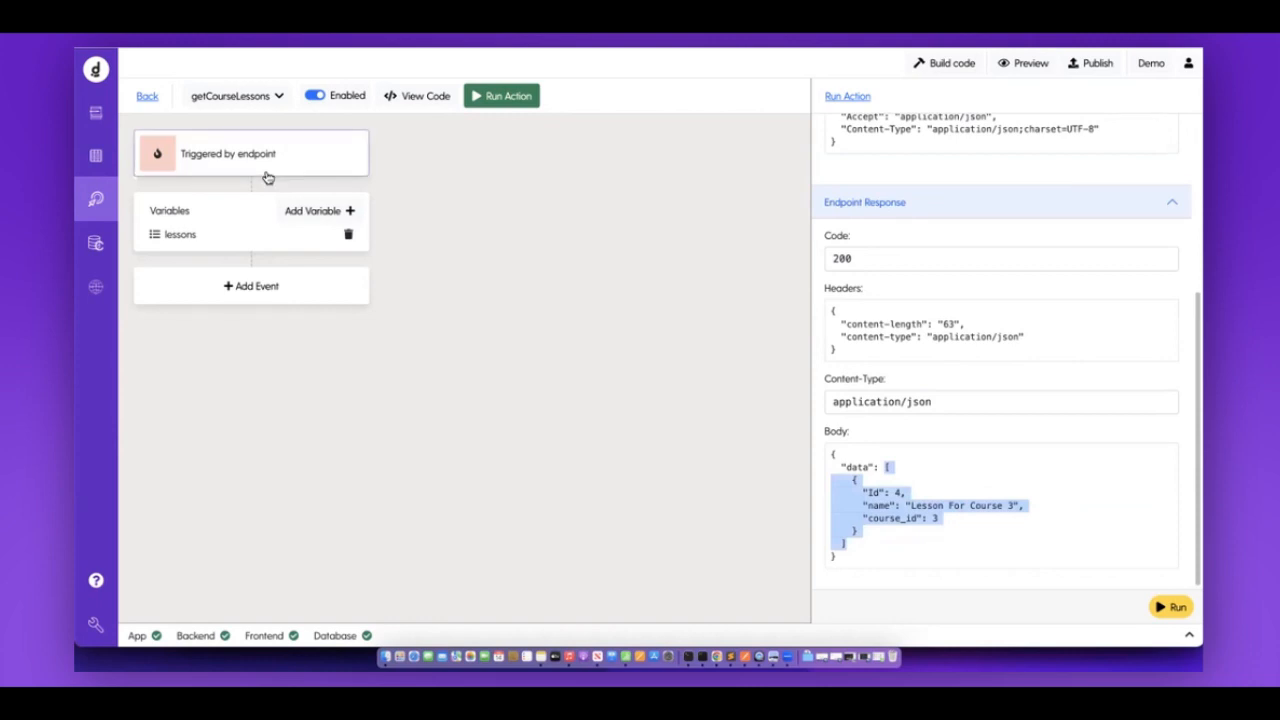
click(147, 97)
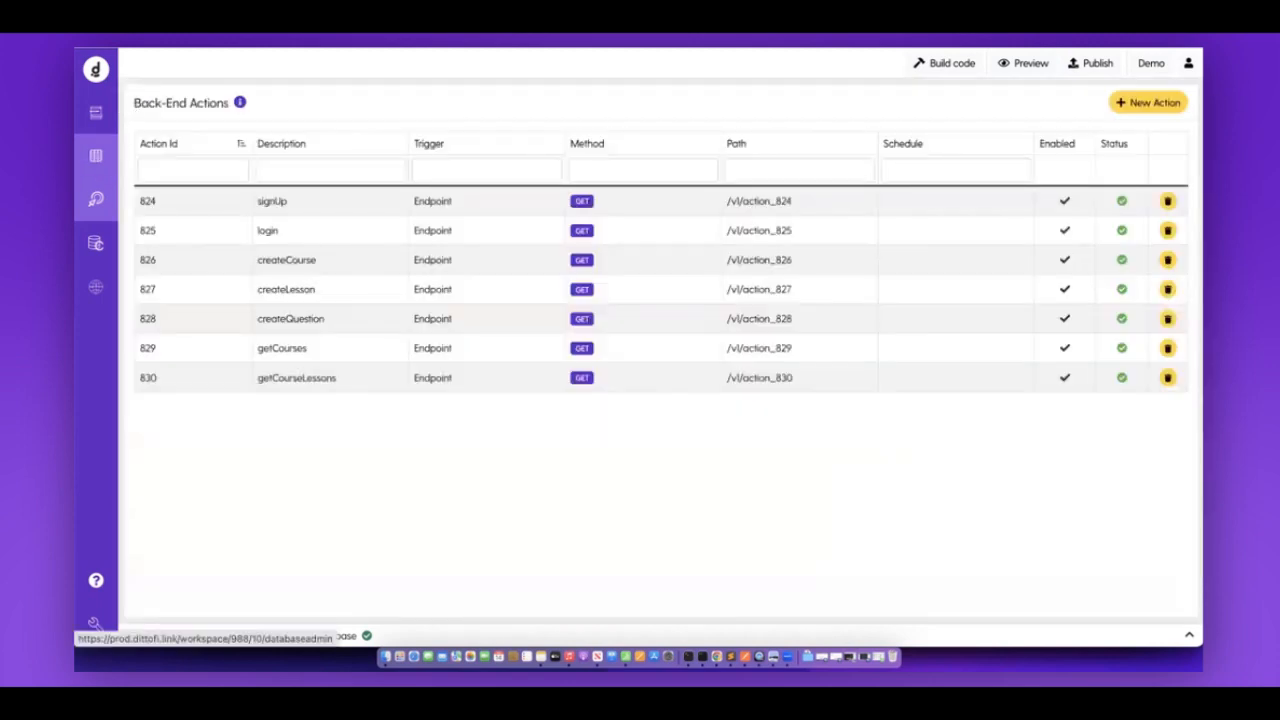